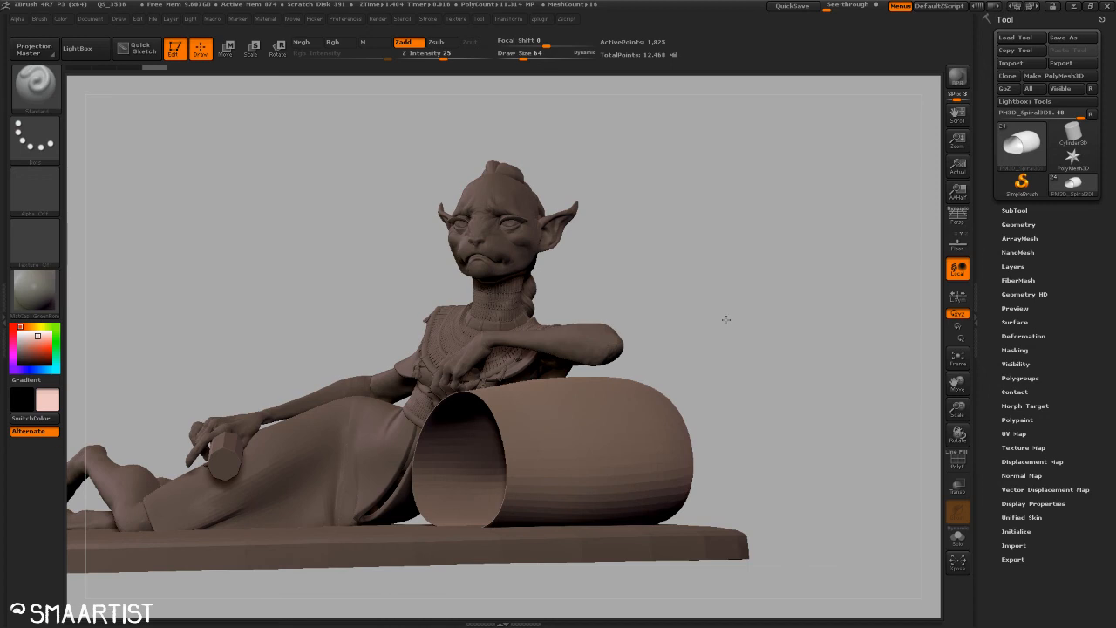
Step: Examine the reclining figure, its base and the barrel-shaped support under the arm from several angles
drag(745, 317, 715, 331)
mouse_move(715, 331)
alt+right_down()
mouse_move(778, 283)
mouse_move(751, 269)
alt+right_up()
right_drag(750, 315, 793, 285)
mouse_move(449, 285)
right_down()
mouse_move(473, 290)
mouse_move(451, 292)
right_up()
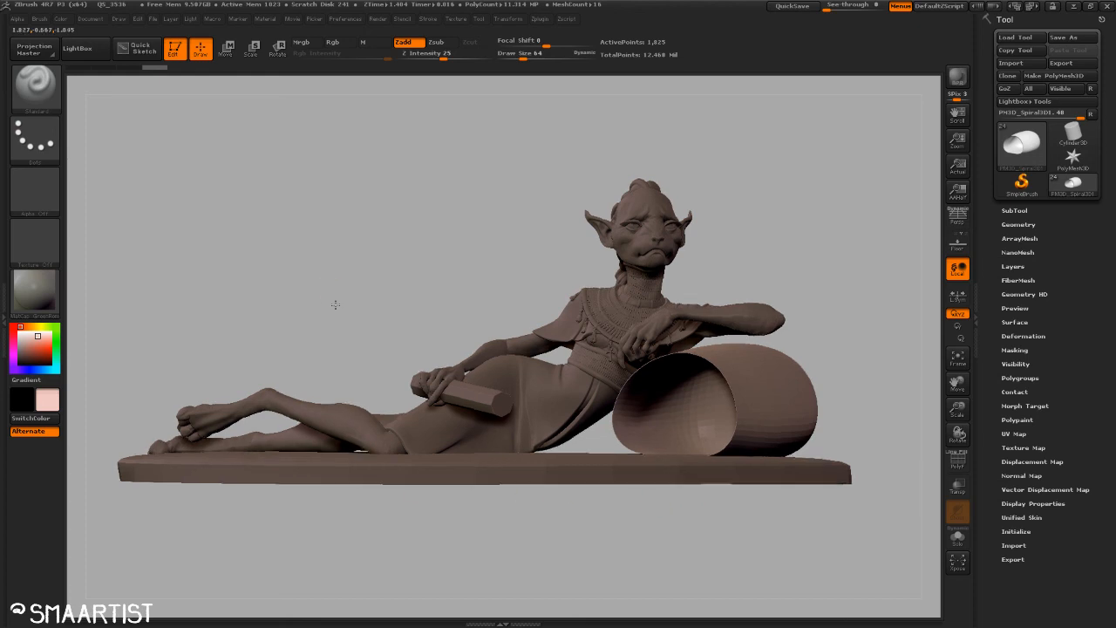
right_drag(334, 305, 496, 432)
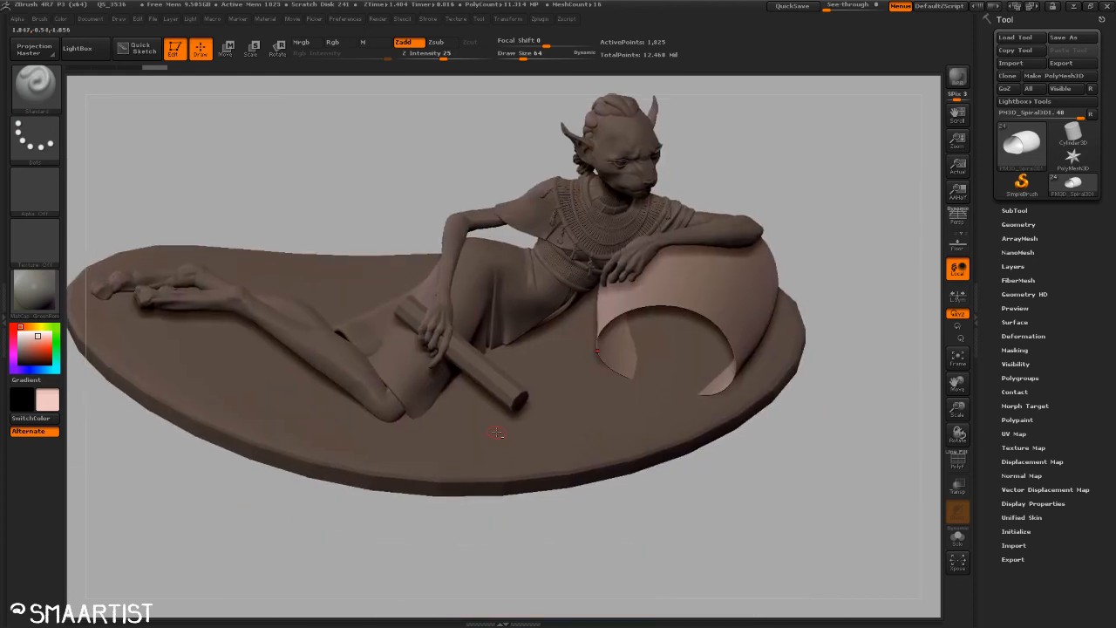
alt+right_drag(585, 458, 676, 471)
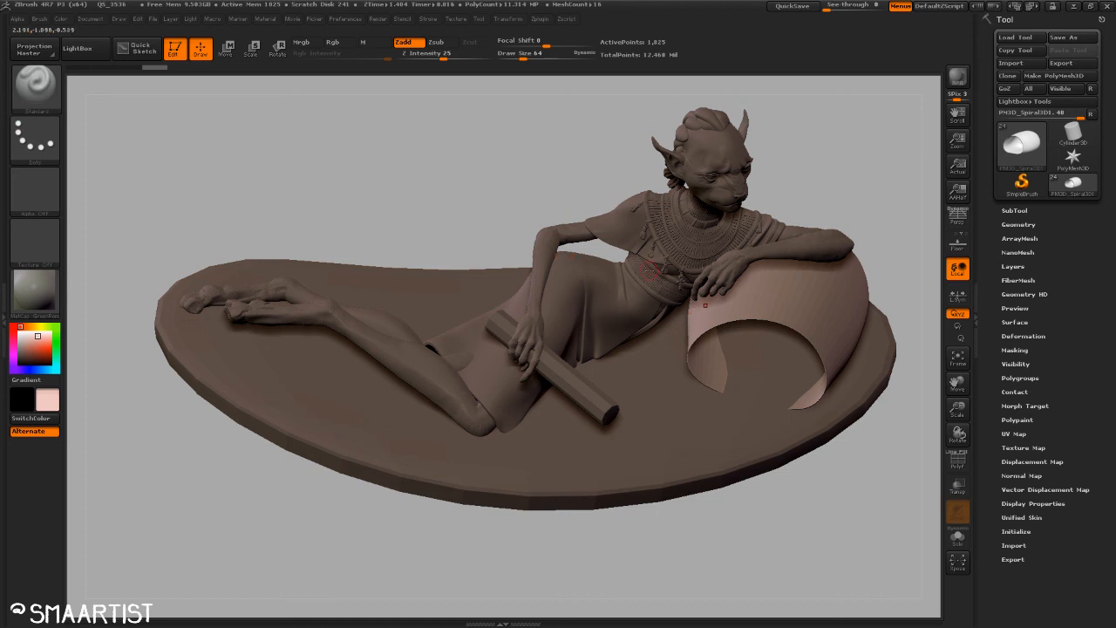
alt+click(518, 495)
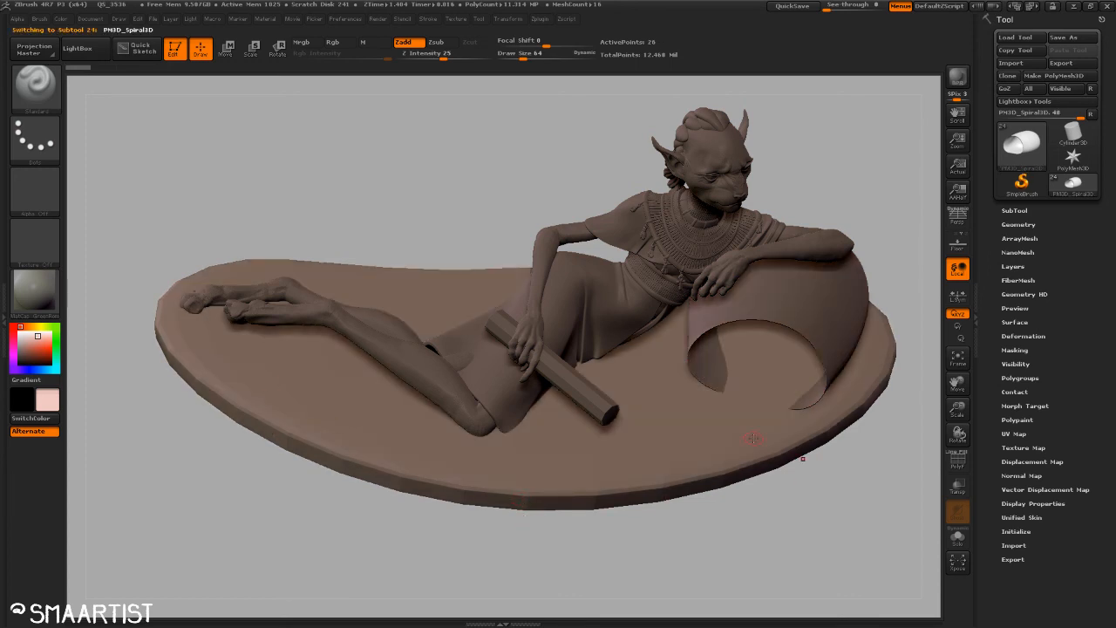
drag(766, 553, 485, 312)
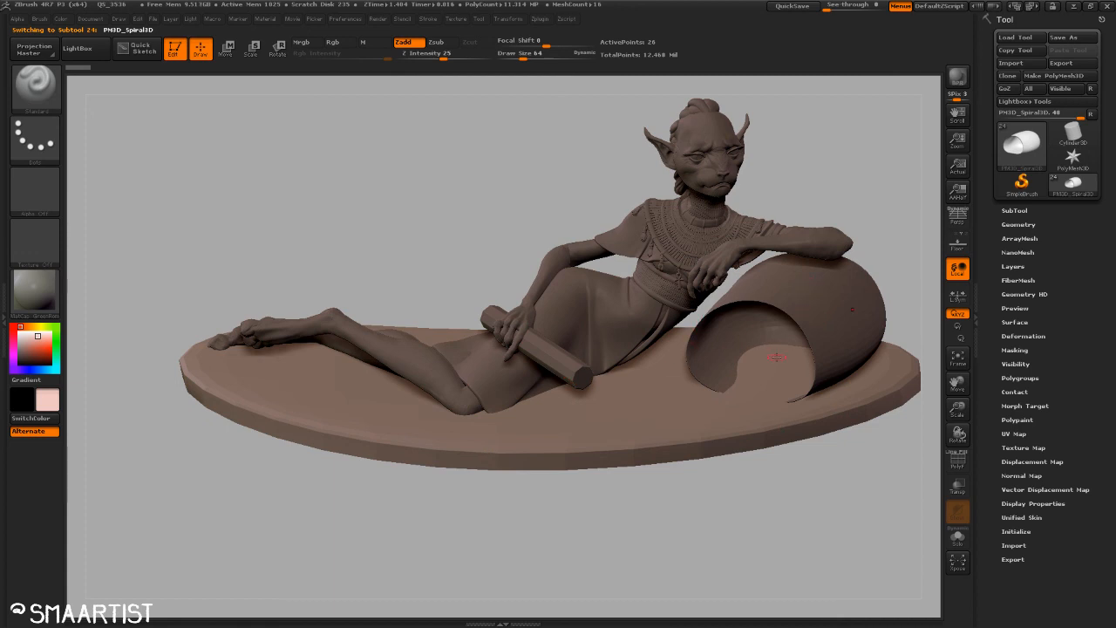
Step: Select the barrel-shaped support under the arm, isolate it in Solo mode and show its polygon wireframe
alt+click(873, 290)
alt+drag(855, 468, 645, 529)
right_drag(645, 528, 624, 382)
alt+drag(848, 329, 818, 231)
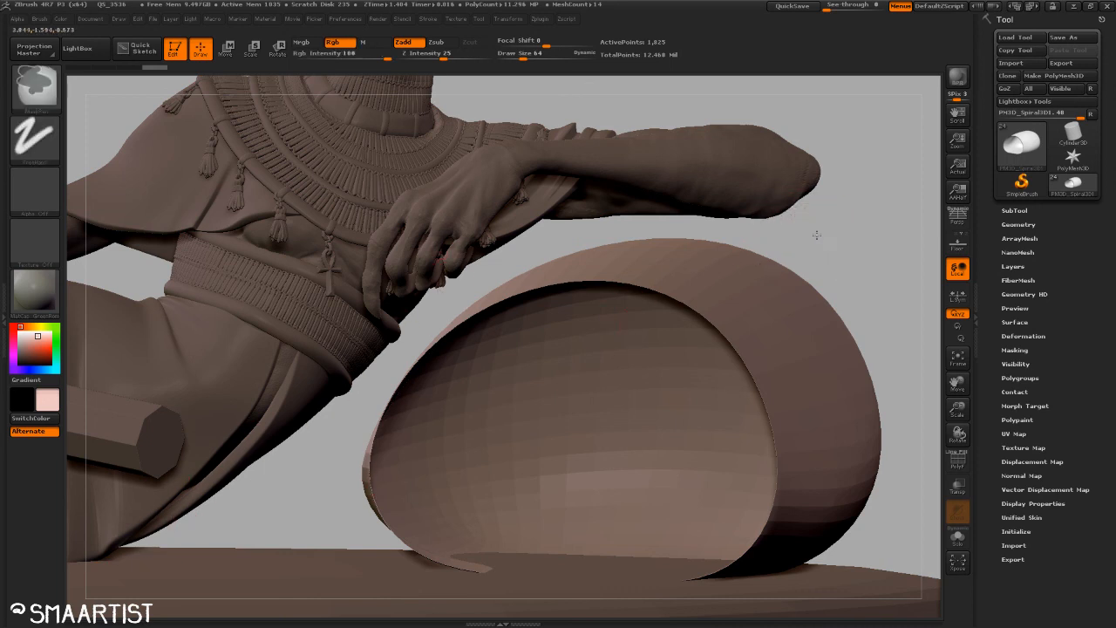
mouse_move(815, 232)
ctrl+right_down()
mouse_move(806, 224)
mouse_move(811, 329)
mouse_move(799, 340)
mouse_move(812, 332)
mouse_move(790, 347)
mouse_move(815, 345)
ctrl+right_up()
alt+right_drag(840, 411, 802, 291)
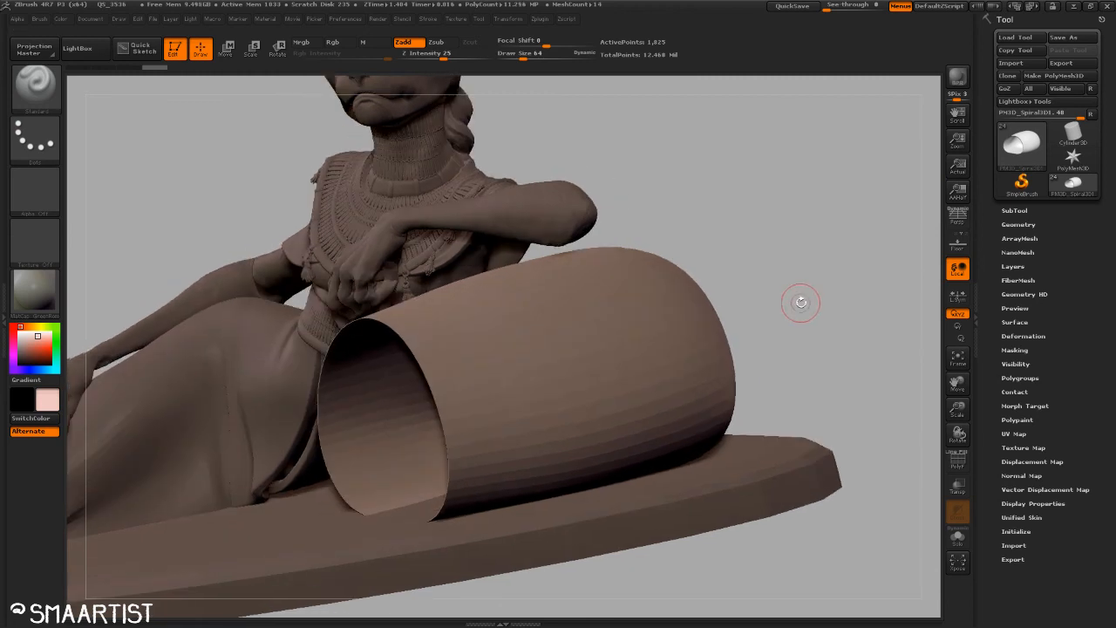
click(957, 535)
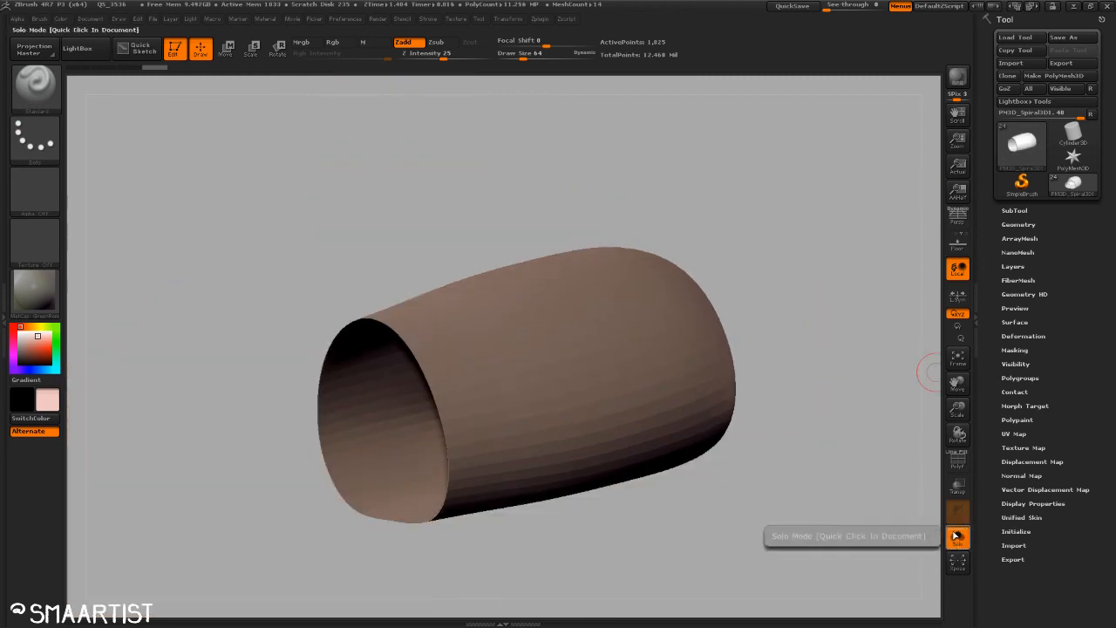
mouse_move(820, 262)
right_down()
mouse_move(802, 294)
mouse_move(802, 207)
mouse_move(832, 229)
mouse_move(794, 252)
mouse_move(710, 264)
mouse_move(727, 262)
mouse_move(748, 297)
mouse_move(790, 316)
mouse_move(836, 283)
mouse_move(820, 281)
right_up()
key(shift+f)
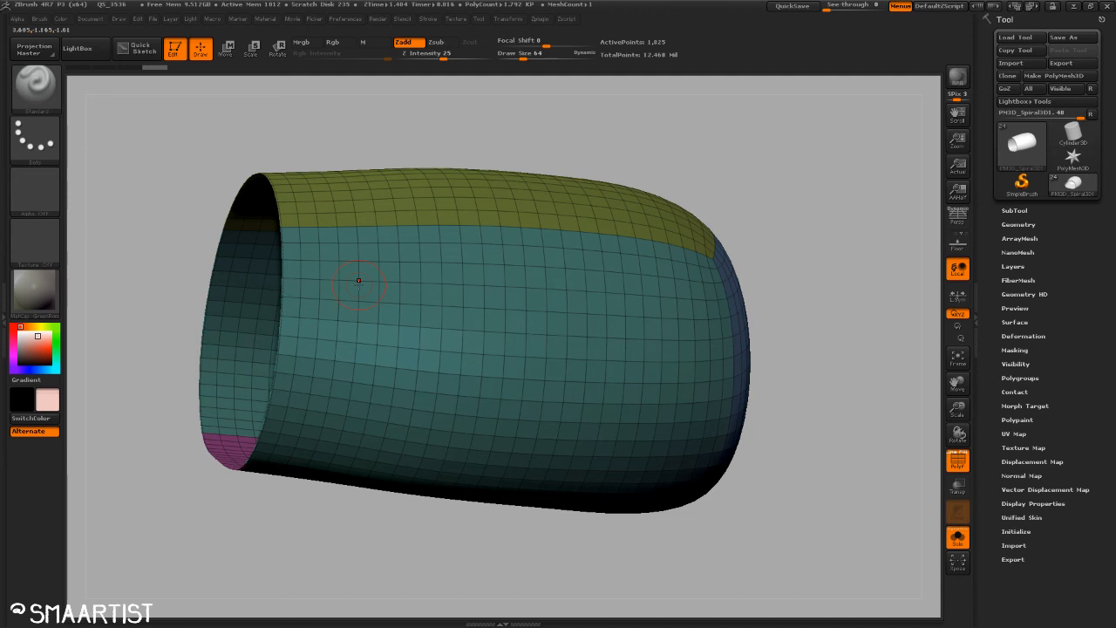
Step: Examine the isolated support's edge flow and polygroups around the open end, sides and closed end
ctrl+right_drag(342, 262, 331, 326)
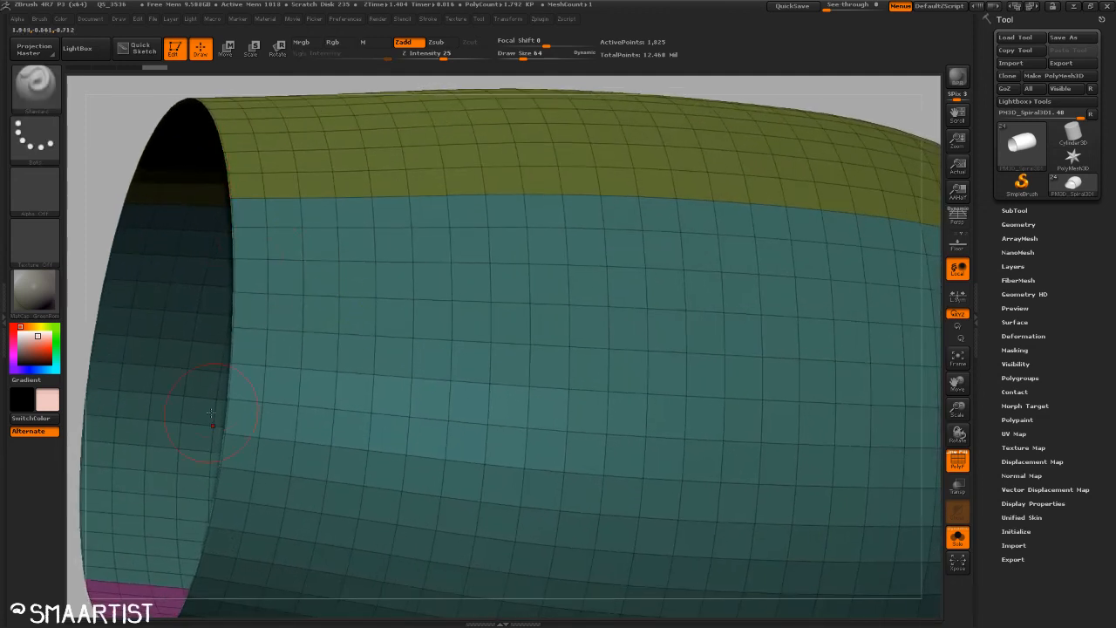
key(f)
mouse_move(620, 308)
right_down()
mouse_move(692, 256)
mouse_move(773, 276)
mouse_move(656, 282)
right_up()
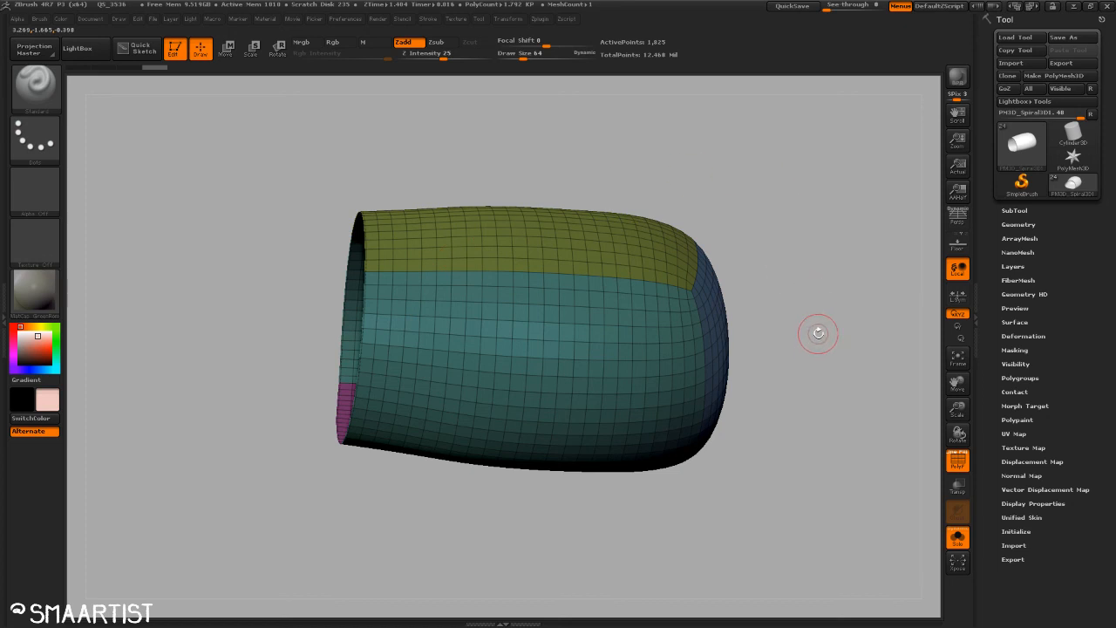
drag(820, 333, 864, 311)
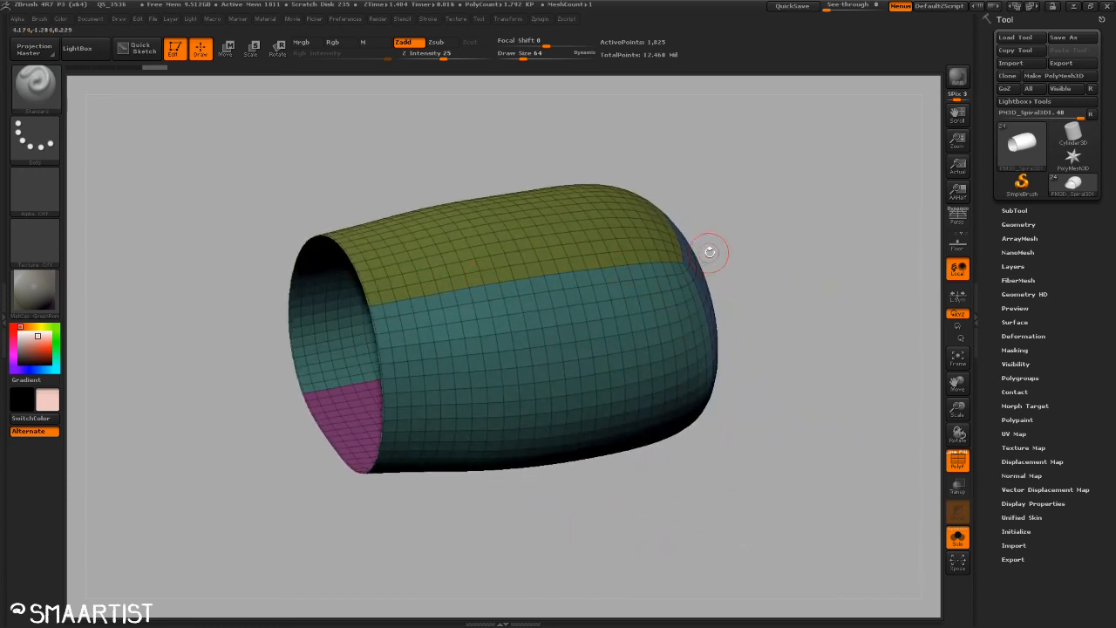
drag(758, 265, 596, 275)
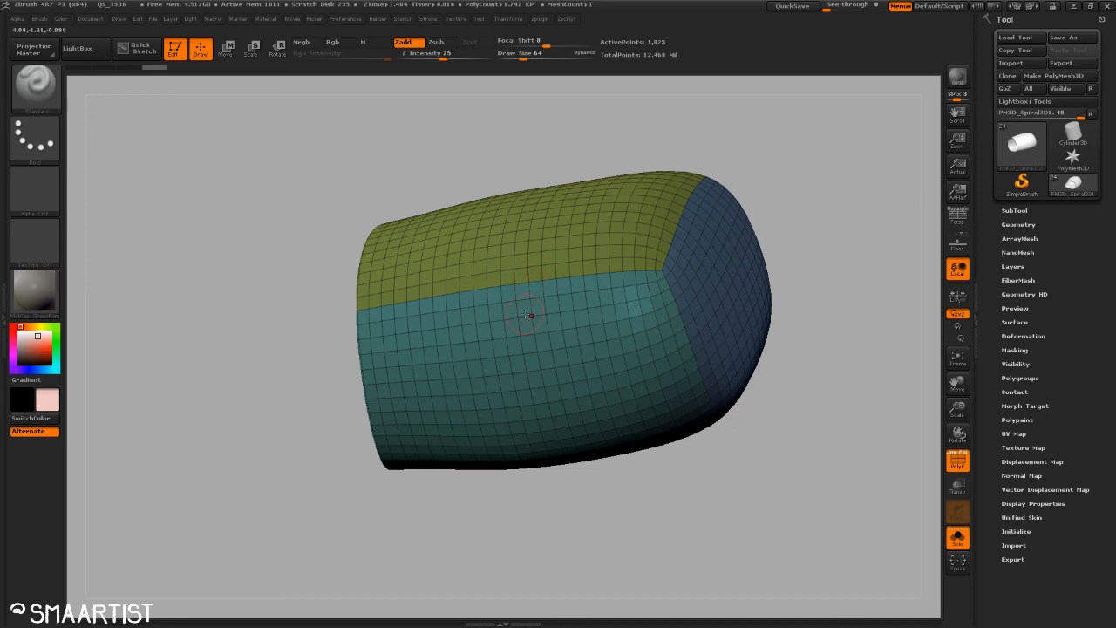
mouse_move(723, 491)
mouse_down()
mouse_move(727, 511)
mouse_move(750, 514)
mouse_move(743, 493)
mouse_up()
ctrl+right_drag(573, 367, 620, 323)
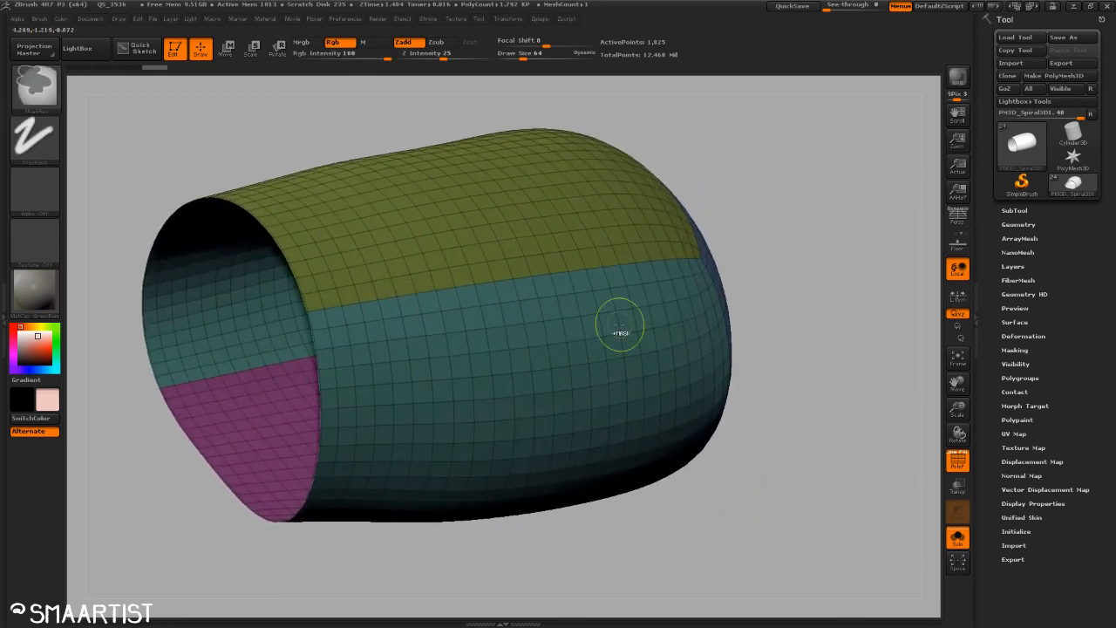
mouse_move(770, 303)
alt+mouse_down()
mouse_move(773, 331)
mouse_move(800, 326)
alt+mouse_up()
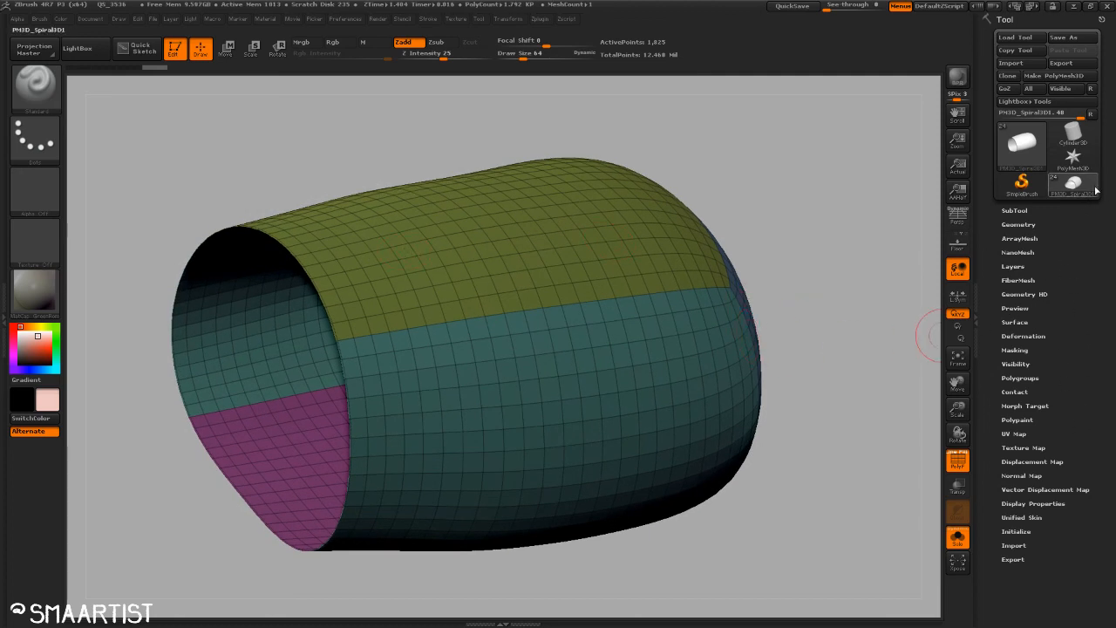
Step: Switch to the PolyMesh3D star tool and turn on the floor grid
click(1081, 162)
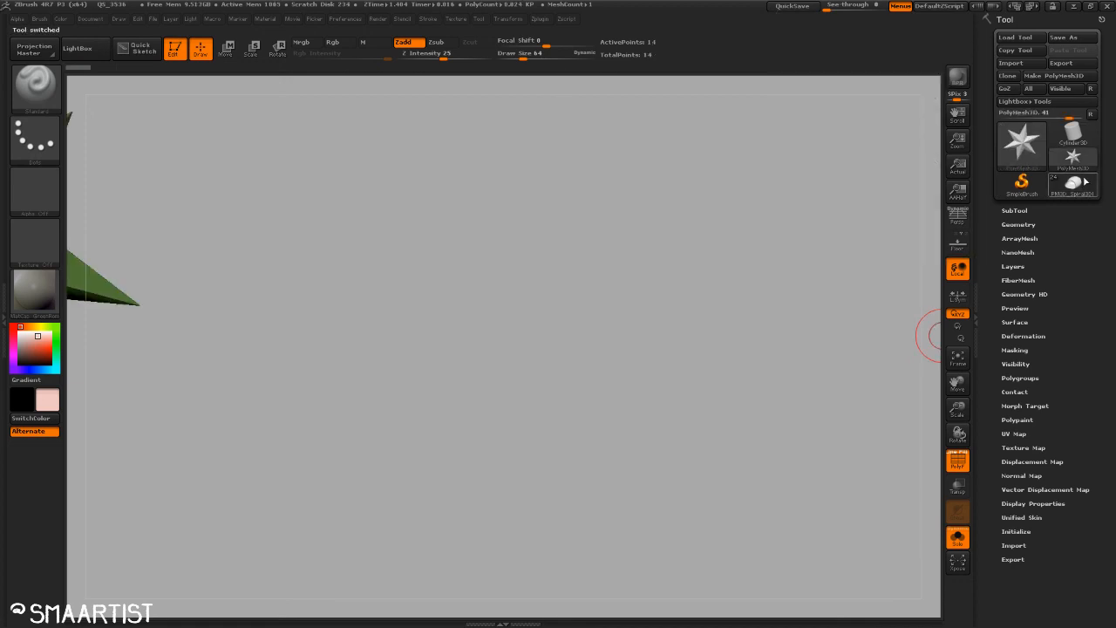
drag(595, 288, 655, 393)
key(shift+p)
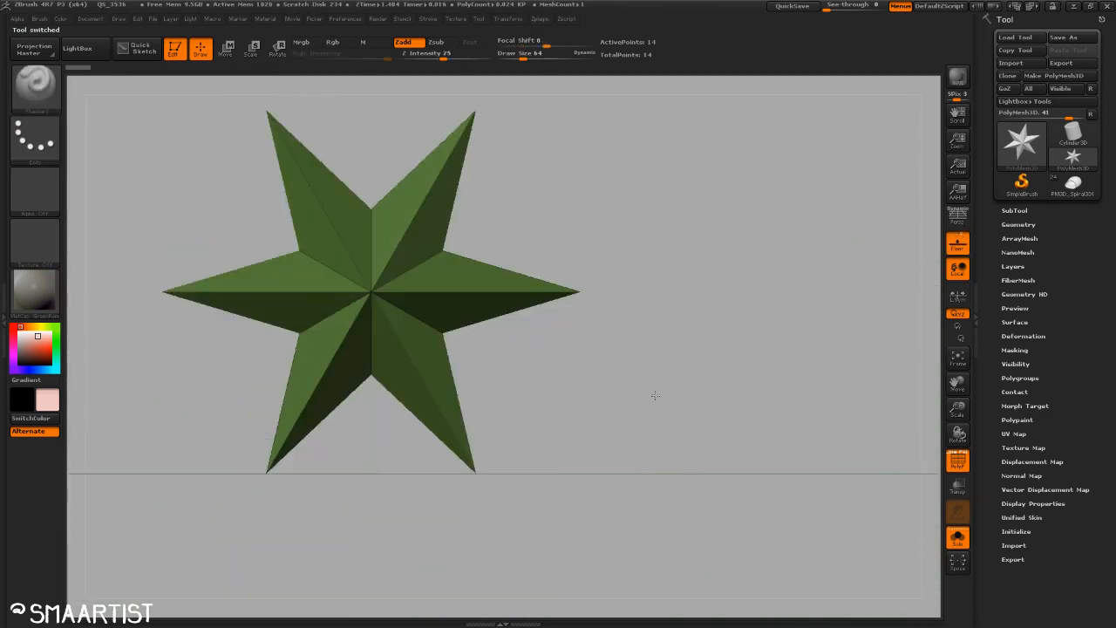
alt+drag(660, 348, 721, 406)
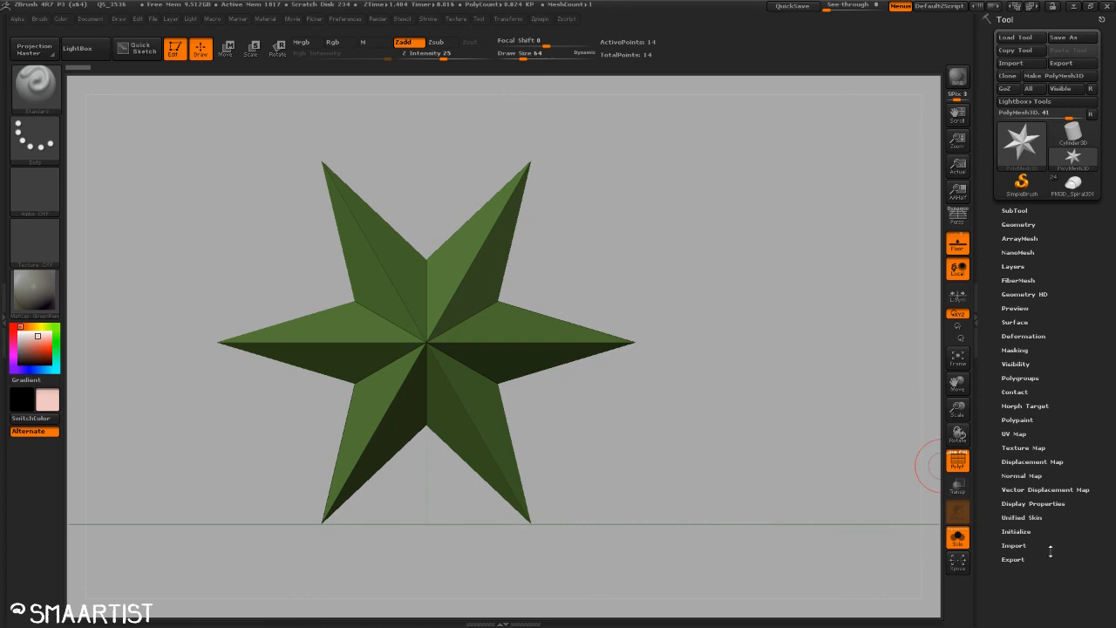
Step: Initialize the star as a QCube with X, Y and Z resolution all set to 1
click(1017, 531)
drag(1082, 517, 1078, 468)
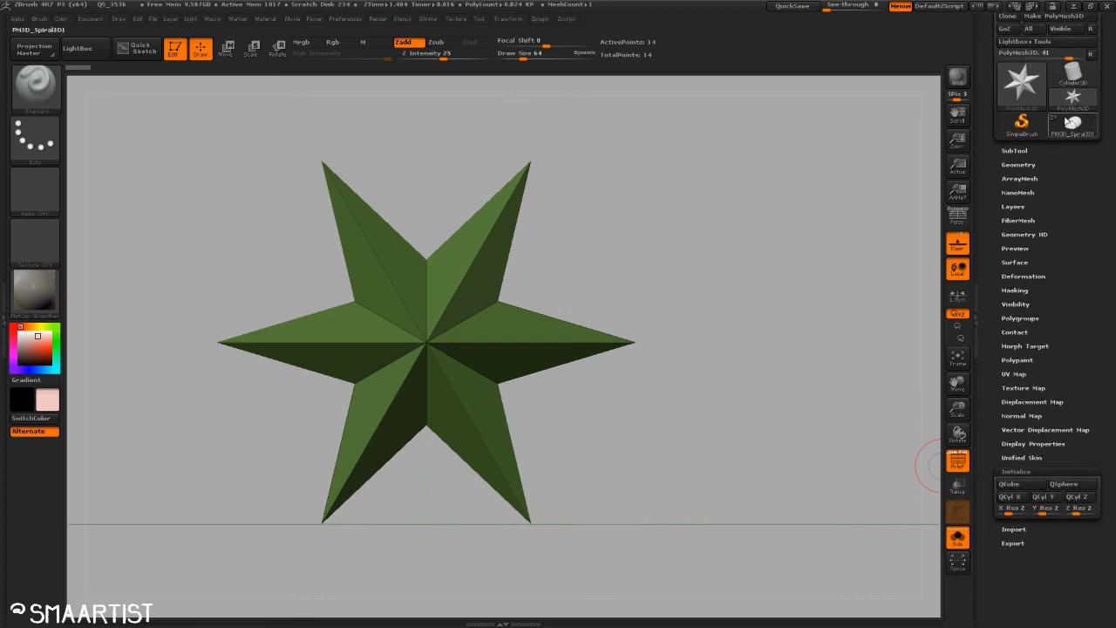
click(1010, 512)
text(1)
click(1048, 534)
click(1049, 536)
text(1)
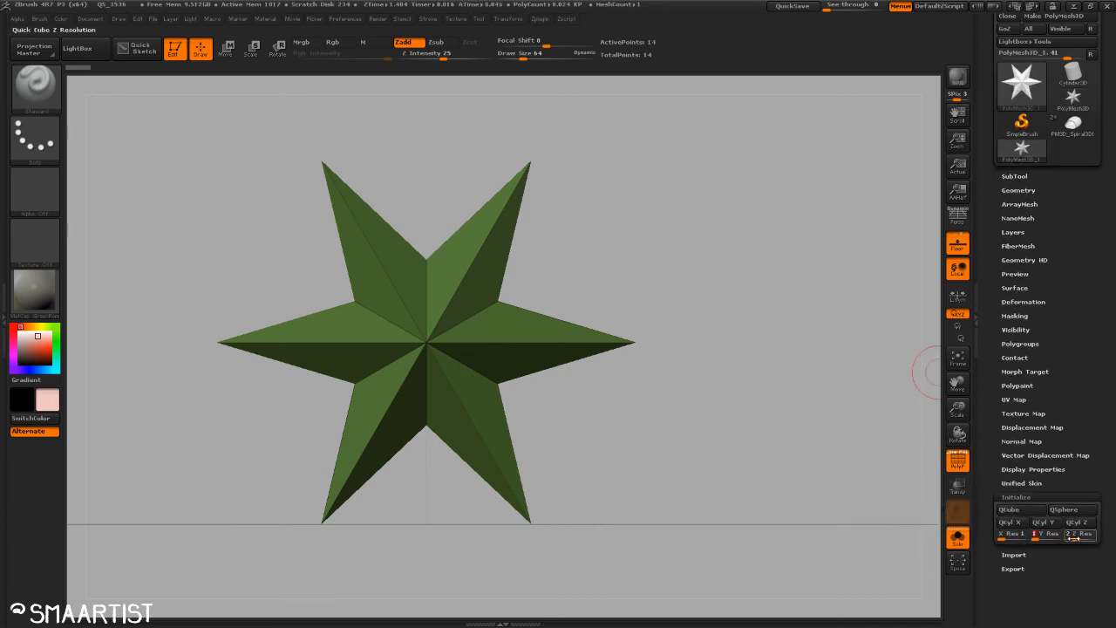
click(1077, 536)
text(1)
click(1010, 510)
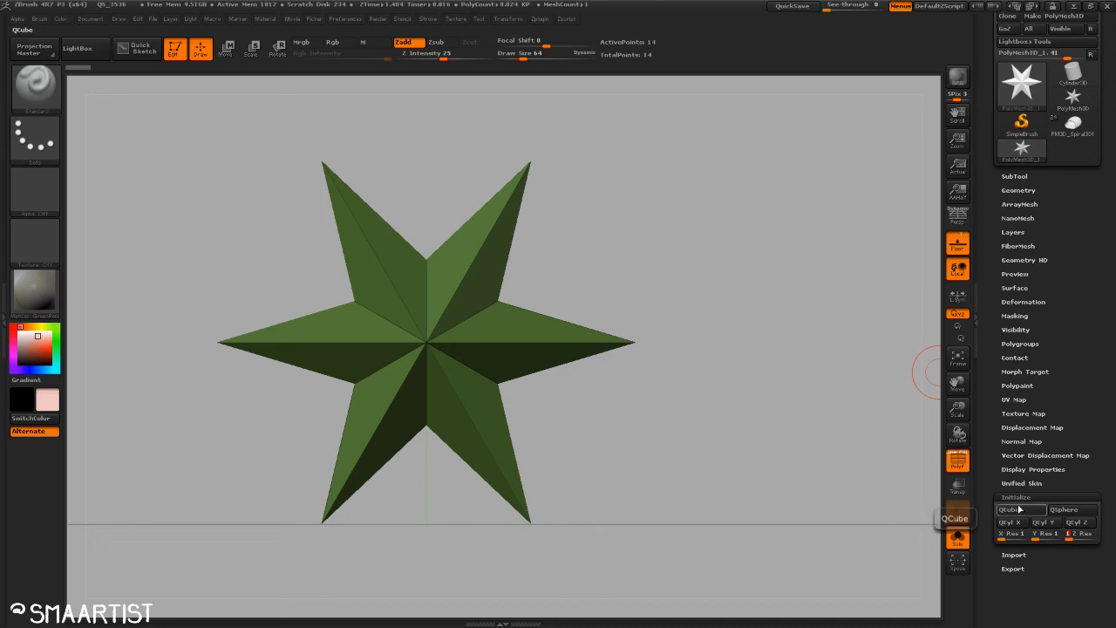
Step: Reshape the cube into an upright slab with the Transpose line, narrowing its width and making its depth thin
drag(559, 315, 551, 380)
ctrl+right_drag(505, 298, 550, 339)
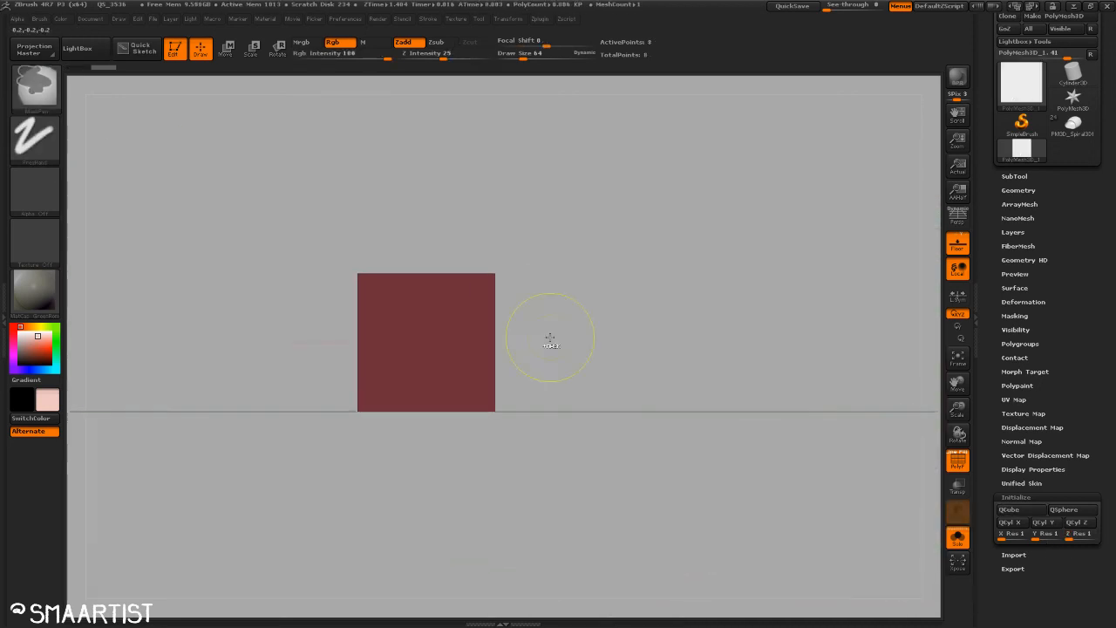
alt+right_drag(603, 286, 638, 296)
key(w)
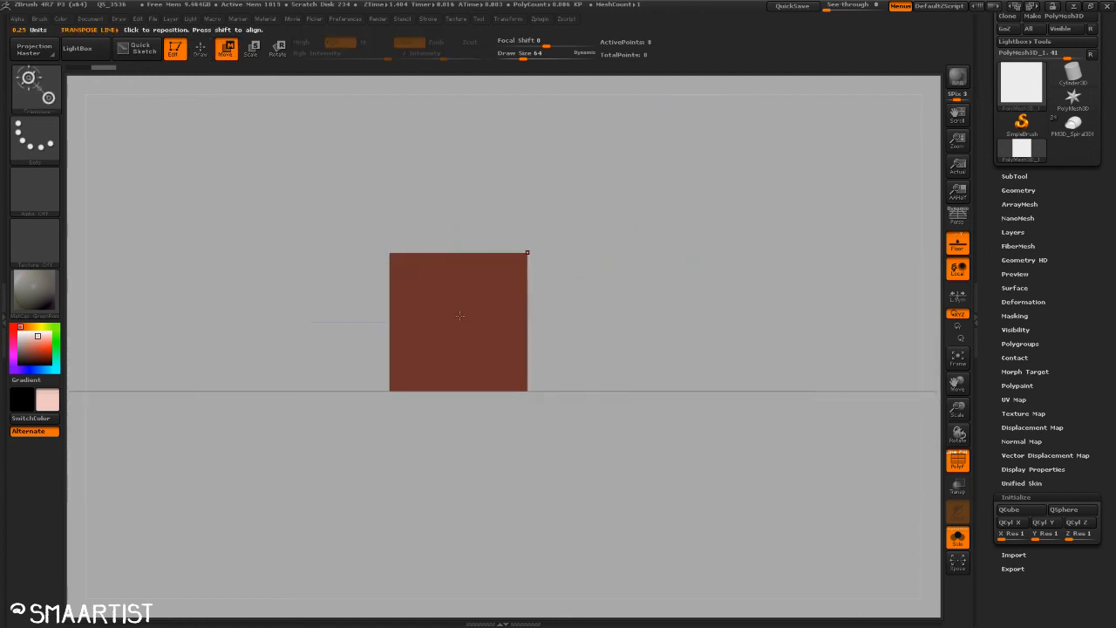
drag(460, 315, 500, 315)
right_drag(517, 329, 585, 349)
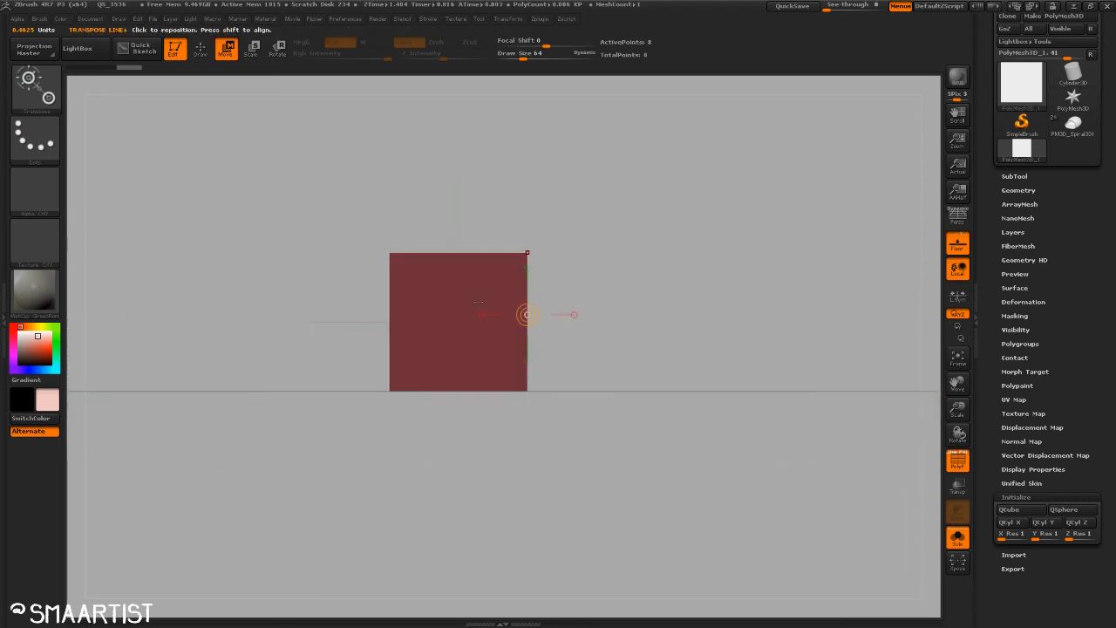
mouse_move(574, 314)
mouse_down()
mouse_move(711, 314)
mouse_move(570, 316)
mouse_move(581, 317)
mouse_up()
drag(641, 314, 574, 314)
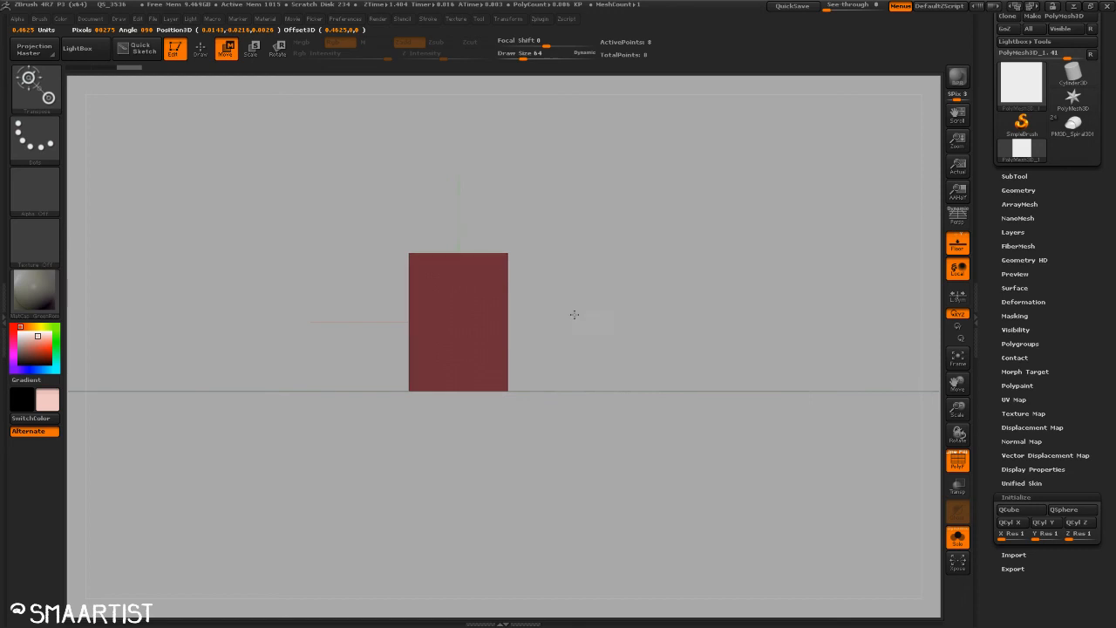
drag(573, 355, 557, 377)
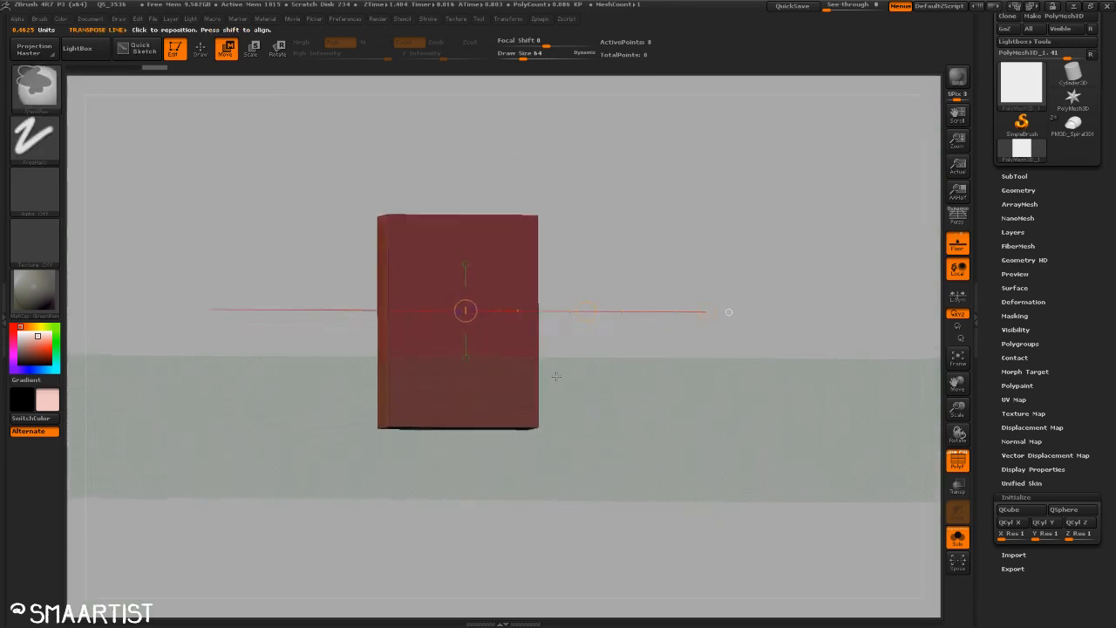
alt+right_drag(625, 344, 585, 358)
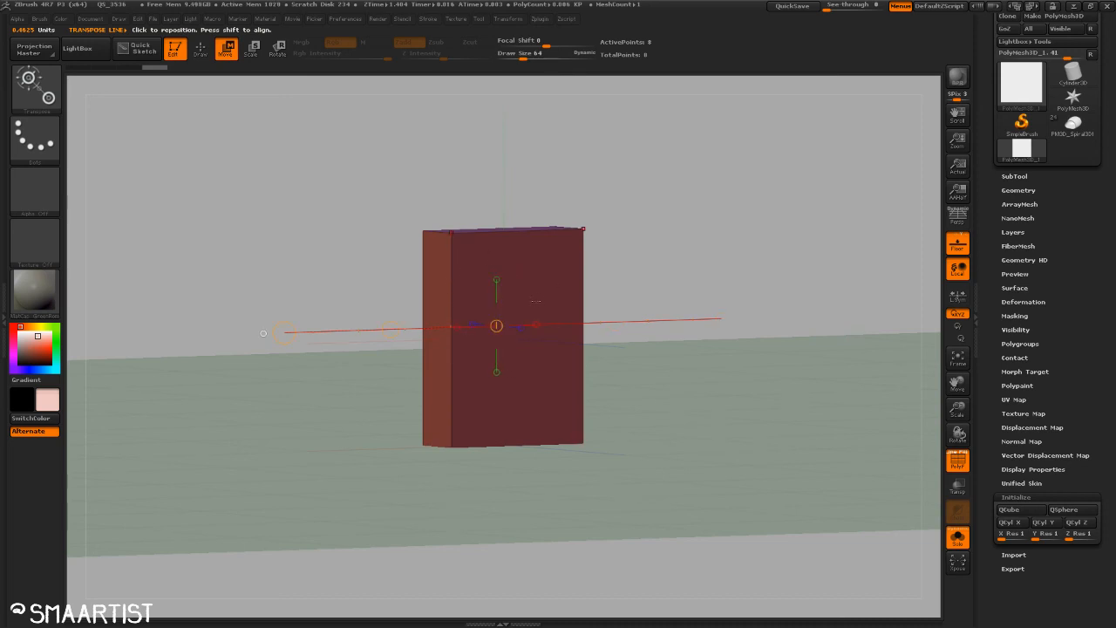
mouse_move(643, 238)
right_down()
mouse_move(698, 262)
mouse_move(665, 256)
mouse_move(655, 274)
mouse_move(686, 311)
mouse_move(671, 319)
mouse_move(690, 319)
mouse_move(674, 314)
right_up()
Step: Insert one vertical and one horizontal edge loop through the slab's middle with ZModeler's Insert Multiple EdgeLoops option
key(q)
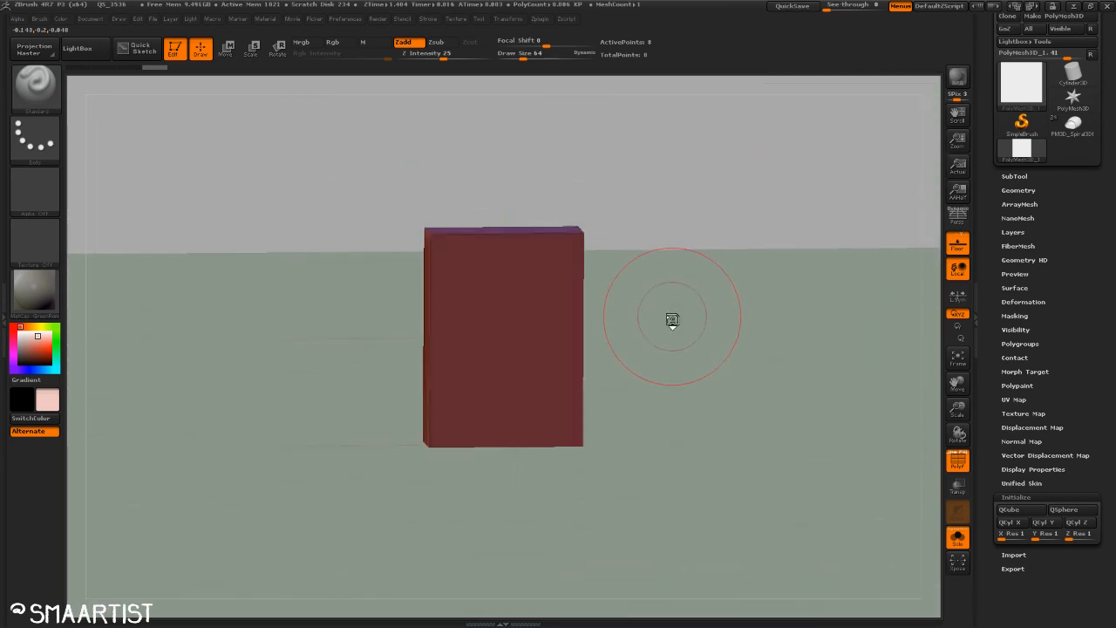
key(b)
key(z)
key(m)
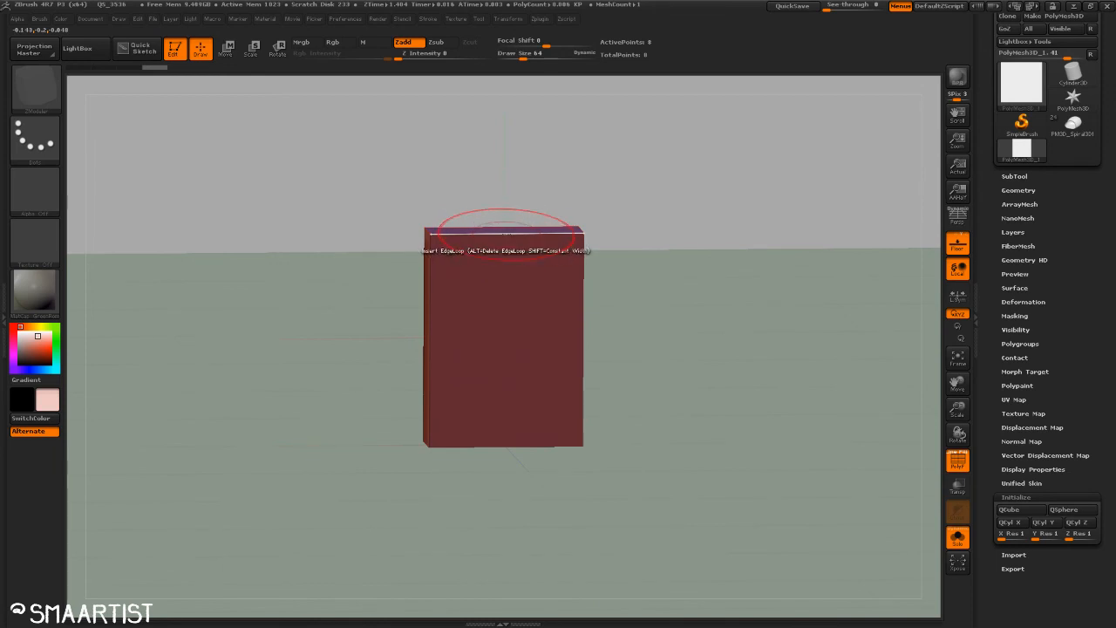
key(space)
click(427, 370)
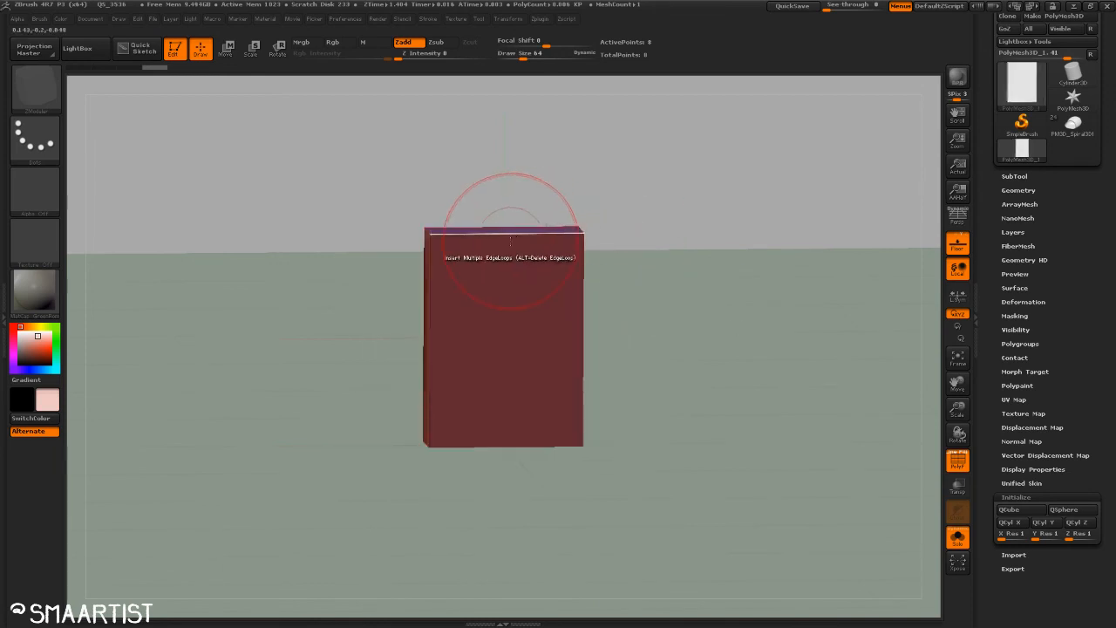
click(505, 234)
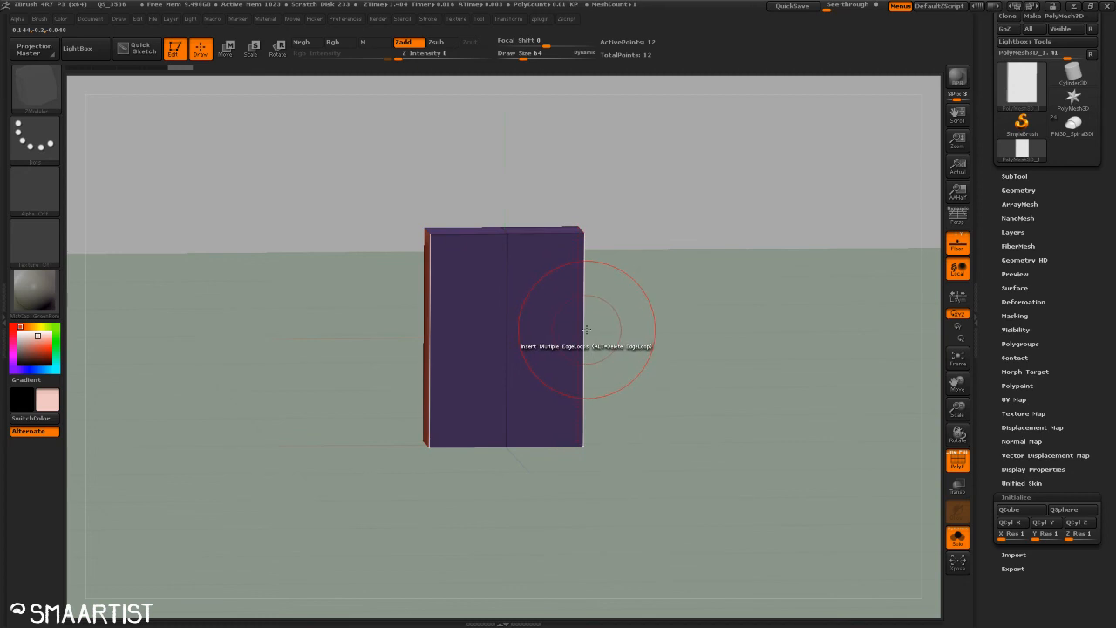
click(508, 339)
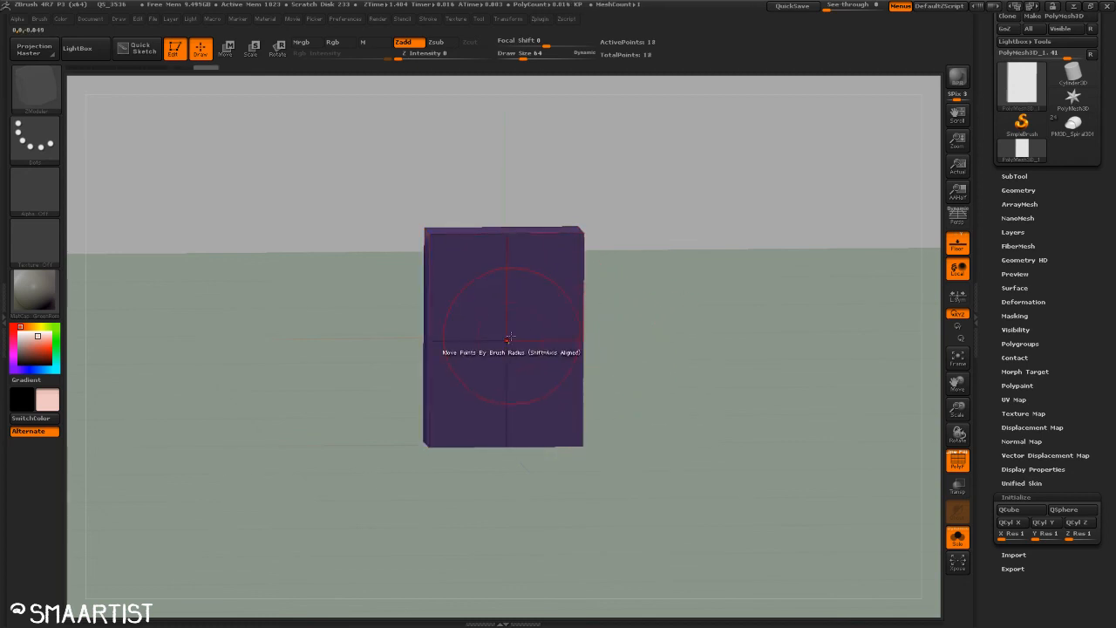
key(space)
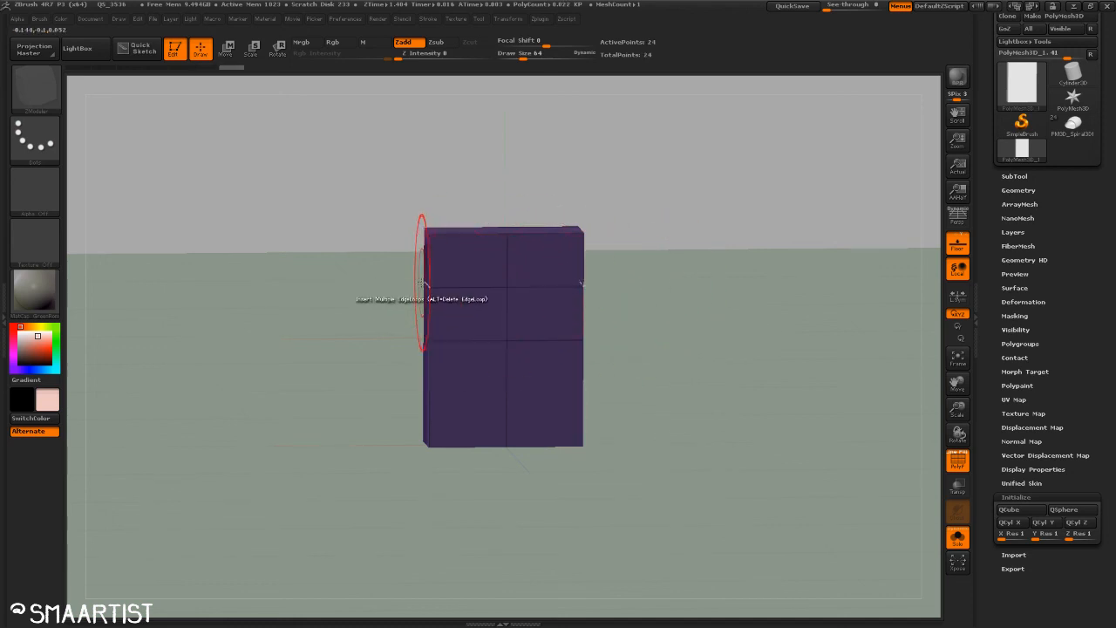
key(ctrl)
key(ctrl+z)
Step: Isolate the slab's middle edge loop with a mask and move it outward along the depth axis with Transpose, bending the slab
drag(687, 347, 398, 366)
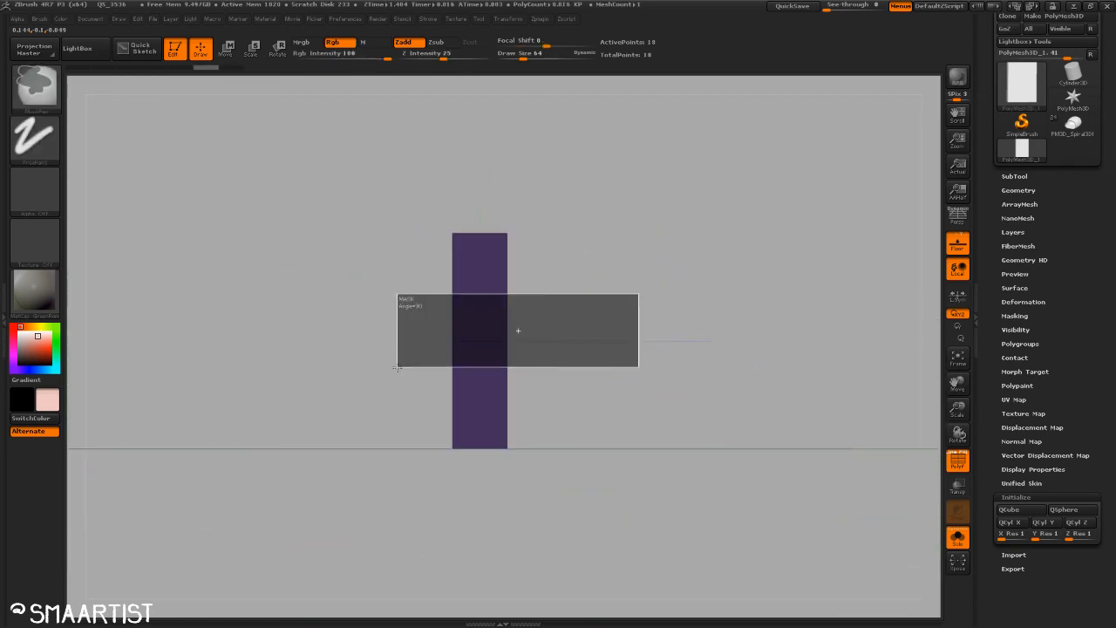
key(w)
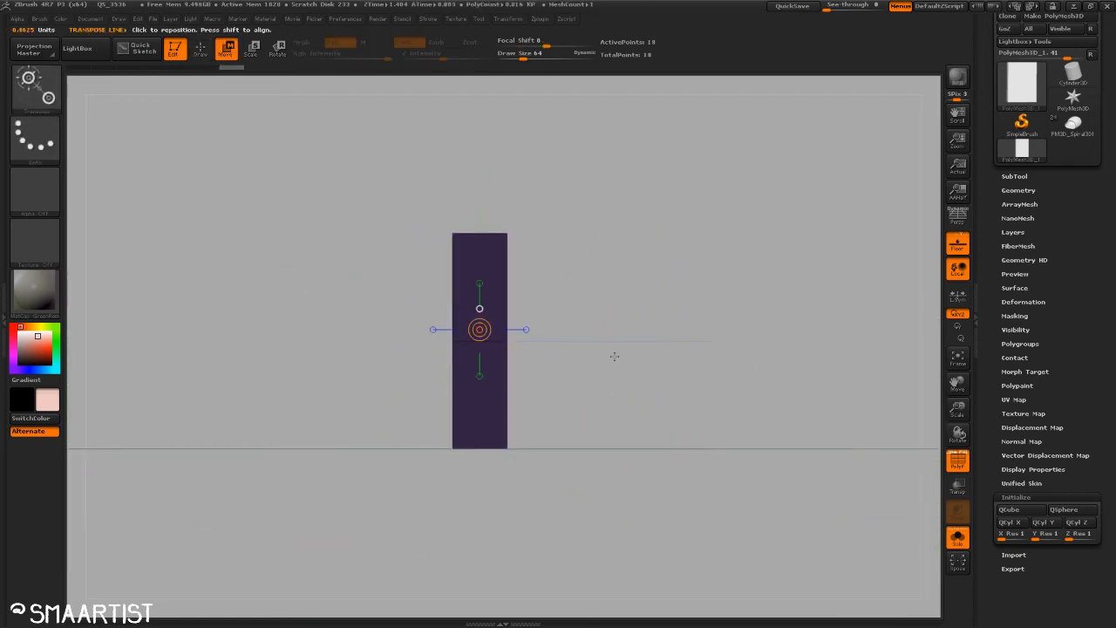
mouse_move(506, 341)
shift+mouse_down()
mouse_move(597, 341)
mouse_move(551, 342)
mouse_move(572, 345)
shift+mouse_up()
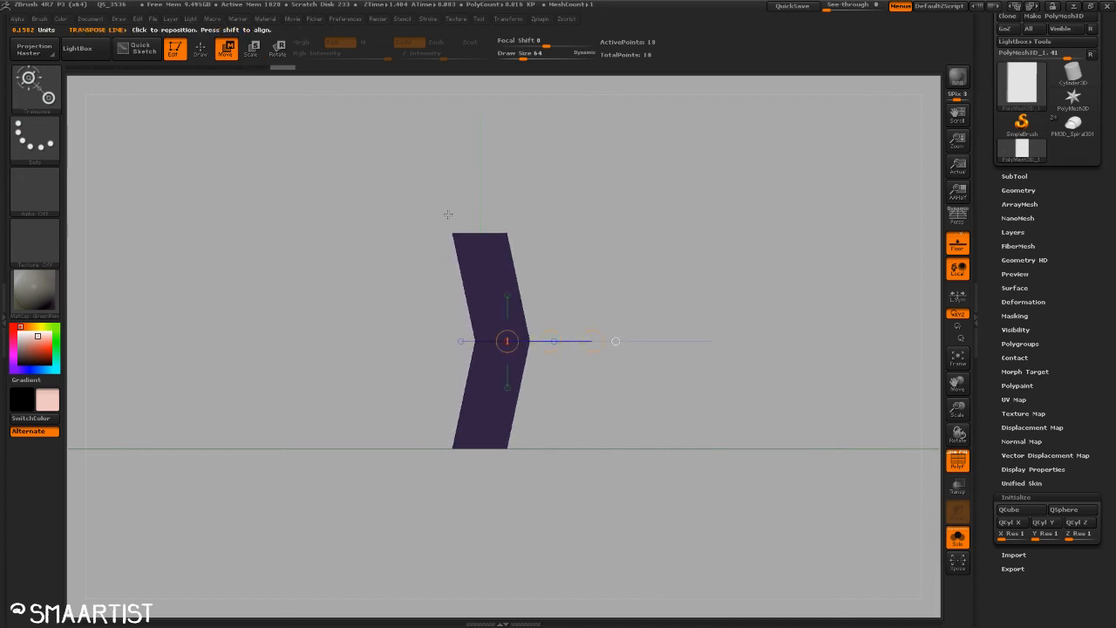
Step: Mask all but the outer-side end corners and stretch those corners vertically with Transpose so the slab's ends slant
mouse_move(408, 184)
ctrl+mouse_down()
mouse_move(563, 512)
mouse_move(611, 540)
ctrl+mouse_up()
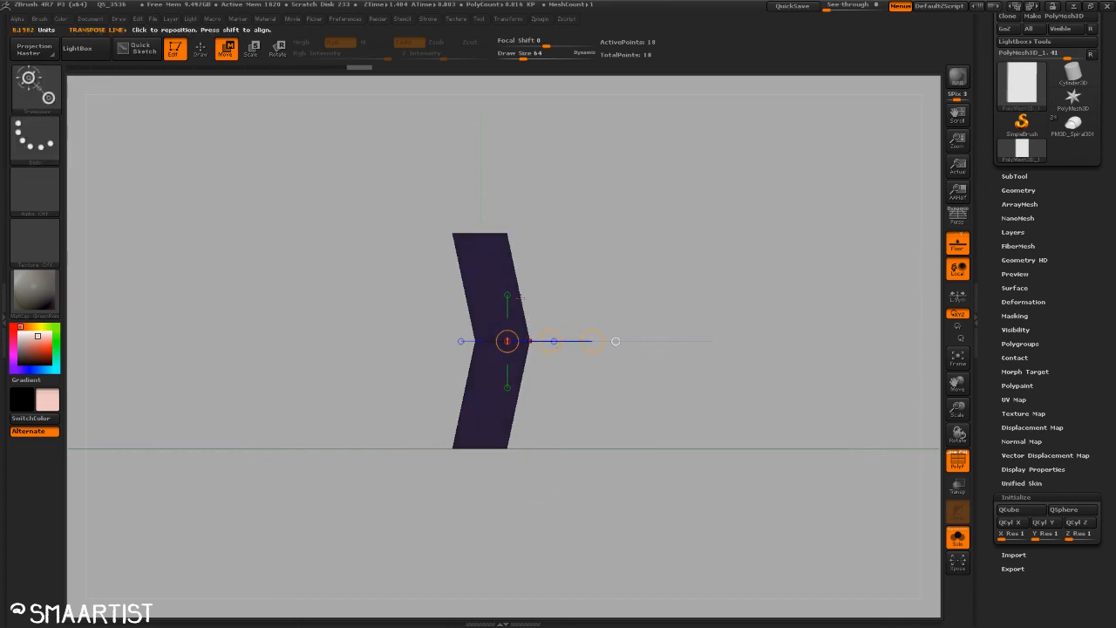
click(508, 296)
drag(508, 256, 506, 253)
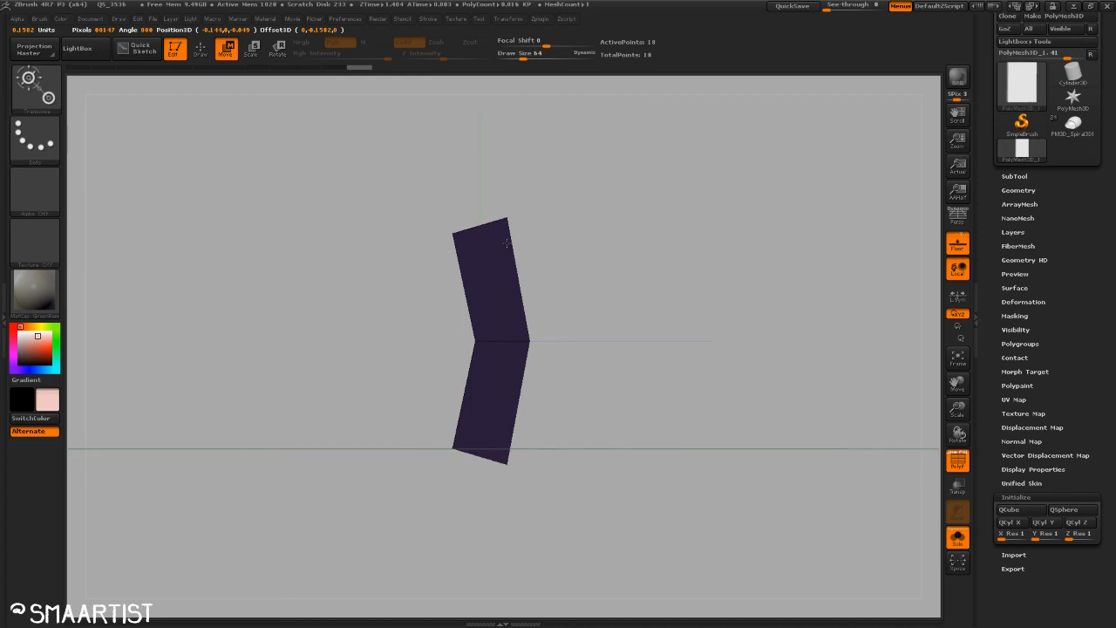
drag(645, 249, 580, 255)
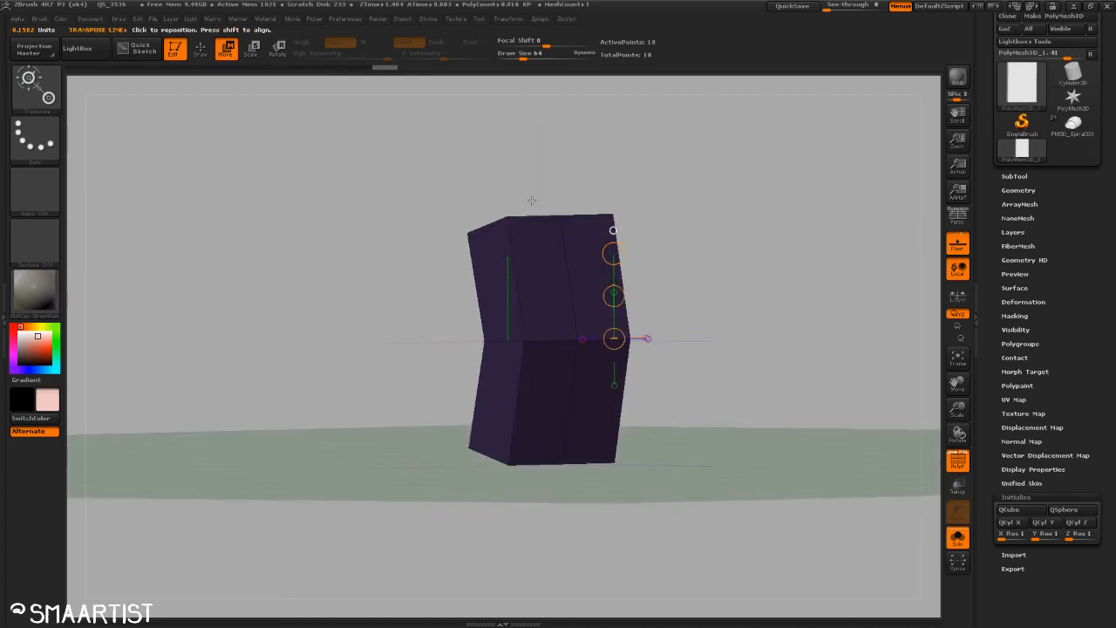
drag(694, 309, 611, 259)
mouse_move(557, 103)
mouse_down()
mouse_move(695, 282)
mouse_move(750, 288)
mouse_move(814, 274)
mouse_move(692, 316)
mouse_move(689, 305)
mouse_move(745, 351)
mouse_move(703, 284)
mouse_up()
key(q)
mouse_move(404, 160)
ctrl+mouse_down()
mouse_move(549, 269)
mouse_move(569, 356)
ctrl+mouse_up()
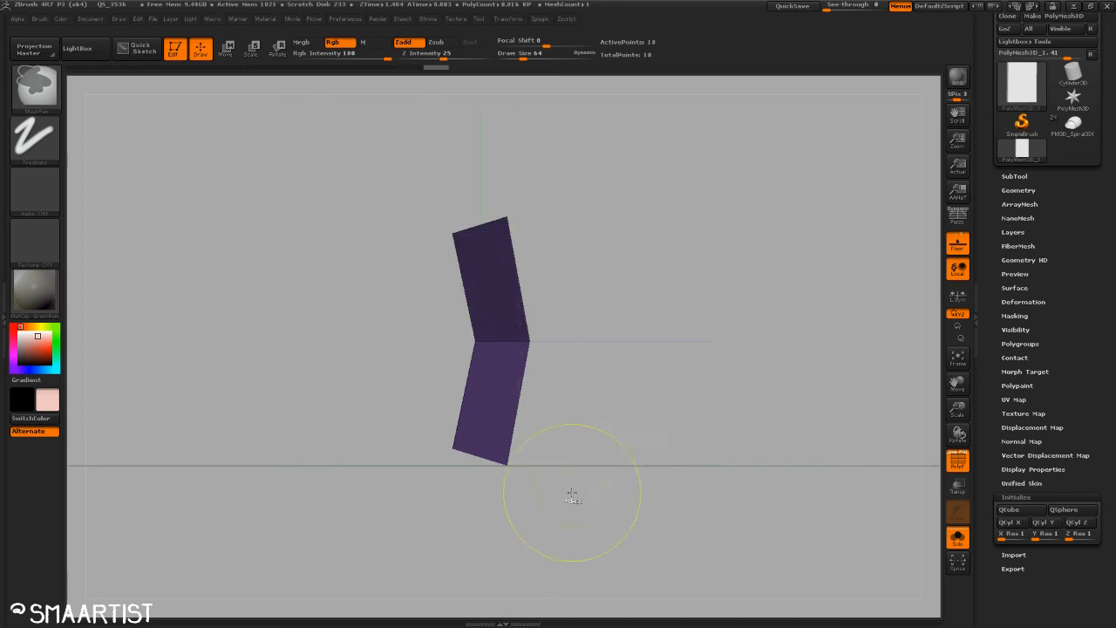
ctrl+drag(564, 518, 421, 419)
ctrl+drag(601, 438, 701, 446)
Step: Extend both ends of the slab by extruding the end faces with ZModeler's QMesh on the Polygroup All target
key(space)
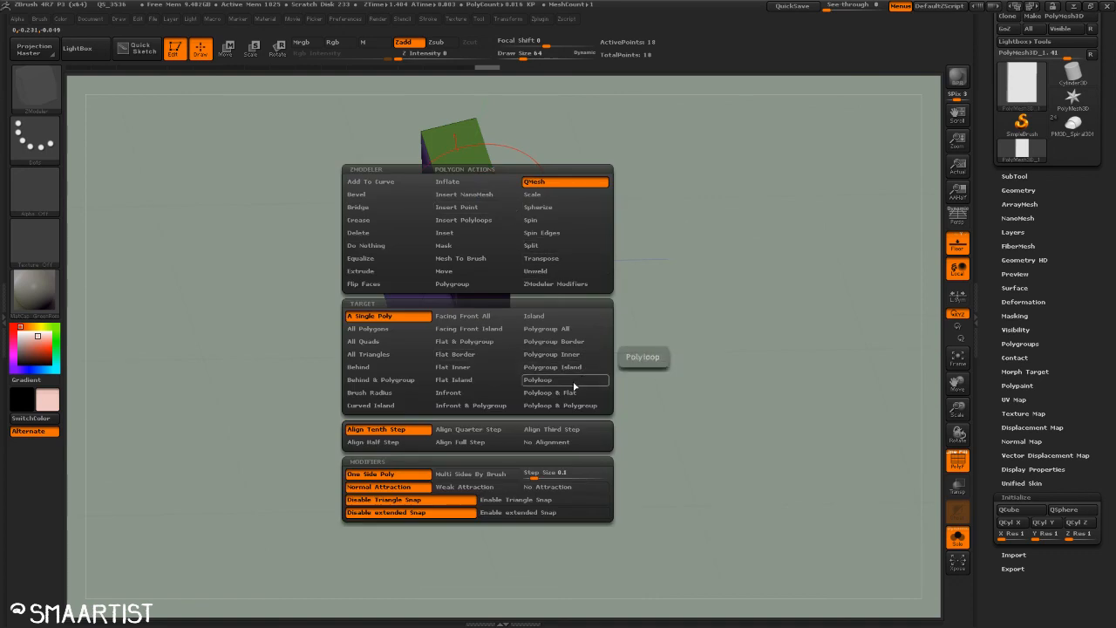
click(586, 333)
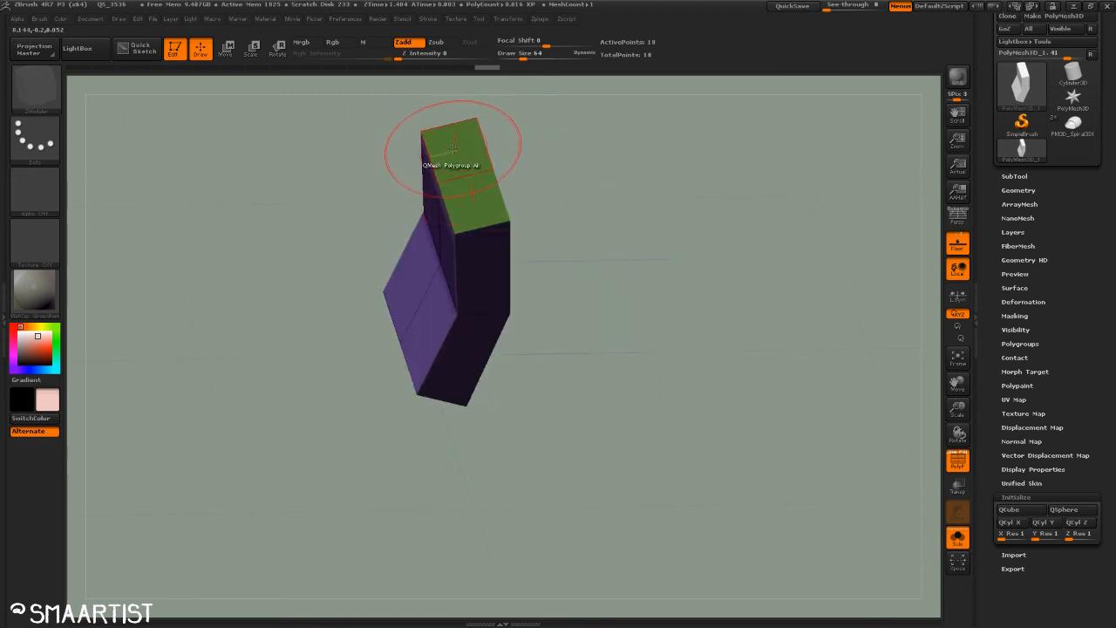
drag(457, 144, 638, 332)
Step: Insert one horizontal edge loop through the upper half and one through the lower half of the bent slab
drag(654, 332, 651, 300)
right_drag(651, 300, 718, 248)
click(497, 208)
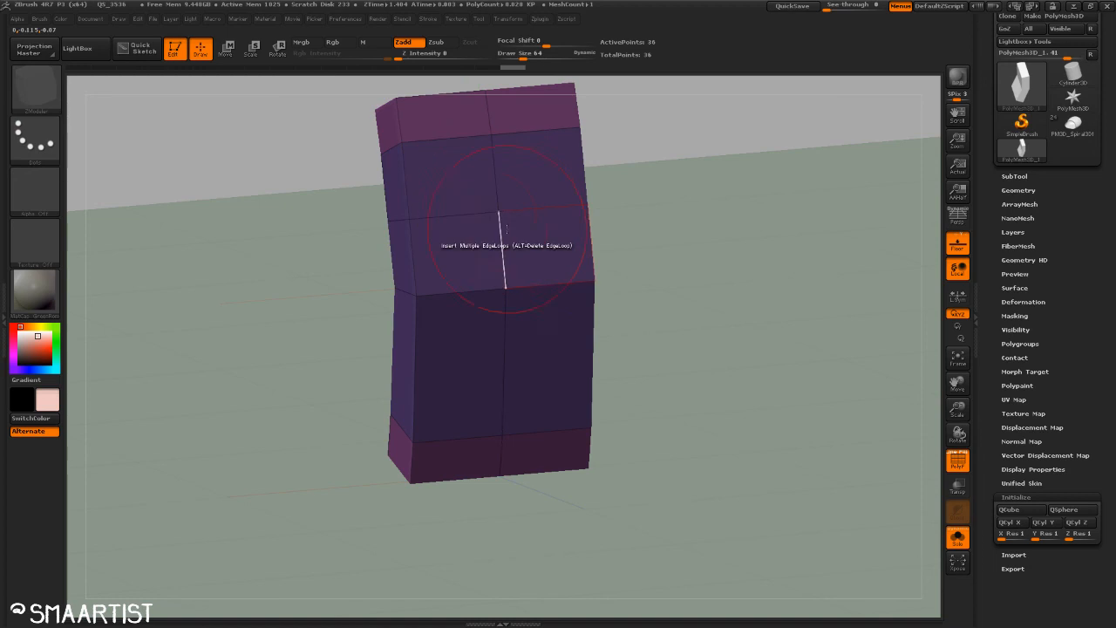
click(505, 378)
Step: Isolate the two new horizontal edge loops with masks, move them outward with Transpose to round the bend, and clear the mask
shift+drag(625, 343, 683, 337)
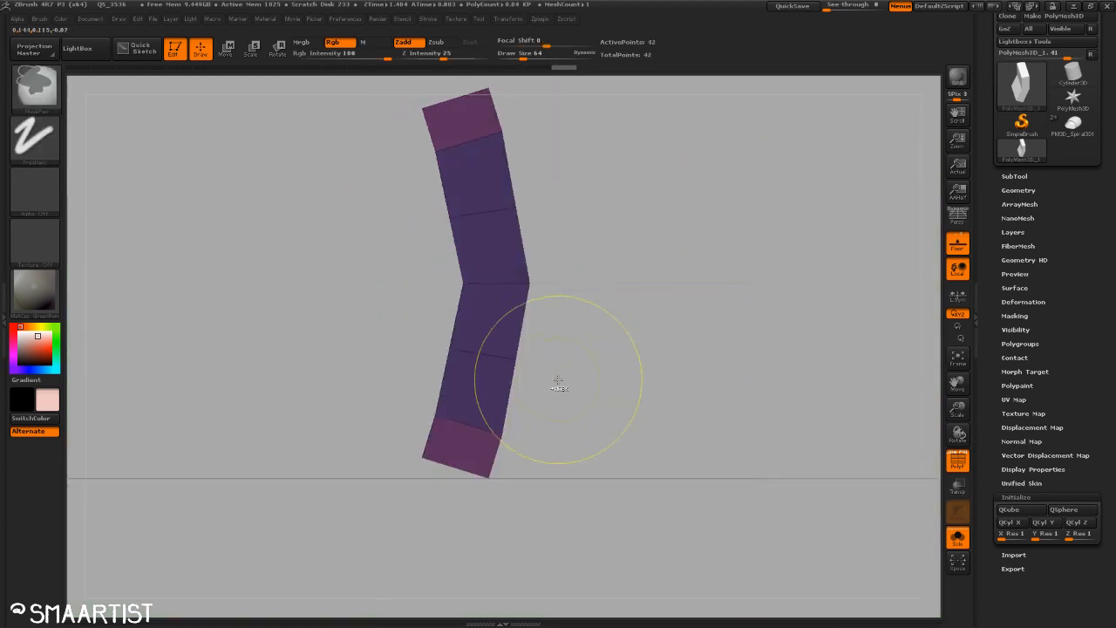
ctrl+drag(564, 389, 420, 315)
ctrl+drag(558, 174, 431, 241)
key(w)
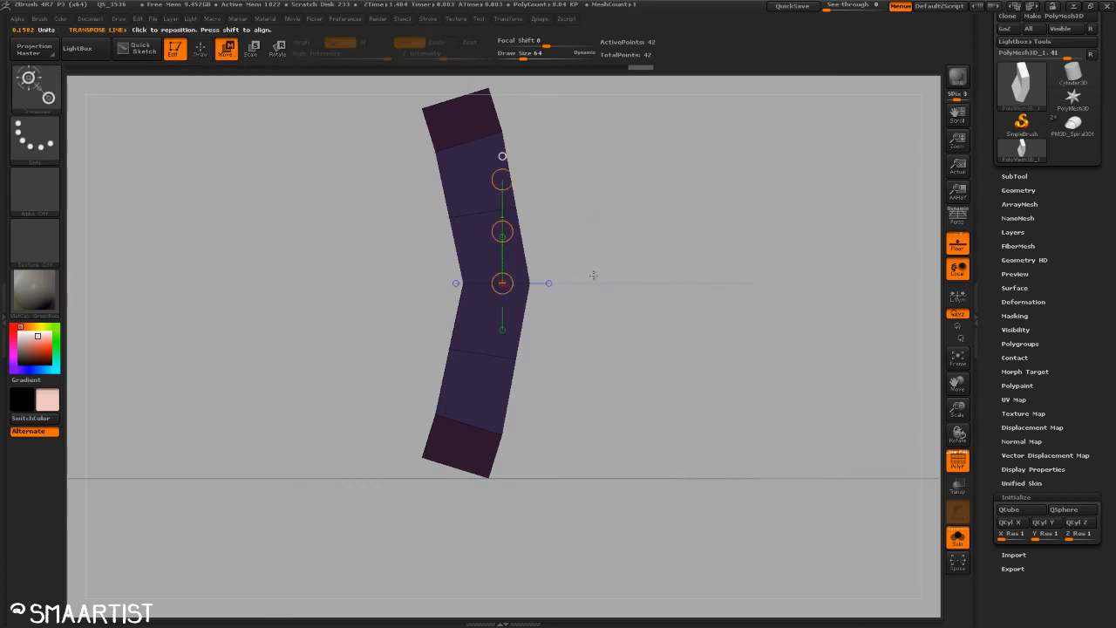
drag(503, 283, 562, 283)
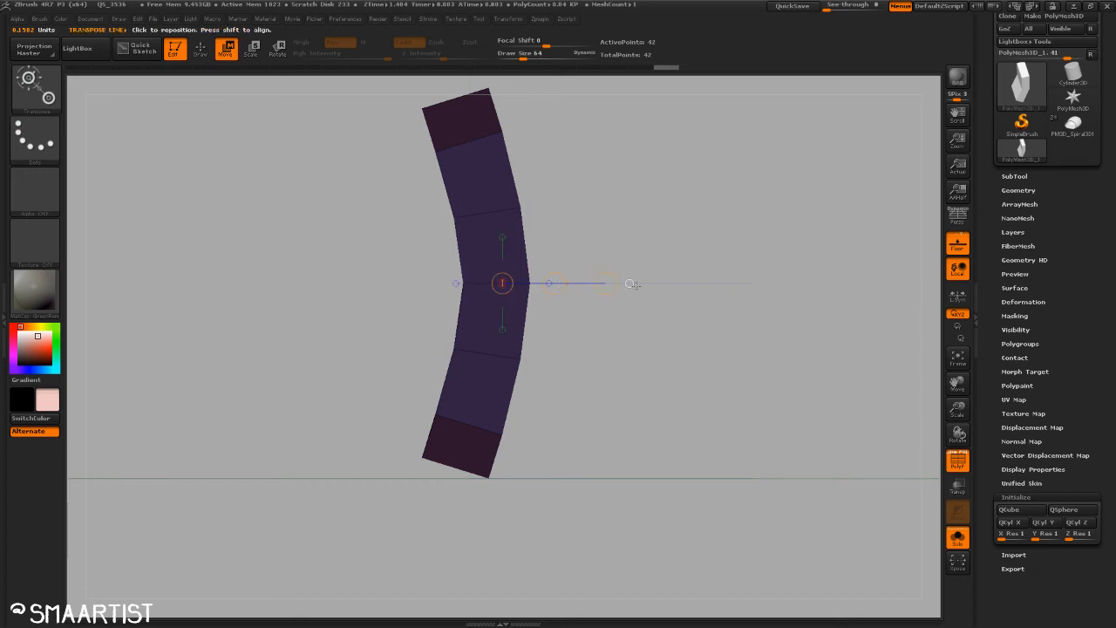
ctrl+drag(689, 210, 715, 235)
Step: Return to Draw mode and turn off the floor grid
mouse_move(753, 369)
mouse_down()
mouse_move(706, 365)
mouse_move(715, 379)
mouse_move(715, 294)
mouse_move(738, 334)
mouse_move(720, 314)
mouse_move(695, 414)
mouse_move(731, 423)
mouse_move(677, 416)
mouse_move(672, 404)
mouse_up()
key(q)
key(shift)
key(shift+p)
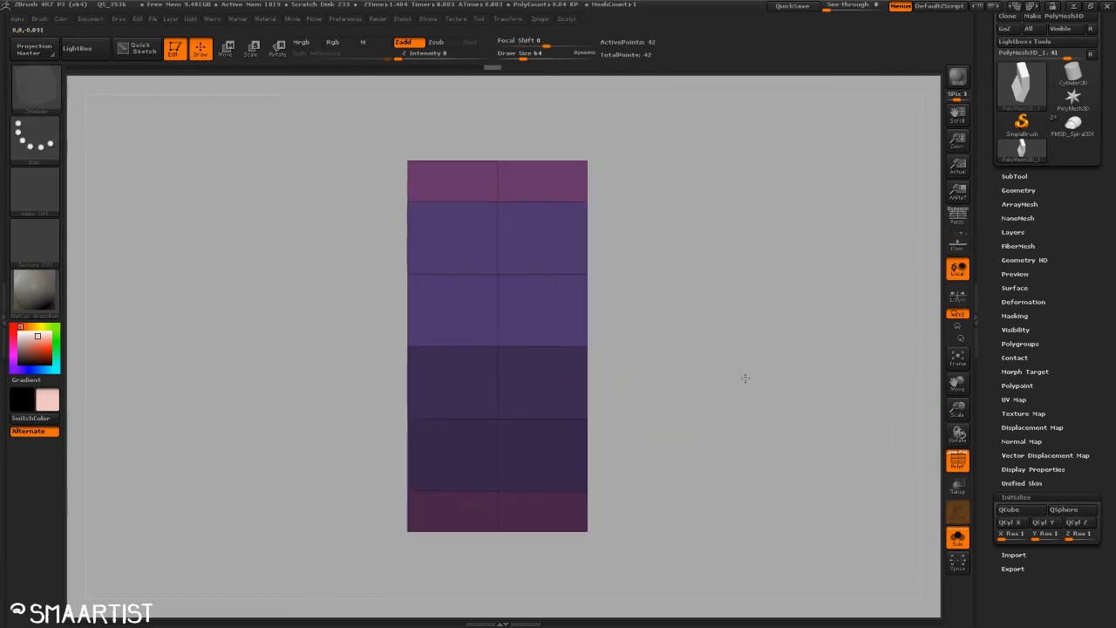
mouse_move(742, 379)
mouse_down()
mouse_move(748, 413)
mouse_move(745, 374)
mouse_move(760, 379)
mouse_move(769, 346)
mouse_up()
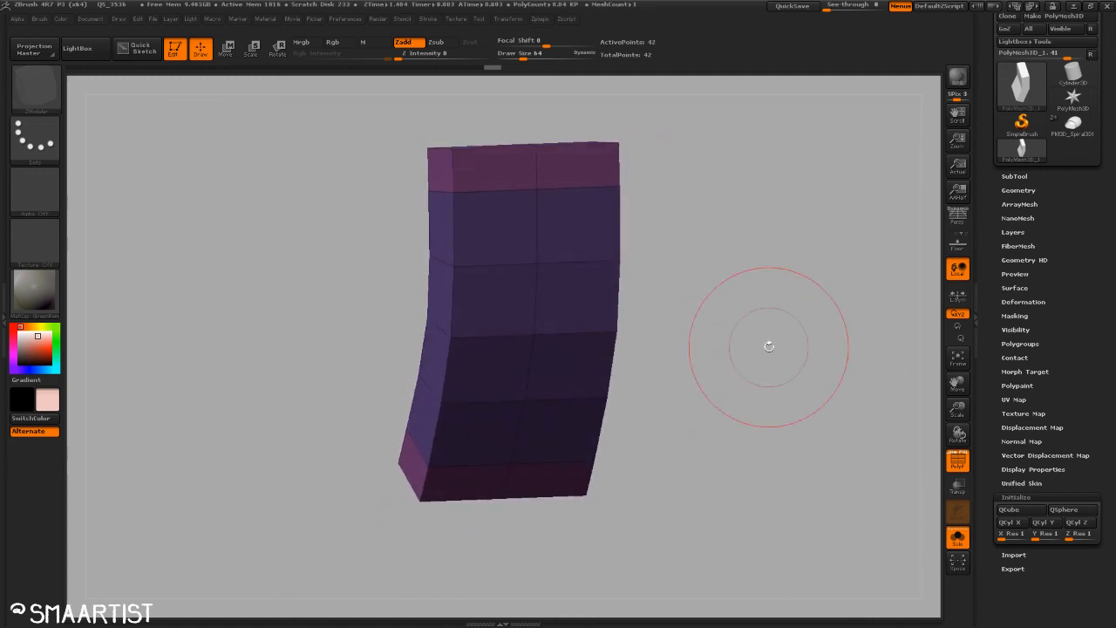
Step: In the geometry crease settings, set the crease tolerance to 45 and the crease level to 2
click(1018, 190)
click(1011, 332)
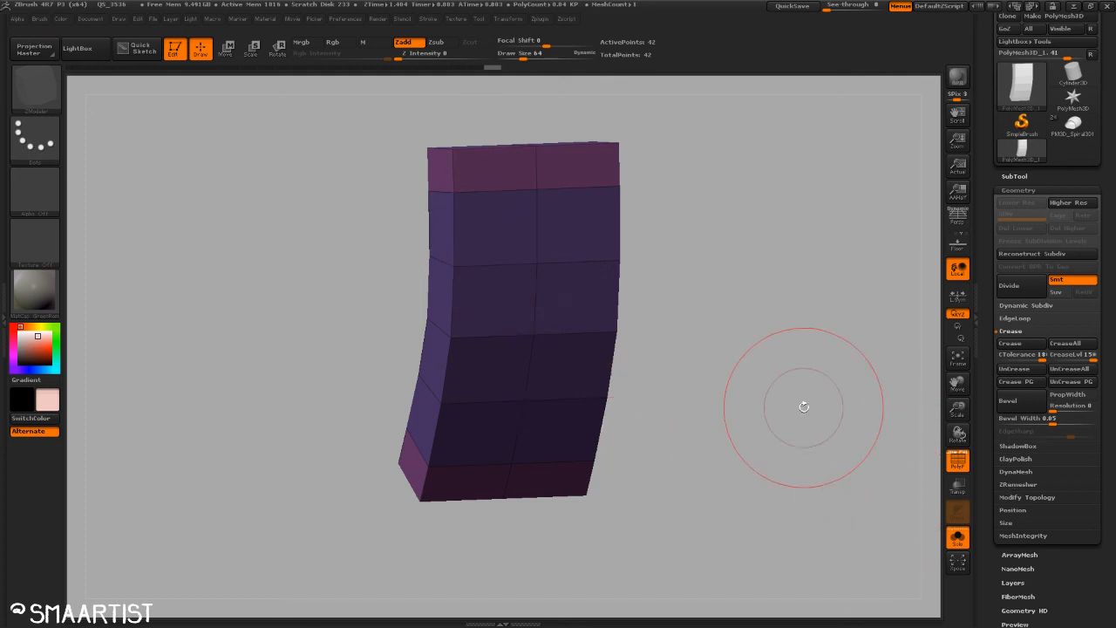
mouse_move(785, 419)
mouse_down()
mouse_move(768, 404)
mouse_move(785, 398)
mouse_move(766, 397)
mouse_move(700, 431)
mouse_move(695, 392)
mouse_move(769, 381)
mouse_up()
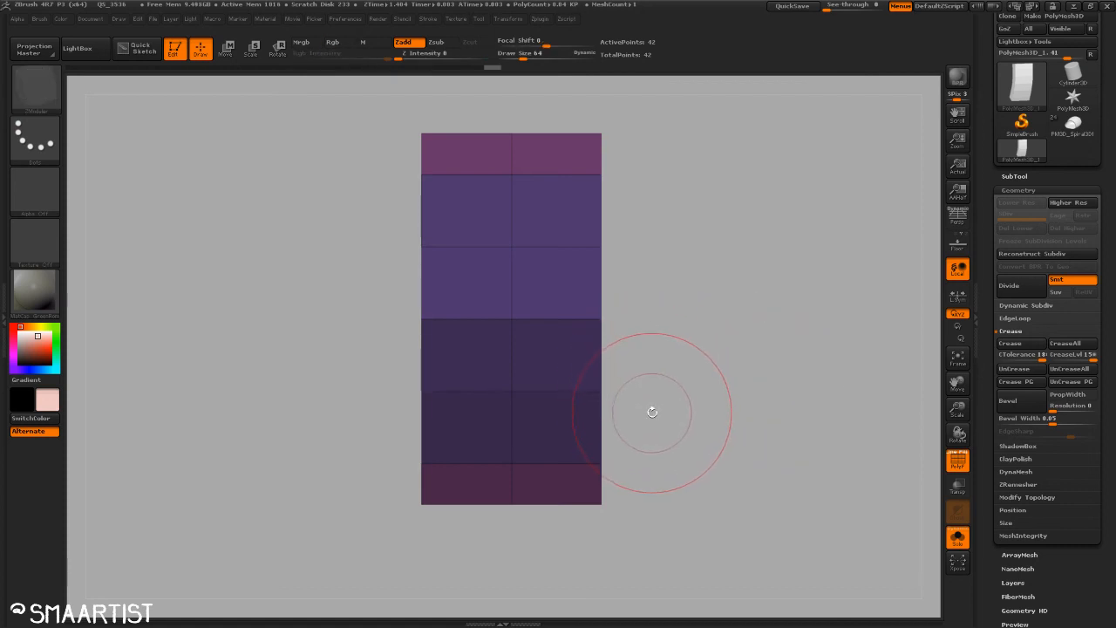
drag(686, 393, 723, 464)
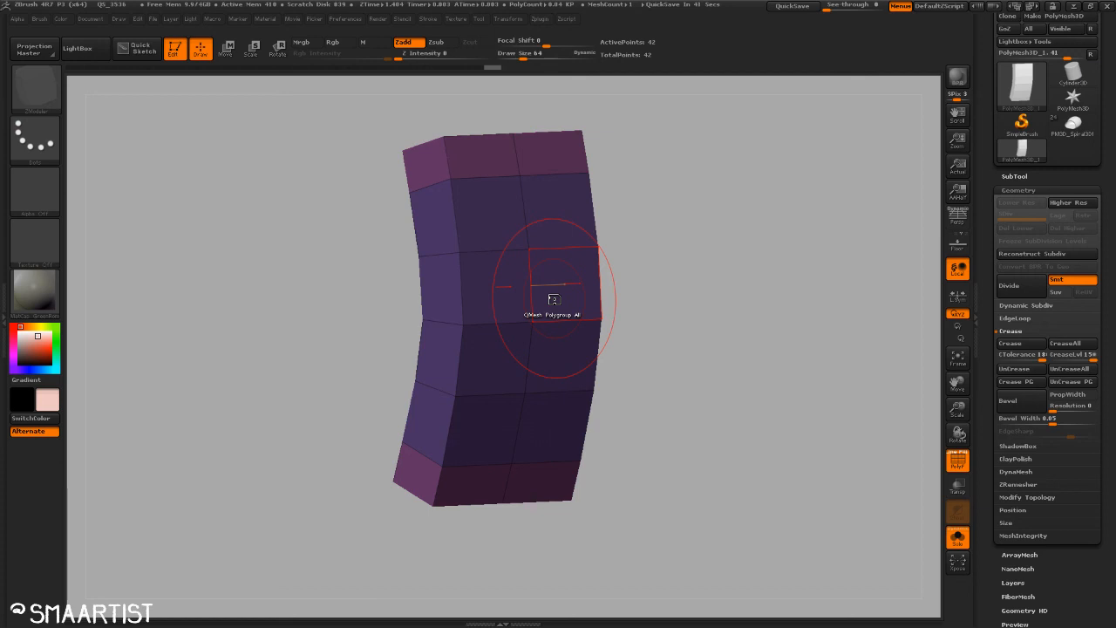
click(1025, 358)
text(29)
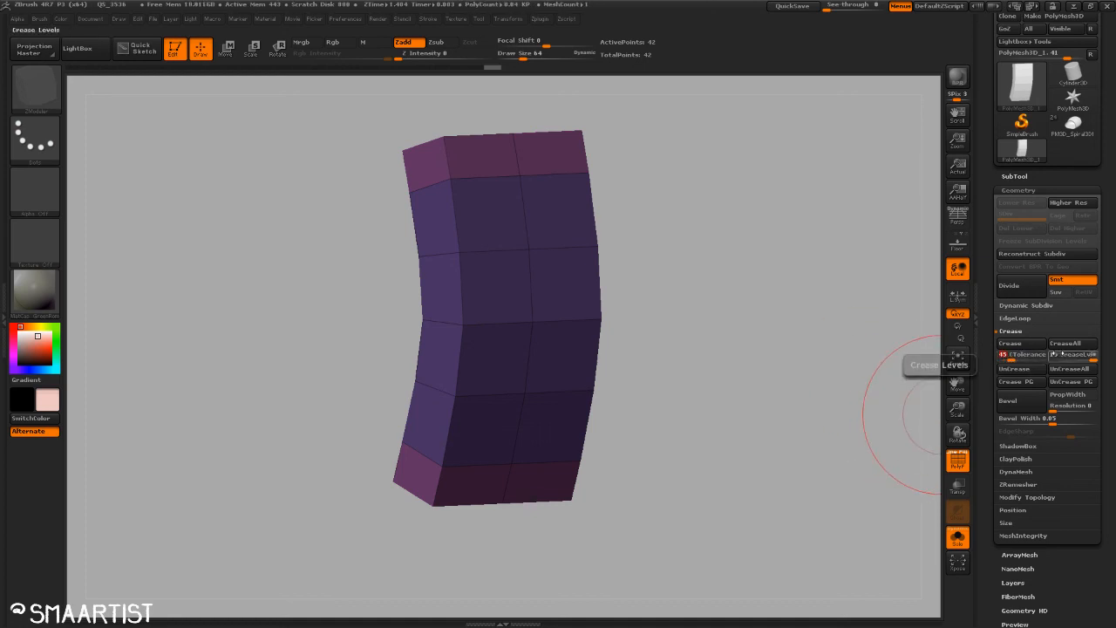
click(1059, 354)
text(2)
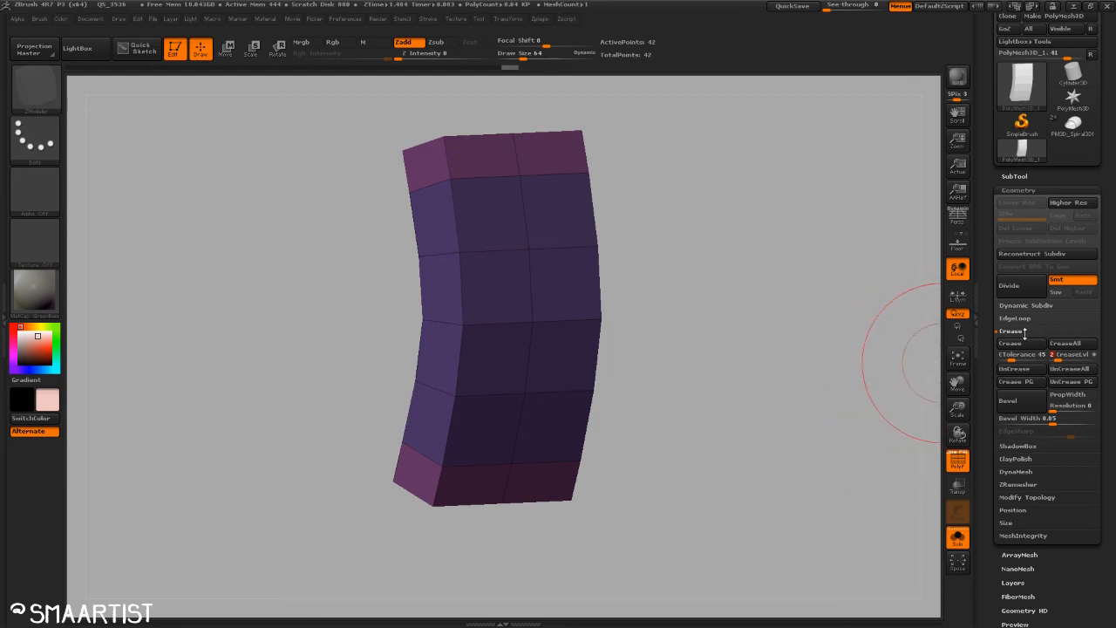
Step: Crease the slab's sharp edges and divide the mesh to subdivision level 2
drag(752, 267, 738, 366)
drag(680, 231, 768, 411)
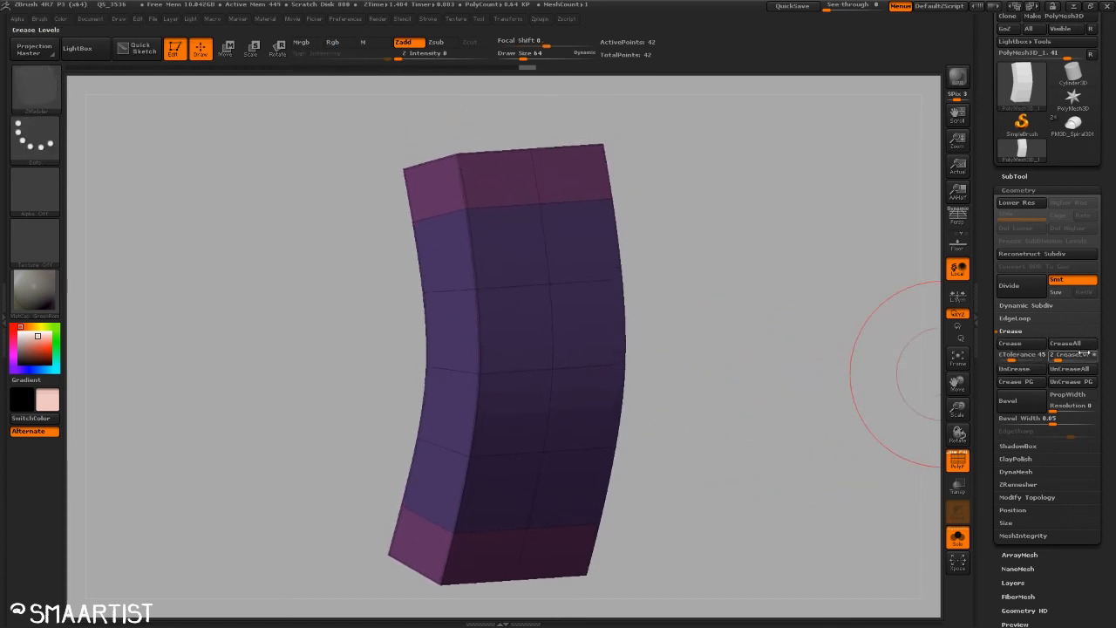
key(ctrl)
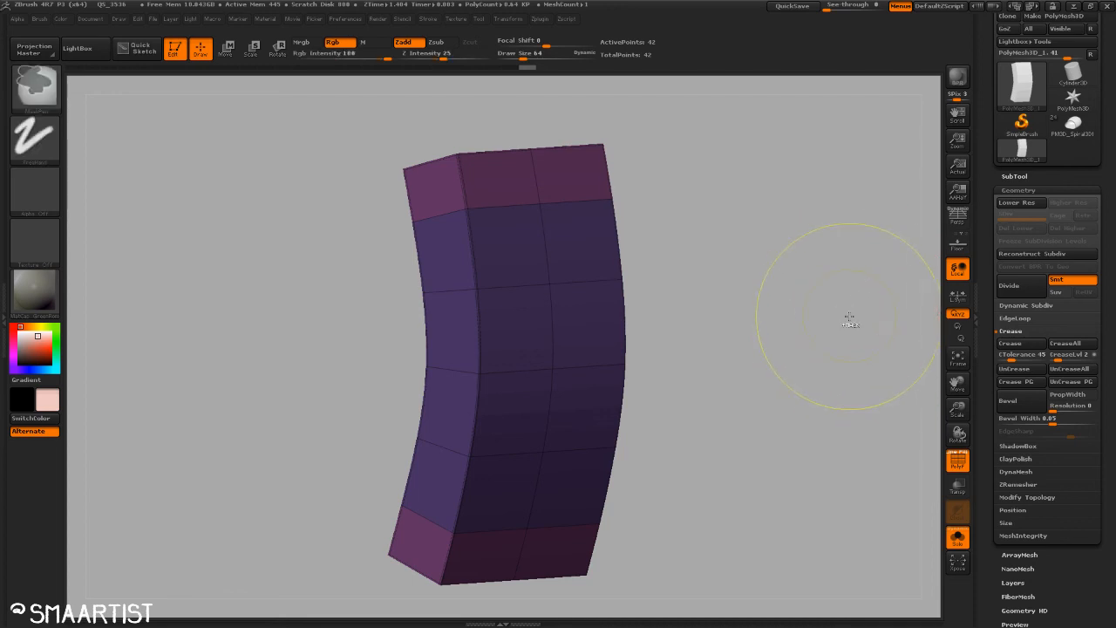
key(ctrl+d)
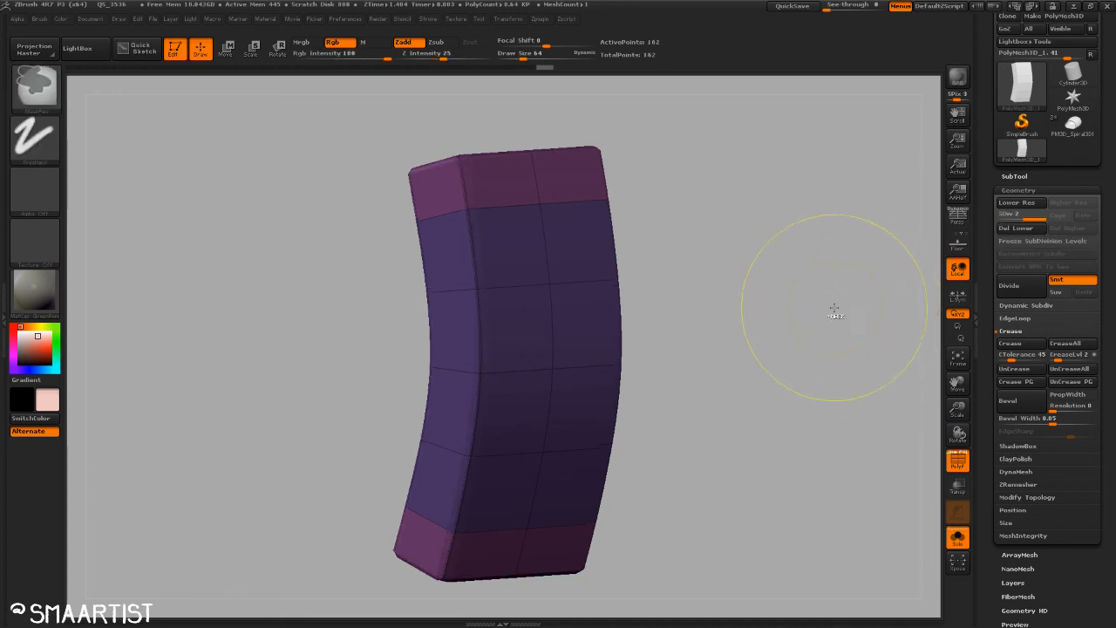
Step: Inspect the slab's softened edges with PolyFrame off and on, and compare them with subdivision level 1
mouse_move(772, 312)
mouse_down()
mouse_move(792, 361)
mouse_move(710, 344)
mouse_move(776, 352)
mouse_move(758, 356)
mouse_move(764, 387)
mouse_move(751, 367)
mouse_move(735, 436)
mouse_move(748, 387)
mouse_up()
key(shift+f)
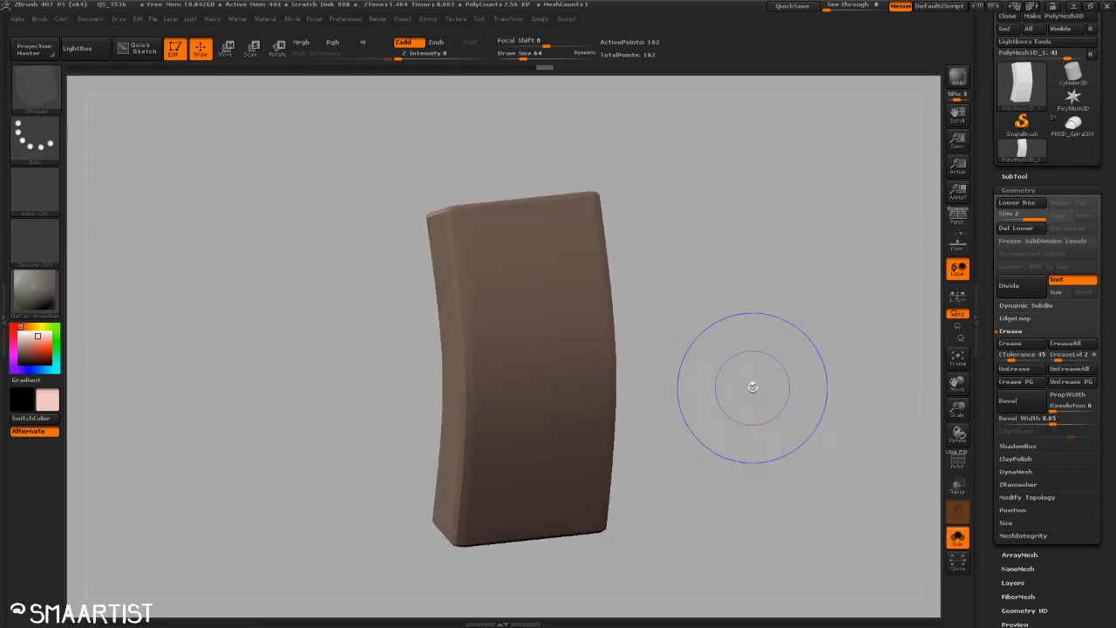
key(shift+f)
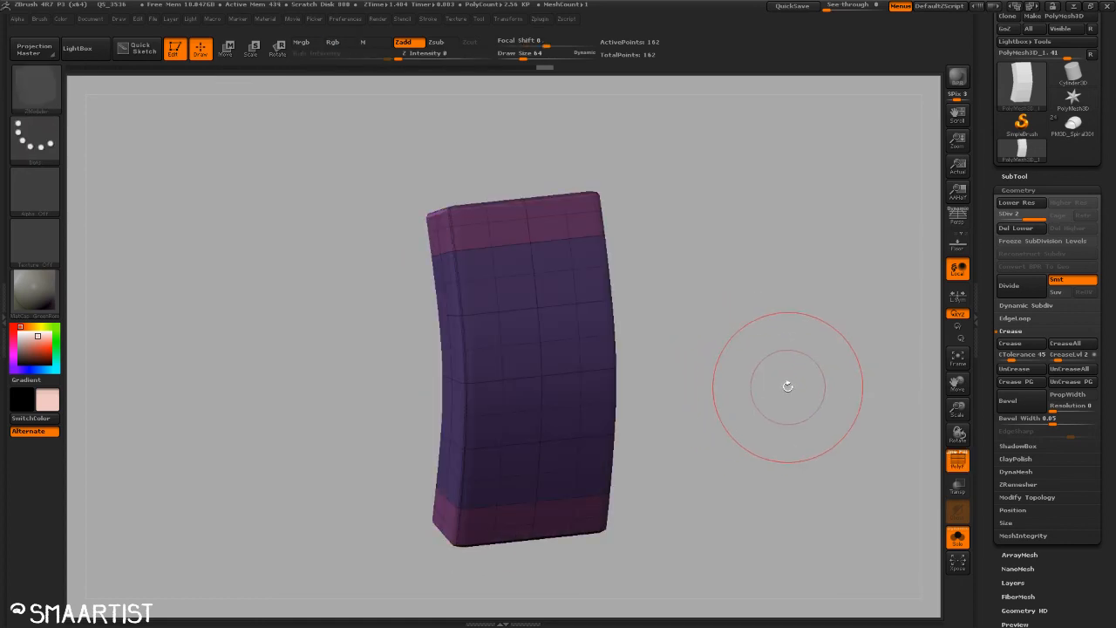
key(shift+d)
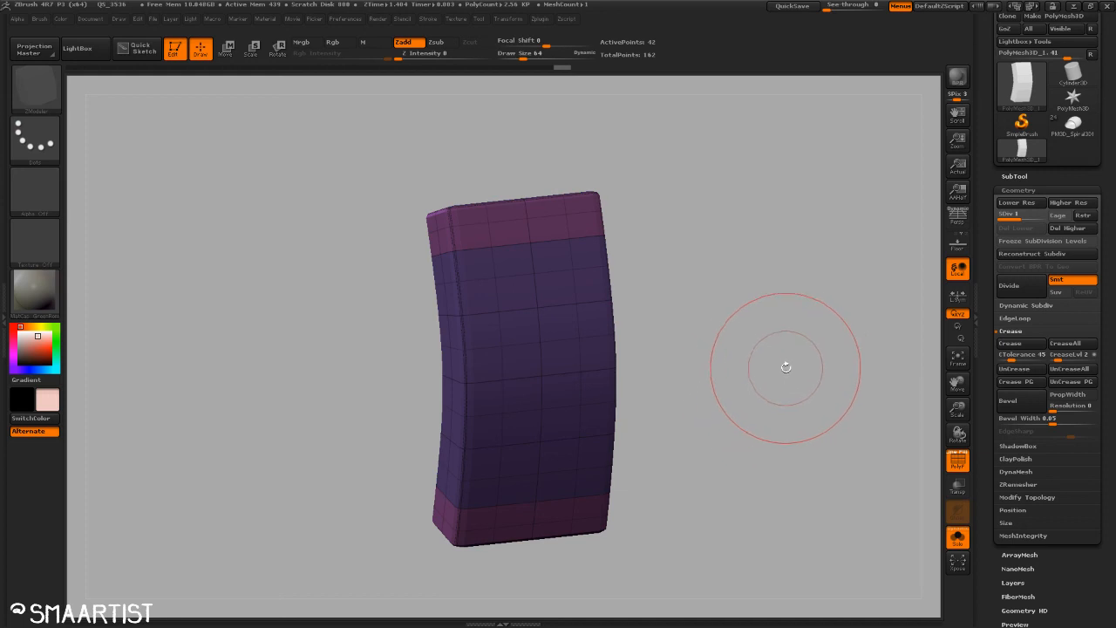
mouse_move(780, 403)
mouse_down()
mouse_move(820, 411)
mouse_move(790, 374)
mouse_move(764, 393)
mouse_up()
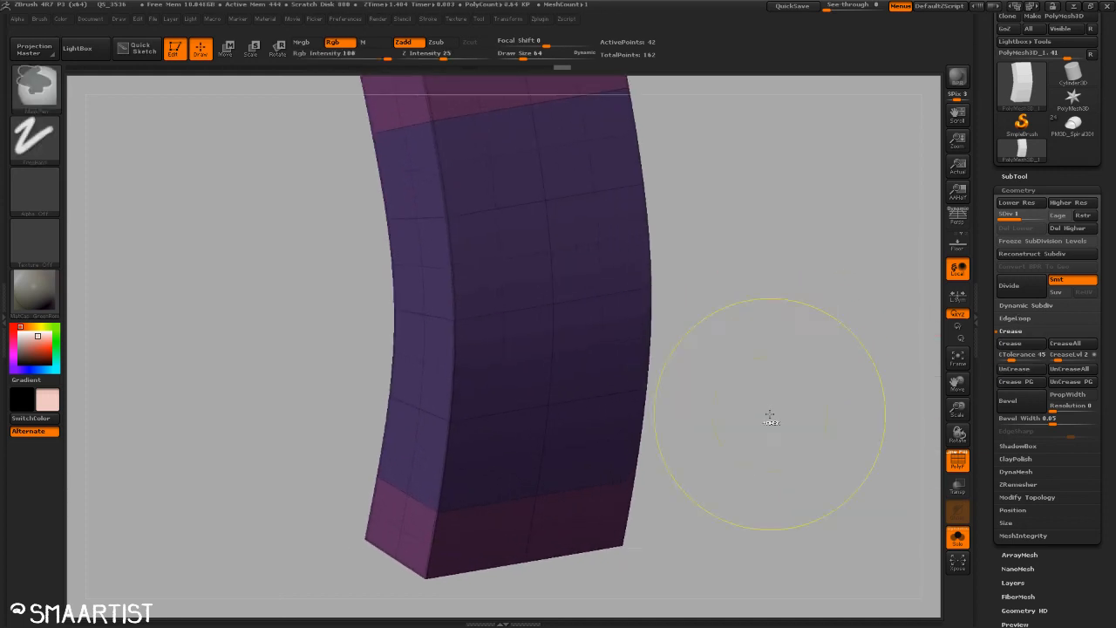
mouse_move(771, 415)
alt+right_down()
mouse_move(775, 462)
mouse_move(755, 444)
mouse_move(756, 369)
alt+right_up()
Step: Return the slab to subdivision level 2 and divide it up to level 3
key(ctrl+d)
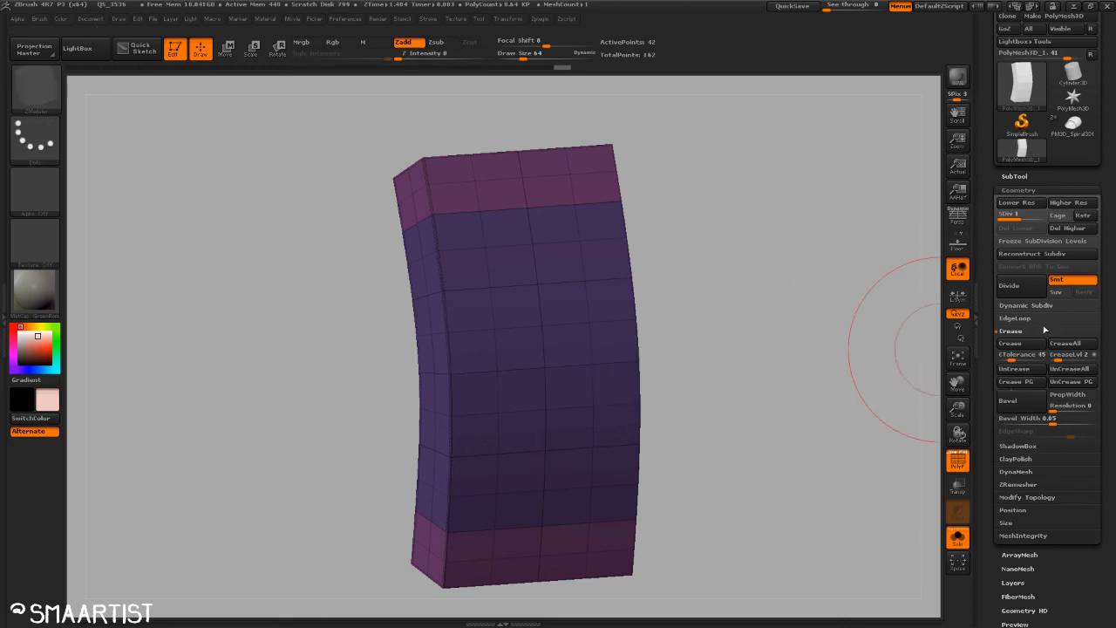
drag(1019, 214, 1038, 215)
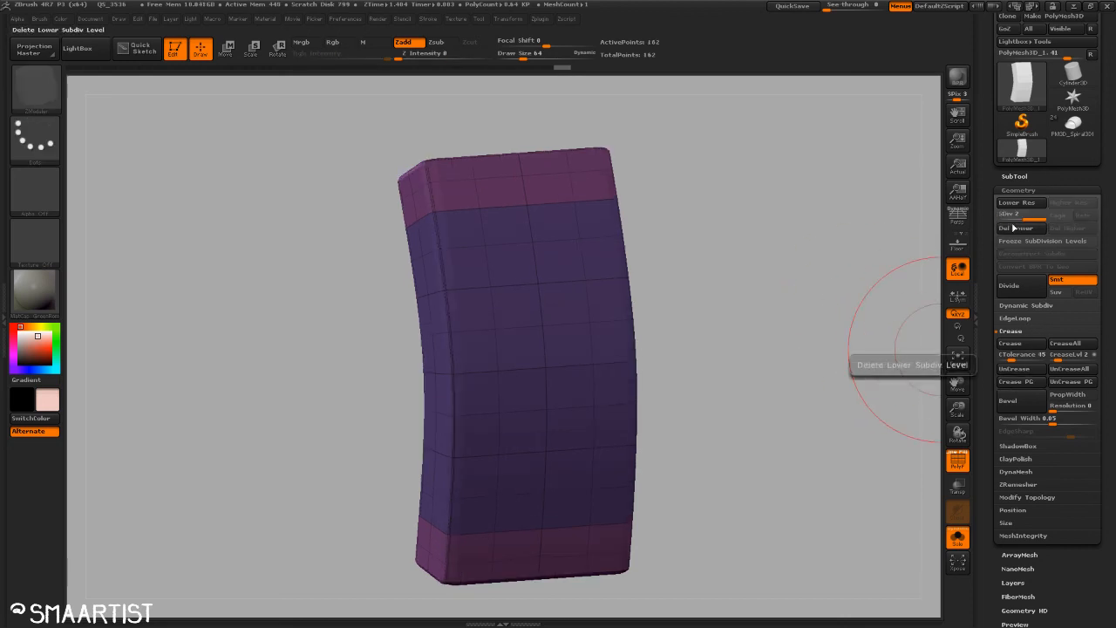
key(ctrl+d)
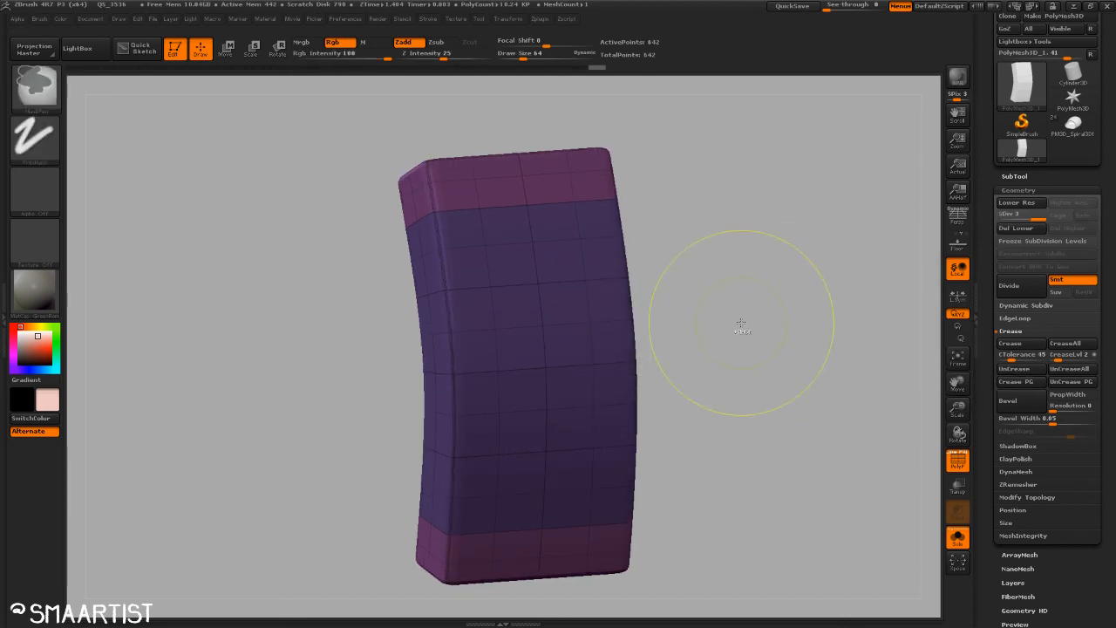
Step: Turn off Dynamic Subdiv and divide the slab up to subdivision level 4
click(1031, 304)
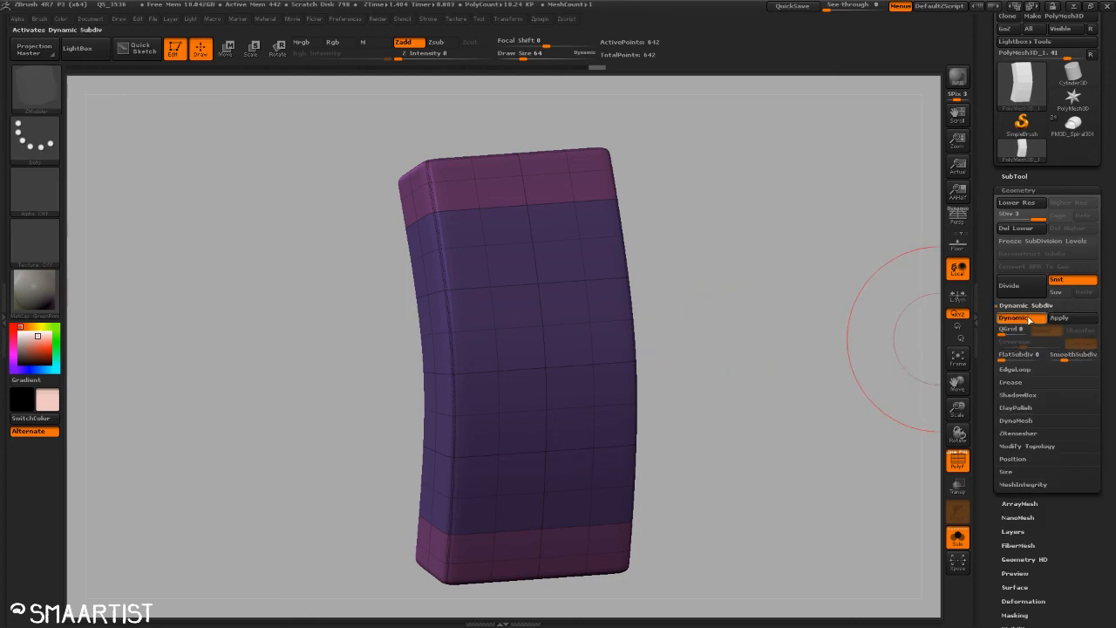
click(1031, 319)
click(1036, 305)
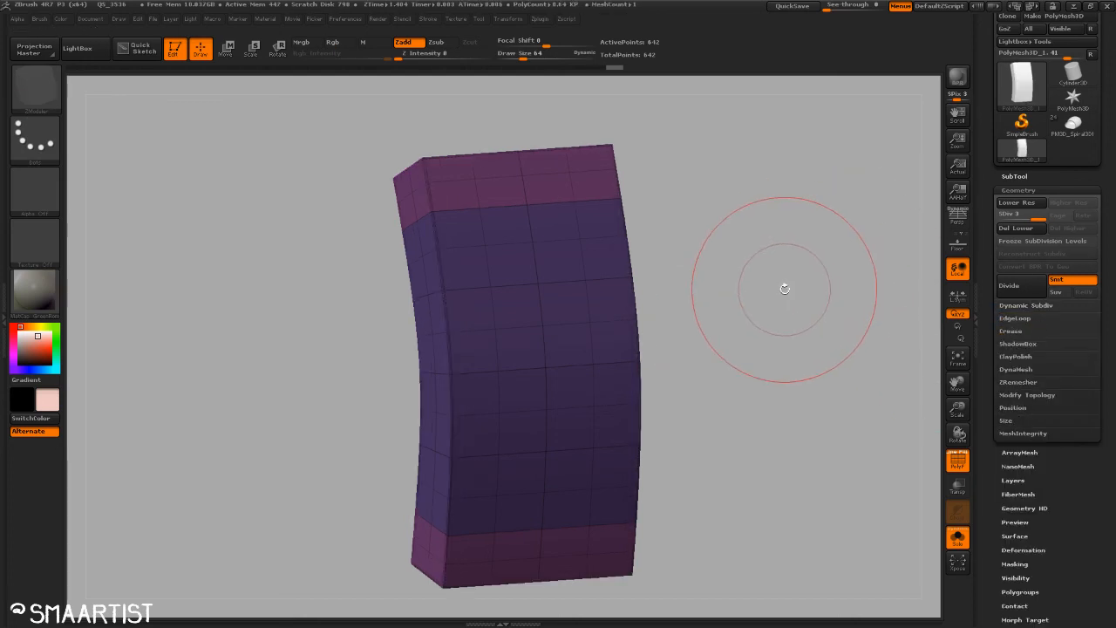
key(ctrl+d)
Step: Examine the subdivided slab's rounded edges and curvature from several angles, with PolyFrame off and on
mouse_move(760, 287)
mouse_down()
mouse_move(790, 319)
mouse_move(773, 309)
mouse_up()
mouse_move(707, 372)
mouse_down()
mouse_move(735, 341)
mouse_move(745, 346)
mouse_move(744, 333)
mouse_up()
key(shift+f)
key(shift+f)
ctrl+right_drag(510, 269, 506, 264)
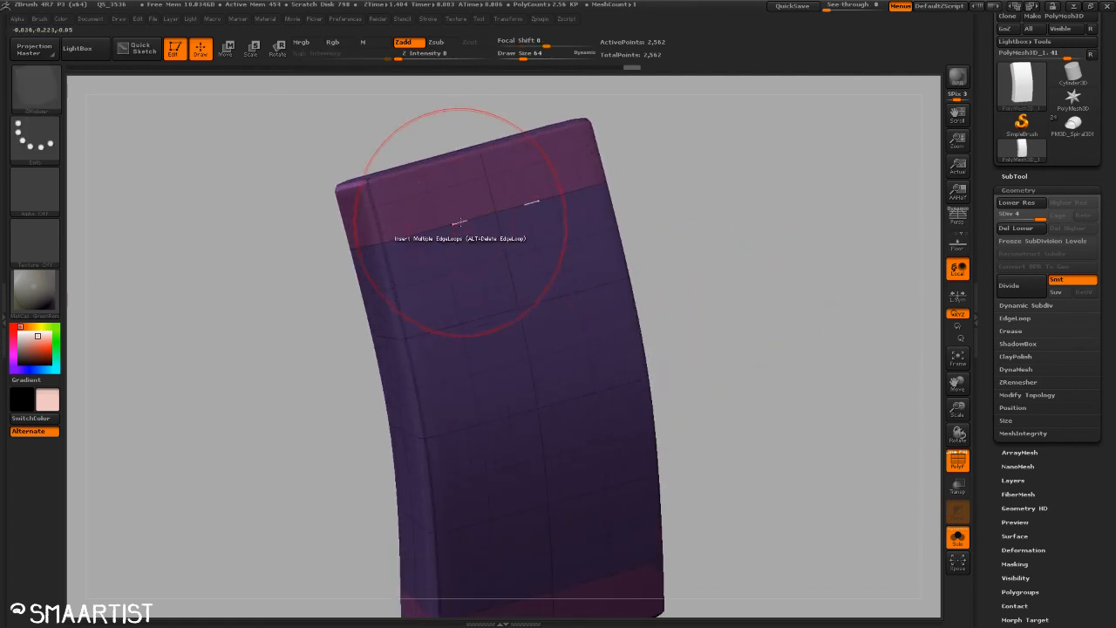
ctrl+right_drag(725, 372, 699, 359)
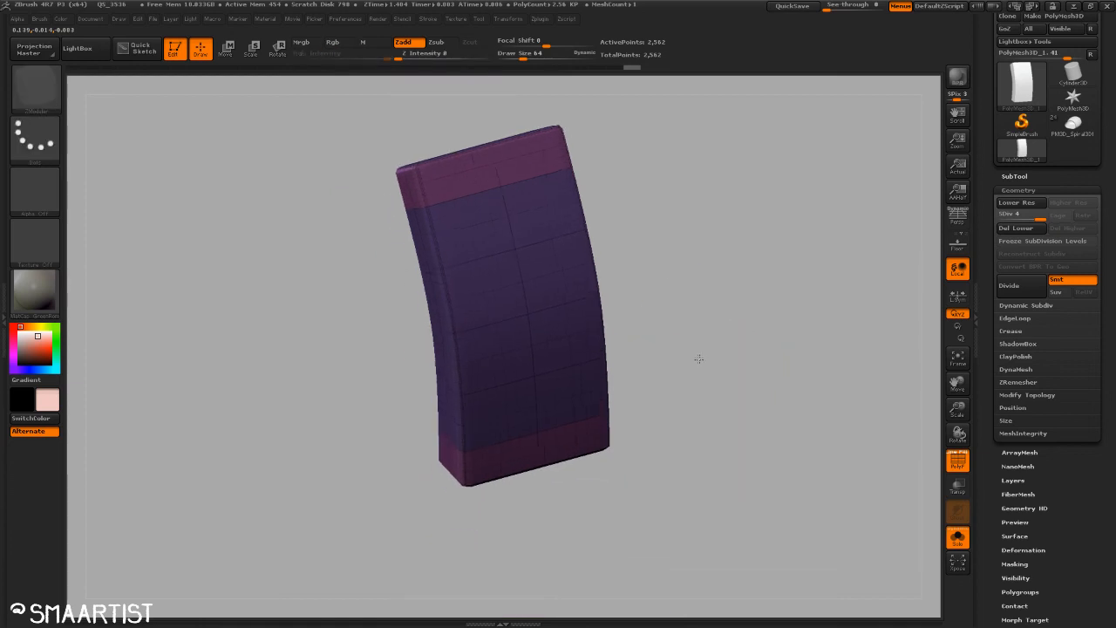
mouse_move(699, 359)
mouse_down()
mouse_move(703, 329)
mouse_move(718, 361)
mouse_move(700, 326)
mouse_move(696, 348)
mouse_up()
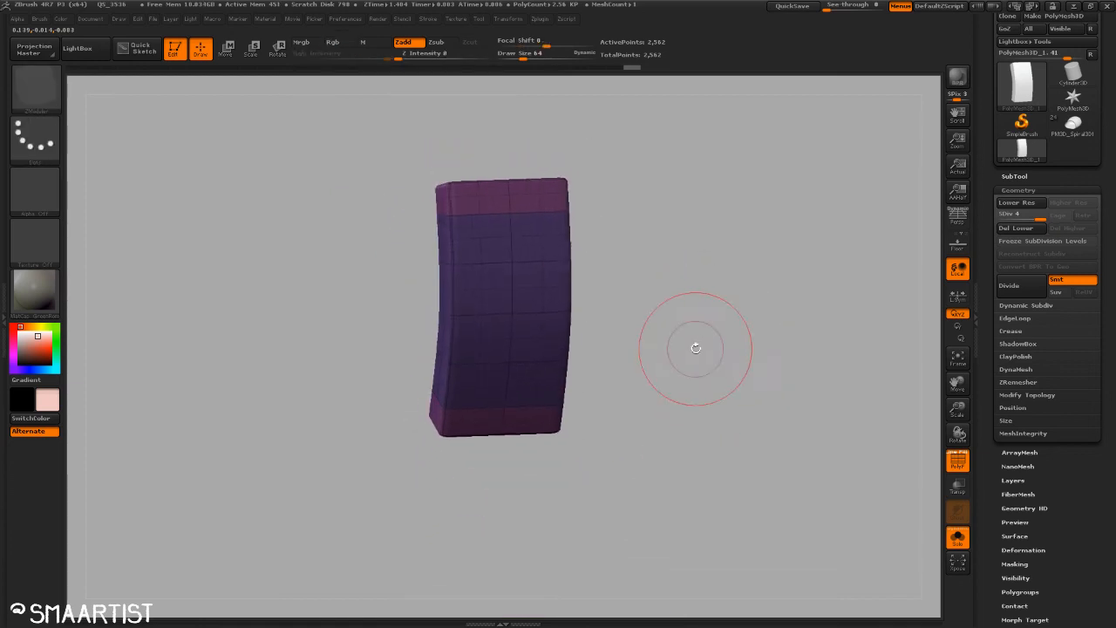
Step: Divide the slab up to subdivision level 6
key(ctrl+d)
key(ctrl+d)
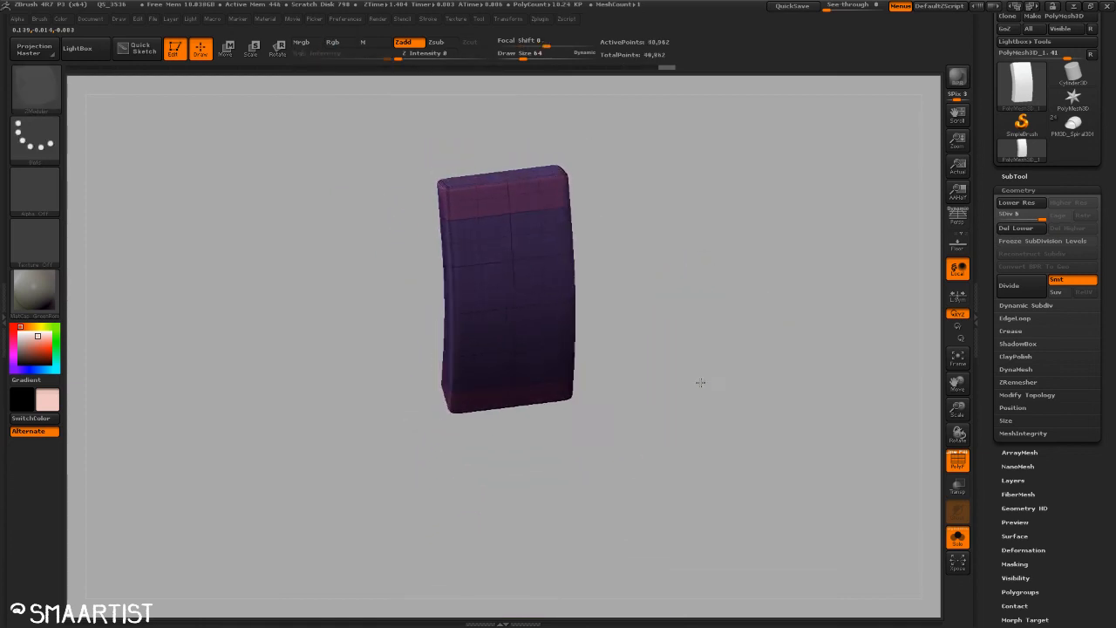
mouse_move(700, 383)
ctrl+right_down()
mouse_move(730, 379)
mouse_move(741, 367)
mouse_move(732, 355)
ctrl+right_up()
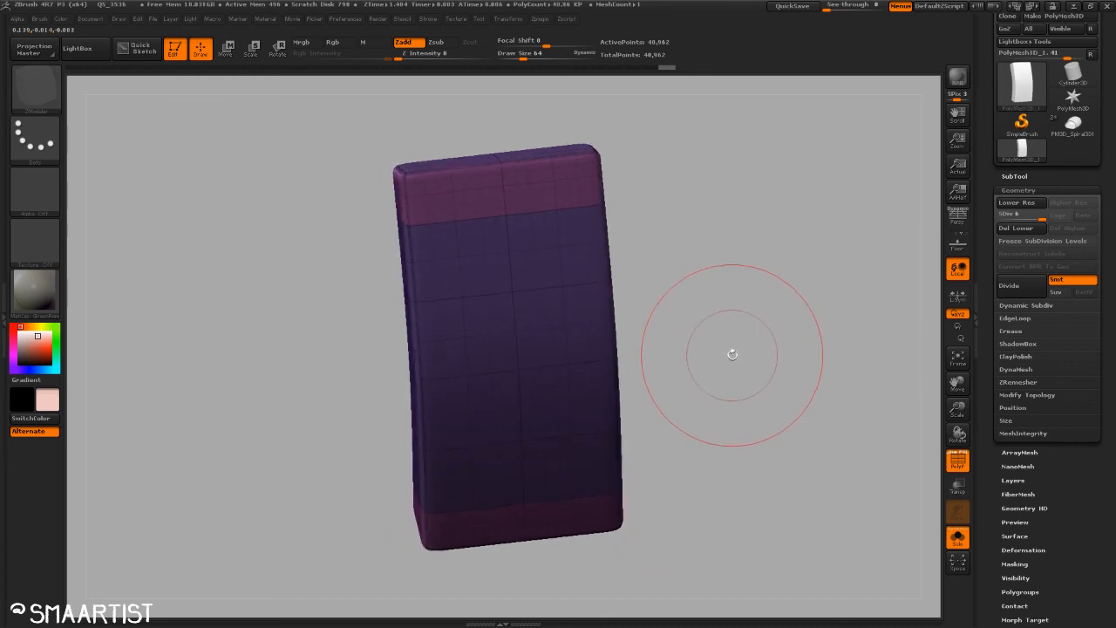
Step: Carve a trial diagonal groove down the slab's front with the Dam_Standard brush at draw size 14, and turn off PolyFrame
key(b)
click(735, 366)
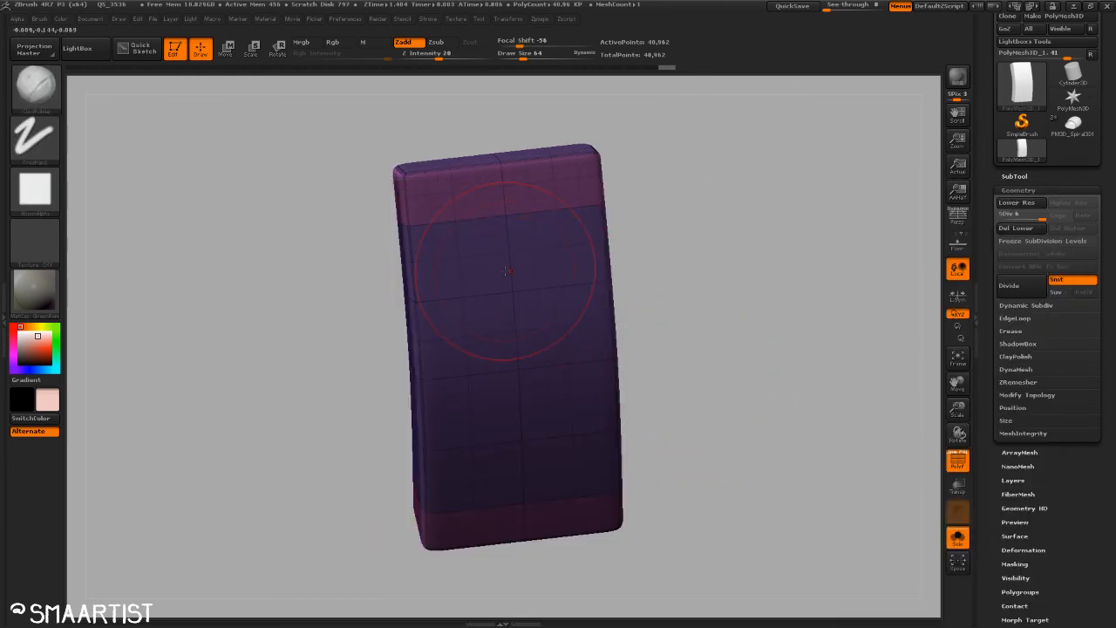
key(s)
drag(507, 271, 490, 273)
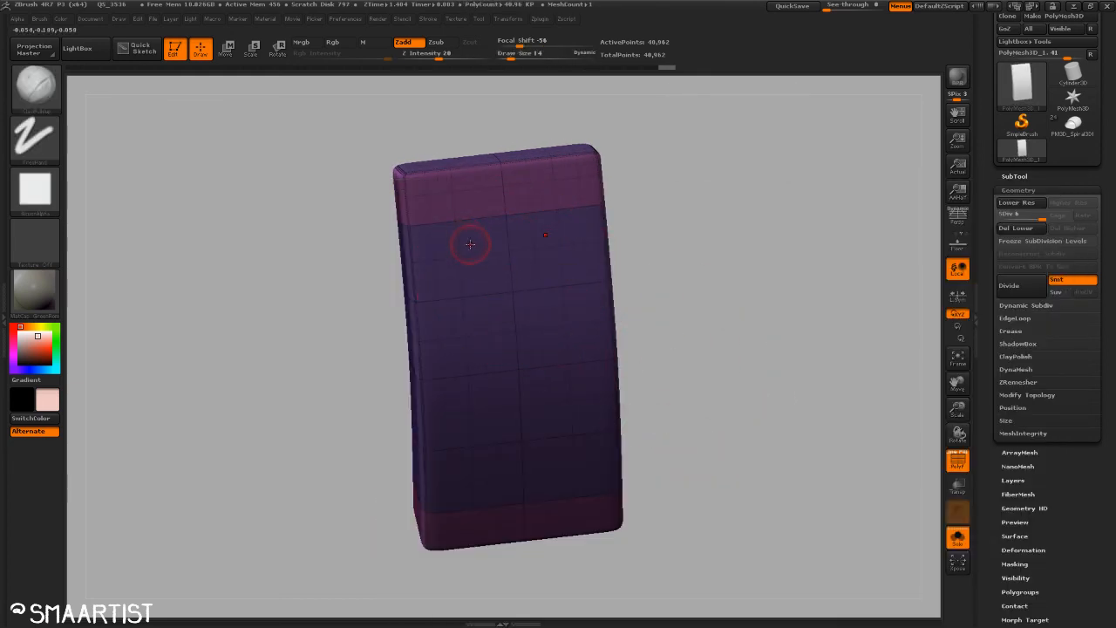
key(b)
key(d)
key(s)
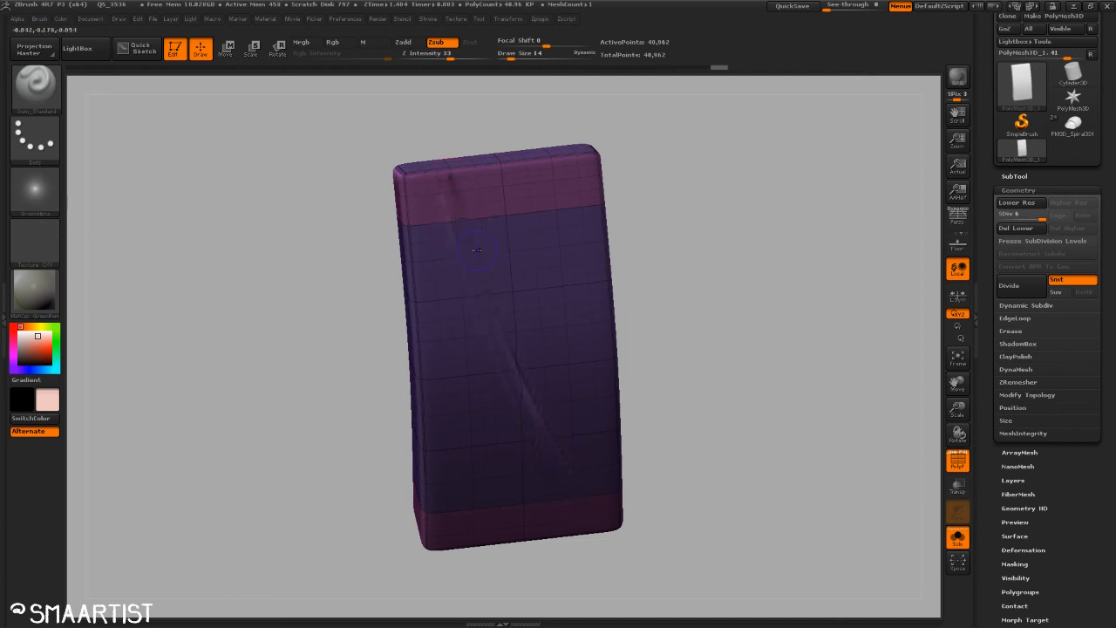
key(shift)
key(shift+f)
mouse_move(698, 317)
mouse_down()
mouse_move(678, 329)
mouse_move(697, 316)
mouse_up()
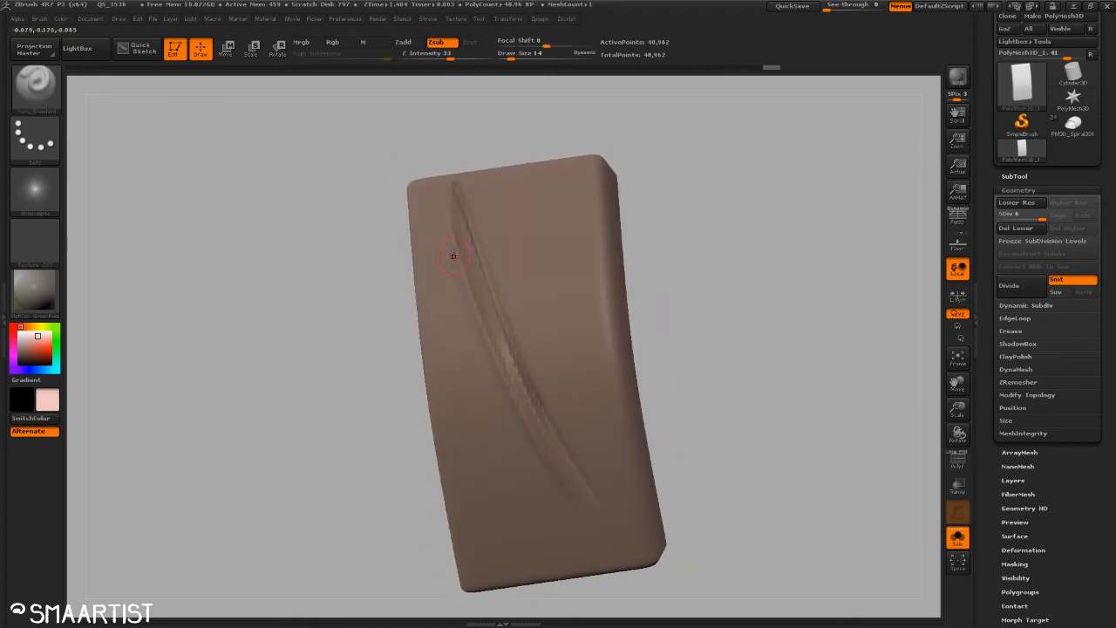
Step: Try carving more long grooves down both sides of the slab's front with a larger brush, smoothing them in between
drag(436, 202, 451, 327)
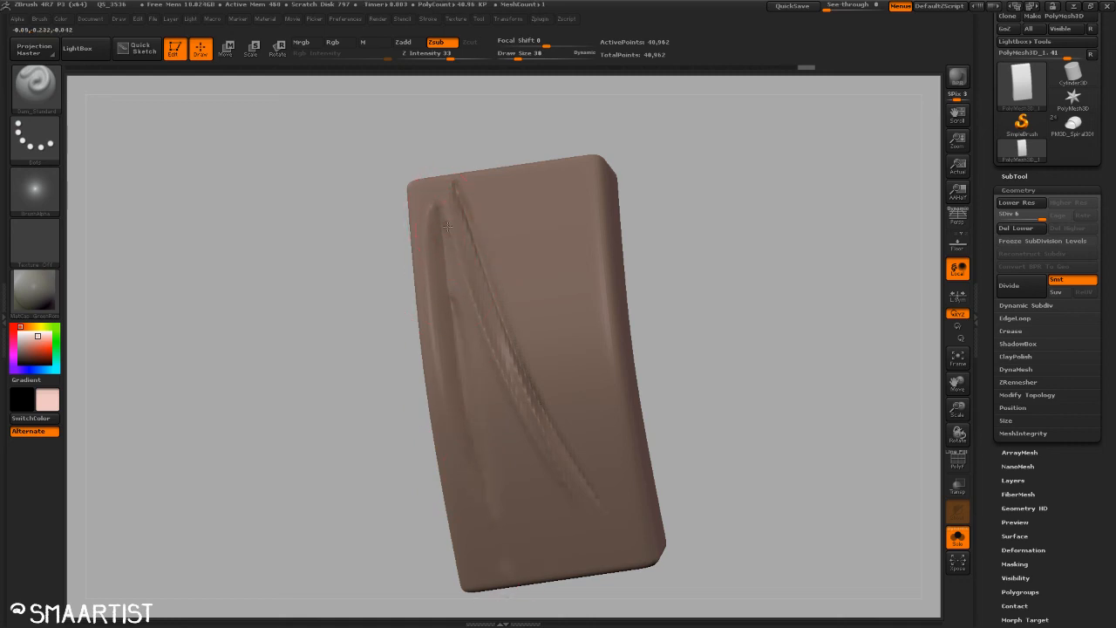
drag(448, 227, 516, 526)
drag(457, 249, 524, 539)
shift+drag(470, 210, 482, 371)
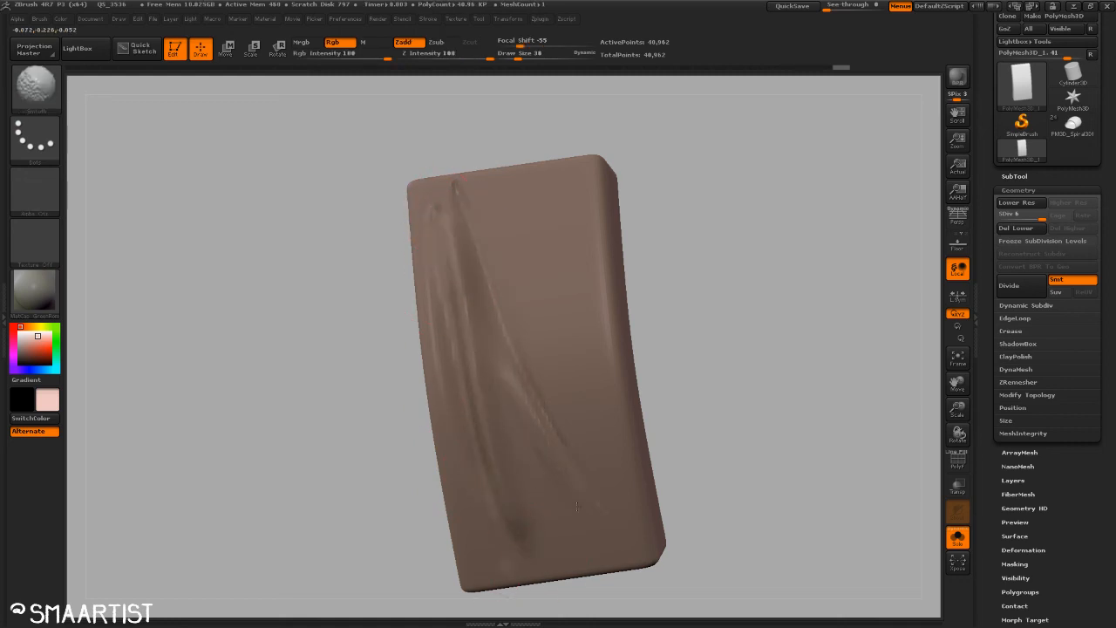
mouse_move(722, 312)
mouse_down()
mouse_move(758, 327)
mouse_move(723, 316)
mouse_up()
drag(563, 177, 613, 515)
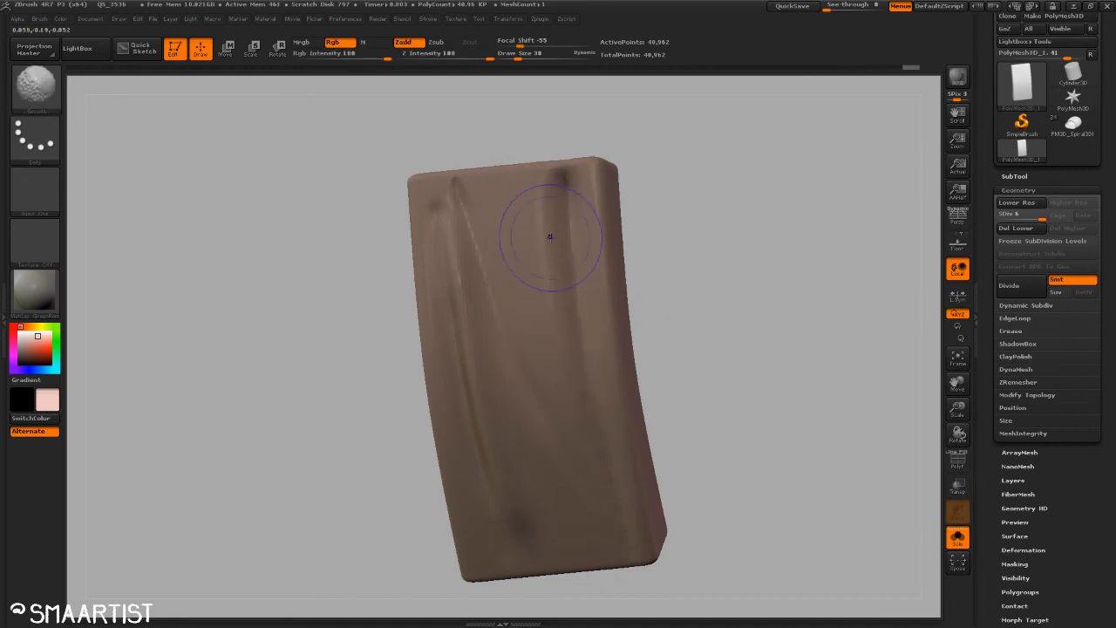
drag(337, 182, 713, 329)
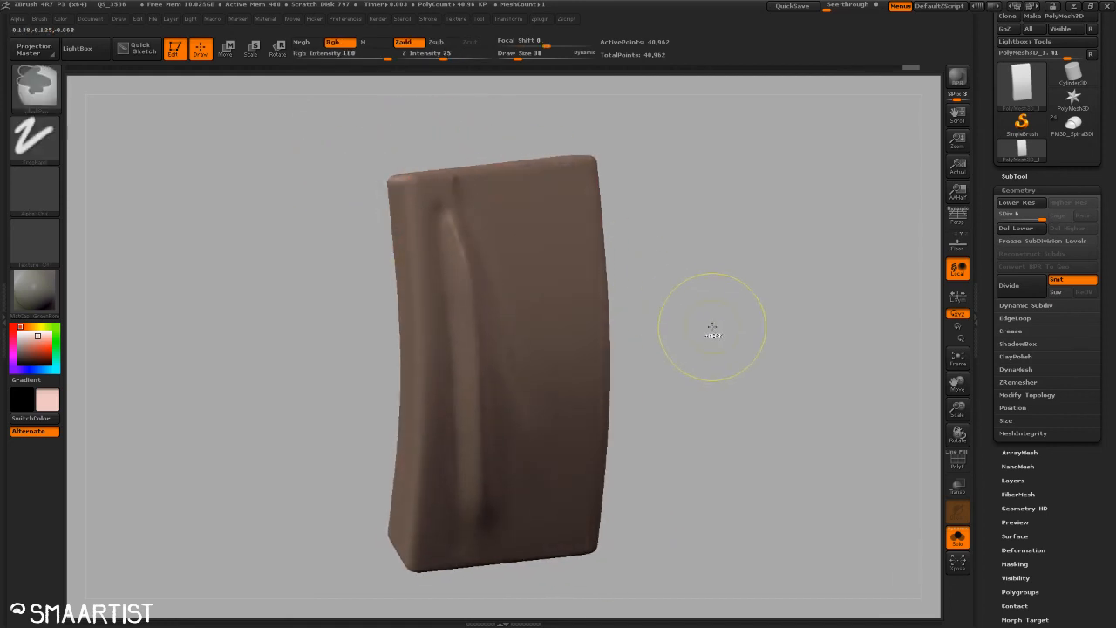
Step: Undo all the trial grooves on the slab
key(ctrl+z)
key(ctrl+z)
key(ctrl+z)
key(ctrl+z)
key(ctrl+z)
key(ctrl+z)
key(ctrl+z)
key(ctrl+z)
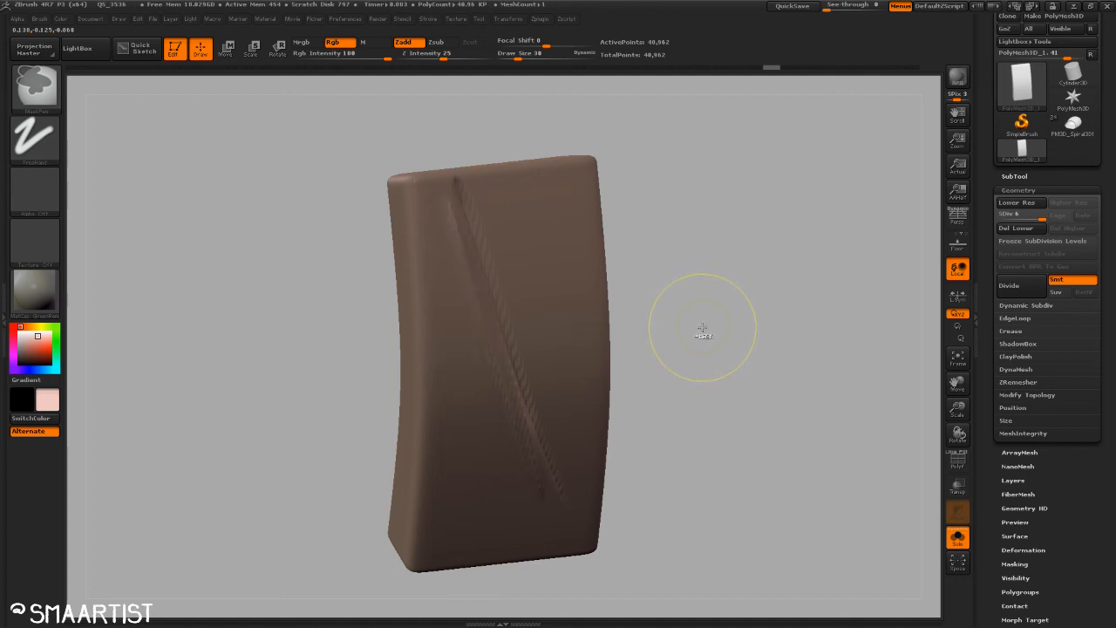
key(ctrl+z)
key(ctrl+z)
key(ctrl+z)
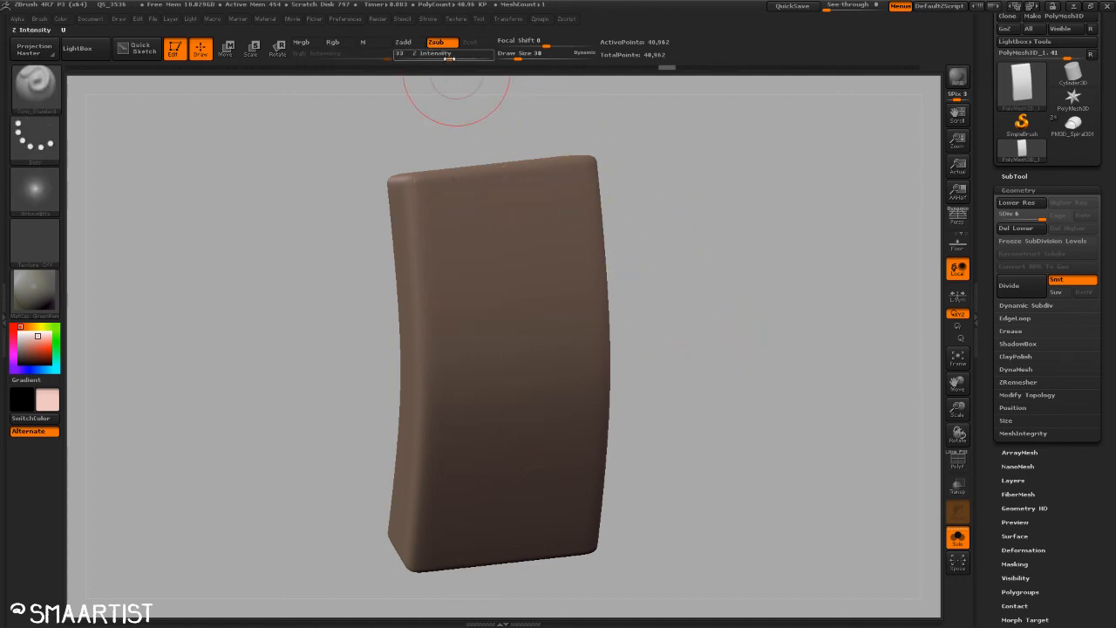
Step: Set the Dam_Standard brush's Z Intensity to 10 and carve soft lengthwise wood-grain grooves across the slab's front
drag(449, 57, 426, 58)
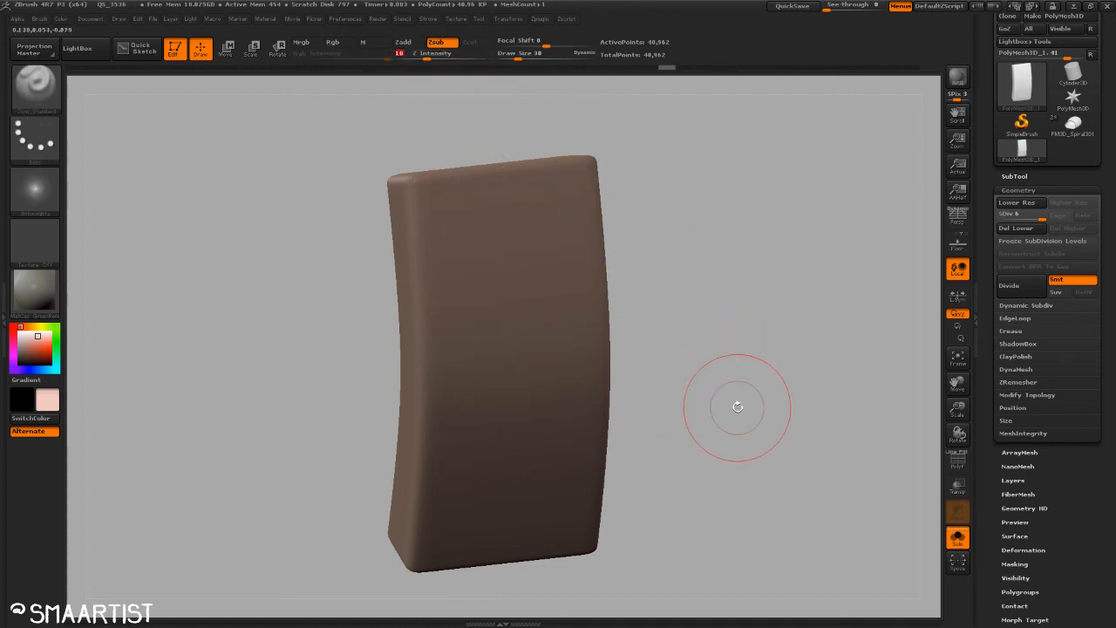
drag(738, 407, 608, 339)
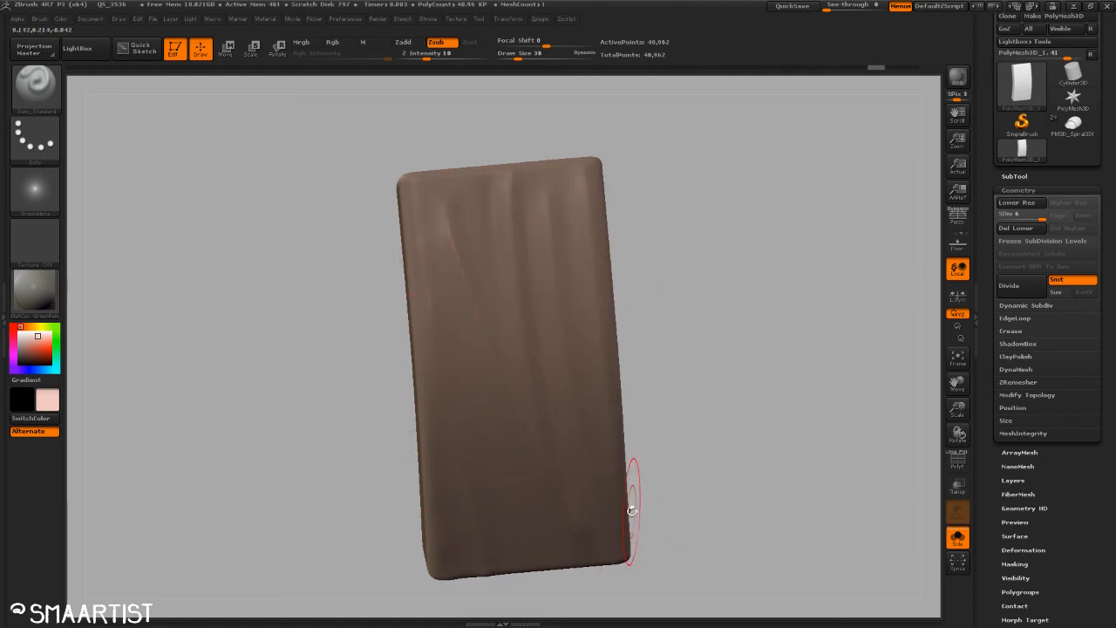
mouse_move(634, 490)
mouse_down()
mouse_move(686, 292)
mouse_move(606, 284)
mouse_up()
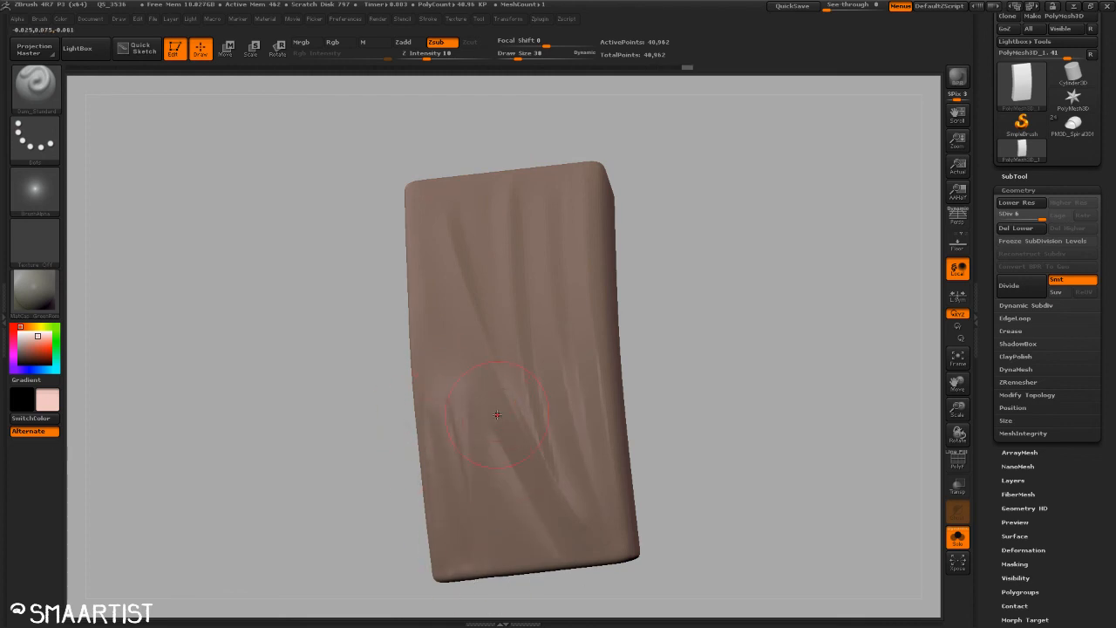
mouse_move(639, 314)
mouse_down()
mouse_move(706, 375)
mouse_move(680, 373)
mouse_up()
drag(654, 436, 675, 368)
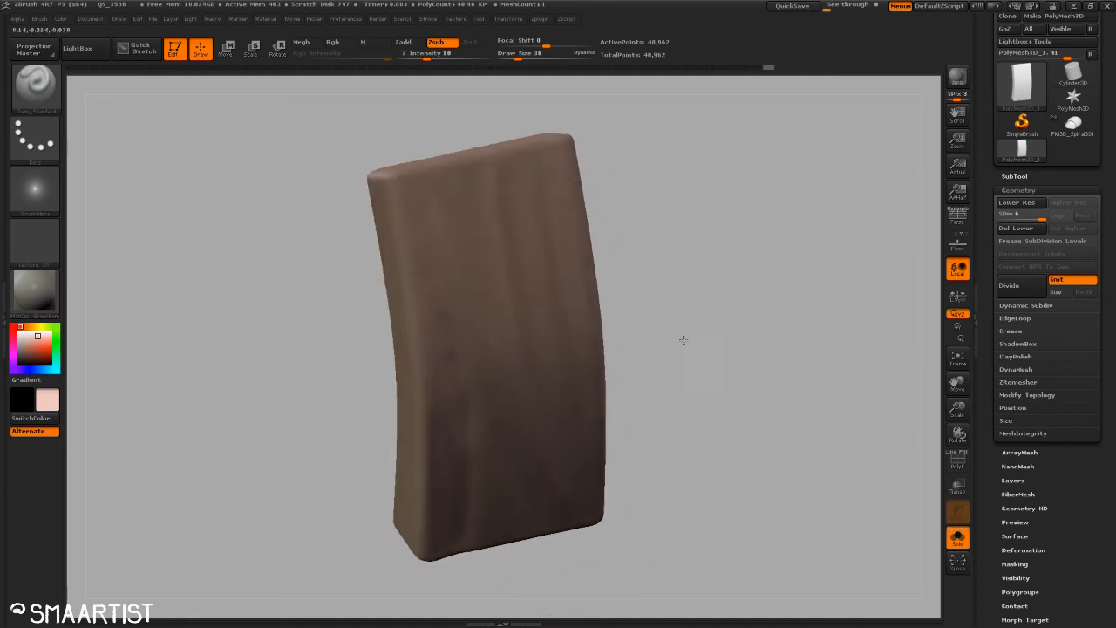
mouse_move(686, 337)
mouse_down()
mouse_move(686, 326)
mouse_move(488, 375)
mouse_up()
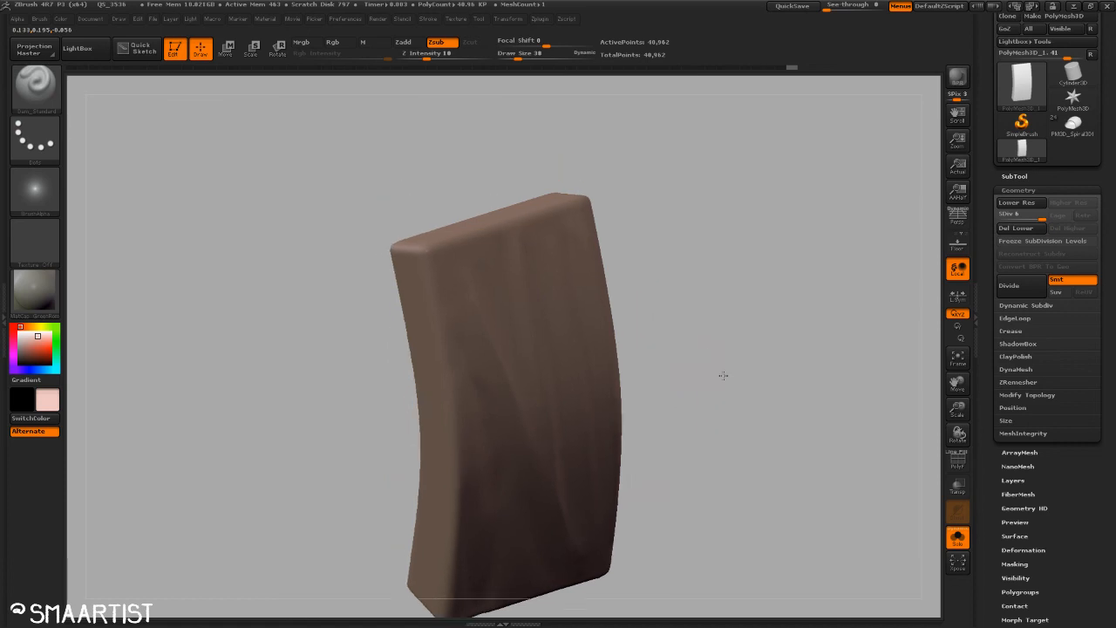
Step: Flatten the slab's grooved surface and rounded edges slightly with the TrimDynamic brush
mouse_move(723, 374)
mouse_down()
mouse_move(706, 389)
mouse_move(746, 389)
mouse_move(693, 364)
mouse_move(725, 311)
mouse_move(688, 309)
mouse_up()
key(b)
key(t)
key(d)
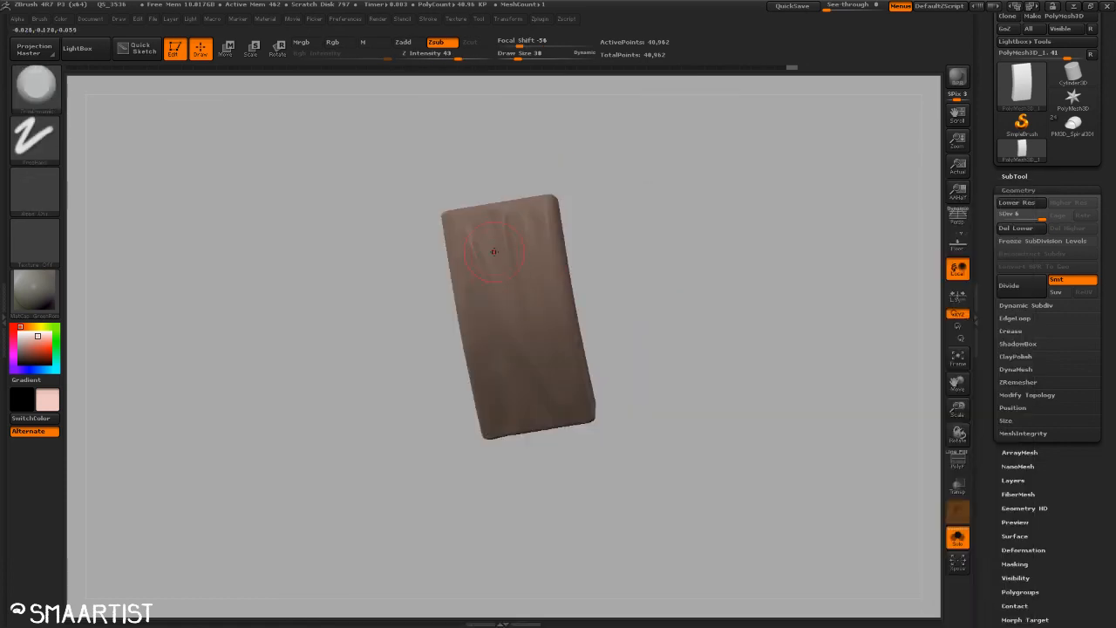
drag(631, 337, 538, 380)
drag(545, 303, 519, 229)
drag(606, 403, 654, 400)
drag(673, 358, 681, 392)
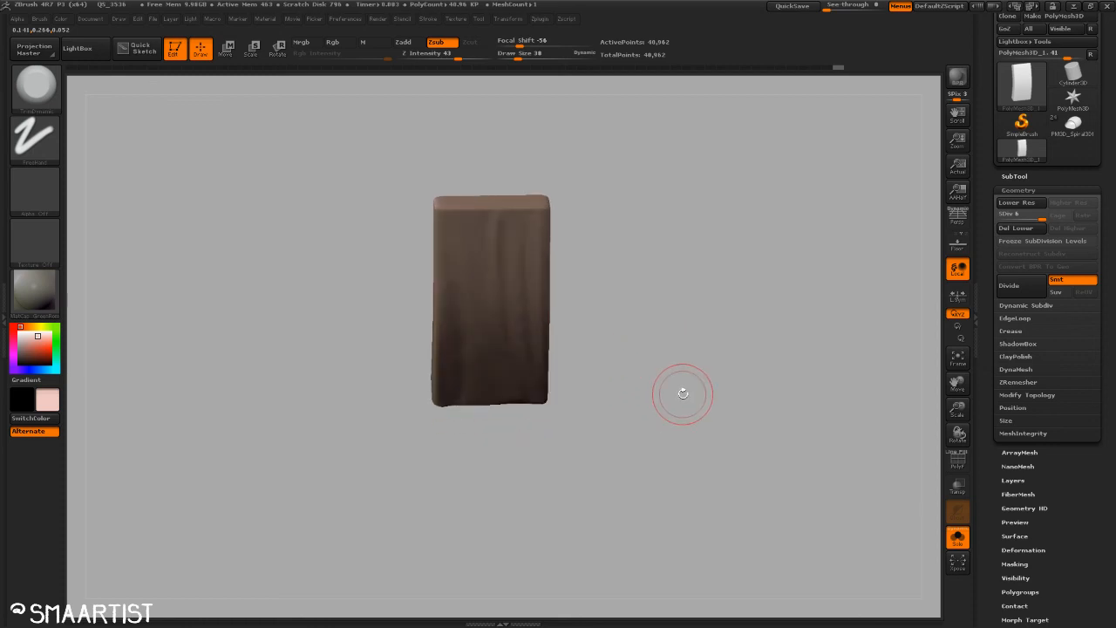
Step: Cut split-wood notches into the plank's upper and lower end edges with the Orb_Slash01 brush
key(b)
key(o)
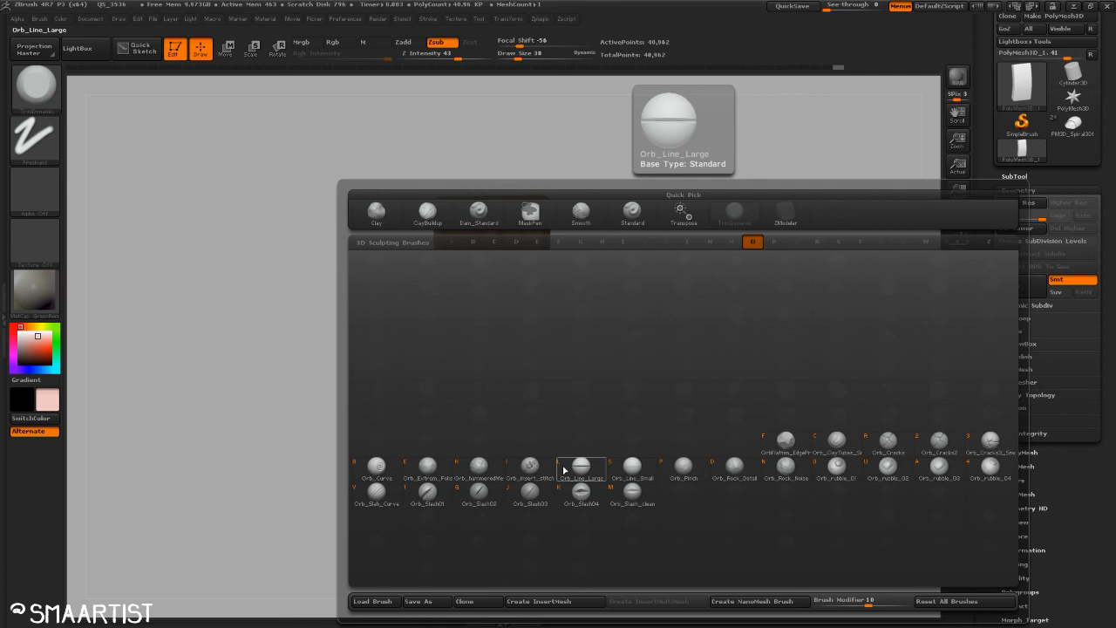
click(428, 492)
mouse_move(493, 448)
mouse_down()
mouse_move(622, 399)
mouse_move(660, 331)
mouse_move(653, 398)
mouse_up()
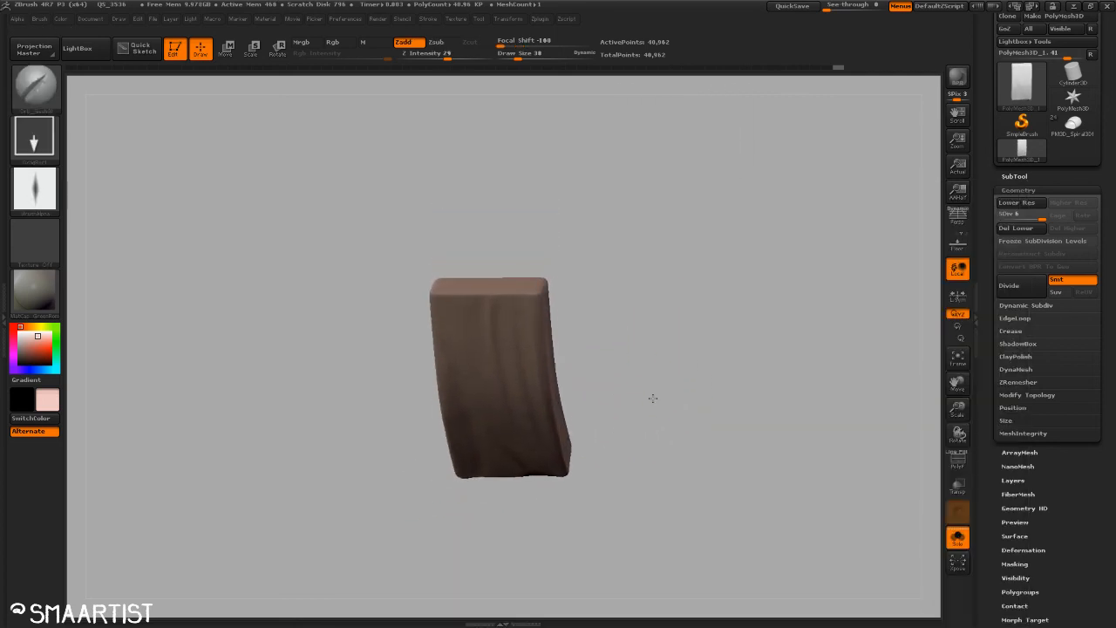
ctrl+right_drag(652, 398, 653, 471)
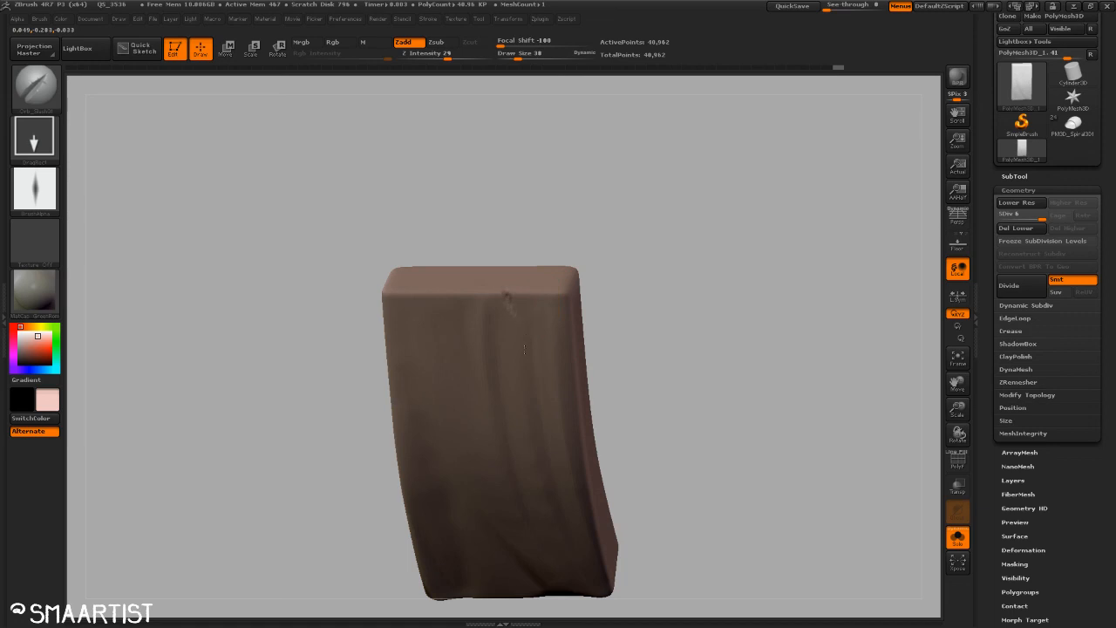
drag(690, 422, 701, 317)
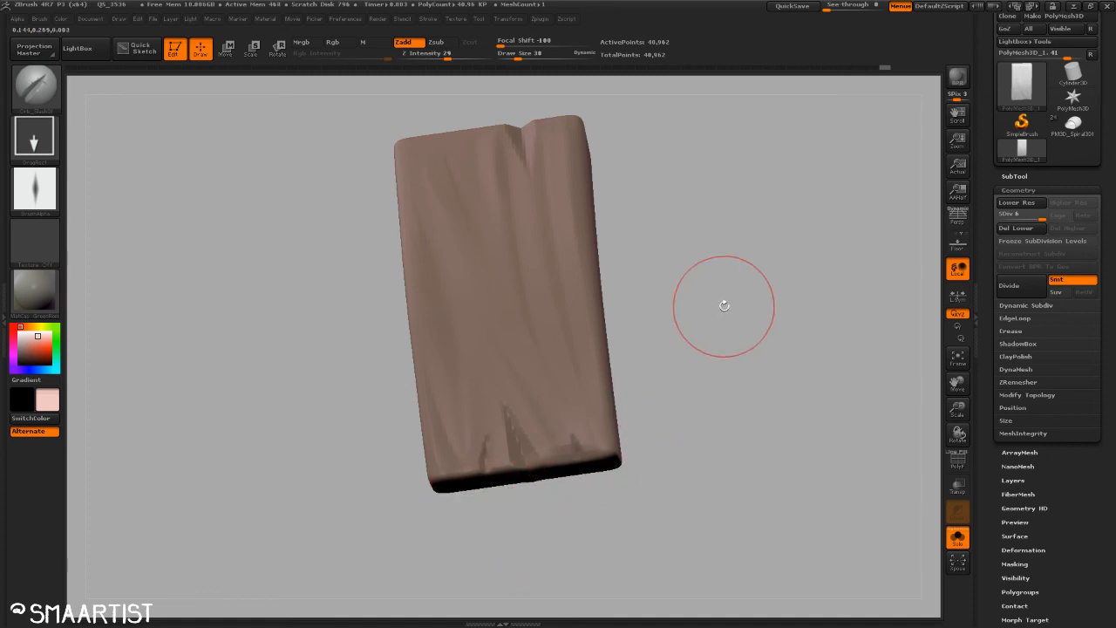
mouse_move(723, 301)
mouse_down()
mouse_move(718, 291)
mouse_move(727, 341)
mouse_move(526, 301)
mouse_up()
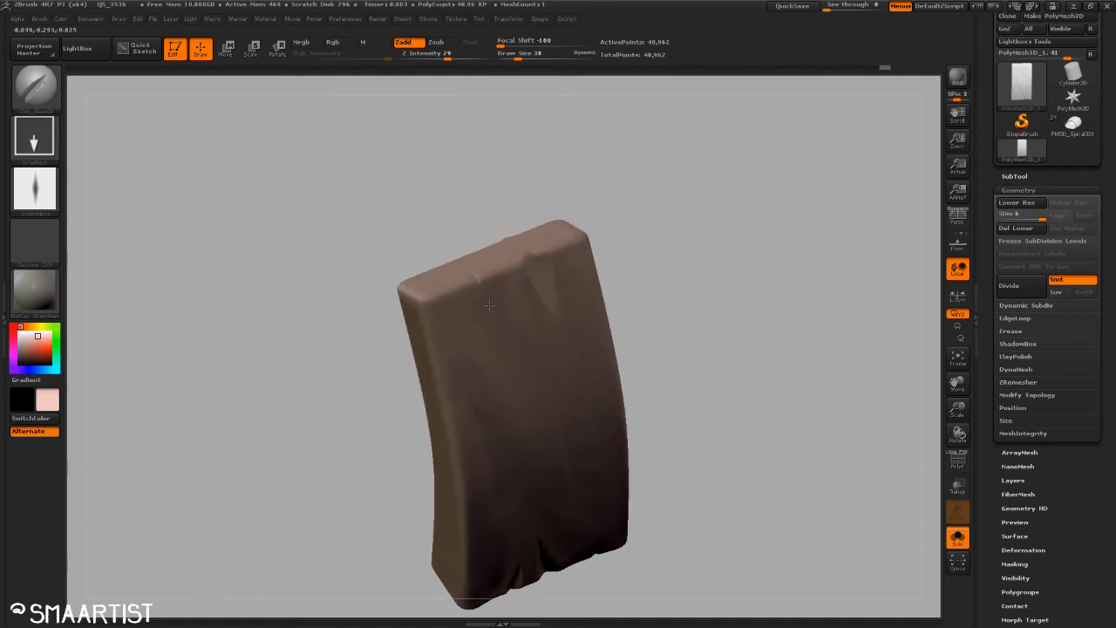
Step: Slash a long jagged crack down the middle of the plank's front and smooth it
mouse_move(663, 392)
mouse_down()
mouse_move(745, 366)
mouse_move(745, 424)
mouse_move(741, 315)
mouse_move(717, 347)
mouse_up()
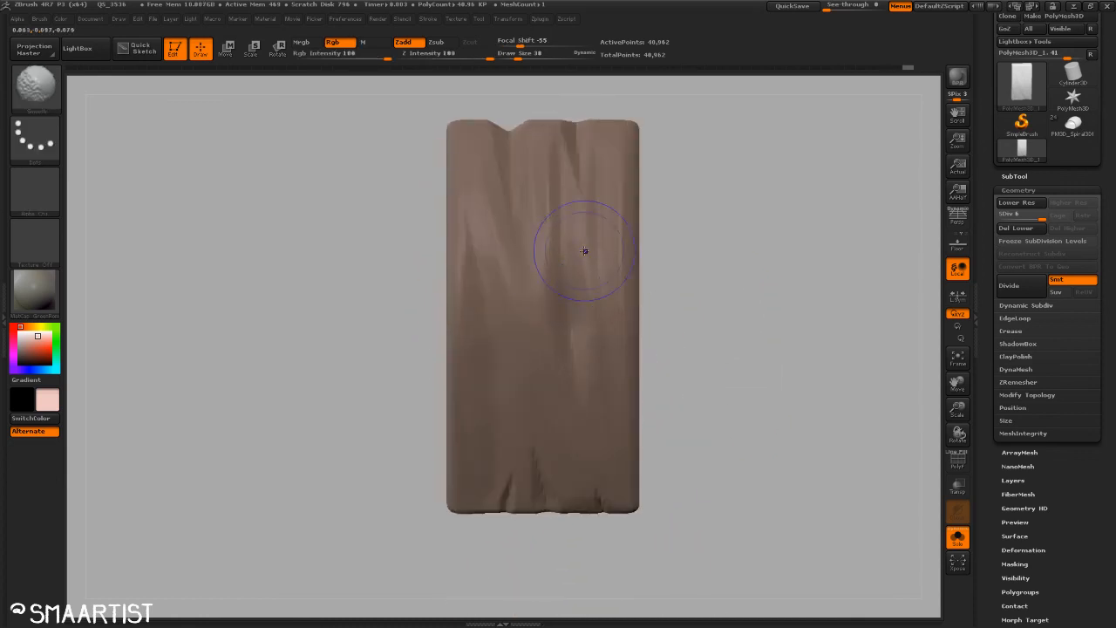
mouse_move(705, 301)
mouse_down()
mouse_move(707, 341)
mouse_move(682, 319)
mouse_up()
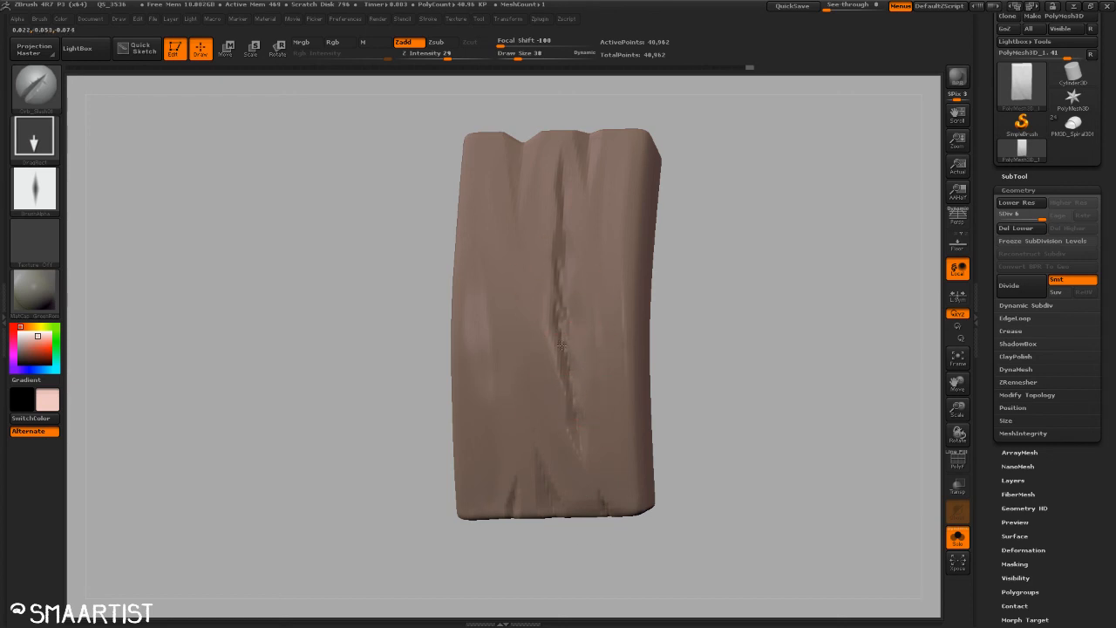
shift+drag(555, 273, 561, 241)
Step: Refine the central crack with Dam_Standard at draw size 13 and carve a curved groove running into it from the upper notch
mouse_move(703, 350)
mouse_down()
mouse_move(736, 361)
mouse_move(743, 398)
mouse_up()
key(b)
key(d)
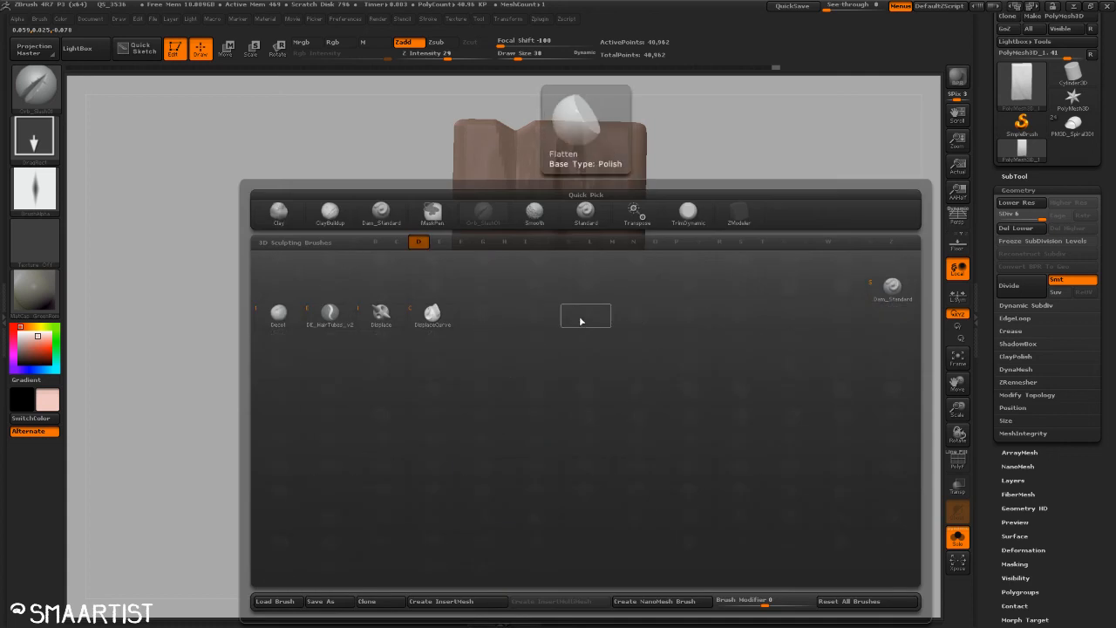
key(s)
key(s)
drag(566, 304, 559, 304)
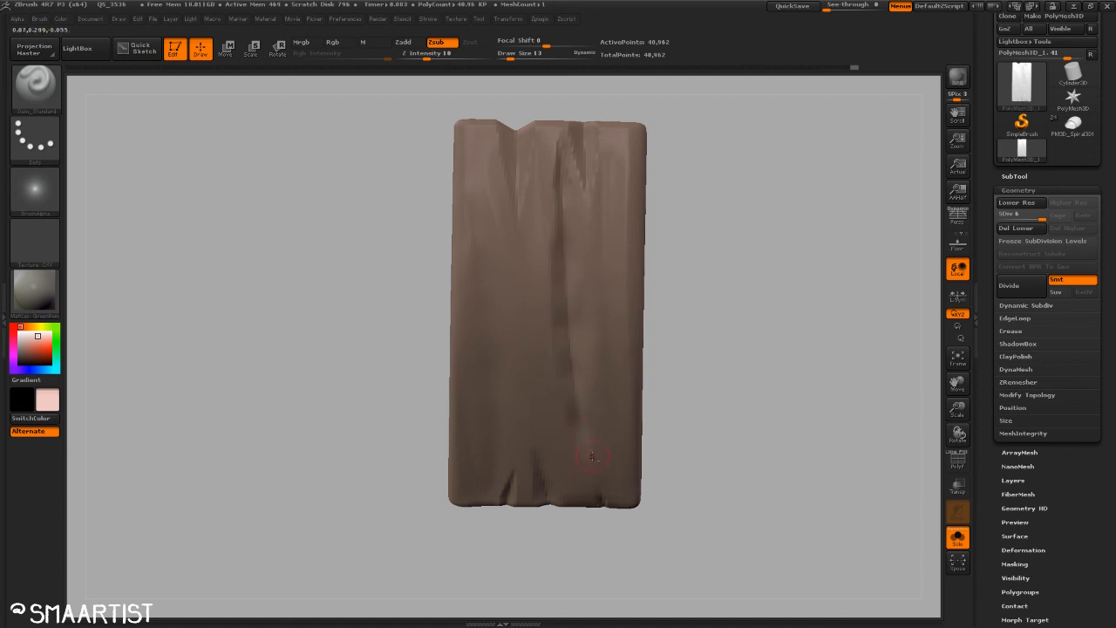
drag(689, 375, 689, 337)
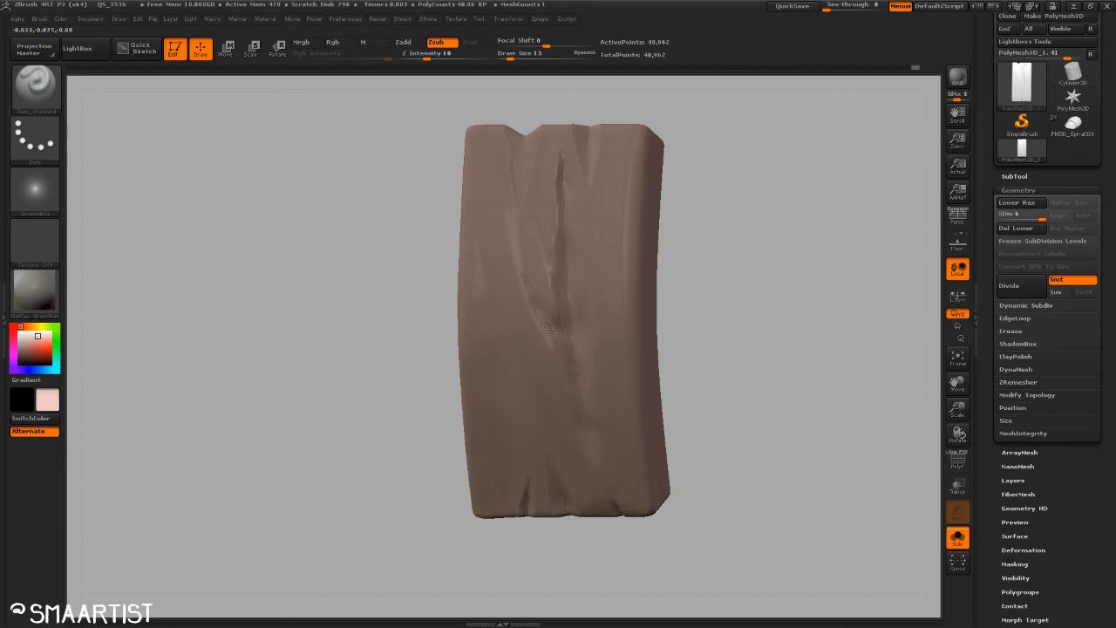
drag(550, 329, 570, 351)
Step: Duplicate the sculpted plank as a second SubTool and make the copy active
mouse_move(599, 384)
right_down()
mouse_move(767, 374)
mouse_move(718, 339)
mouse_move(724, 350)
mouse_move(692, 344)
mouse_move(740, 381)
mouse_move(703, 329)
mouse_move(709, 340)
right_up()
mouse_move(709, 340)
ctrl+right_down()
mouse_move(702, 326)
mouse_move(710, 350)
ctrl+right_up()
mouse_move(710, 351)
right_down()
mouse_move(723, 336)
mouse_move(718, 309)
mouse_move(685, 342)
right_up()
right_drag(685, 342, 713, 336)
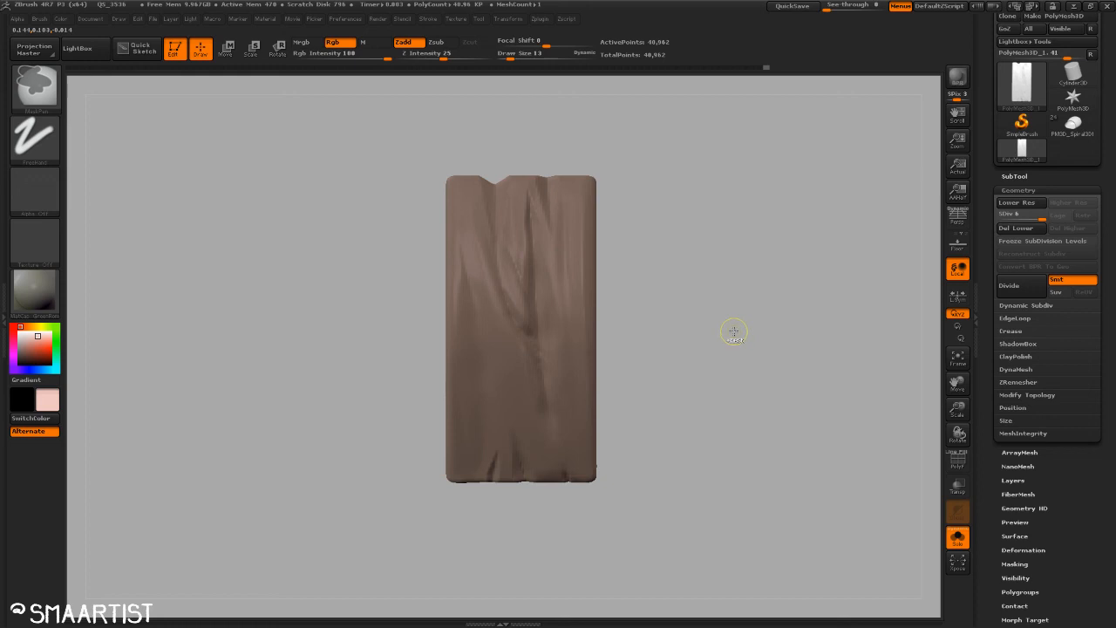
key(ctrl+shift+d)
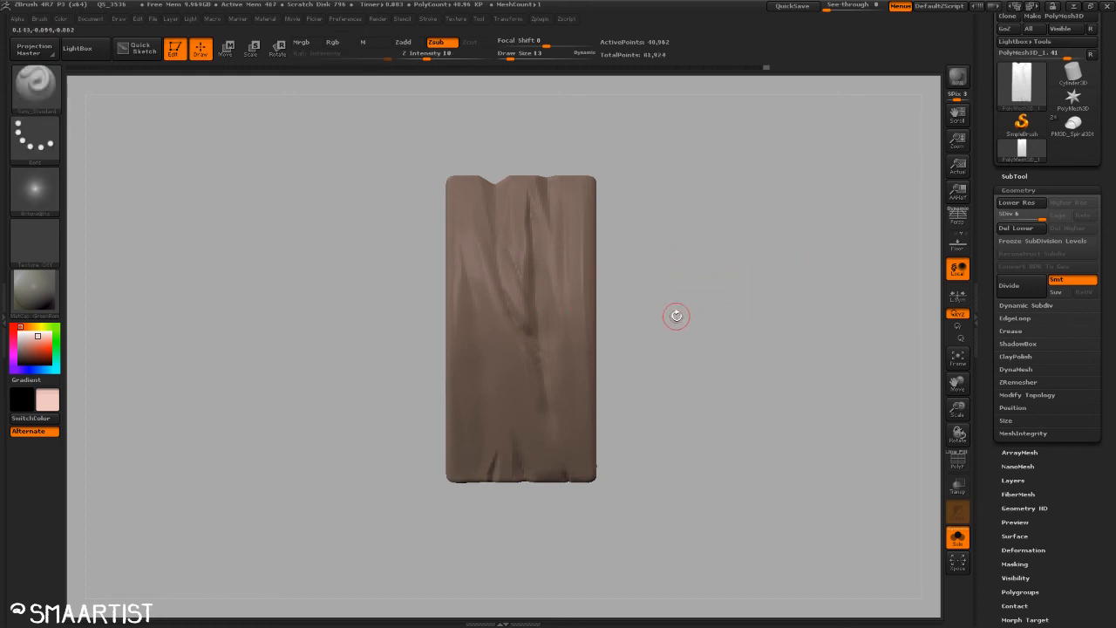
click(1015, 177)
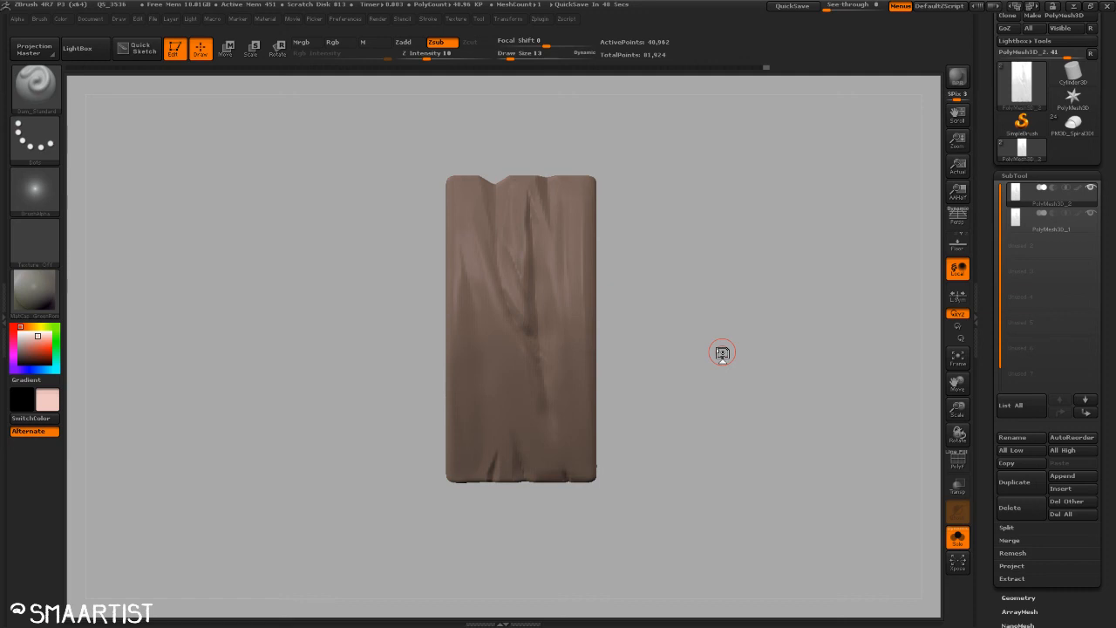
Step: Carve a groove from the lower notch up toward the central crack on the plank copy, smooth it, and compare the copy with the original
drag(745, 364, 748, 391)
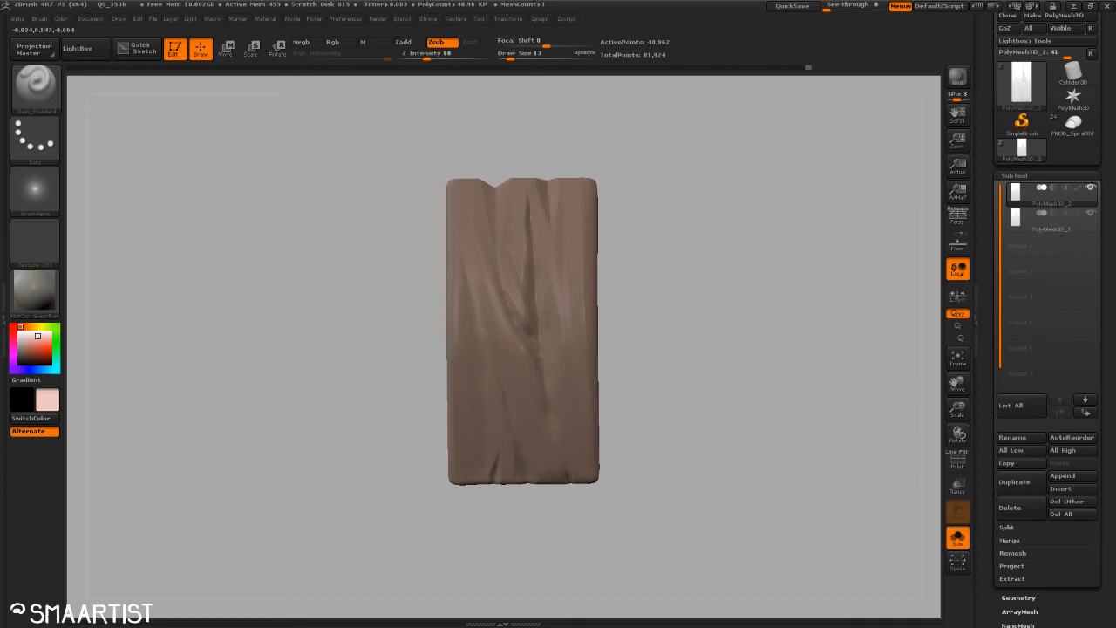
drag(627, 536, 568, 428)
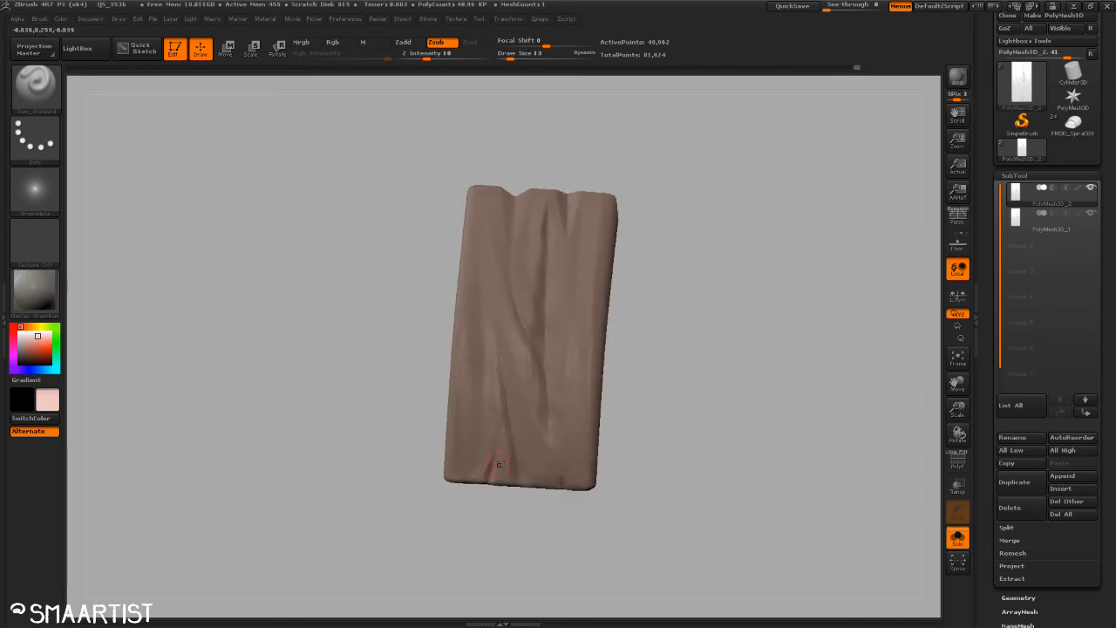
drag(678, 468, 510, 430)
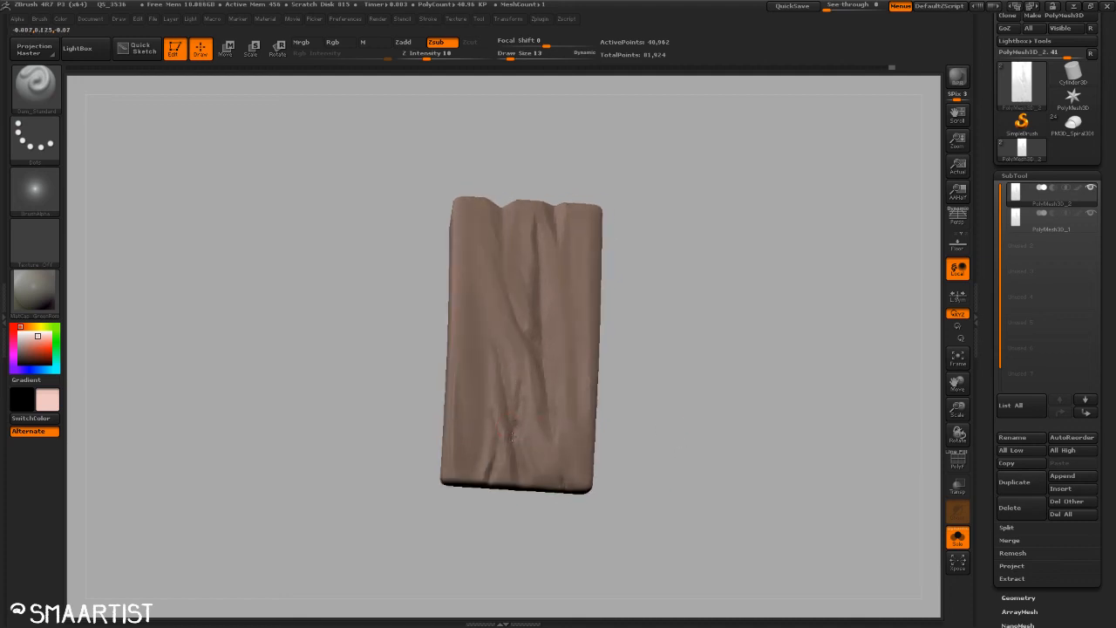
drag(703, 364, 666, 399)
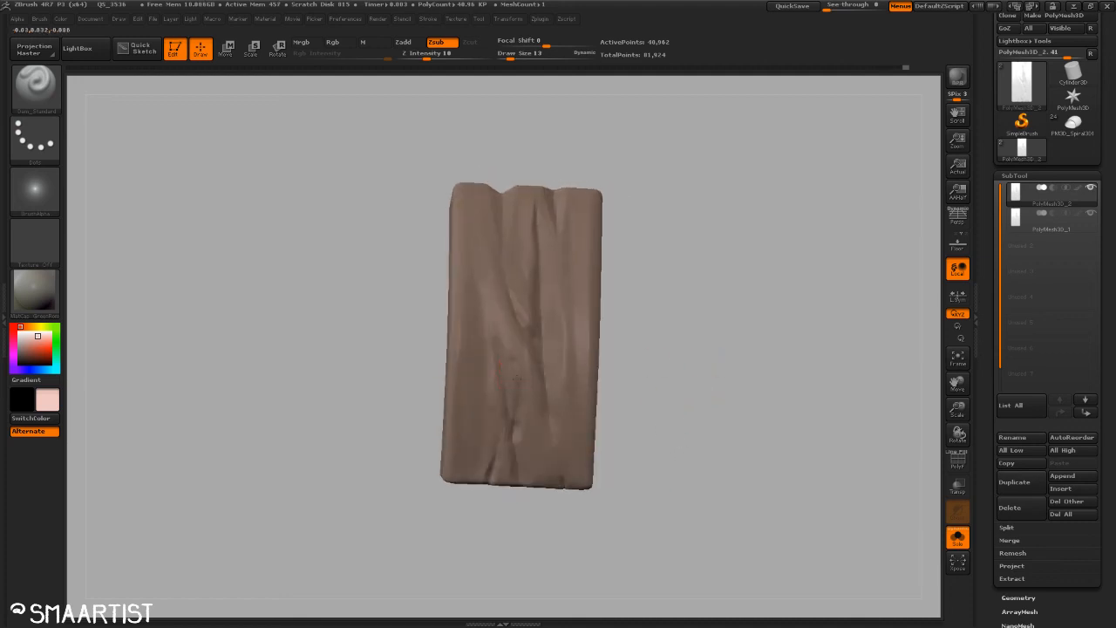
key(shift)
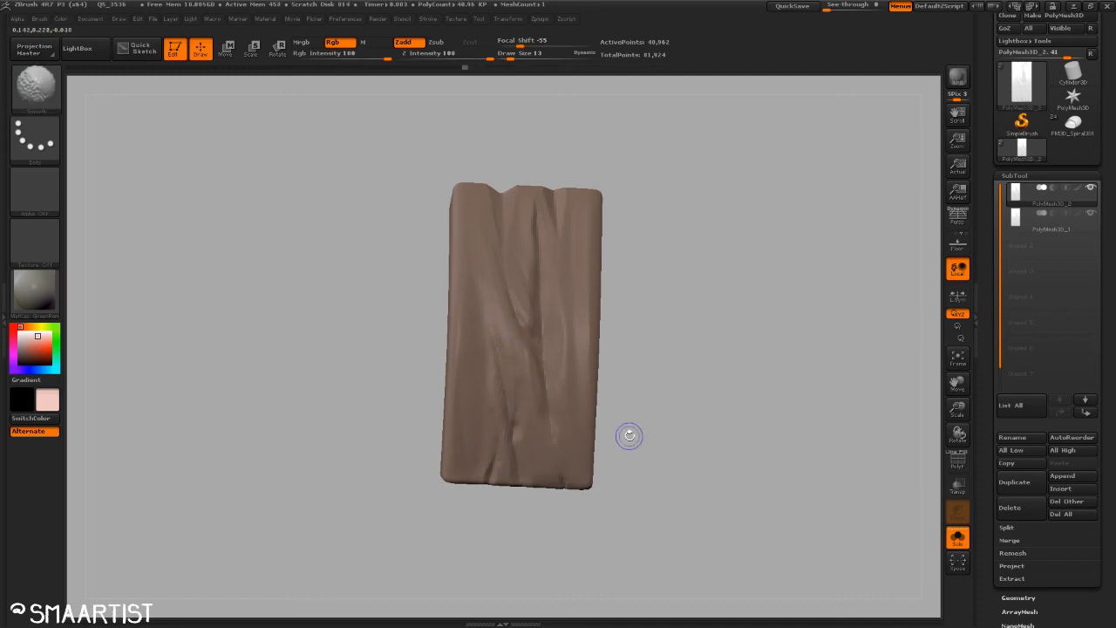
mouse_move(628, 437)
mouse_down()
mouse_move(678, 428)
mouse_move(707, 451)
mouse_move(750, 416)
mouse_up()
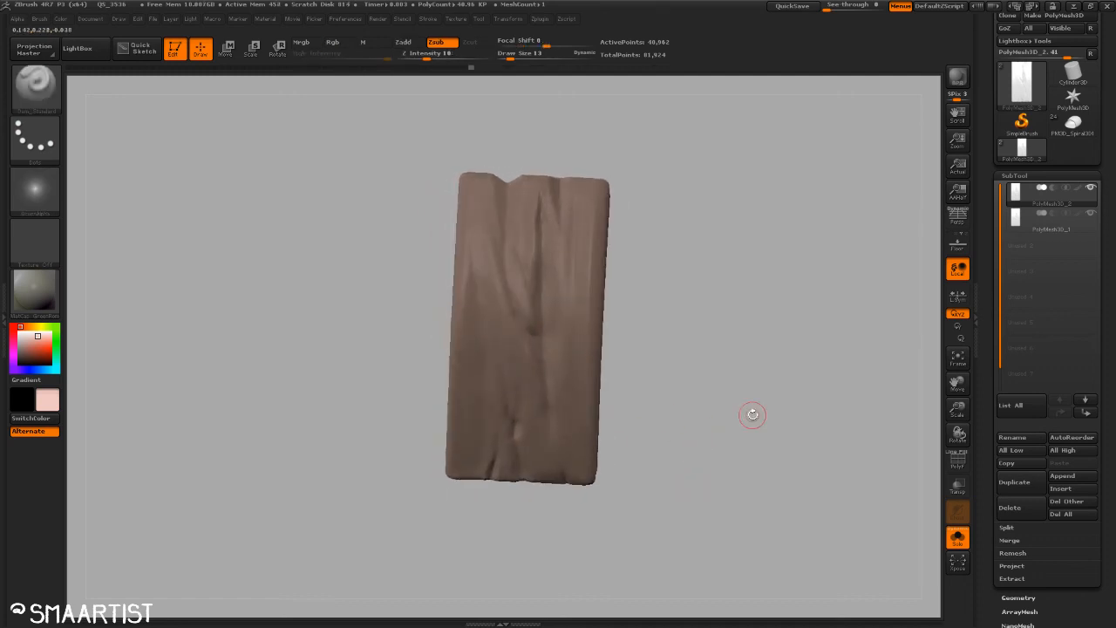
click(958, 542)
drag(726, 401, 767, 387)
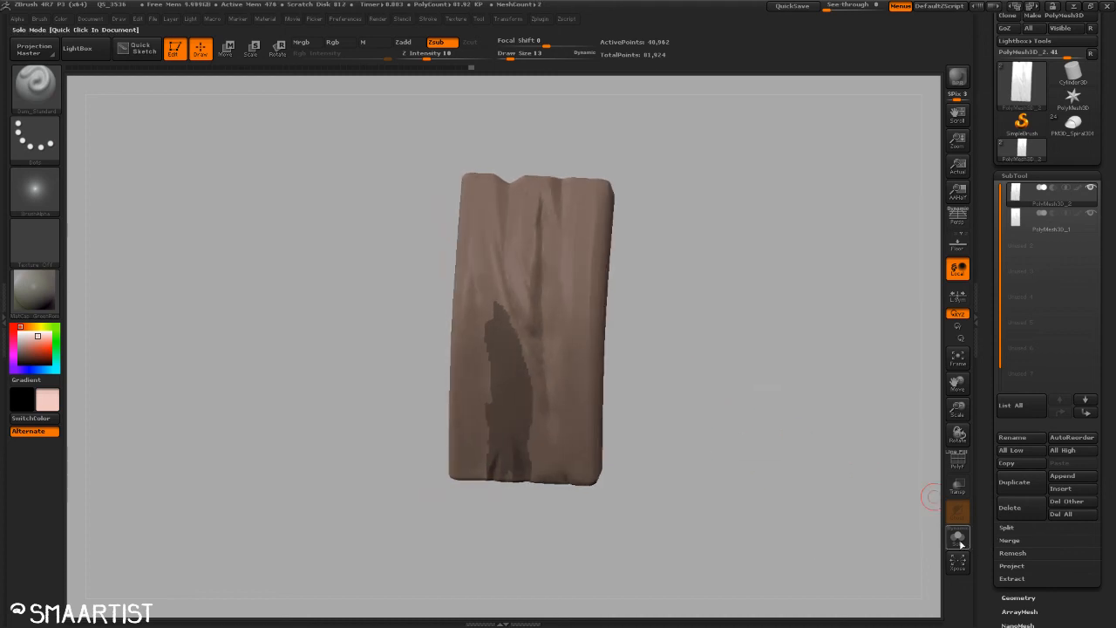
click(958, 539)
drag(736, 431, 713, 460)
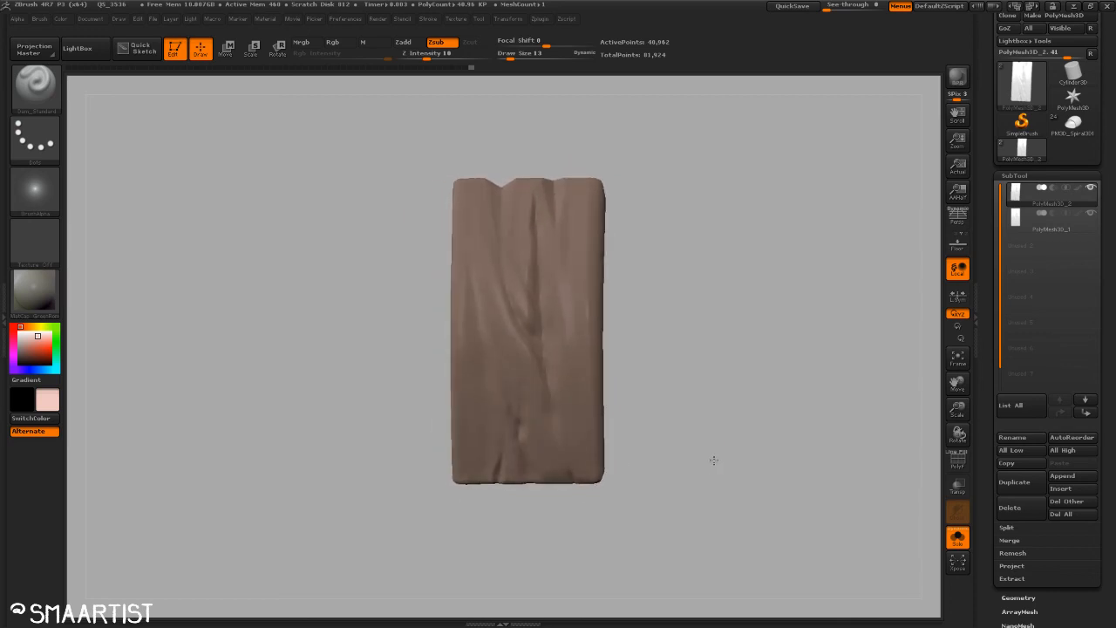
key(b)
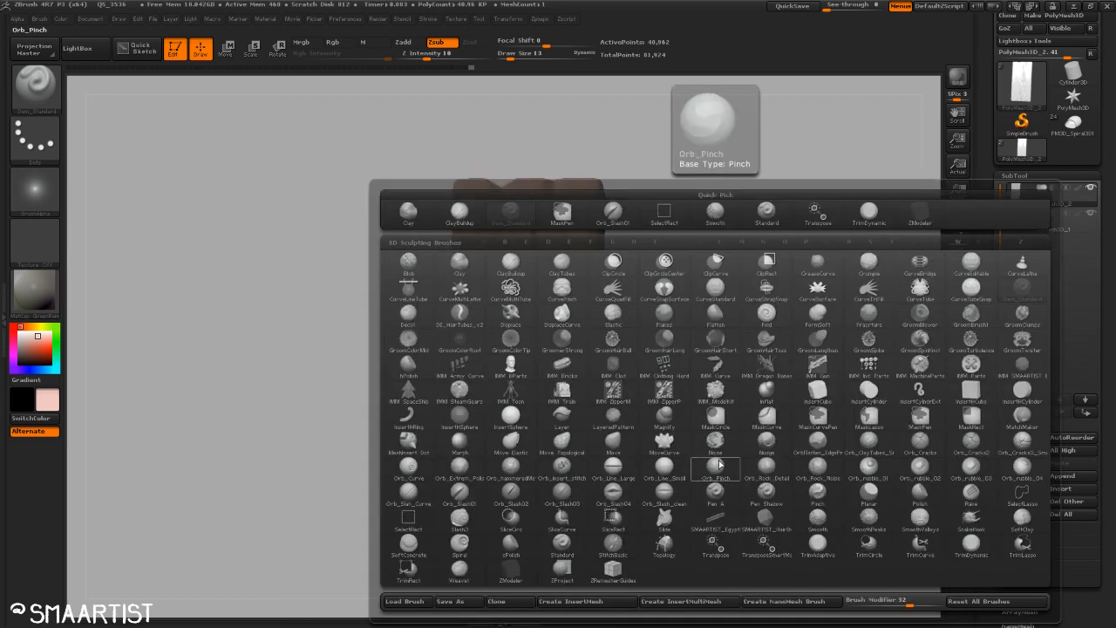
click(559, 316)
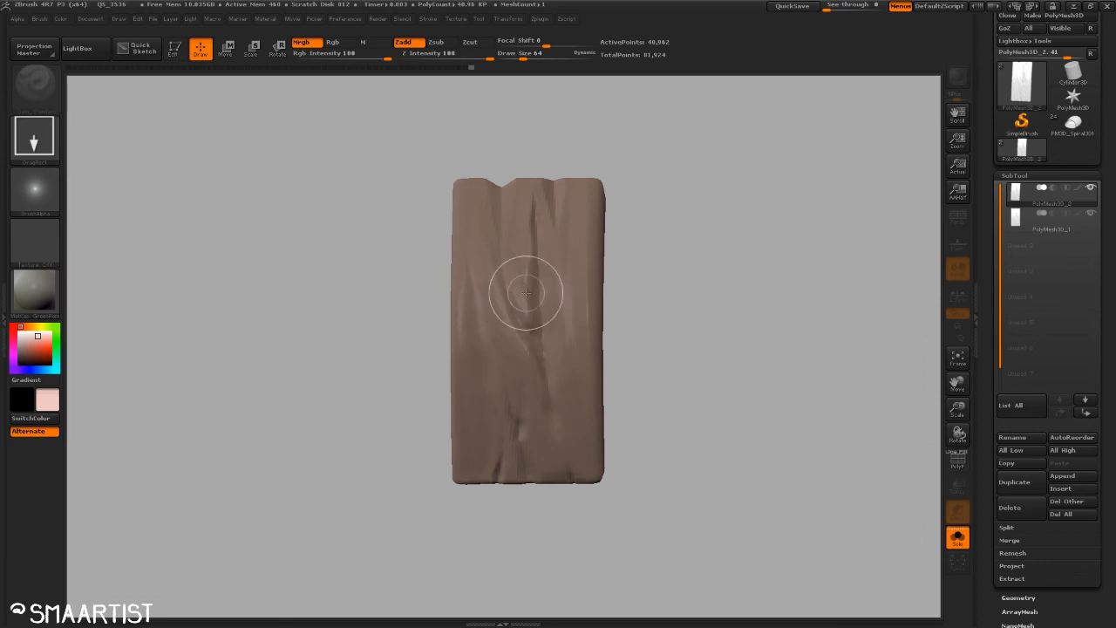
drag(531, 194, 534, 238)
key(ctrl+z)
key(ctrl+z)
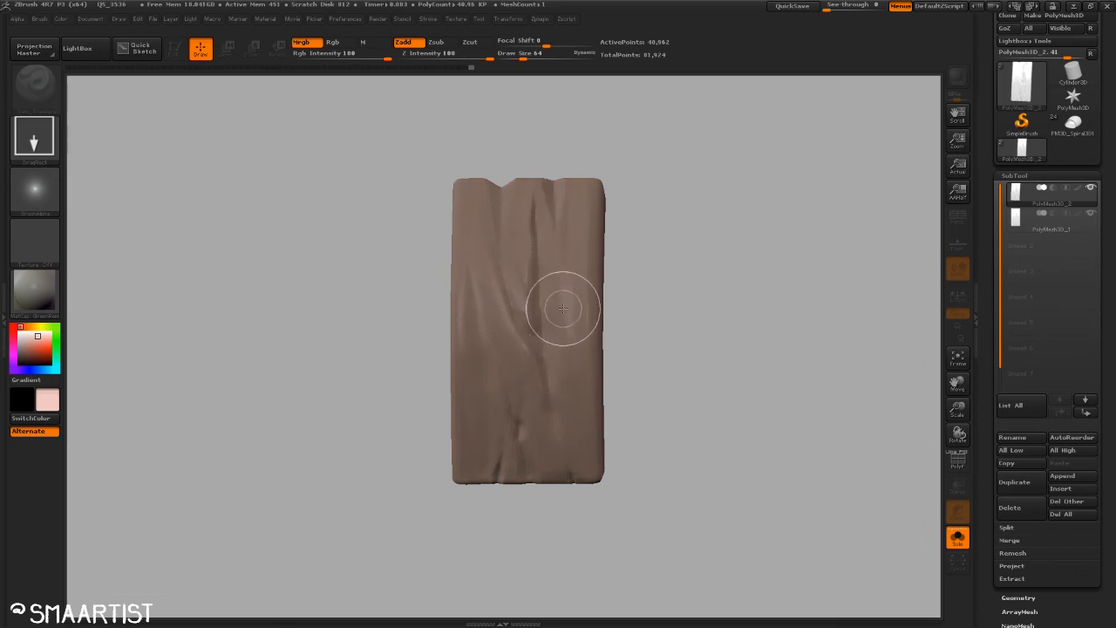
drag(568, 293, 571, 349)
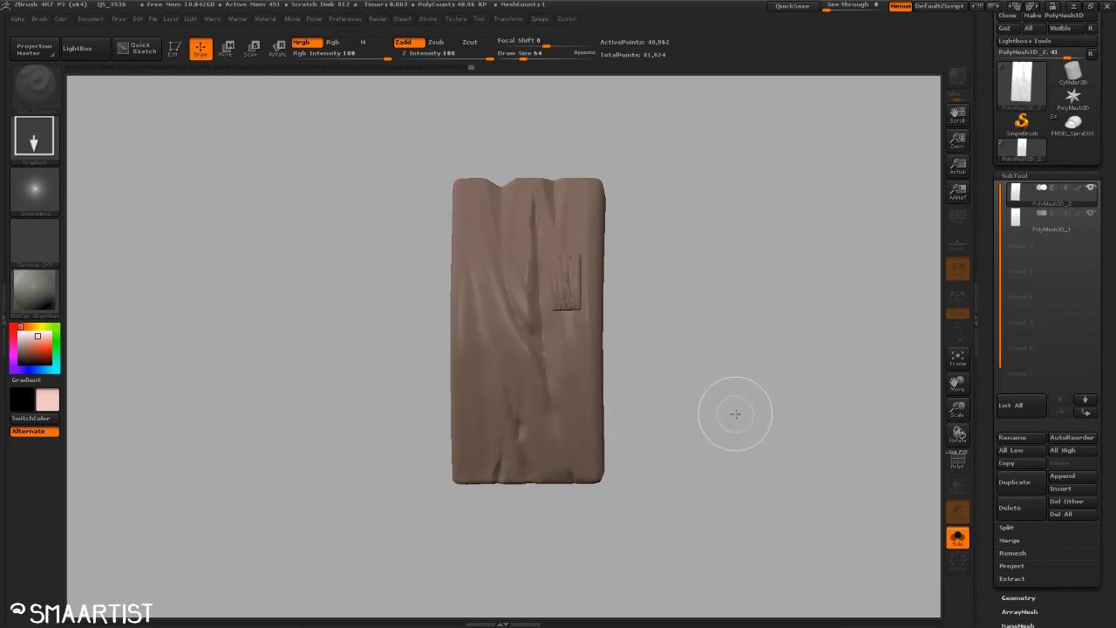
key(ctrl+z)
key(t)
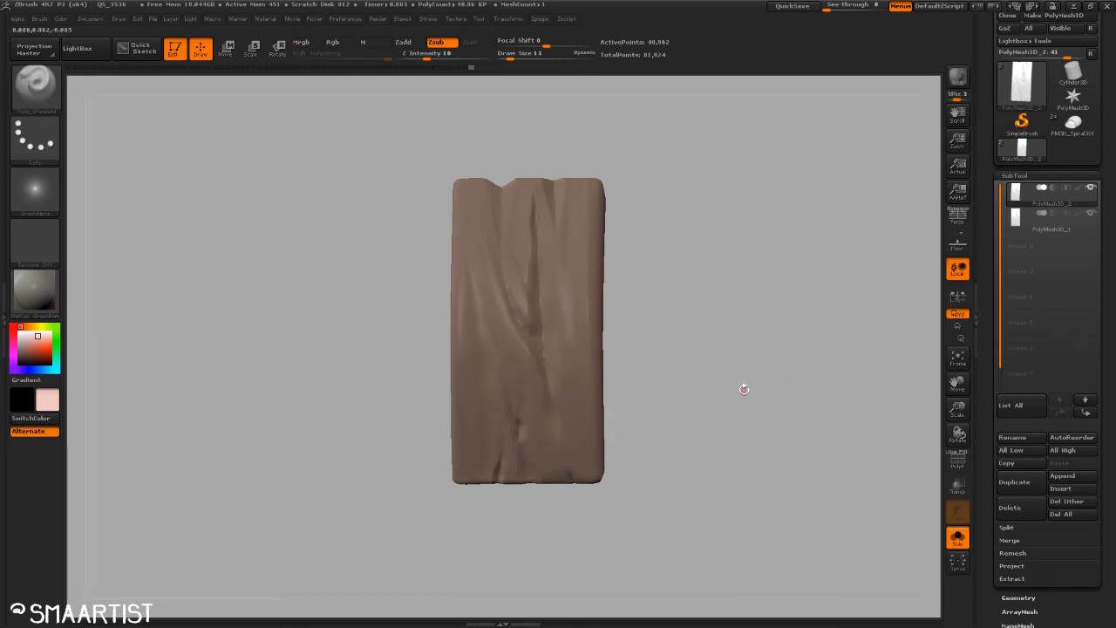
Step: Flatten the central crack and surrounding grooves on the plank copy's front with TrimDynamic at draw size 32
mouse_move(736, 398)
ctrl+right_down()
mouse_move(683, 367)
mouse_move(750, 381)
mouse_move(713, 345)
ctrl+right_up()
key(f)
key(b)
key(t)
key(d)
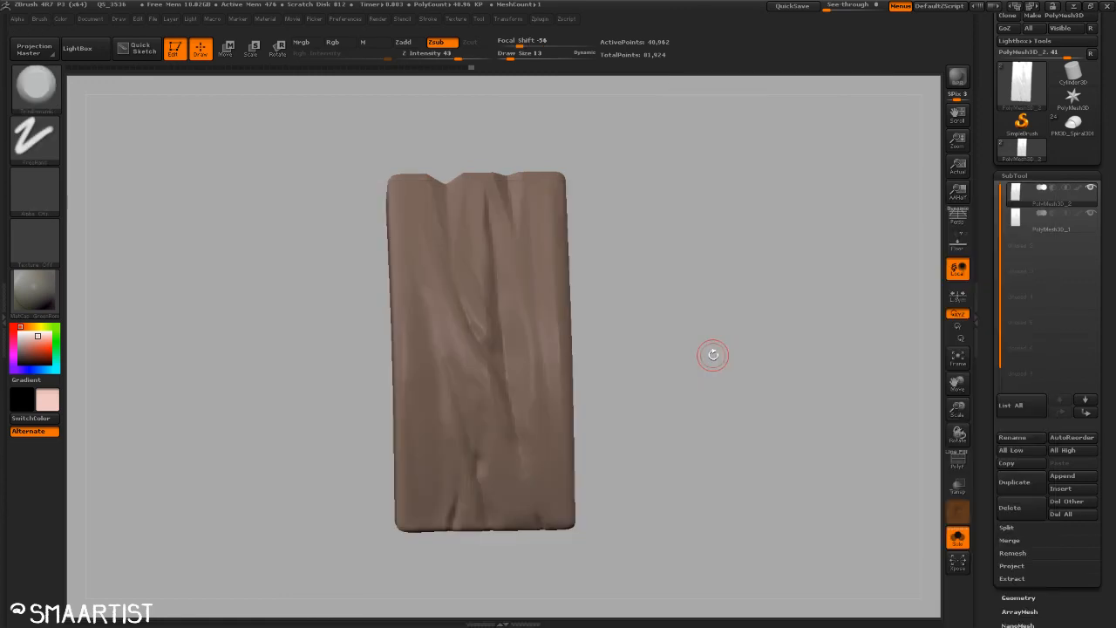
key(s)
drag(484, 250, 487, 250)
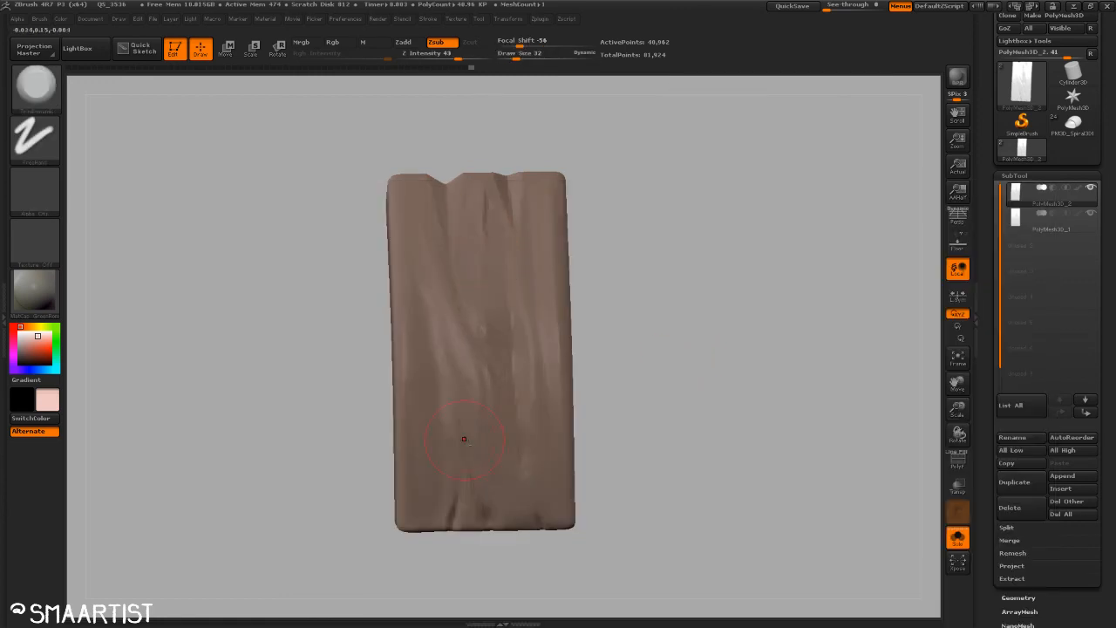
drag(485, 280, 496, 292)
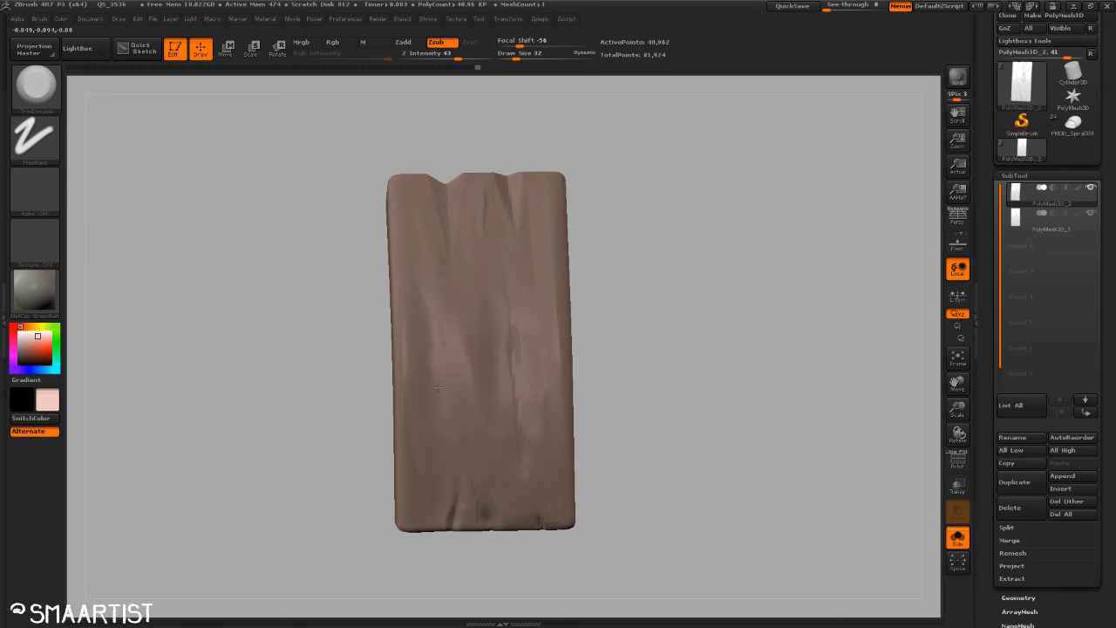
Step: Smooth the leftover grain marks and end notches all over the plank copy
drag(653, 319, 630, 357)
drag(694, 154, 602, 255)
mouse_move(641, 365)
mouse_down()
mouse_move(621, 266)
mouse_move(701, 135)
mouse_move(711, 140)
mouse_up()
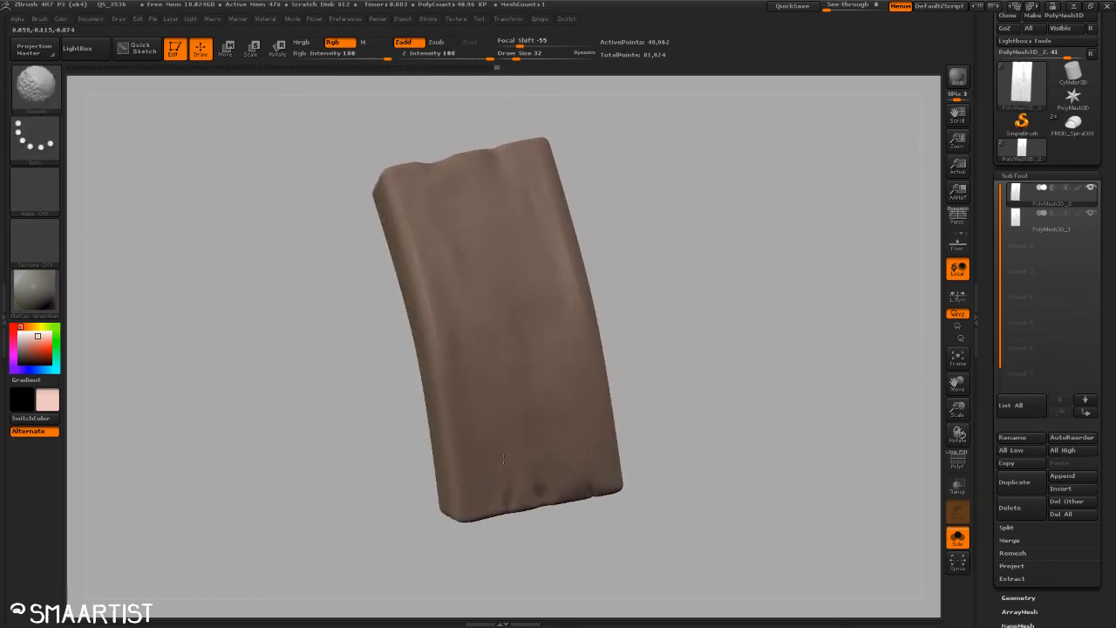
mouse_move(737, 406)
mouse_down()
mouse_move(692, 399)
mouse_move(723, 427)
mouse_move(745, 376)
mouse_move(725, 394)
mouse_move(755, 416)
mouse_move(748, 398)
mouse_up()
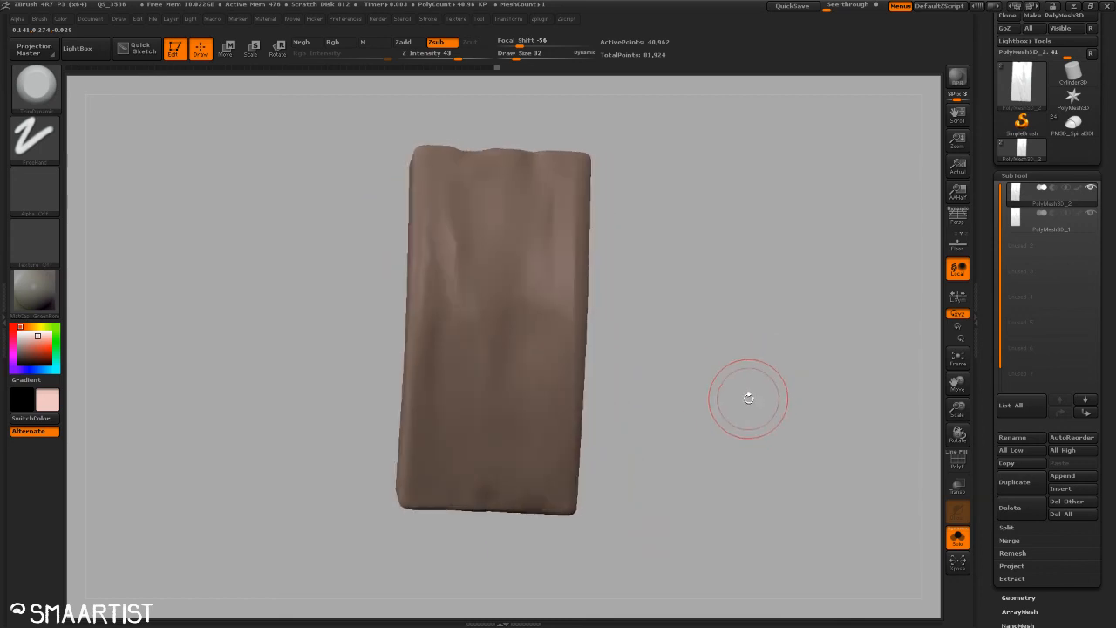
key(b)
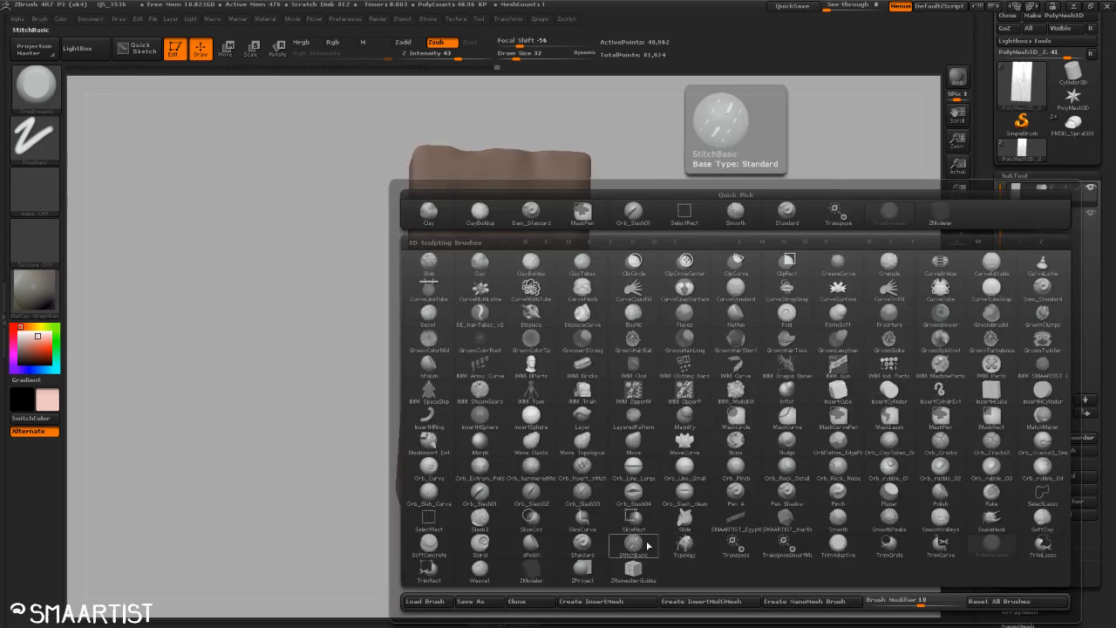
key(o)
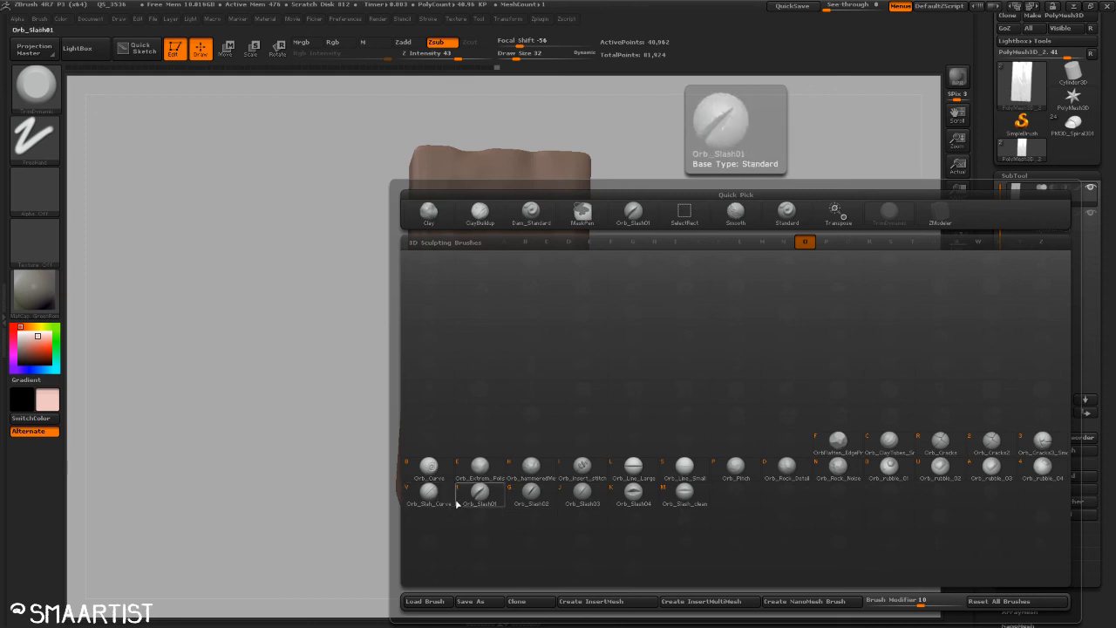
click(687, 492)
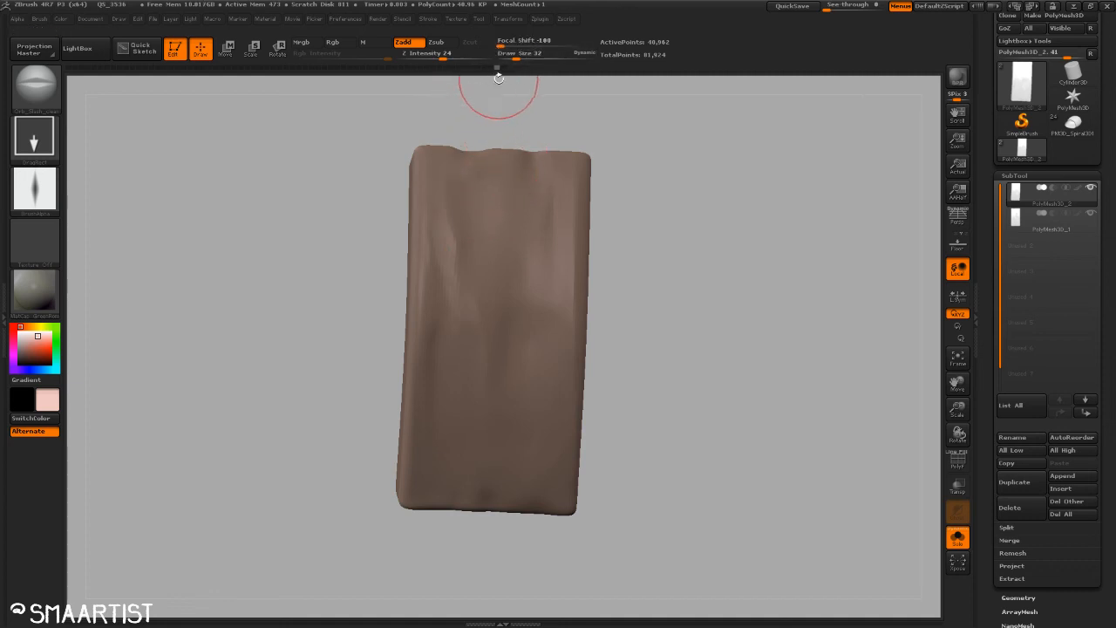
drag(519, 55, 517, 57)
Step: Carve long lengthwise grain grooves into the plank's face with the Orb slash curve brush at draw size 57, smoothing between strokes
key(b)
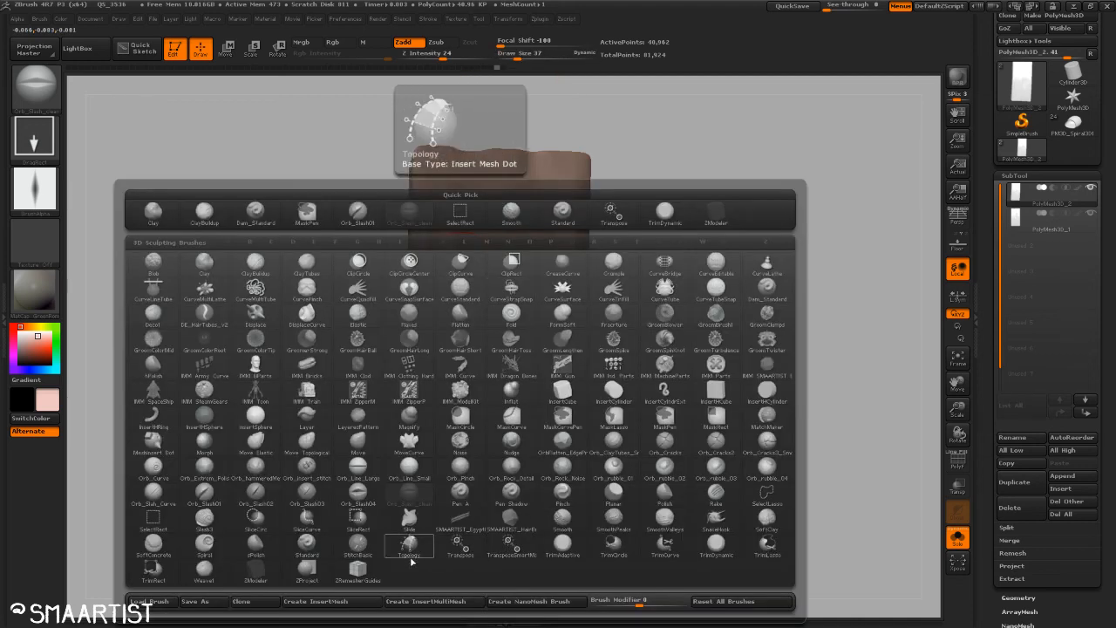
click(161, 495)
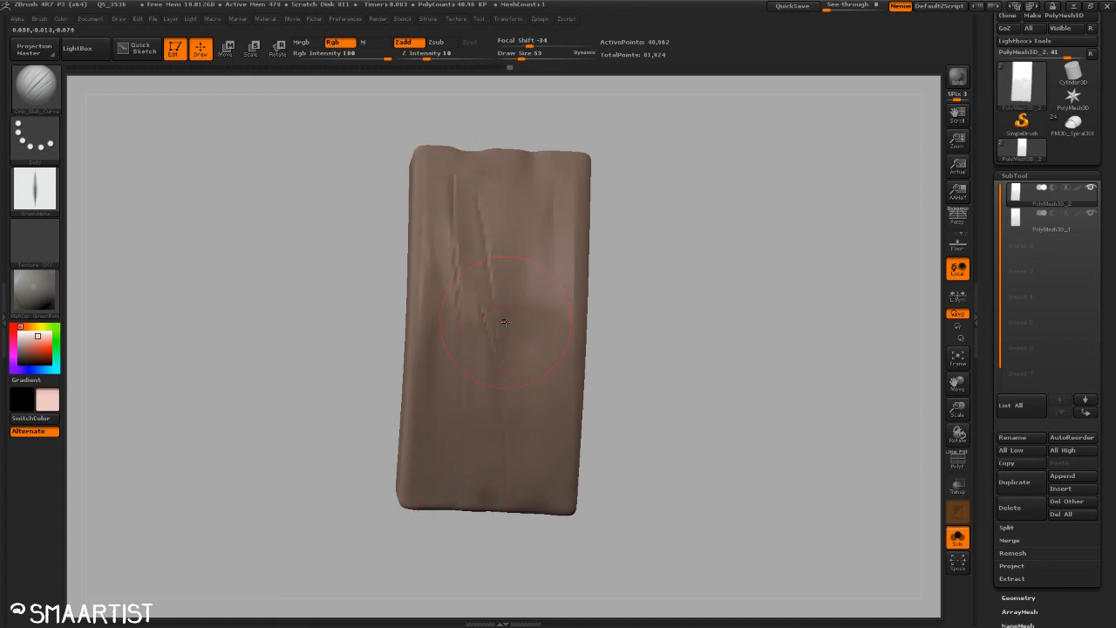
mouse_move(497, 174)
shift+mouse_down()
mouse_move(502, 297)
mouse_move(496, 190)
mouse_move(456, 237)
mouse_move(494, 463)
shift+mouse_up()
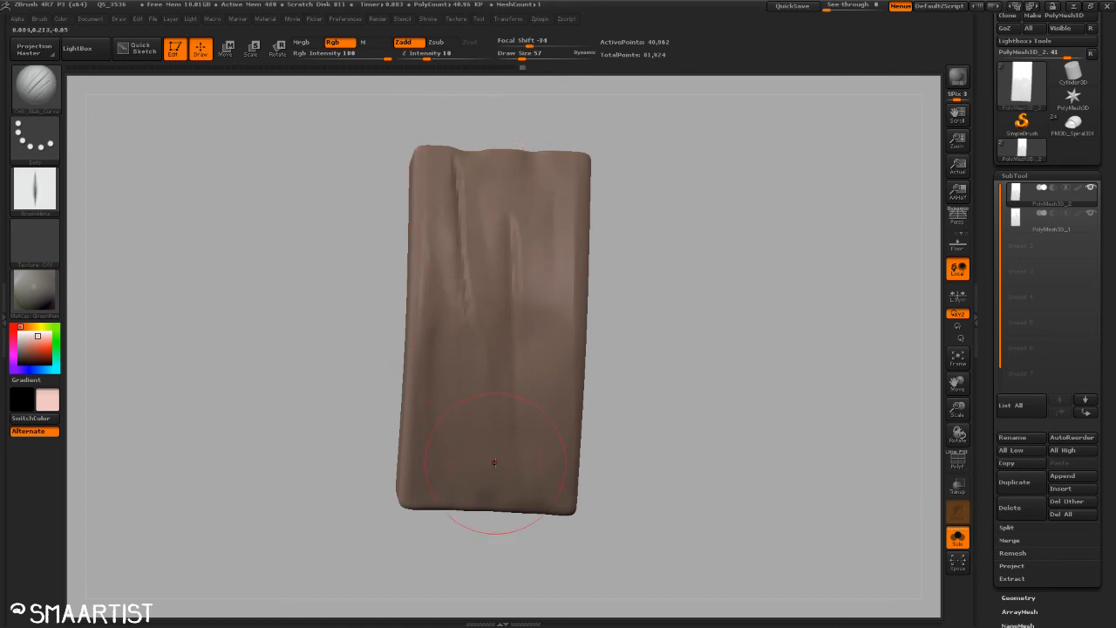
drag(440, 217, 481, 416)
mouse_move(455, 162)
shift+mouse_down()
mouse_move(478, 349)
mouse_move(523, 305)
shift+mouse_up()
mouse_move(682, 294)
mouse_down()
mouse_move(668, 357)
mouse_move(689, 340)
mouse_move(515, 245)
mouse_up()
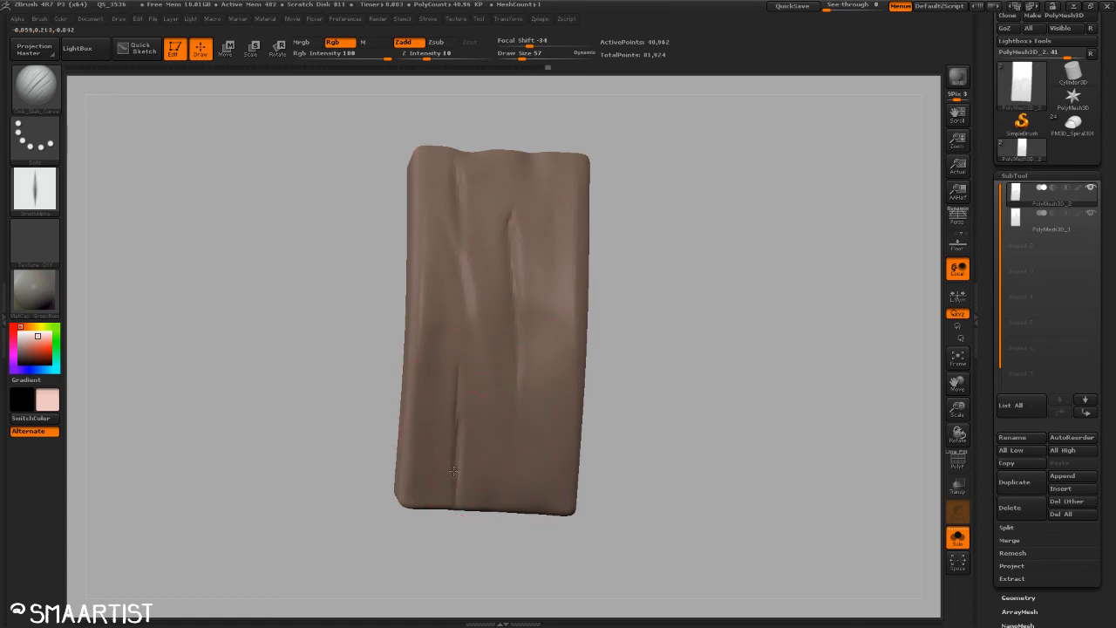
Step: Cut a split running up from the plank's lower end edge, add fine cracks near the upper end, and soften them by smoothing
drag(453, 471, 450, 513)
drag(495, 573, 480, 463)
mouse_move(451, 498)
mouse_down()
mouse_move(446, 525)
mouse_move(457, 477)
mouse_up()
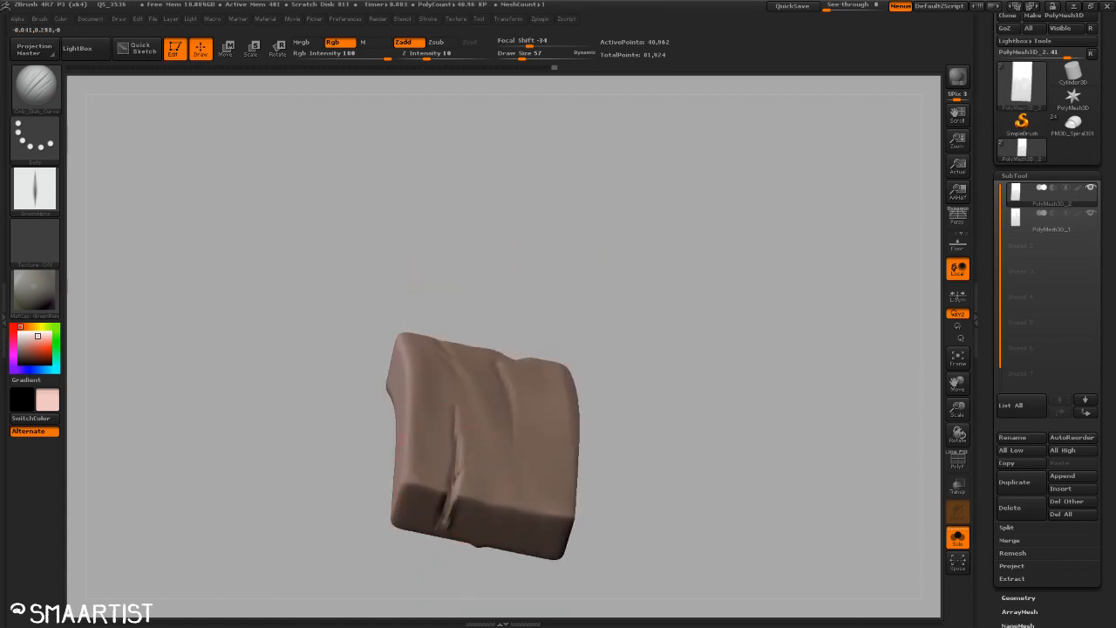
drag(610, 297, 614, 397)
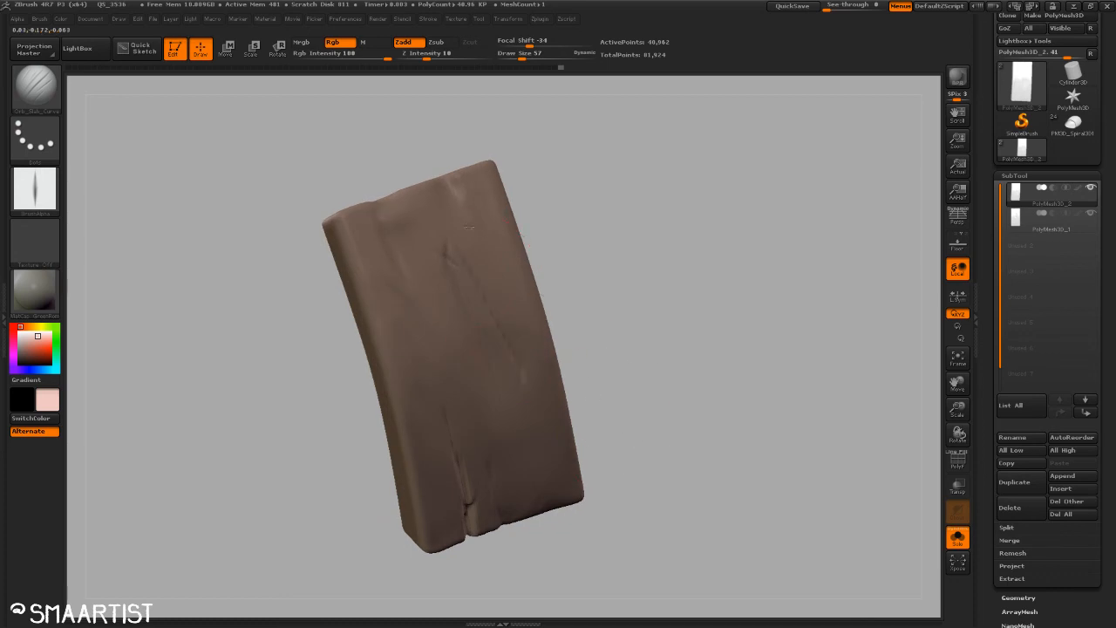
mouse_move(641, 349)
mouse_down()
mouse_move(511, 343)
mouse_move(648, 411)
mouse_move(661, 451)
mouse_up()
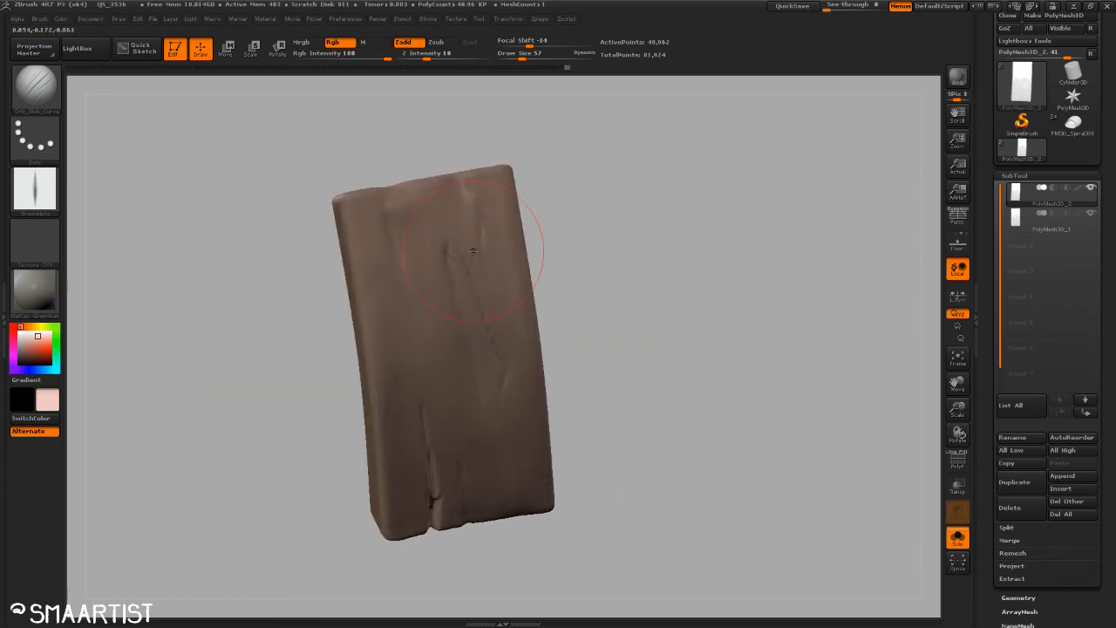
mouse_move(510, 349)
shift+mouse_down()
mouse_move(454, 236)
mouse_move(424, 413)
shift+mouse_up()
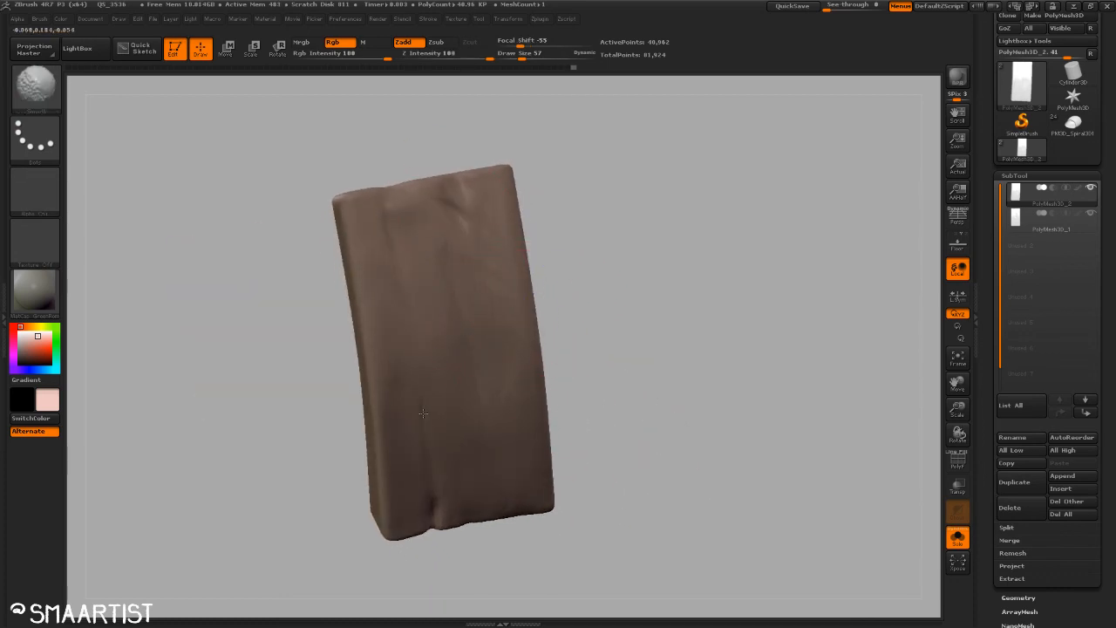
Step: Carve fresh grain grooves along the middle, lower end and side edges of the plank, smoothing them as needed
mouse_move(495, 253)
mouse_down()
mouse_move(479, 191)
mouse_move(585, 263)
mouse_up()
drag(454, 309, 472, 475)
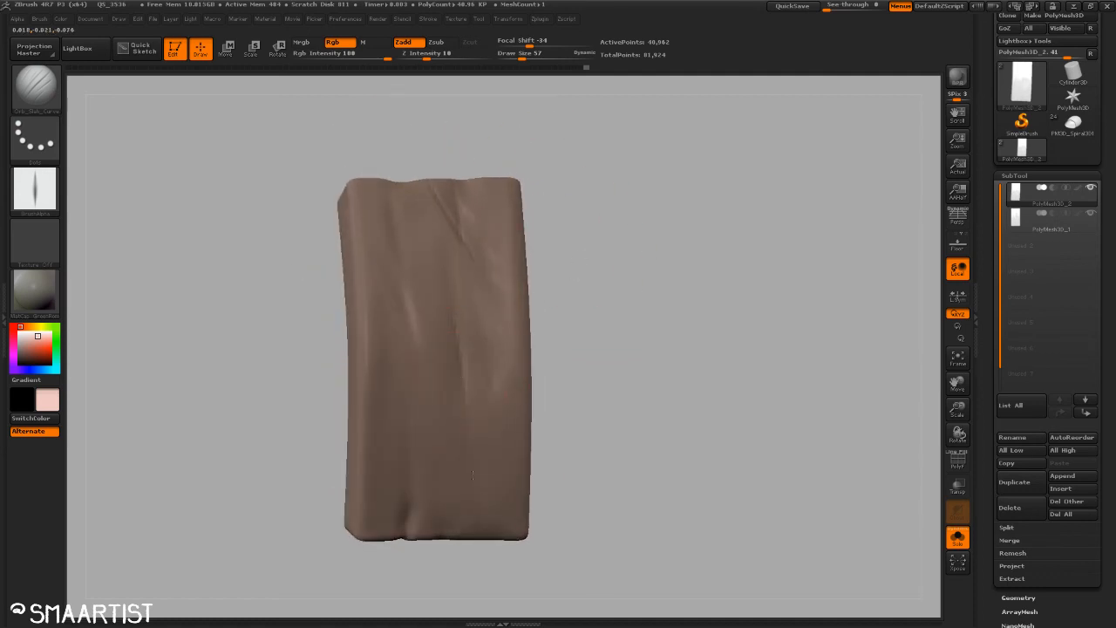
drag(396, 529, 407, 499)
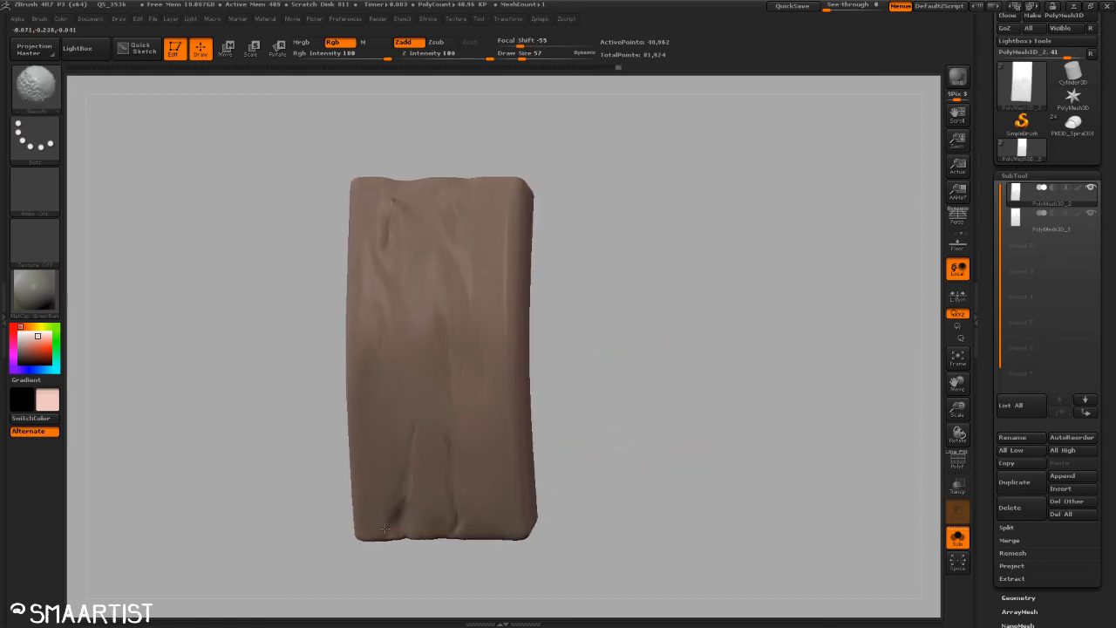
mouse_move(586, 469)
mouse_down()
mouse_move(626, 463)
mouse_move(564, 386)
mouse_move(523, 410)
mouse_up()
mouse_move(516, 412)
mouse_down()
mouse_move(546, 372)
mouse_move(517, 399)
mouse_move(509, 349)
mouse_move(568, 434)
mouse_move(567, 410)
mouse_up()
drag(493, 394, 504, 503)
drag(539, 462, 589, 427)
Step: Slash short diagonal cracks into the plank's upper corners and extend grain grooves along its long edges
drag(303, 277, 306, 245)
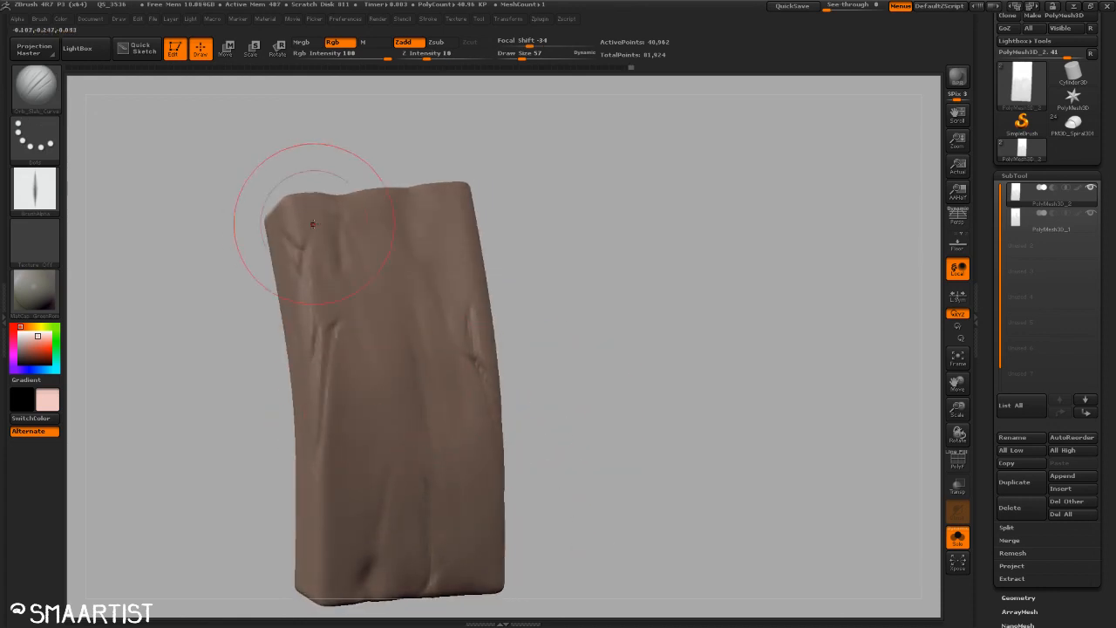
mouse_move(434, 268)
mouse_down()
mouse_move(474, 254)
mouse_move(430, 222)
mouse_up()
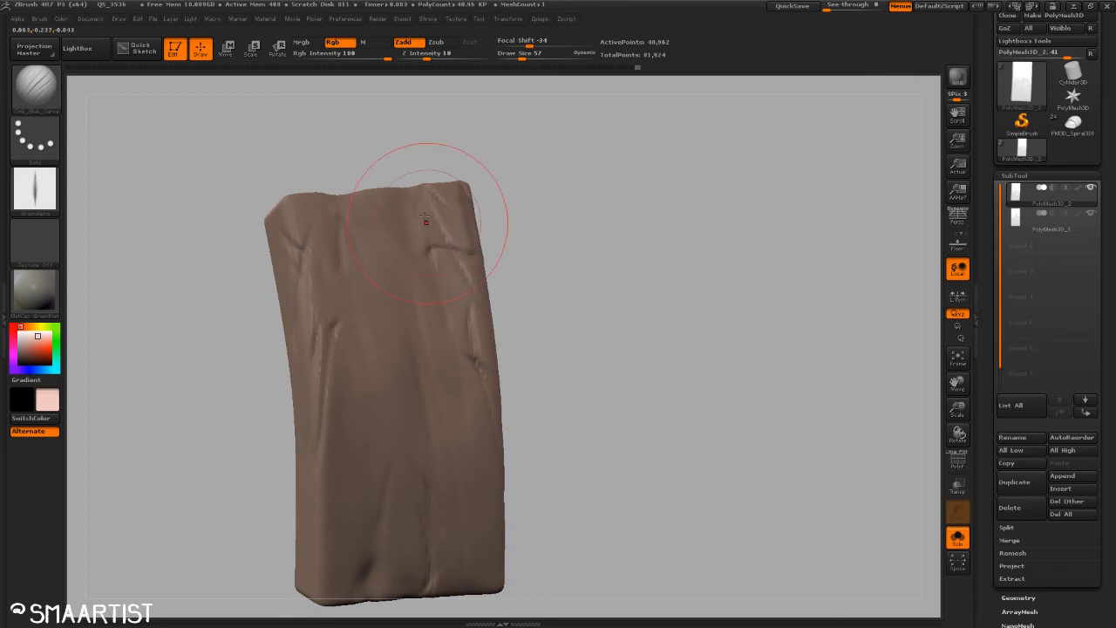
mouse_move(499, 371)
mouse_down()
mouse_move(453, 272)
mouse_move(408, 523)
mouse_up()
alt+drag(520, 405, 537, 305)
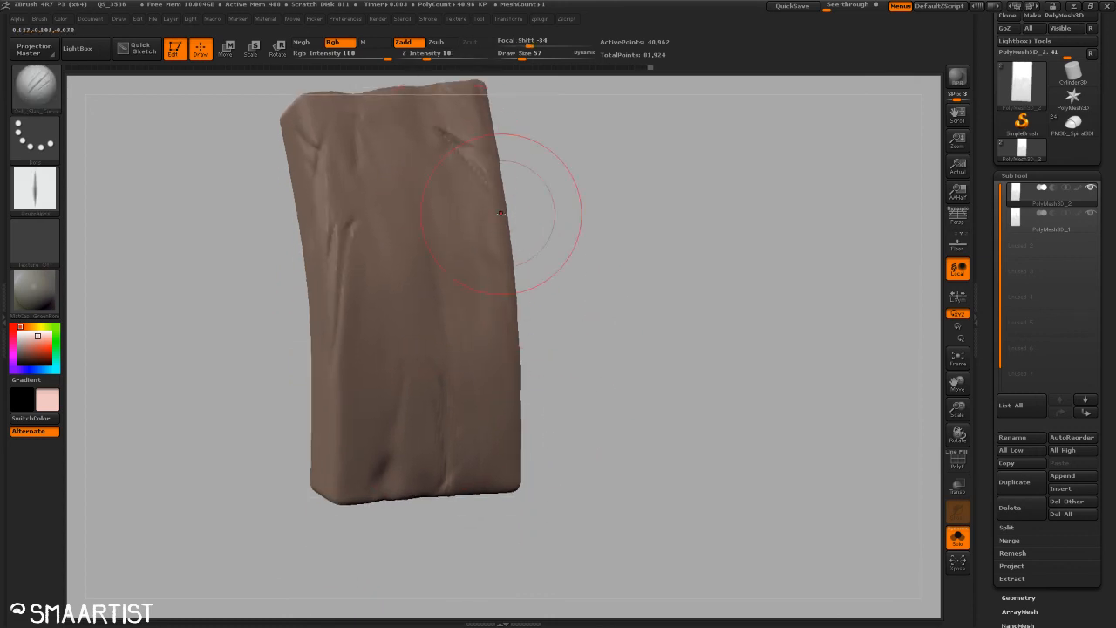
drag(581, 439, 352, 377)
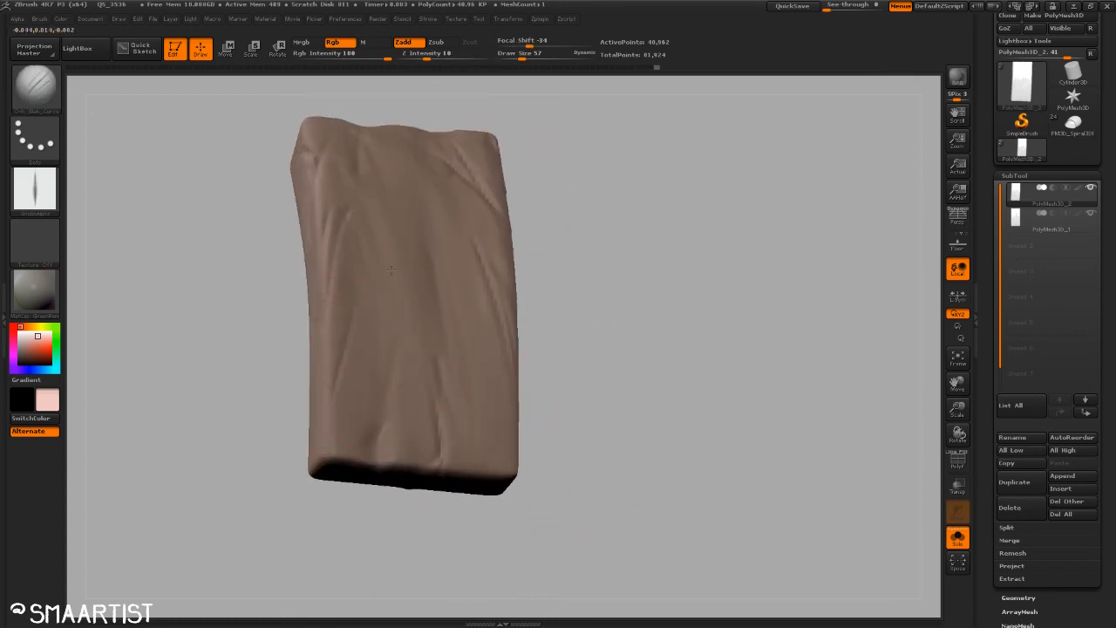
Step: Carve long diagonal grain grooves across the PolyMesh3D_2 plank's face with the Orb slash curve brush and soften them by smoothing
drag(445, 326, 457, 413)
drag(433, 207, 503, 328)
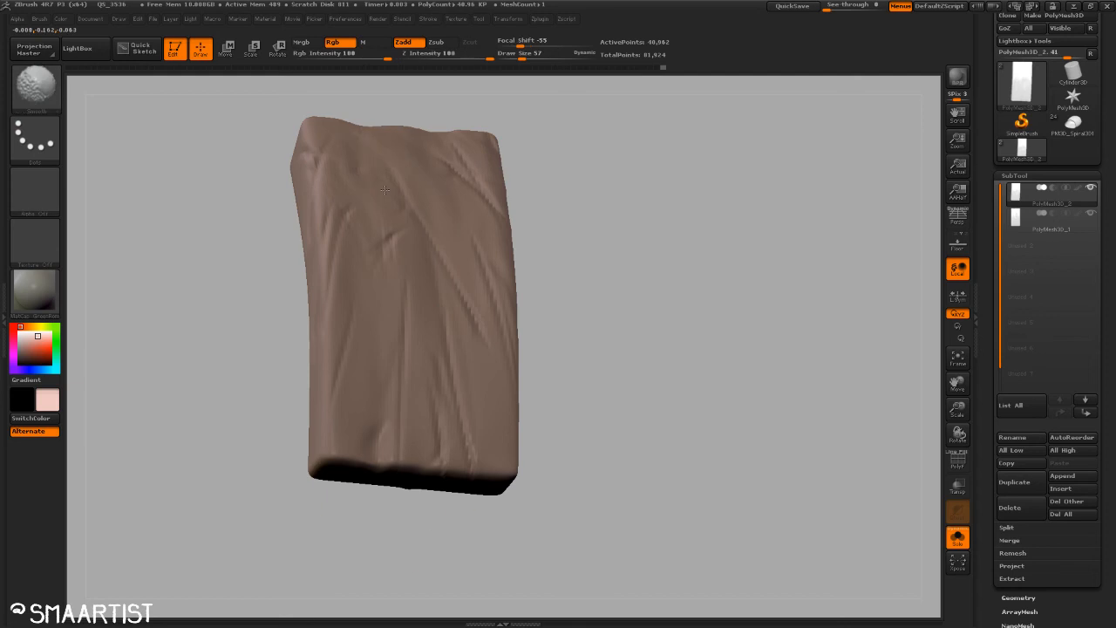
shift+drag(462, 218, 410, 393)
mouse_move(623, 408)
mouse_down()
mouse_move(588, 327)
mouse_move(573, 424)
mouse_move(585, 448)
mouse_move(567, 431)
mouse_move(581, 448)
mouse_move(575, 428)
mouse_up()
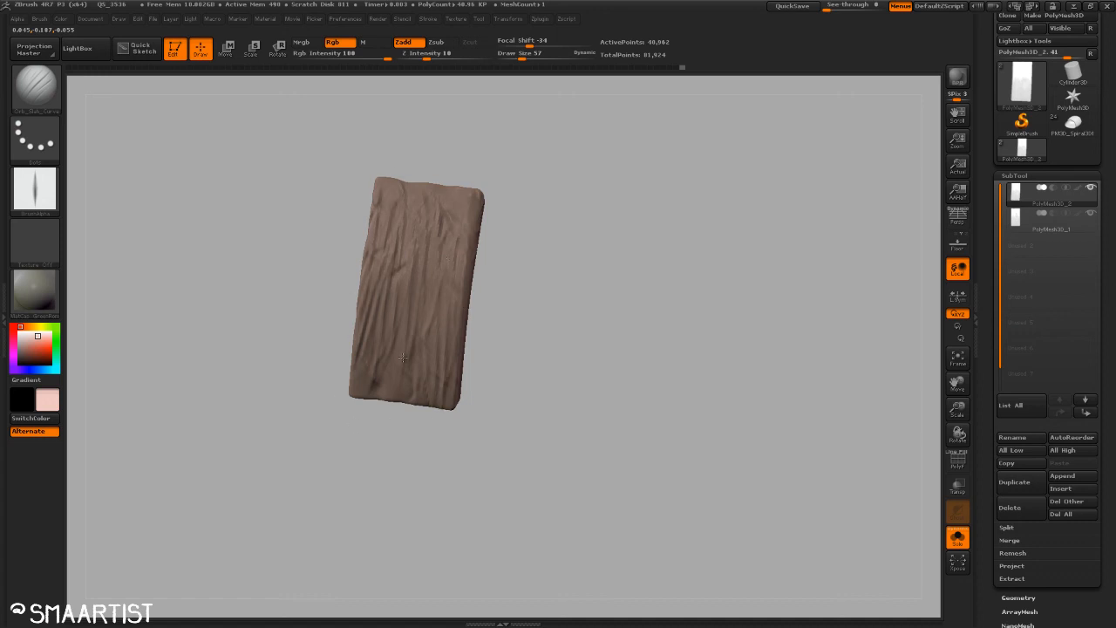
key(shift)
mouse_move(472, 258)
mouse_down()
mouse_move(578, 346)
mouse_move(536, 346)
mouse_move(555, 351)
mouse_up()
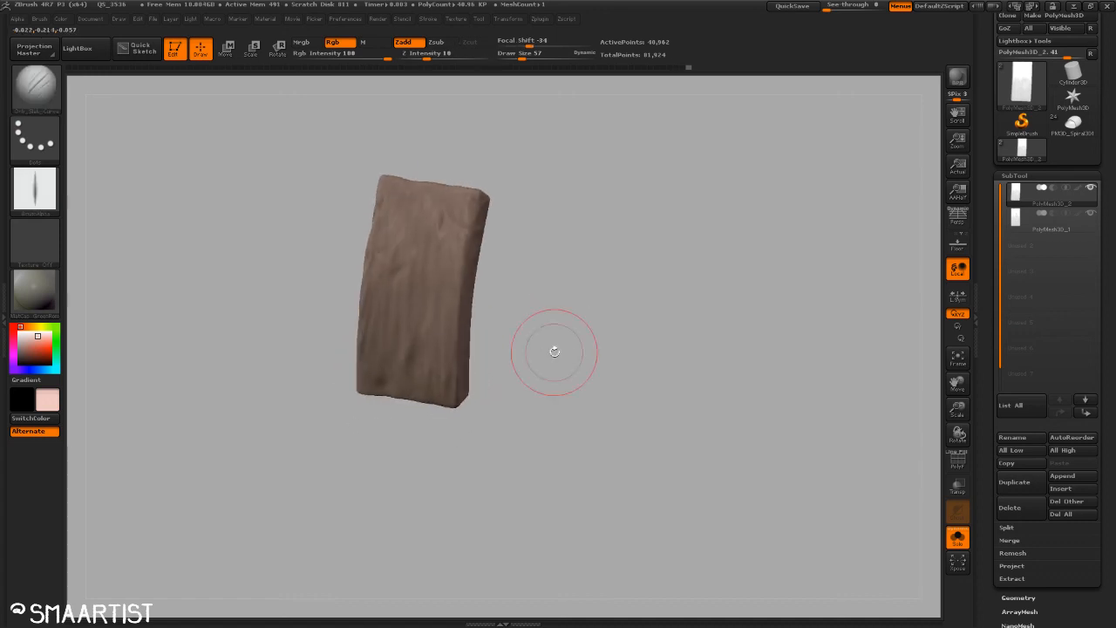
Step: Switch to the PolyMesh3D_1 plank and carve a deep central split running down from its upper end with the Orb slash curve brush
click(1028, 223)
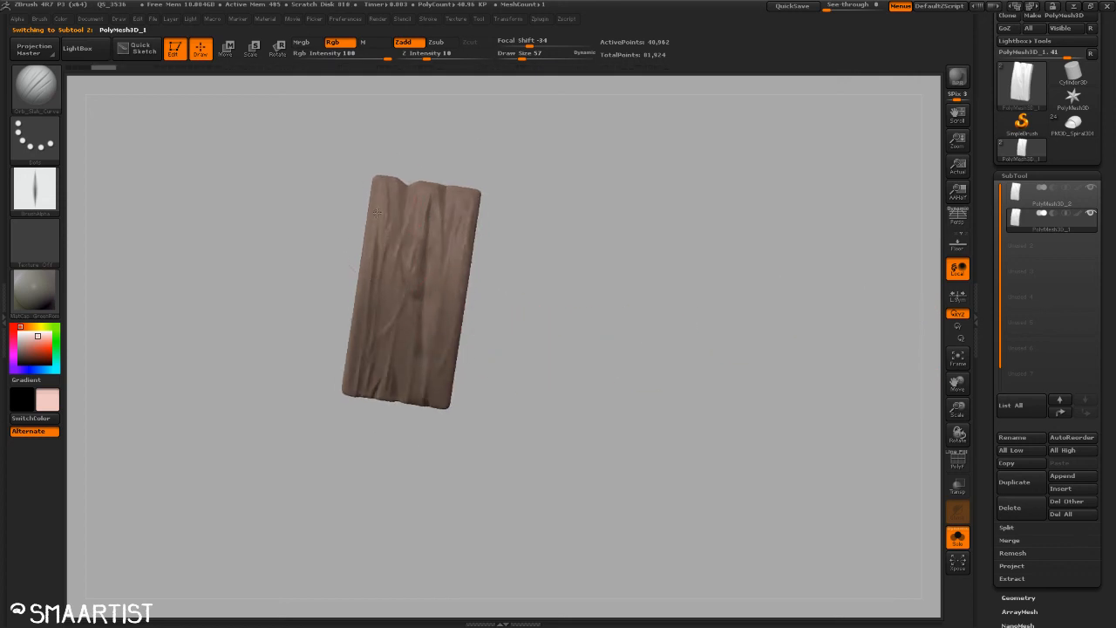
mouse_move(377, 212)
mouse_down()
mouse_move(382, 201)
mouse_move(452, 223)
mouse_move(443, 340)
mouse_up()
mouse_move(542, 327)
mouse_down()
mouse_move(556, 351)
mouse_move(528, 326)
mouse_up()
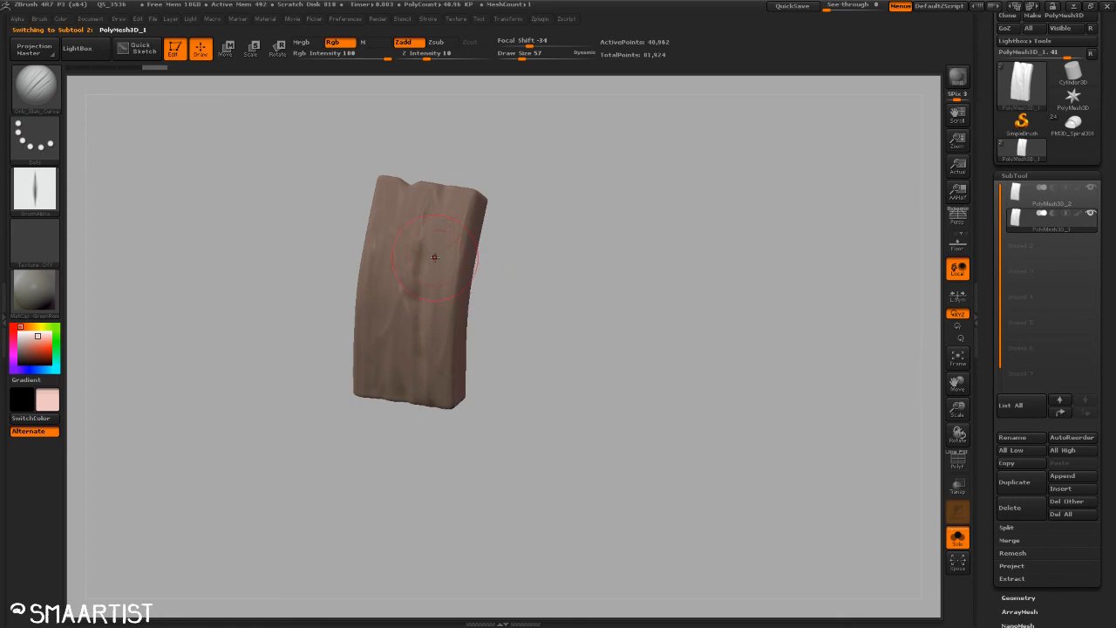
drag(427, 207, 402, 343)
drag(417, 241, 427, 194)
Step: Cut additional lengthwise grain grooves beside the central split and extend them into the plank's lower end
drag(497, 388, 480, 432)
drag(507, 335, 523, 367)
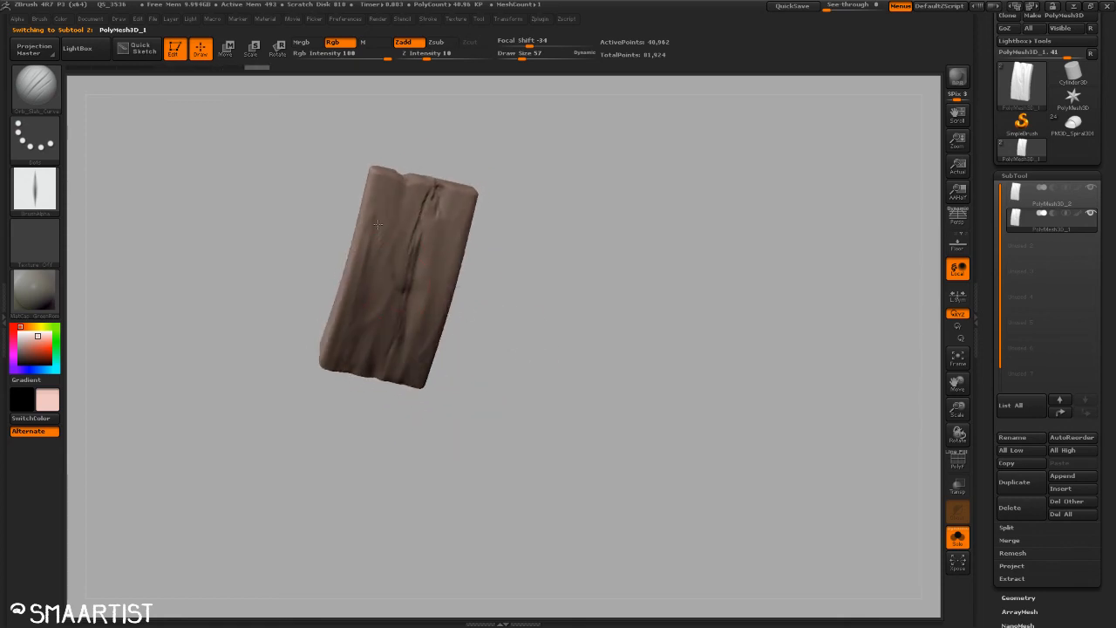
mouse_move(456, 405)
mouse_down()
mouse_move(486, 316)
mouse_move(471, 345)
mouse_up()
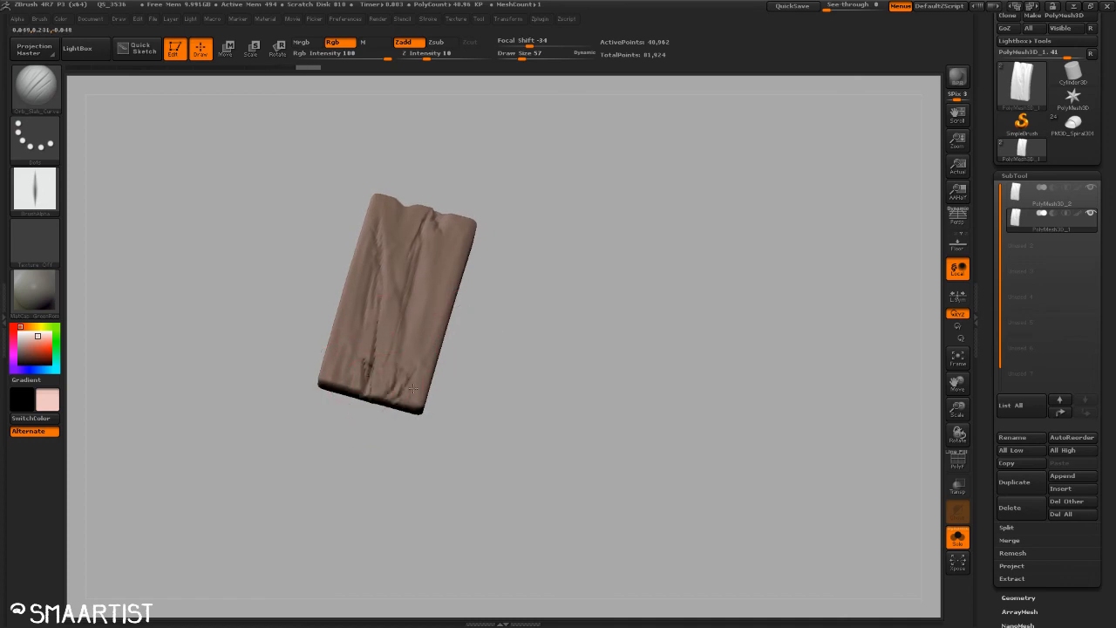
drag(488, 423, 464, 445)
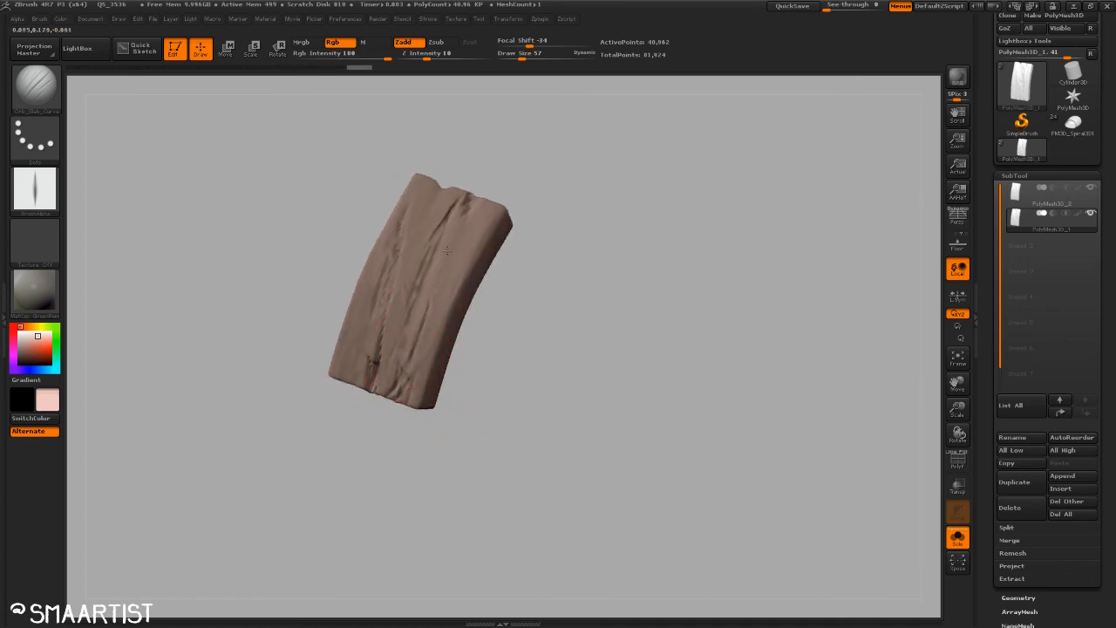
mouse_move(480, 375)
mouse_down()
mouse_move(479, 445)
mouse_move(466, 367)
mouse_up()
Step: Notch the end edges of the PolyMesh3D_1 plank with the Orb_Slash01 brush and smooth the harsh cuts on its face
key(b)
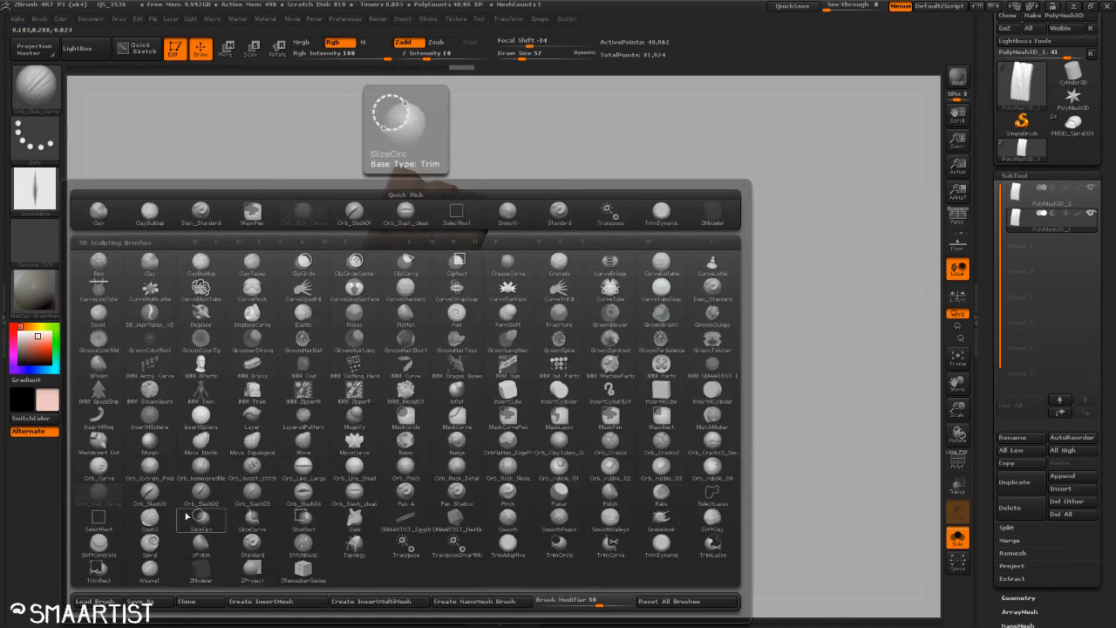
click(150, 493)
mouse_move(469, 503)
mouse_down()
mouse_move(497, 446)
mouse_move(501, 400)
mouse_move(463, 456)
mouse_up()
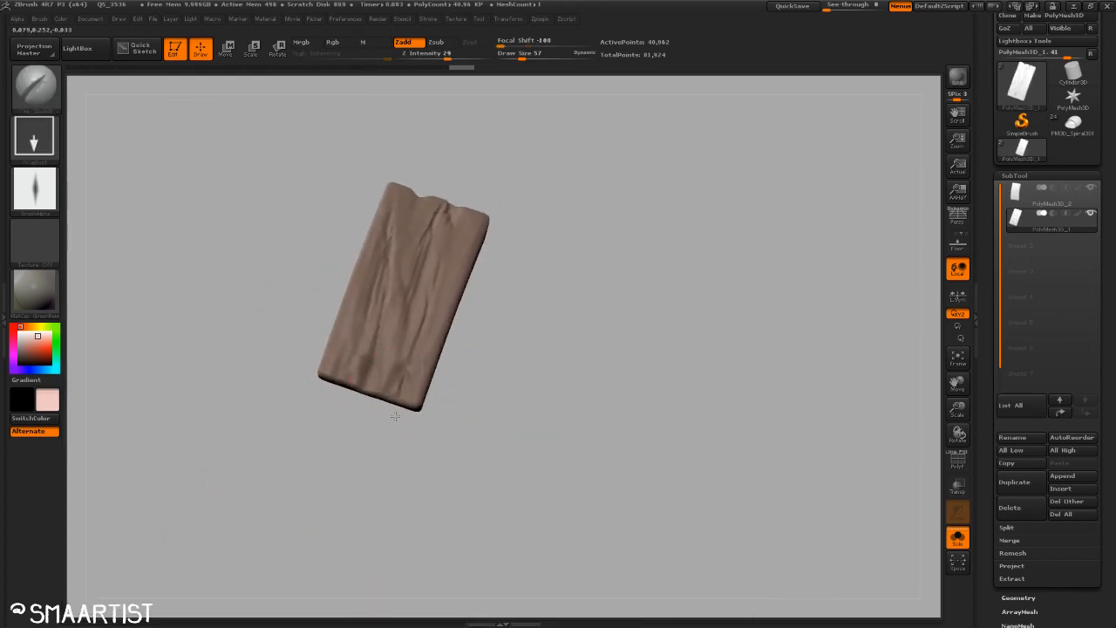
mouse_move(367, 389)
mouse_down()
mouse_move(371, 409)
mouse_move(553, 309)
mouse_move(506, 292)
mouse_up()
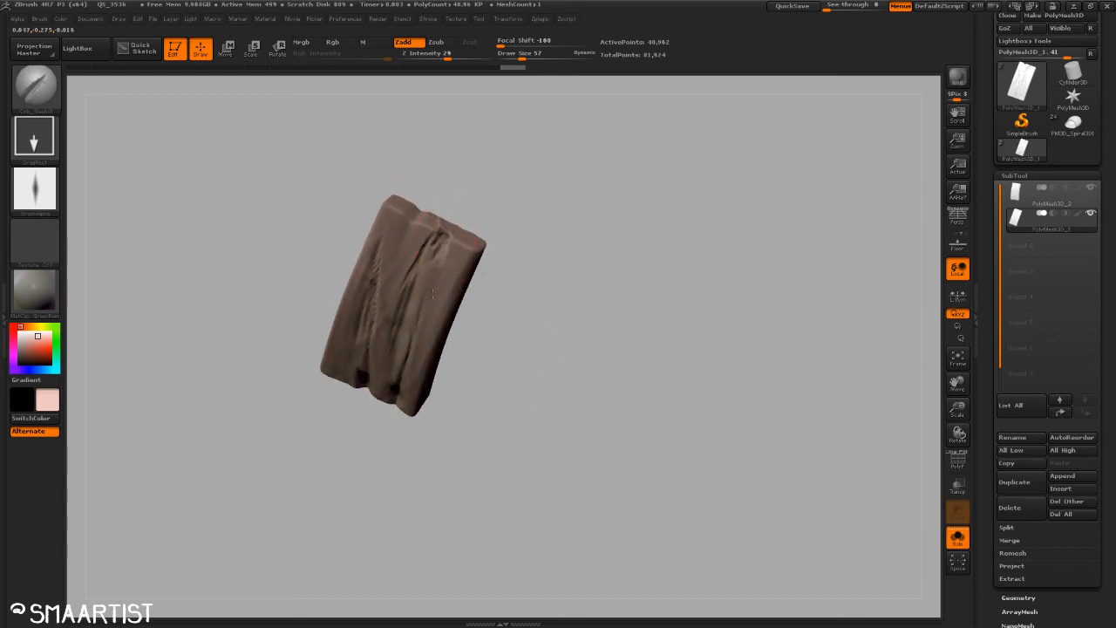
drag(433, 294, 434, 296)
drag(471, 347, 511, 297)
shift+drag(437, 260, 447, 228)
mouse_move(517, 351)
mouse_down()
mouse_move(505, 401)
mouse_move(494, 380)
mouse_move(514, 386)
mouse_move(517, 362)
mouse_up()
drag(471, 420, 581, 424)
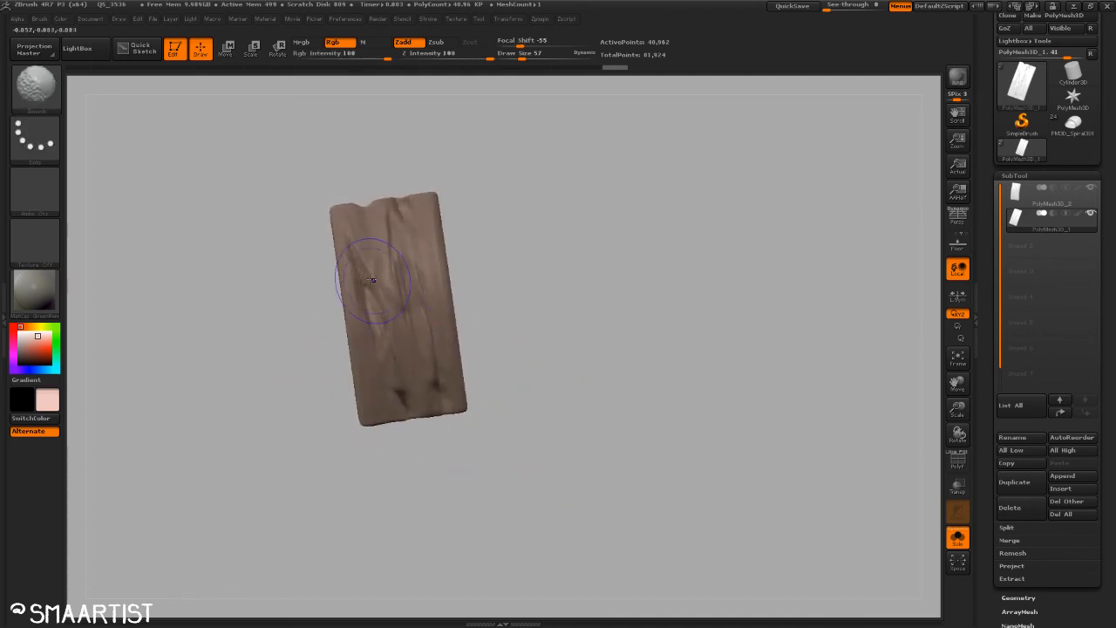
Step: Switch to the PolyMesh3D_2 plank and slash notches into its upper and lower end edges with the Orb_Slash01 brush
click(1032, 200)
drag(770, 282, 551, 364)
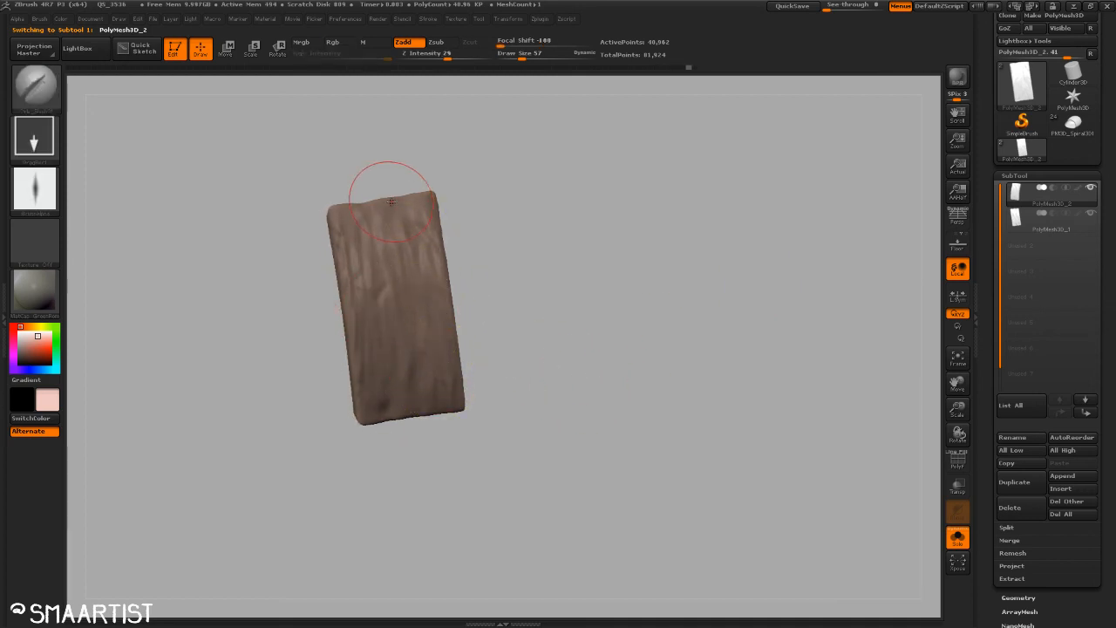
drag(360, 215, 365, 231)
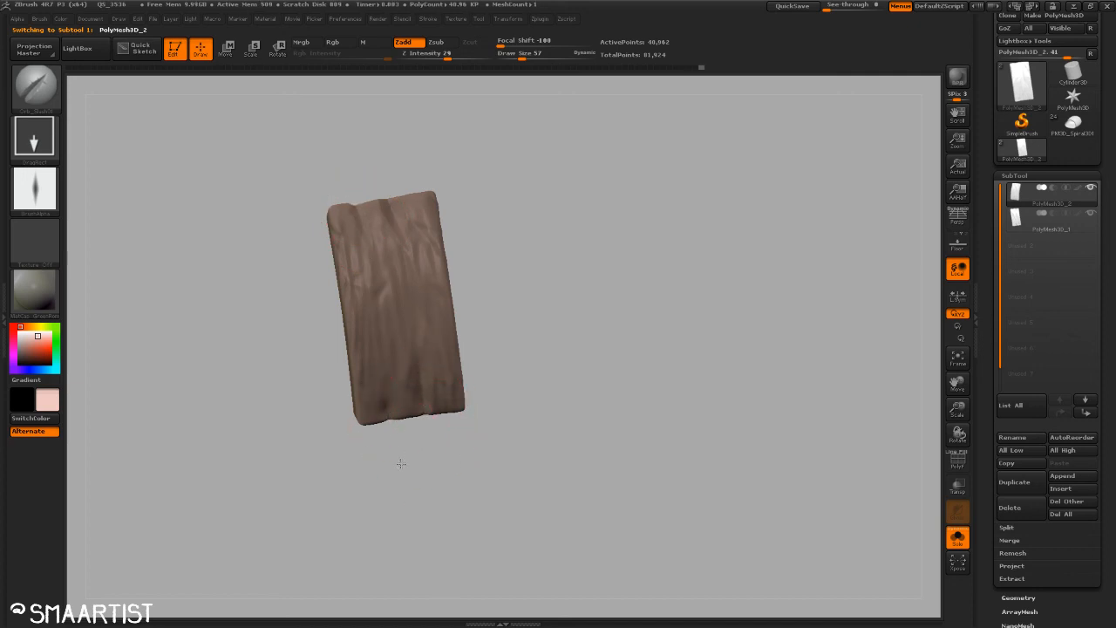
Step: Build up thick lengthwise ridges on the PolyMesh3D_2 plank with the ClayBuildup brush at draw size 26, smoothing between strokes
mouse_move(528, 515)
ctrl+right_down()
mouse_move(498, 347)
mouse_move(462, 248)
ctrl+right_up()
mouse_move(468, 479)
alt+right_down()
mouse_move(468, 460)
mouse_move(524, 397)
alt+right_up()
mouse_move(523, 397)
ctrl+right_down()
mouse_move(538, 388)
mouse_move(501, 355)
mouse_move(516, 384)
ctrl+right_up()
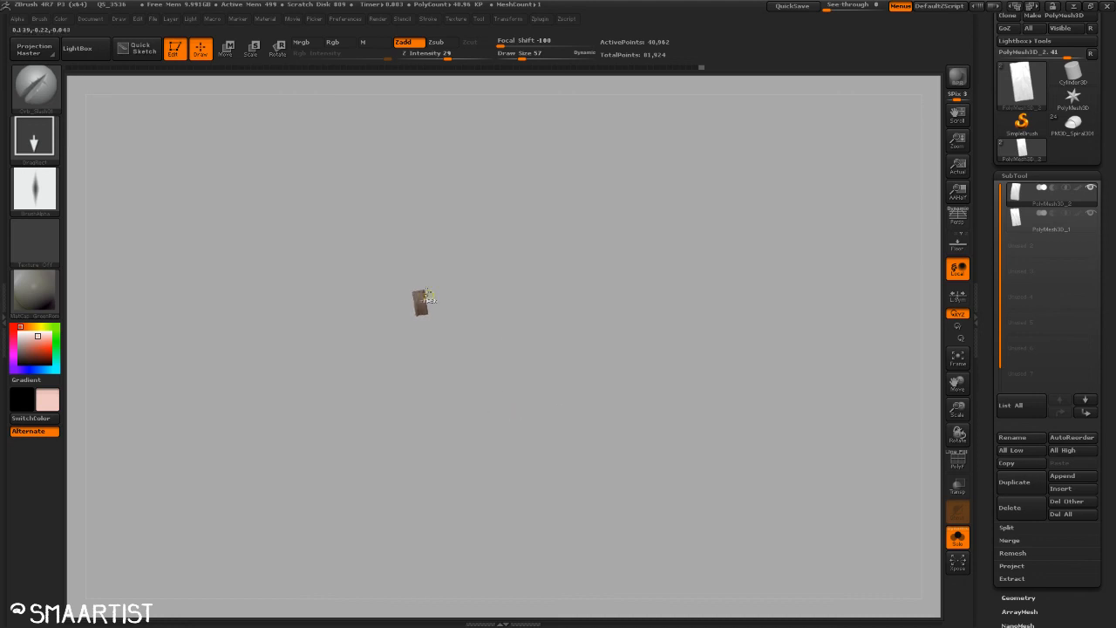
ctrl+right_drag(427, 295, 748, 503)
alt+right_drag(566, 416, 625, 376)
key(b)
key(c)
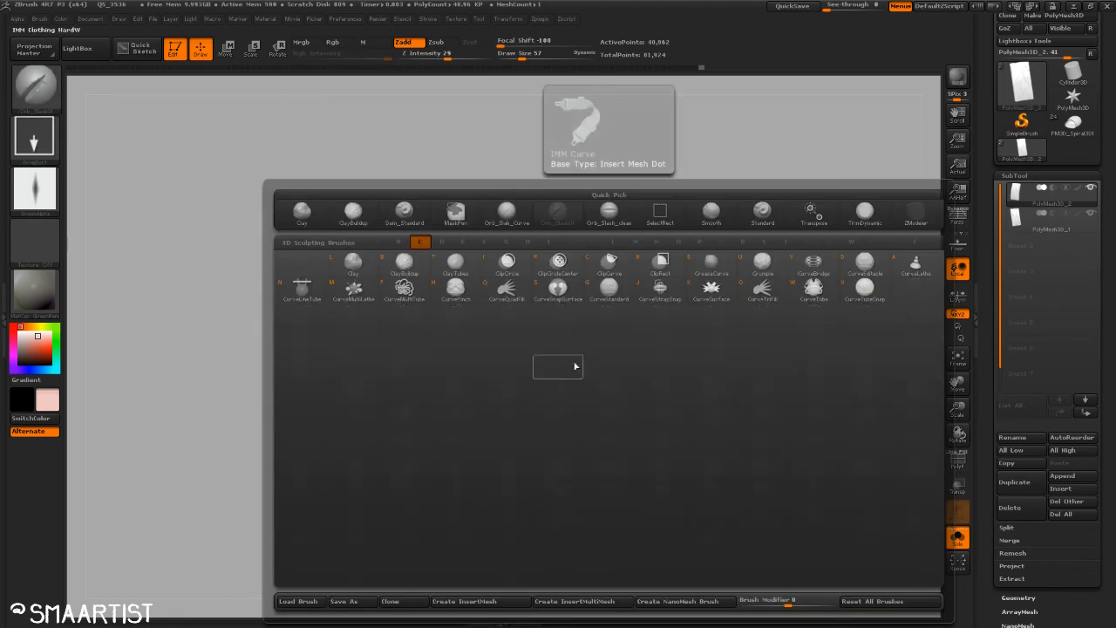
key(b)
key(s)
drag(461, 317, 453, 301)
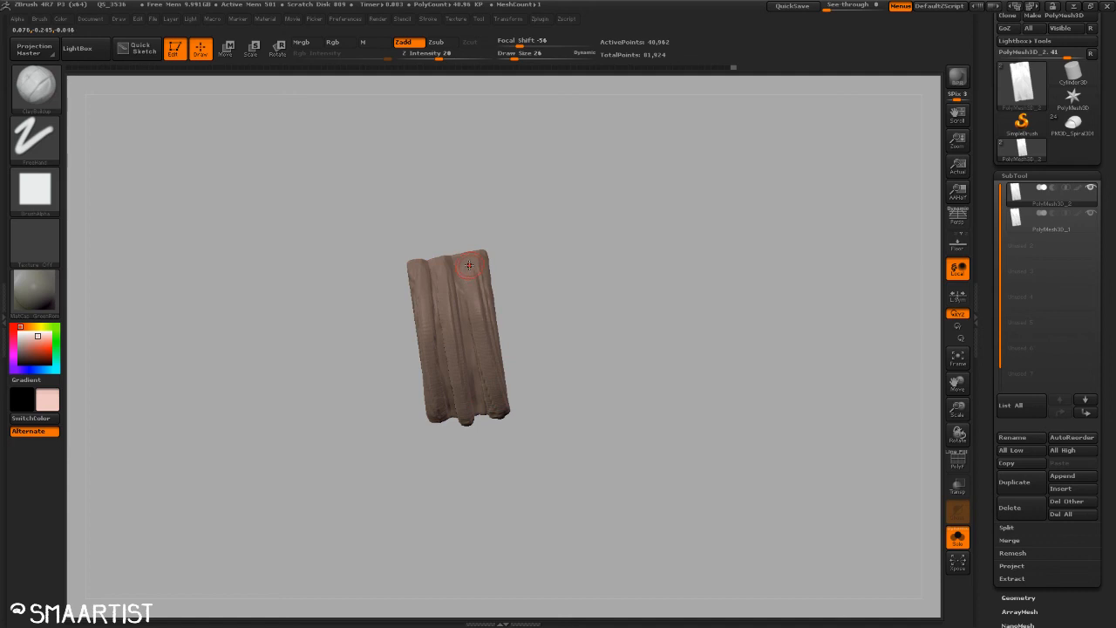
key(shift)
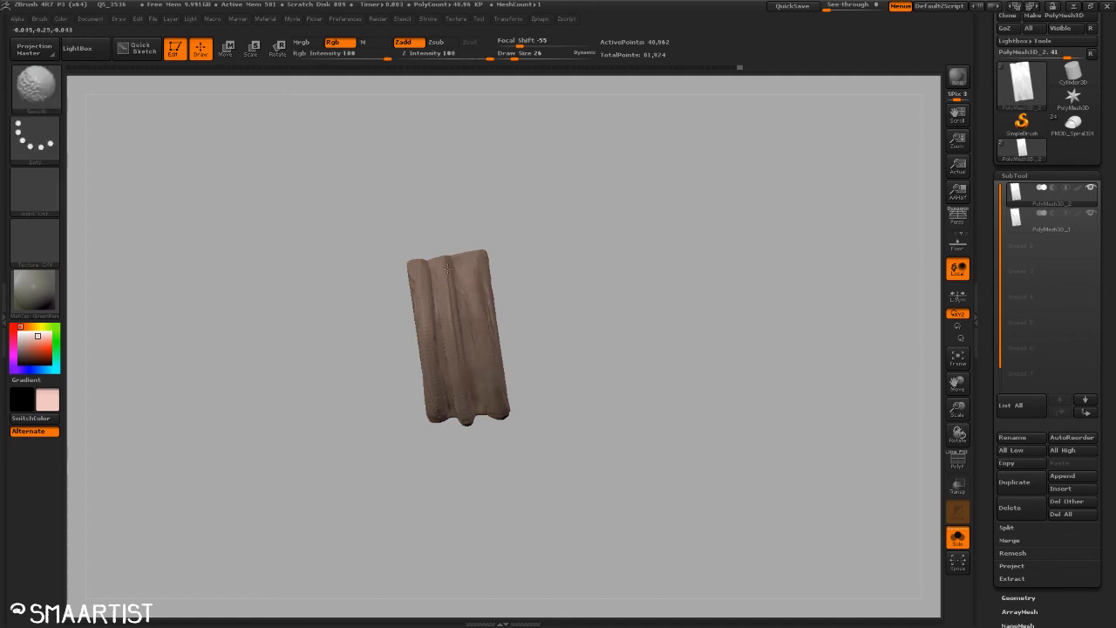
drag(478, 425, 571, 337)
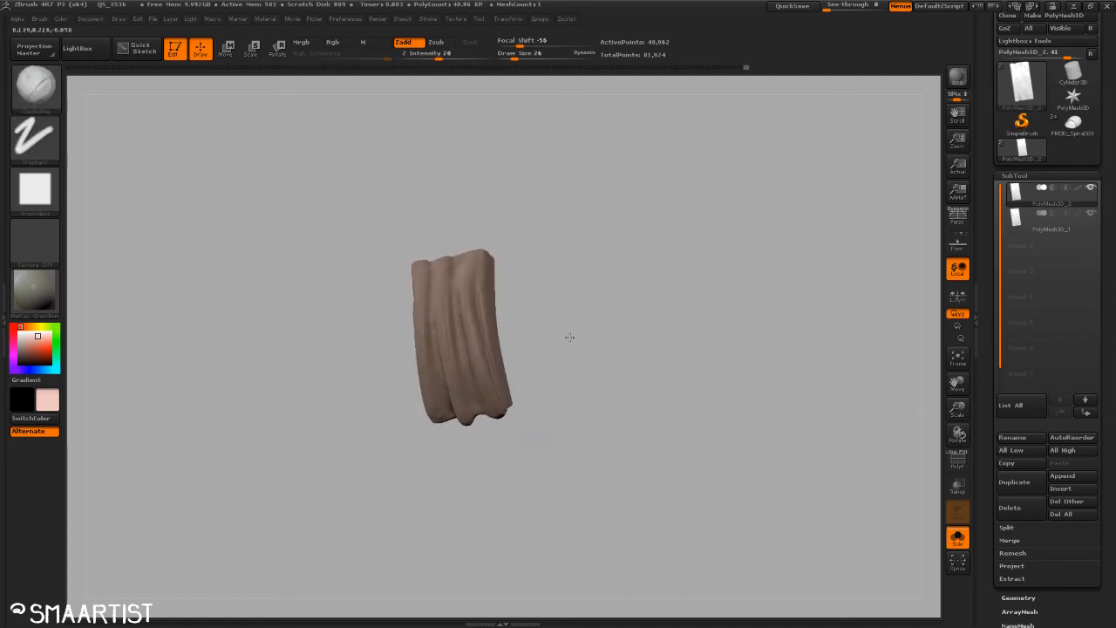
Step: Switch to the PolyMesh3D_1 plank and build up lengthwise ridges along both long sides with the ClayBuildup brush
click(1020, 219)
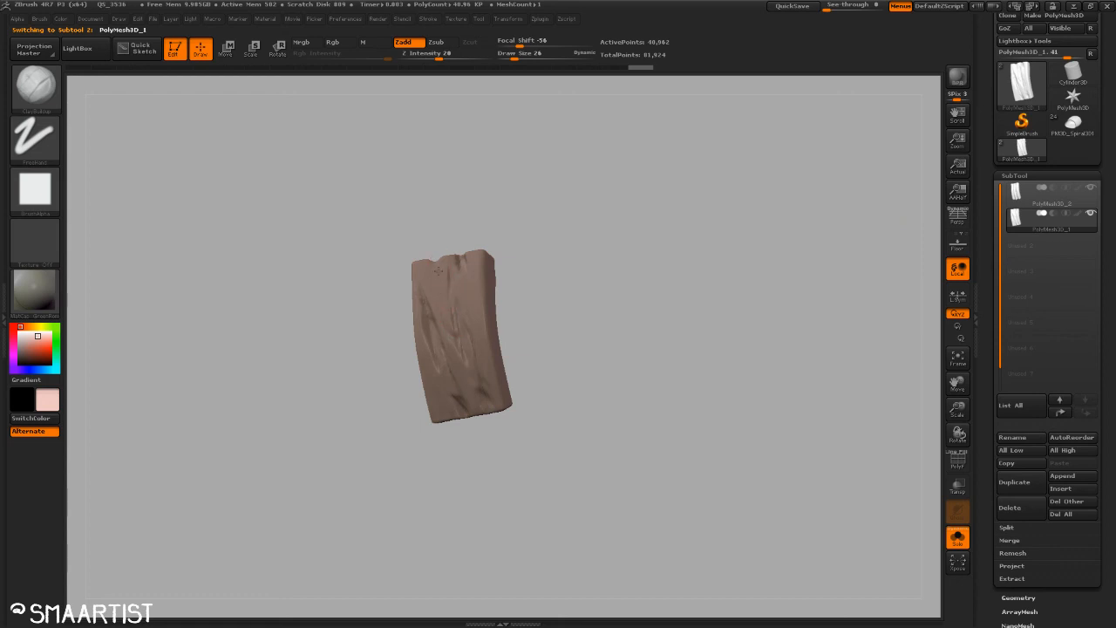
drag(475, 258, 496, 415)
drag(429, 291, 436, 417)
drag(428, 292, 439, 422)
drag(471, 280, 499, 387)
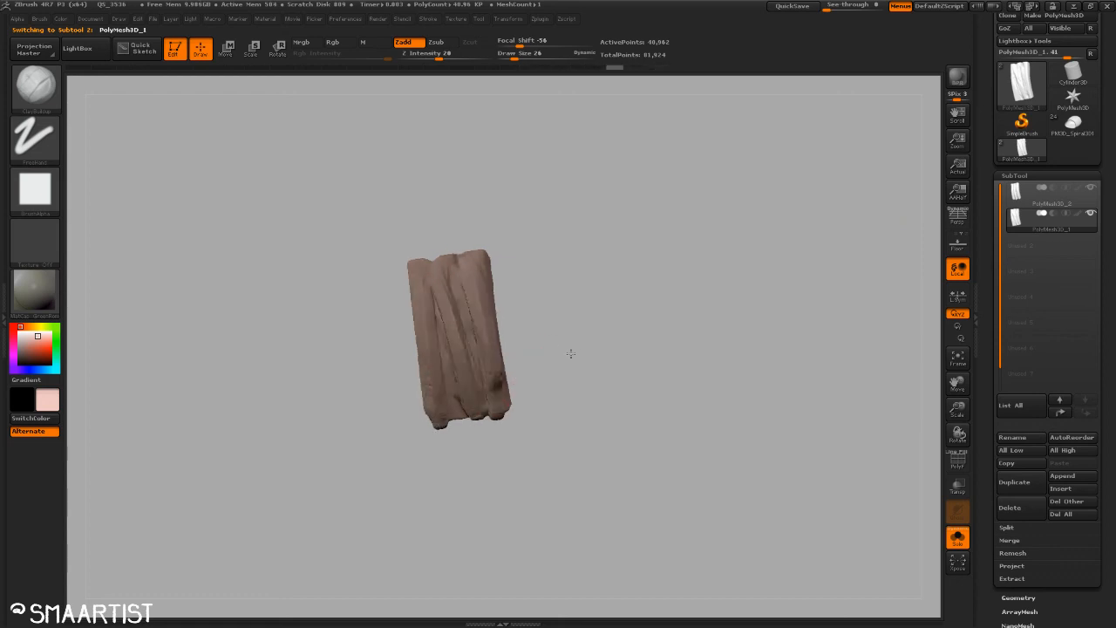
Step: Thicken the clay ridges along the middle of the PolyMesh3D_1 plank and let them protrude past its lower end edge
drag(570, 353, 548, 379)
mouse_move(507, 315)
mouse_down()
mouse_move(553, 309)
mouse_move(507, 338)
mouse_up()
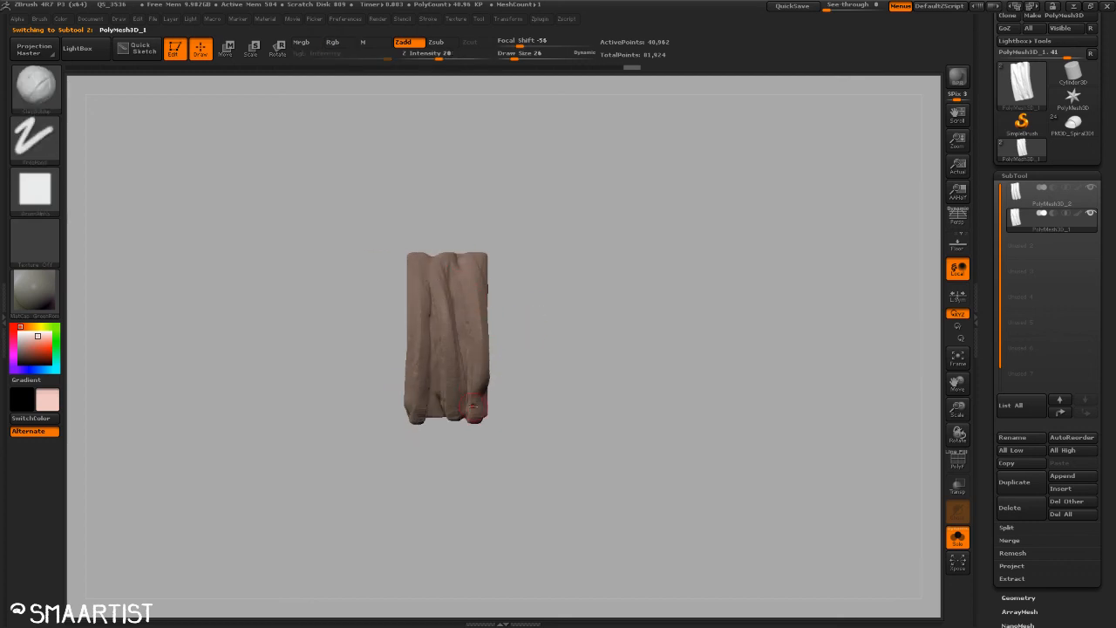
drag(472, 406, 473, 415)
drag(501, 345, 548, 339)
drag(456, 304, 475, 389)
mouse_move(559, 377)
mouse_down()
mouse_move(537, 381)
mouse_move(560, 375)
mouse_move(498, 355)
mouse_move(475, 296)
mouse_up()
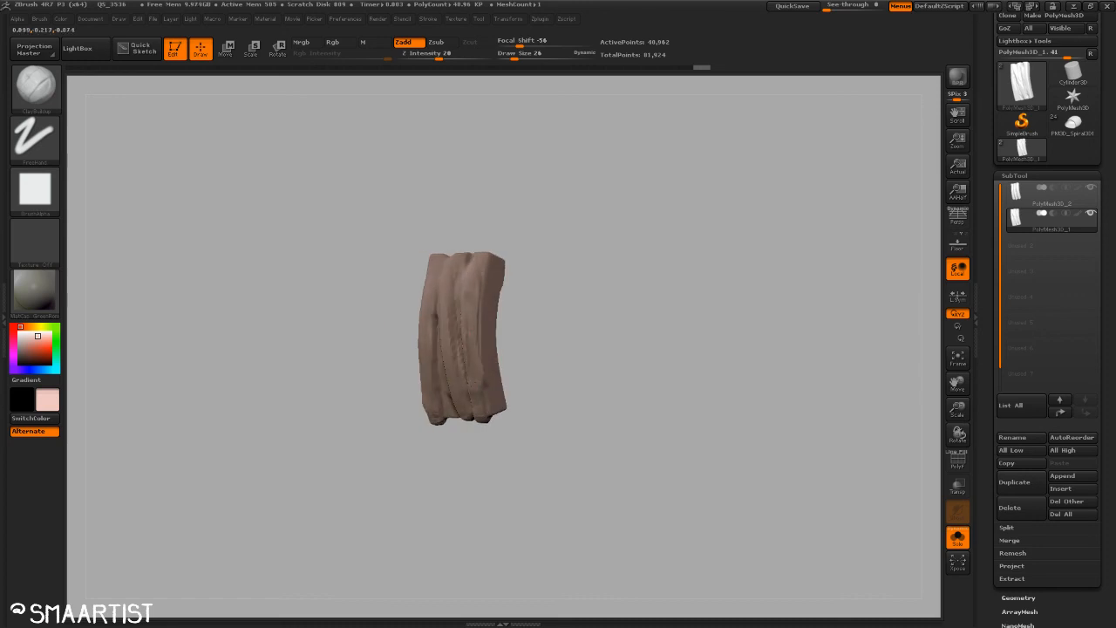
mouse_move(551, 418)
mouse_down()
mouse_move(517, 373)
mouse_move(475, 393)
mouse_move(478, 406)
mouse_up()
drag(491, 427, 512, 400)
mouse_move(444, 318)
mouse_down()
mouse_move(434, 323)
mouse_move(473, 375)
mouse_up()
Step: Examine the PolyMesh3D_1 and PolyMesh3D_2 planks alternately from a distance to compare their silhouettes and grain
ctrl+right_drag(541, 405, 510, 353)
shift+drag(510, 354, 541, 341)
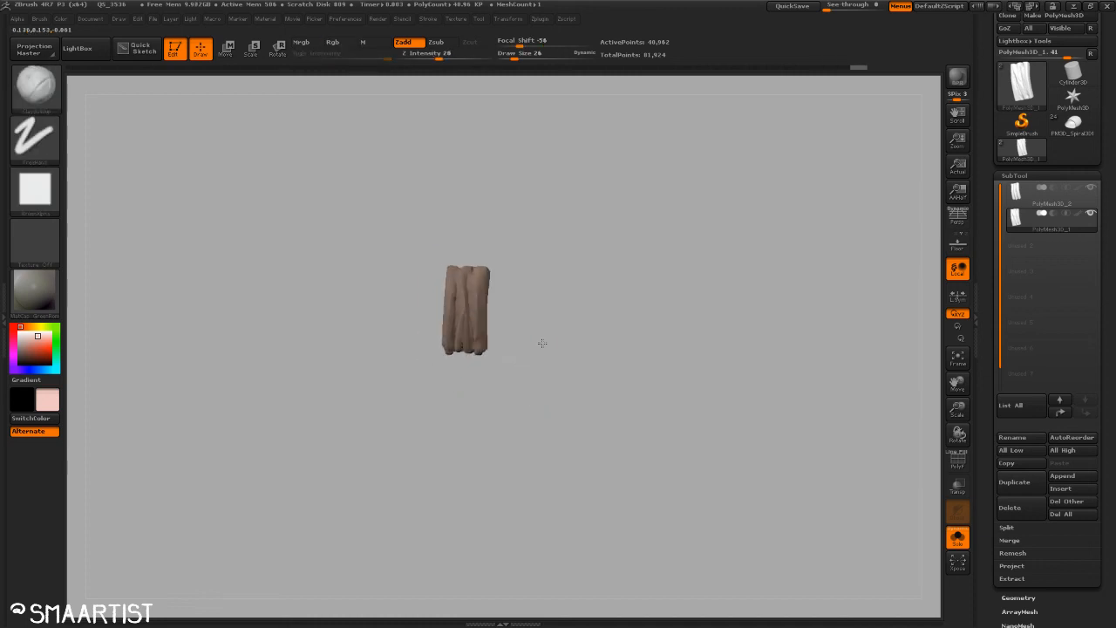
click(1025, 195)
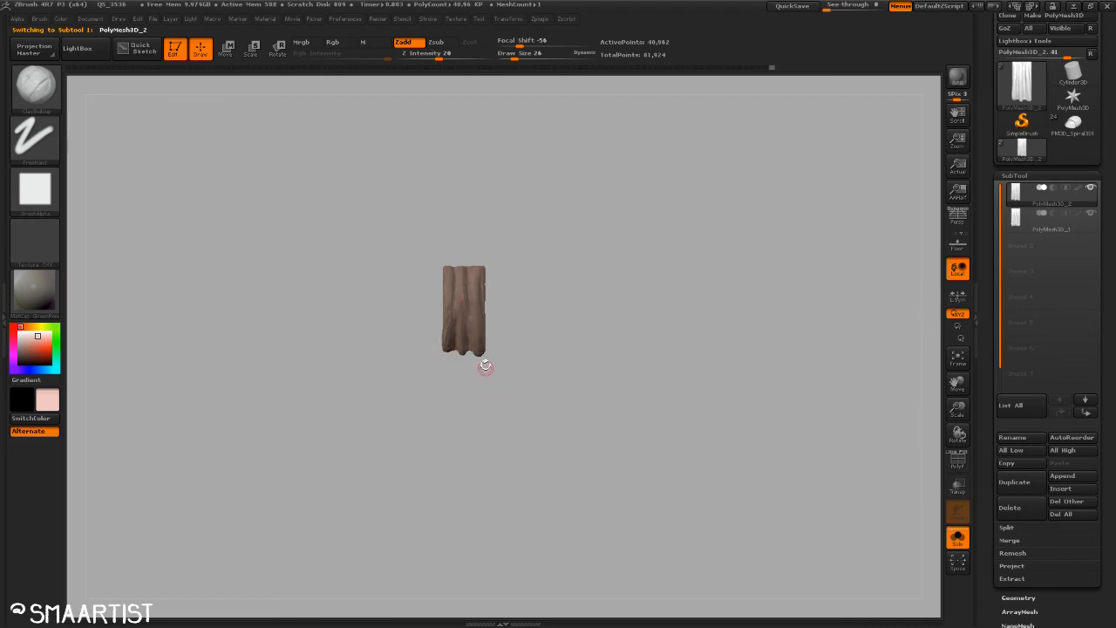
key(shift)
key(ctrl)
mouse_move(525, 331)
mouse_down()
mouse_move(558, 329)
mouse_move(515, 332)
mouse_move(531, 335)
mouse_up()
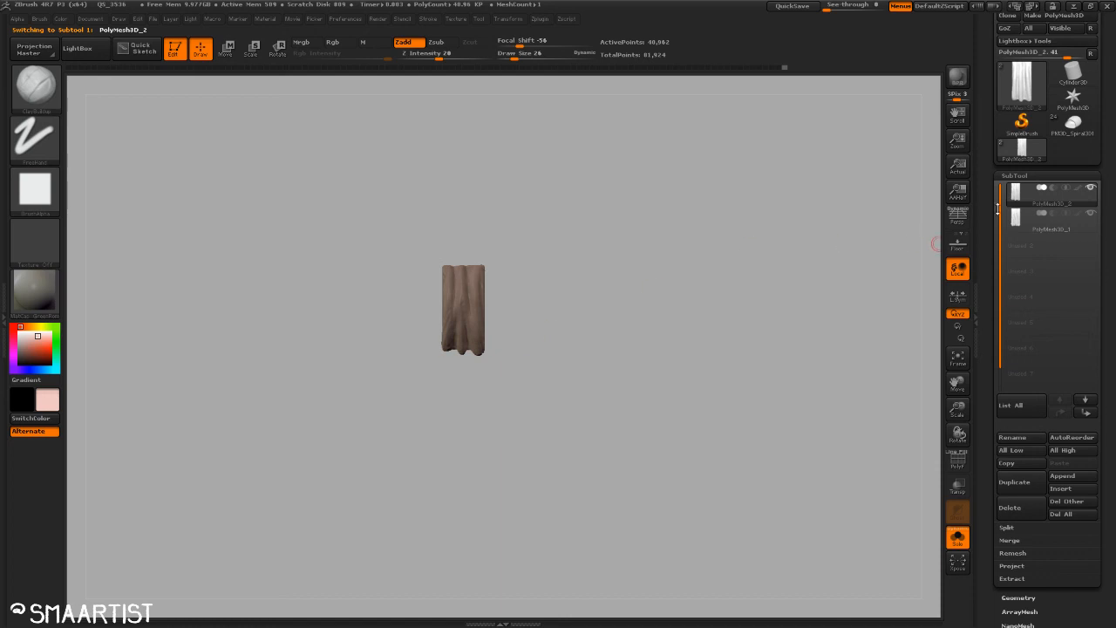
click(1024, 224)
key(shift)
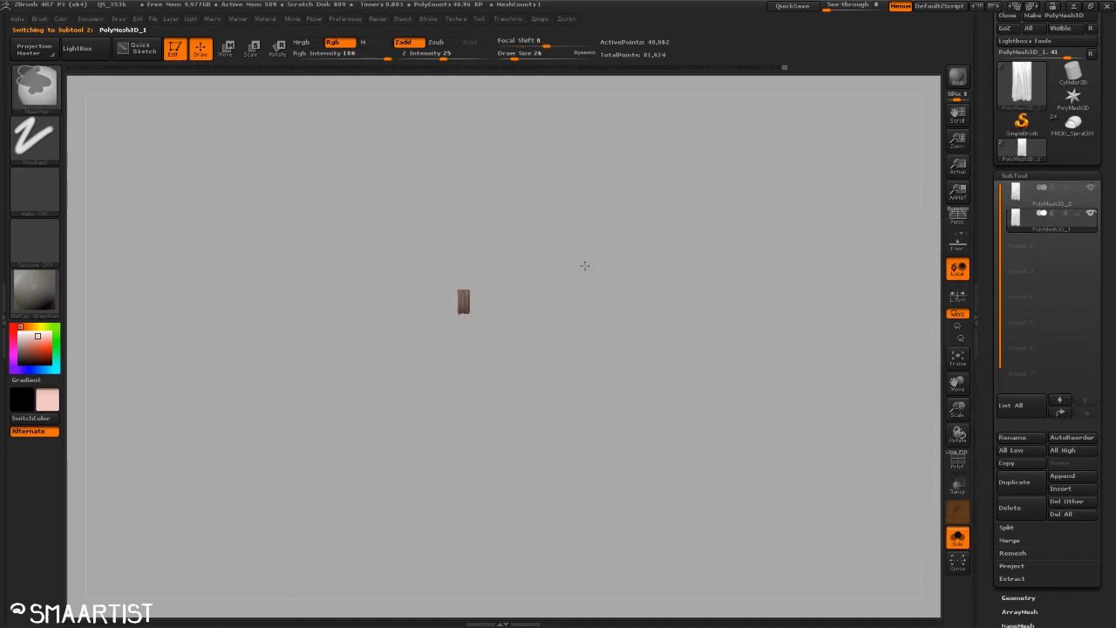
click(1020, 198)
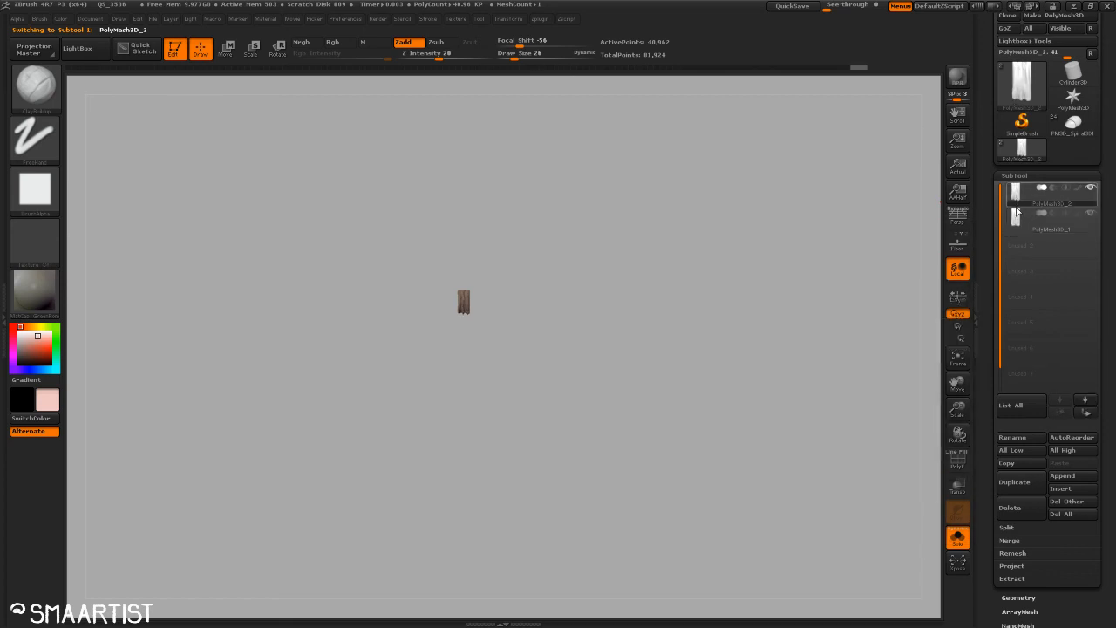
mouse_move(569, 341)
ctrl+right_down()
mouse_move(533, 338)
mouse_move(709, 403)
ctrl+right_up()
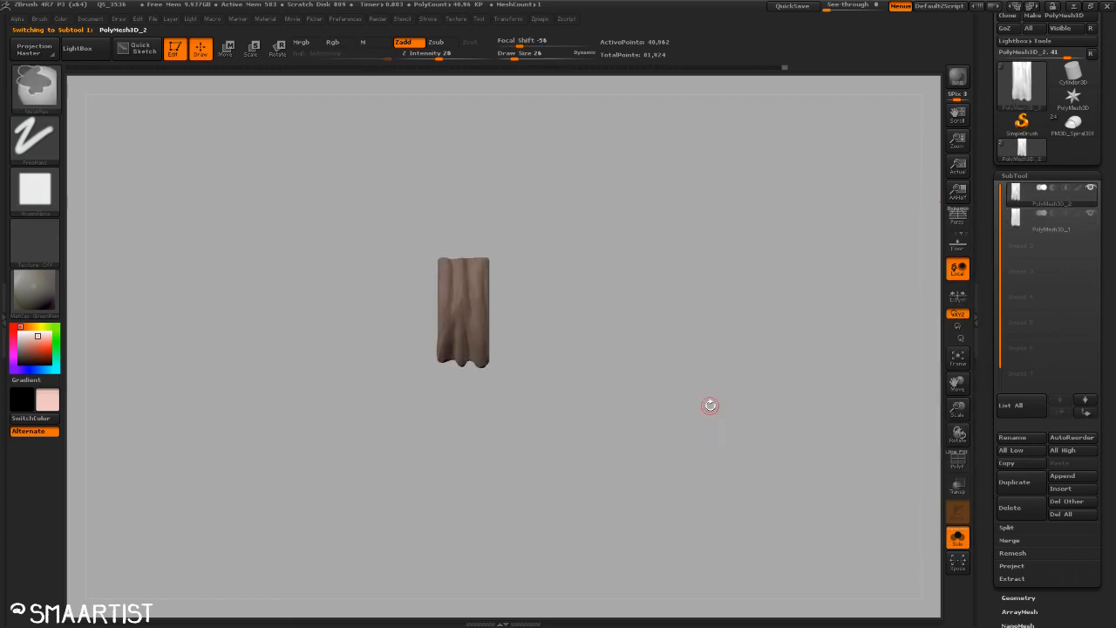
Step: Duplicate the PolyMesh3D_1 plank and build up new lengthwise ridges along the copy's middle with the ClayBuildup brush
click(1022, 227)
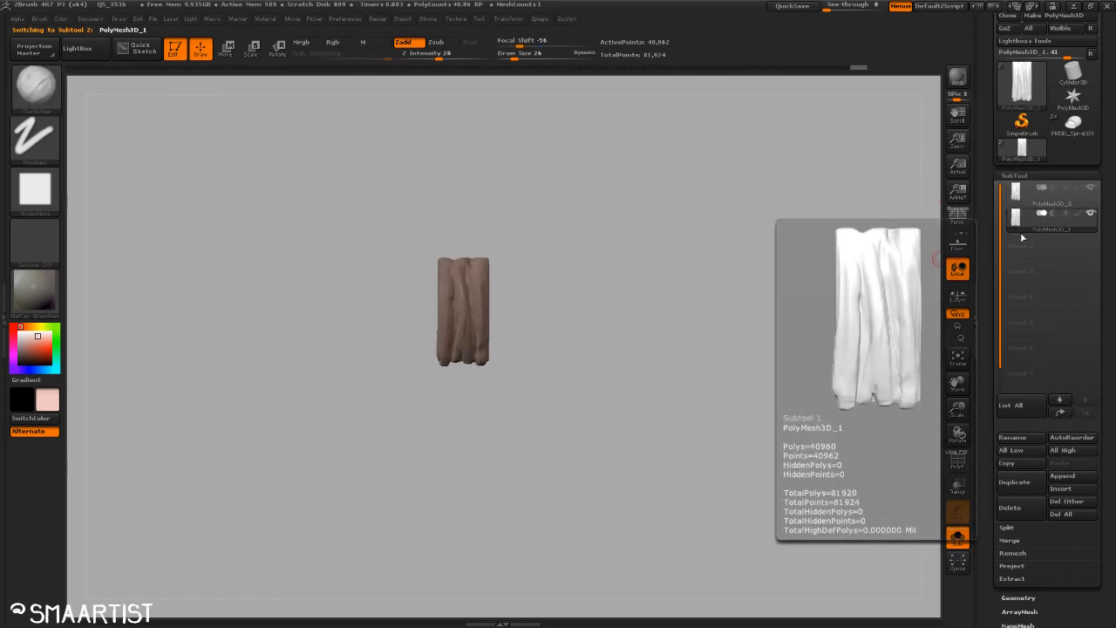
key(ctrl+shift+d)
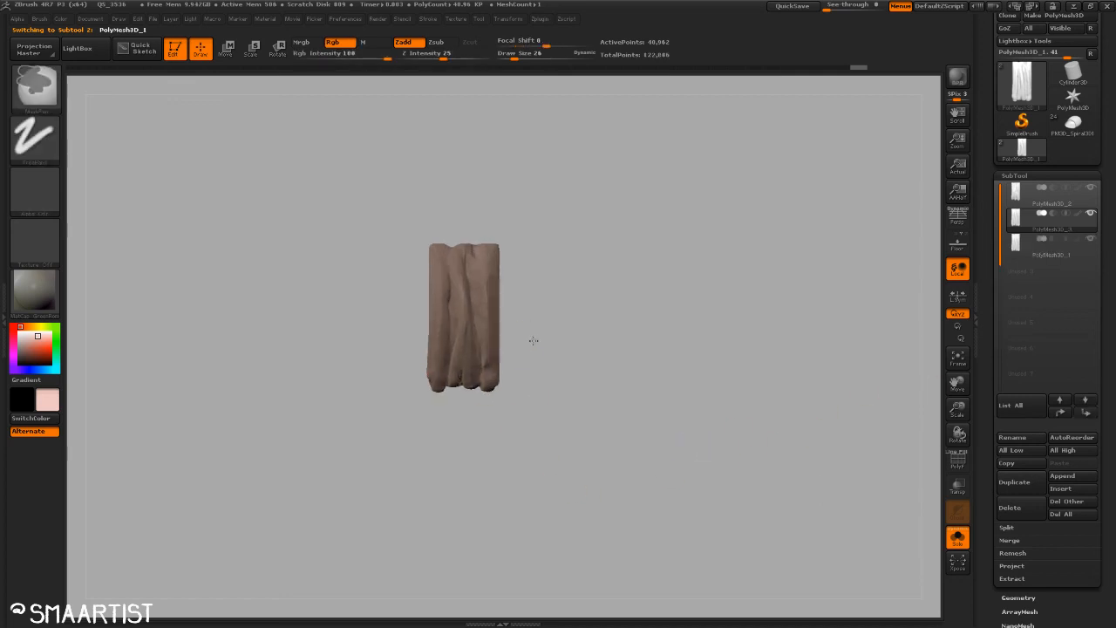
ctrl+right_drag(530, 339, 541, 378)
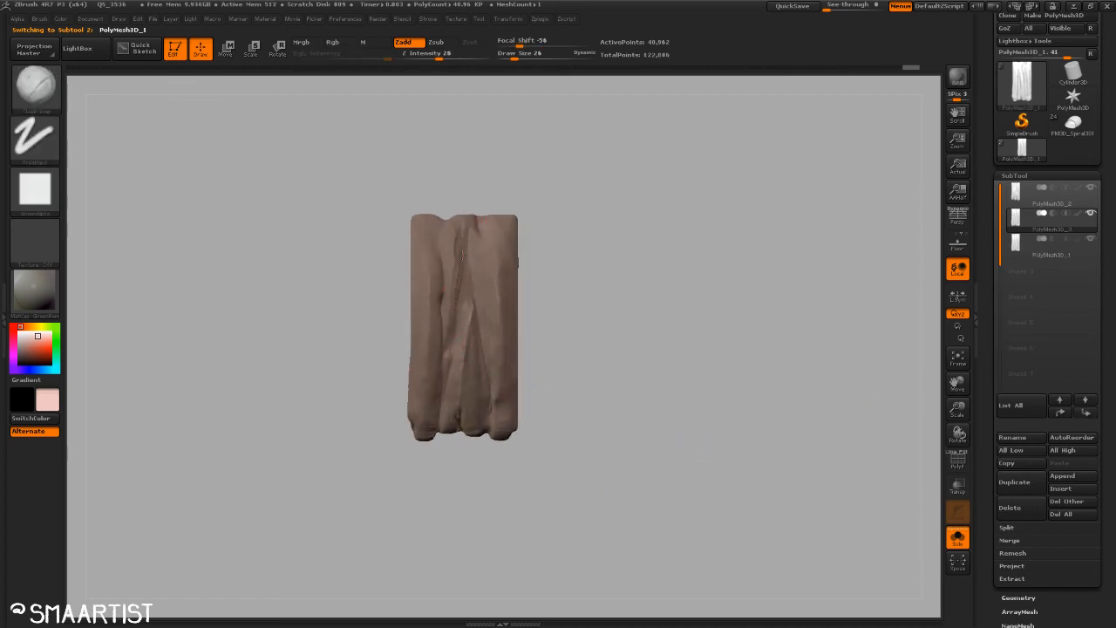
key(shift)
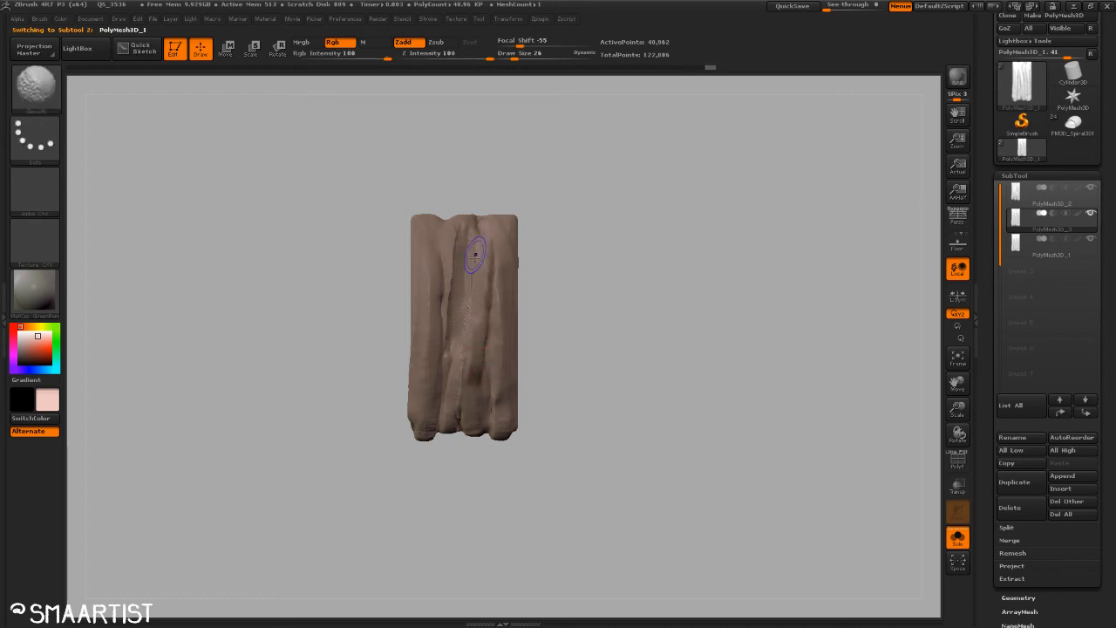
Step: Build up slanted ridges along both sides of the duplicated plank and smooth the clay strokes
drag(430, 265, 422, 357)
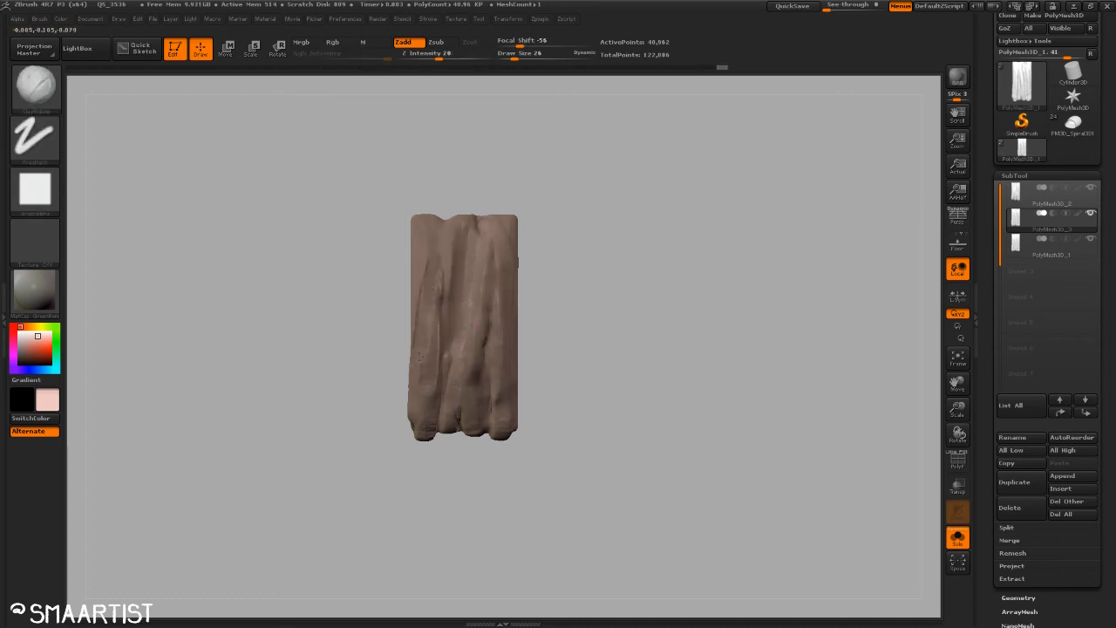
drag(426, 317, 419, 377)
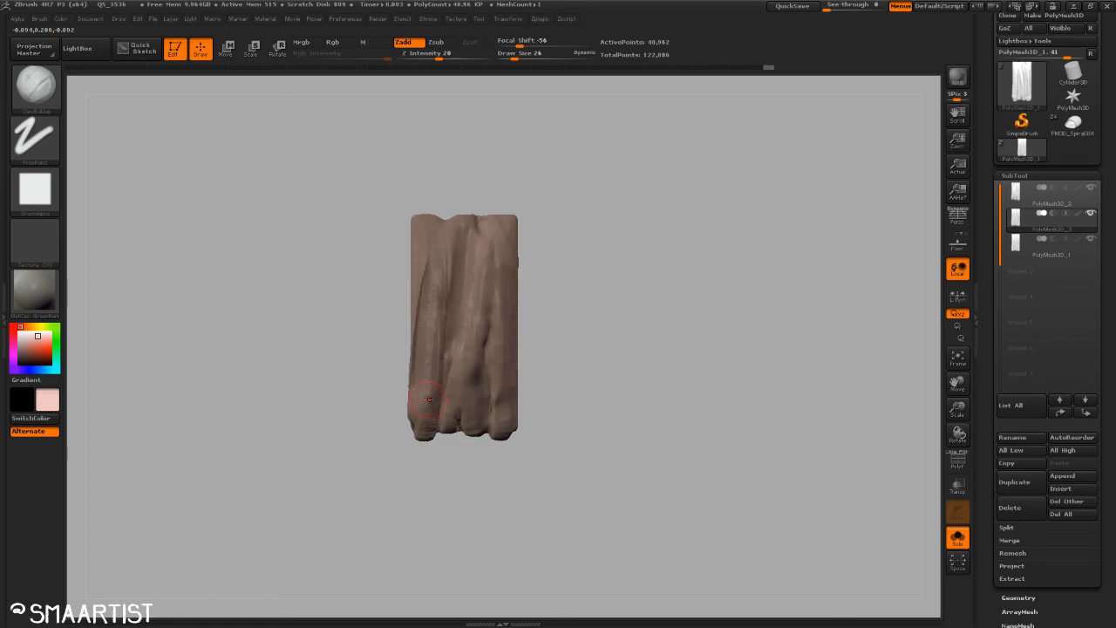
drag(490, 231, 472, 391)
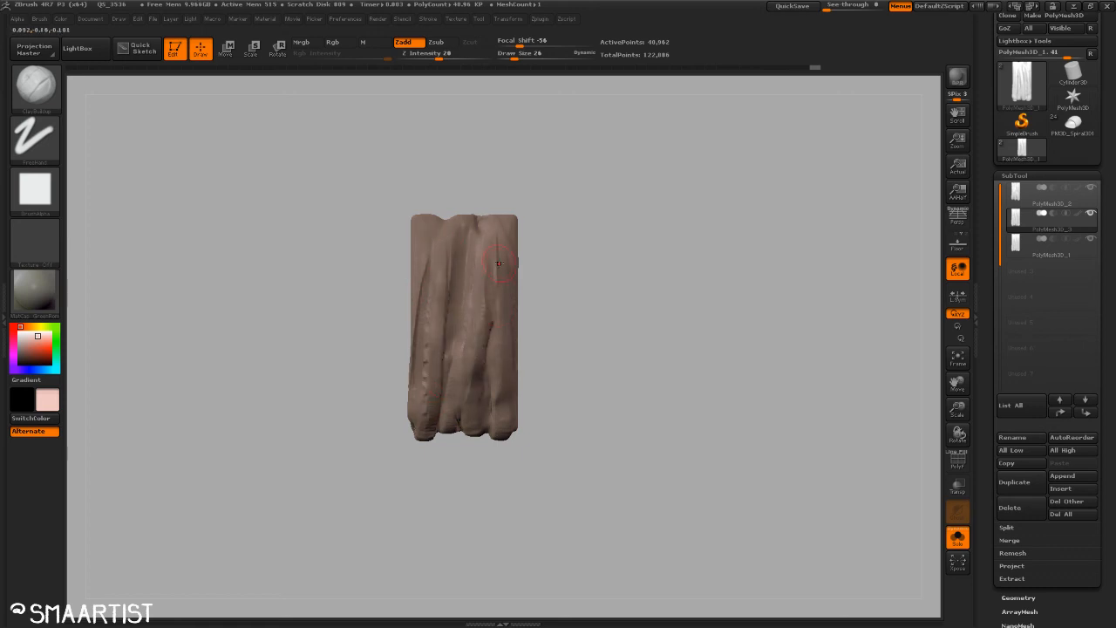
key(shift)
shift+drag(424, 362, 424, 409)
mouse_move(565, 412)
mouse_down()
mouse_move(578, 419)
mouse_move(556, 417)
mouse_up()
shift+drag(433, 267, 423, 410)
Step: Compare the new plank with PolyMesh3D_2, then refine and smooth its ridges toward the upper end
ctrl+right_drag(581, 408, 588, 341)
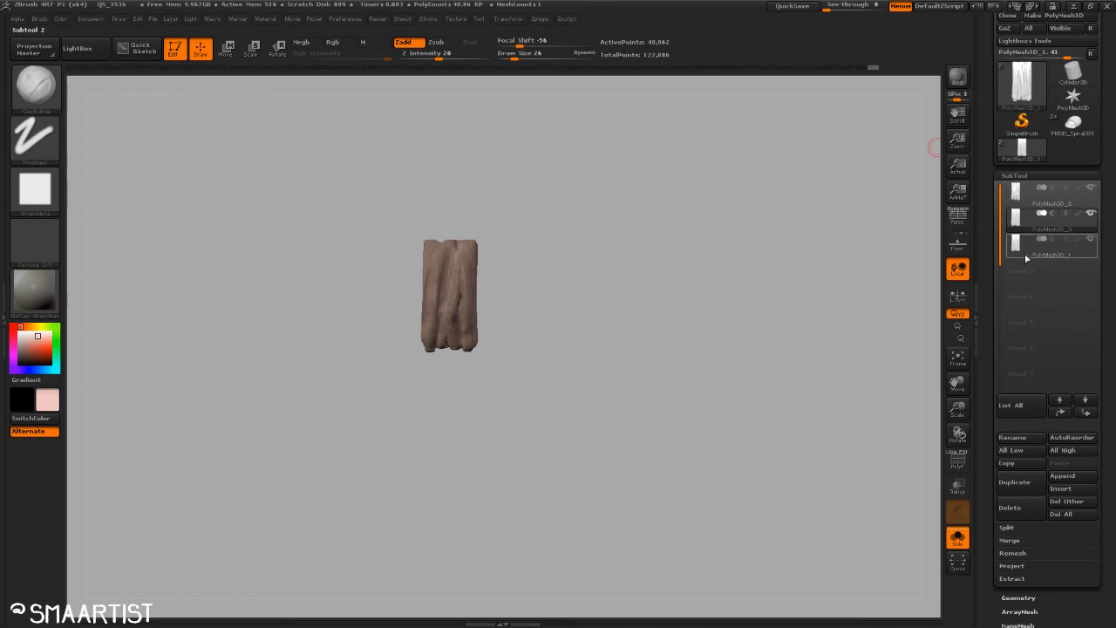
click(1019, 220)
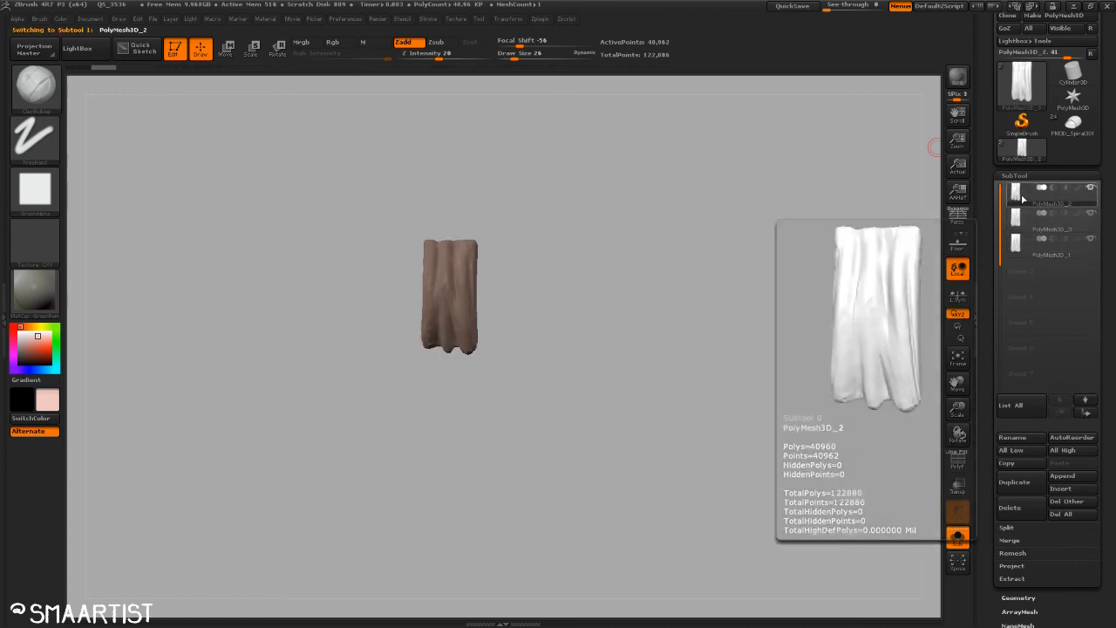
click(1018, 220)
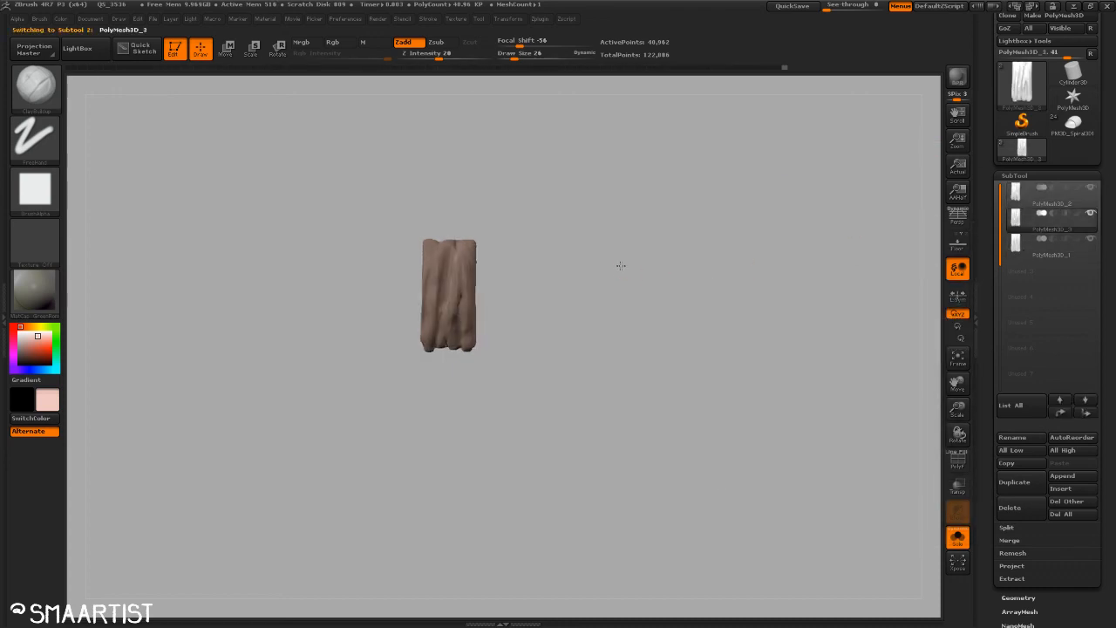
right_drag(621, 293, 617, 319)
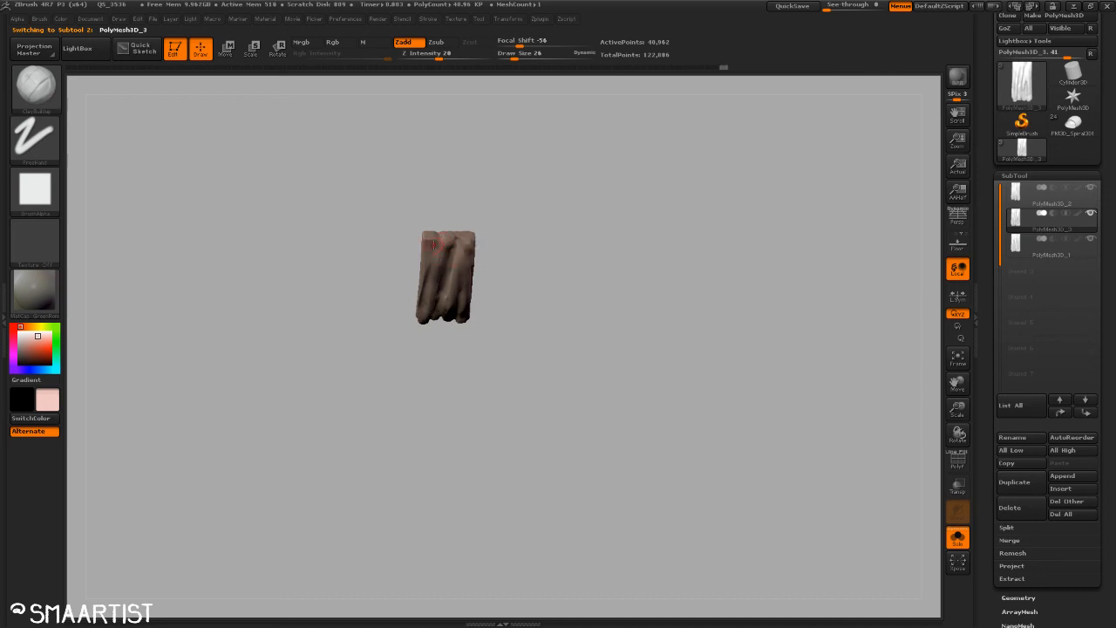
right_drag(543, 320, 513, 292)
mouse_move(441, 315)
shift+mouse_down()
mouse_move(451, 236)
mouse_move(468, 226)
shift+mouse_up()
drag(529, 258, 496, 252)
mouse_move(430, 239)
shift+mouse_down()
mouse_move(588, 274)
mouse_move(543, 247)
mouse_move(613, 380)
mouse_move(645, 373)
mouse_move(614, 328)
mouse_move(593, 346)
mouse_move(614, 391)
shift+mouse_up()
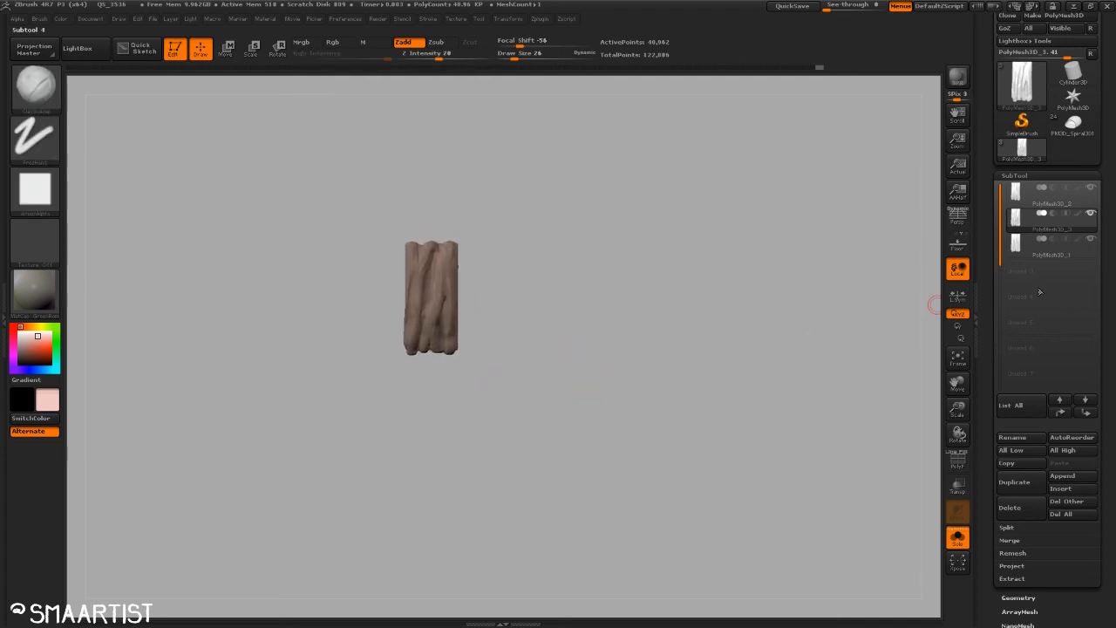
Step: Rename the PolyMesh3D_2 subtool as 01
click(1017, 251)
click(1016, 202)
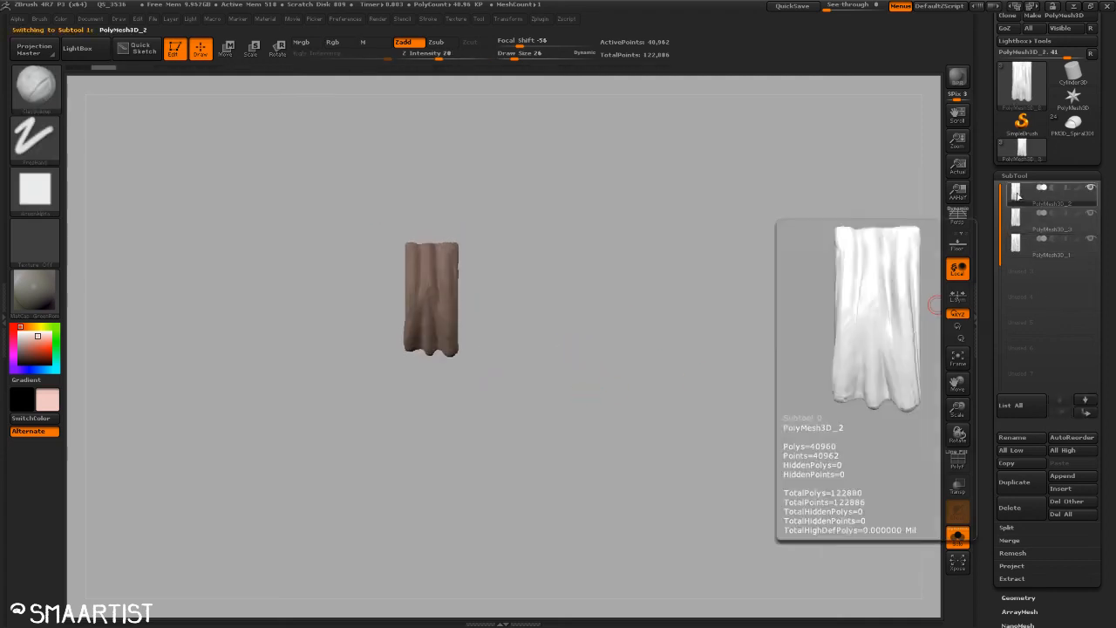
click(1030, 439)
key(Return)
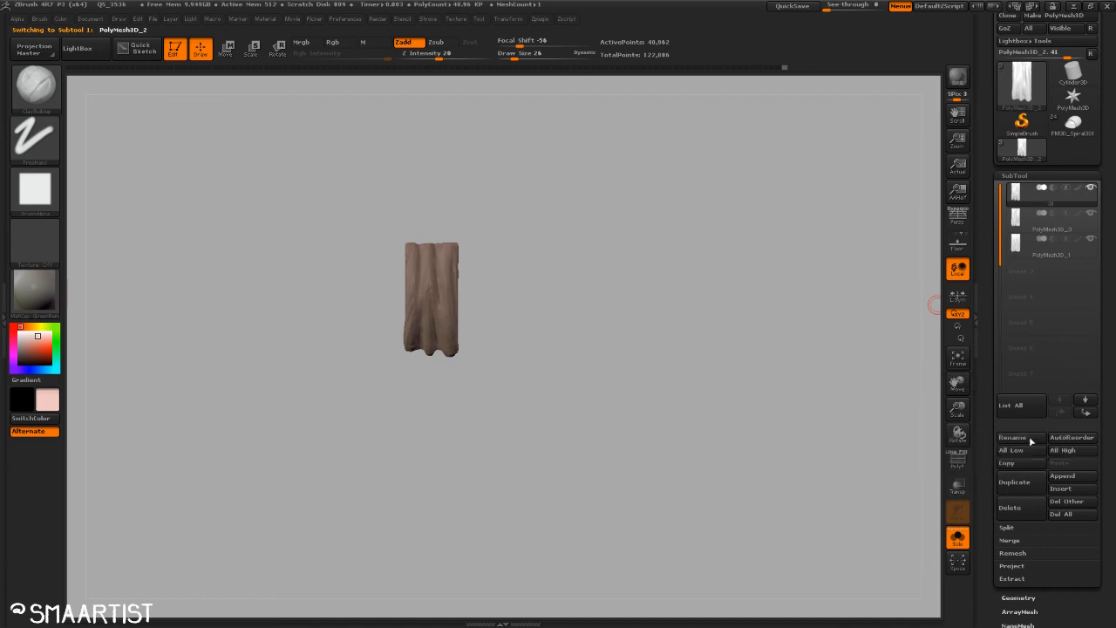
Step: Rename the PolyMesh3D_3 subtool as 02
click(1022, 221)
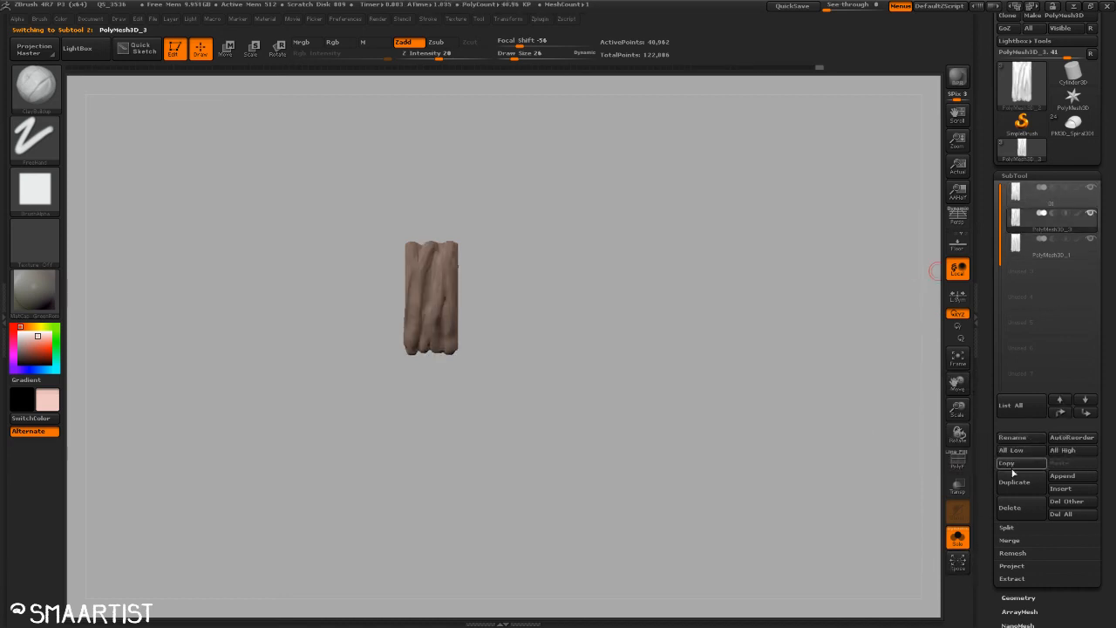
click(1012, 437)
text(0)
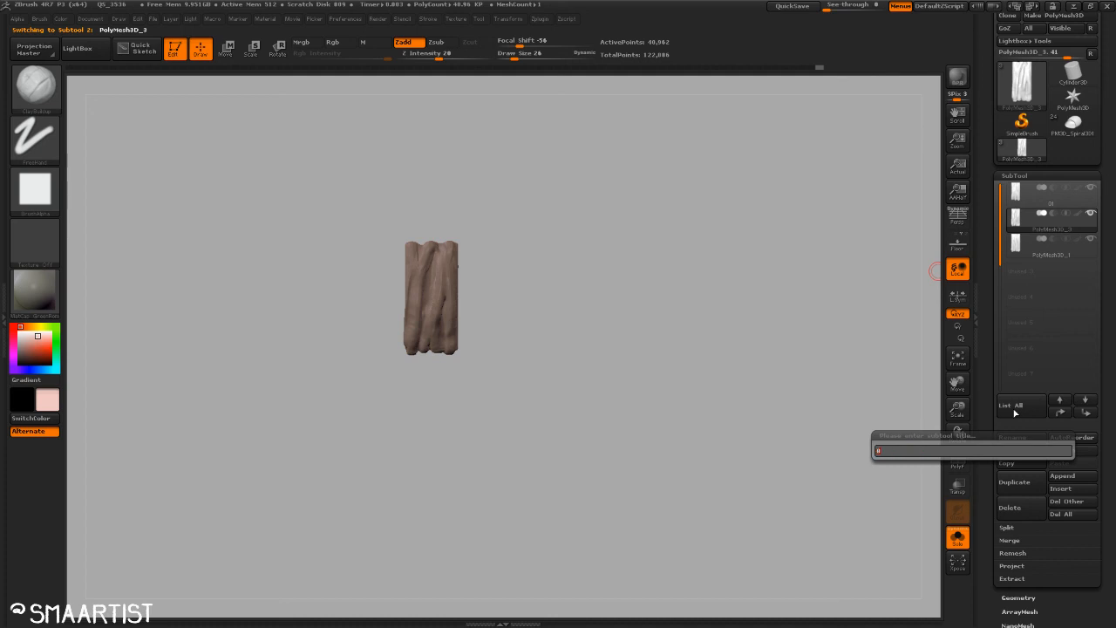
text(2)
key(Return)
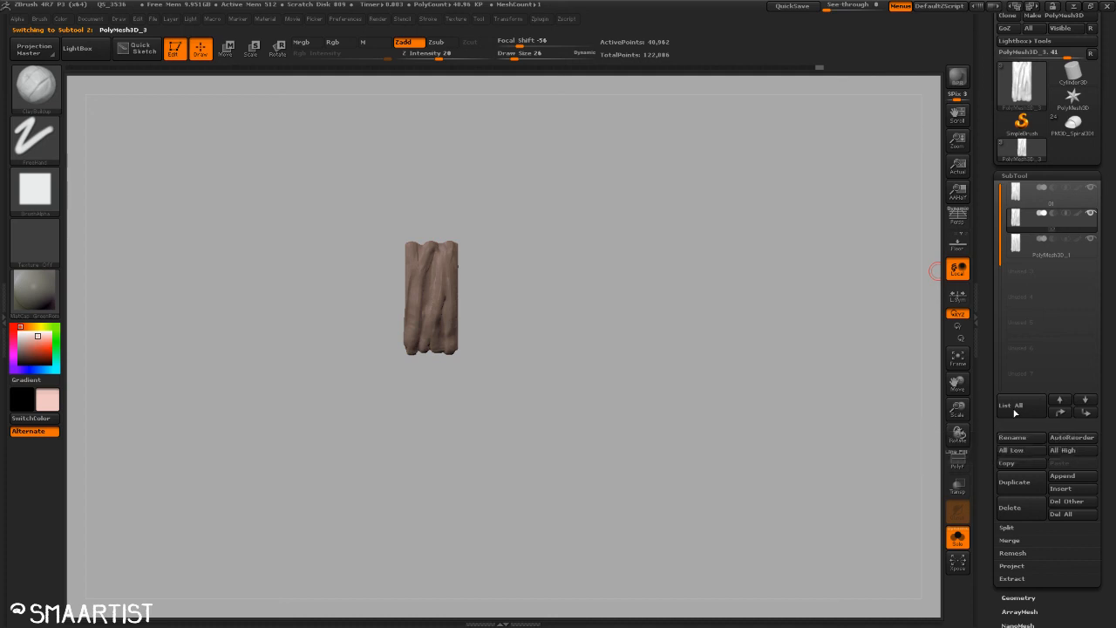
Step: Rename the PolyMesh3D_1 subtool as 03
click(1022, 252)
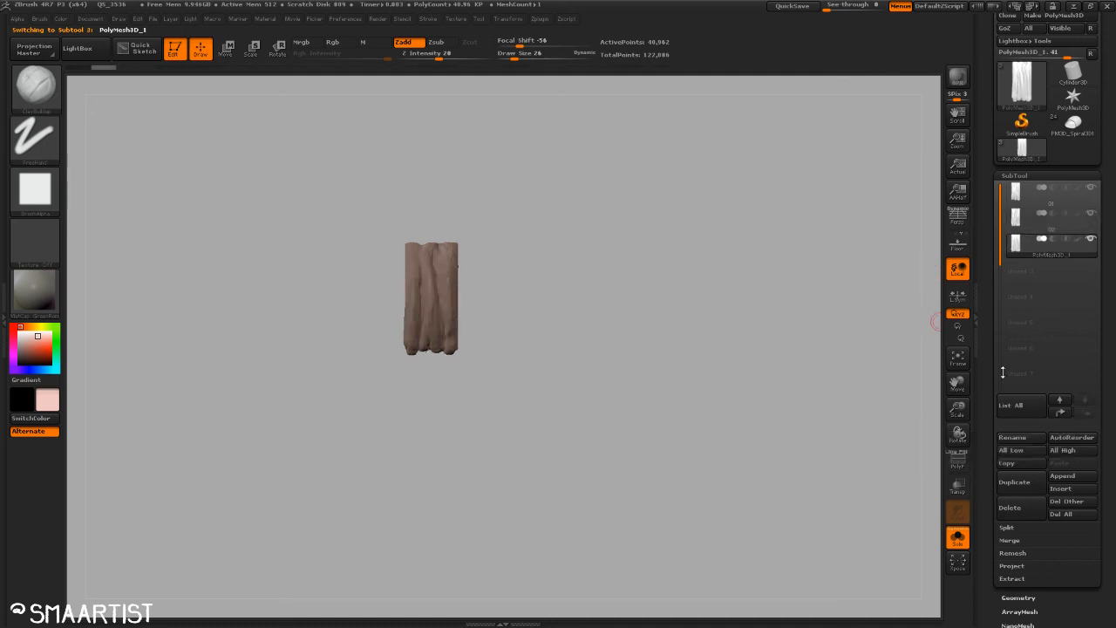
click(1016, 438)
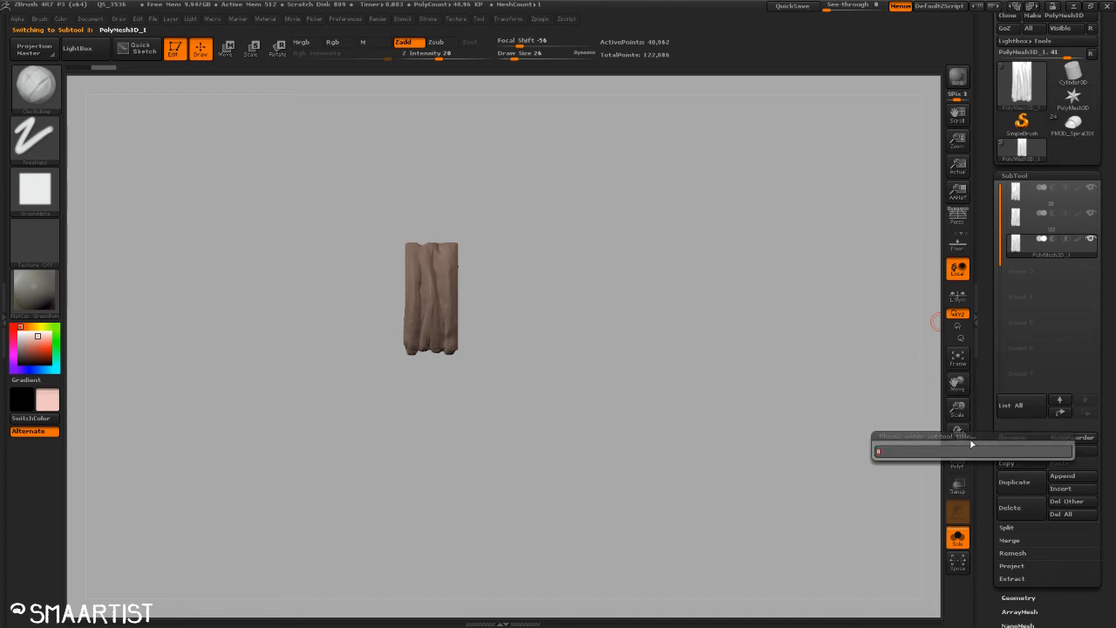
text(03)
key(Return)
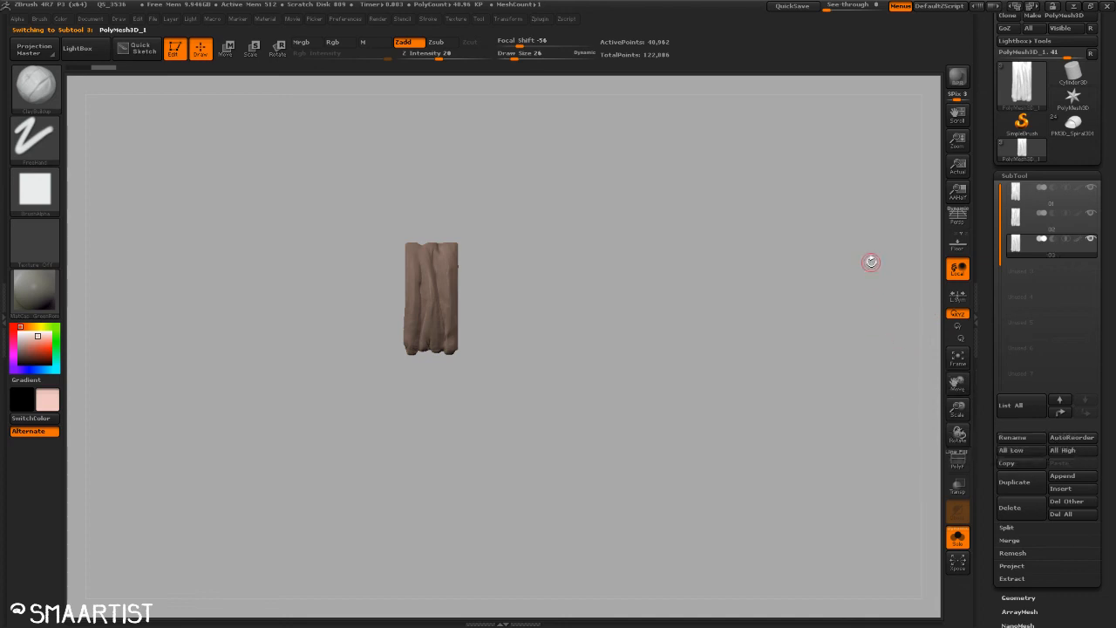
Step: Set up the Move brush for the 03 plank with a focal shift of 33 and a draw size of 89
drag(627, 369, 439, 340)
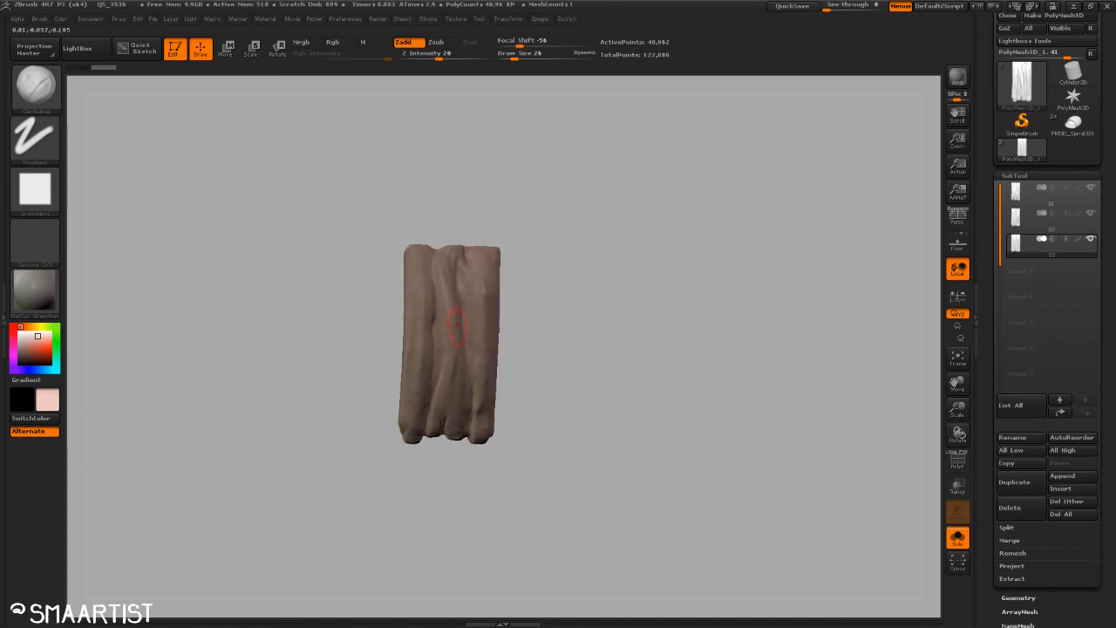
key(bracketright)
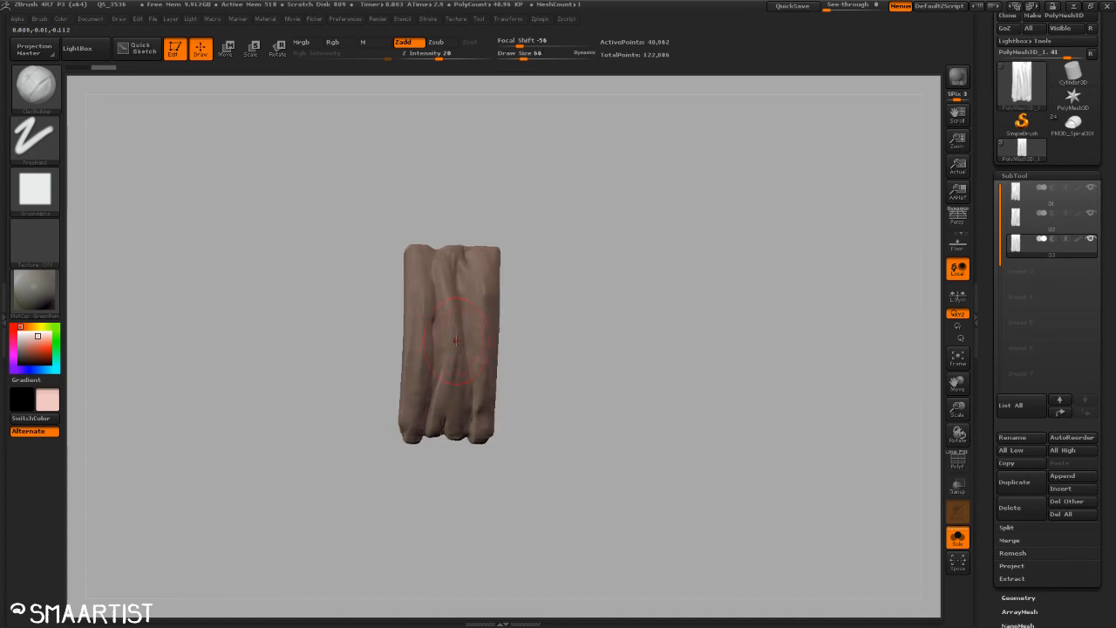
key(b)
key(m)
key(v)
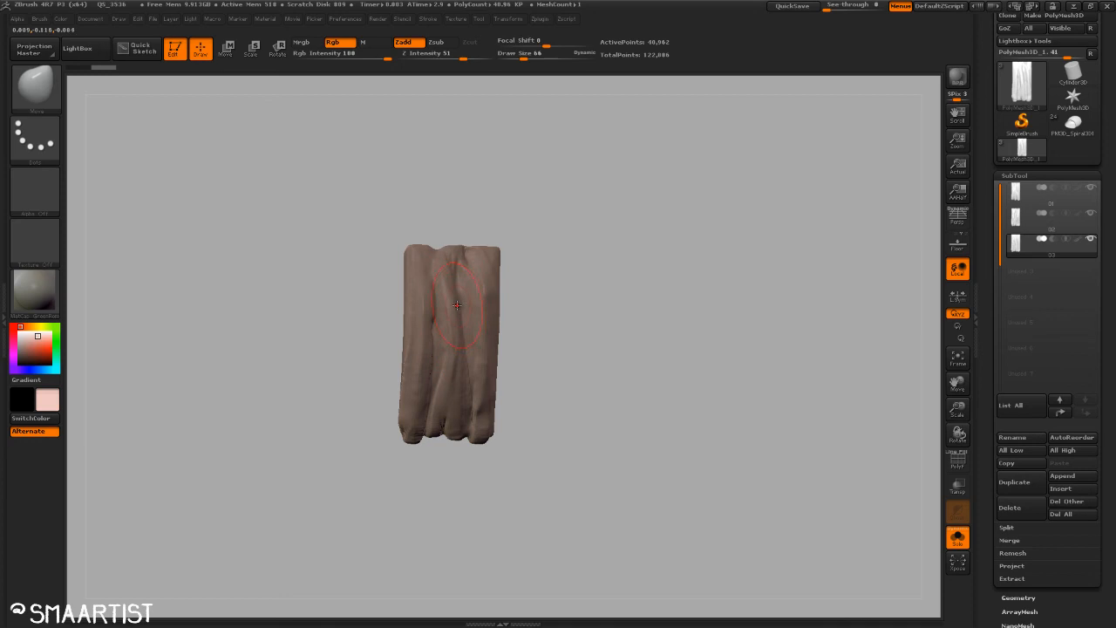
mouse_move(548, 41)
mouse_down()
mouse_move(538, 41)
mouse_move(563, 41)
mouse_up()
drag(579, 248, 498, 267)
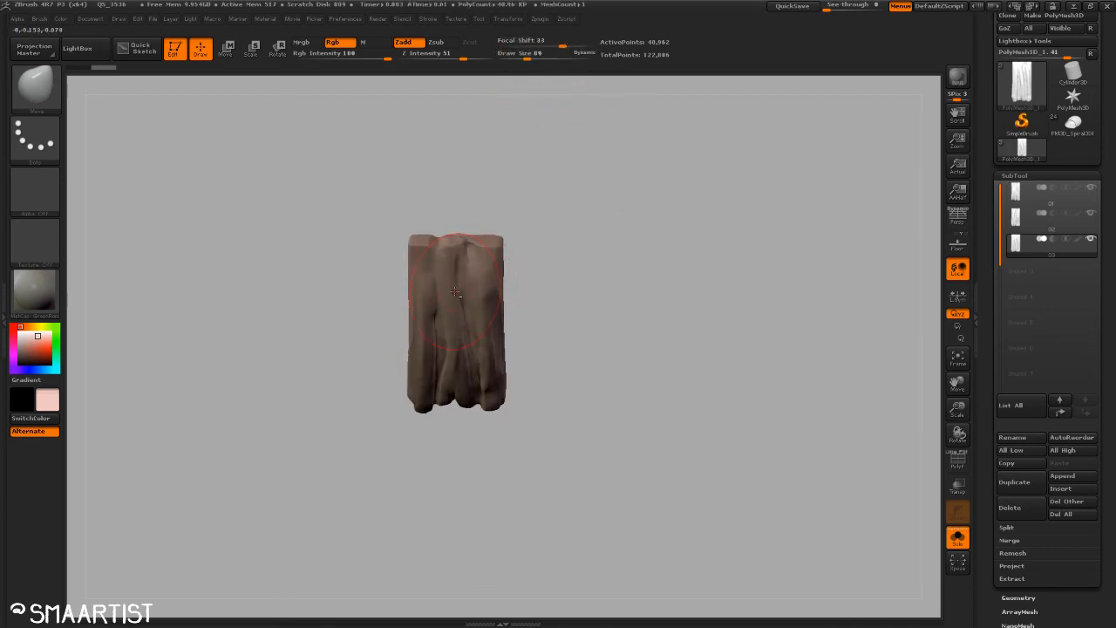
Step: Adjust the curvature and side edges of the 03 plank with the Move brush from several angles
drag(599, 282, 605, 364)
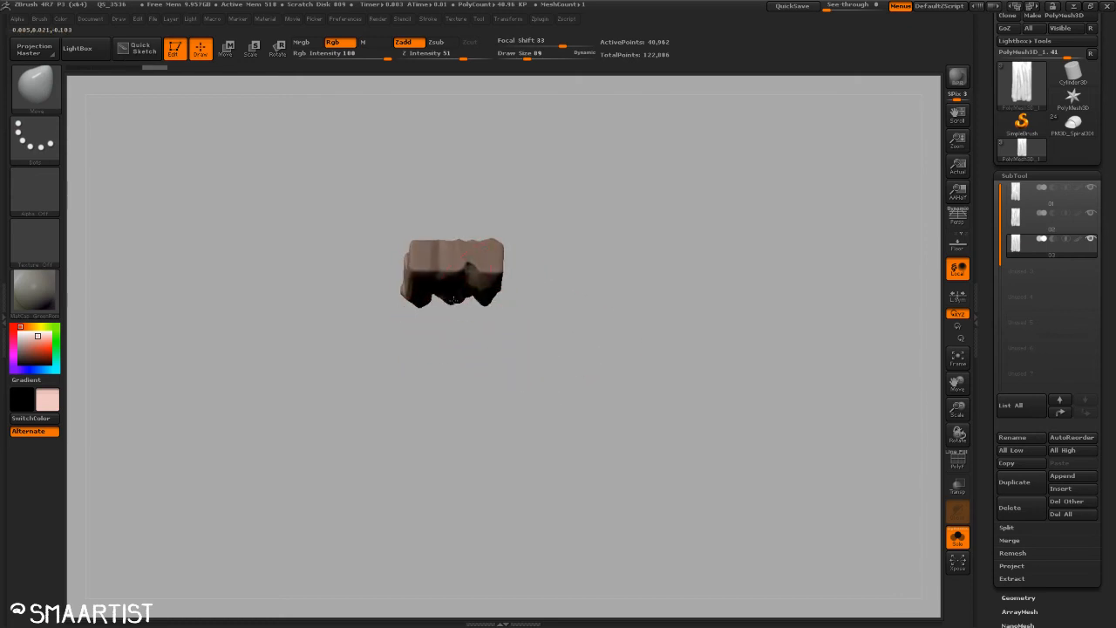
drag(464, 384, 469, 252)
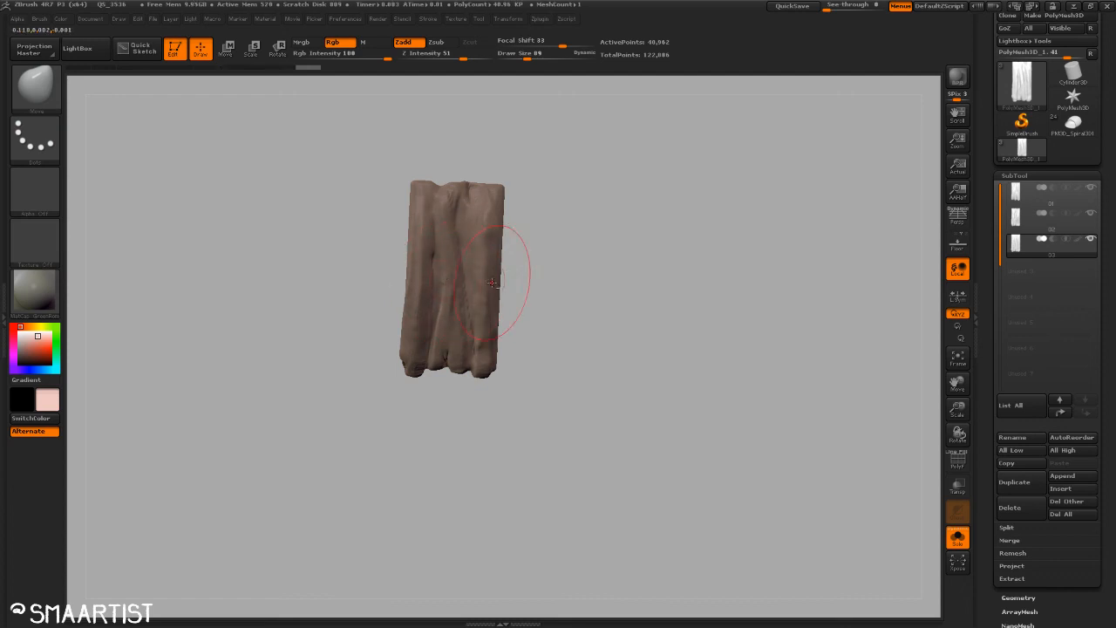
mouse_move(511, 274)
mouse_down()
mouse_move(582, 353)
mouse_move(430, 271)
mouse_up()
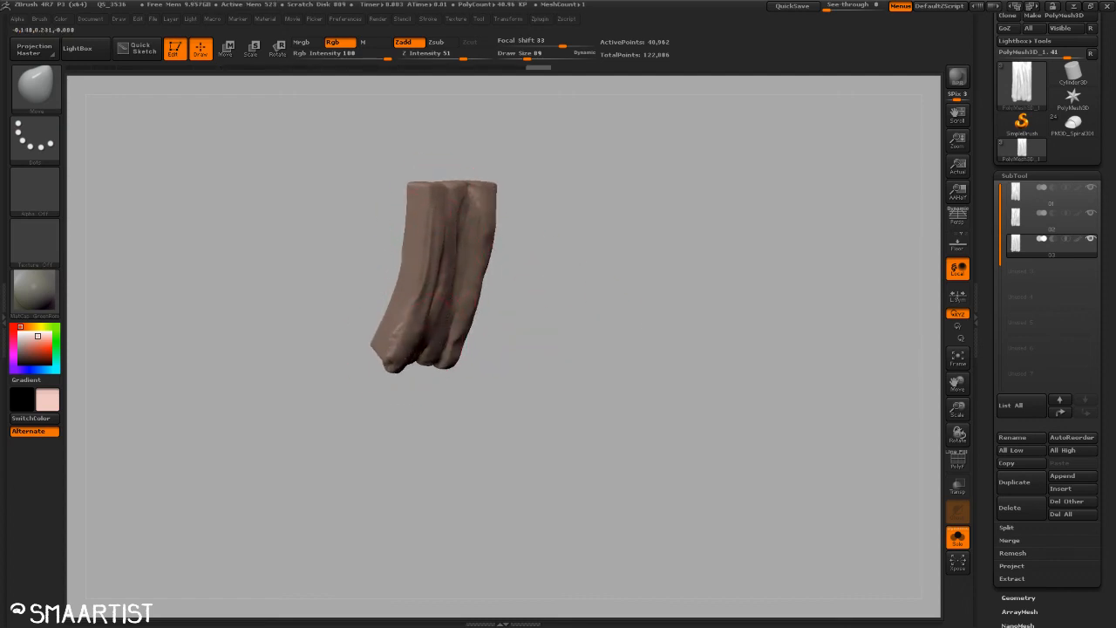
mouse_move(590, 369)
mouse_down()
mouse_move(573, 344)
mouse_move(504, 349)
mouse_up()
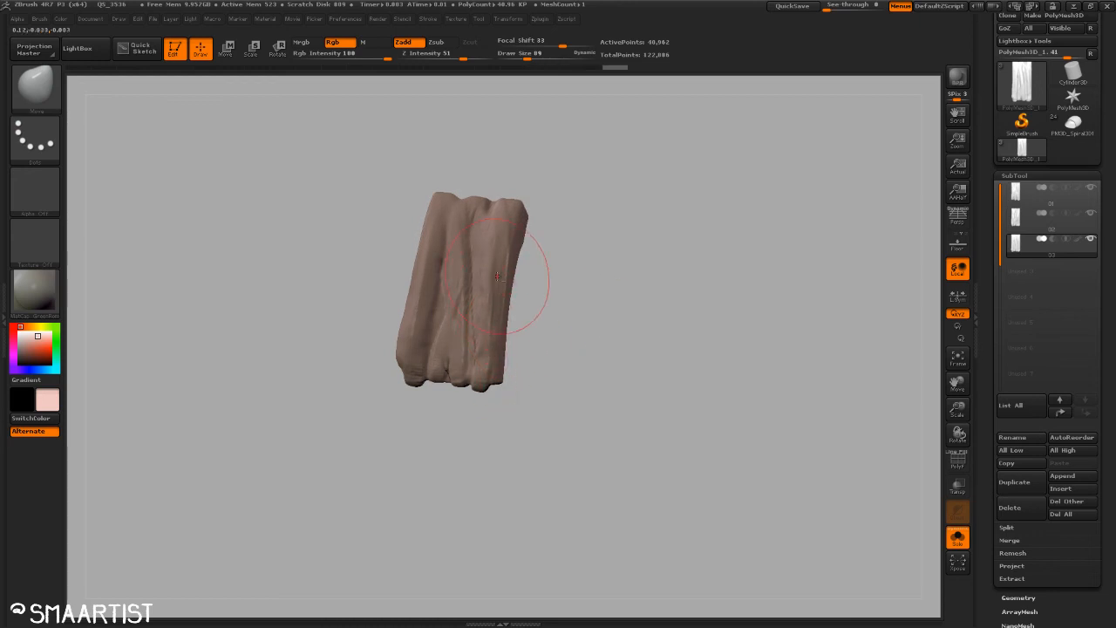
drag(549, 279, 619, 387)
mouse_move(517, 258)
mouse_down()
mouse_move(468, 278)
mouse_move(531, 334)
mouse_move(568, 336)
mouse_move(549, 334)
mouse_move(566, 322)
mouse_move(618, 397)
mouse_move(601, 406)
mouse_move(610, 480)
mouse_move(615, 451)
mouse_move(669, 369)
mouse_move(643, 368)
mouse_move(650, 319)
mouse_up()
Step: Switch to the 01 plank and adjust its curved side profile with the Move brush
click(1018, 200)
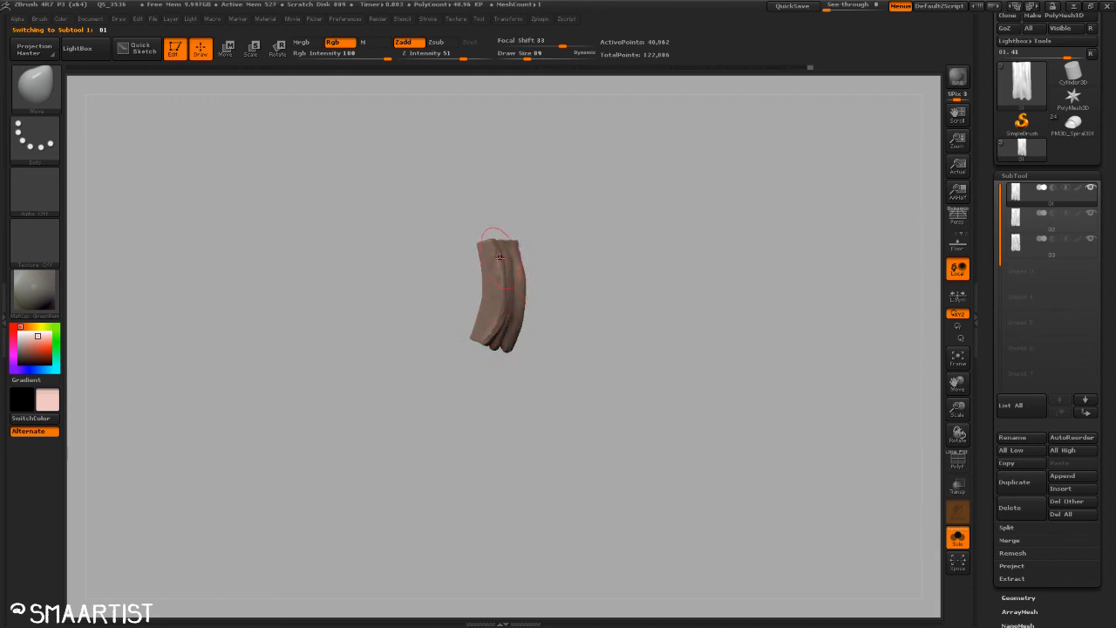
mouse_move(610, 293)
mouse_down()
mouse_move(573, 279)
mouse_move(593, 324)
mouse_move(543, 306)
mouse_up()
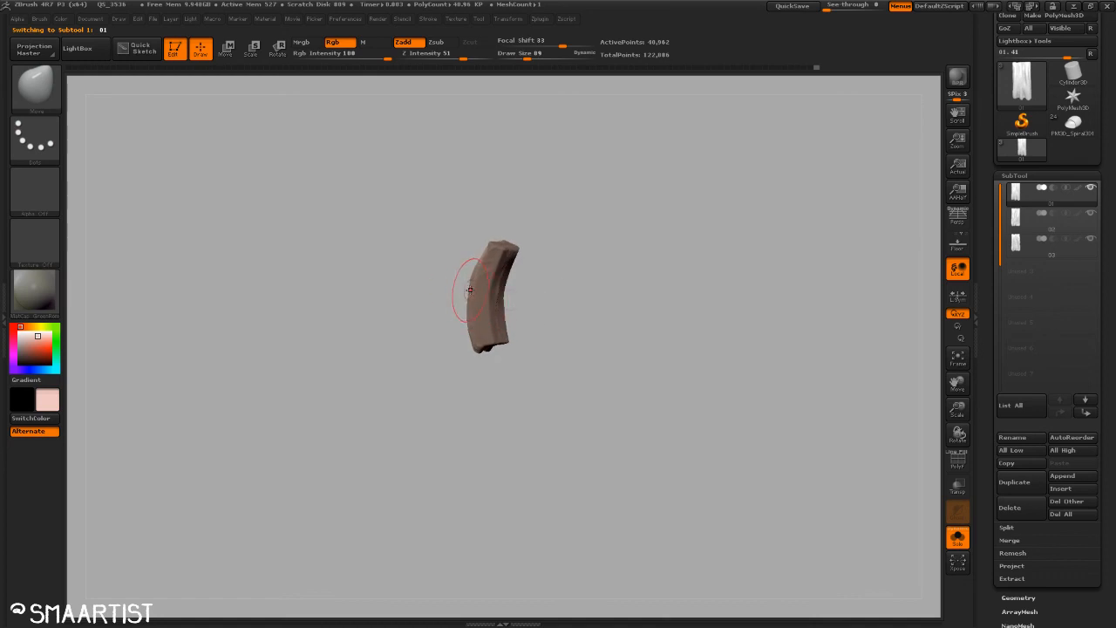
mouse_move(448, 319)
mouse_down()
mouse_move(586, 345)
mouse_move(631, 341)
mouse_up()
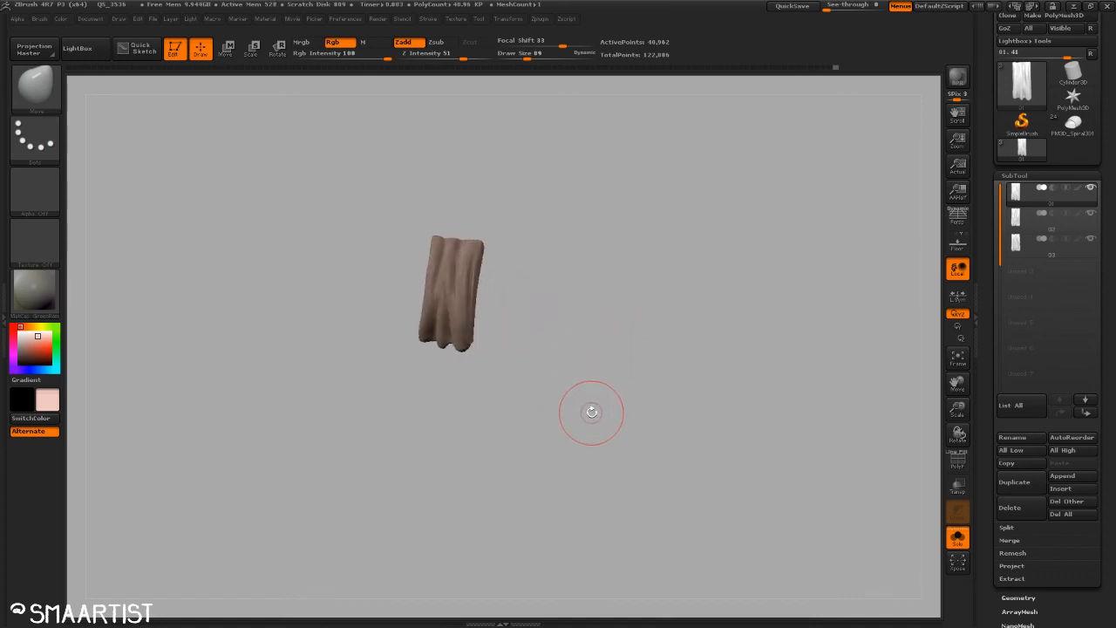
drag(592, 412, 630, 429)
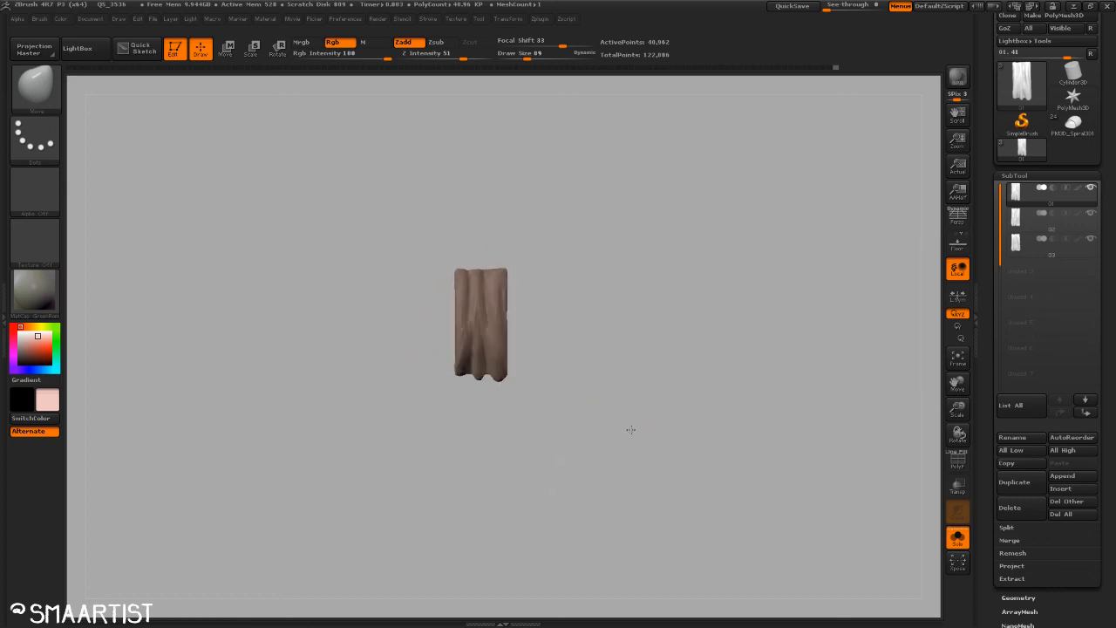
Step: Check the 02 and 03 planks from a distance and duplicate the 03 plank
click(1017, 218)
click(1019, 249)
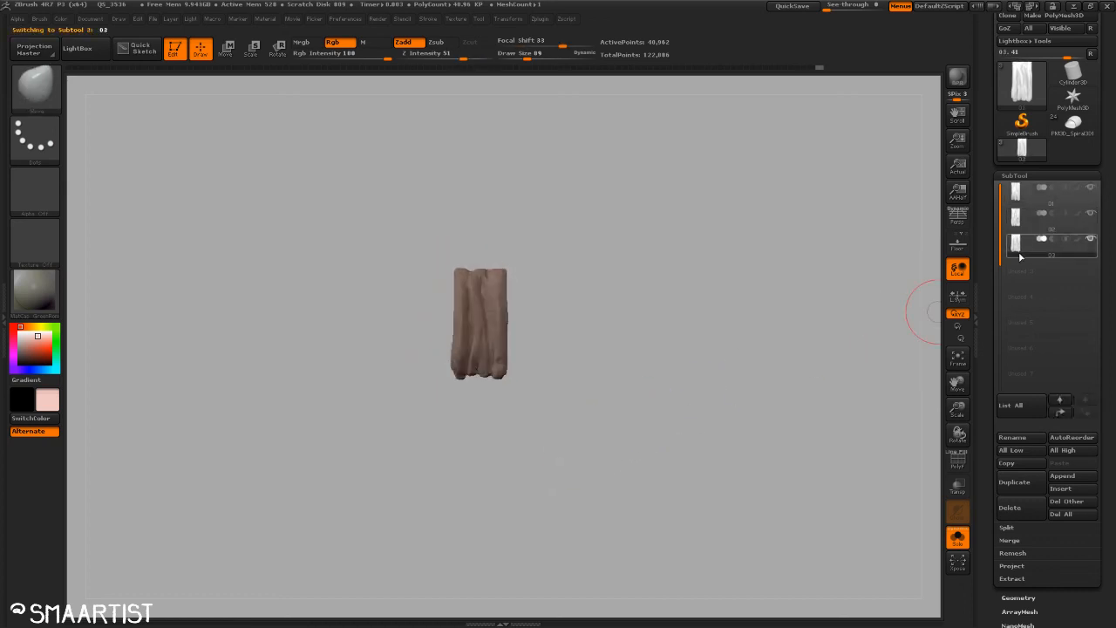
mouse_move(643, 384)
mouse_down()
mouse_move(661, 441)
mouse_move(640, 392)
mouse_move(595, 392)
mouse_move(613, 378)
mouse_up()
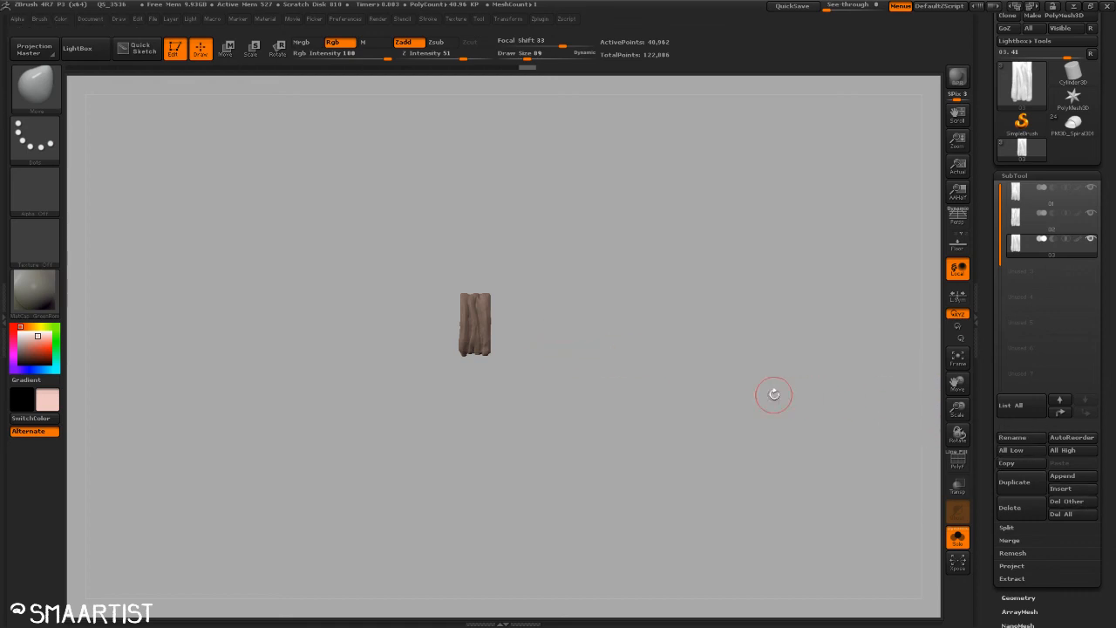
key(ctrl+shift+d)
ctrl+right_drag(556, 295, 602, 347)
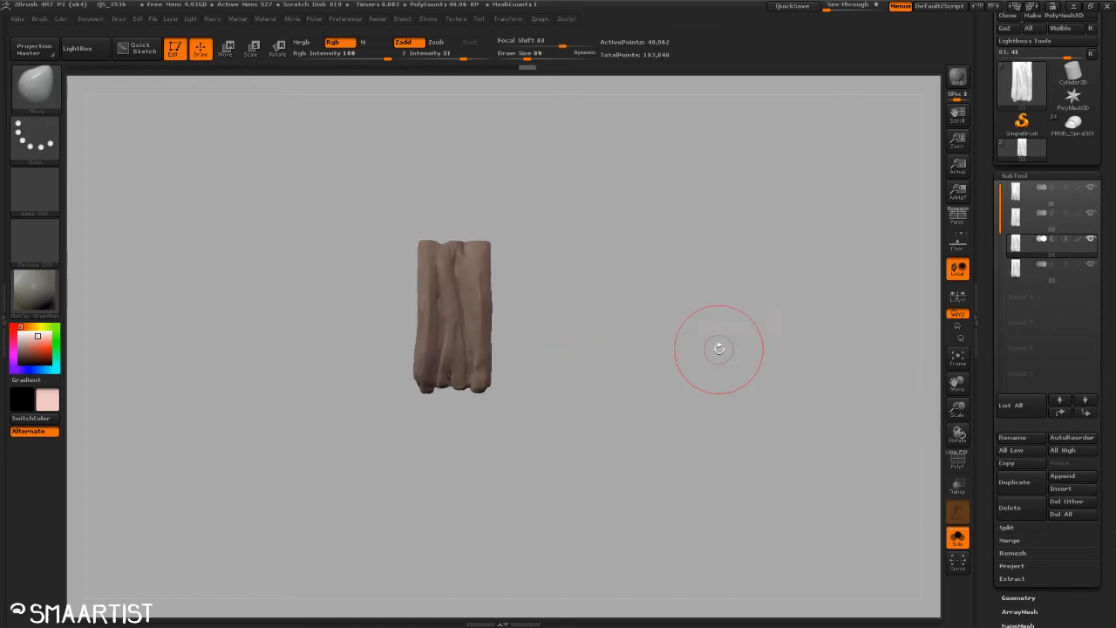
Step: Move the 04 plank below 03 in the subtool order and set up the ClayBuildup brush with draw size 47
click(1087, 412)
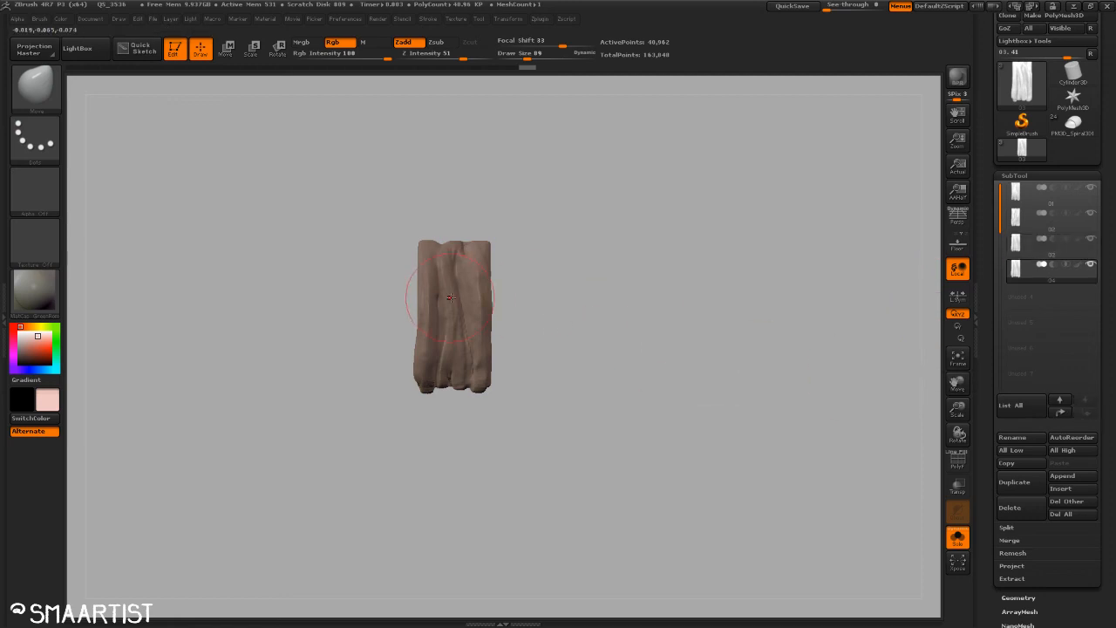
mouse_move(539, 313)
right_down()
mouse_move(559, 379)
mouse_move(604, 400)
mouse_move(568, 384)
mouse_move(553, 349)
right_up()
key(b)
key(c)
key(b)
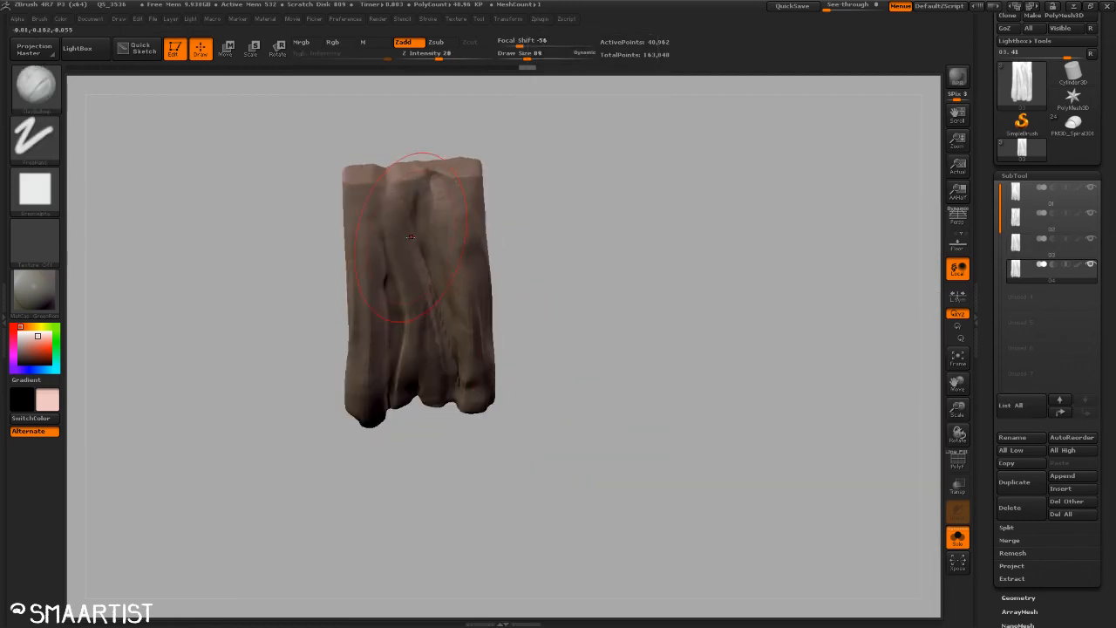
key(s)
drag(411, 237, 452, 272)
Step: Build diagonal grain ridges across the front of the 04 plank with the ClayBuildup brush
mouse_move(599, 297)
right_down()
mouse_move(606, 228)
mouse_move(461, 274)
right_up()
mouse_move(375, 366)
mouse_down()
mouse_move(379, 347)
mouse_move(389, 374)
mouse_up()
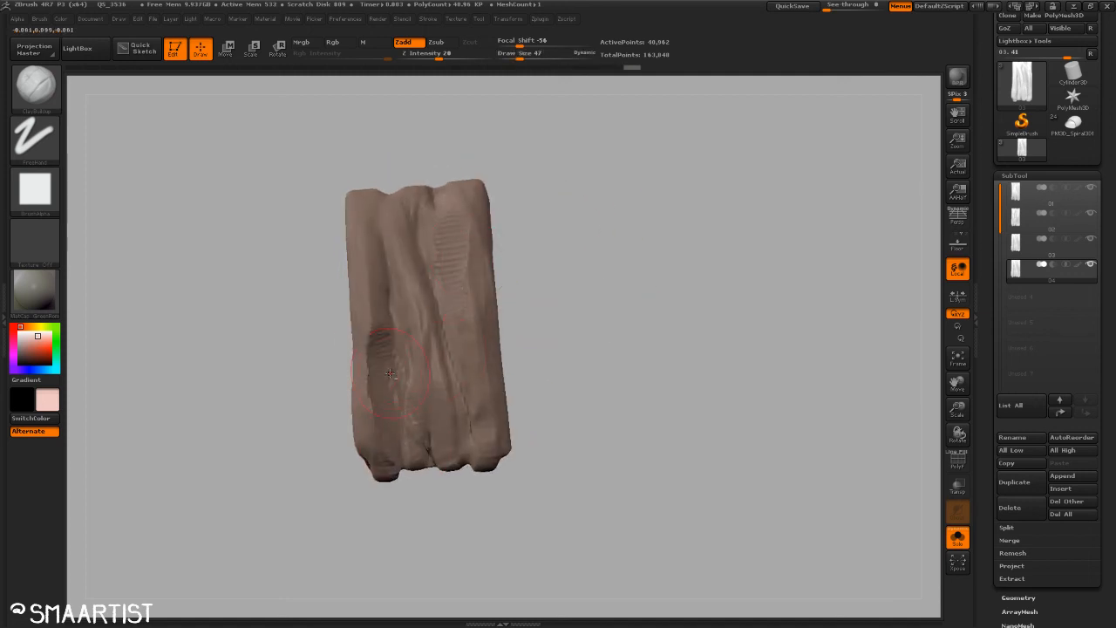
mouse_move(375, 301)
mouse_down()
mouse_move(387, 375)
mouse_move(408, 393)
mouse_up()
drag(388, 262, 421, 338)
drag(377, 293, 419, 384)
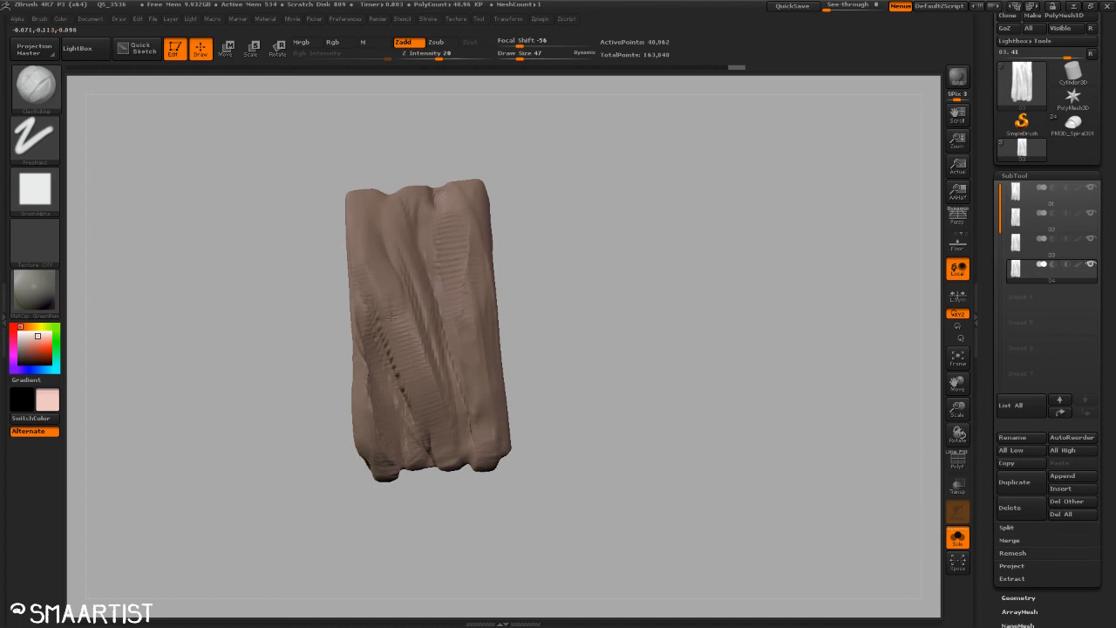
drag(392, 316, 398, 362)
Step: Fill the old grooves along the front of the 04 plank with clay strokes and smooth the stroke marks
mouse_move(556, 315)
mouse_down()
mouse_move(583, 382)
mouse_move(570, 306)
mouse_up()
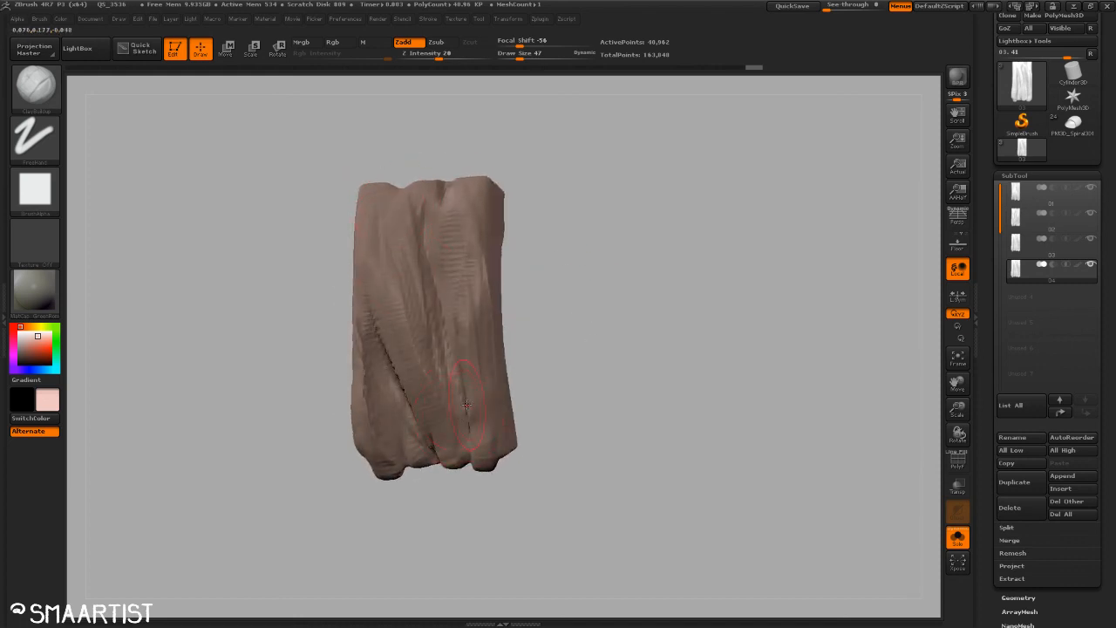
drag(467, 405, 476, 452)
drag(570, 389, 605, 366)
mouse_move(463, 371)
mouse_down()
mouse_move(451, 450)
mouse_move(448, 430)
mouse_move(485, 424)
mouse_move(462, 323)
mouse_move(375, 421)
mouse_up()
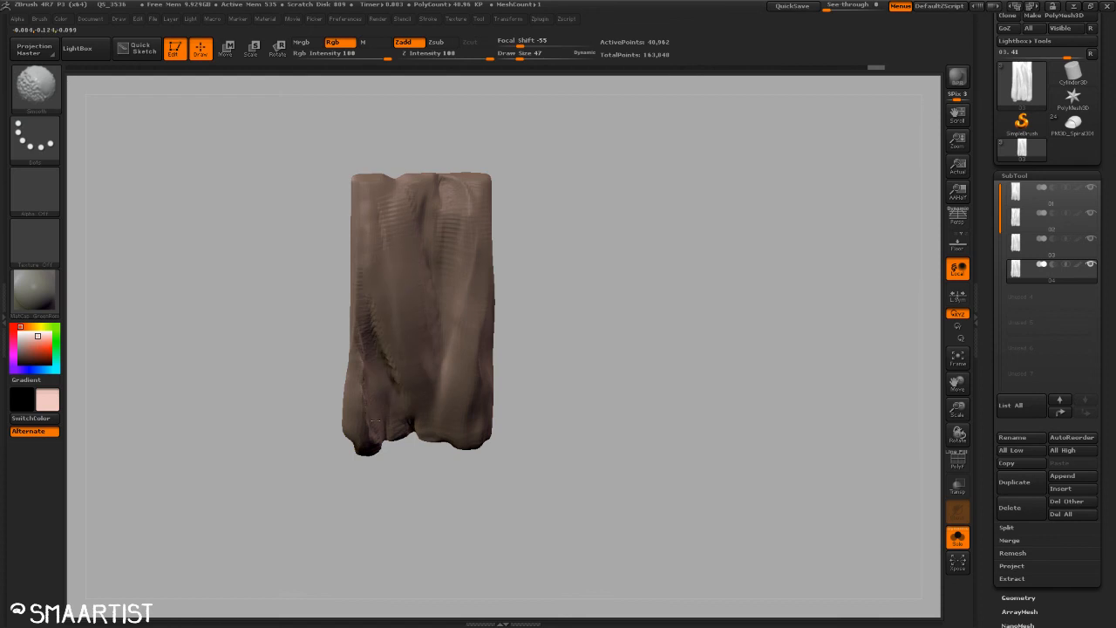
mouse_move(550, 345)
alt+mouse_down()
mouse_move(631, 392)
mouse_move(647, 424)
alt+mouse_up()
mouse_move(647, 424)
mouse_down()
mouse_move(655, 369)
mouse_move(706, 399)
mouse_up()
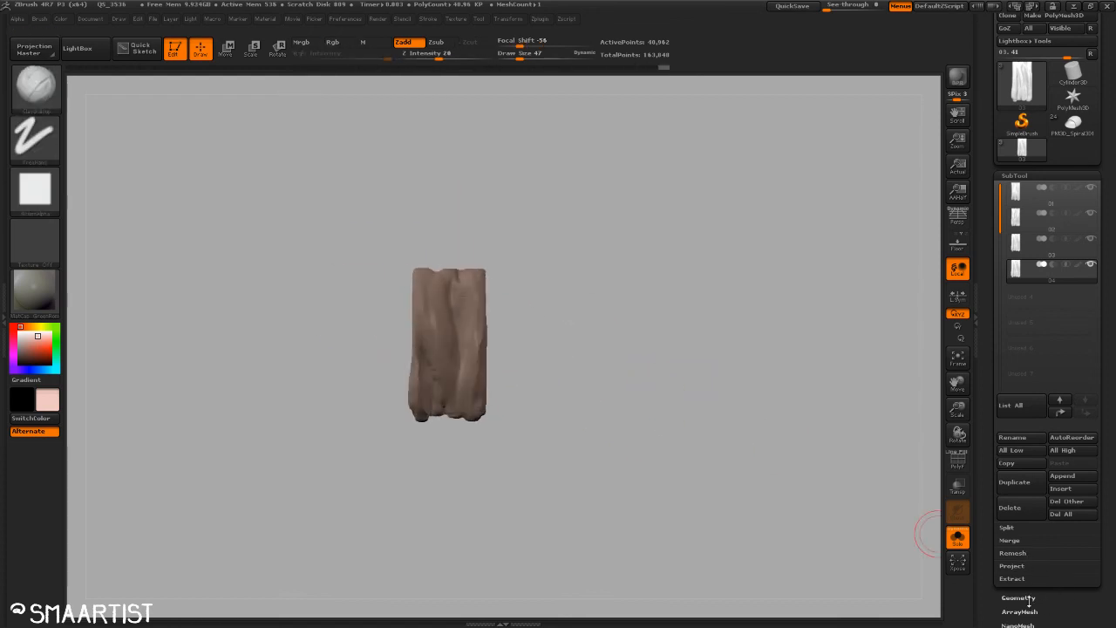
Step: Reshape the upper end of the 04 plank with clay strokes and smooth its surface
drag(673, 364, 622, 380)
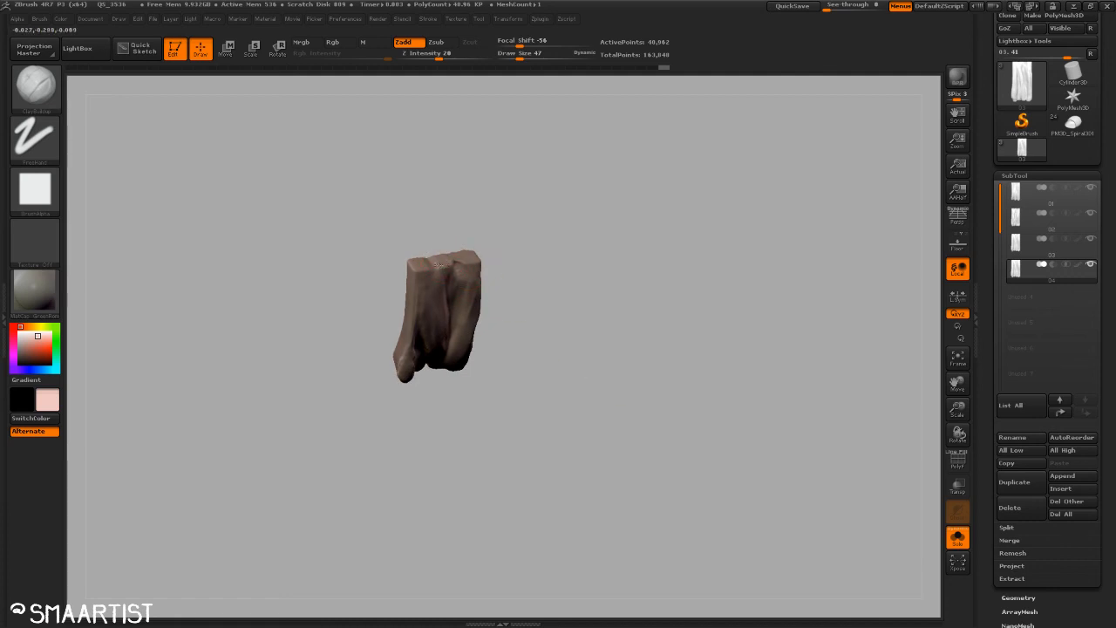
drag(486, 335, 536, 253)
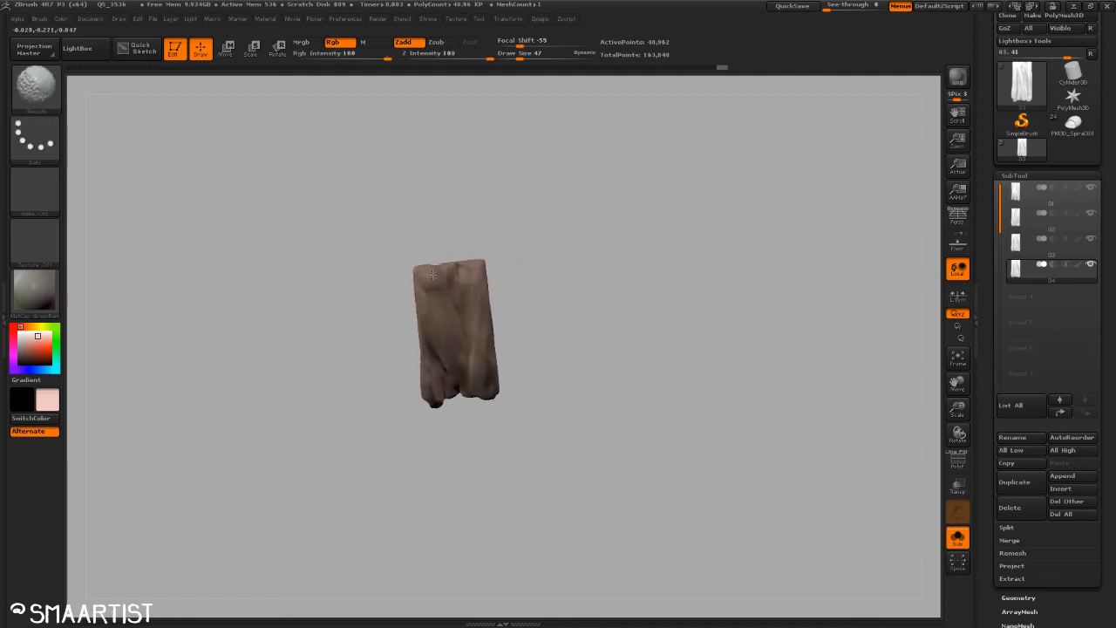
key(shift)
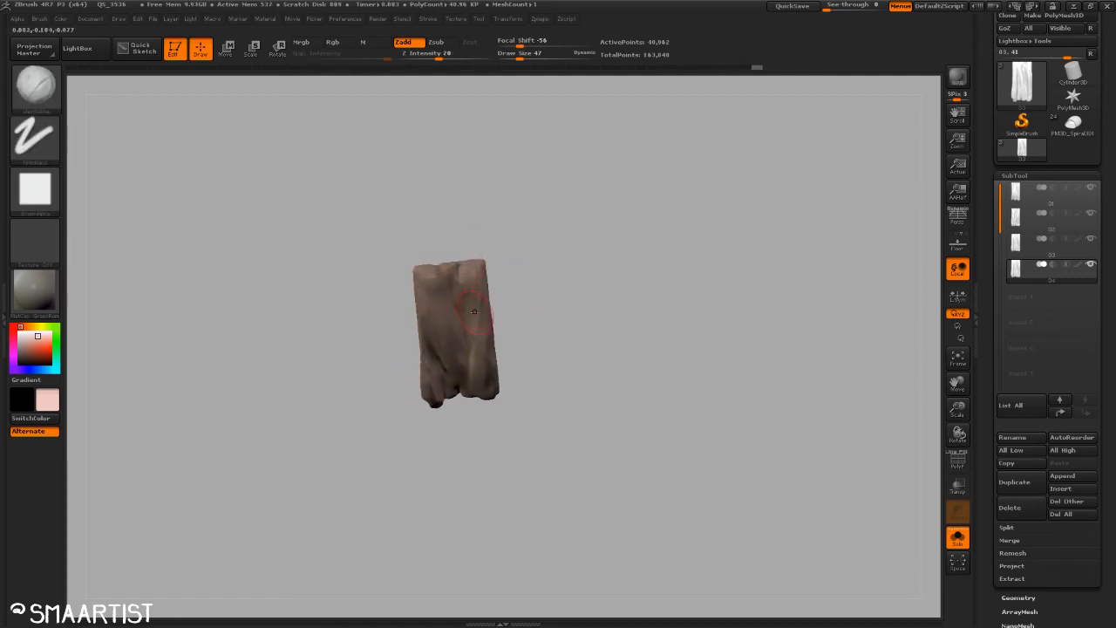
key(shift)
drag(518, 410, 538, 354)
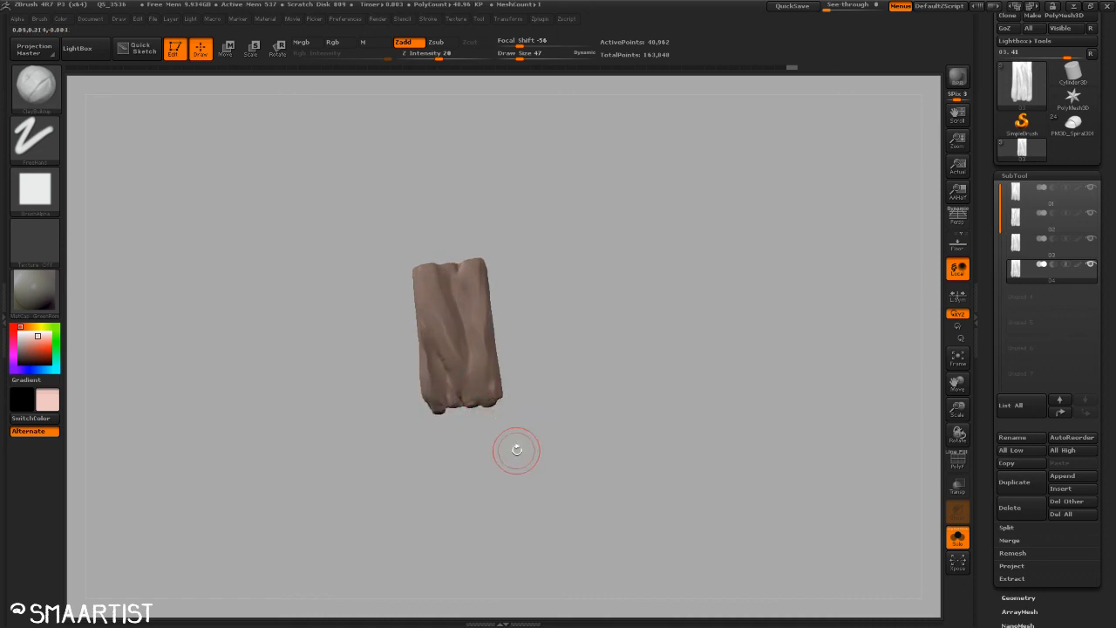
Step: Build up the lower end of the 04 plank to even out its bottom edge
mouse_move(516, 450)
mouse_down()
mouse_move(521, 388)
mouse_move(491, 408)
mouse_move(441, 416)
mouse_up()
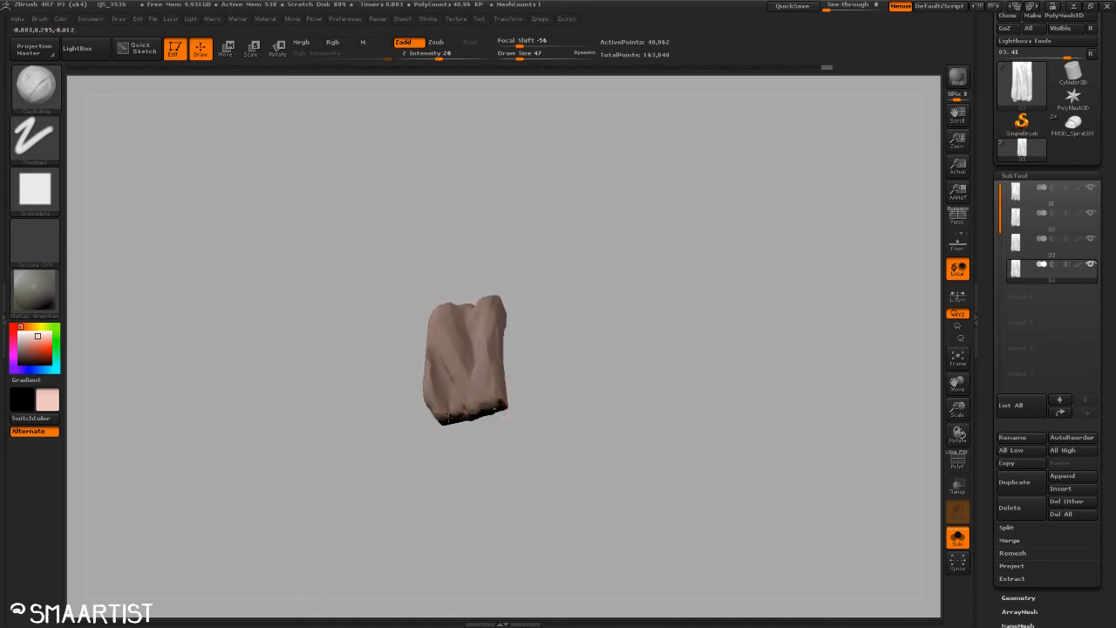
drag(537, 391, 565, 411)
drag(487, 419, 448, 414)
mouse_move(542, 435)
mouse_down()
mouse_move(568, 457)
mouse_move(547, 446)
mouse_up()
mouse_move(472, 402)
mouse_down()
mouse_move(450, 385)
mouse_move(470, 388)
mouse_up()
drag(568, 462, 626, 493)
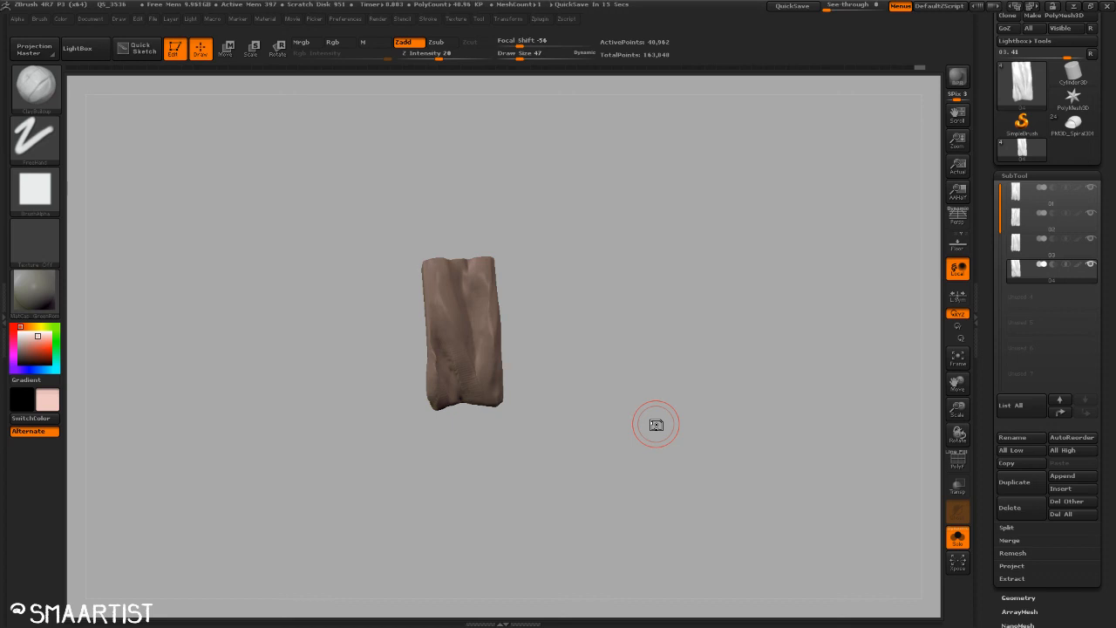
Step: Open the ZRemesher settings for the 04 plank, set the target polygons count to 0.1, and inspect its wireframe
drag(599, 351, 610, 375)
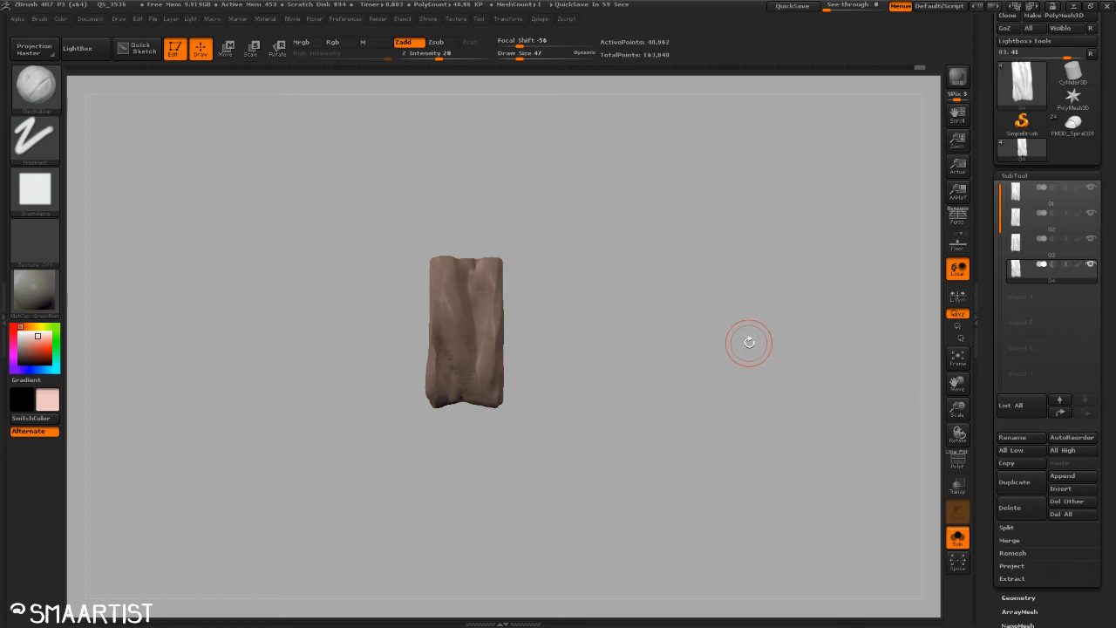
drag(688, 347, 672, 386)
drag(712, 420, 738, 453)
click(1038, 598)
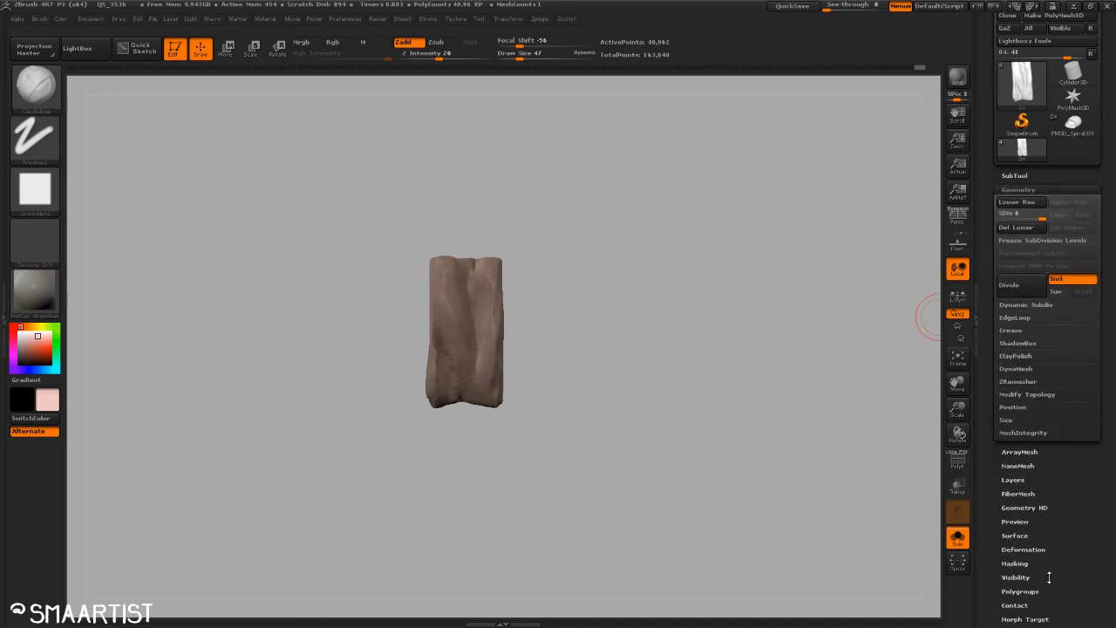
click(1034, 381)
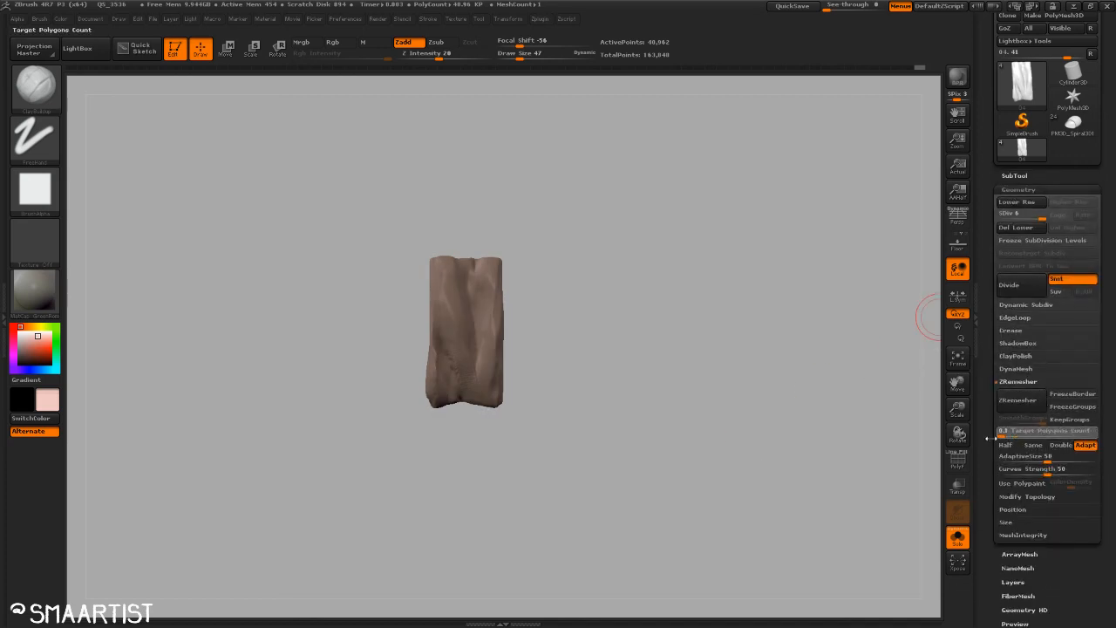
drag(740, 385, 722, 438)
key(shift+f)
drag(722, 438, 729, 437)
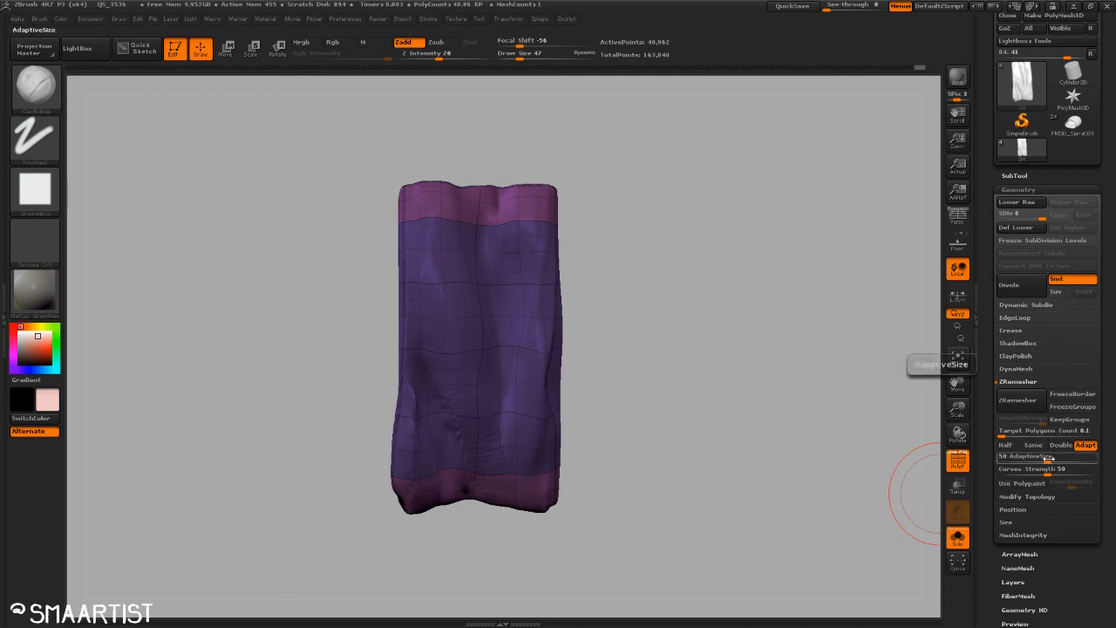
Step: Try to remesh the 04 plank with ZRemesher at adaptive size 0 and undo the remesh
drag(1048, 457, 1000, 457)
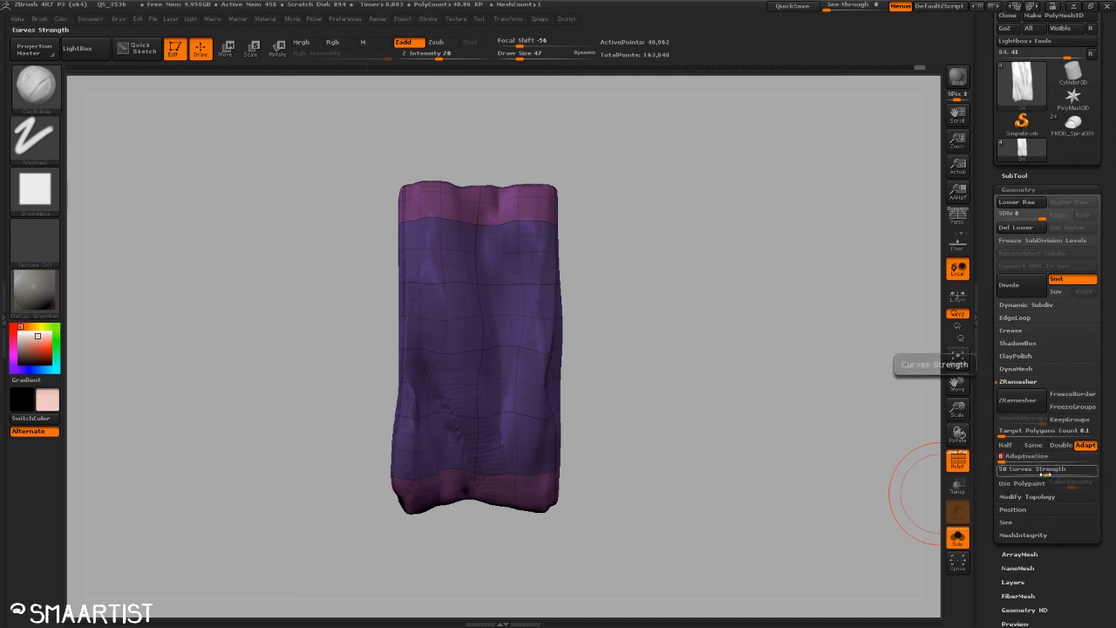
click(1018, 400)
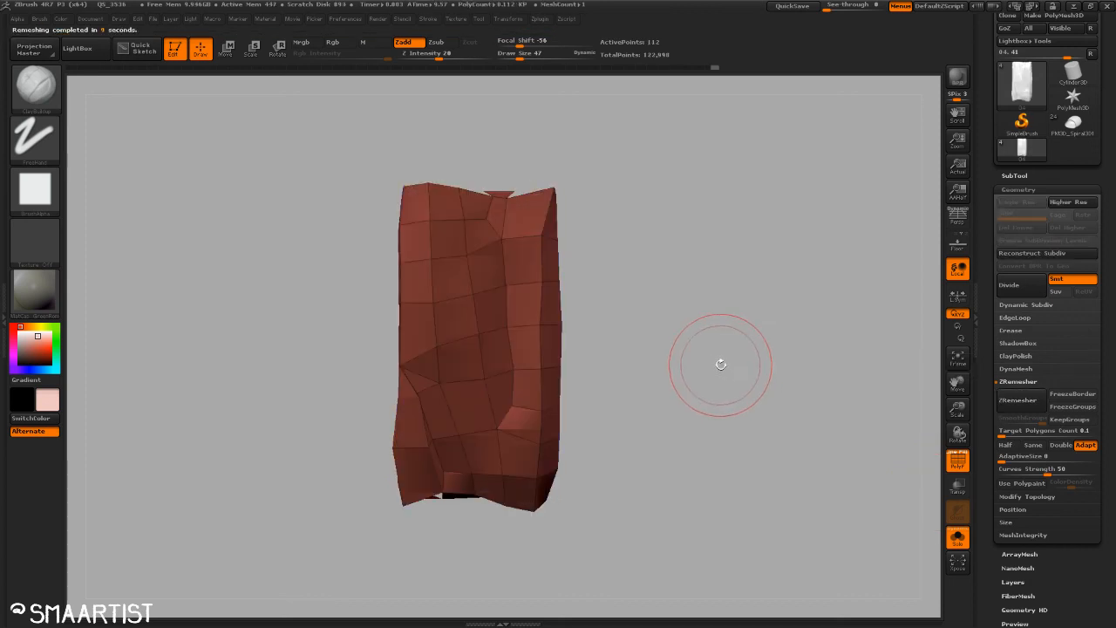
mouse_move(720, 367)
mouse_down()
mouse_move(705, 392)
mouse_move(714, 403)
mouse_move(726, 369)
mouse_move(735, 389)
mouse_move(699, 384)
mouse_up()
key(shift+f)
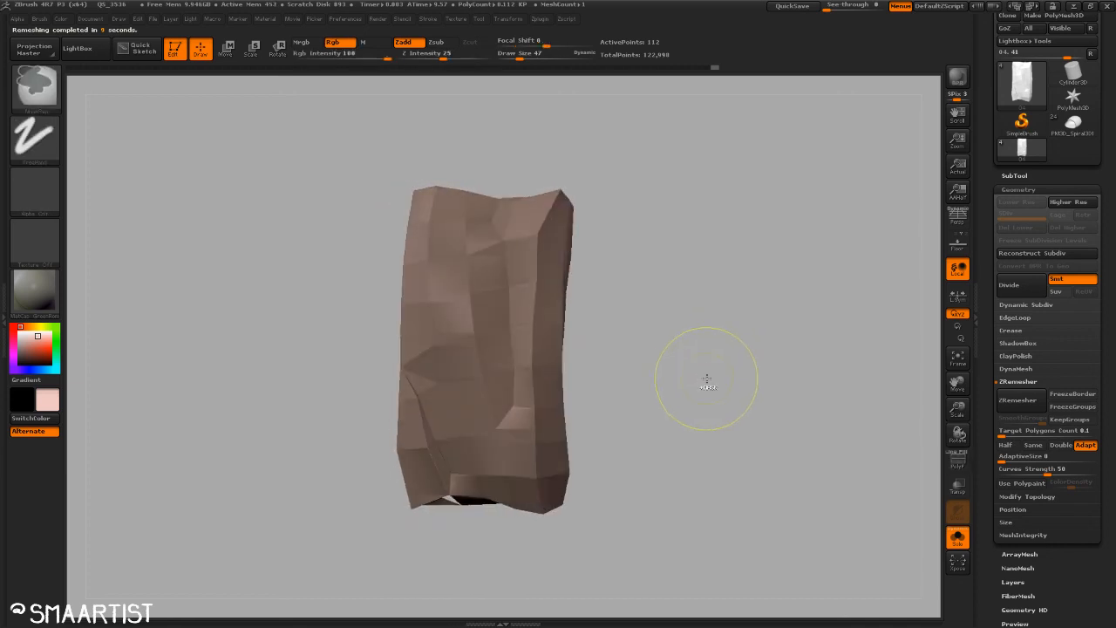
key(ctrl+z)
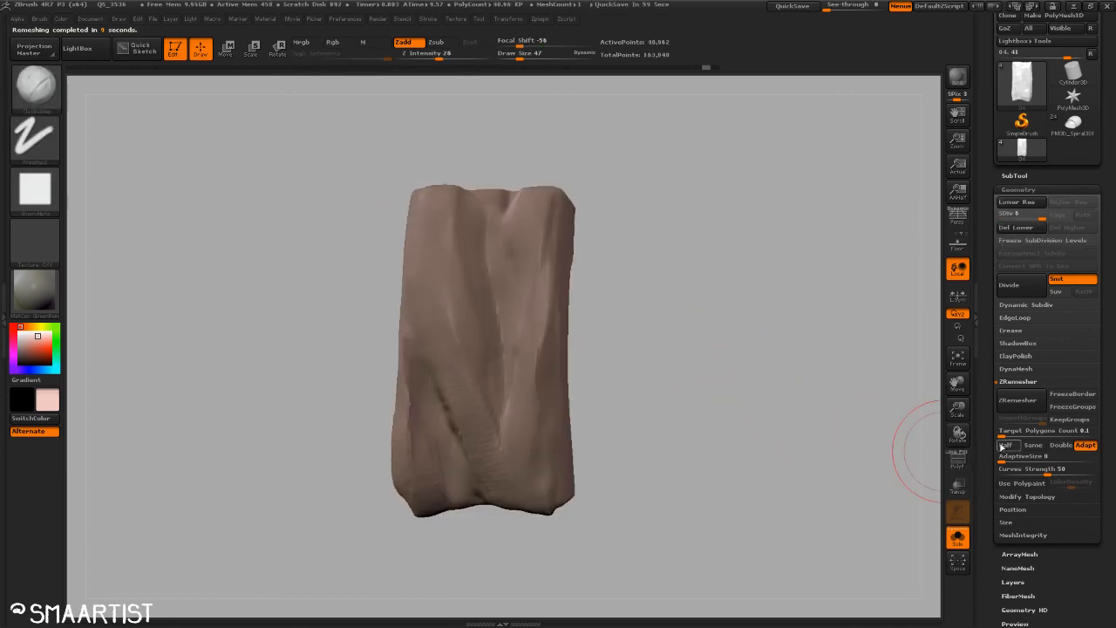
Step: Remesh the 04 plank with ZRemesher at a target polygons count of 0.1 and adaptive size 50, and check its wireframe
click(1008, 431)
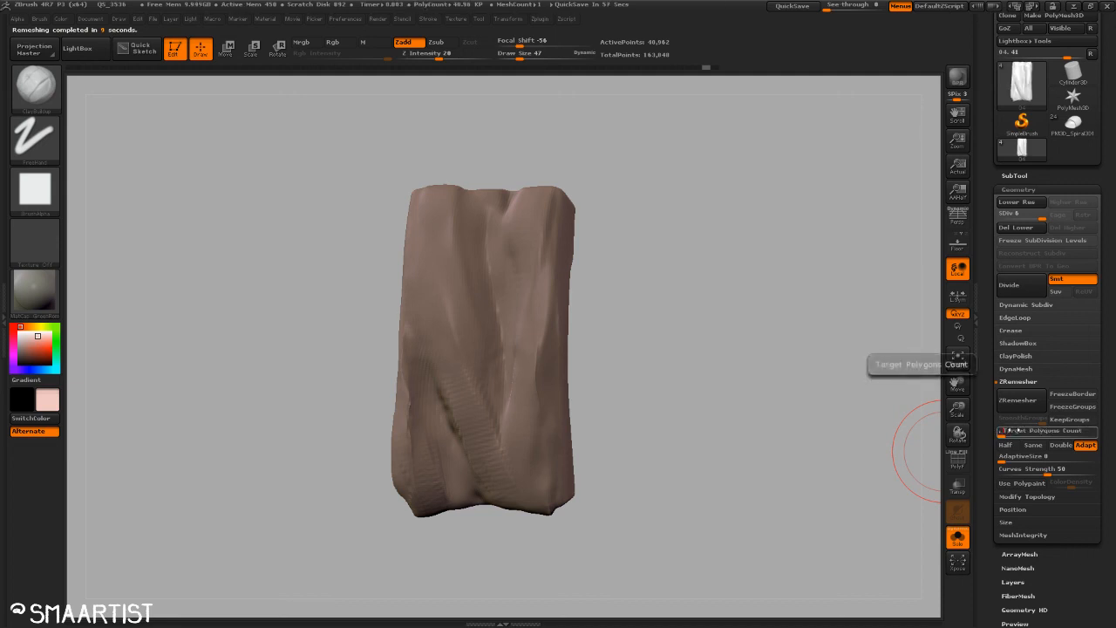
text(0.2)
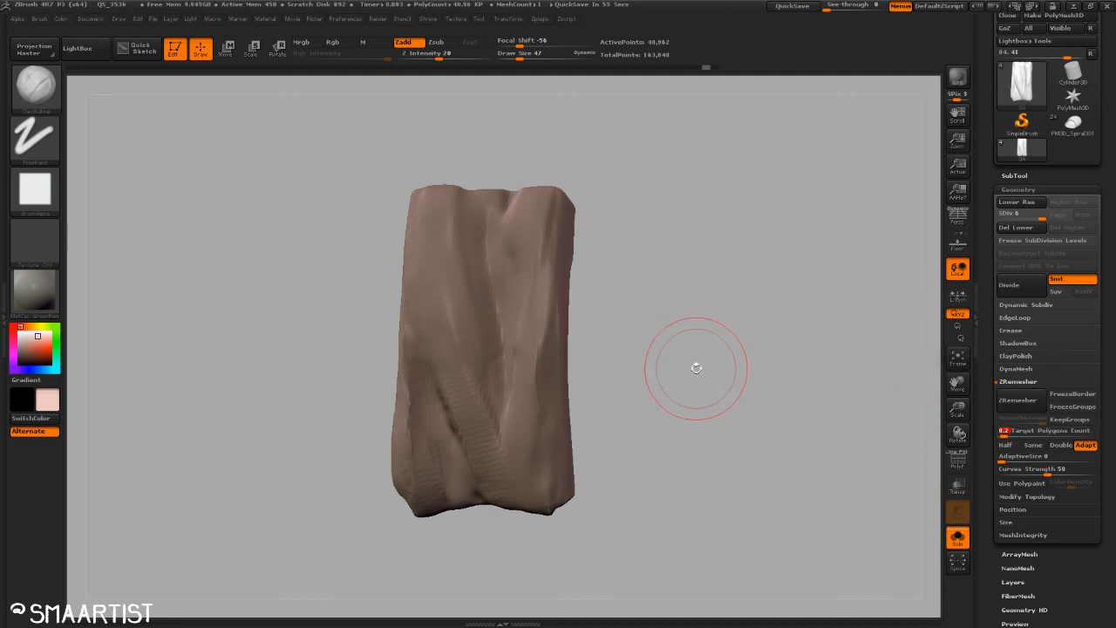
drag(695, 367, 710, 378)
ctrl+right_drag(710, 379, 681, 354)
drag(680, 354, 672, 405)
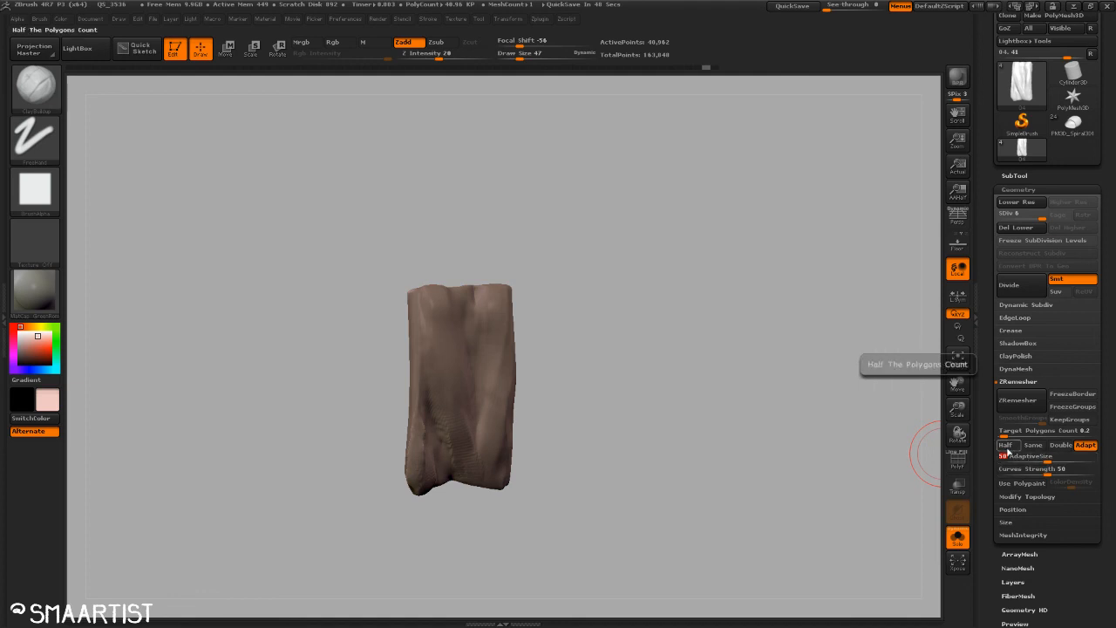
drag(1012, 430, 1004, 430)
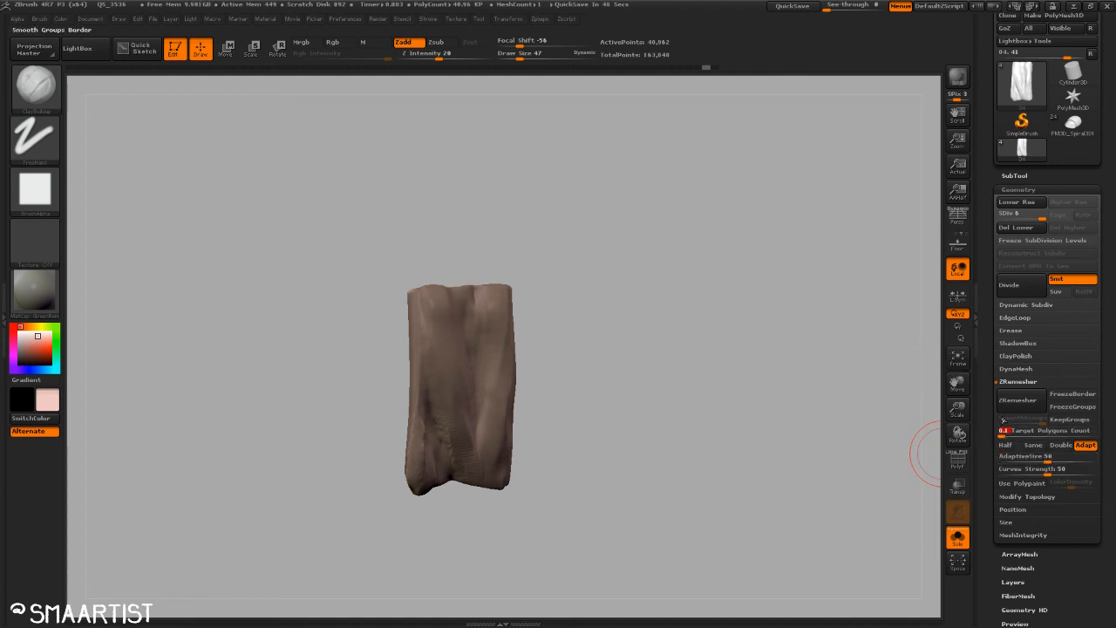
click(1017, 399)
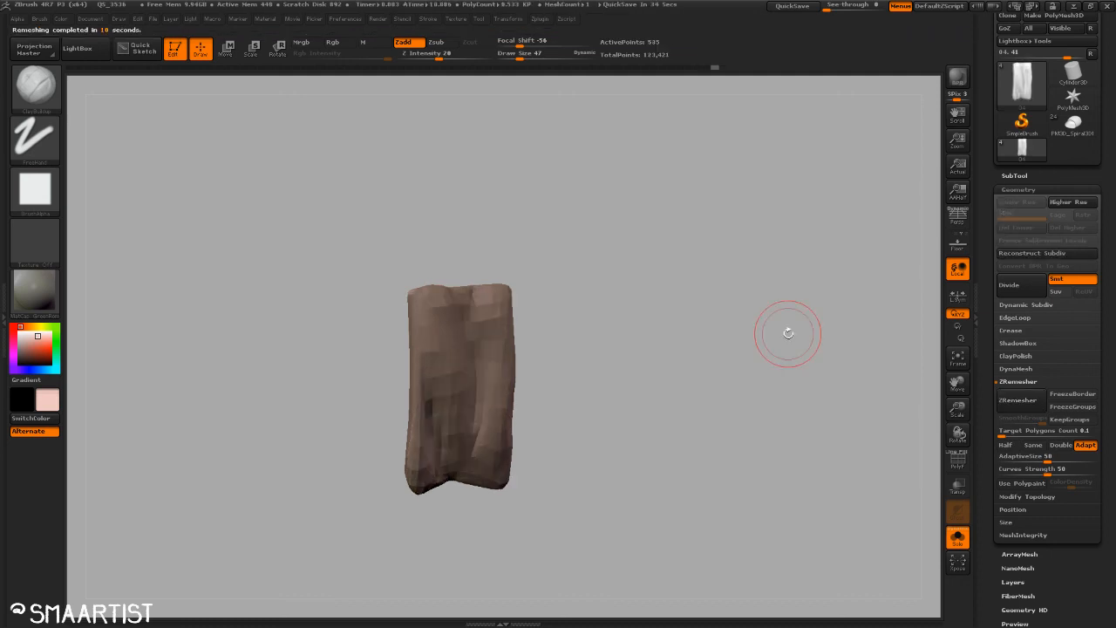
drag(585, 426, 551, 389)
key(shift+f)
key(shift+f)
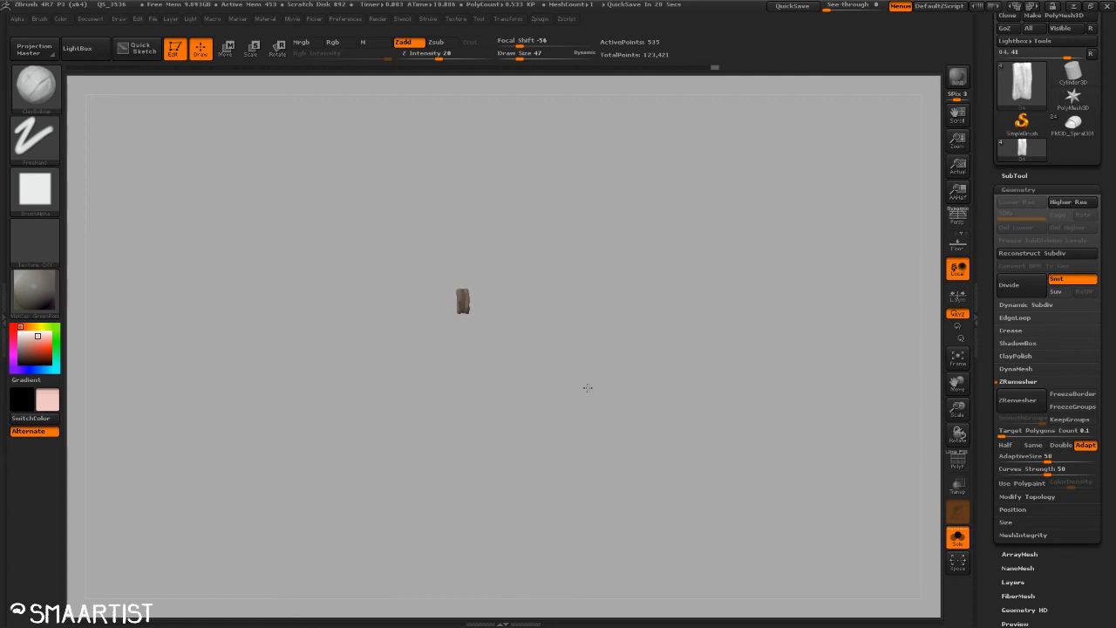
Step: Switch to the 03 plank and remesh it with ZRemesher at a target polygons count of 0.1
drag(535, 347, 872, 259)
drag(662, 351, 660, 318)
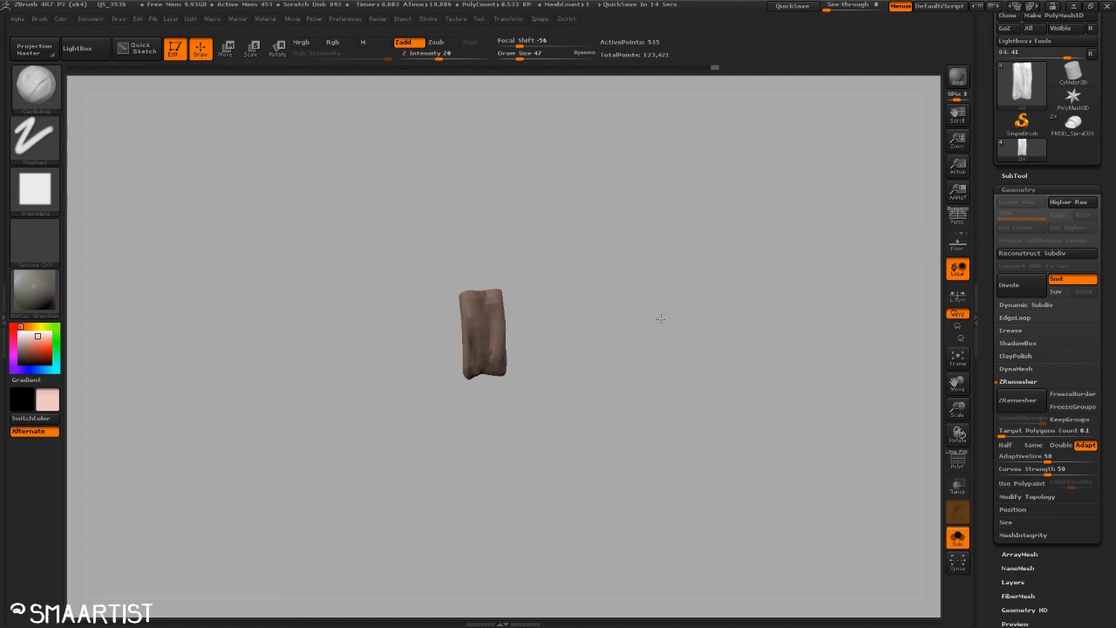
key(n)
click(575, 349)
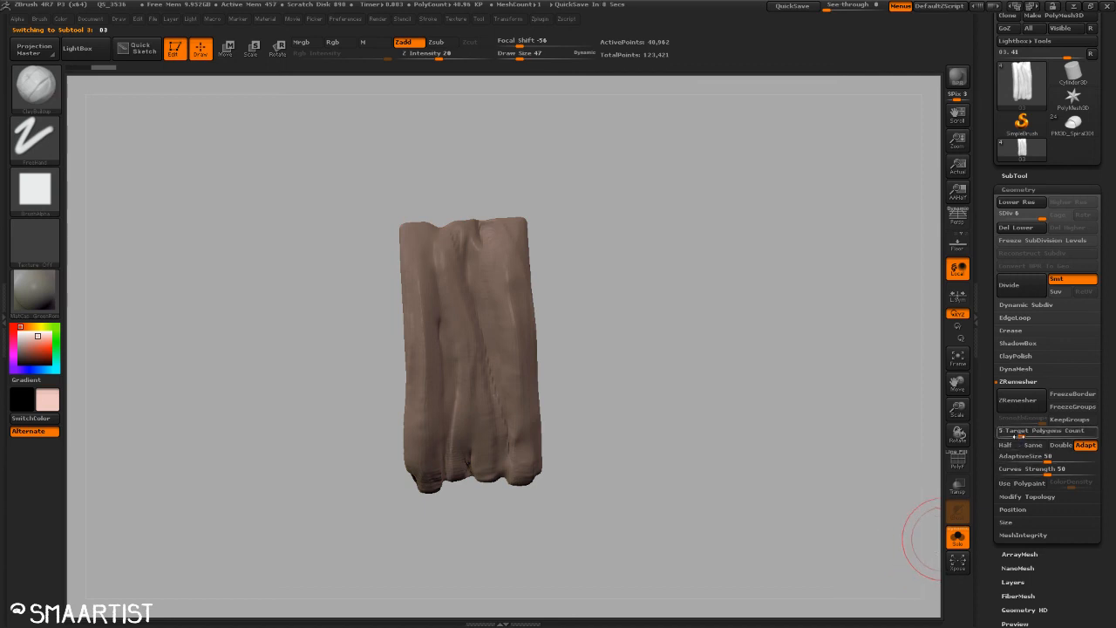
drag(1020, 431, 990, 433)
click(1010, 431)
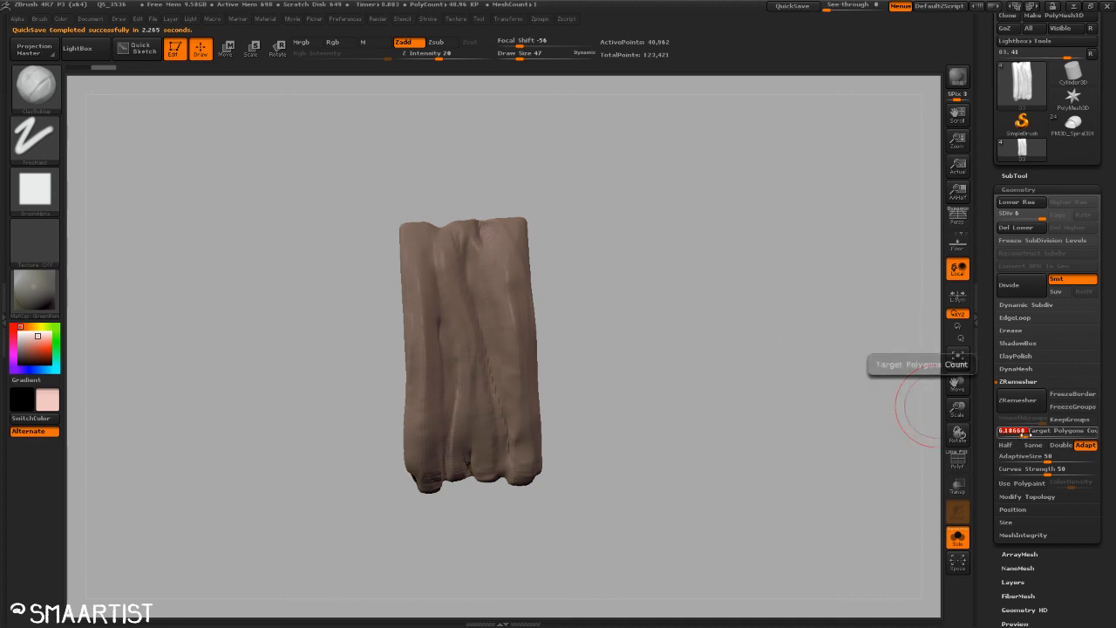
drag(1034, 431, 987, 440)
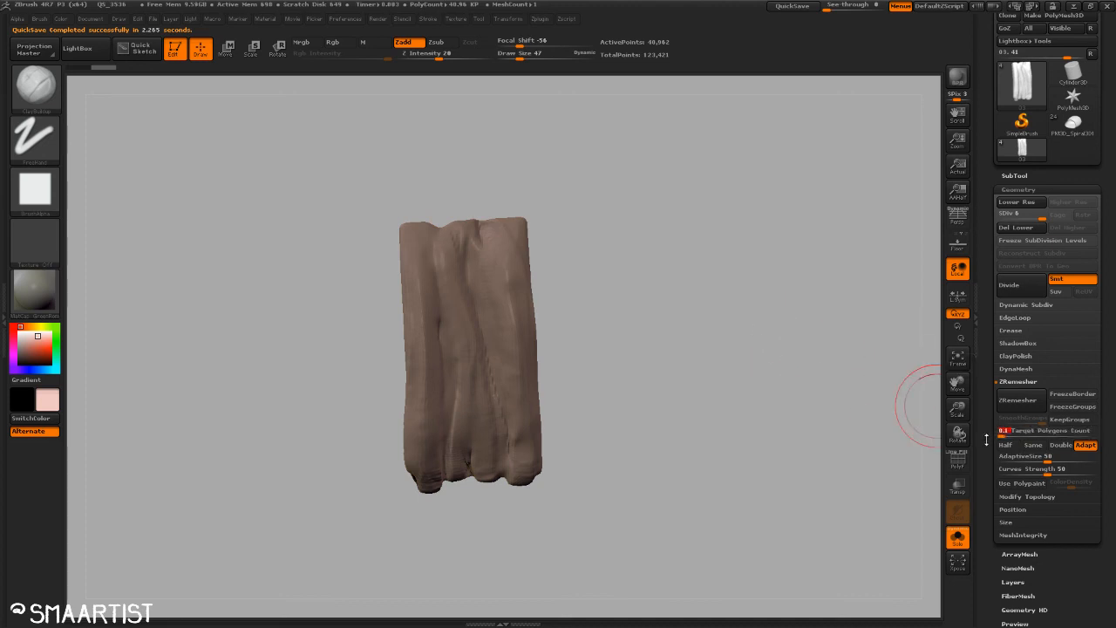
click(1022, 401)
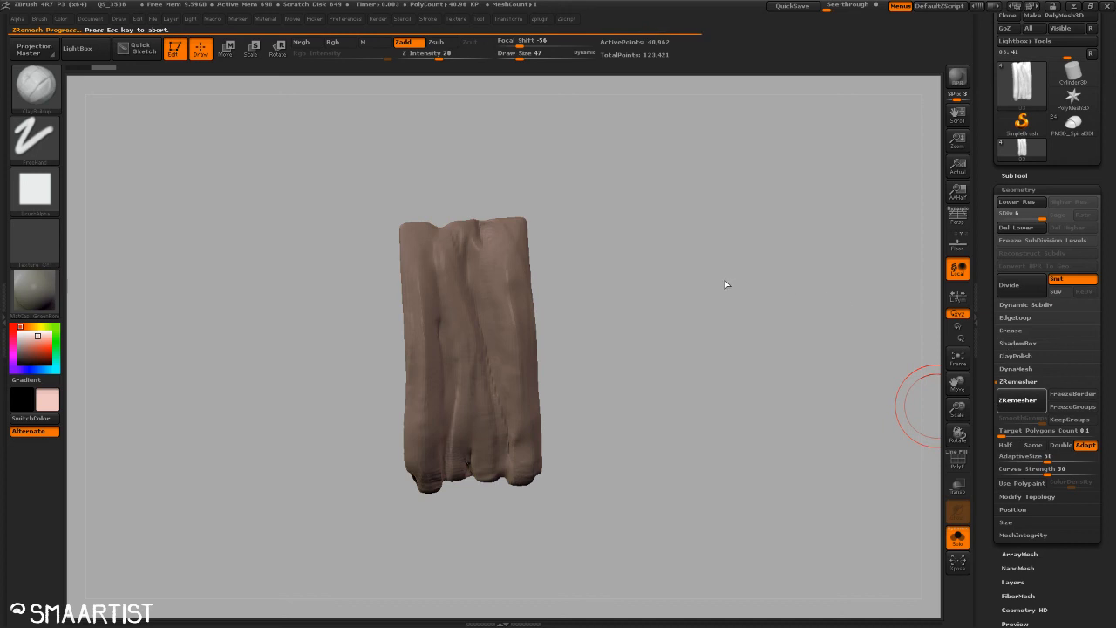
mouse_move(707, 314)
mouse_down()
mouse_move(681, 411)
mouse_move(717, 319)
mouse_up()
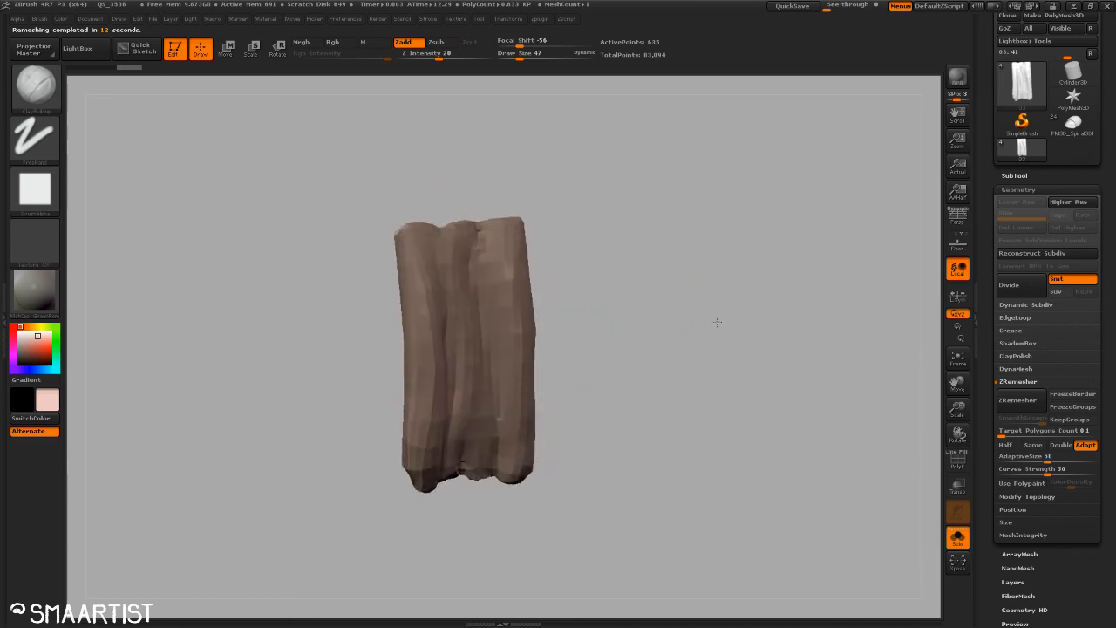
Step: Switch to the 02 plank and remesh it with ZRemesher at a target polygons count of 0.1
key(n)
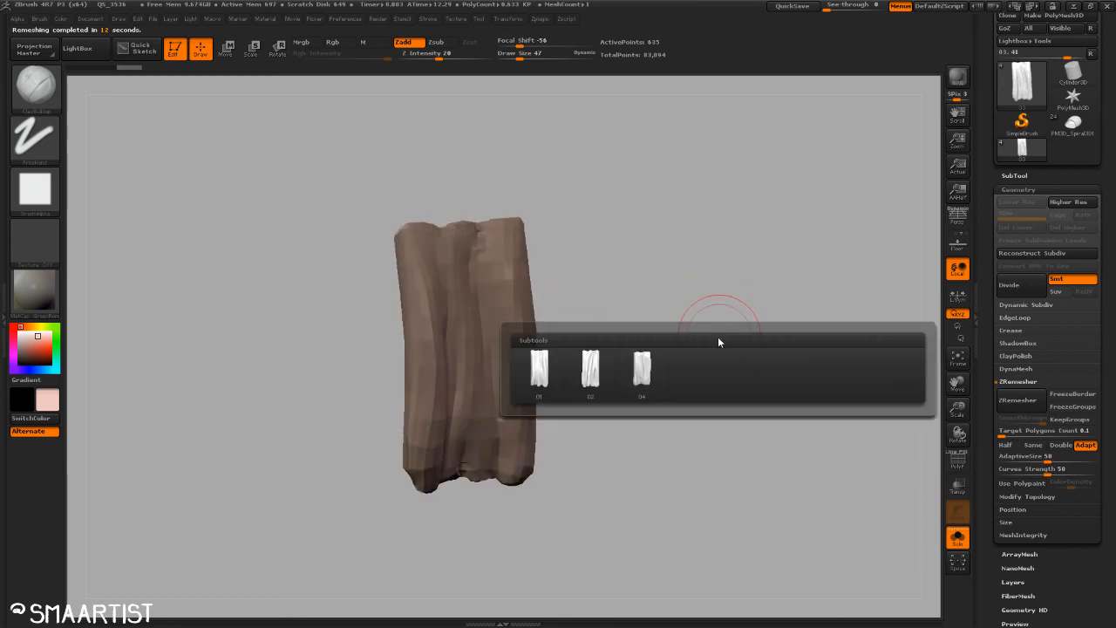
click(593, 373)
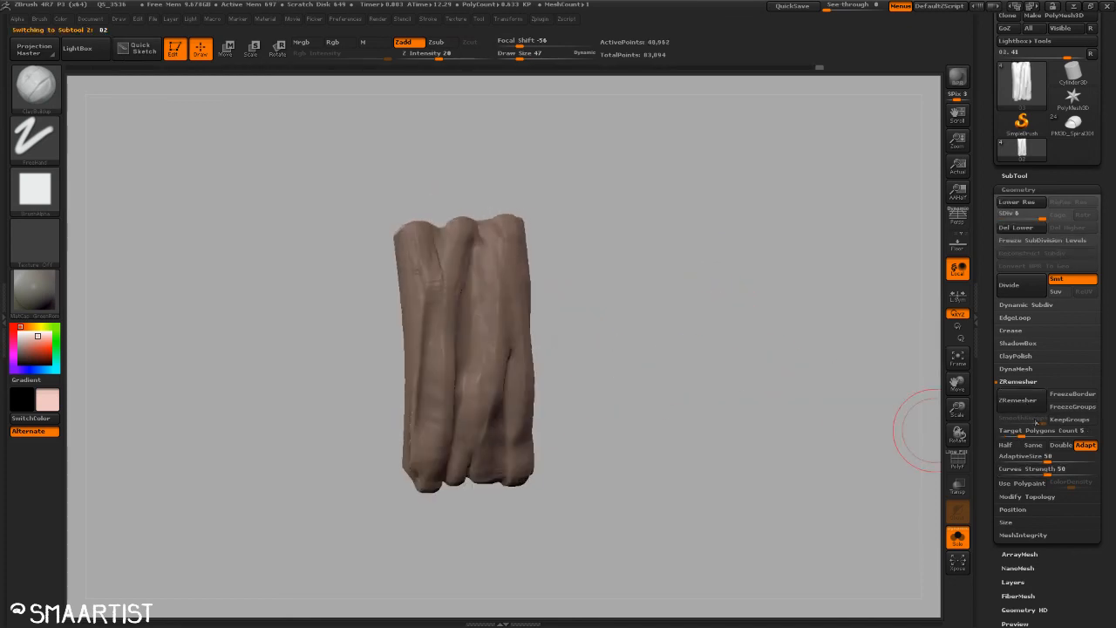
drag(1019, 434, 990, 432)
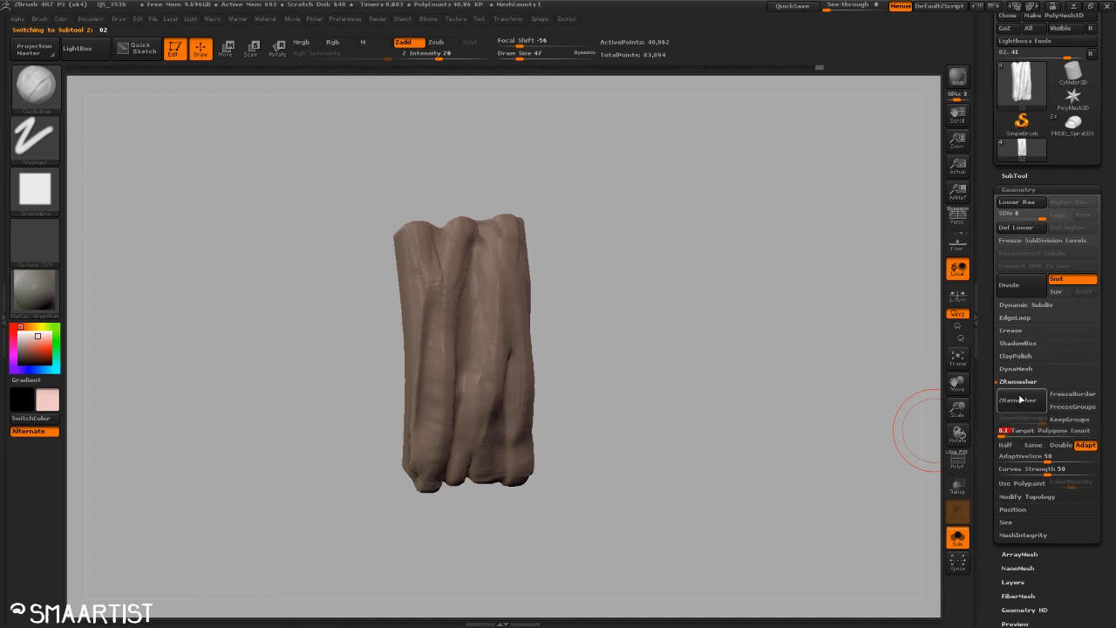
click(1022, 399)
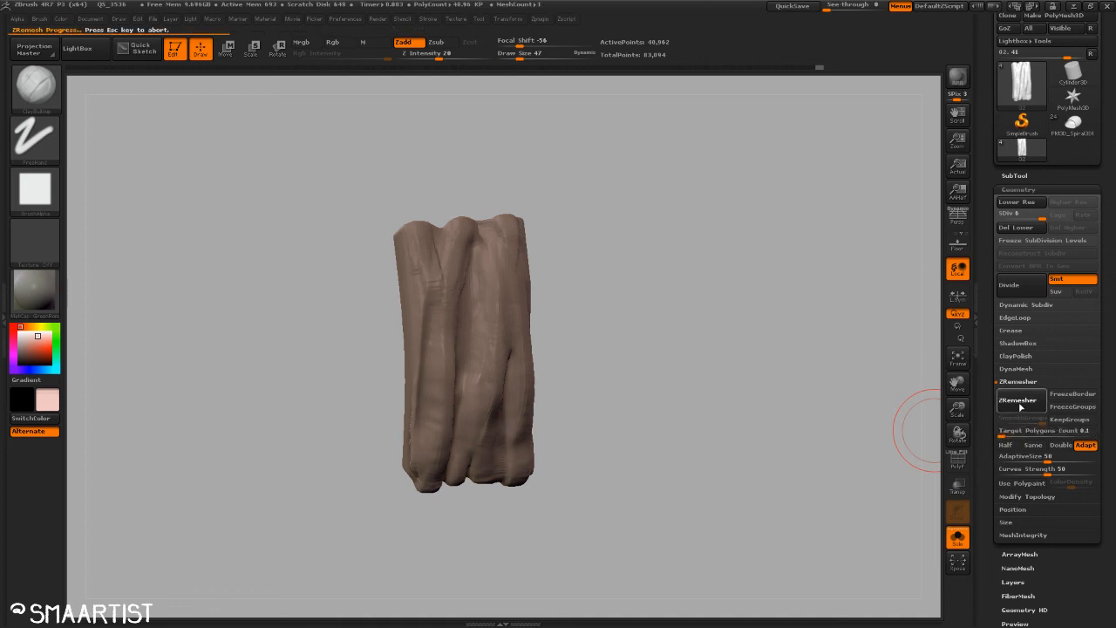
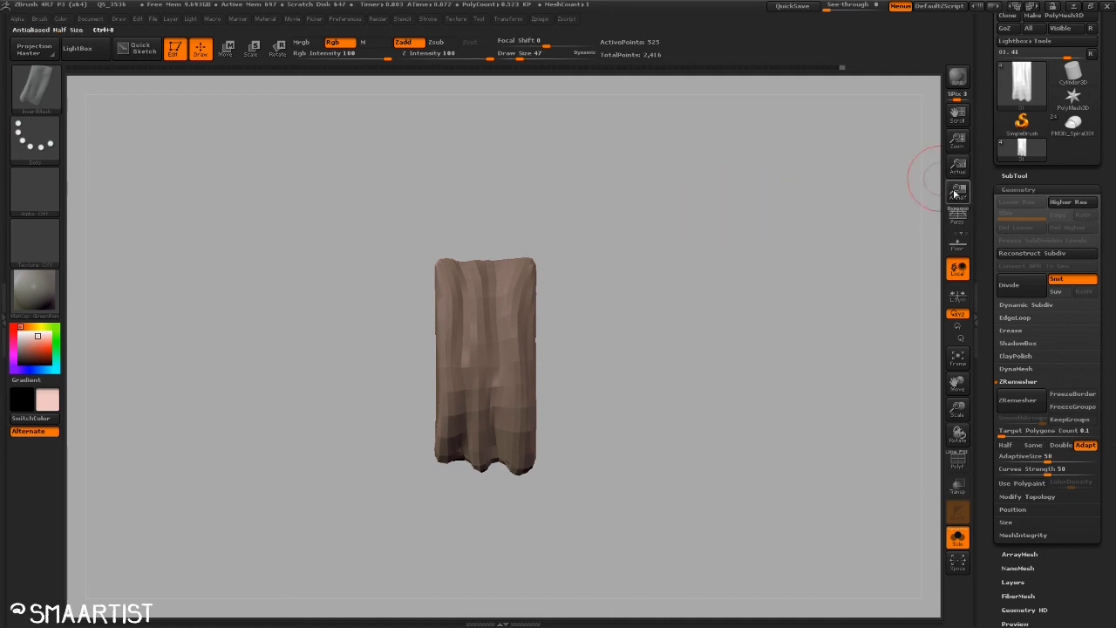
Step: Preview the 01 to 04 plank meshes in the multi-mesh insert brush and create a NanoMesh brush from it
key(m)
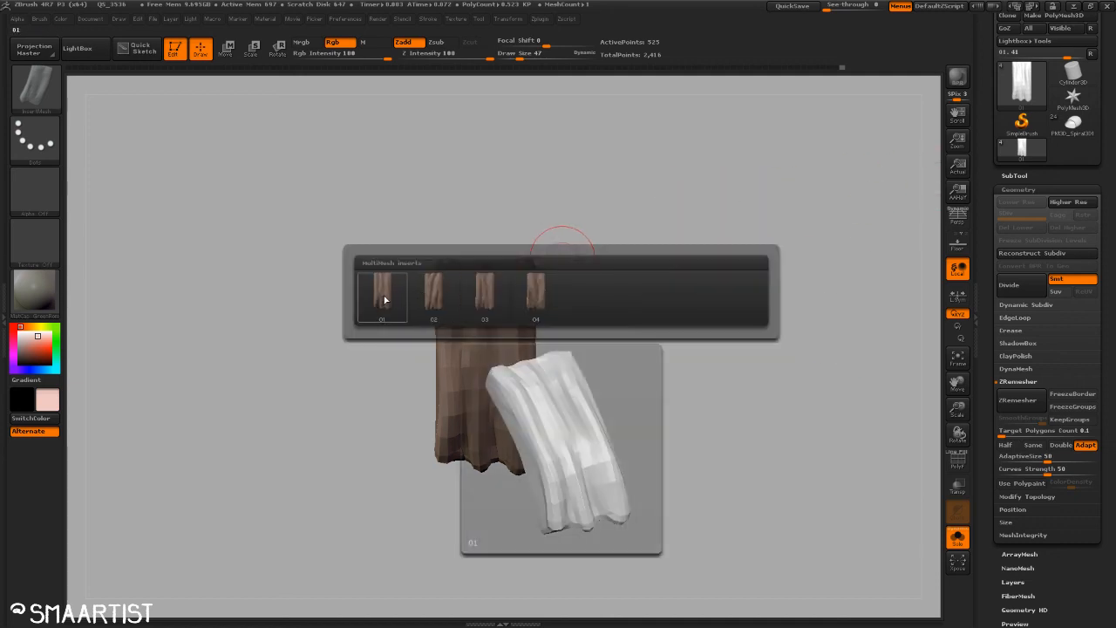
mouse_move(435, 300)
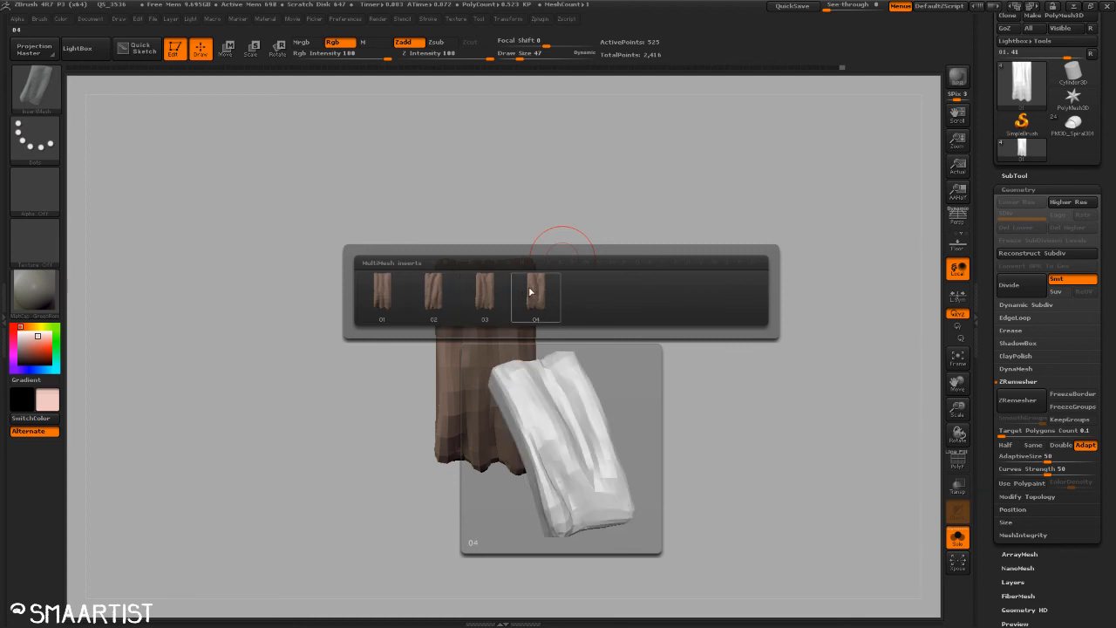
mouse_move(536, 288)
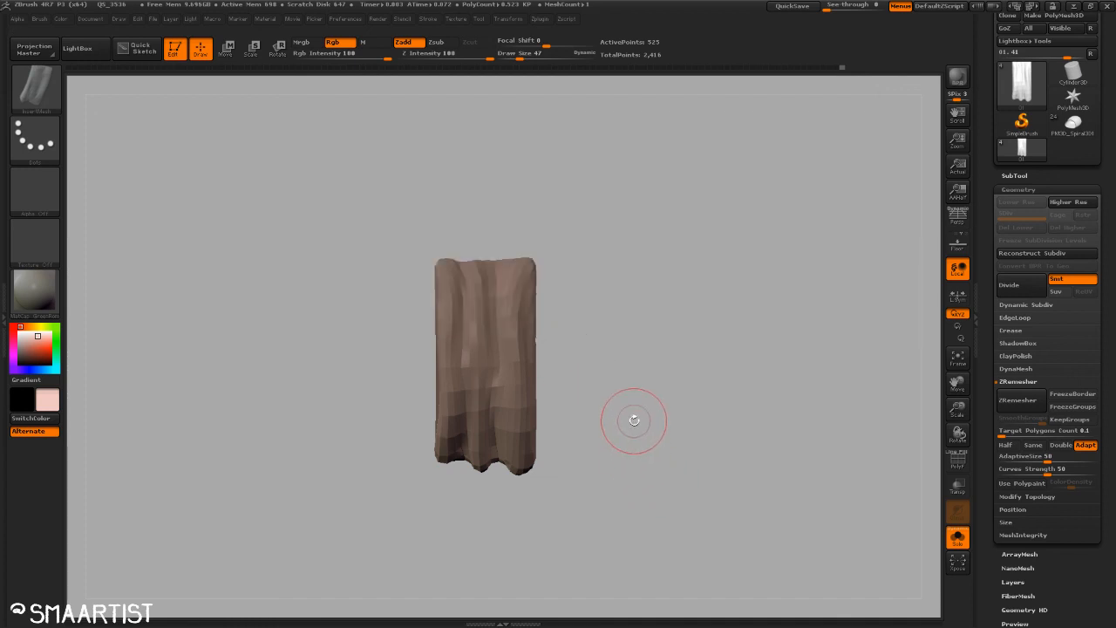
mouse_move(656, 386)
mouse_down()
mouse_move(669, 391)
mouse_move(648, 387)
mouse_up()
alt+drag(646, 390, 664, 385)
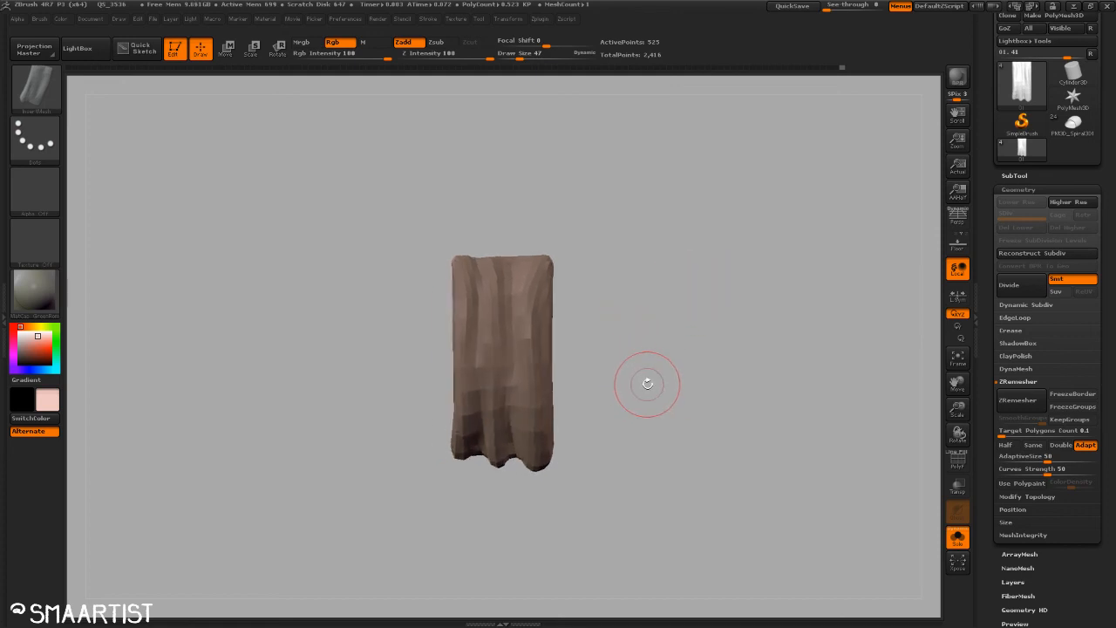
key(b)
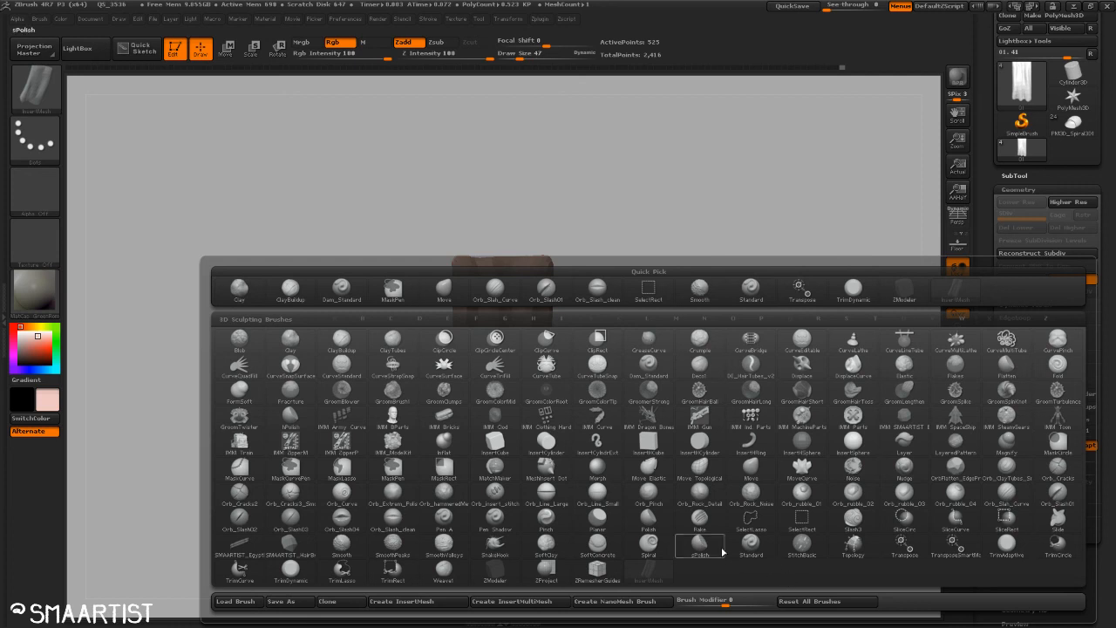
click(647, 545)
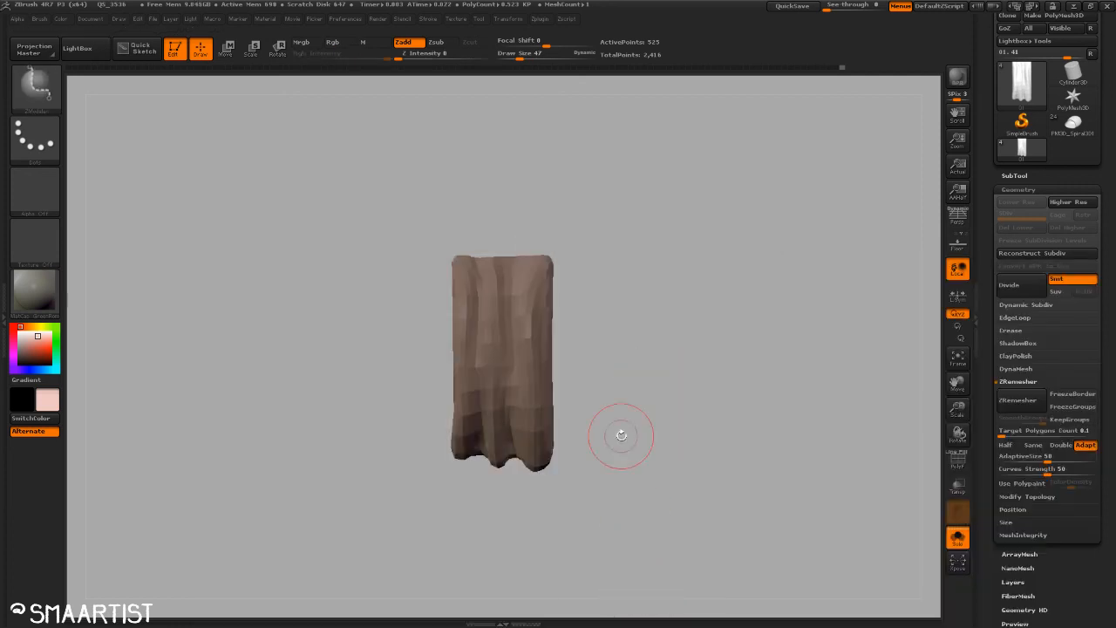
drag(641, 300, 626, 267)
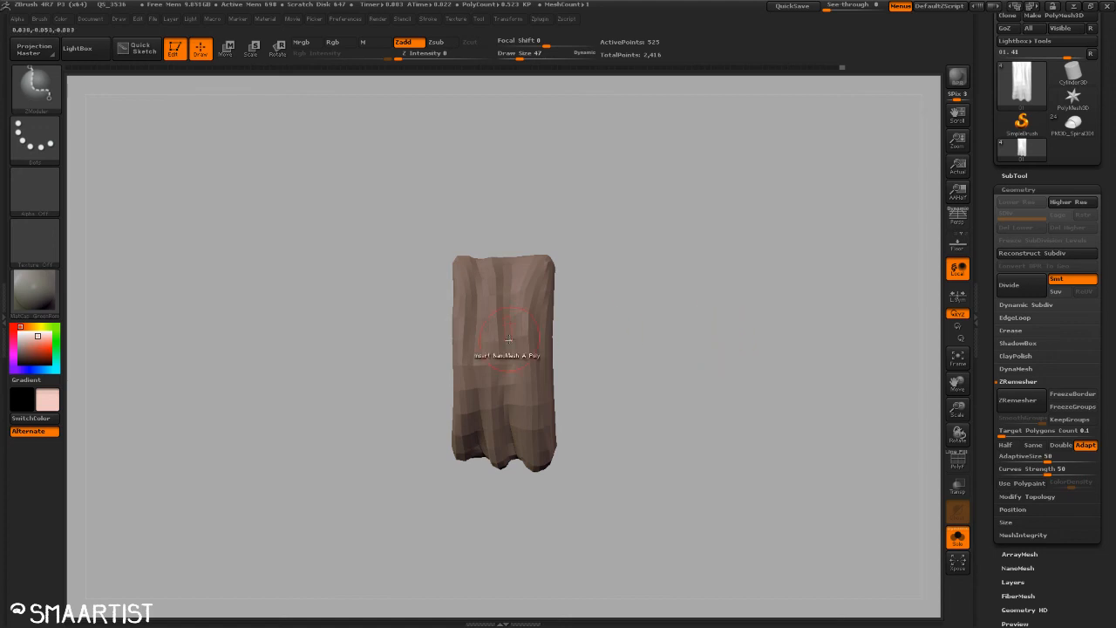
Step: Switch to the barrel-shaped PM3D_Spiral3D1 tool and frame its open end and outer side
click(1073, 123)
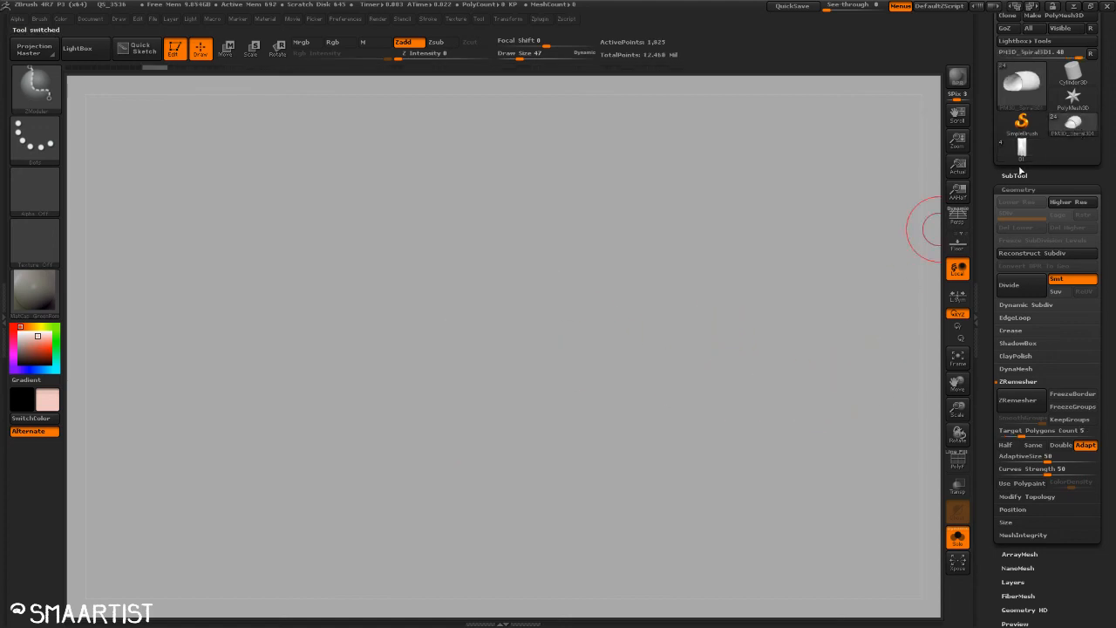
key(f)
ctrl+right_drag(788, 234, 792, 194)
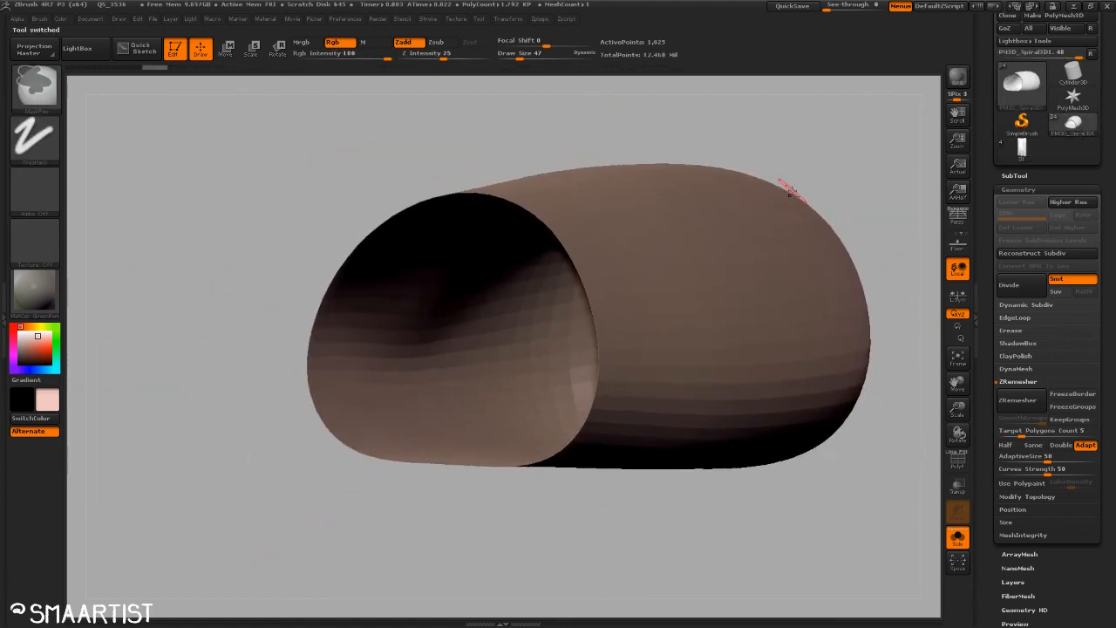
drag(789, 190, 671, 312)
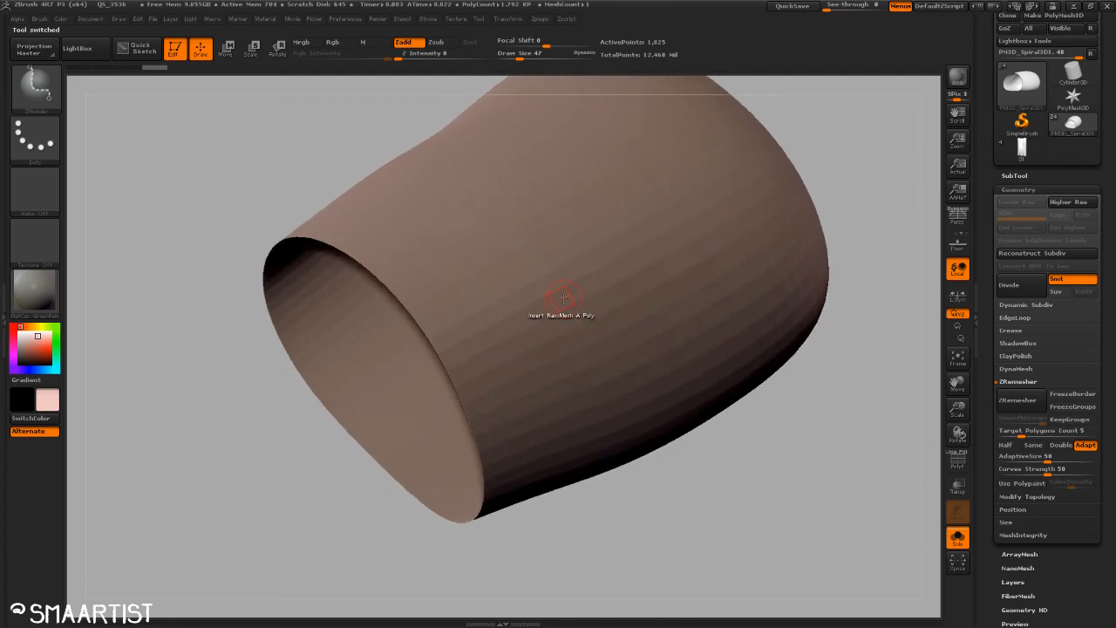
Step: Try inserting a plank NanoMesh on a single polygon of the barrel's side, and undo the insertion
click(562, 298)
mouse_move(713, 482)
mouse_down()
mouse_move(597, 480)
mouse_move(706, 485)
mouse_move(698, 471)
mouse_up()
key(ctrl+z)
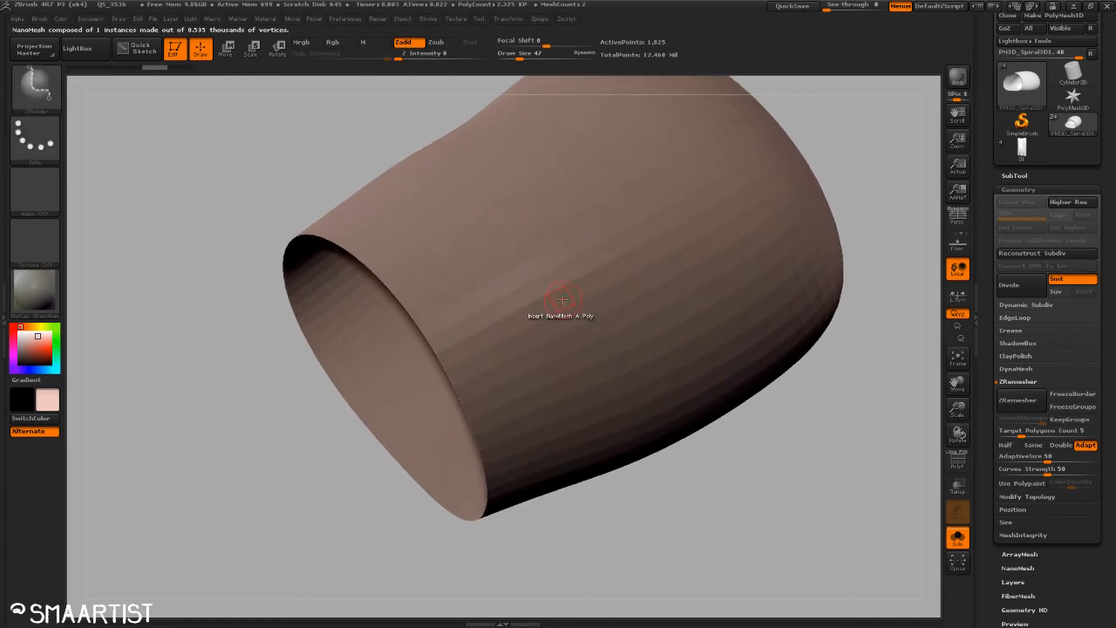
Step: Turn on the polygroup wireframe display, isolate the olive polygroup on the barrel's side, and show the whole barrel again
key(shift+f)
mouse_move(663, 510)
mouse_down()
mouse_move(810, 306)
mouse_move(765, 349)
mouse_move(788, 458)
mouse_move(796, 440)
mouse_up()
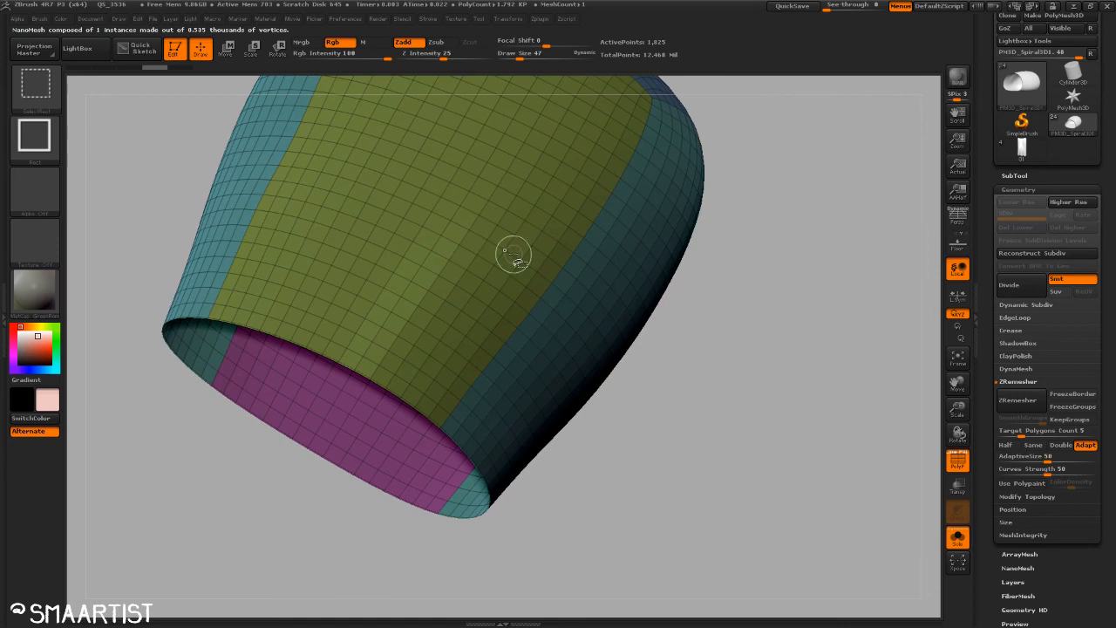
ctrl+shift+click(456, 247)
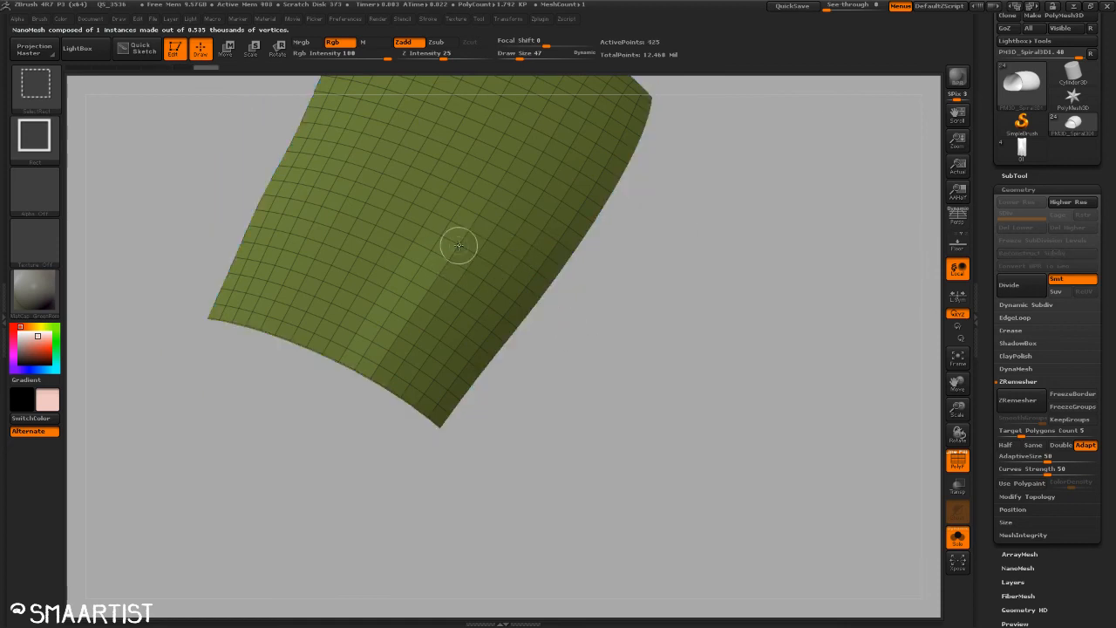
mouse_move(698, 328)
mouse_down()
mouse_move(724, 436)
mouse_move(723, 406)
mouse_move(712, 449)
mouse_move(538, 407)
mouse_up()
ctrl+right_drag(537, 404, 641, 387)
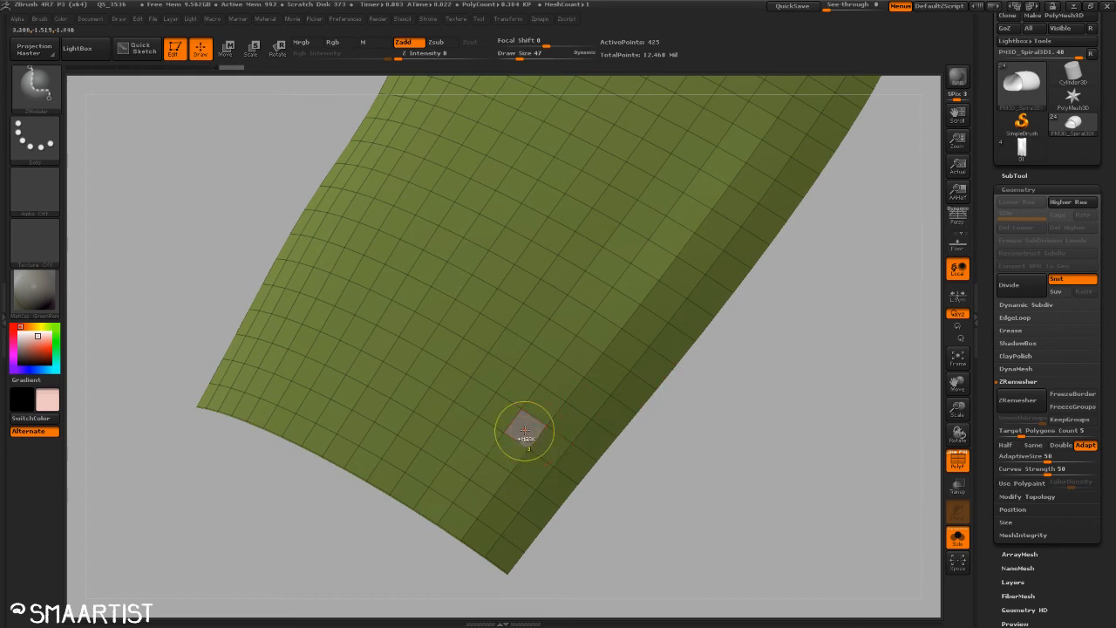
ctrl+shift+click(768, 486)
Step: Try assigning the entire barrel to one polygroup, and undo the regrouping
ctrl+right_drag(797, 527, 678, 415)
ctrl+right_drag(742, 443, 823, 466)
key(ctrl+w)
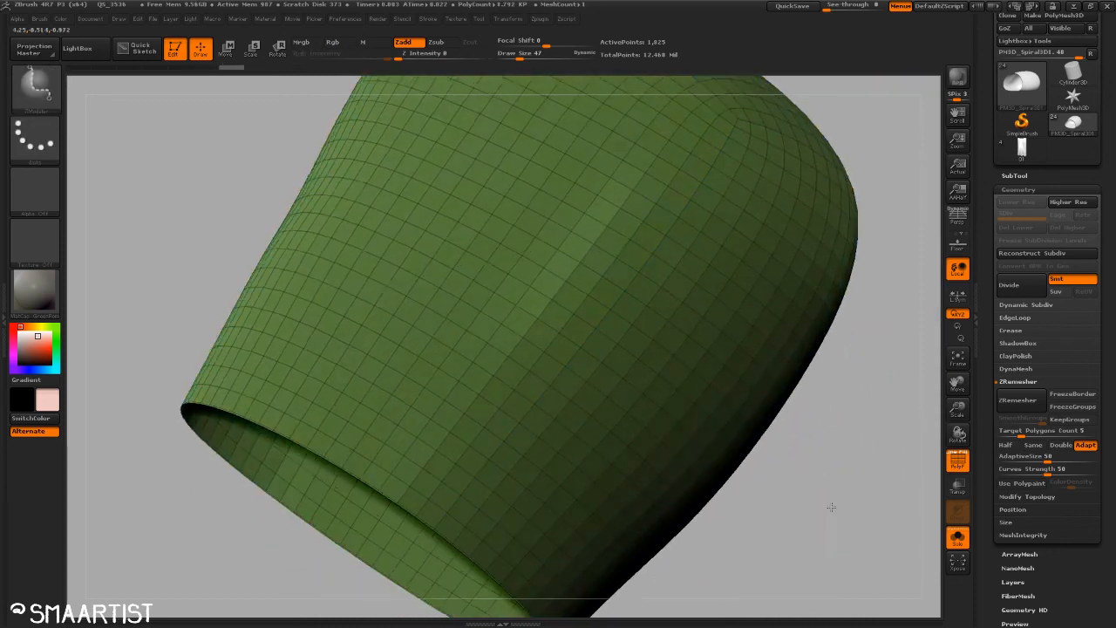
right_drag(832, 509, 832, 501)
key(ctrl+z)
Step: Switch from the NanoMesh brush to the regular ZModeler brush and assign the whole barrel to a single polygroup
key(b)
key(z)
key(m)
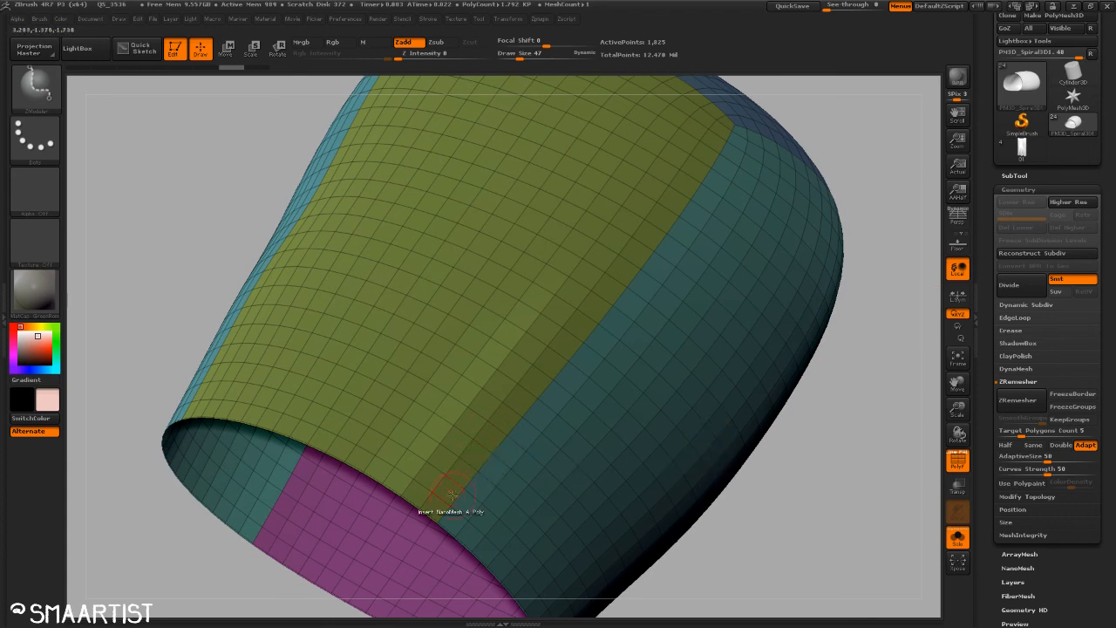
key(space)
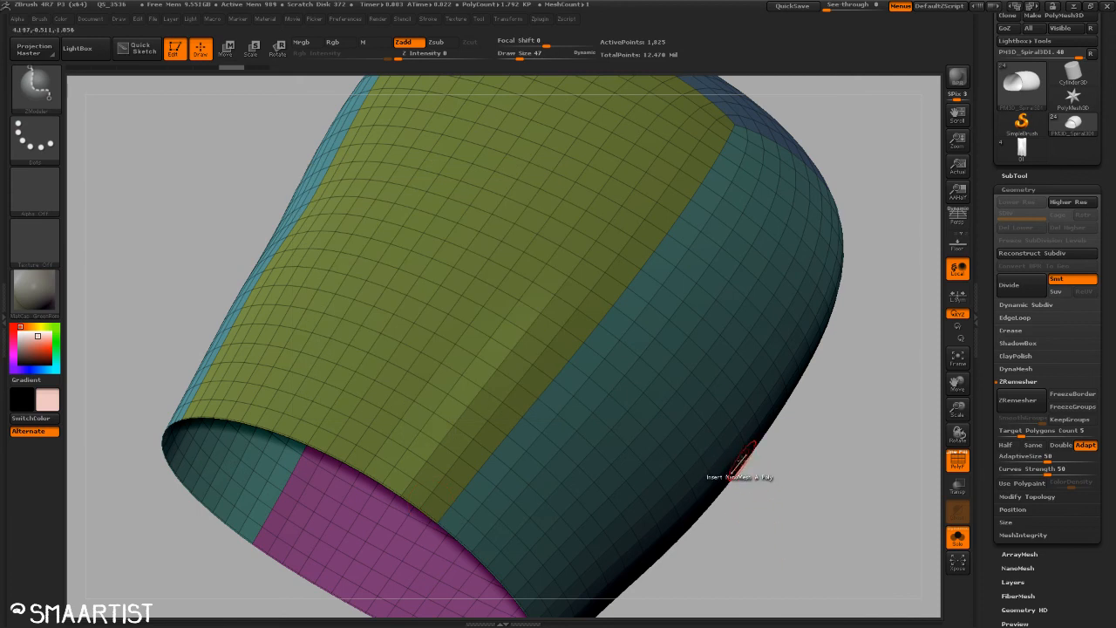
key(b)
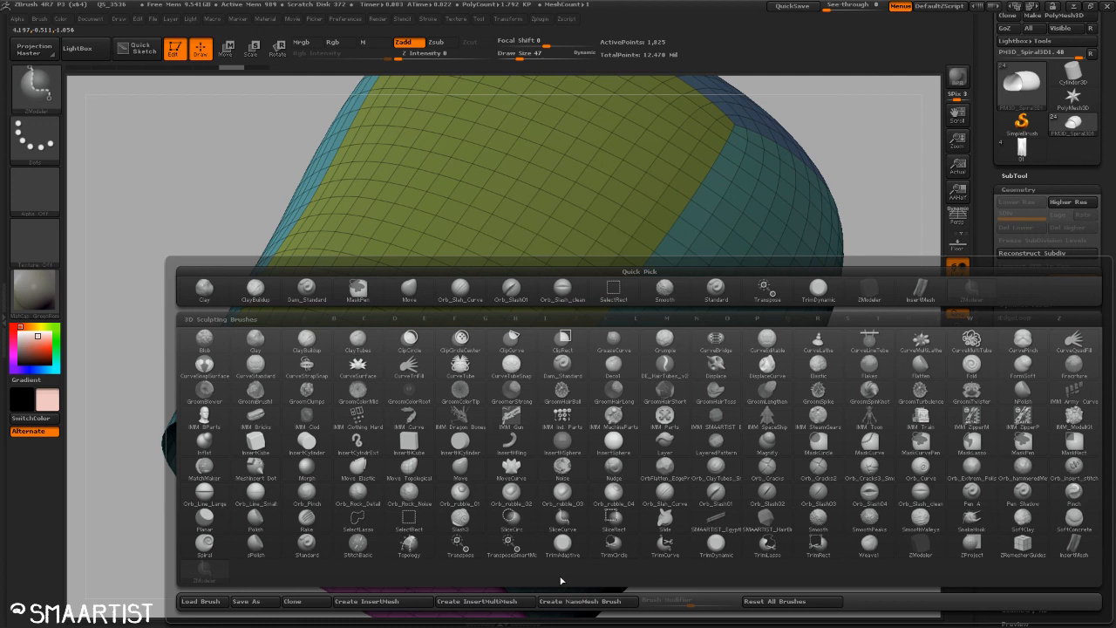
click(934, 551)
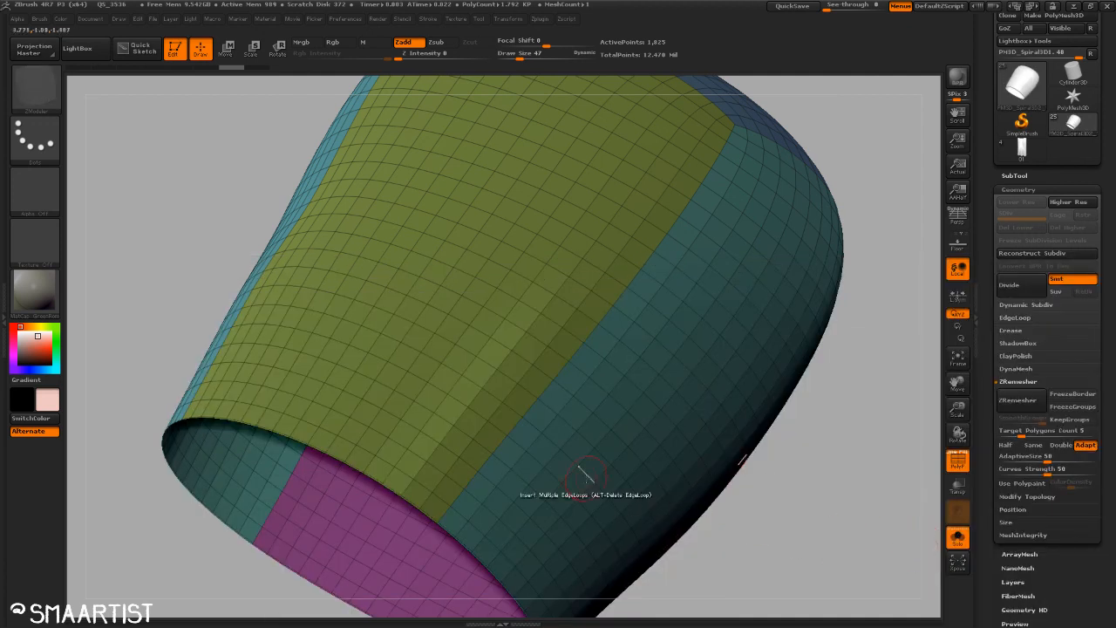
key(ctrl+w)
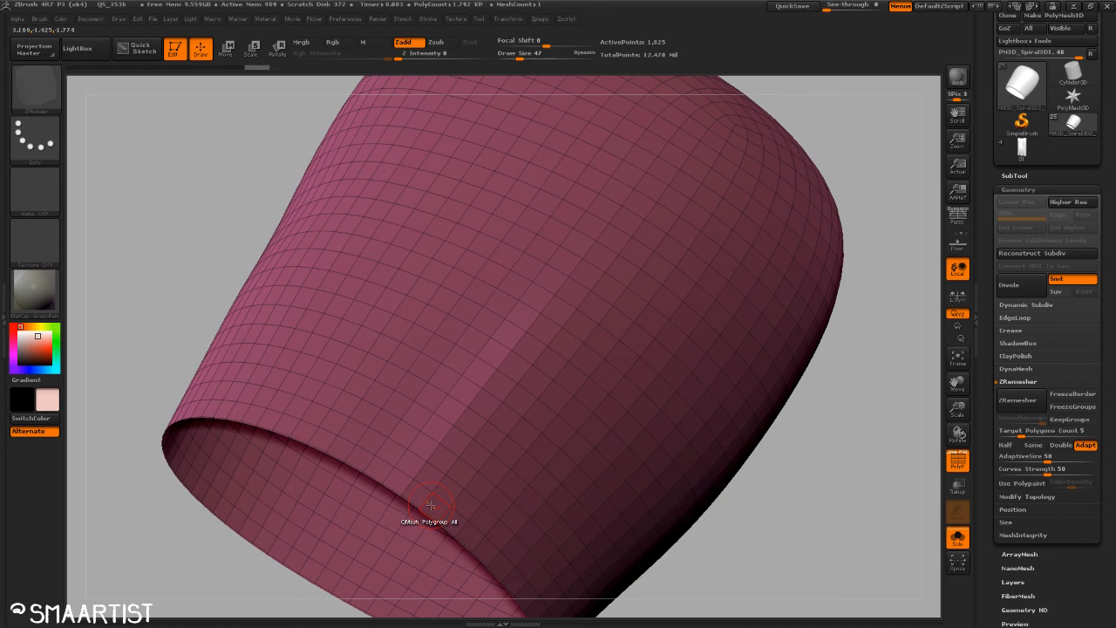
Step: Set the ZModeler polygon action to Polygroup for A Single Poly and the edge action to Polygroup for PolyLoop with the Additive modifier
key(space)
click(417, 284)
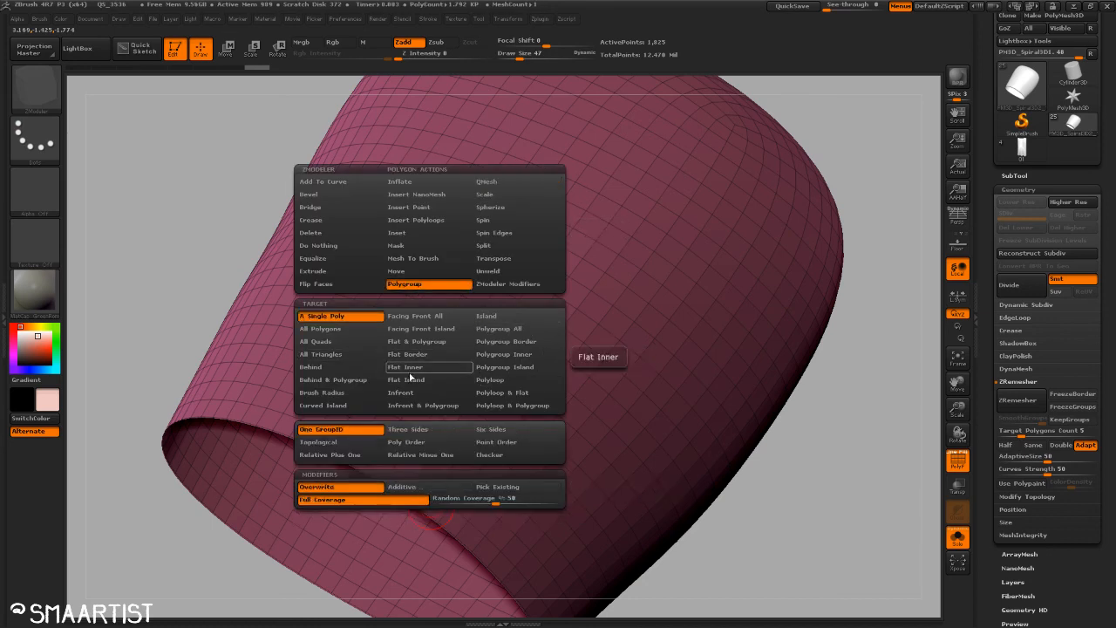
key(space)
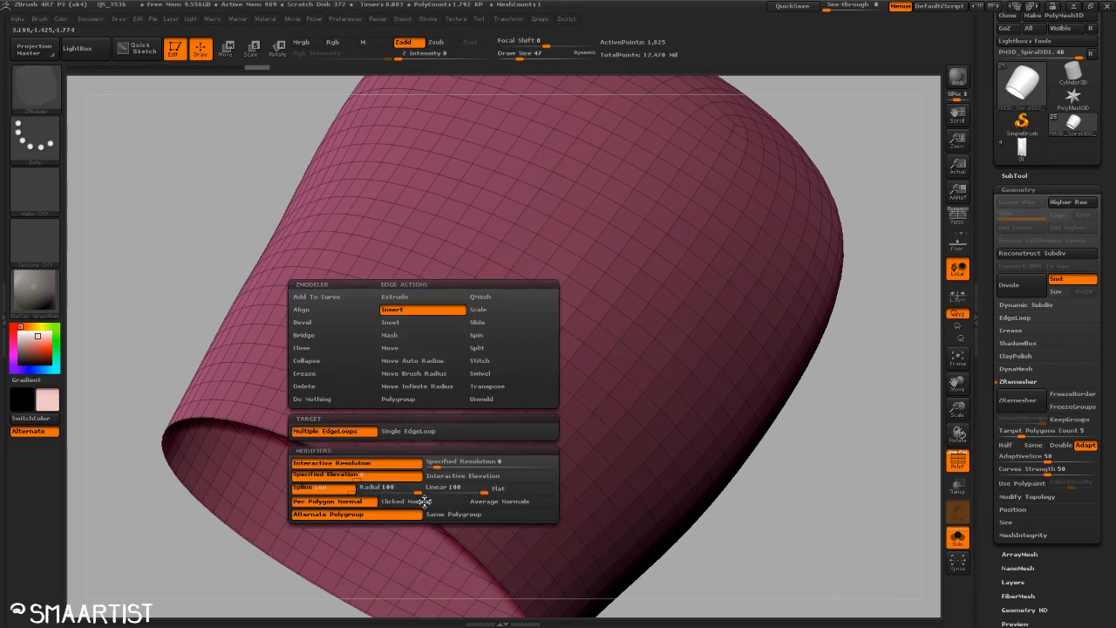
click(417, 401)
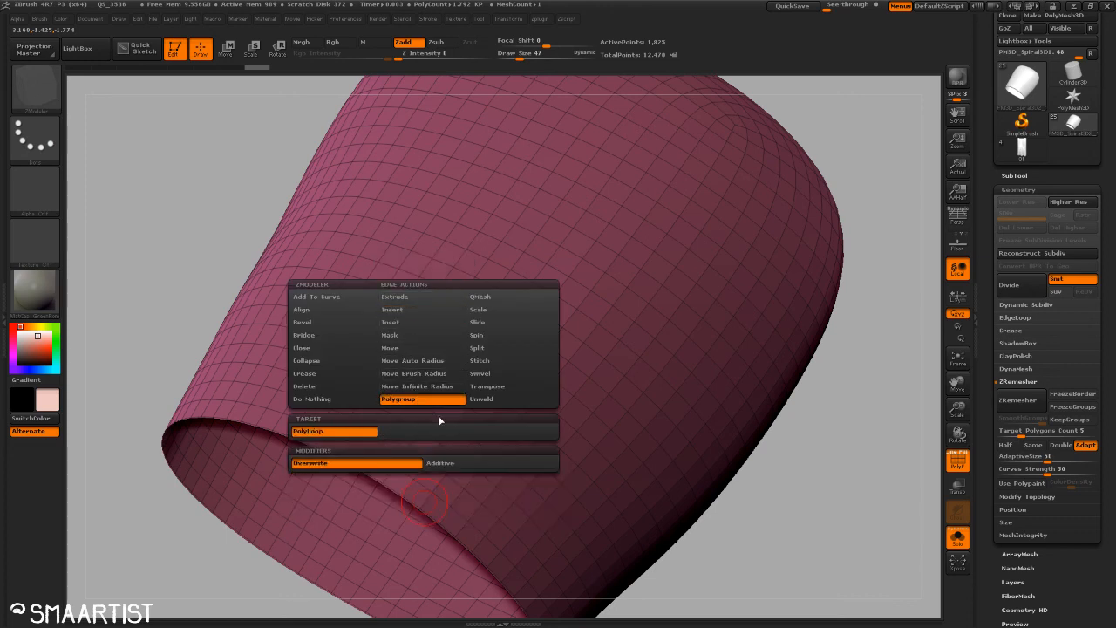
click(445, 464)
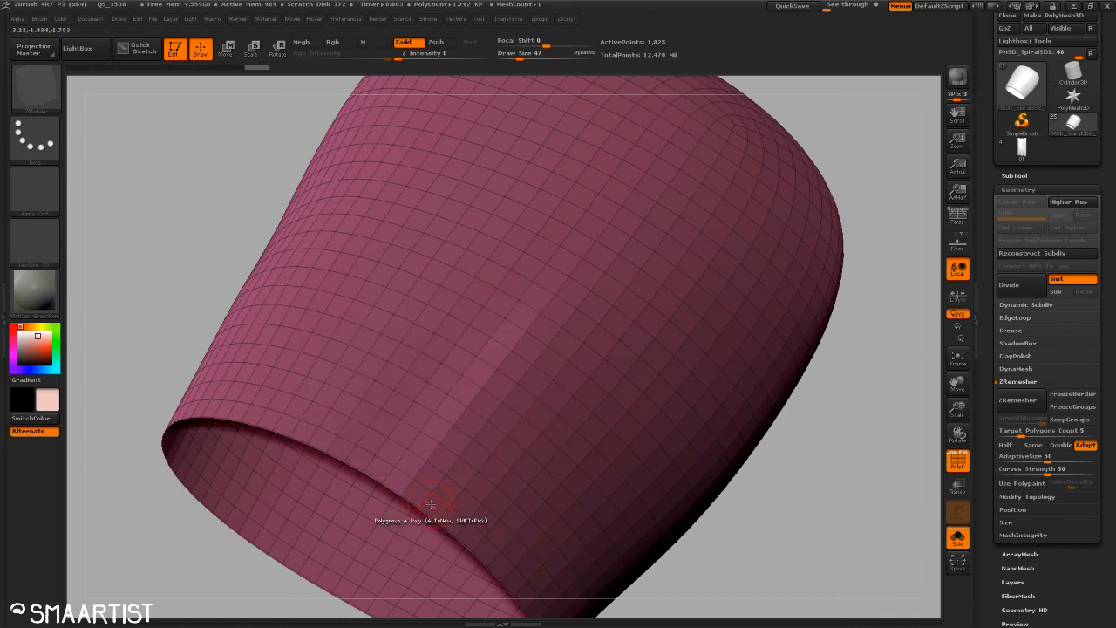
Step: Assign every other polyloop around the barrel, from the open rim up to the rounded end, to a second polygroup
click(426, 499)
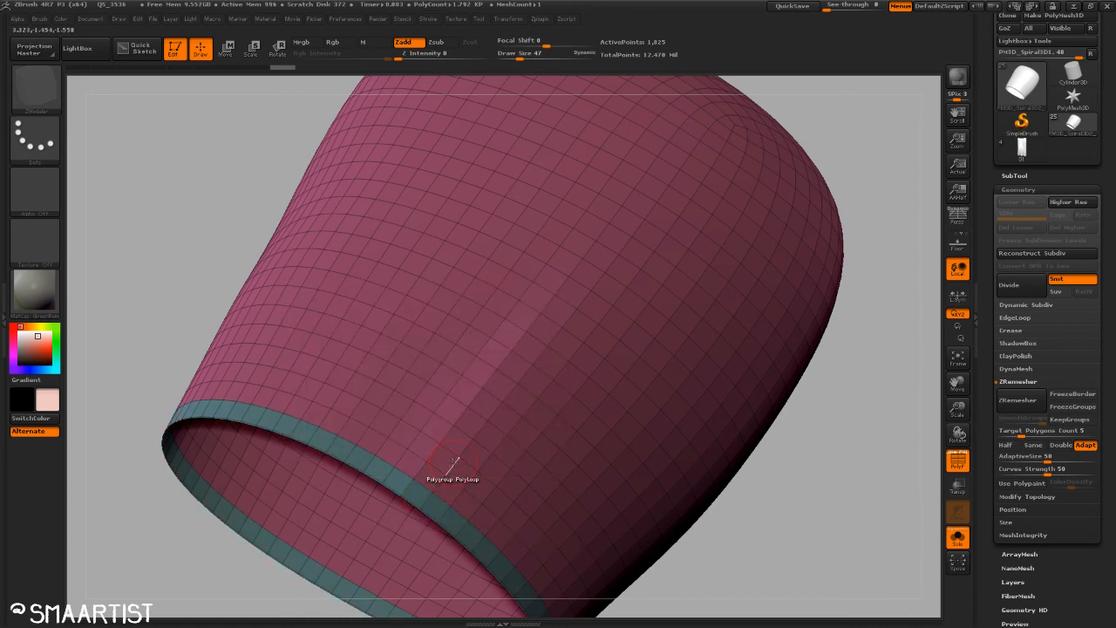
click(454, 460)
click(499, 415)
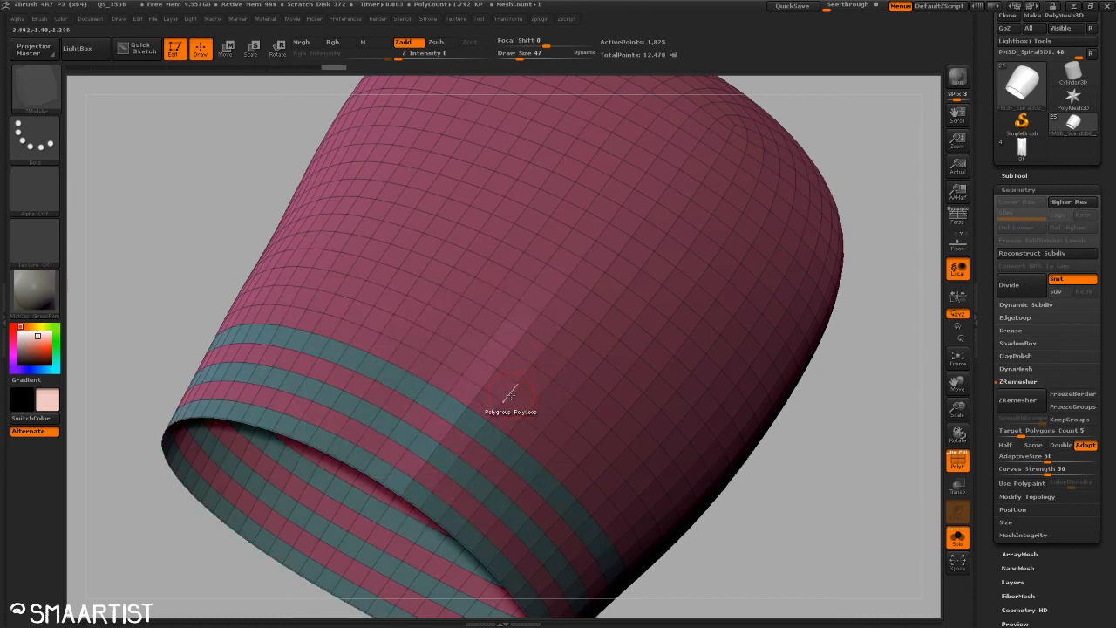
click(519, 384)
click(534, 364)
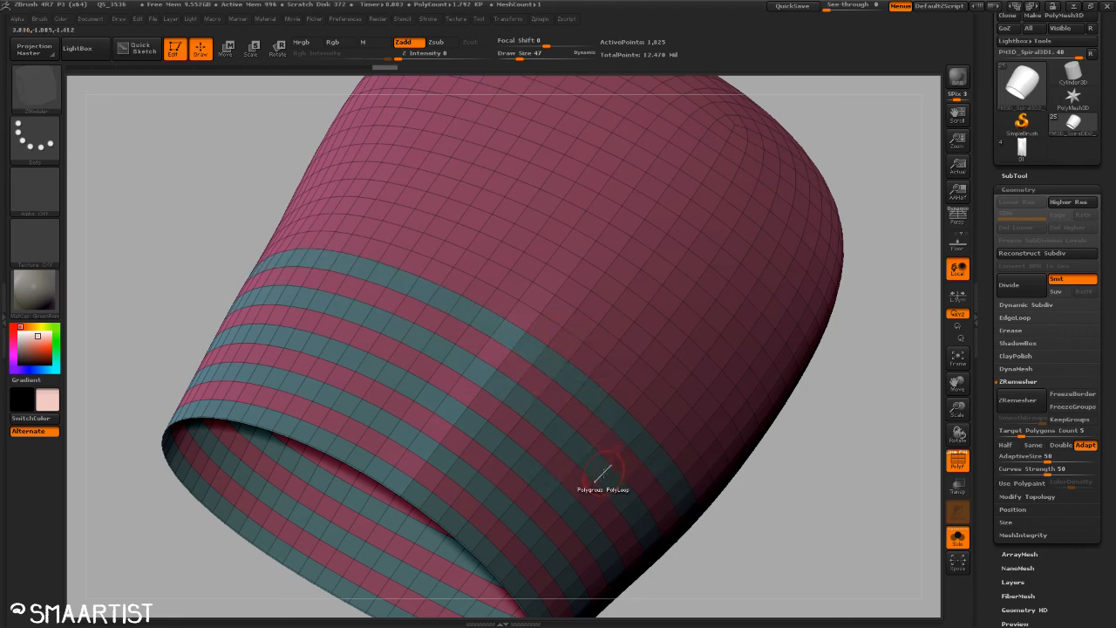
click(571, 320)
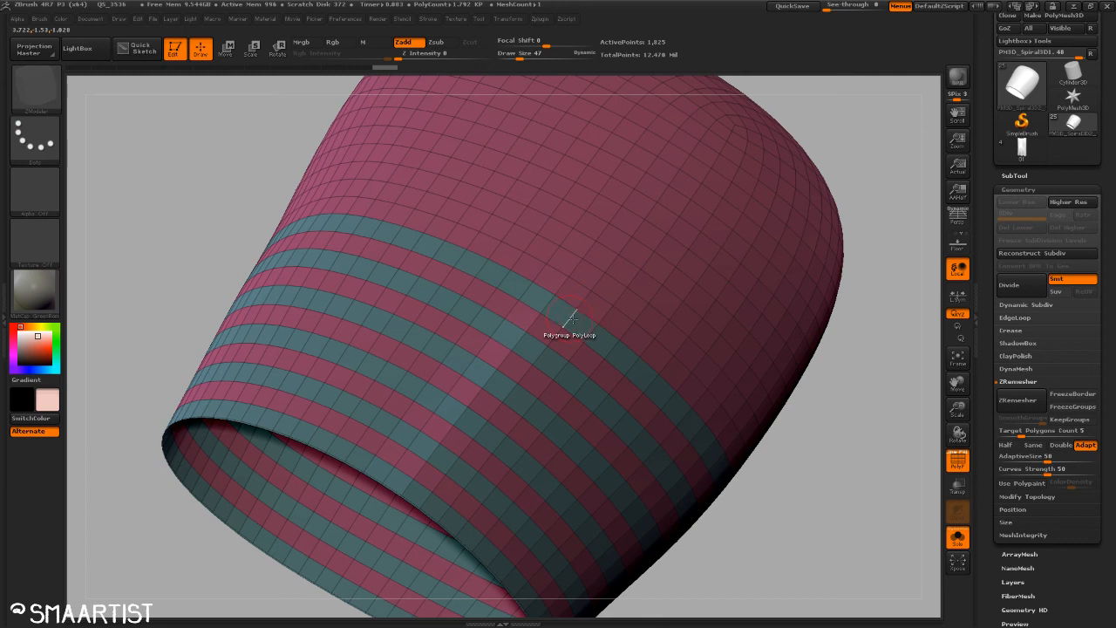
click(598, 285)
click(646, 221)
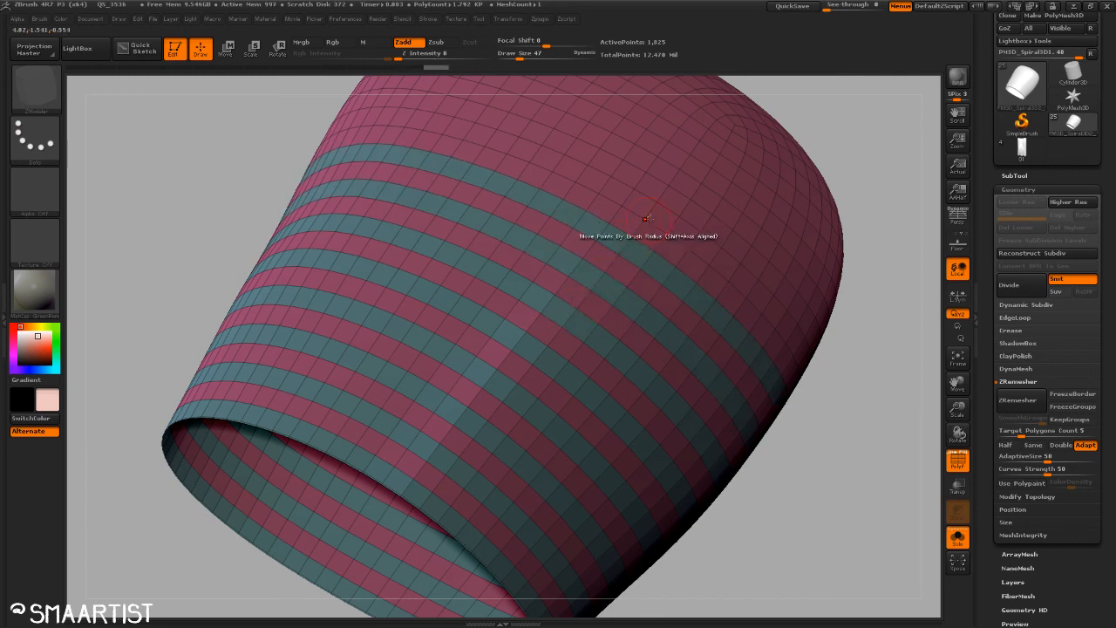
click(646, 217)
click(684, 163)
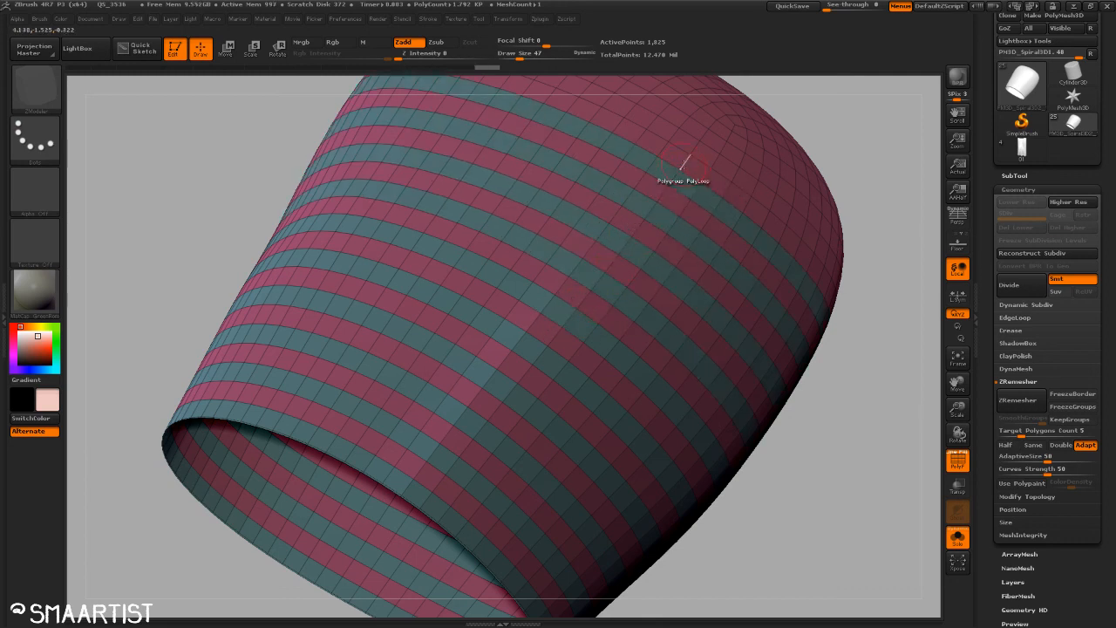
click(694, 146)
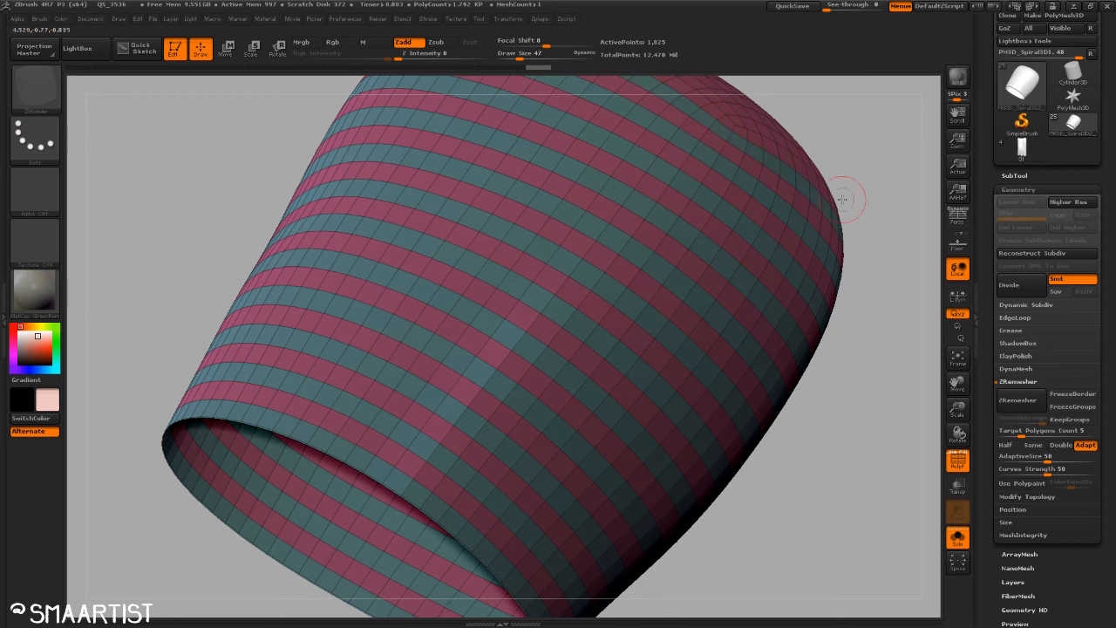
Step: Try polygrouping lengthwise polyloops across the stripes at the rounded end's corner pole, undoing the attempts on the neighbouring polygons
drag(897, 223, 812, 305)
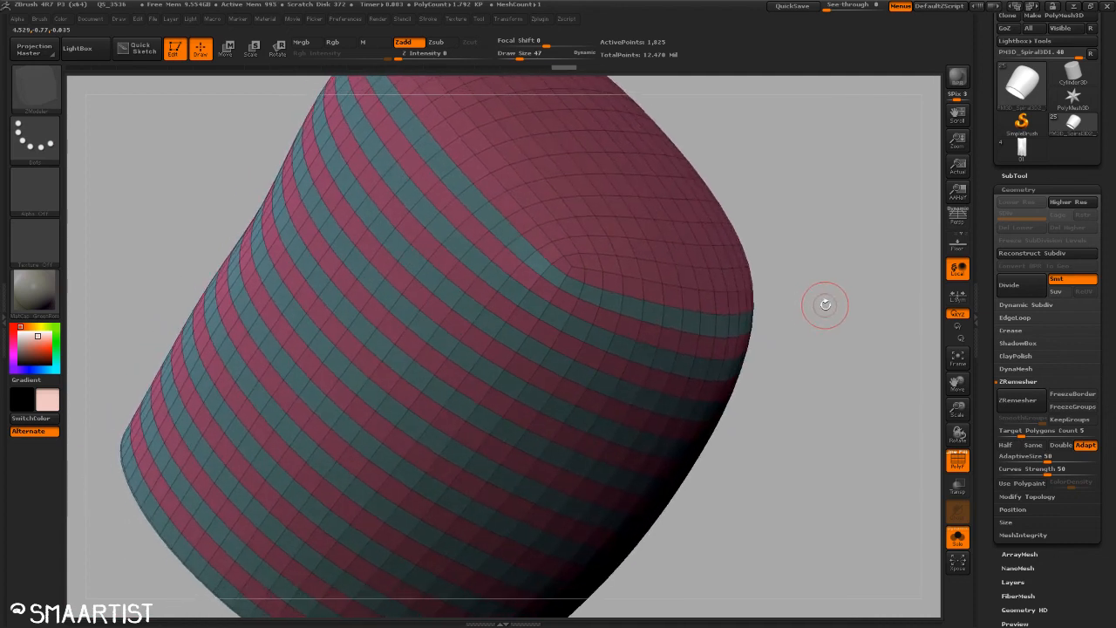
click(563, 271)
drag(758, 368, 780, 398)
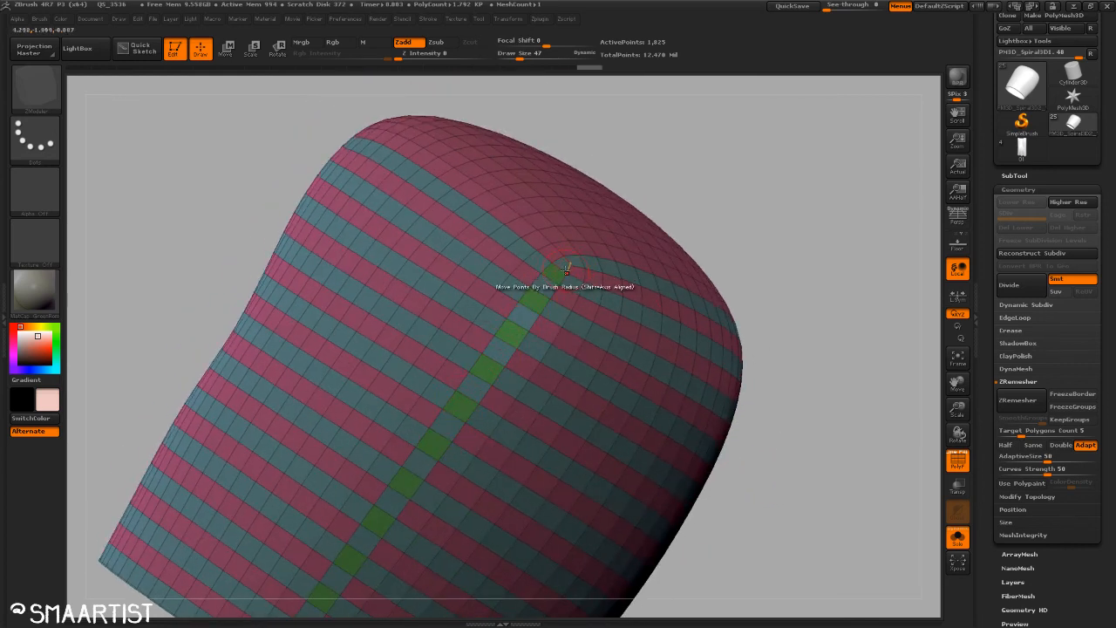
drag(832, 253, 817, 271)
alt+drag(864, 228, 789, 264)
mouse_move(789, 264)
mouse_down()
mouse_move(818, 271)
mouse_move(823, 262)
mouse_up()
ctrl+right_drag(822, 262, 823, 309)
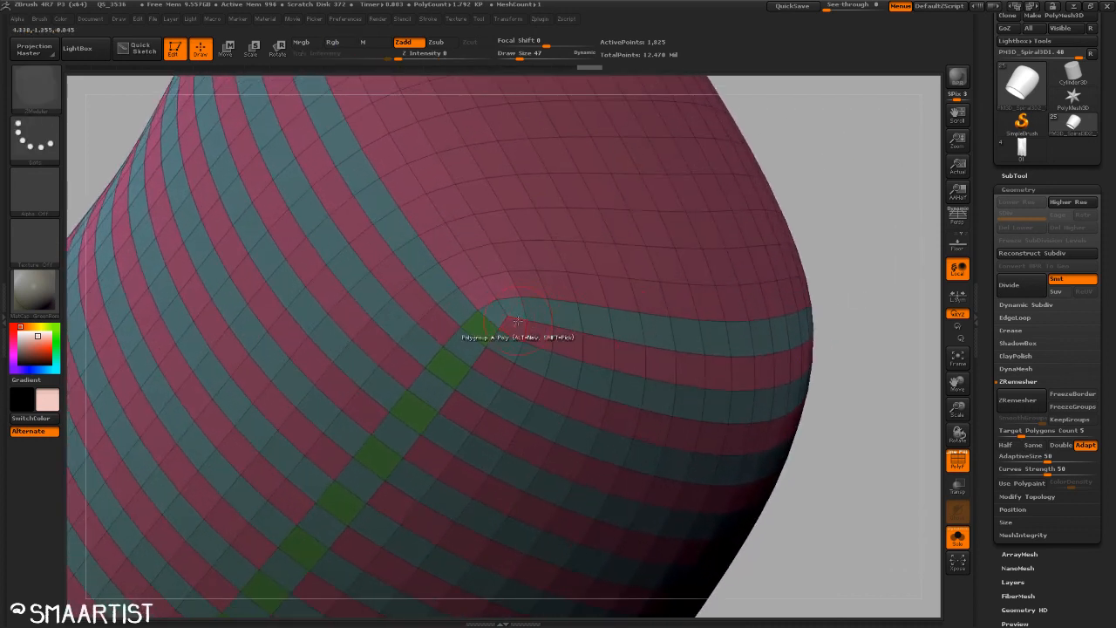
click(517, 322)
key(ctrl+z)
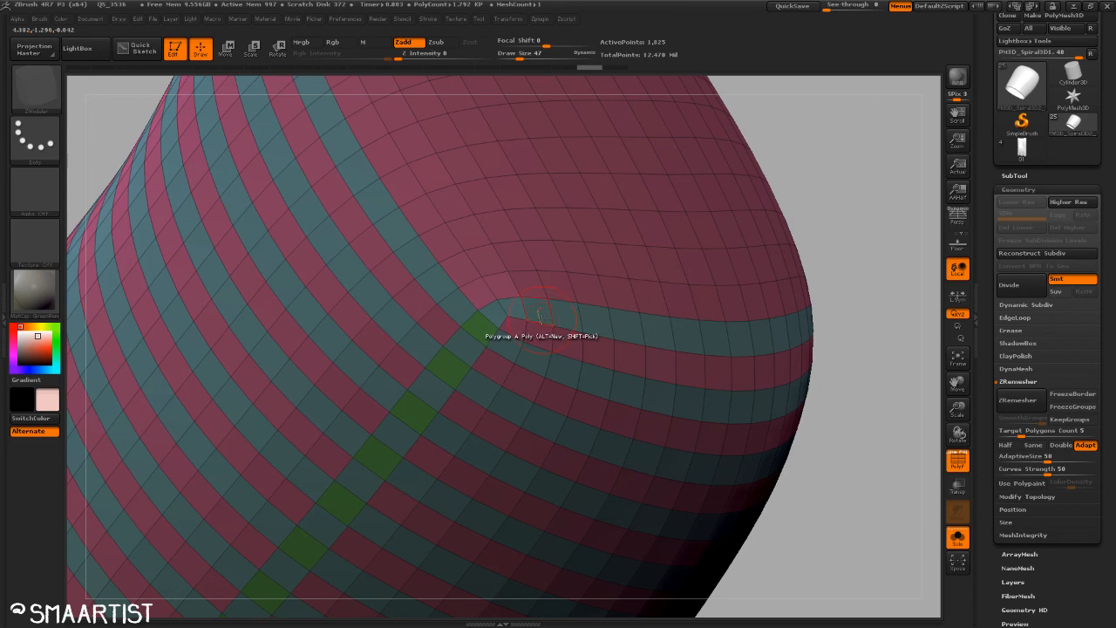
click(544, 323)
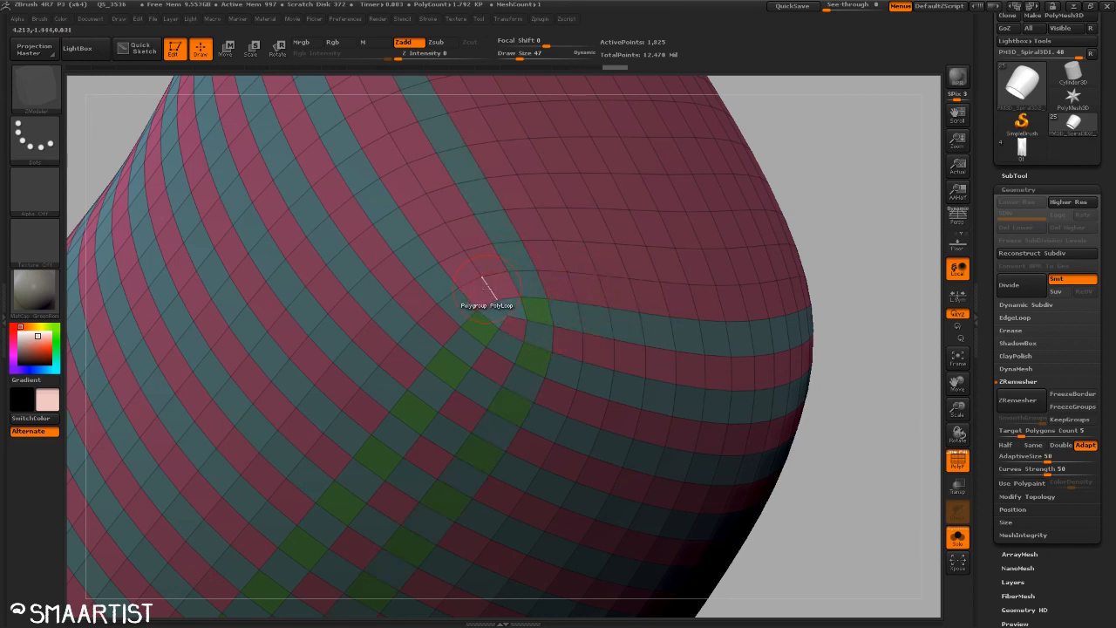
key(ctrl+z)
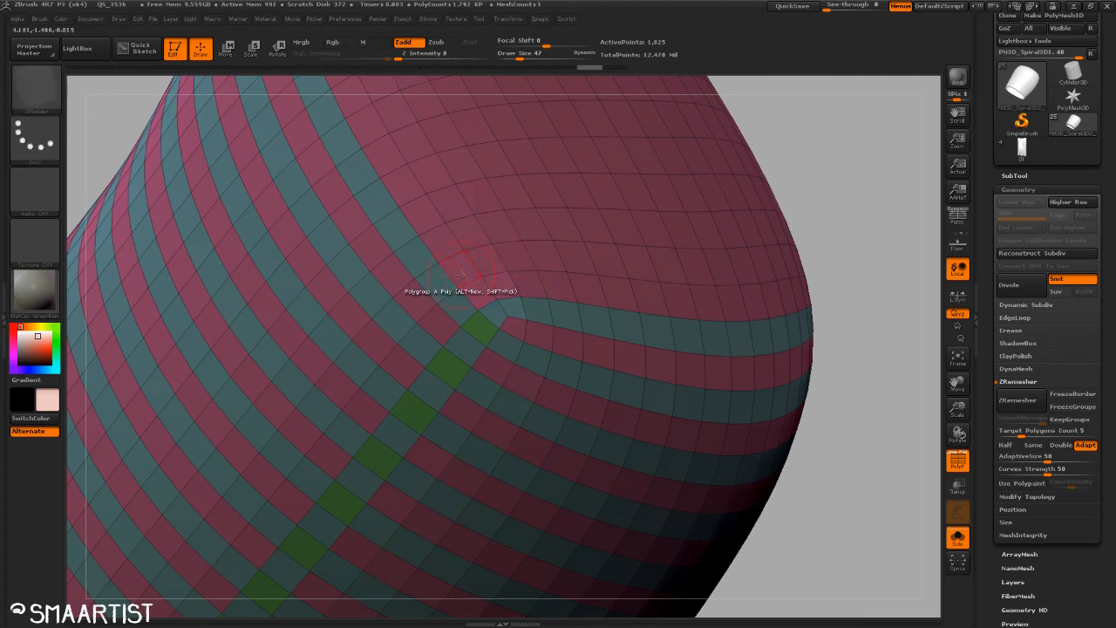
Step: Polygroup every other lengthwise polyloop across the stripes, from the first corner pole to the next one, as a checkered pattern
click(445, 272)
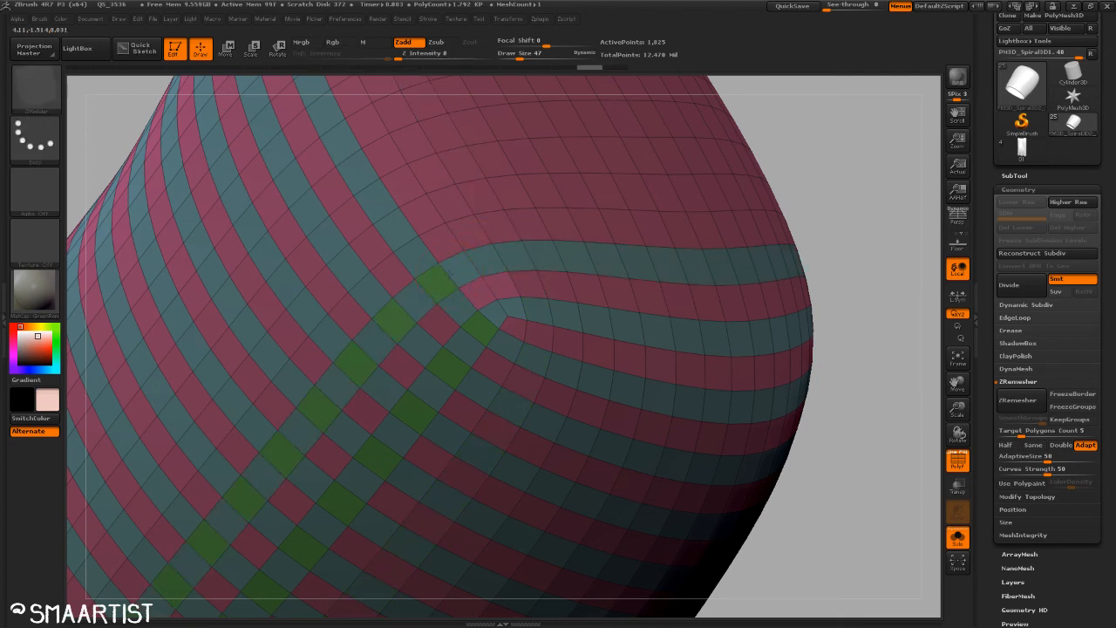
click(410, 227)
alt+right_drag(462, 266, 510, 358)
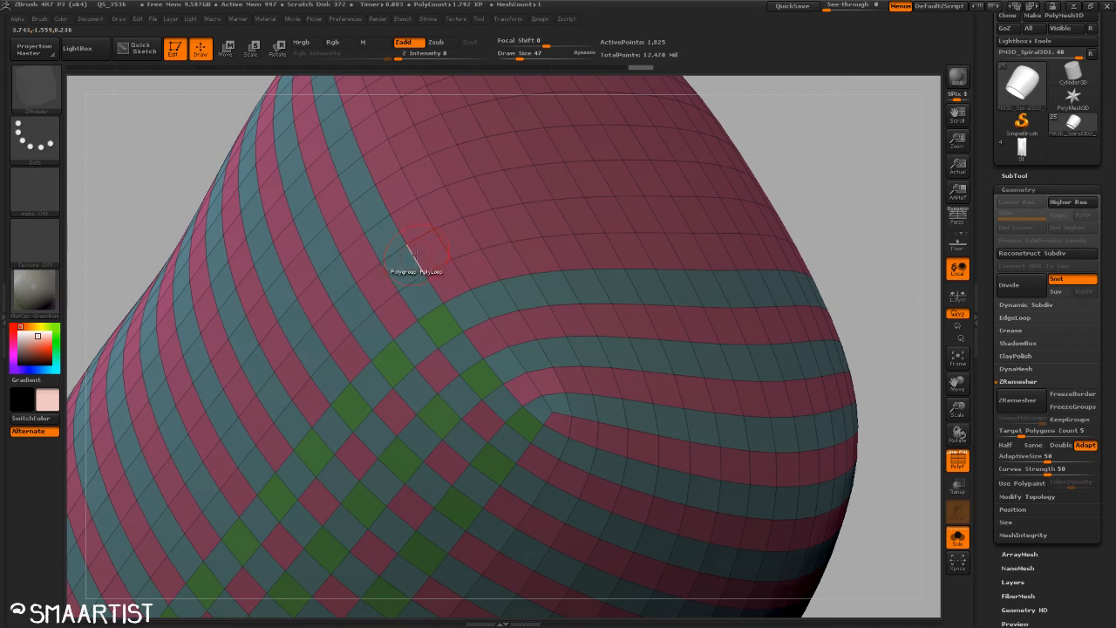
click(408, 260)
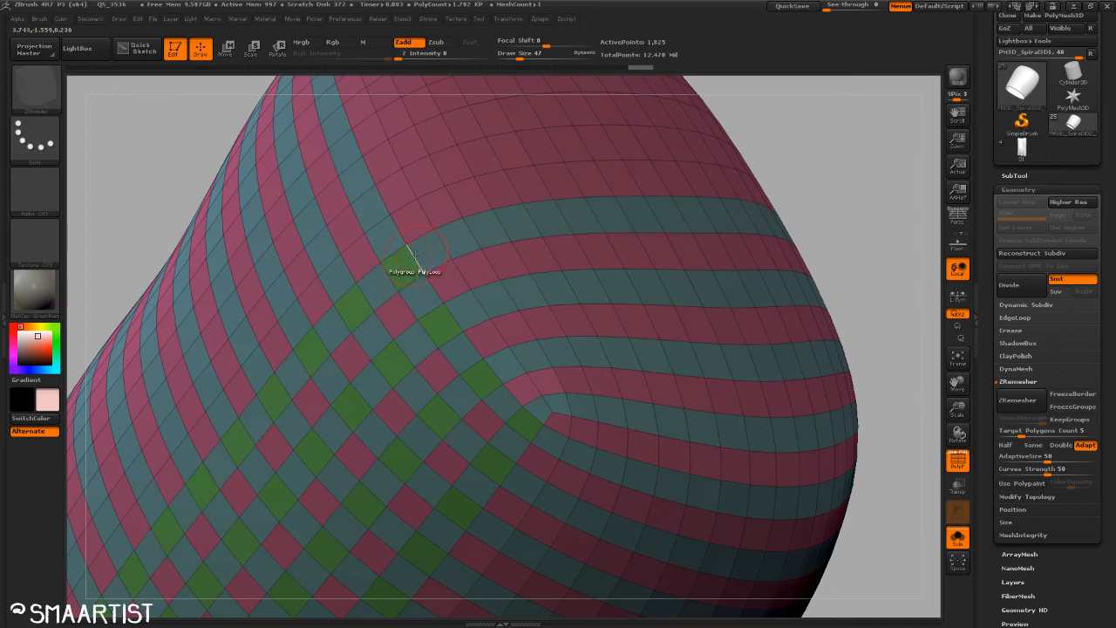
click(384, 220)
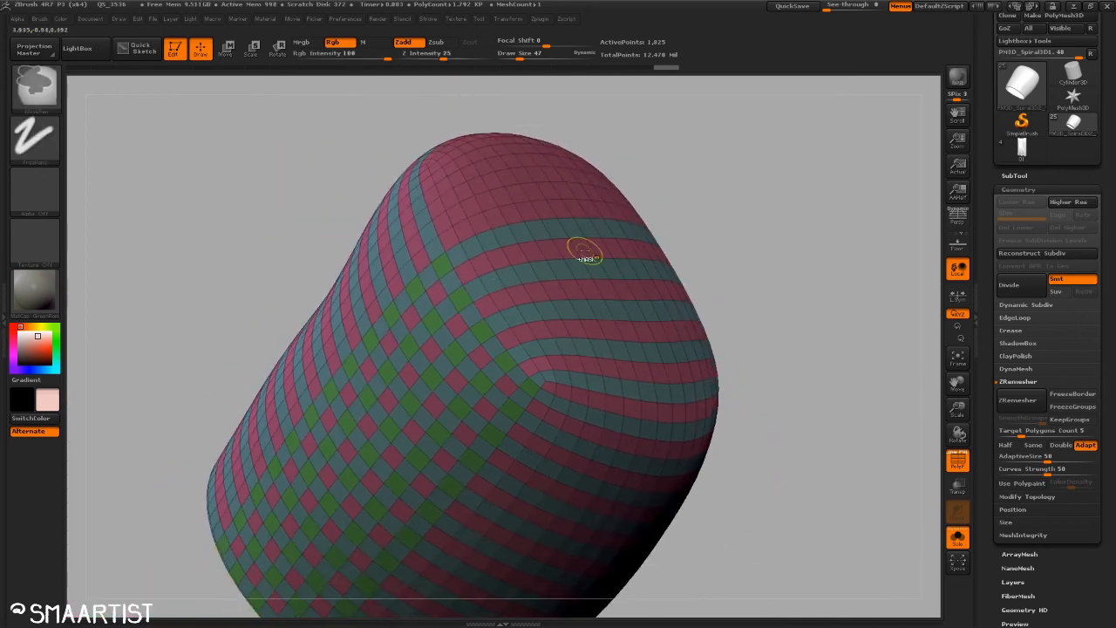
mouse_move(584, 247)
mouse_down()
mouse_move(685, 304)
mouse_move(473, 324)
mouse_move(496, 375)
mouse_up()
click(490, 359)
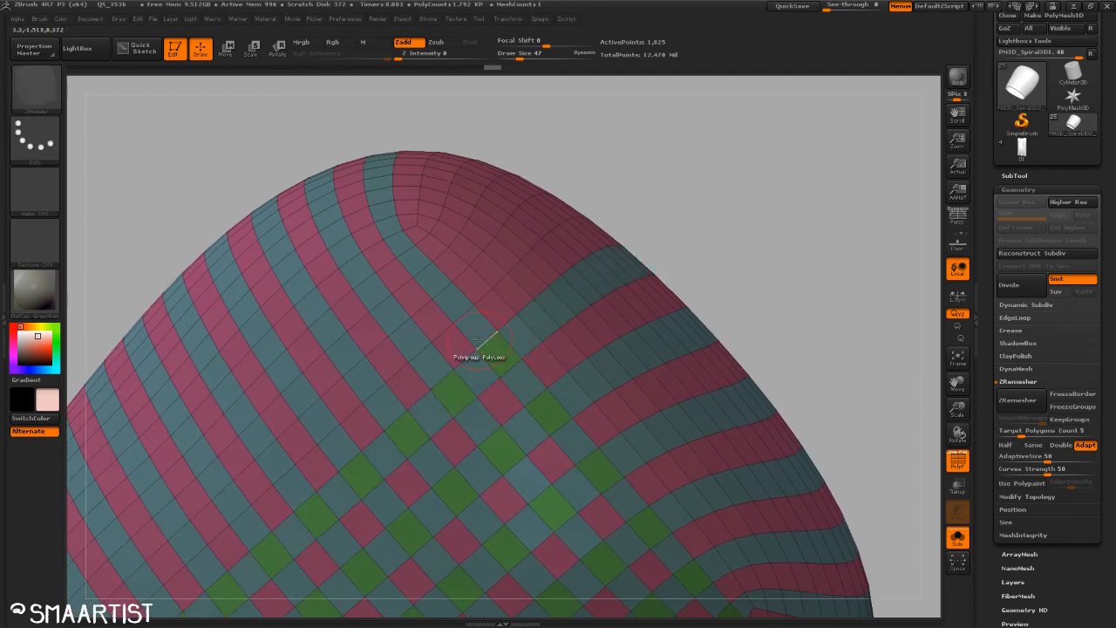
click(445, 314)
click(396, 275)
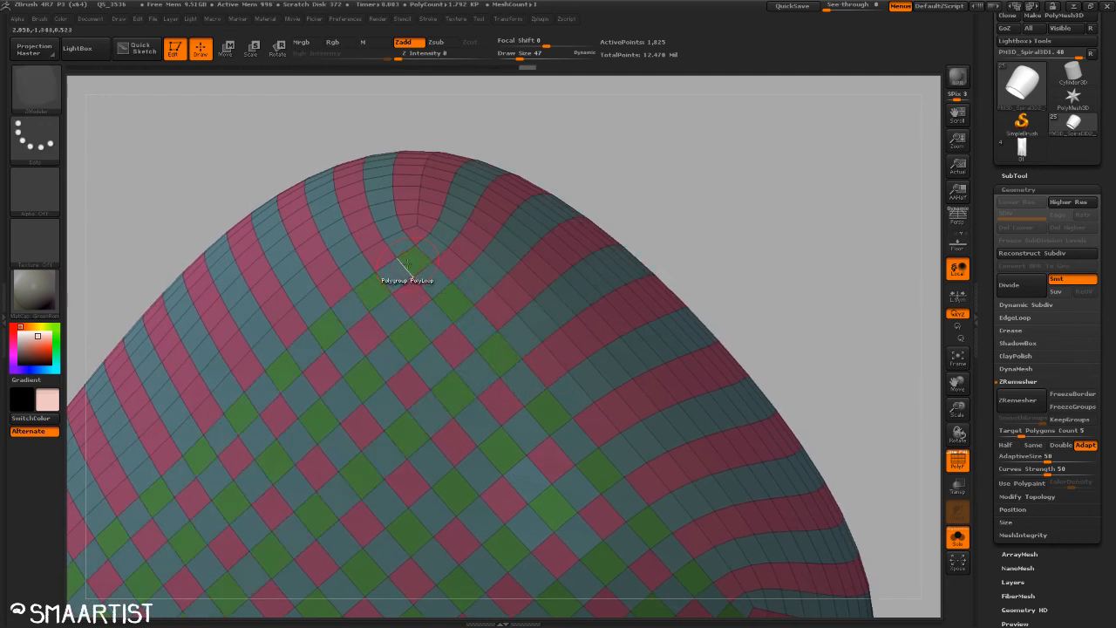
Step: Continue the alternating crossing polyloops past the second corner pole and over the adjoining side of the barrel
mouse_move(645, 277)
ctrl+right_down()
mouse_move(683, 314)
mouse_move(685, 336)
ctrl+right_up()
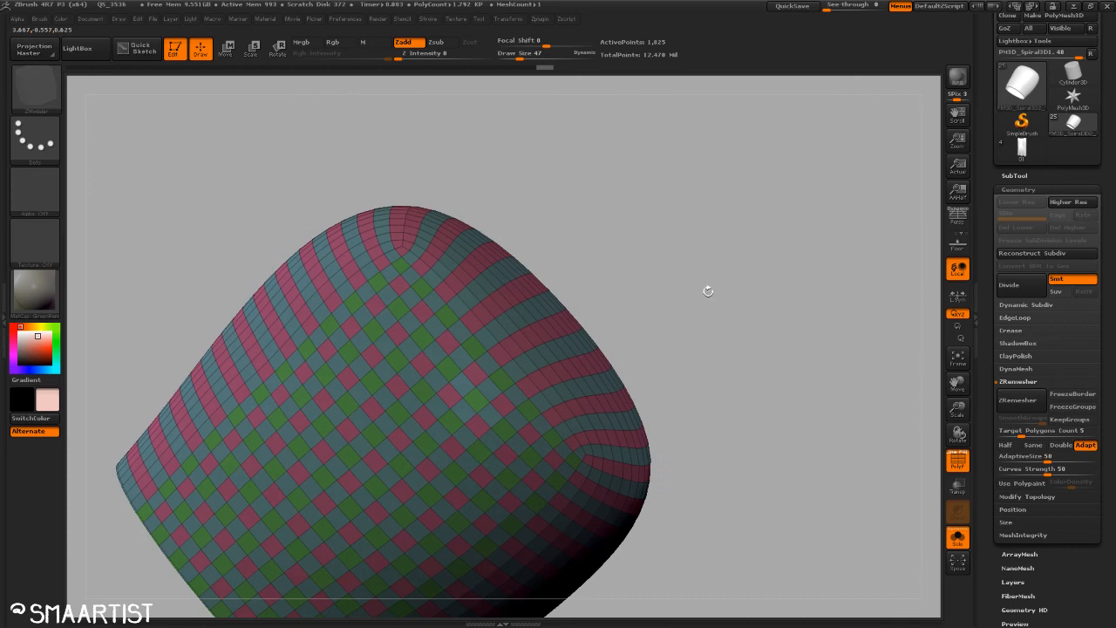
right_drag(708, 289, 725, 357)
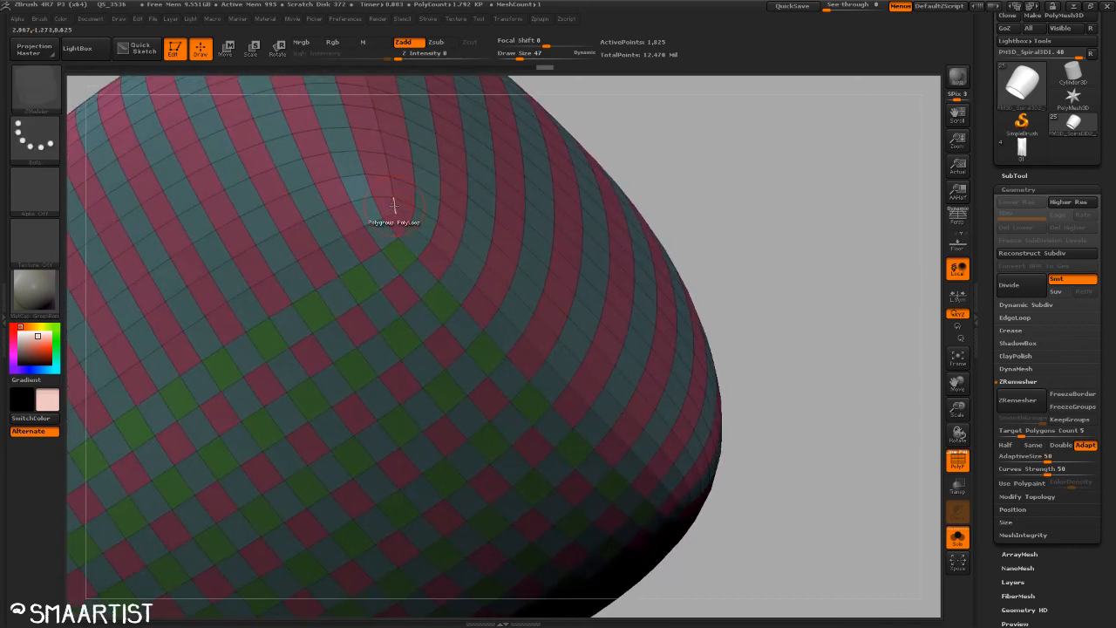
mouse_move(785, 498)
mouse_down()
mouse_move(755, 444)
mouse_move(784, 423)
mouse_move(700, 247)
mouse_move(738, 252)
mouse_move(760, 296)
mouse_move(744, 326)
mouse_move(730, 276)
mouse_move(775, 349)
mouse_move(769, 382)
mouse_move(783, 344)
mouse_up()
ctrl+right_drag(782, 343, 777, 414)
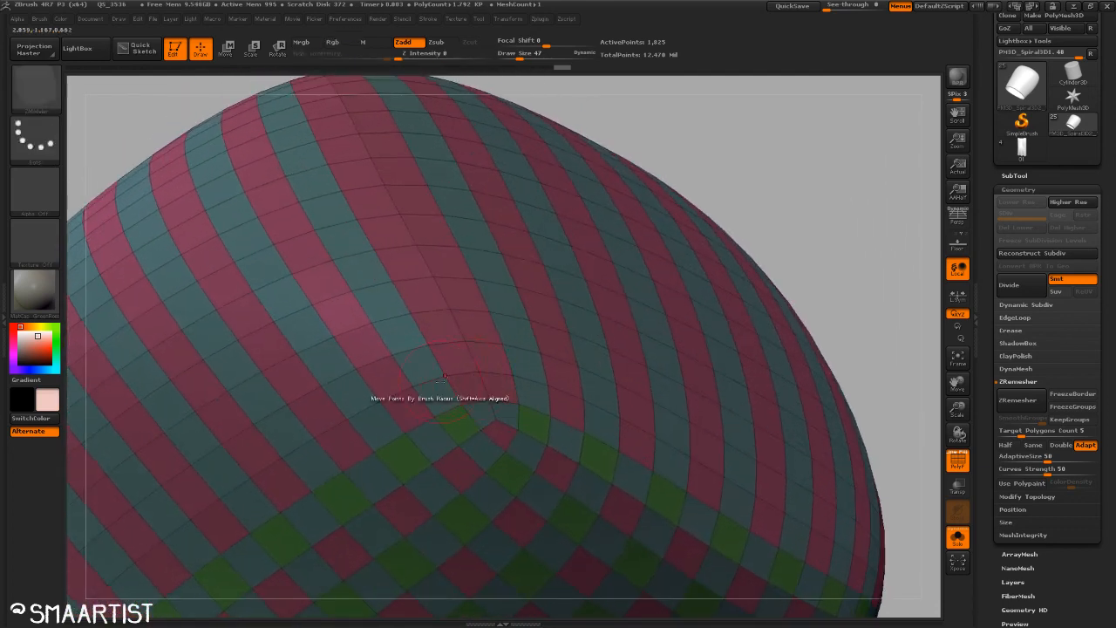
ctrl+alt+click(429, 349)
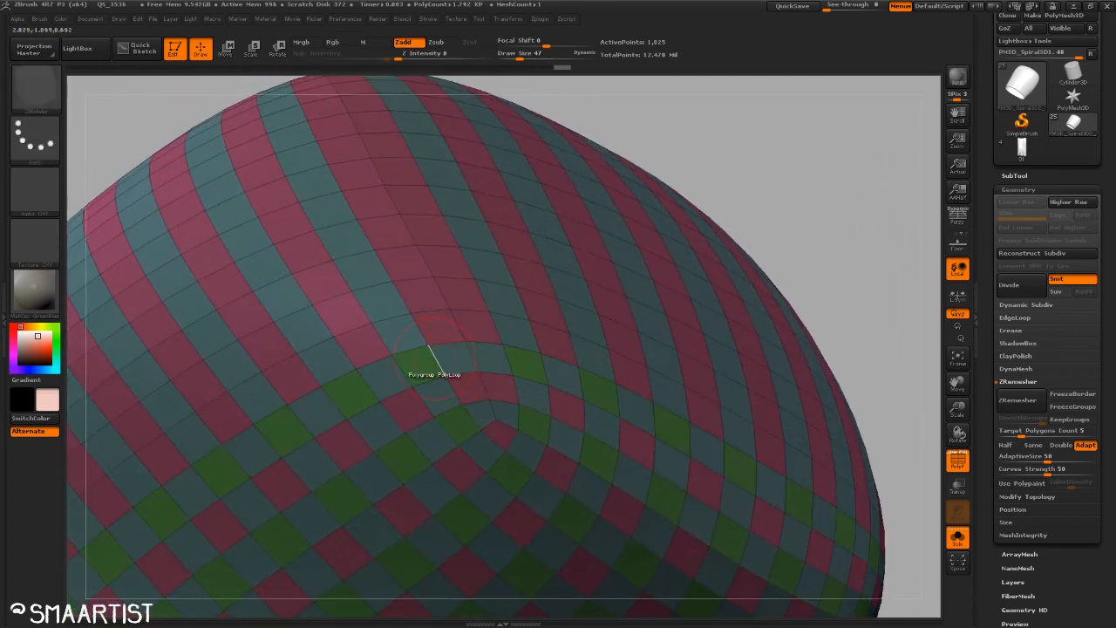
ctrl+alt+click(398, 297)
click(367, 233)
click(333, 173)
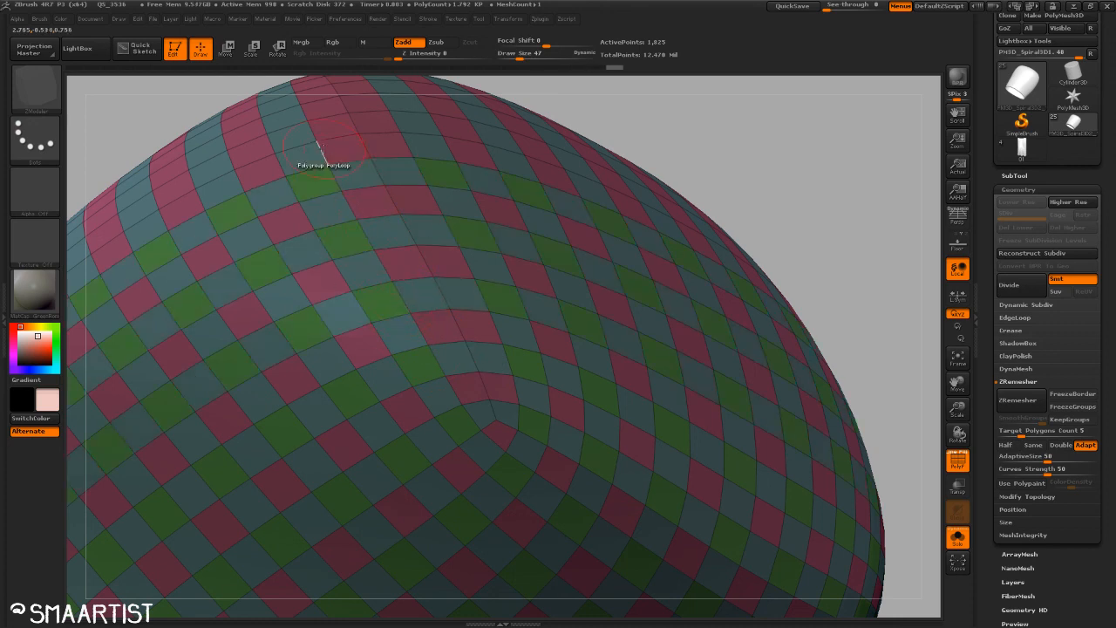
click(310, 127)
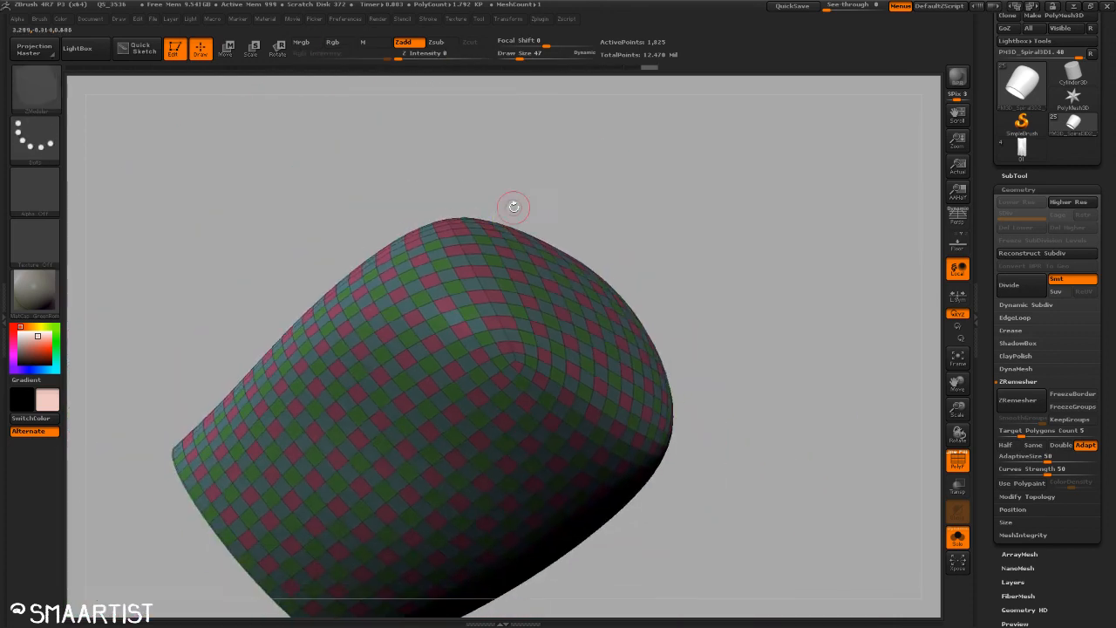
Step: Polygroup the missing crossing polyloop beside the corner pole on the far side and inspect the checkered barrel
mouse_move(511, 204)
mouse_down()
mouse_move(536, 212)
mouse_move(584, 189)
mouse_move(491, 348)
mouse_up()
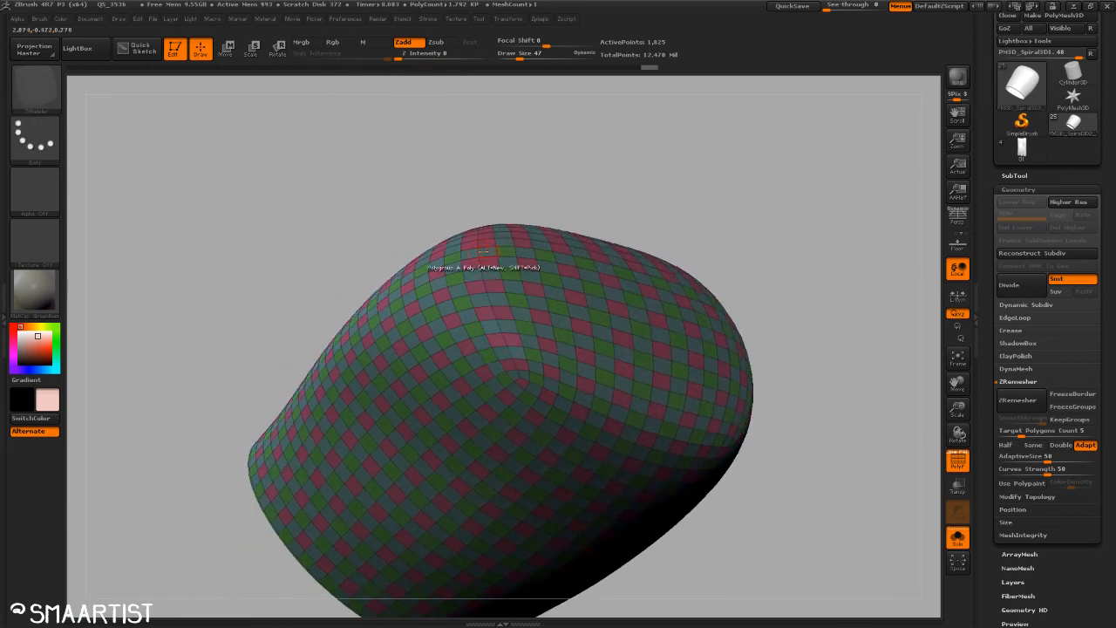
mouse_move(553, 135)
mouse_down()
mouse_move(660, 274)
mouse_move(645, 262)
mouse_up()
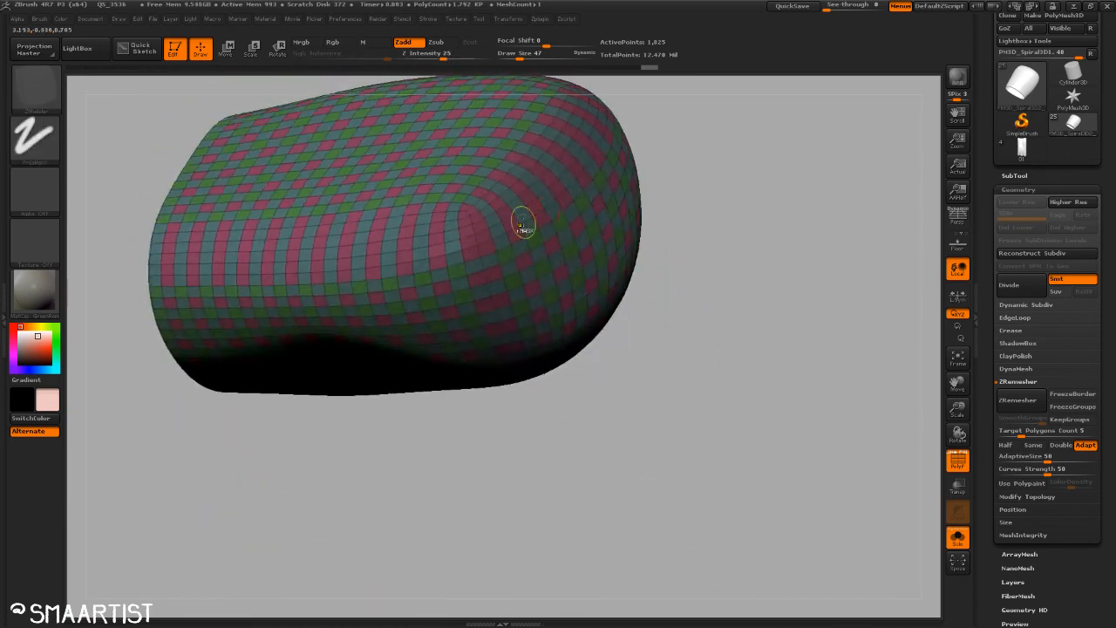
ctrl+right_drag(523, 221, 503, 326)
click(403, 267)
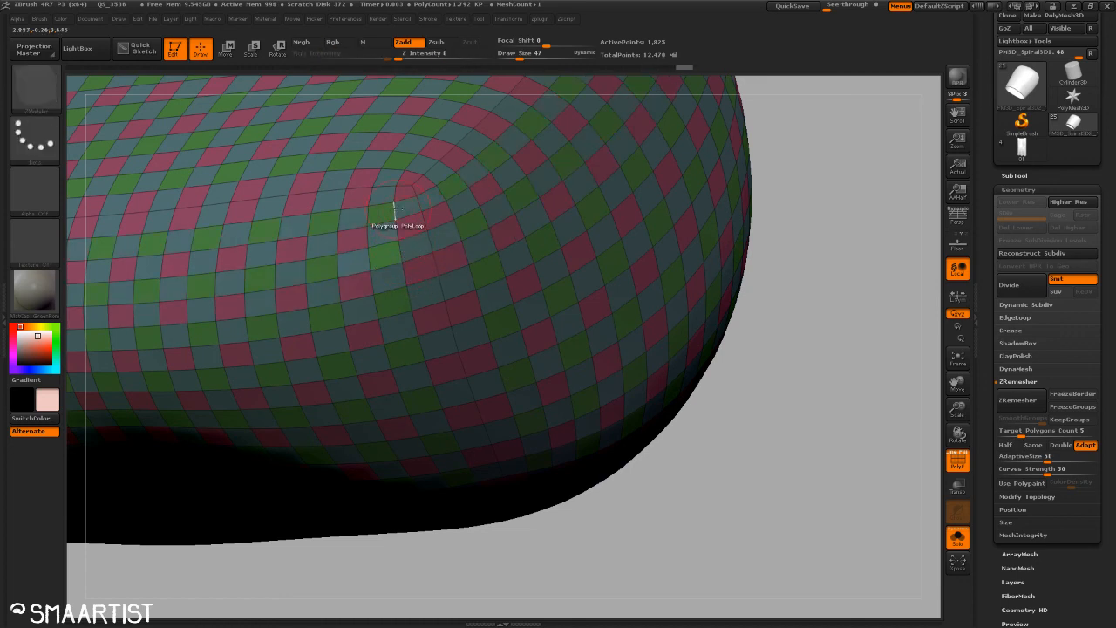
ctrl+right_drag(463, 293, 425, 232)
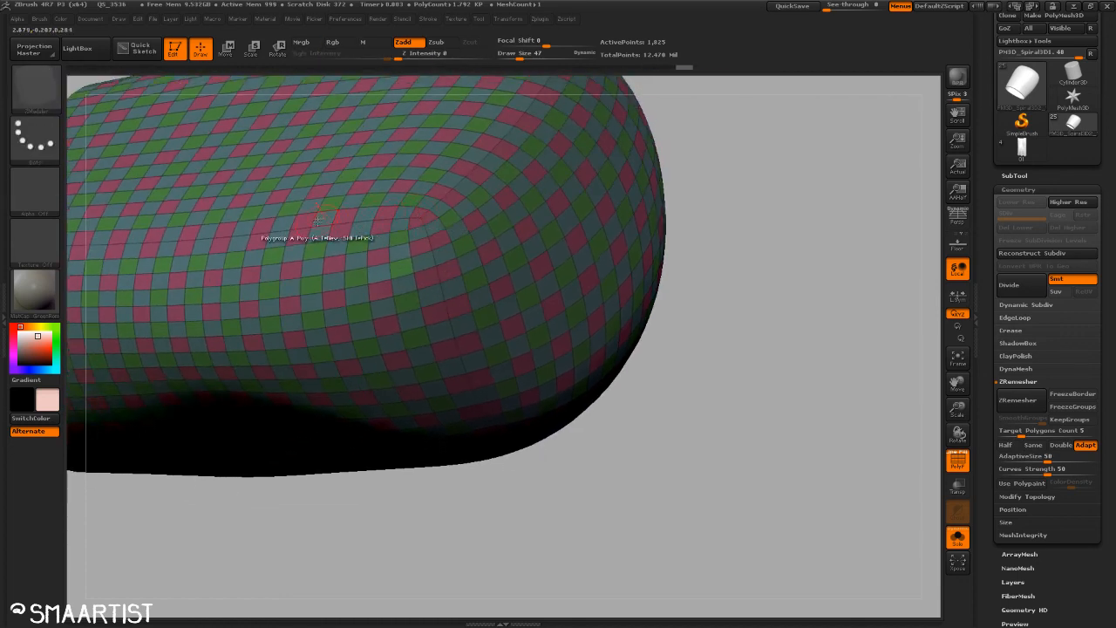
mouse_move(572, 207)
alt+right_down()
mouse_move(530, 342)
mouse_move(693, 354)
mouse_move(716, 377)
mouse_move(668, 406)
mouse_move(663, 329)
mouse_move(647, 346)
mouse_move(707, 349)
mouse_move(765, 404)
mouse_move(756, 279)
mouse_move(723, 305)
mouse_move(707, 276)
mouse_move(708, 236)
mouse_move(753, 239)
mouse_move(767, 285)
mouse_move(754, 249)
mouse_move(703, 413)
mouse_move(682, 378)
mouse_move(742, 444)
mouse_move(772, 369)
alt+right_up()
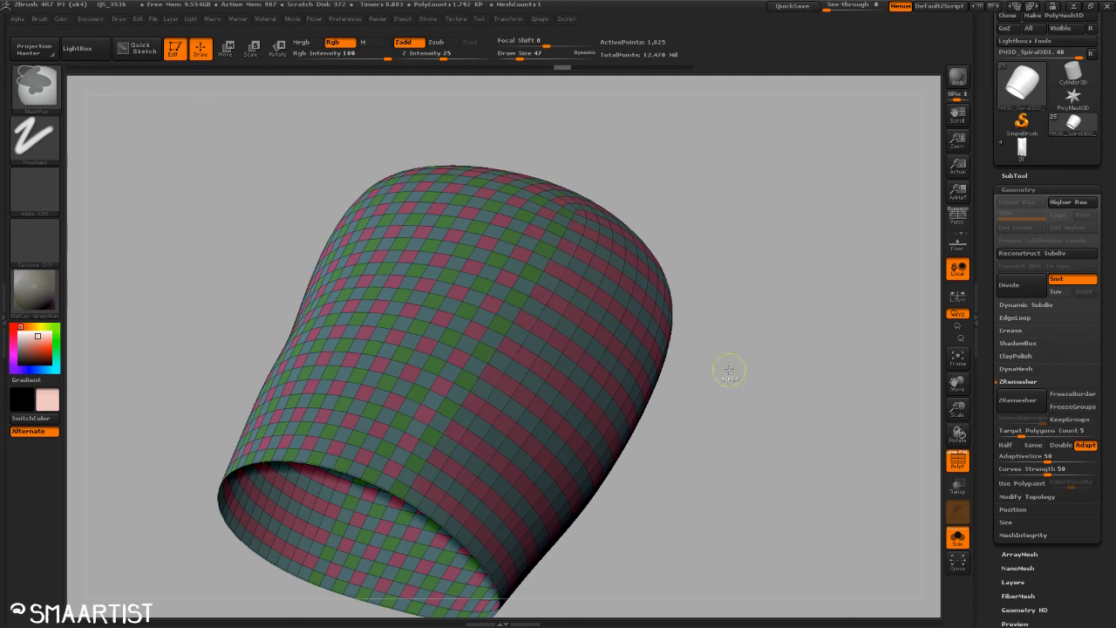
Step: Undo all the crossing polyloop polygroups, back to the plain alternating stripes around the barrel
right_drag(729, 371, 776, 407)
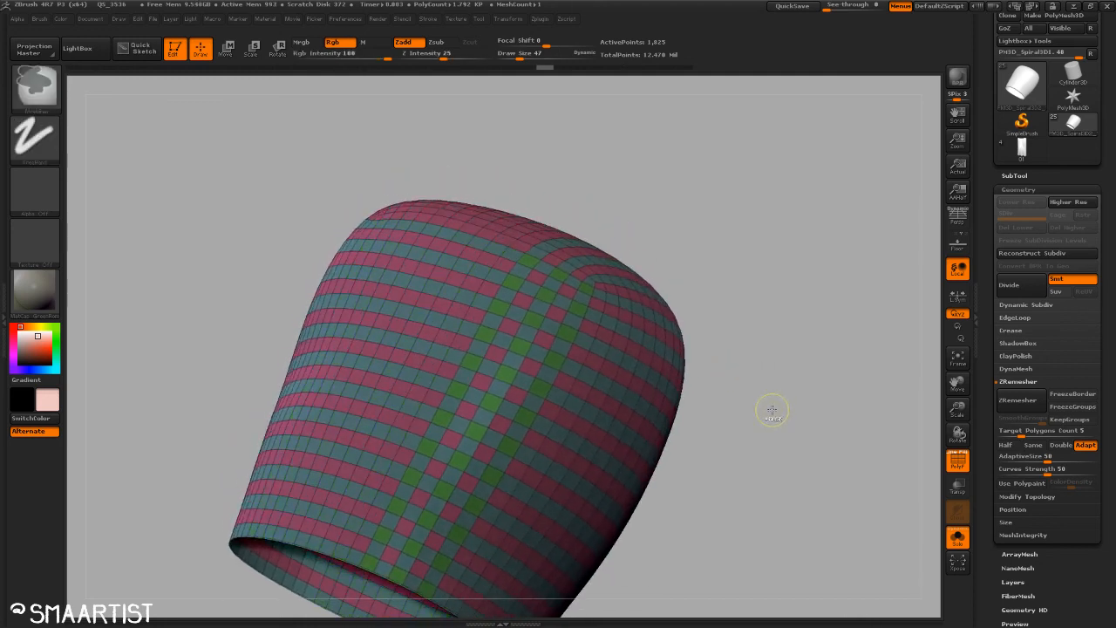
key(ctrl+z)
key(ctrl+z)
key(ctrl+z)
key(ctrl+z)
key(ctrl+z)
key(ctrl+z)
key(ctrl+z)
key(ctrl+z)
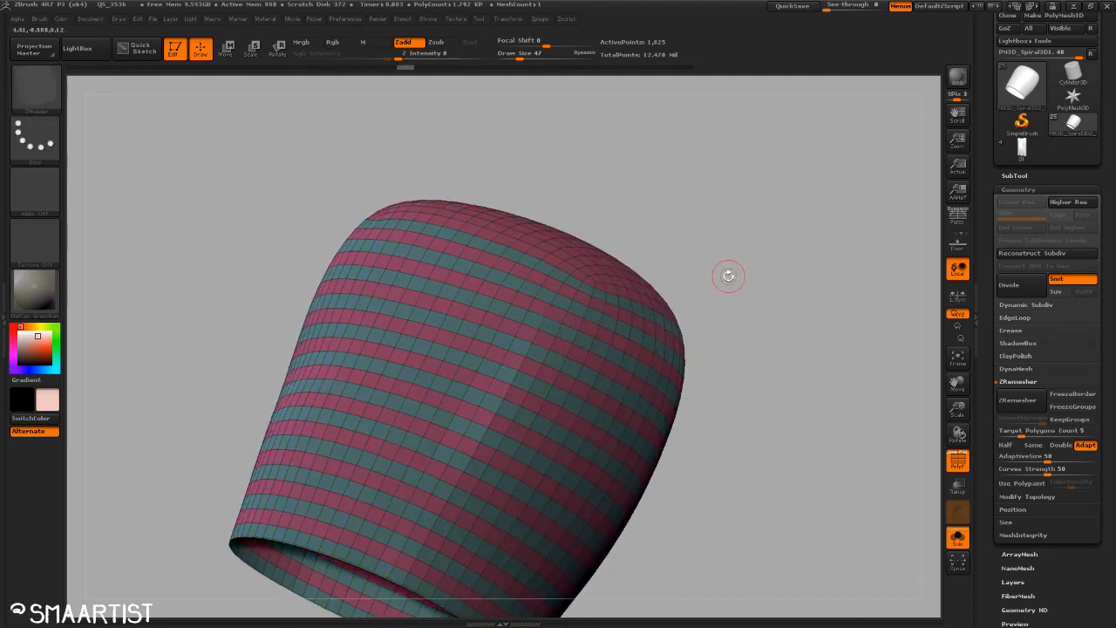
Step: Polygroup one lengthwise polyloop crossing the stripes from the rounded end's corner pole down to the open rim
right_drag(730, 276, 641, 424)
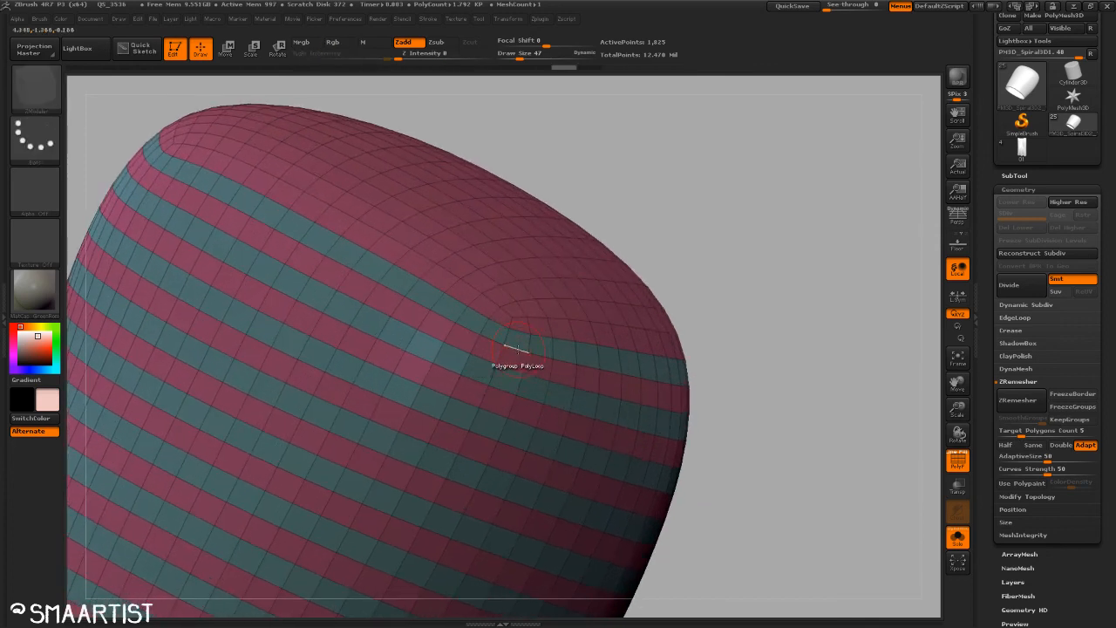
click(513, 358)
right_drag(758, 353, 784, 366)
drag(784, 366, 797, 365)
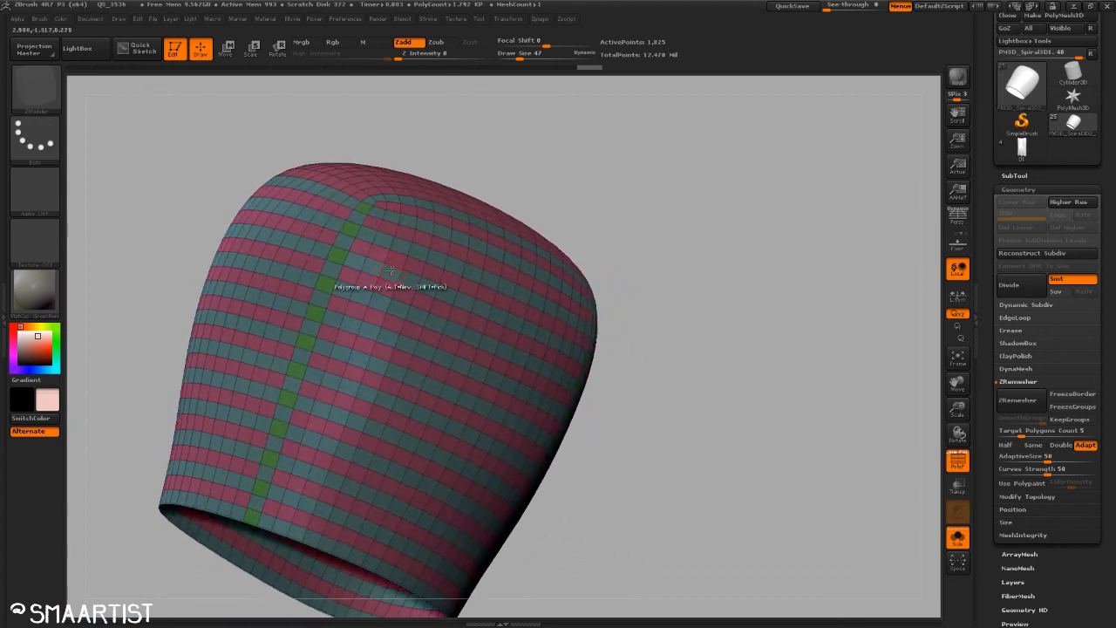
Step: Polygroup a second crossing polyloop near the other corner pole, leaving one loop between it and the neighbouring crossing loop
drag(701, 452, 652, 362)
drag(762, 342, 746, 394)
ctrl+right_drag(747, 394, 815, 387)
alt+right_drag(832, 344, 801, 377)
click(535, 304)
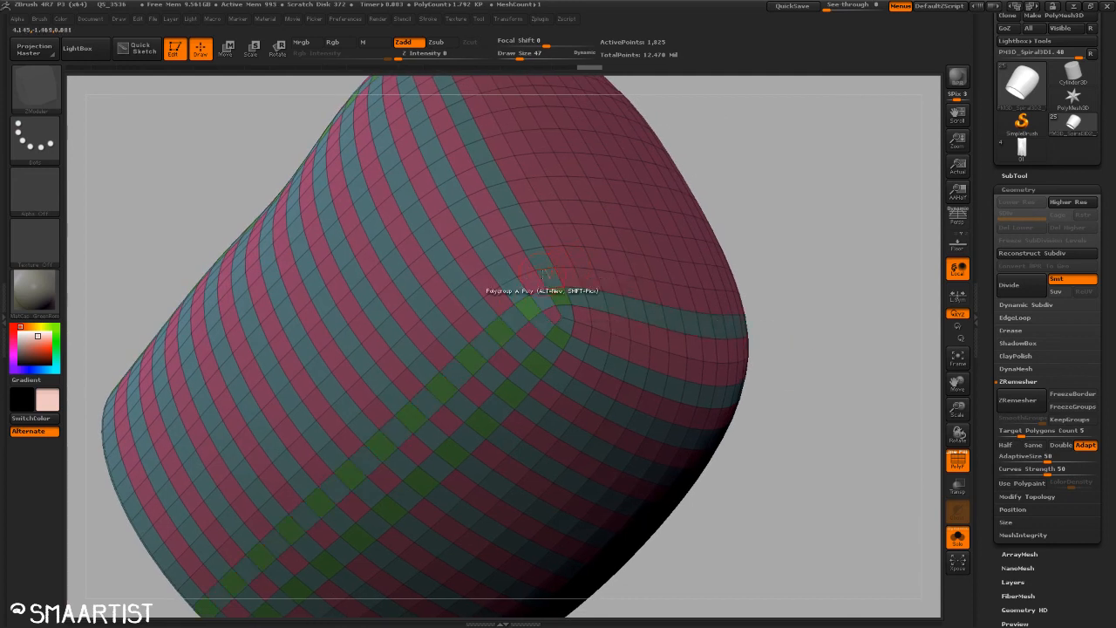
Step: Polygroup every second lengthwise polyloop crossing the stripes along the barrel's side, from one corner pole to the other
click(509, 265)
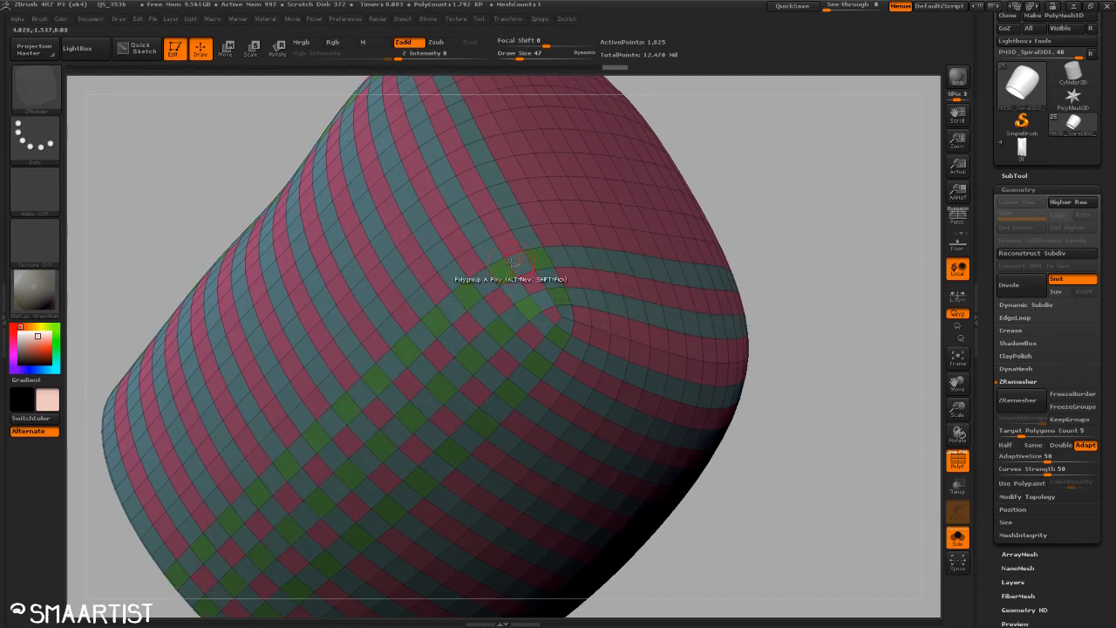
click(480, 220)
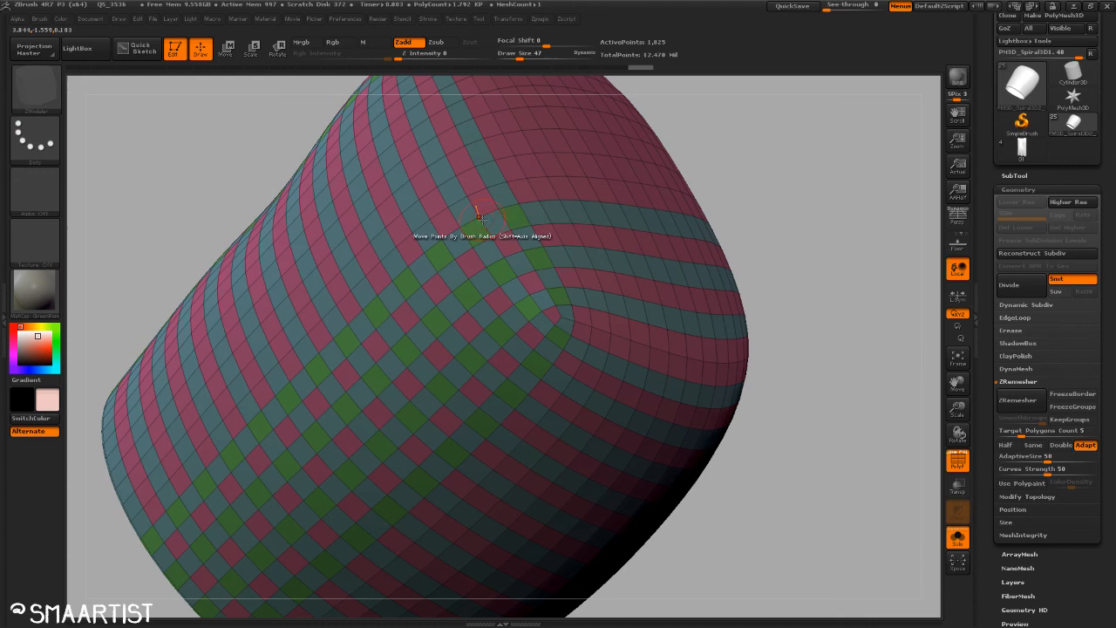
click(445, 170)
drag(758, 165, 663, 287)
click(403, 235)
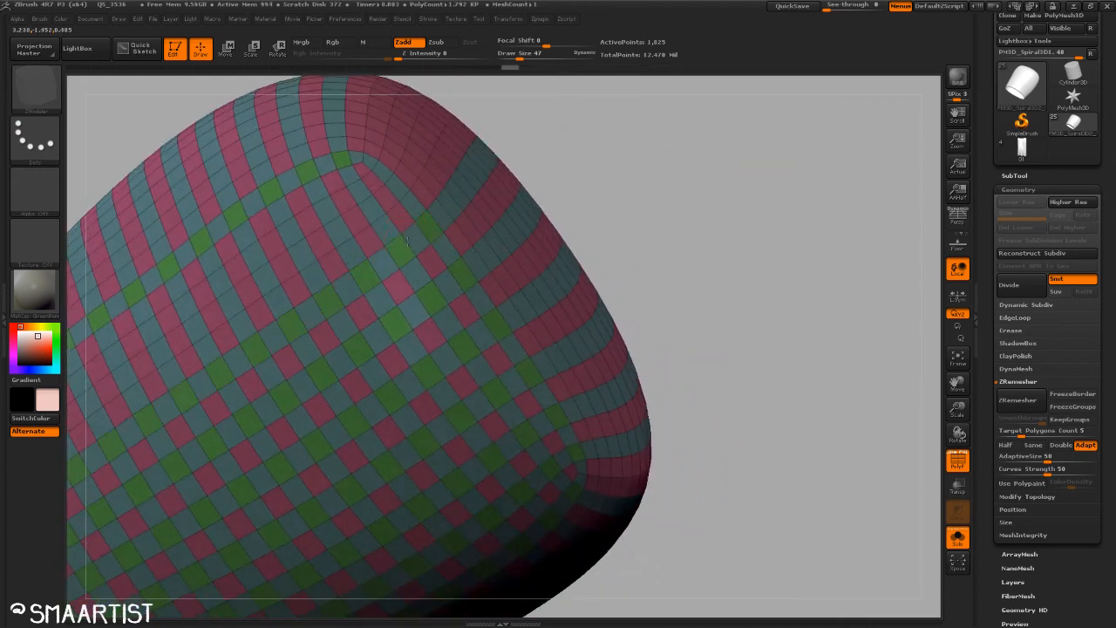
click(380, 199)
drag(703, 237, 690, 262)
click(353, 166)
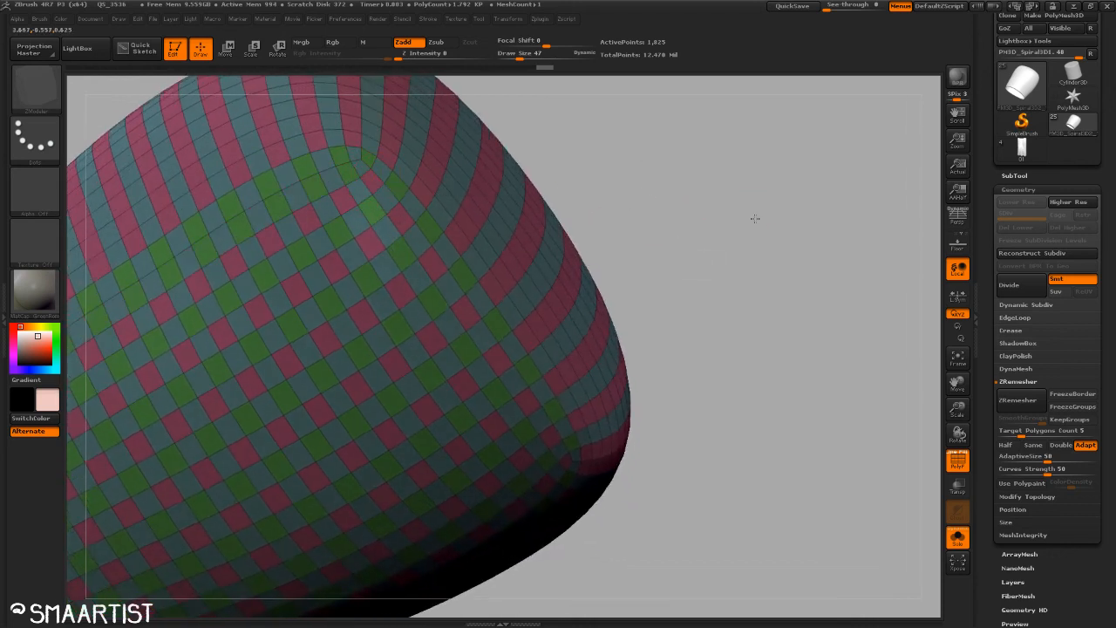
Step: Polygroup every second crossing polyloop over the rounded end between its corner poles, completing the checkered pattern around the barrel
drag(756, 218, 833, 266)
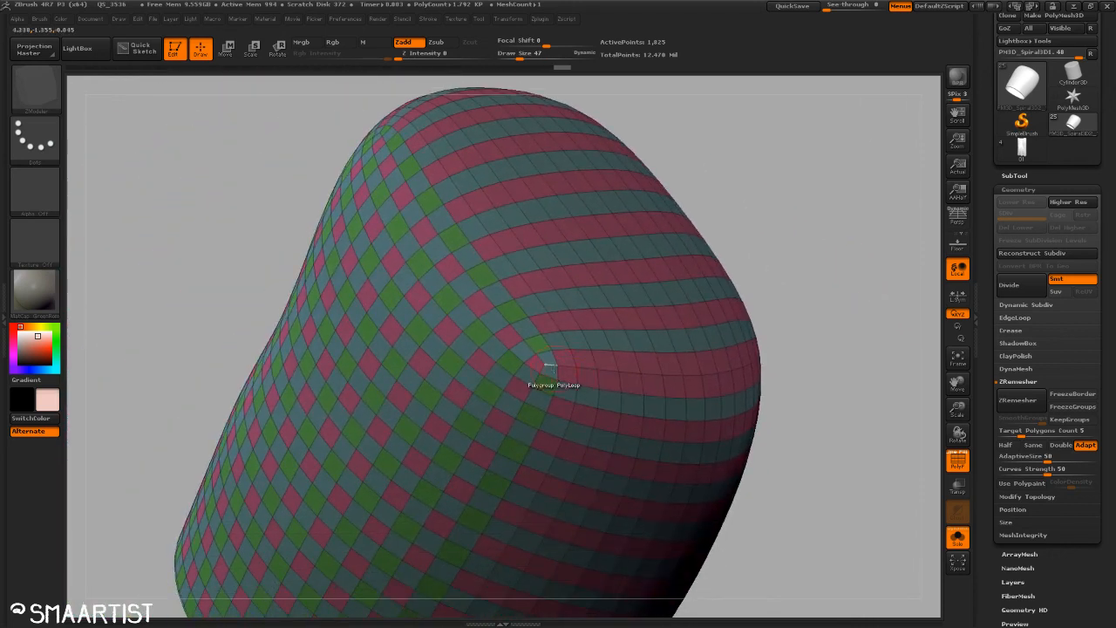
click(630, 386)
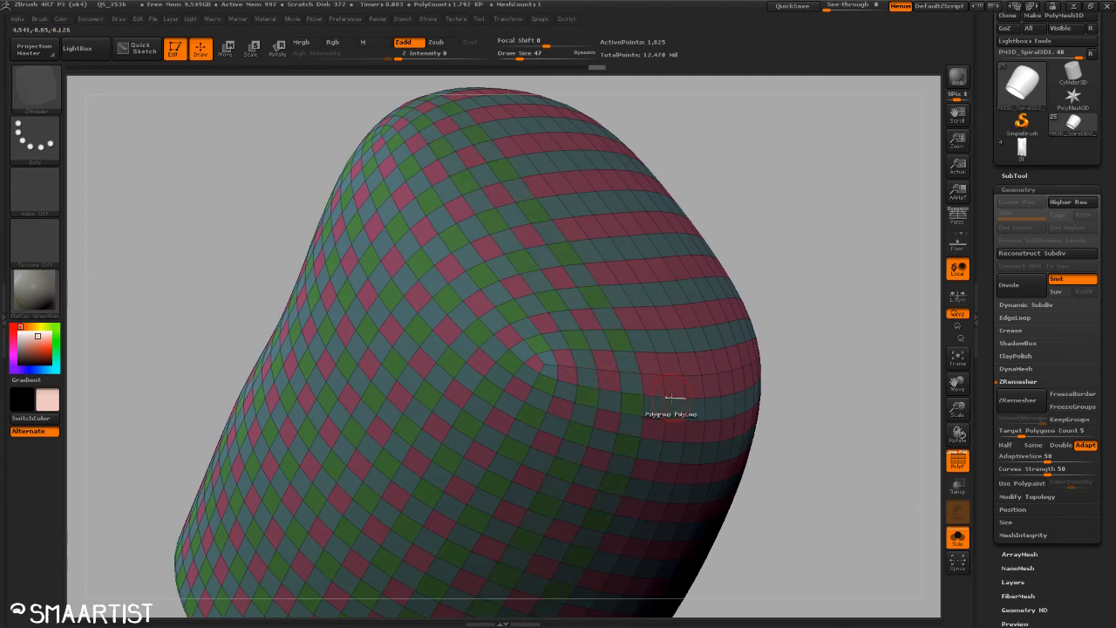
drag(788, 376, 859, 362)
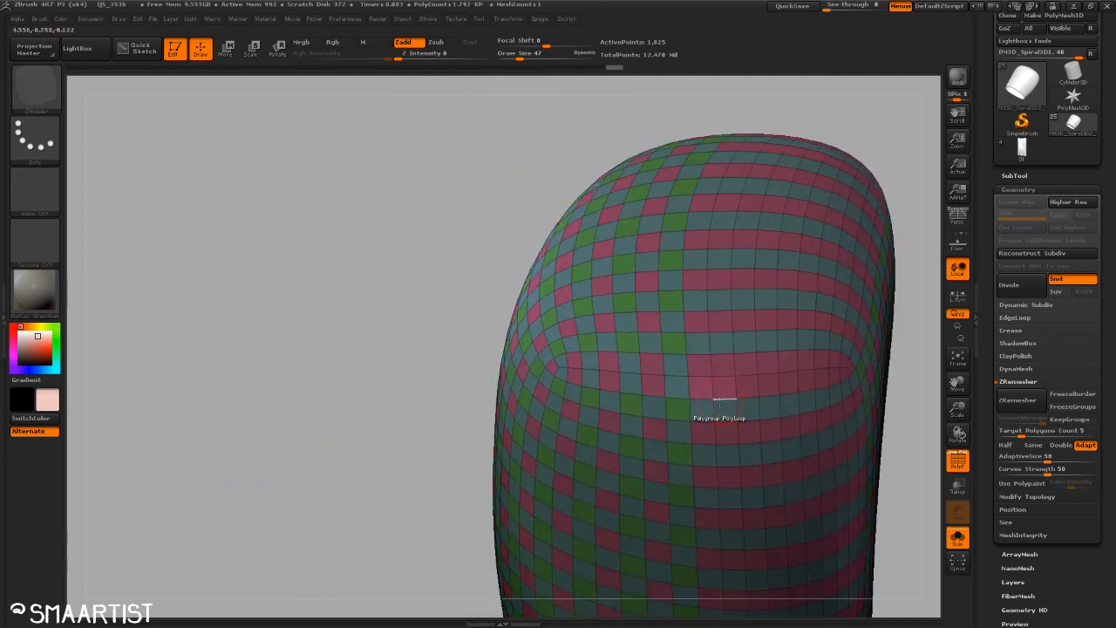
click(766, 397)
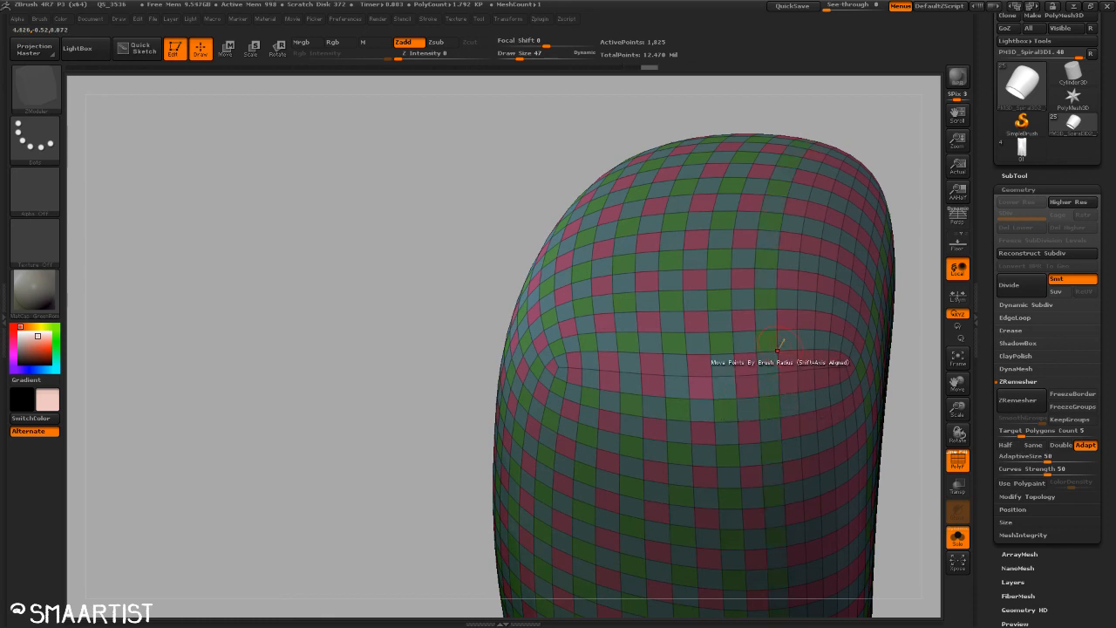
drag(893, 405, 643, 370)
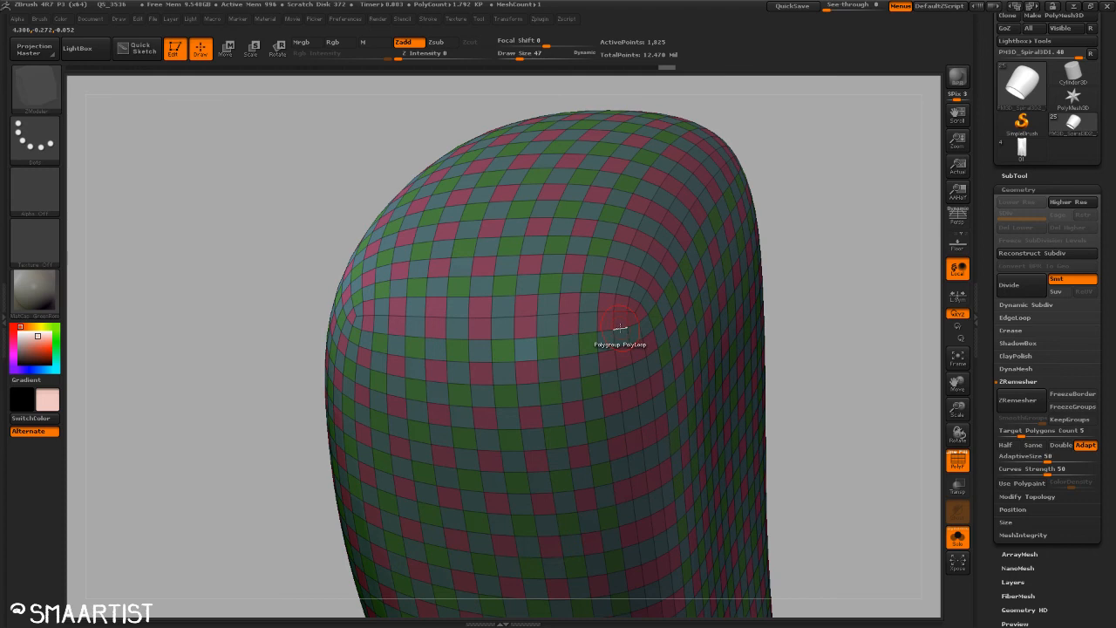
mouse_move(804, 294)
mouse_down()
mouse_move(787, 279)
mouse_move(807, 262)
mouse_move(857, 270)
mouse_move(877, 257)
mouse_move(692, 357)
mouse_move(715, 343)
mouse_move(765, 352)
mouse_move(847, 304)
mouse_move(745, 307)
mouse_move(712, 289)
mouse_move(598, 366)
mouse_move(644, 386)
mouse_up()
alt+drag(548, 386, 692, 426)
ctrl+right_drag(692, 426, 793, 383)
alt+drag(794, 382, 847, 351)
Step: Select the custom wooden-plank NanoMesh brush and set its Insert NanoMesh polygon action to target Polygroup All
key(b)
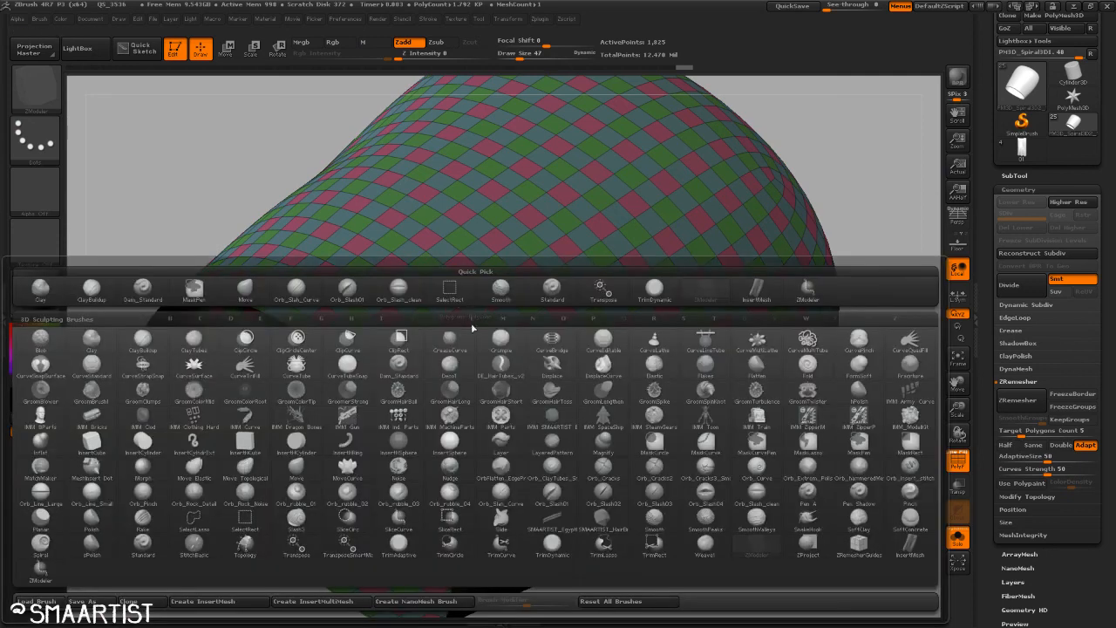
click(40, 569)
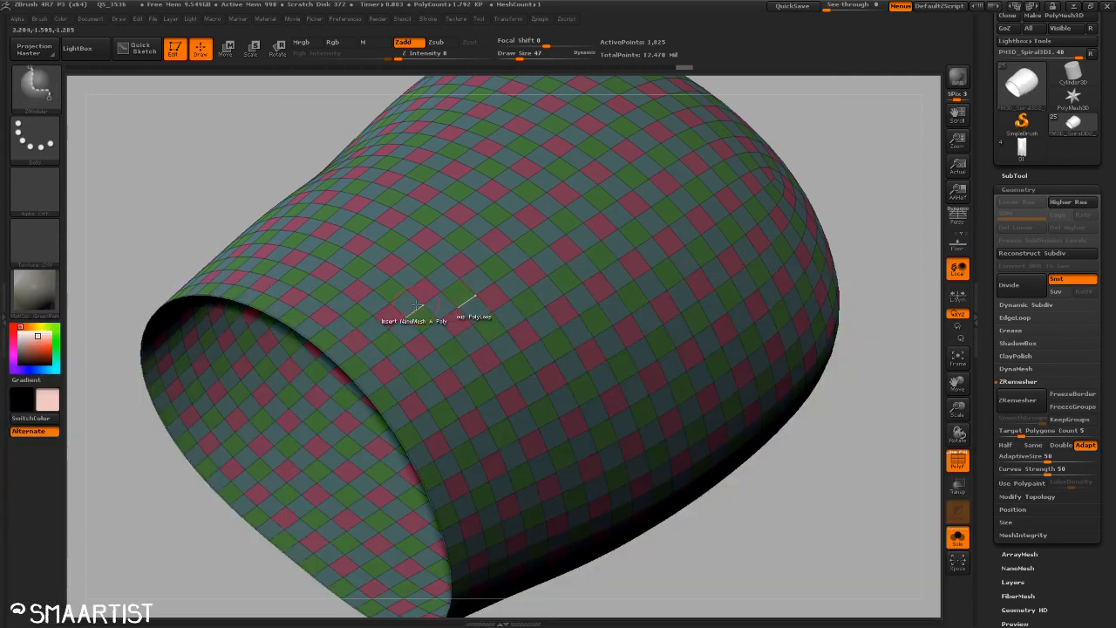
click(40, 94)
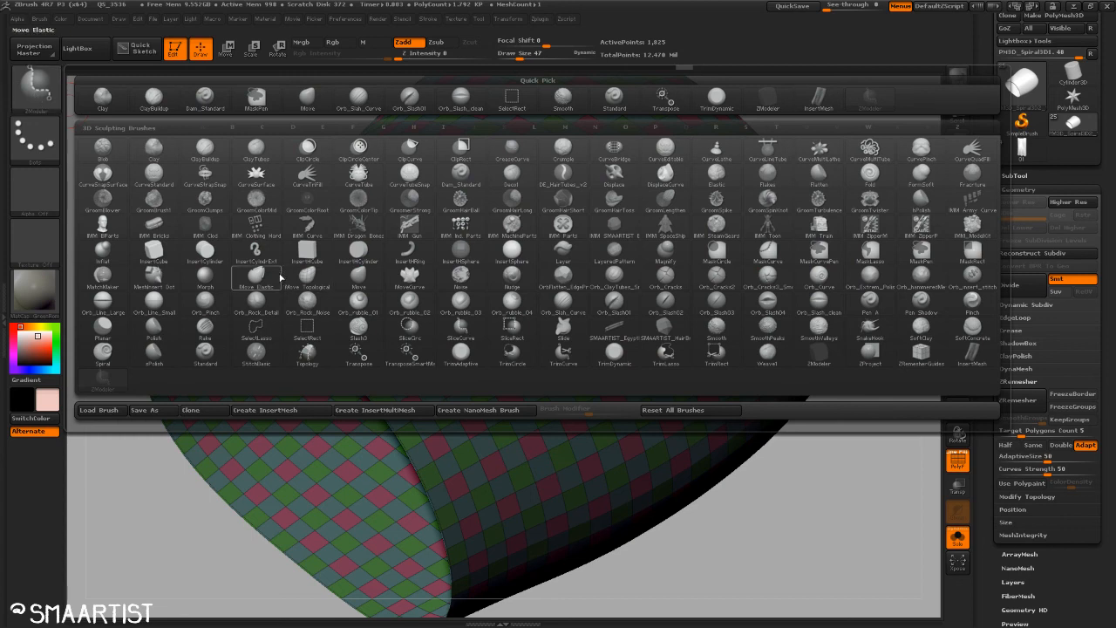
mouse_move(283, 279)
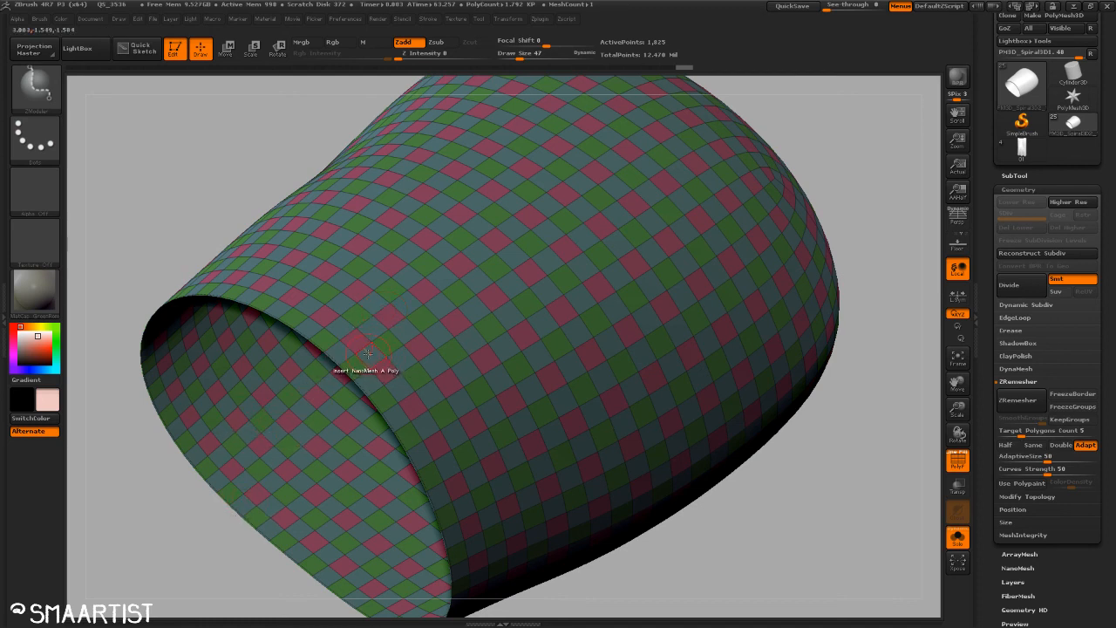
key(space)
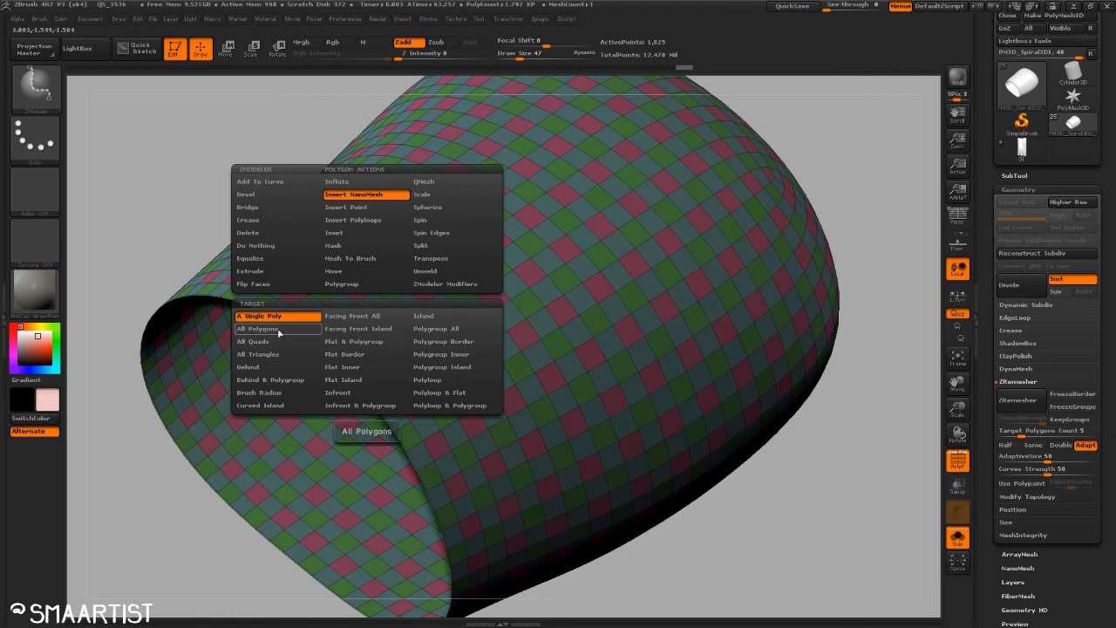
click(472, 331)
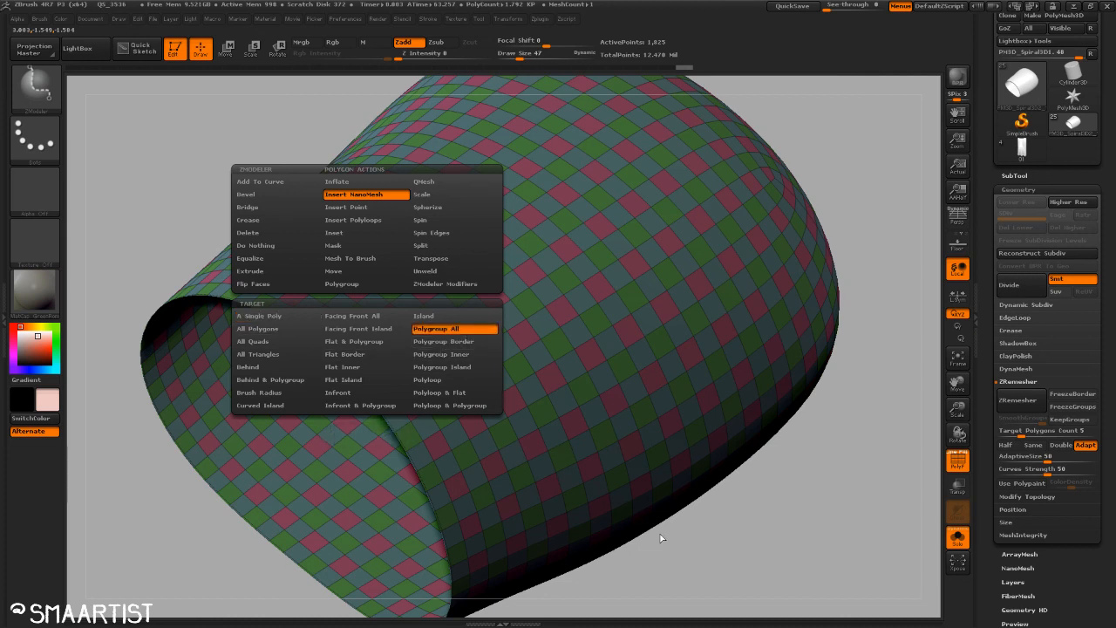
Step: Insert the plank NanoMesh on the whole teal polygroup and enlarge the planks until they overlap along their rows
drag(660, 538, 686, 553)
click(430, 335)
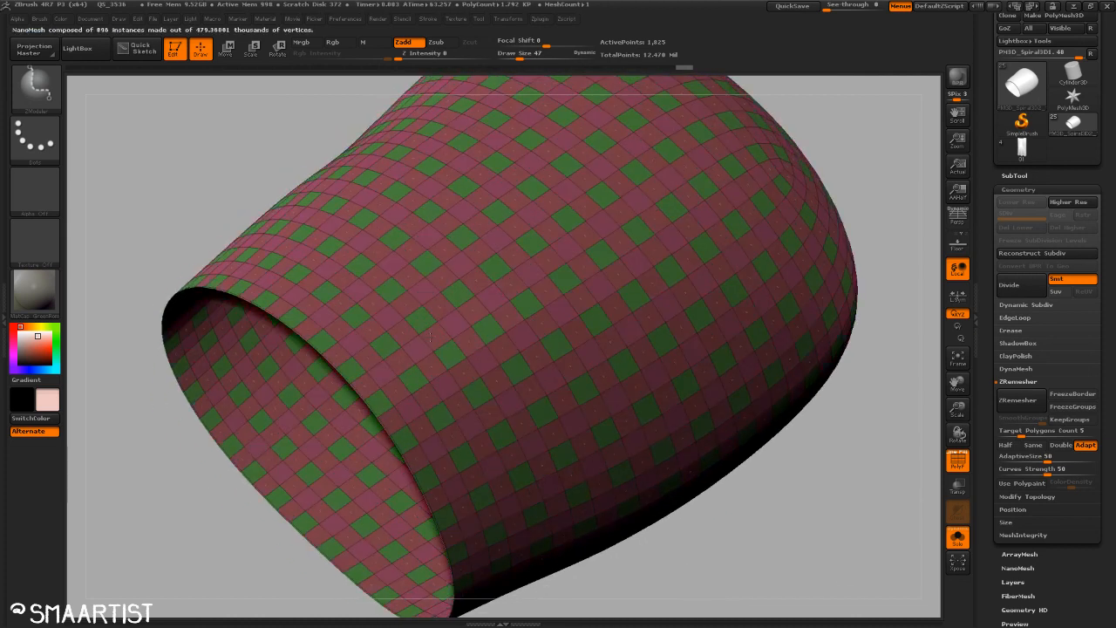
drag(430, 336, 347, 362)
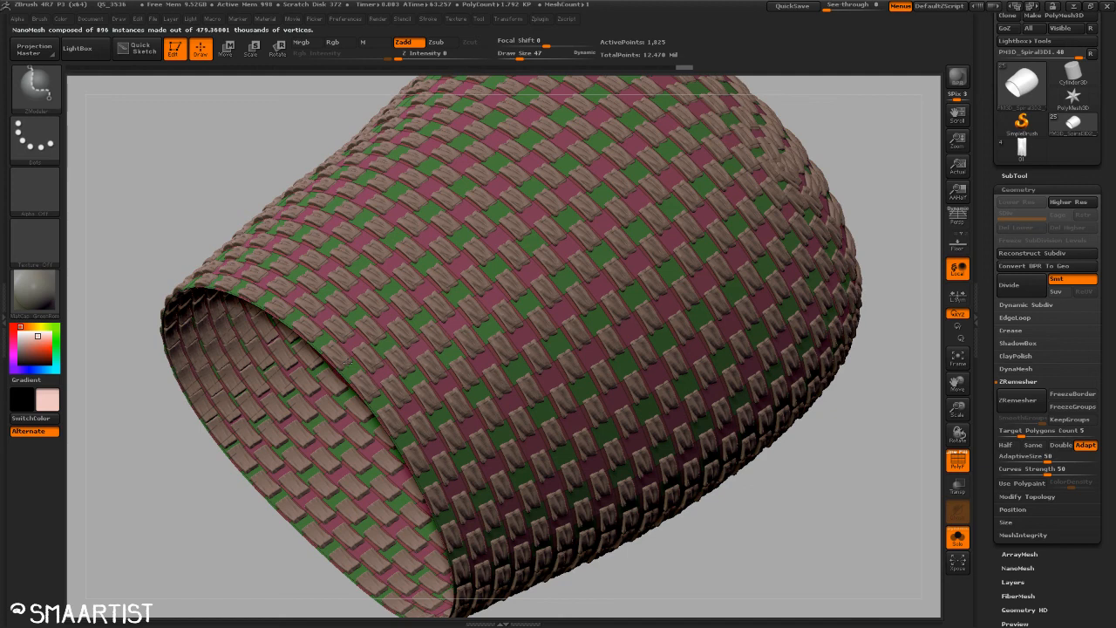
drag(348, 361, 331, 370)
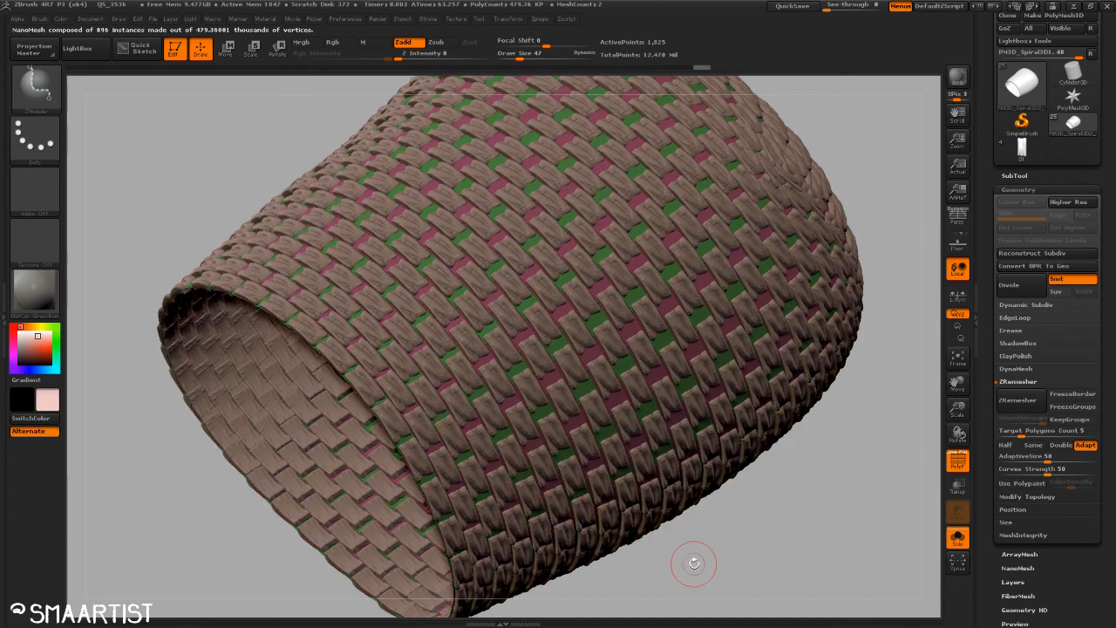
drag(693, 564, 722, 562)
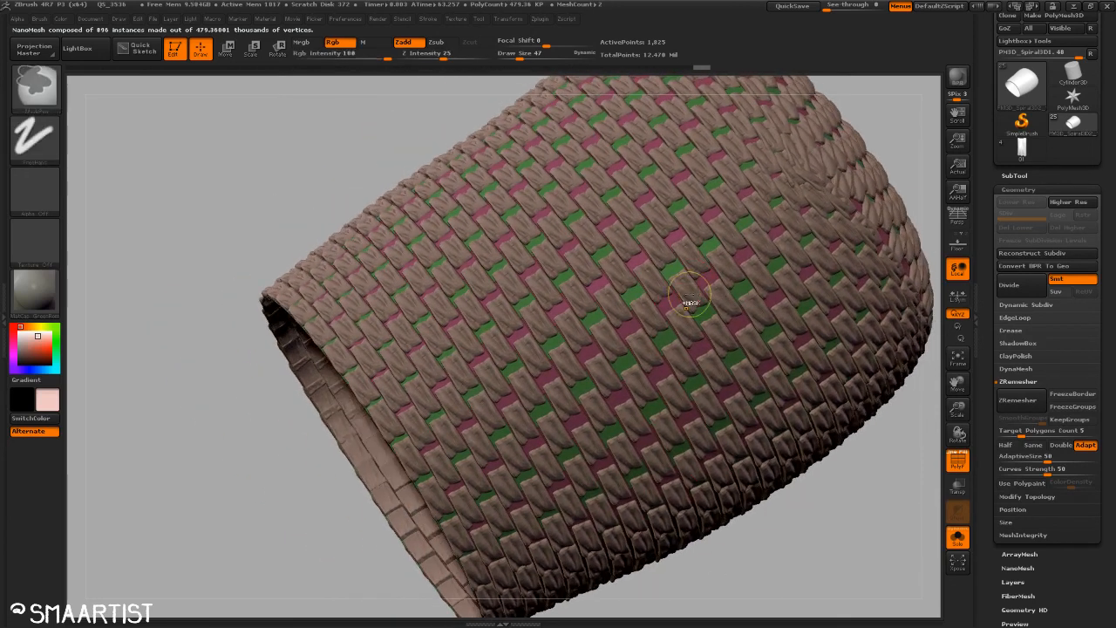
Step: Insert plank variant 03 across the whole pink polygroup, running crosswise over the first planks, and turn off the polyframe display
mouse_move(690, 306)
ctrl+right_down()
mouse_move(721, 331)
mouse_move(648, 341)
ctrl+right_up()
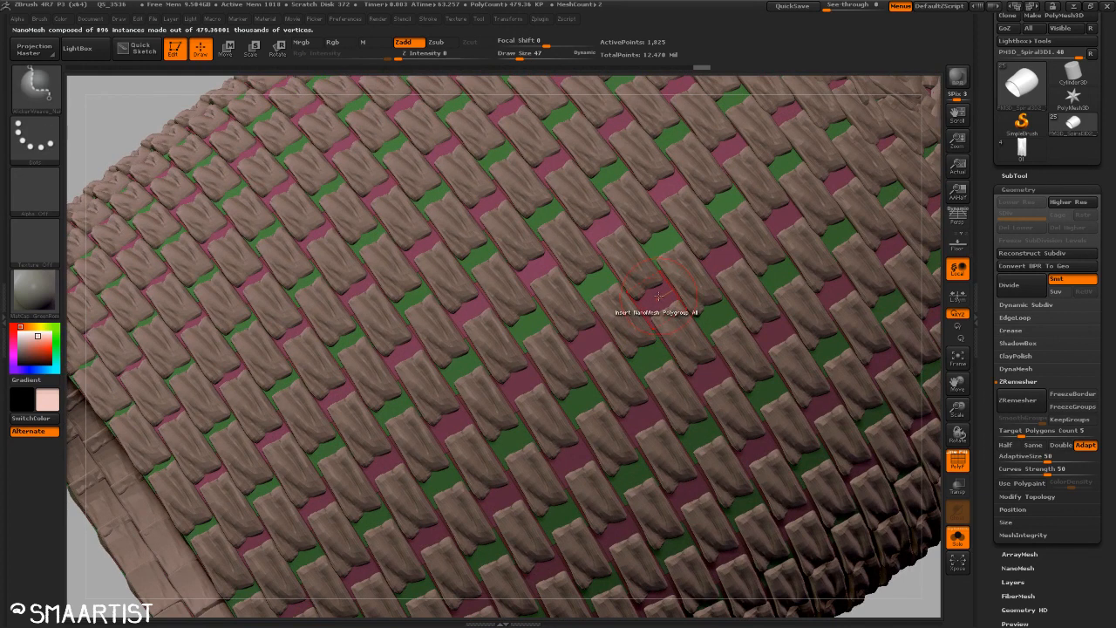
key(m)
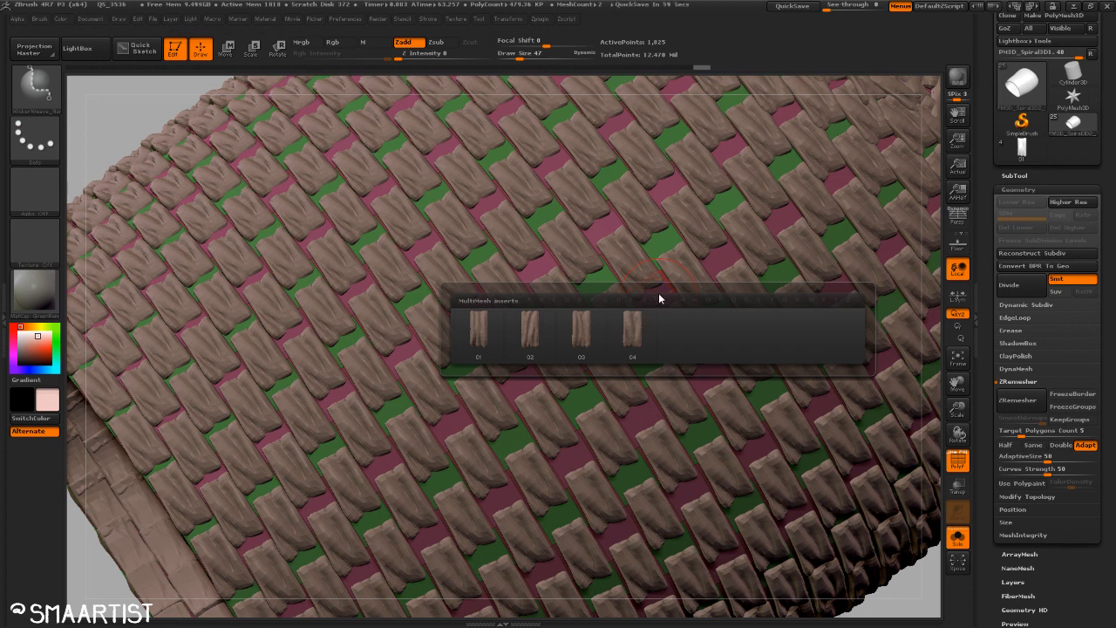
click(583, 336)
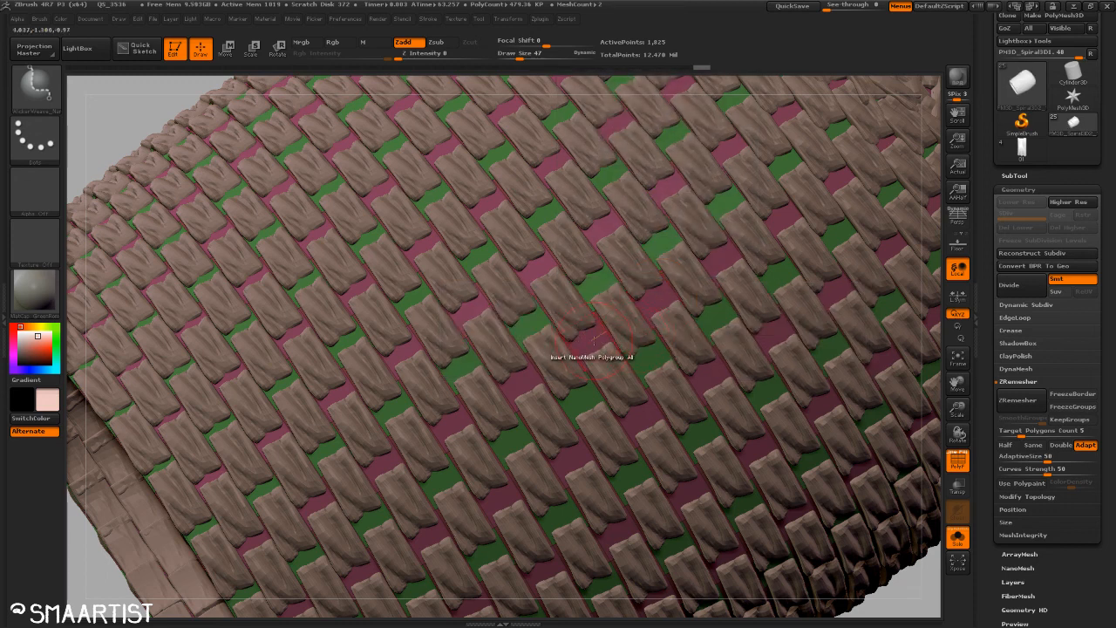
click(594, 336)
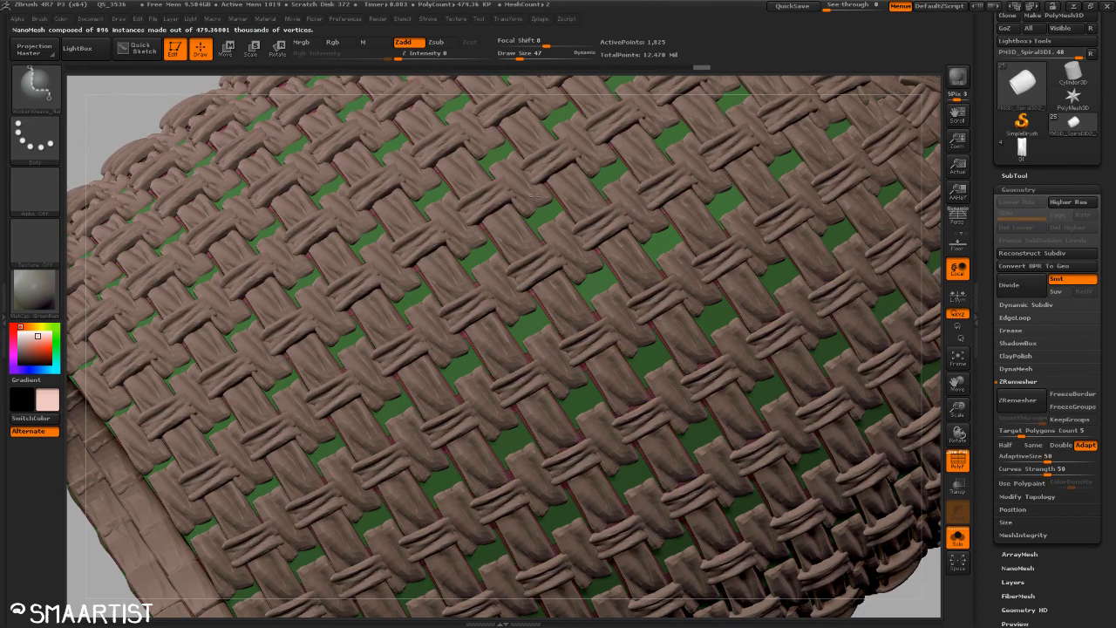
mouse_move(738, 445)
ctrl+right_down()
mouse_move(795, 506)
mouse_move(742, 471)
mouse_move(798, 493)
mouse_move(773, 506)
mouse_move(765, 543)
mouse_move(788, 526)
mouse_move(775, 531)
mouse_move(624, 389)
ctrl+right_up()
key(shift+f)
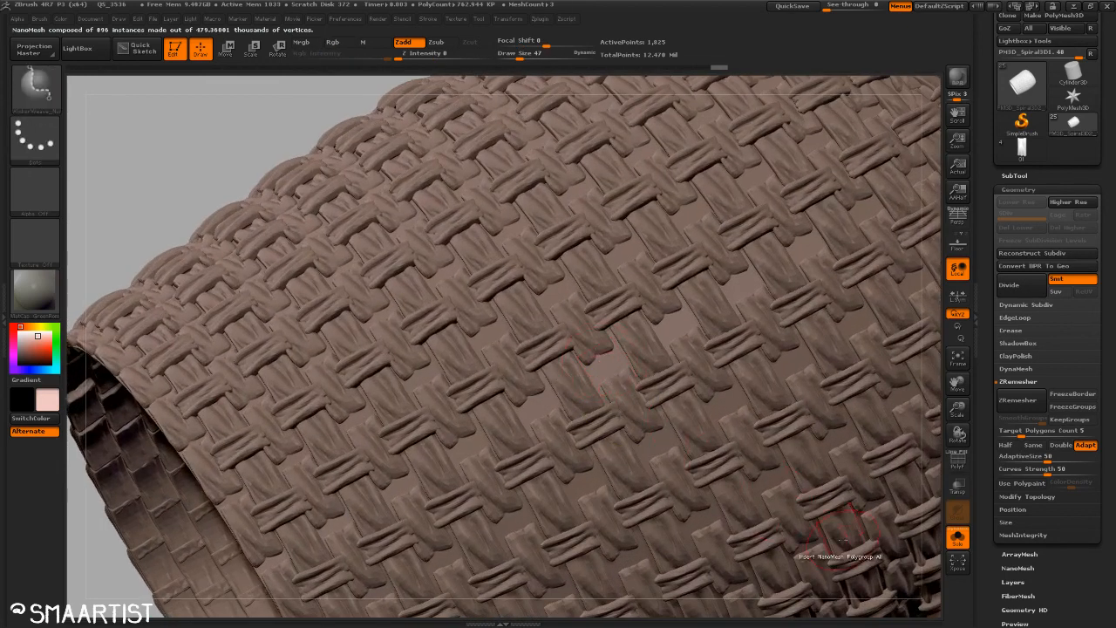
mouse_move(843, 540)
ctrl+right_down()
mouse_move(881, 567)
mouse_move(800, 472)
mouse_move(803, 511)
mouse_move(574, 288)
ctrl+right_up()
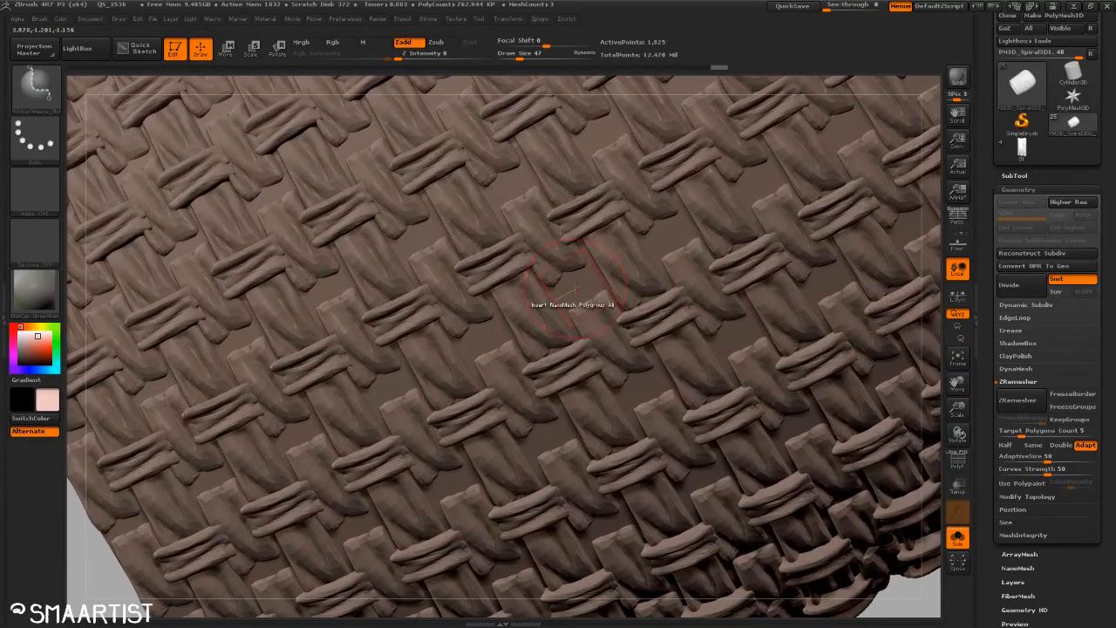
Step: Insert plank variant 01 on the remaining green polygroup to fill the gaps in the barrel's weave
key(space)
key(n)
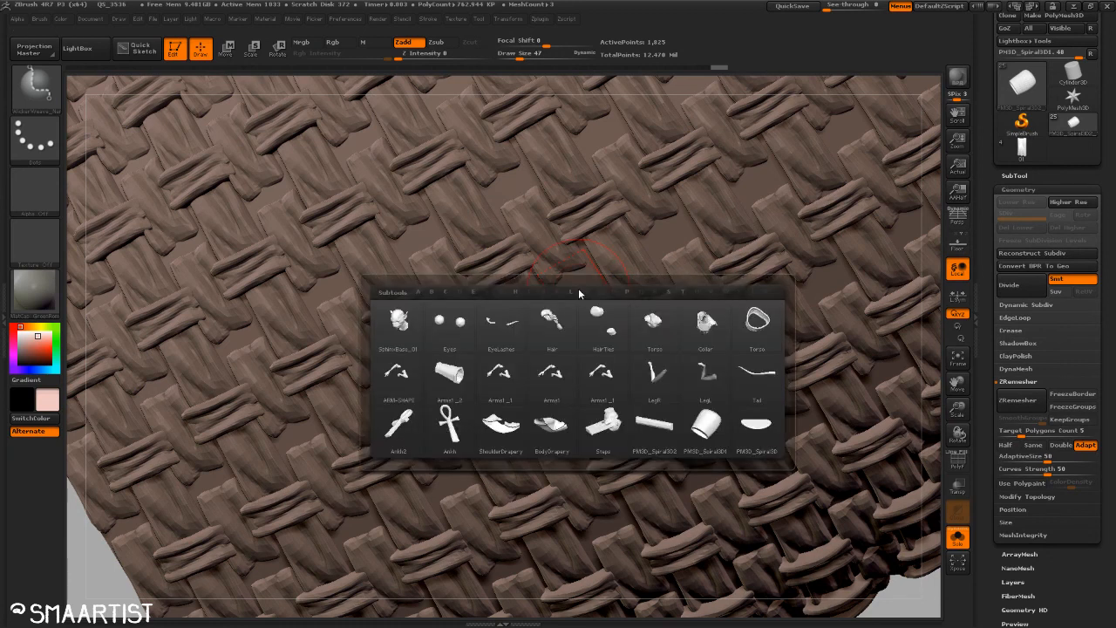
key(m)
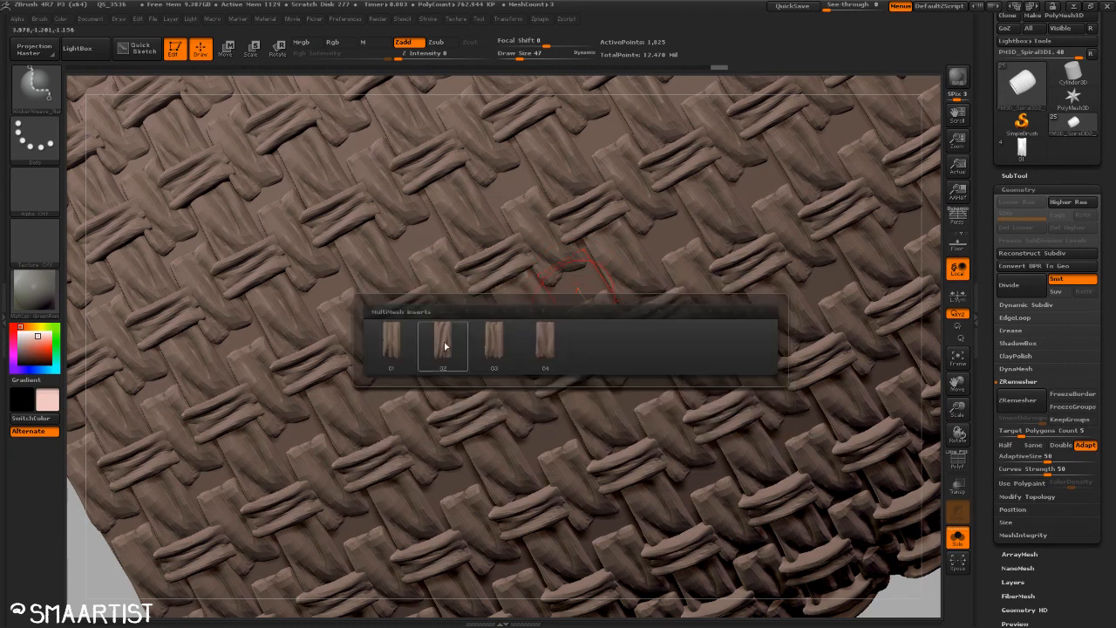
click(393, 349)
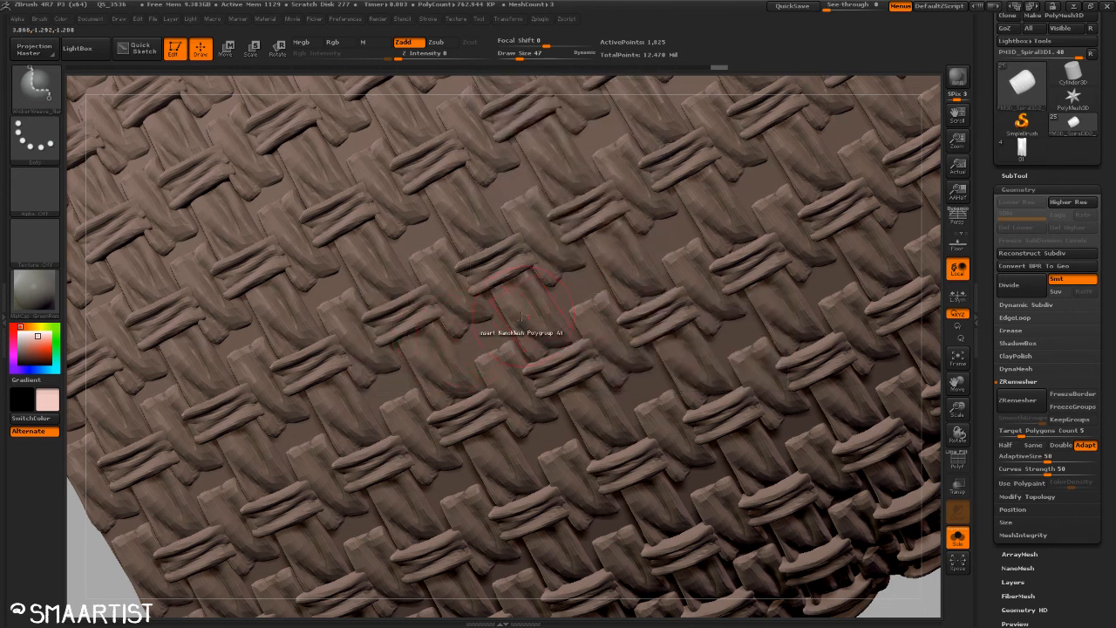
click(485, 335)
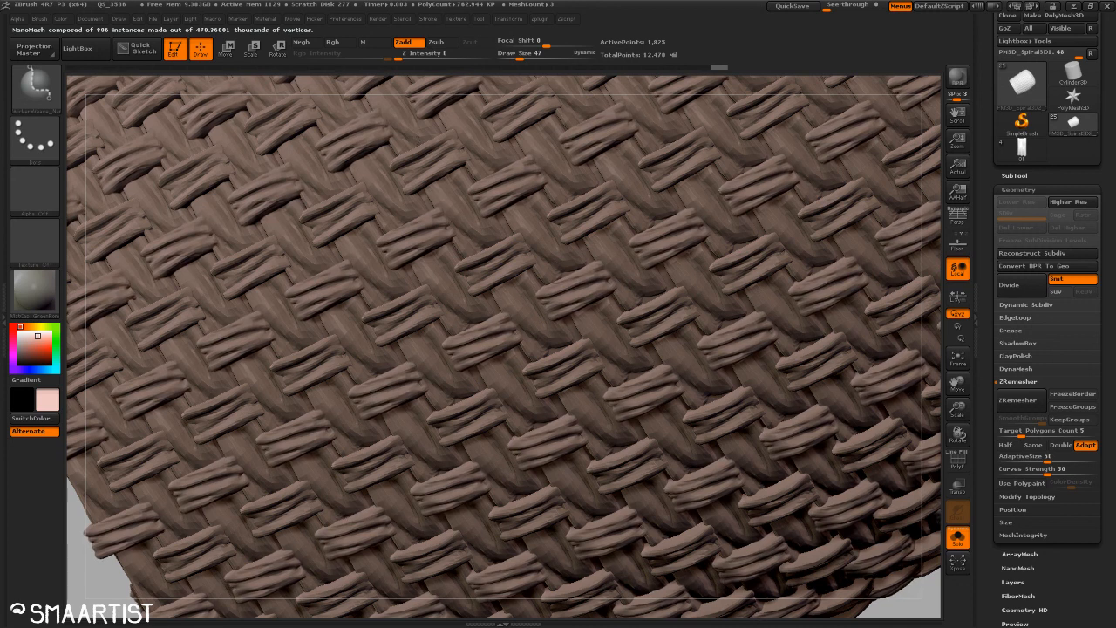
Step: Examine the woven barrel from all around, checking its inside, open rim, side and rounded corners
key(f)
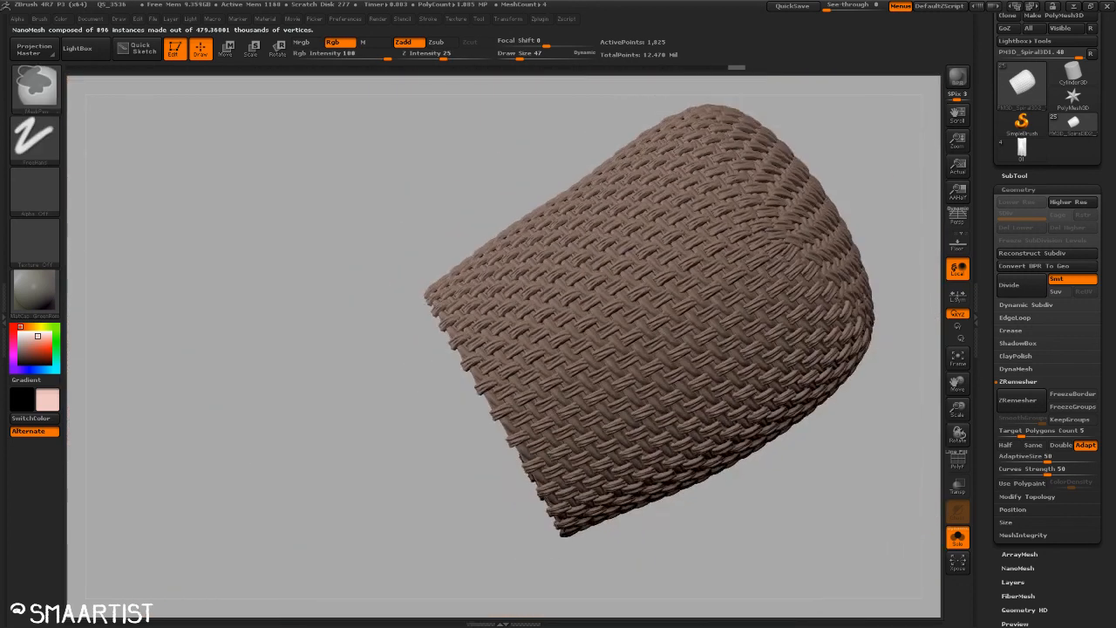
mouse_move(792, 466)
right_down()
mouse_move(780, 486)
mouse_move(817, 494)
mouse_move(776, 471)
mouse_move(772, 352)
mouse_move(865, 568)
mouse_move(902, 529)
mouse_move(691, 431)
mouse_move(723, 491)
mouse_move(785, 466)
mouse_move(780, 493)
mouse_move(772, 484)
mouse_move(787, 471)
mouse_move(745, 511)
mouse_move(787, 480)
mouse_move(803, 403)
mouse_move(759, 297)
mouse_move(741, 283)
right_up()
ctrl+right_drag(790, 419, 733, 436)
right_drag(792, 523, 808, 492)
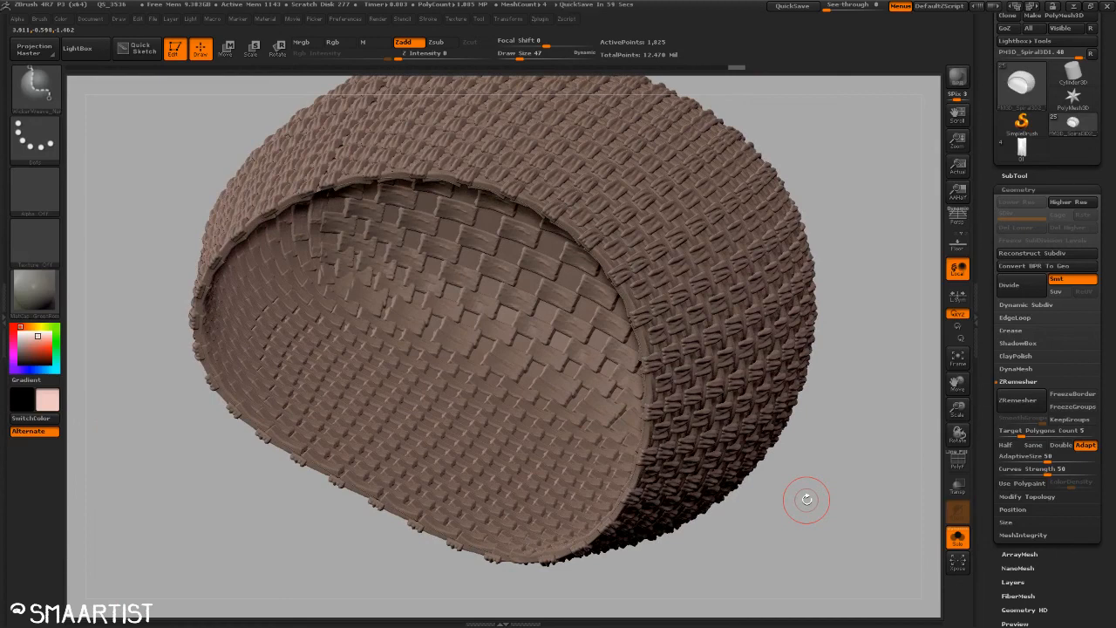
right_drag(846, 492, 811, 425)
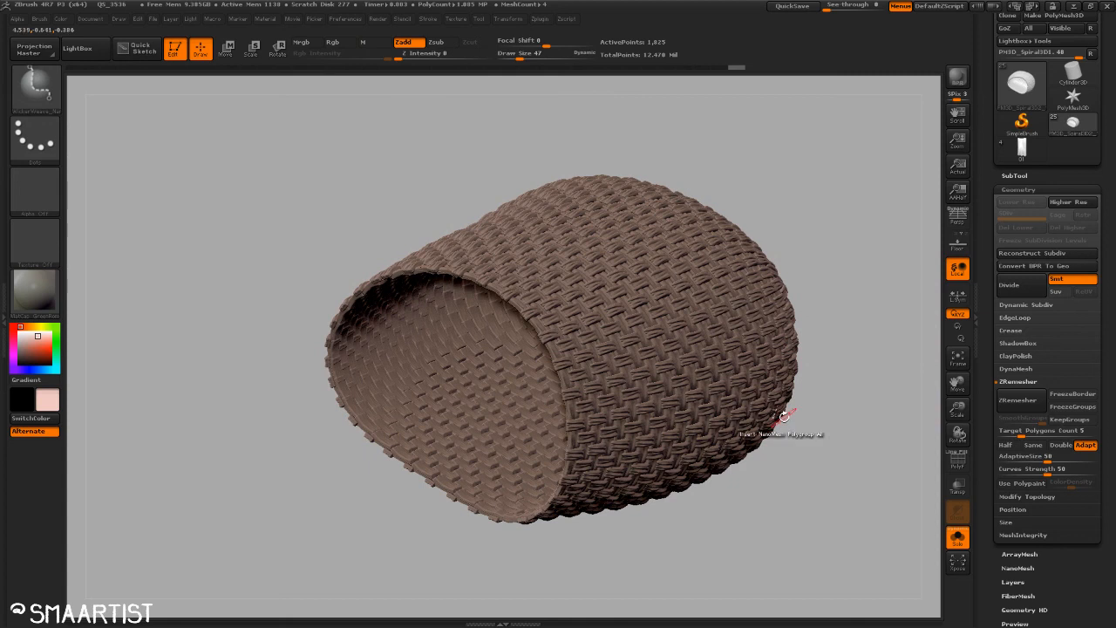
right_drag(766, 508, 713, 536)
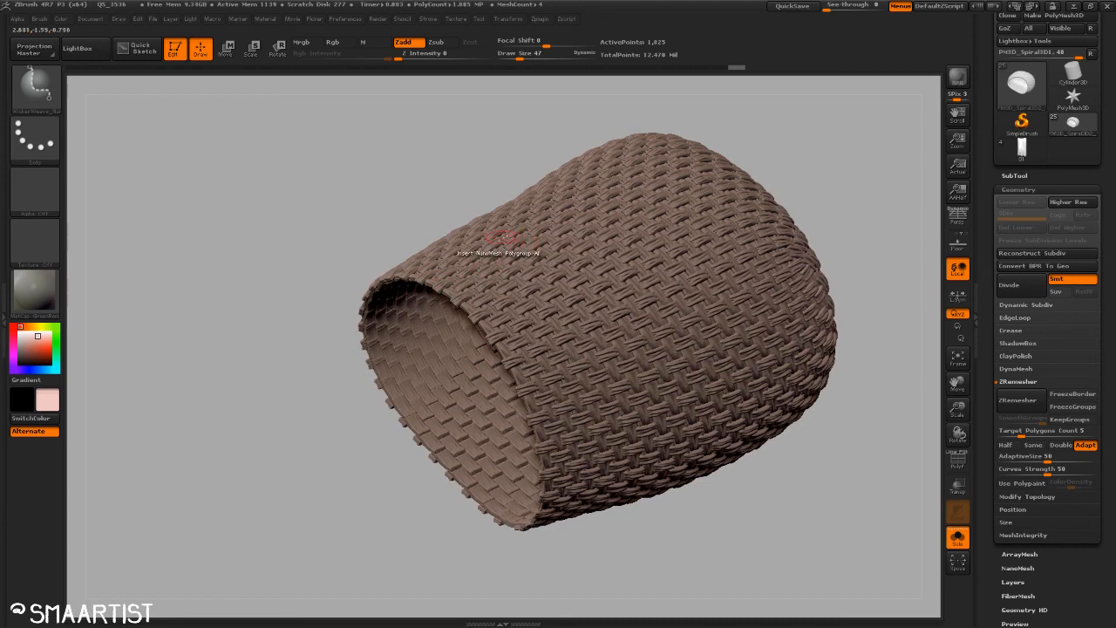
mouse_move(670, 552)
mouse_down()
mouse_move(595, 524)
mouse_move(698, 543)
mouse_move(773, 541)
mouse_move(476, 422)
mouse_up()
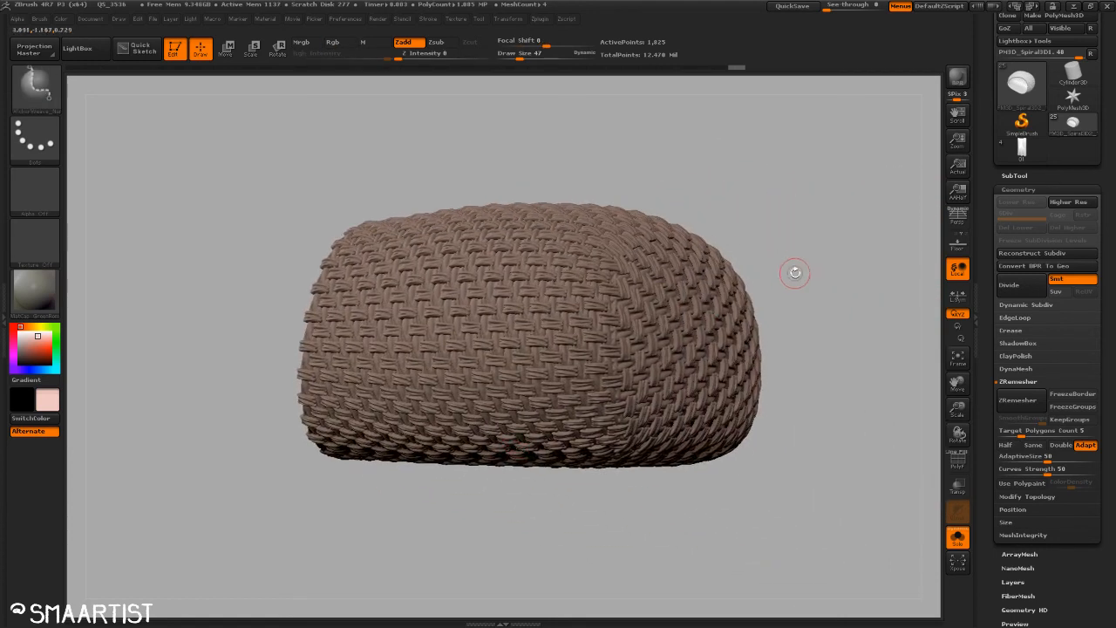
drag(803, 295, 824, 301)
ctrl+right_drag(653, 309, 756, 311)
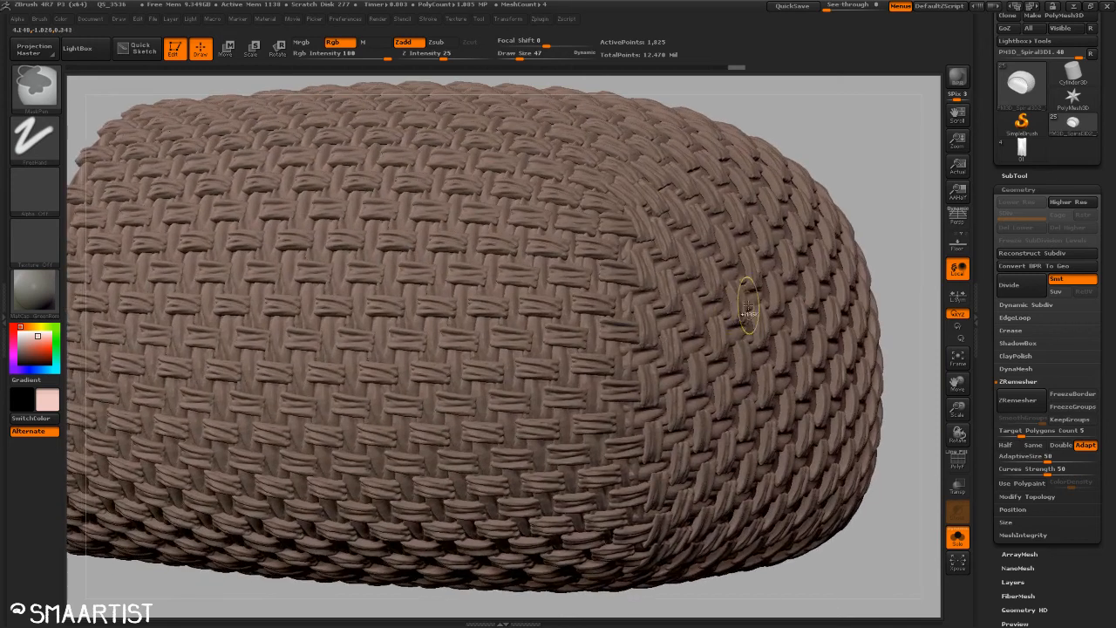
Step: Open the barrel's NanoMesh settings and step through the indices from 2 to 0, leaving index 0 active
mouse_move(661, 289)
ctrl+right_down()
mouse_move(700, 311)
mouse_move(673, 278)
ctrl+right_up()
mouse_move(752, 567)
mouse_down()
mouse_move(758, 511)
mouse_move(835, 548)
mouse_up()
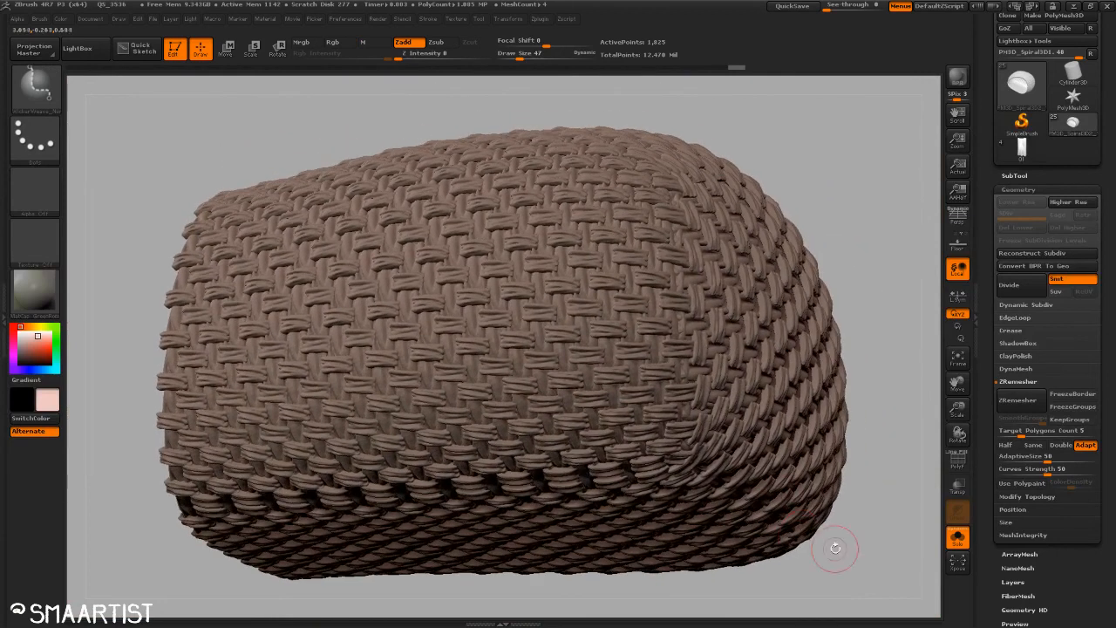
click(1019, 567)
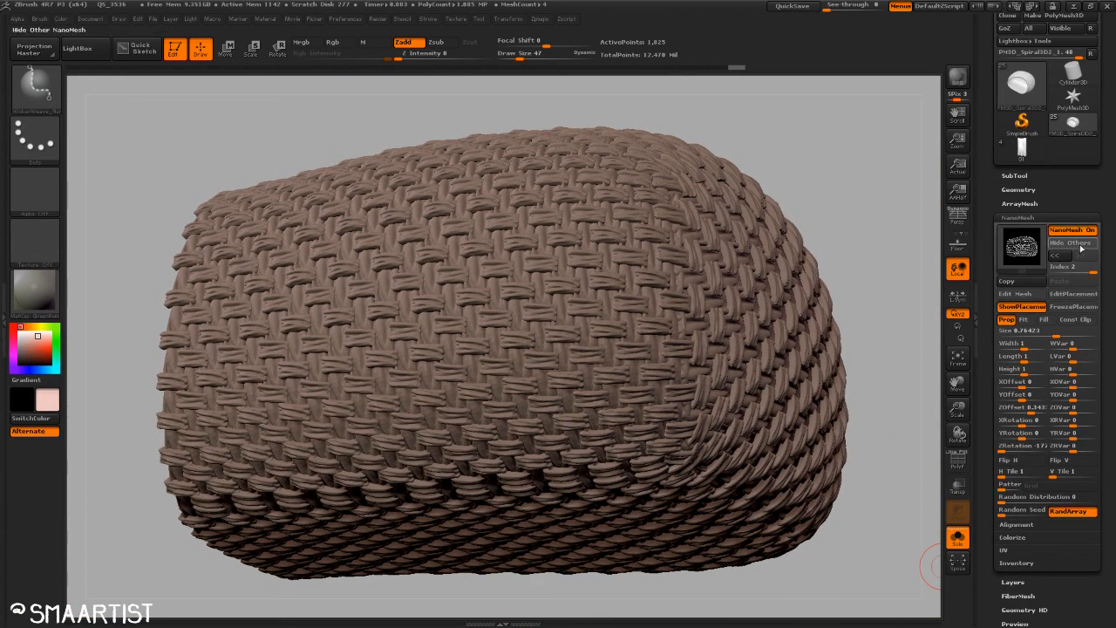
click(1081, 270)
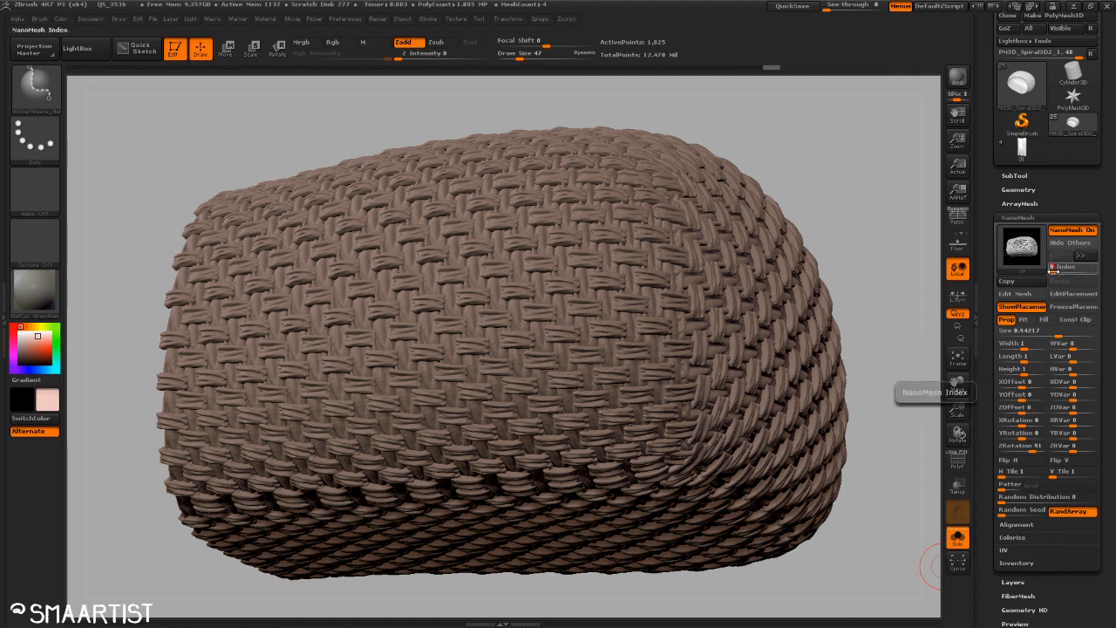
click(1097, 273)
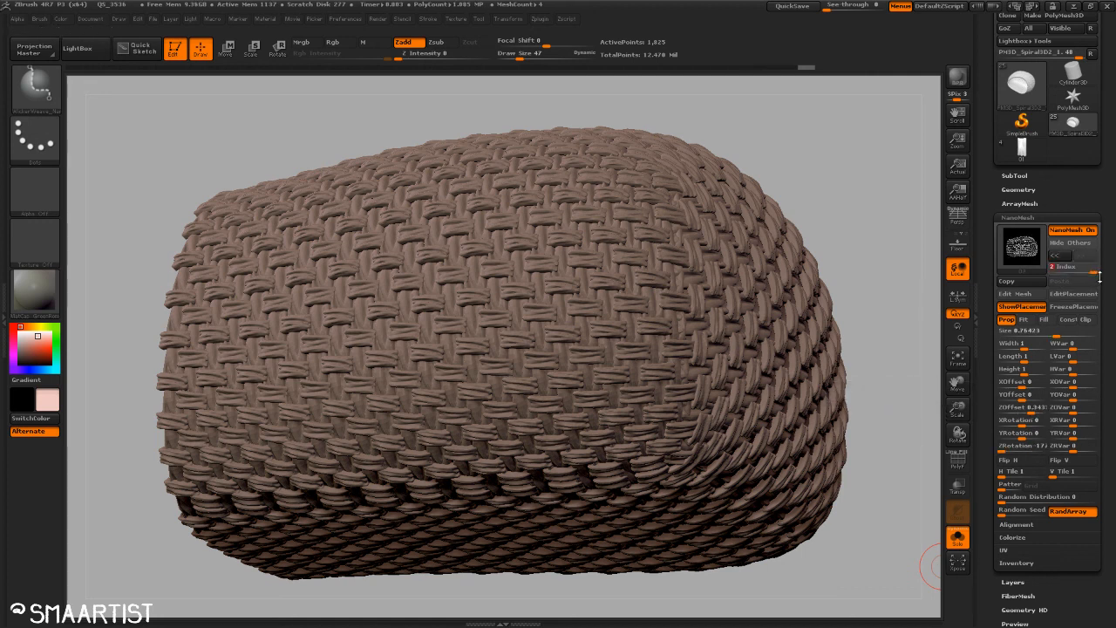
drag(1074, 272, 1053, 273)
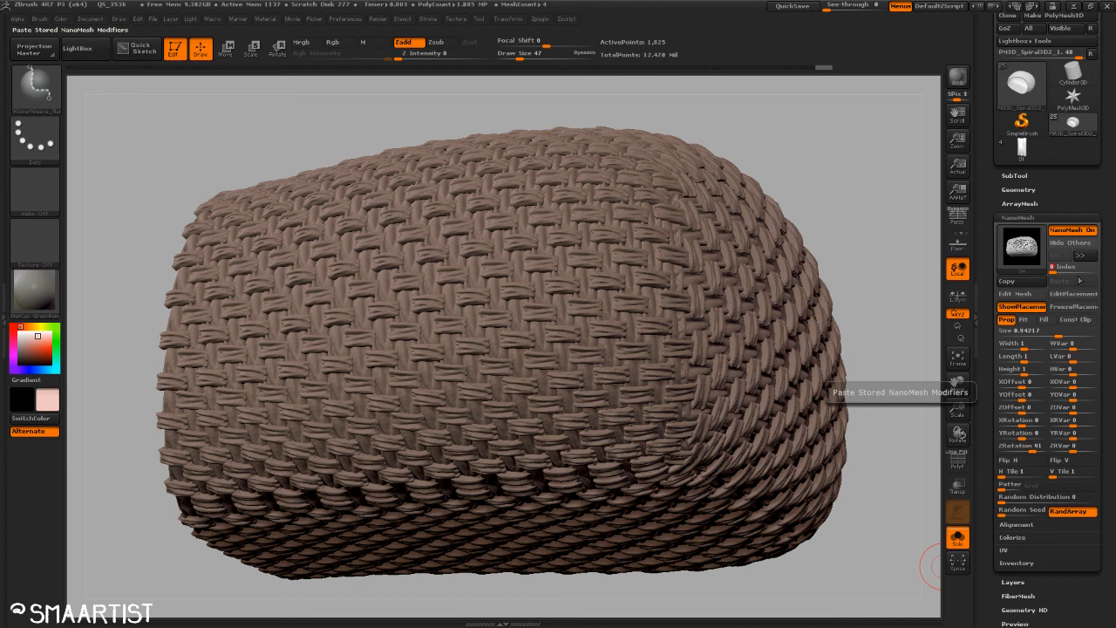
Step: Turn the NanoMesh off to view the bare base mesh, and turn it back on
click(1081, 231)
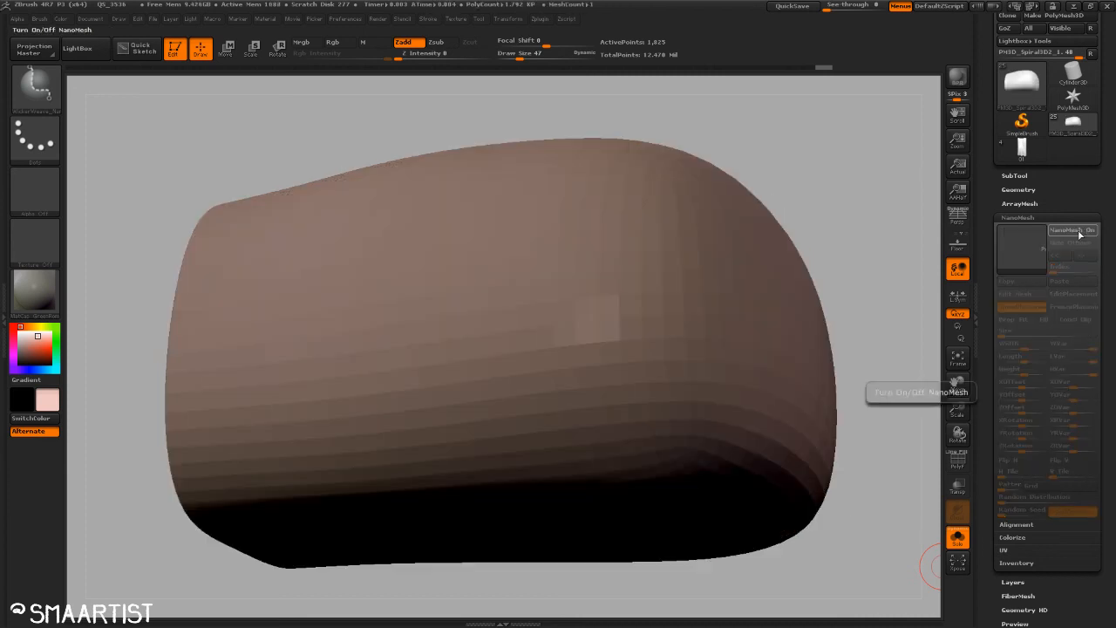
drag(877, 223, 927, 323)
click(1084, 232)
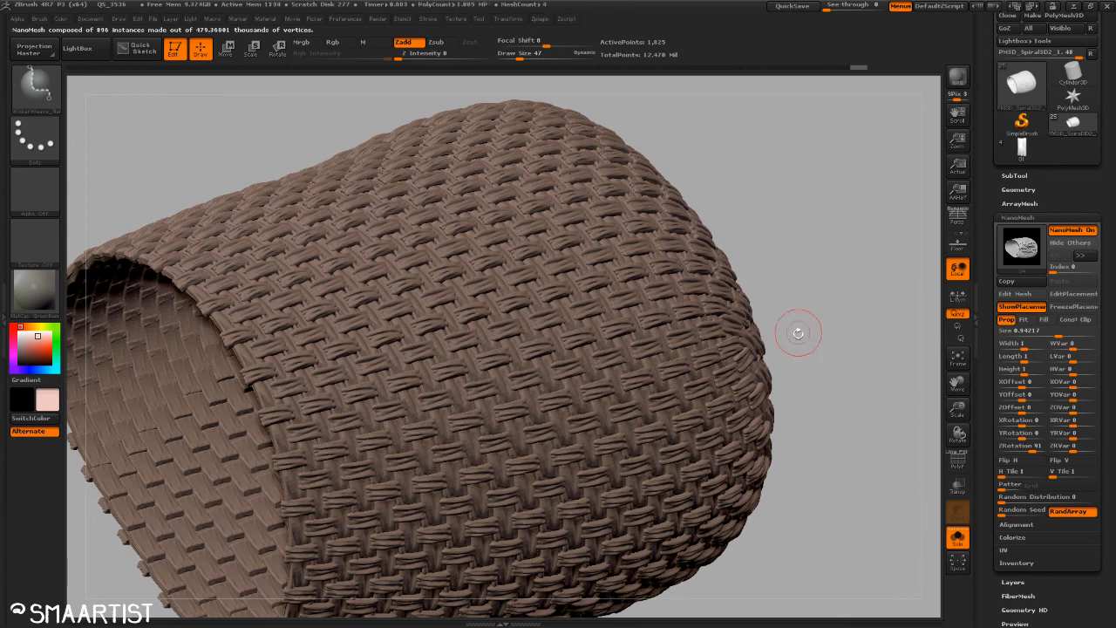
Step: Try Fill mode on NanoMesh index 0, and undo it to return to Proportional mode
drag(798, 326, 927, 324)
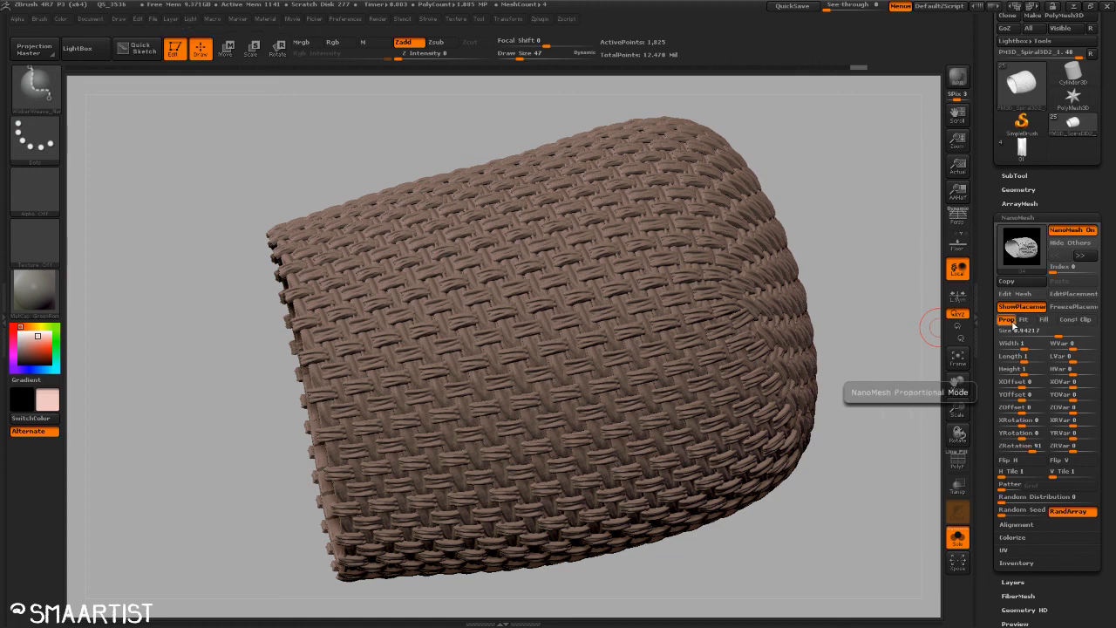
click(1050, 321)
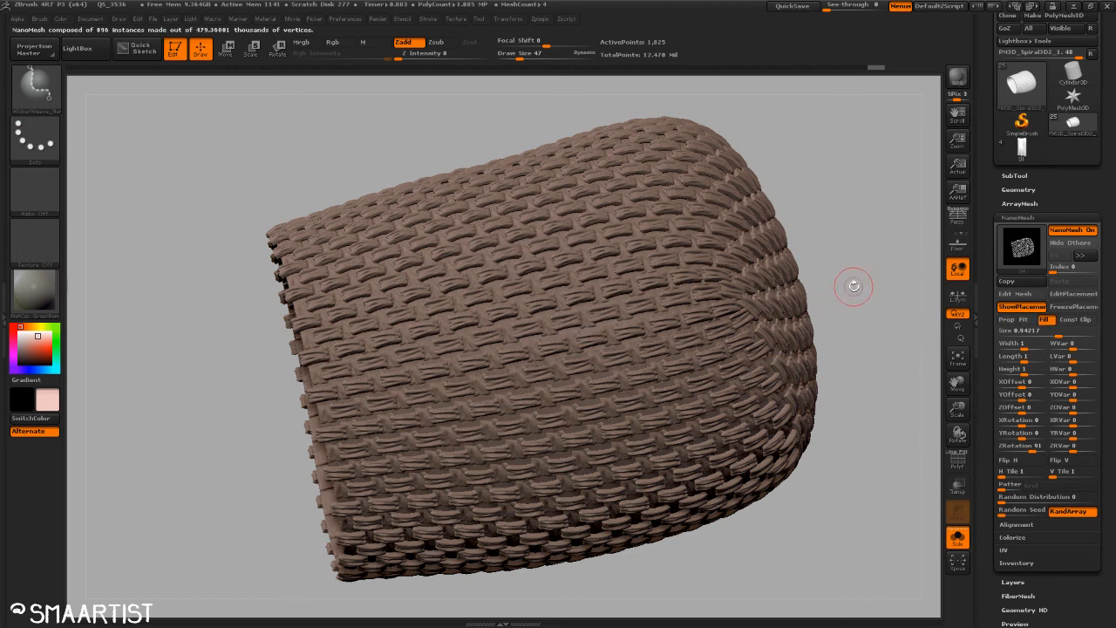
key(ctrl+z)
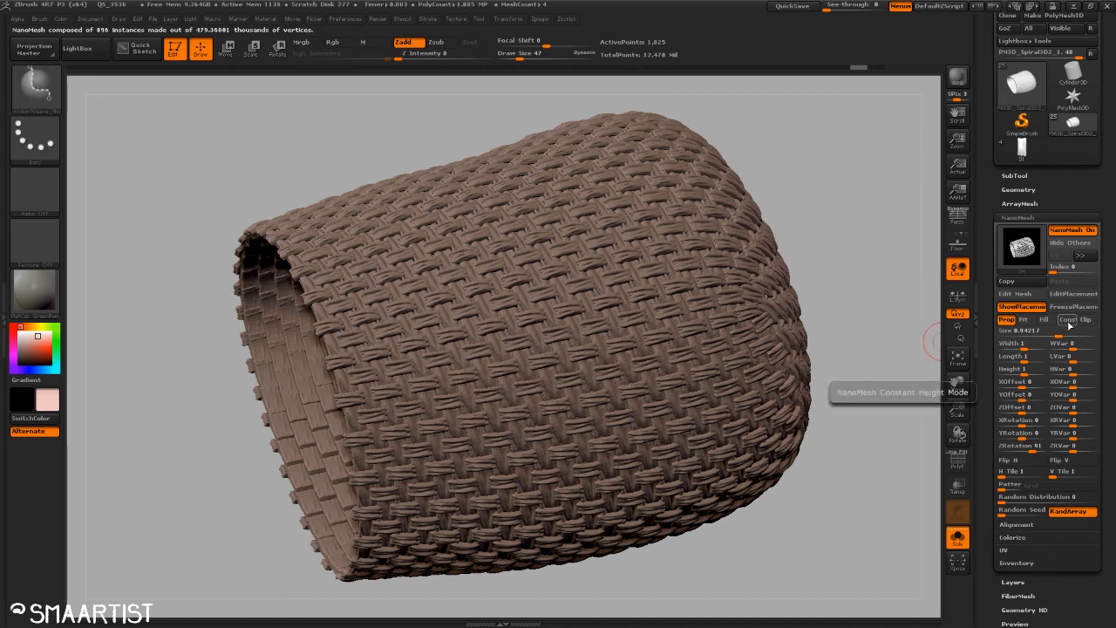
Step: Raise the Height of NanoMesh index 0 to about 1.72 so its planks stand out more from the barrel
mouse_move(895, 334)
right_down()
mouse_move(837, 323)
mouse_move(660, 439)
mouse_move(674, 422)
right_up()
mouse_move(918, 583)
right_down()
mouse_move(889, 471)
mouse_move(858, 426)
right_up()
alt+right_drag(853, 304, 808, 265)
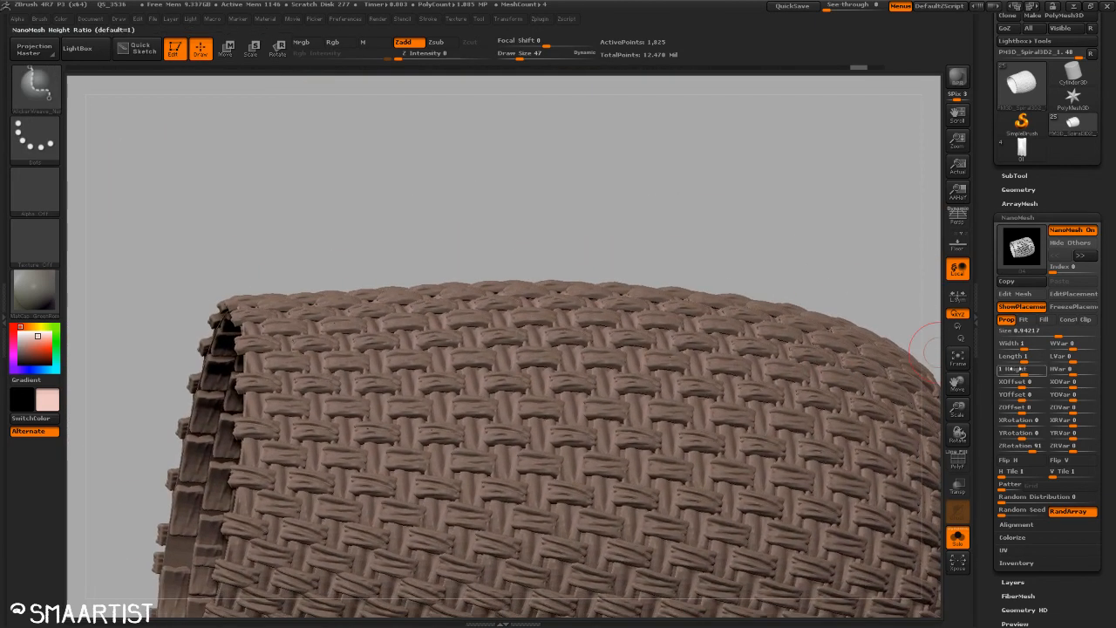
click(1020, 374)
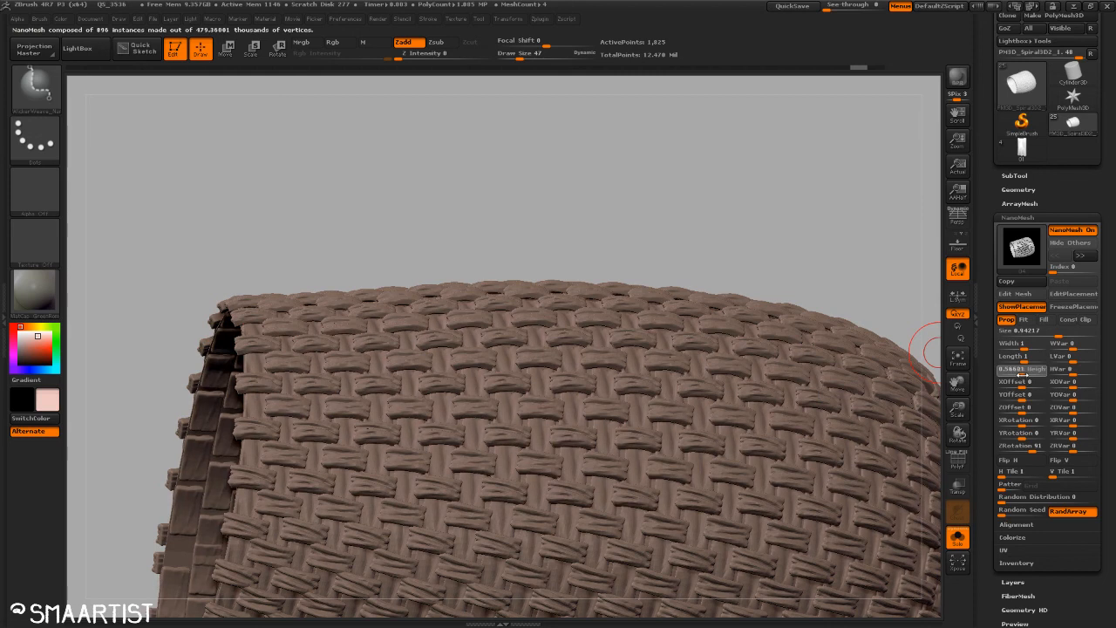
drag(1025, 374, 1022, 375)
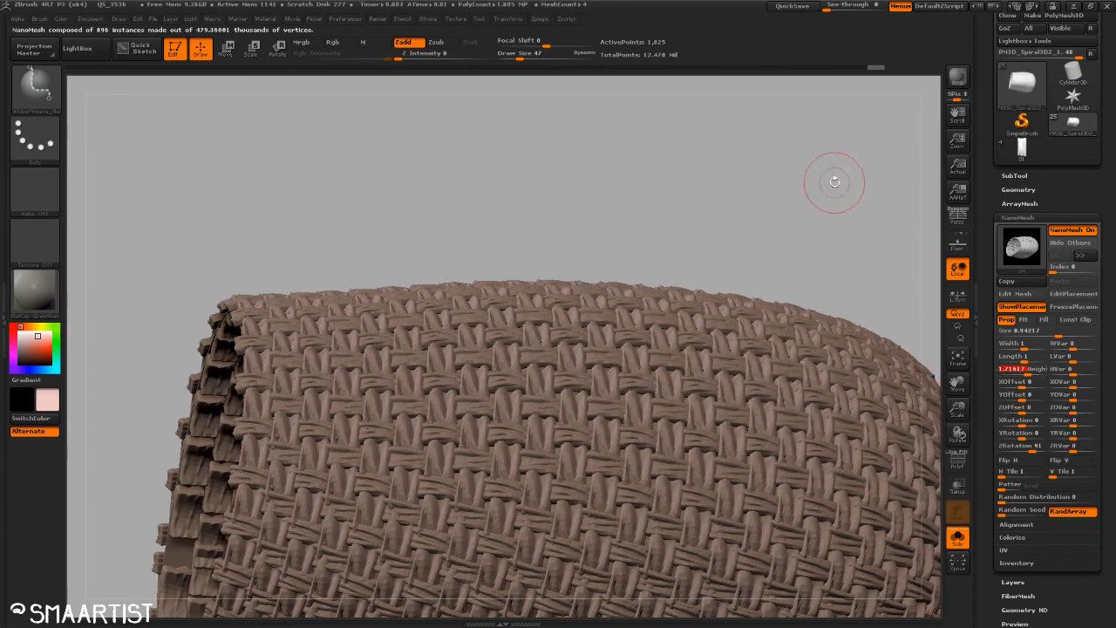
Step: Reduce the brush's draw size to 14 over the close-up of the weave
mouse_move(835, 180)
mouse_down()
mouse_move(854, 270)
mouse_move(849, 243)
mouse_move(863, 262)
mouse_up()
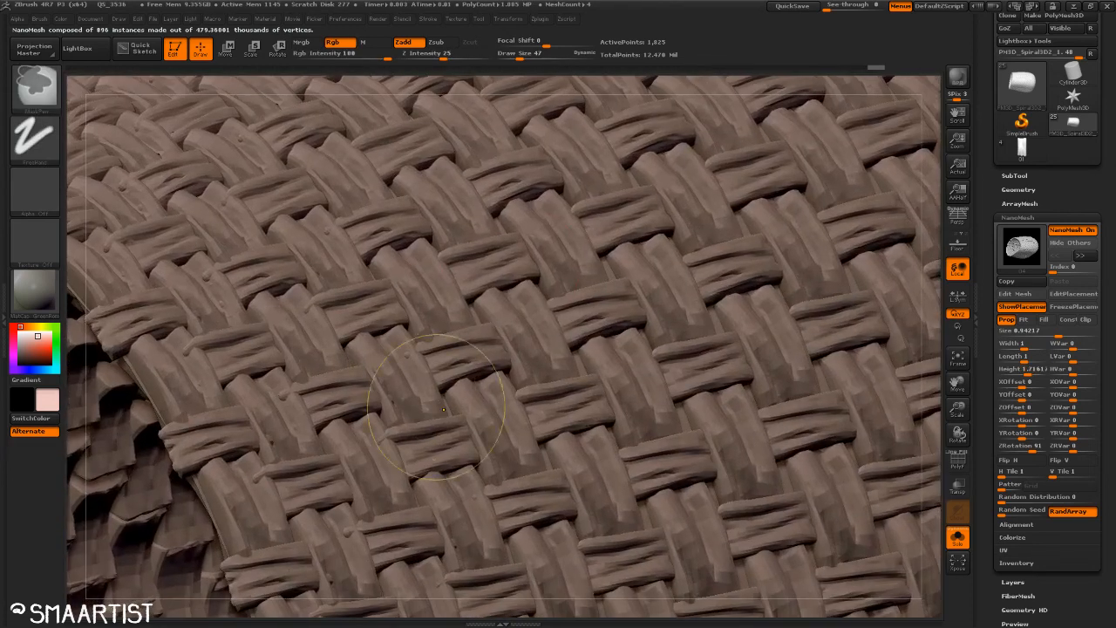
key(ctrl)
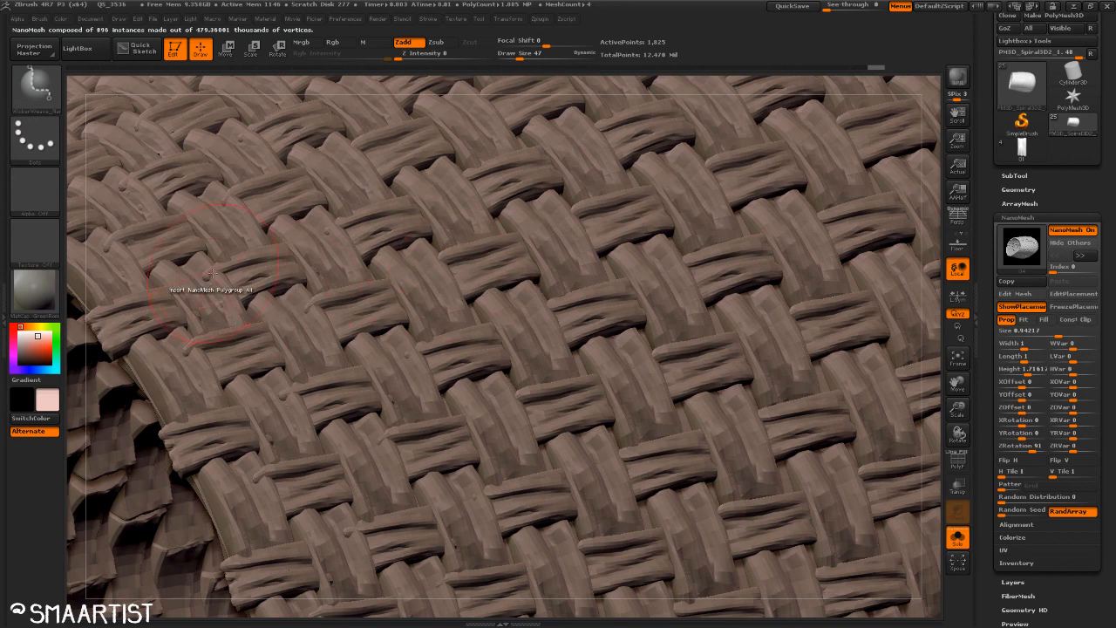
key(s)
drag(212, 275, 202, 275)
Step: Examine the woven barrel close up and from all sides, including its rounded corners, interior and open rim
mouse_move(290, 308)
ctrl+right_down()
mouse_move(618, 211)
mouse_move(605, 154)
mouse_move(570, 113)
mouse_move(524, 174)
ctrl+right_up()
ctrl+right_drag(523, 175, 440, 348)
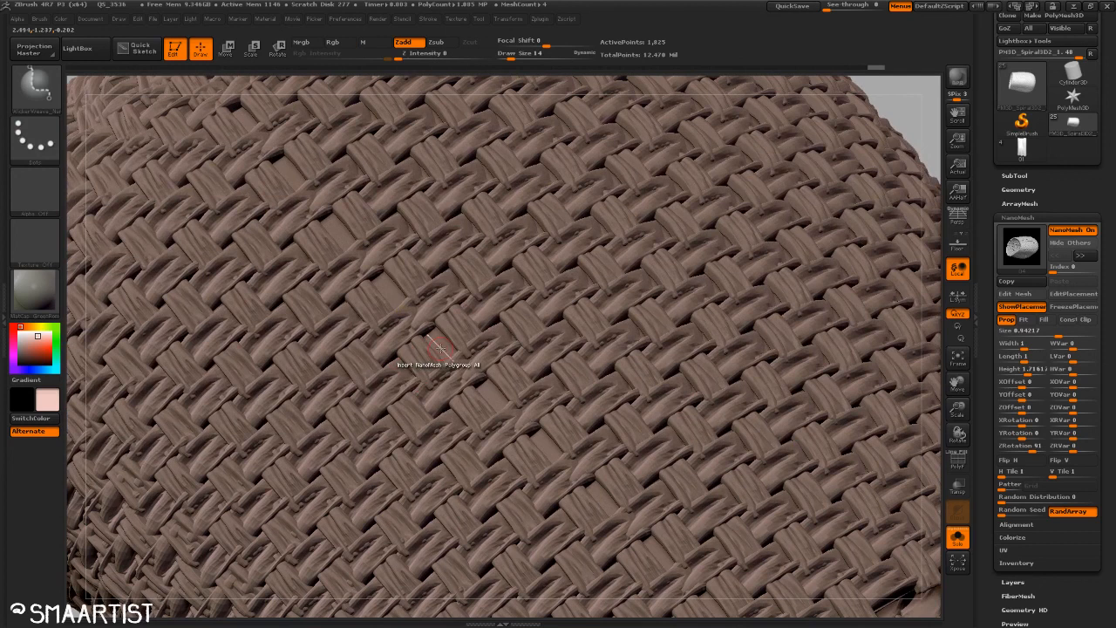
mouse_move(484, 388)
ctrl+right_down()
mouse_move(601, 222)
mouse_move(740, 317)
mouse_move(513, 443)
ctrl+right_up()
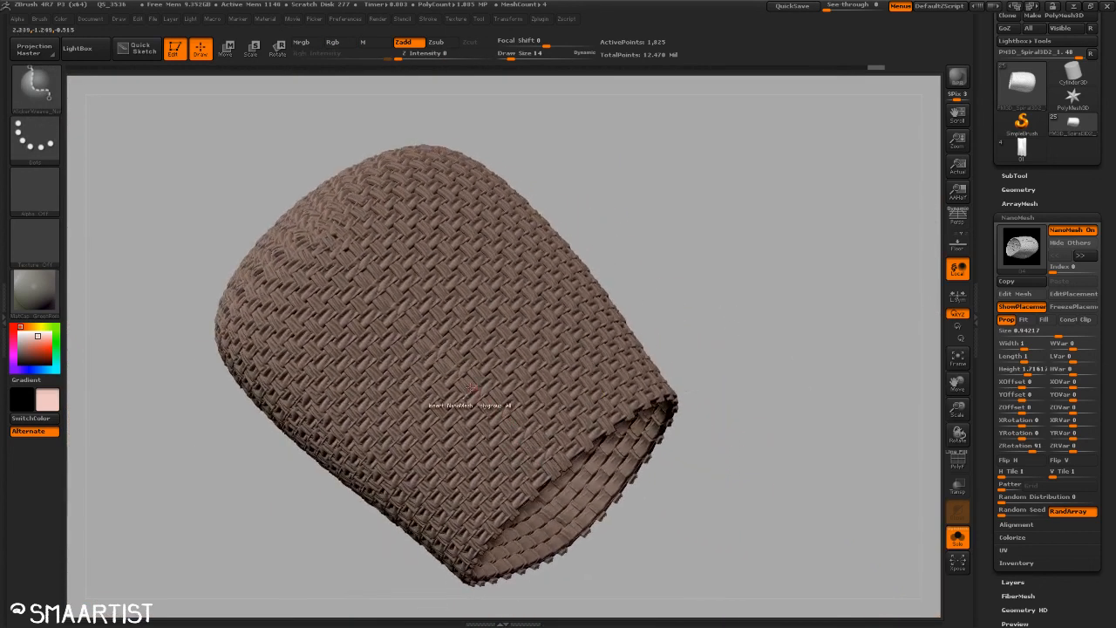
right_drag(466, 366, 759, 289)
mouse_move(424, 423)
ctrl+right_down()
mouse_move(515, 513)
mouse_move(537, 462)
mouse_move(625, 380)
ctrl+right_up()
ctrl+right_drag(629, 489, 654, 419)
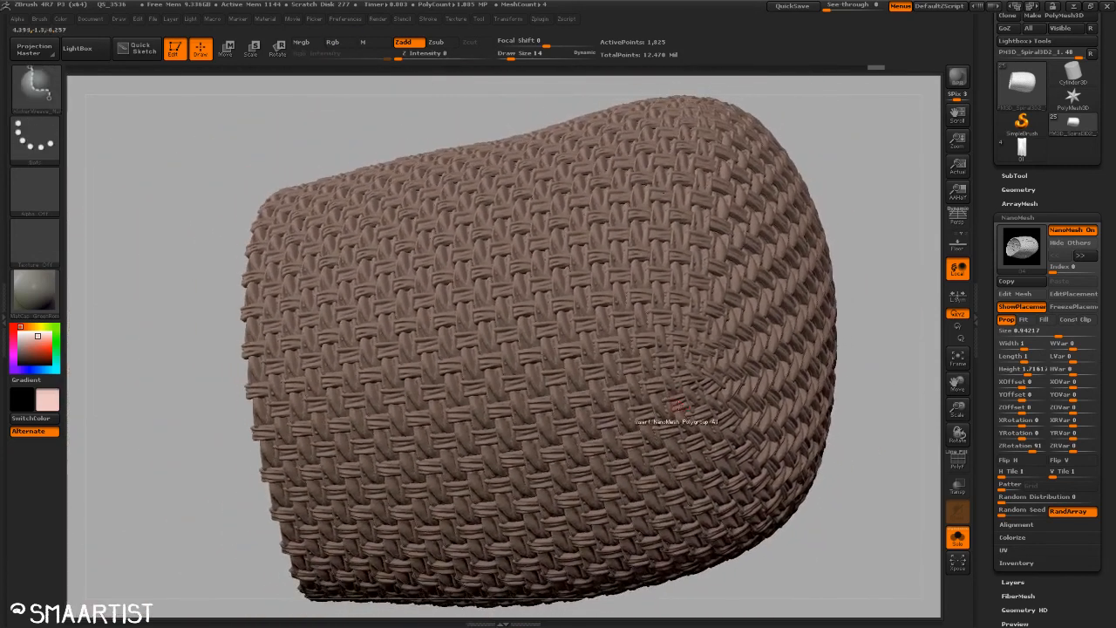
mouse_move(750, 443)
alt+right_down()
mouse_move(689, 439)
mouse_move(916, 567)
mouse_move(785, 523)
mouse_move(776, 445)
alt+right_up()
alt+right_drag(796, 494, 668, 343)
alt+right_drag(684, 384, 744, 411)
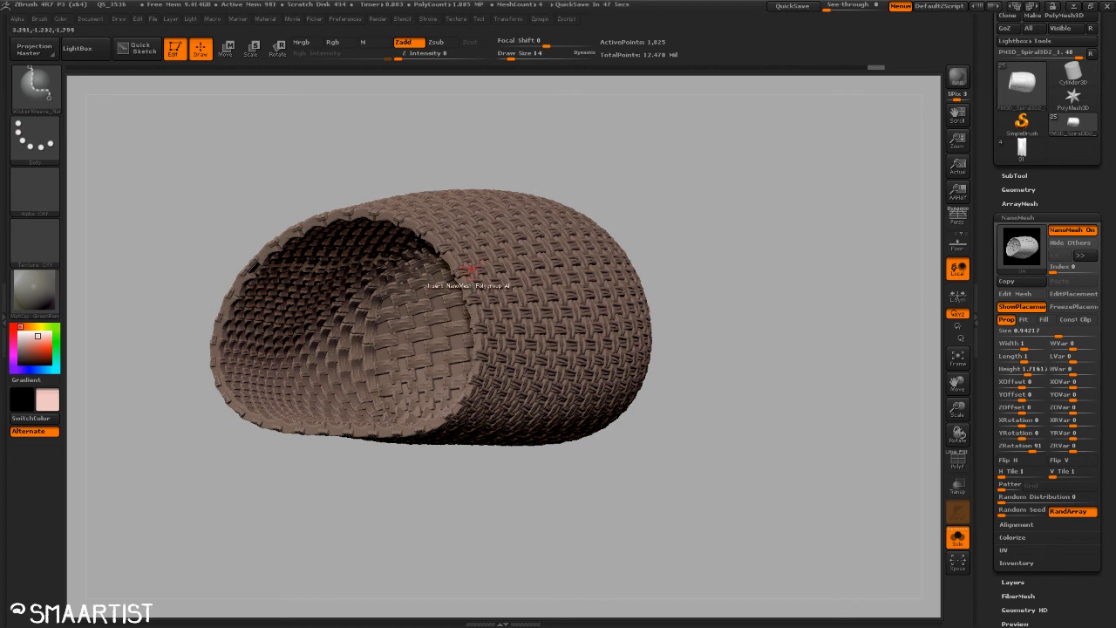
drag(716, 306, 291, 317)
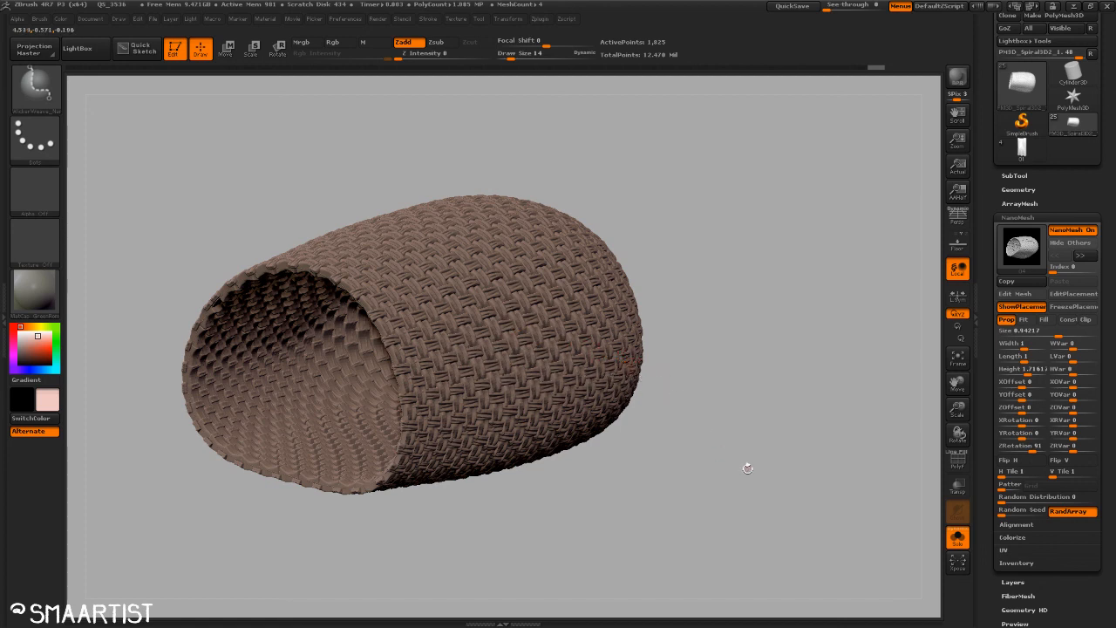
drag(745, 466, 734, 467)
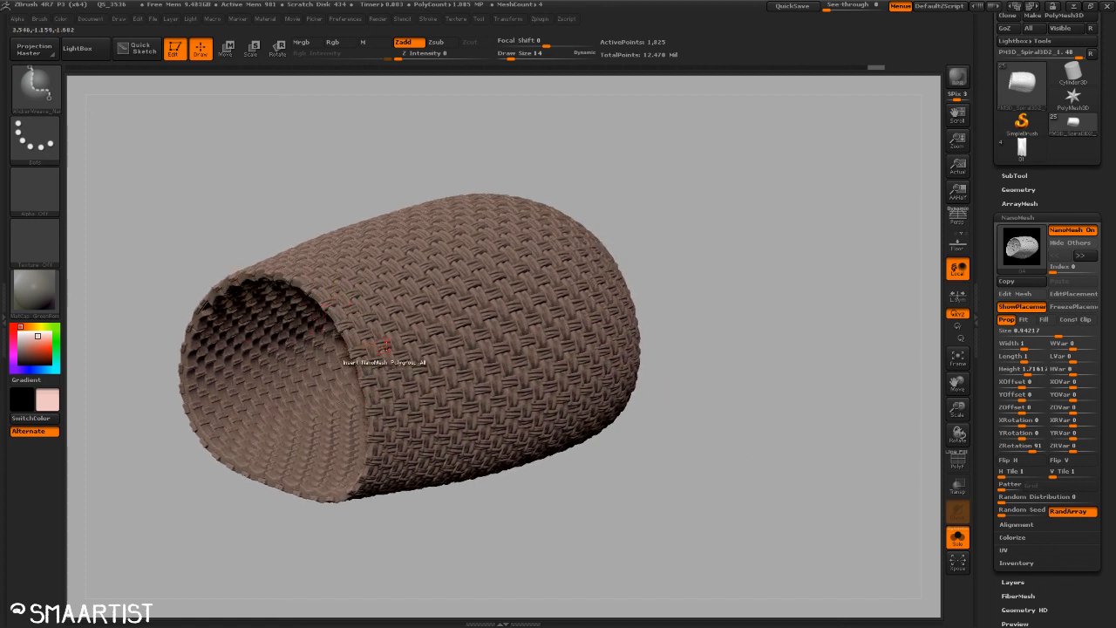
ctrl+right_drag(386, 358, 395, 370)
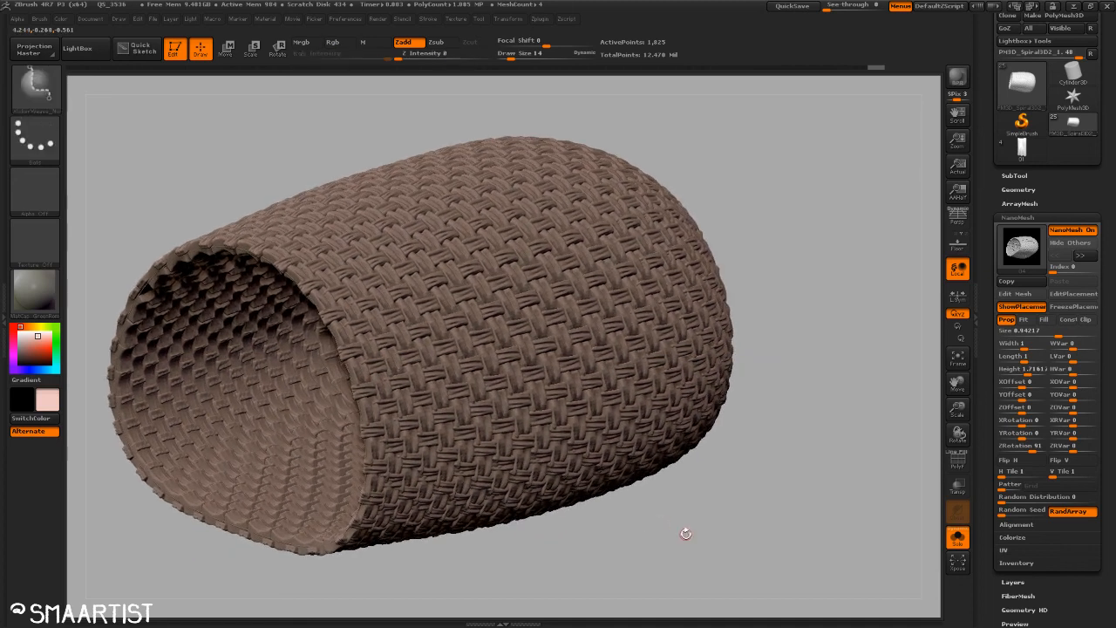
mouse_move(684, 536)
alt+mouse_down()
mouse_move(752, 496)
mouse_move(733, 509)
mouse_move(976, 228)
alt+mouse_up()
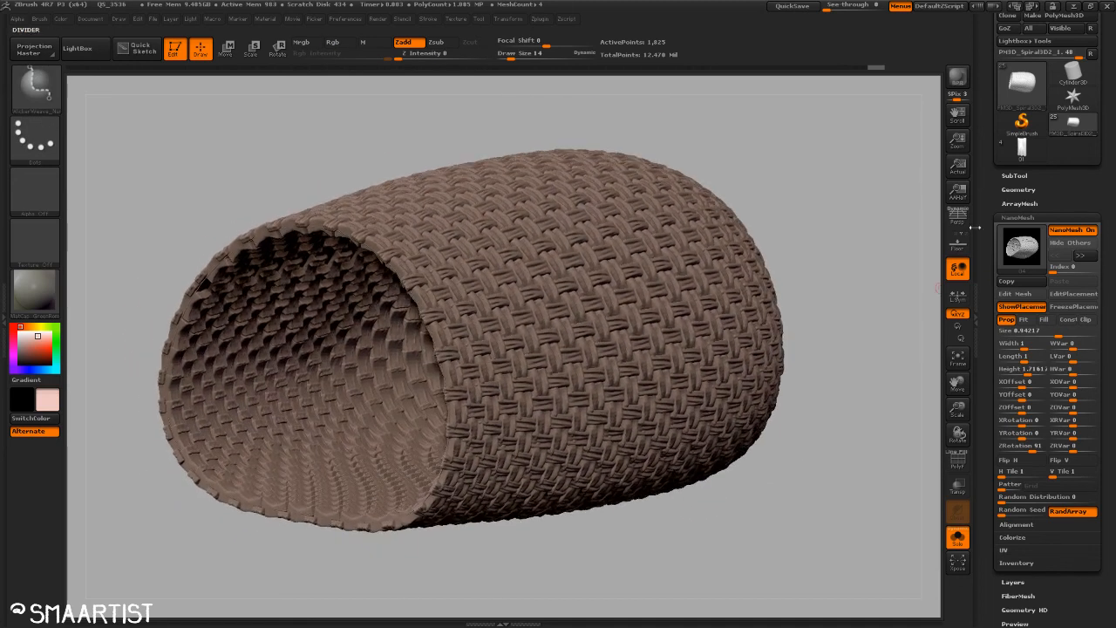
Step: Select the smooth barrel subtool PM3D_Spiral3D1 and display its polyframe around the open rim
click(1018, 176)
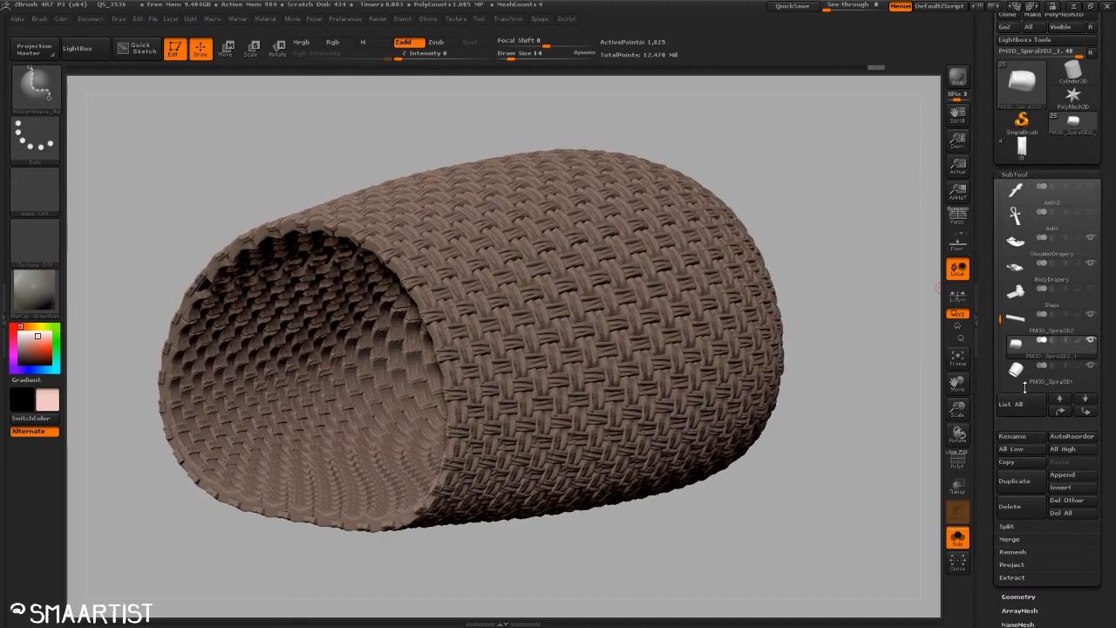
click(1021, 377)
drag(738, 508, 716, 536)
drag(293, 500, 324, 488)
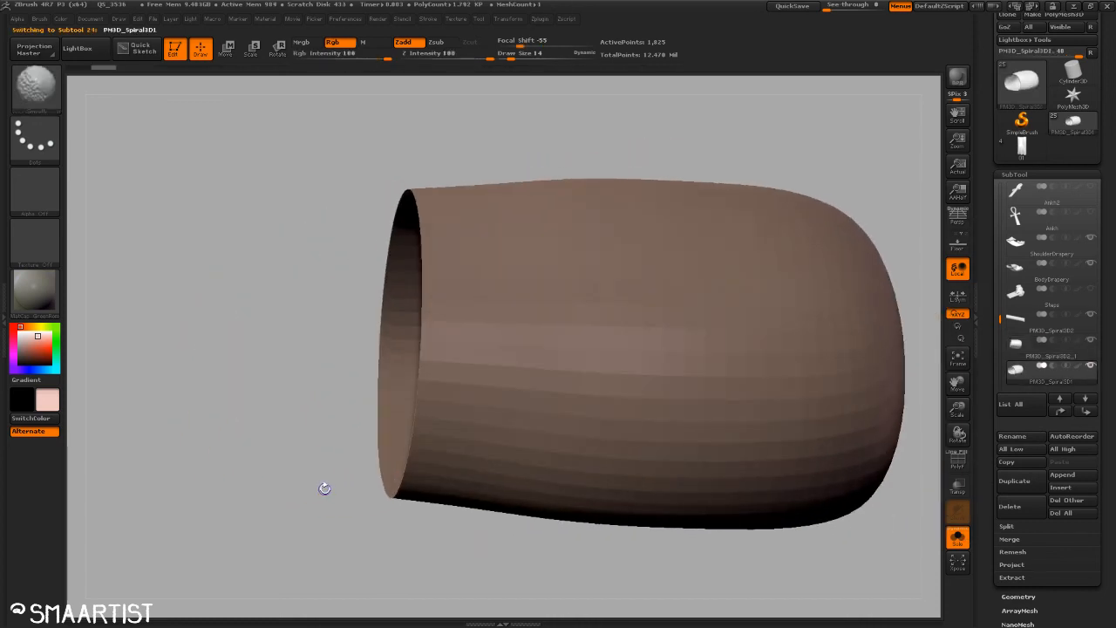
key(shift+f)
ctrl+right_drag(426, 360, 429, 389)
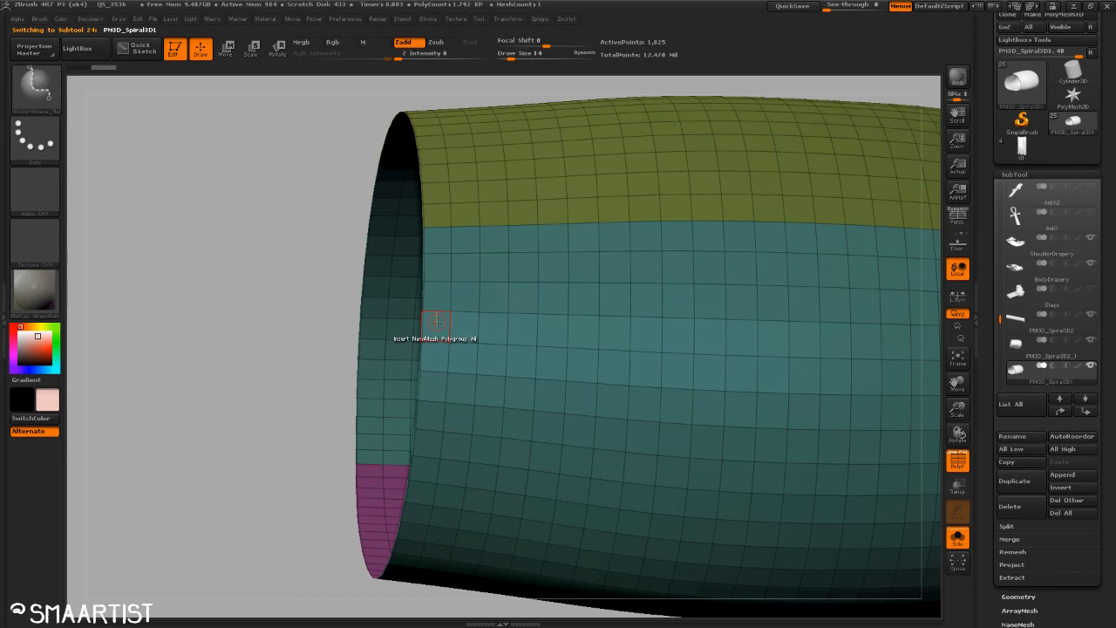
Step: Set the ZModeler polygon action to QMesh with Polyloop as its target
key(space)
click(499, 182)
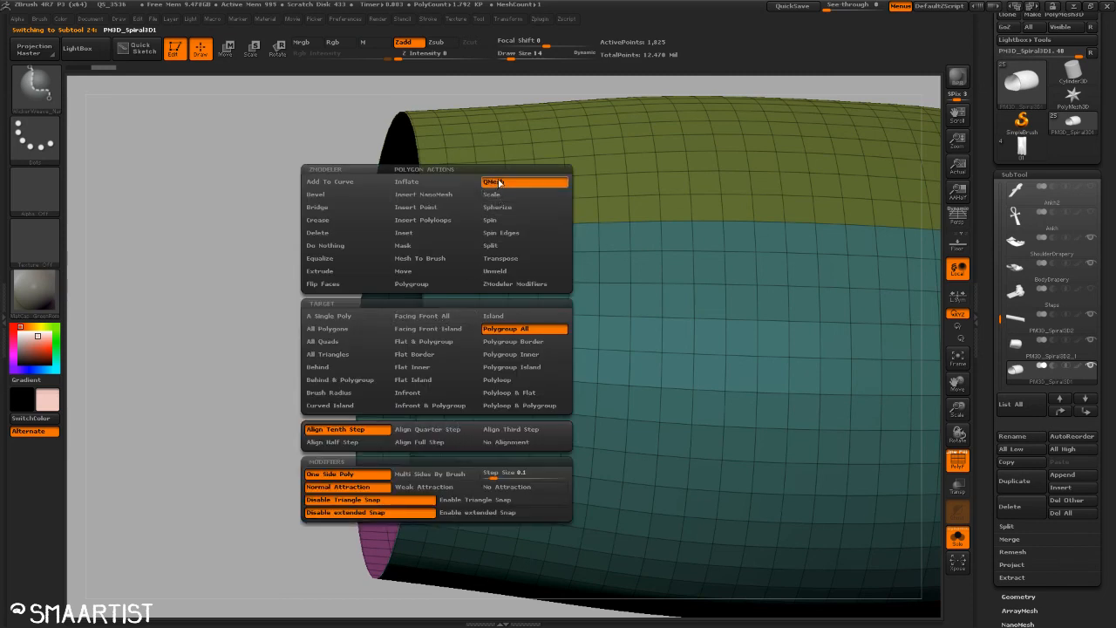
click(497, 380)
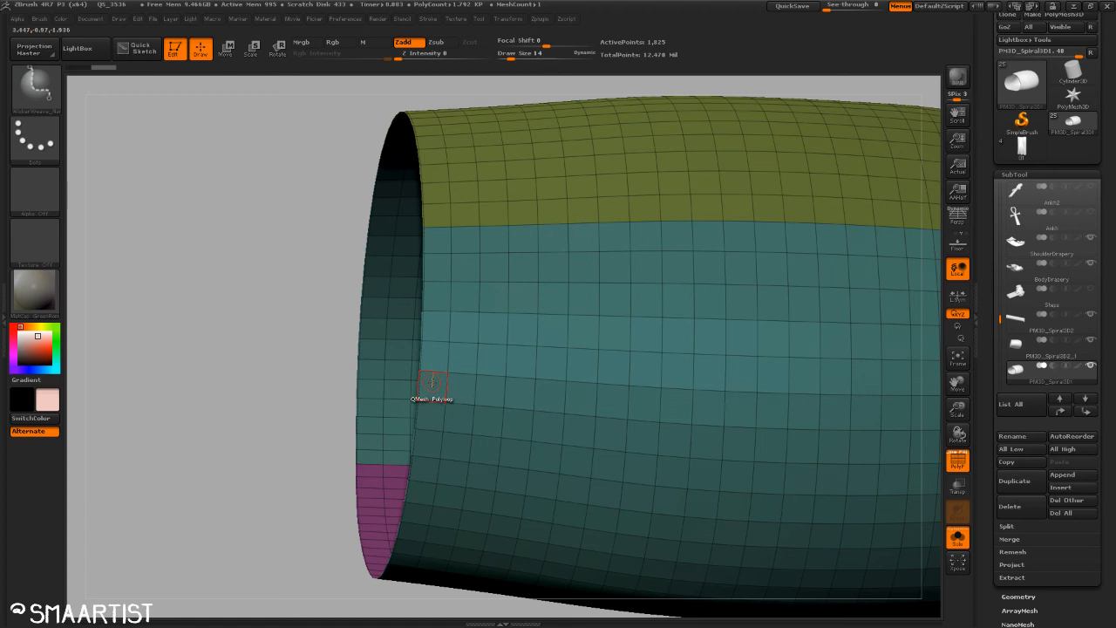
ctrl+right_drag(433, 384, 459, 444)
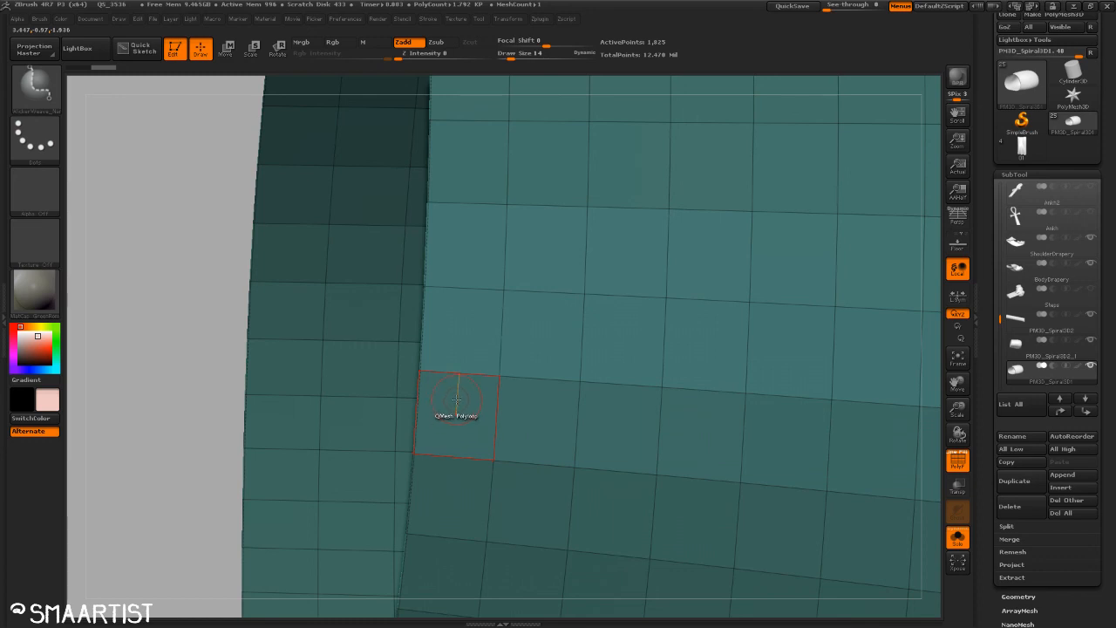
mouse_move(457, 403)
ctrl+right_down()
mouse_move(419, 351)
mouse_move(464, 399)
ctrl+right_up()
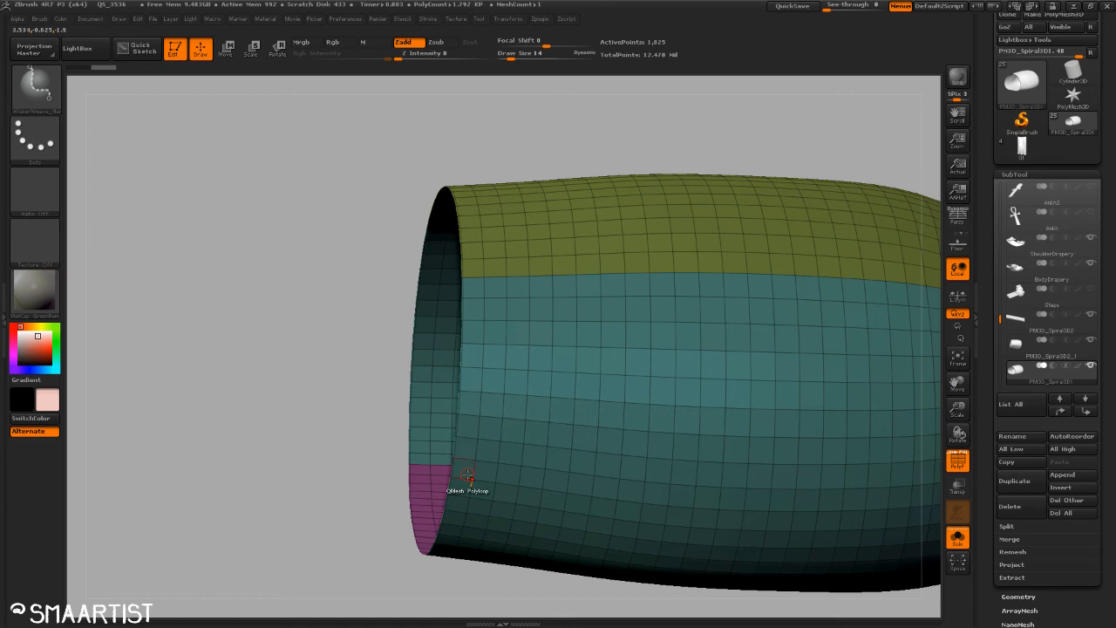
Step: QMesh the outermost polyloop around the barrel's open rim outward into a raised border band with its own polygroup
click(471, 375)
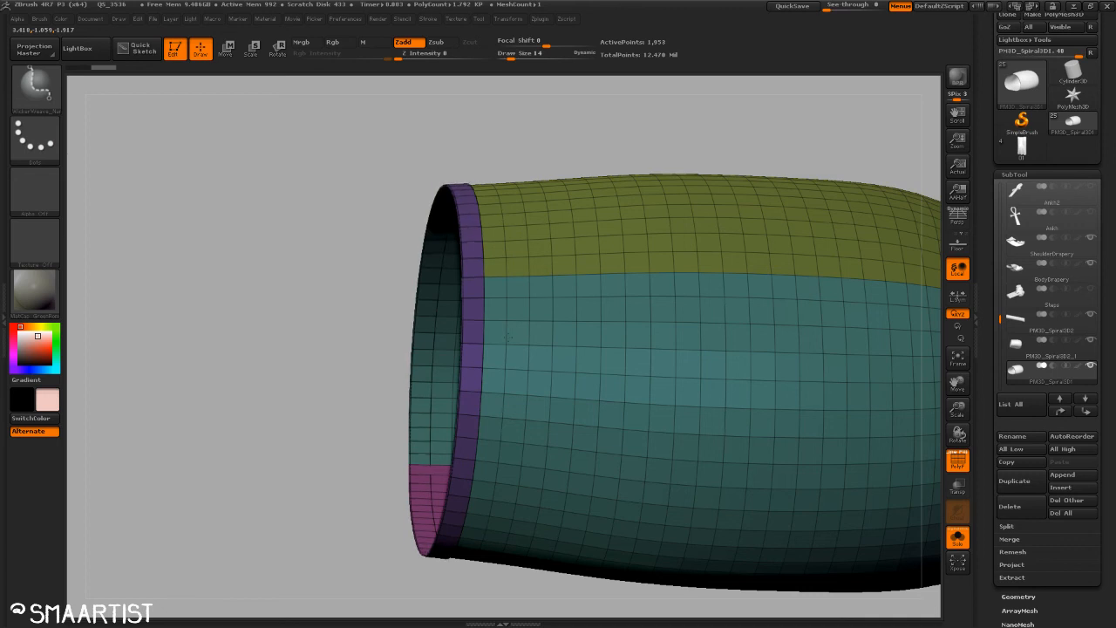
drag(509, 336, 613, 253)
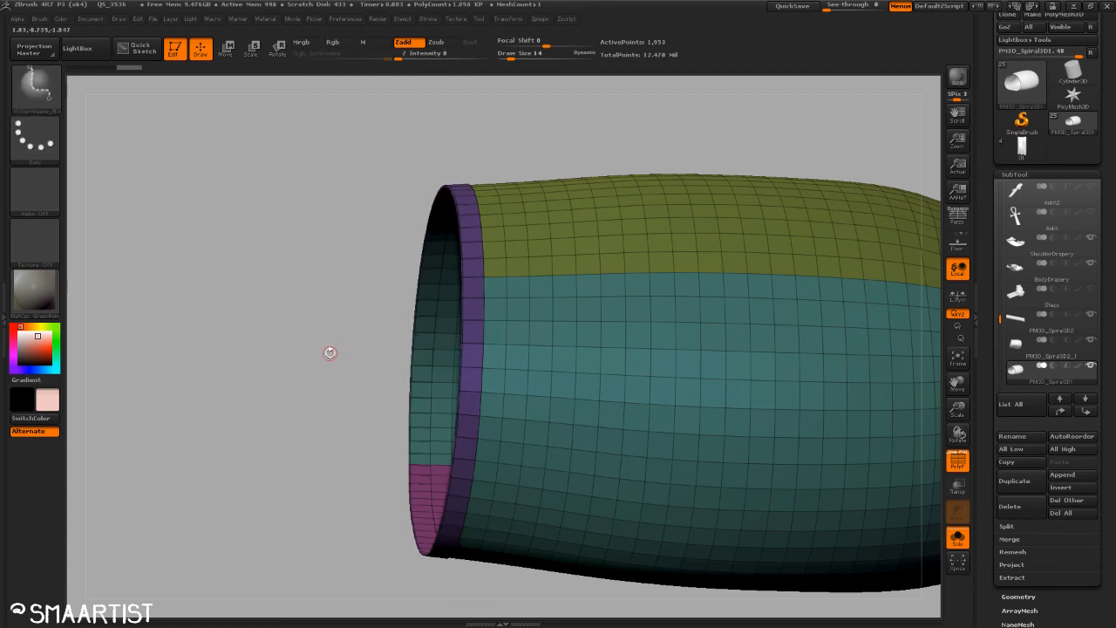
mouse_move(329, 351)
right_down()
mouse_move(404, 294)
mouse_move(523, 384)
mouse_move(672, 575)
right_up()
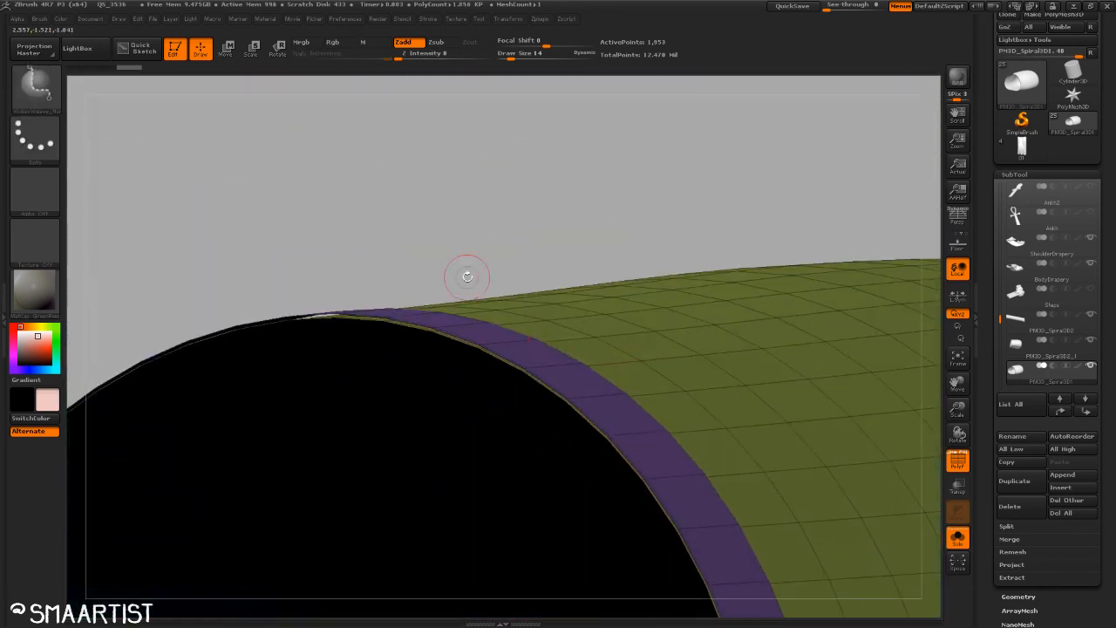
mouse_move(466, 274)
right_down()
mouse_move(393, 227)
mouse_move(441, 265)
right_up()
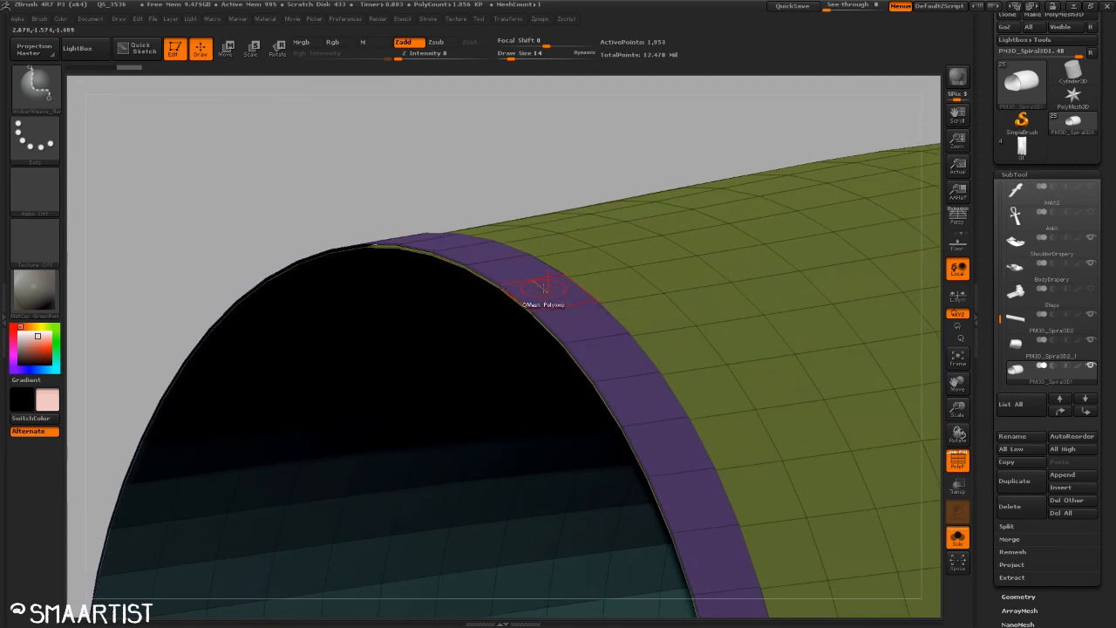
drag(543, 288, 537, 224)
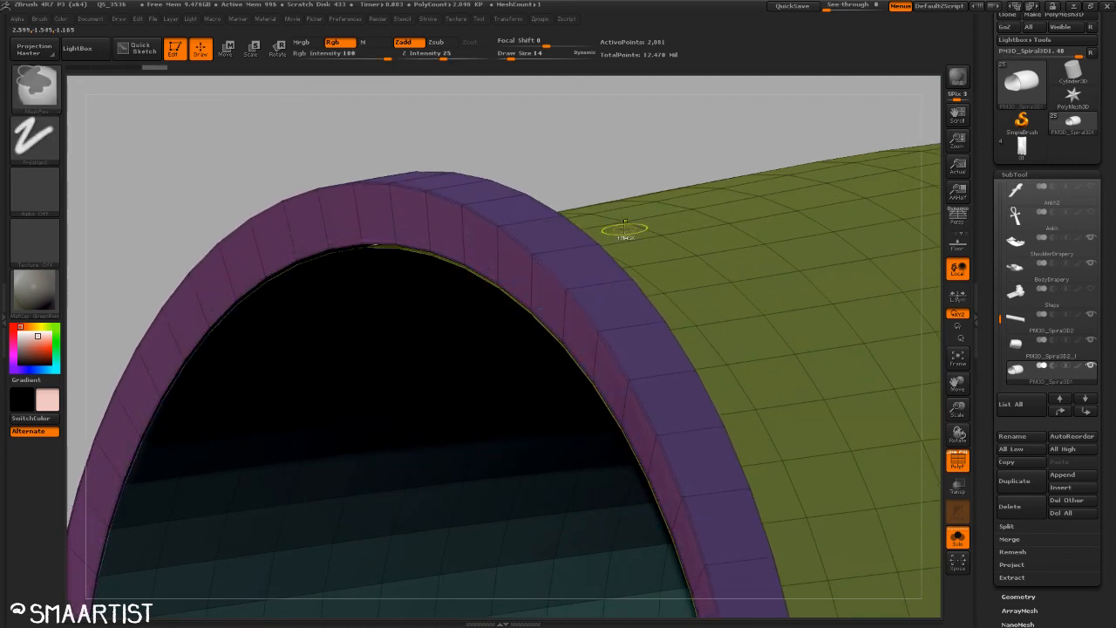
Step: Mask the barrel except its rim border band and reposition the band with the Move transpose line
drag(602, 202, 548, 177)
key(w)
mouse_move(428, 375)
shift+mouse_down()
mouse_move(313, 393)
mouse_move(357, 375)
shift+mouse_up()
key(ctrl+z)
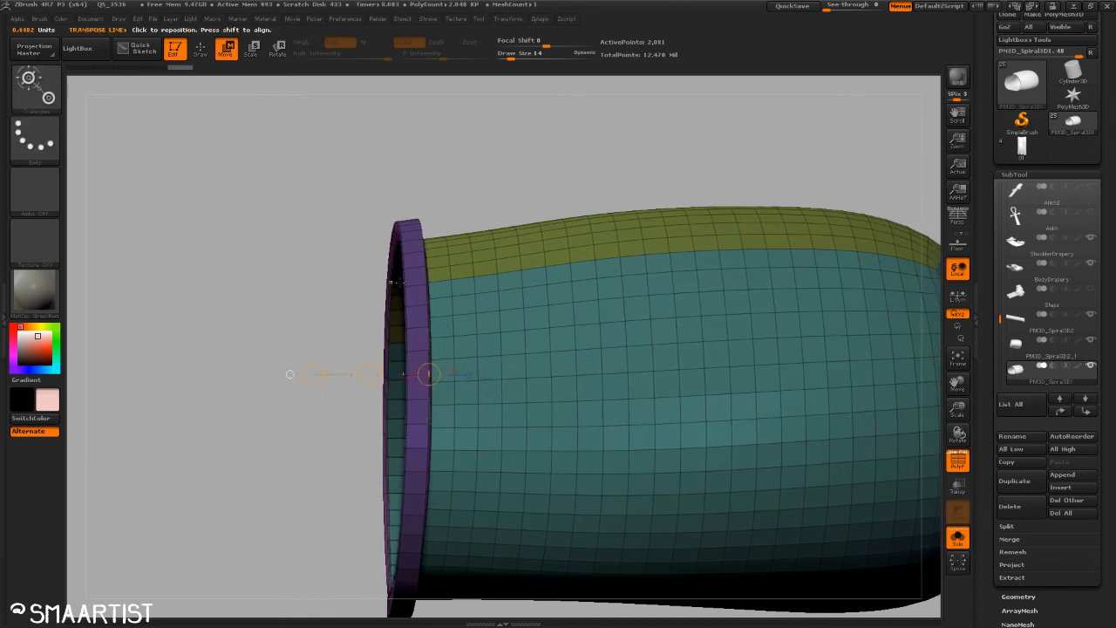
ctrl+click(404, 224)
mouse_move(513, 182)
mouse_down()
mouse_move(474, 189)
mouse_move(523, 179)
mouse_move(488, 184)
mouse_move(510, 182)
mouse_up()
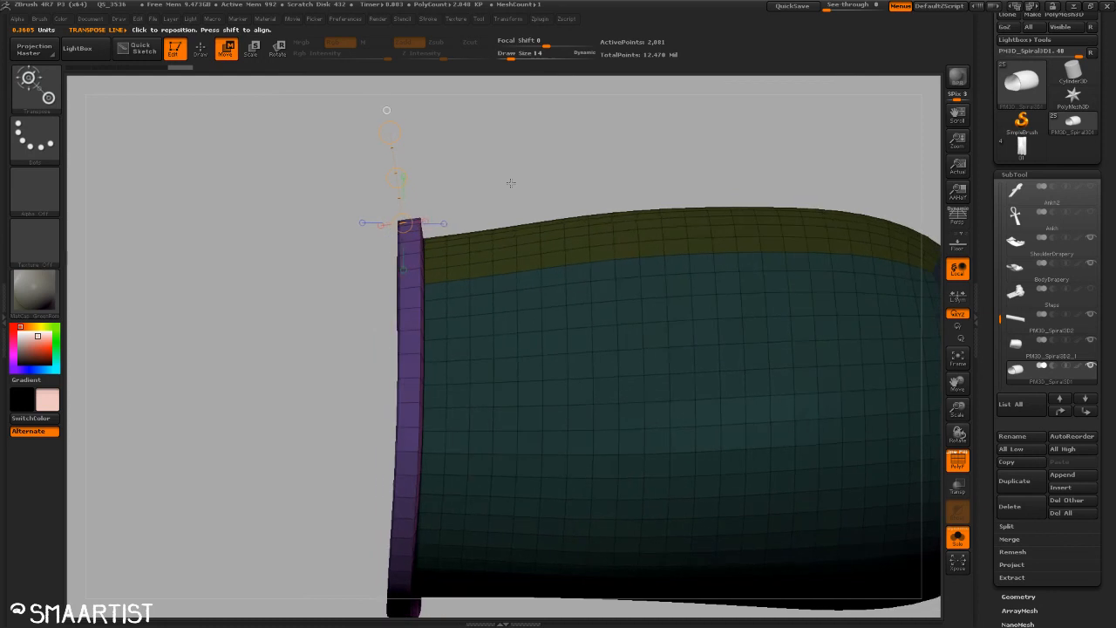
mouse_move(419, 241)
mouse_down()
mouse_move(328, 240)
mouse_move(371, 246)
mouse_move(364, 239)
mouse_up()
drag(452, 179, 820, 262)
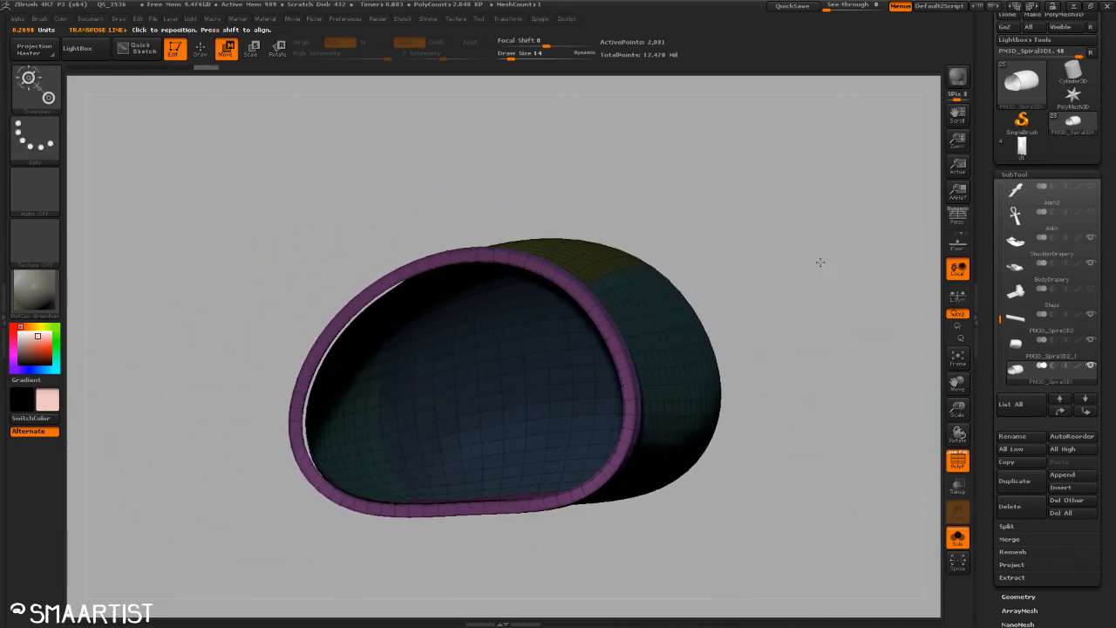
Step: Scale the unmasked border band slightly with the Scale transpose line to fit the barrel's open rim
right_drag(820, 261, 768, 262)
ctrl+right_drag(767, 261, 570, 184)
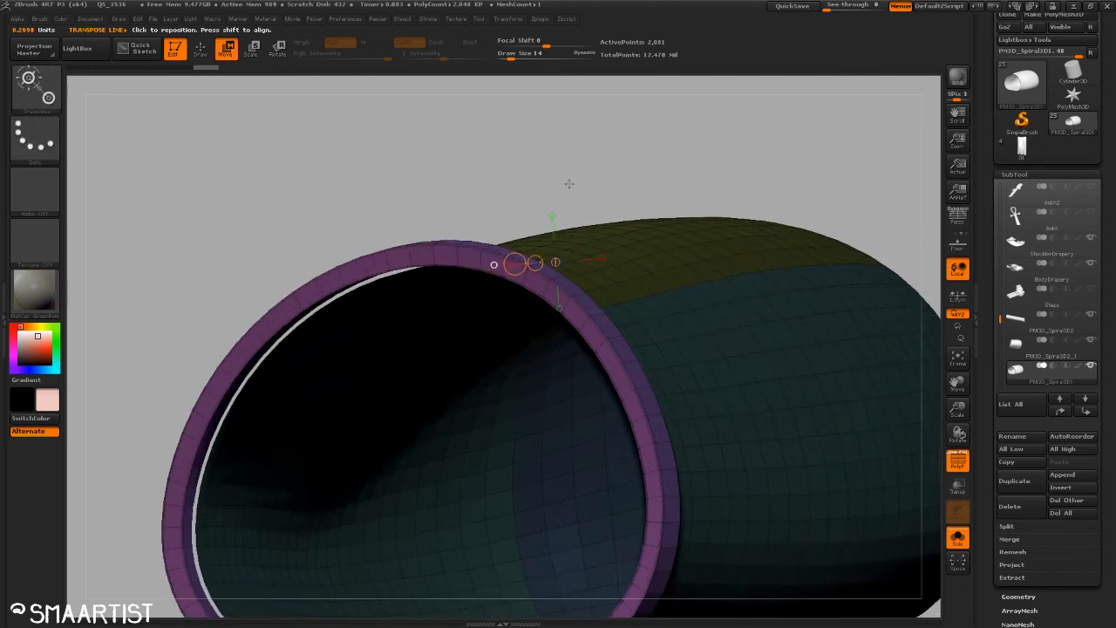
key(e)
click(494, 265)
drag(466, 177, 505, 187)
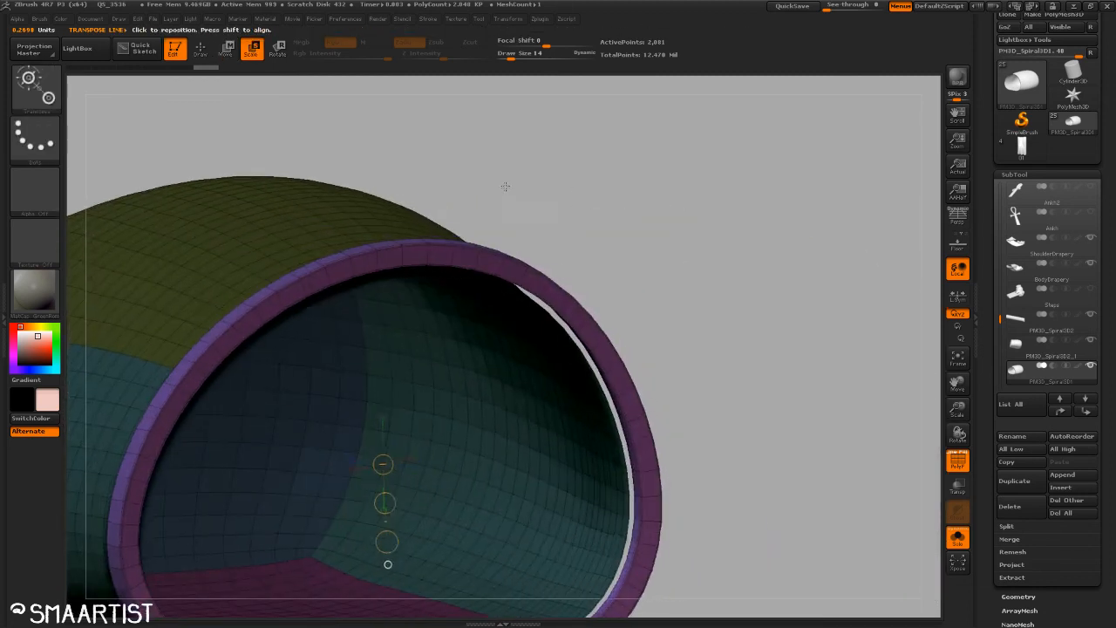
alt+drag(678, 360, 742, 260)
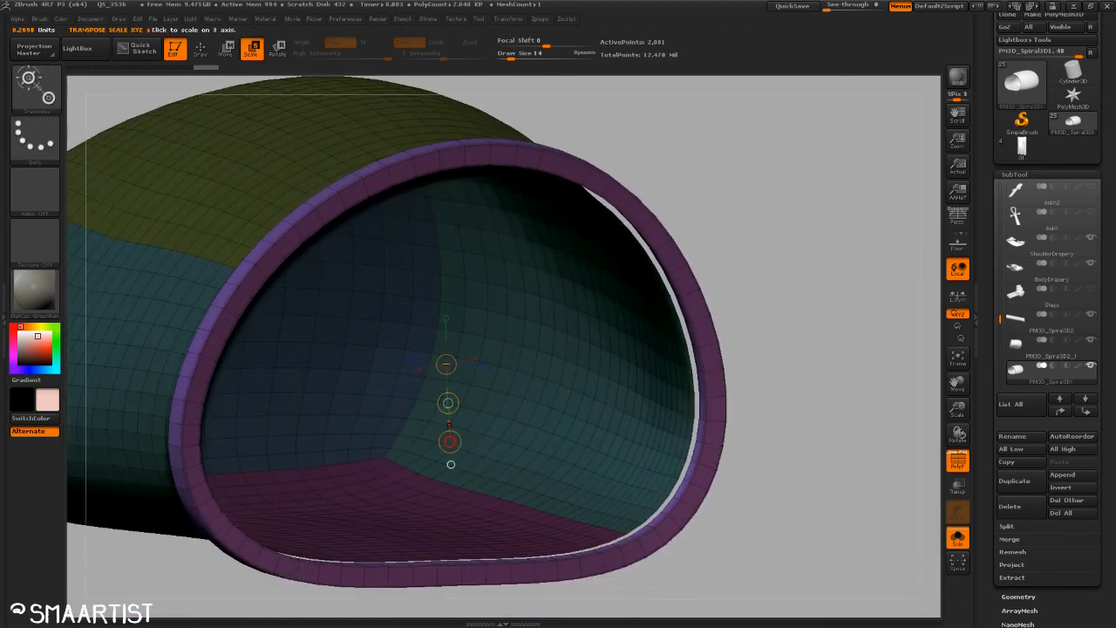
drag(450, 441, 447, 436)
mouse_move(772, 379)
mouse_down()
mouse_move(785, 382)
mouse_move(619, 197)
mouse_move(780, 305)
mouse_move(736, 239)
mouse_move(760, 291)
mouse_move(748, 322)
mouse_move(688, 271)
mouse_move(707, 287)
mouse_move(733, 260)
mouse_move(782, 370)
mouse_up()
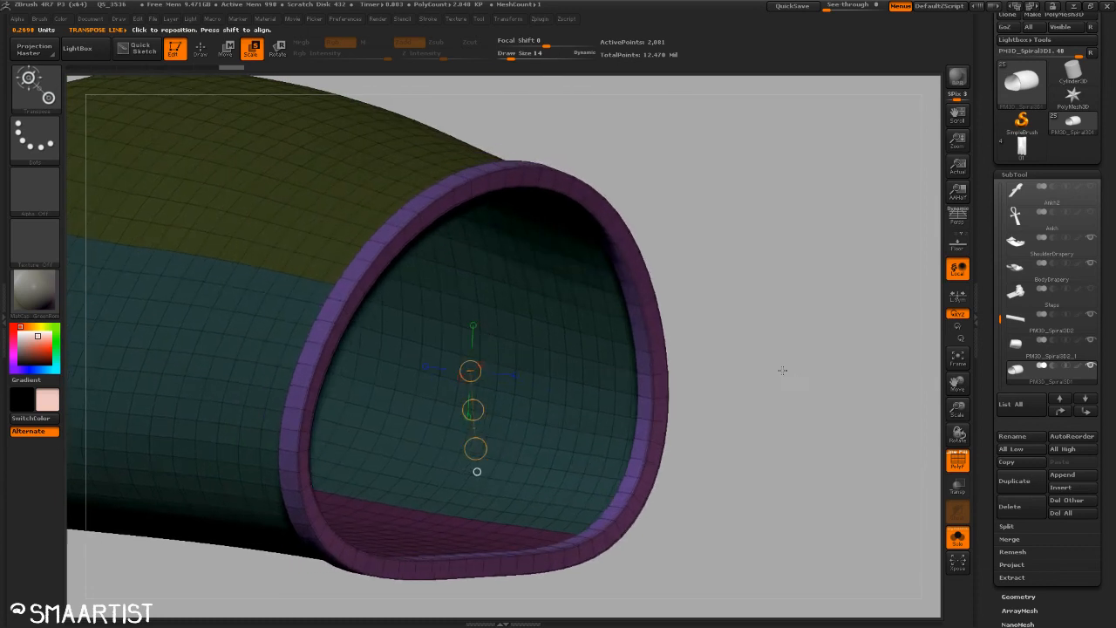
Step: Return to drawing mode and set the ZModeler edge action to Crease with PolyLoop as its target
key(q)
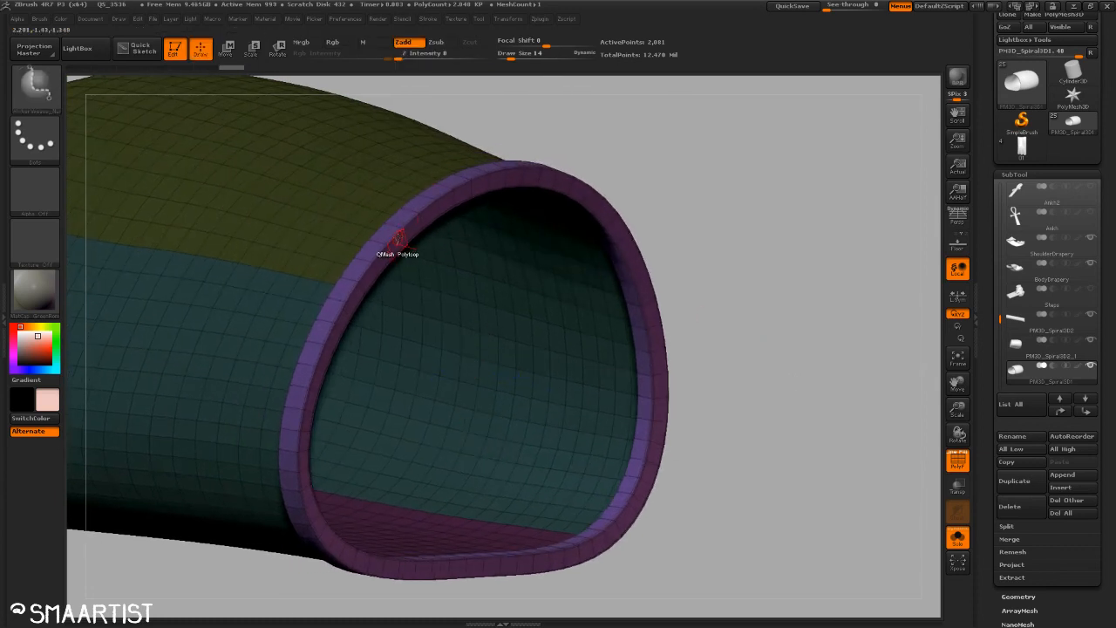
key(space)
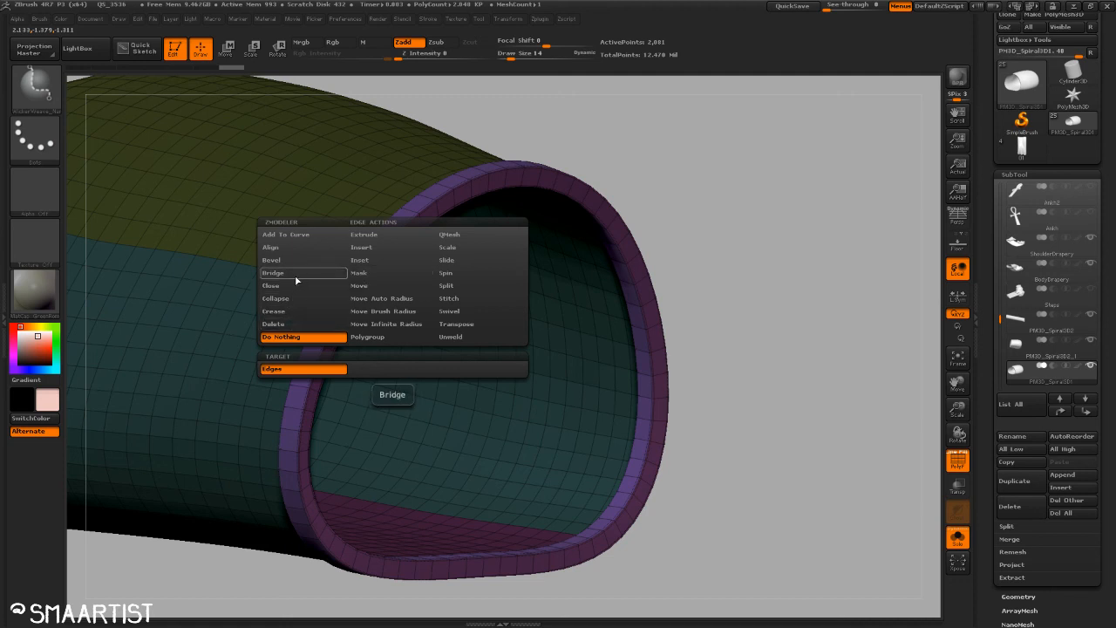
click(291, 312)
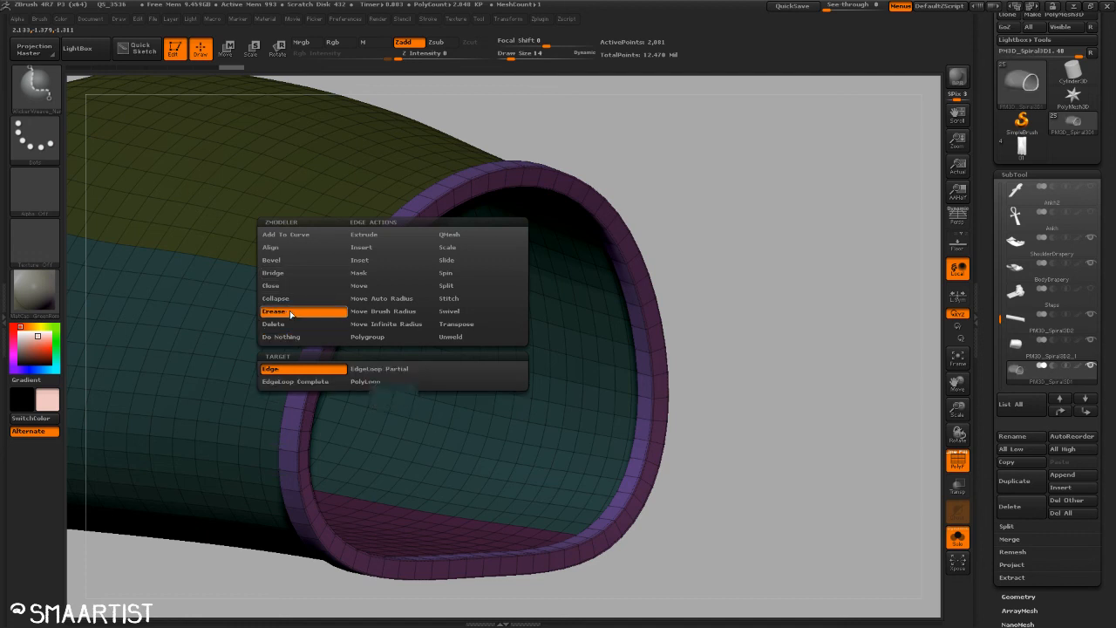
click(366, 381)
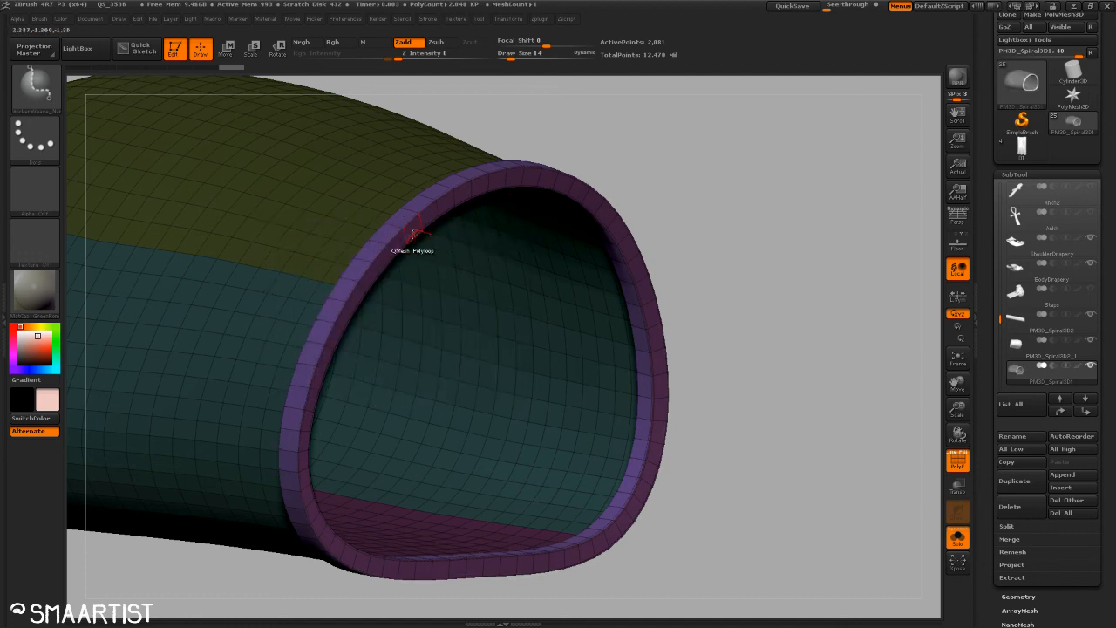
Step: Isolate the rim border's polygroup and separate it from the barrel into its own subtool with Split Hidden
key(ctrl+shift)
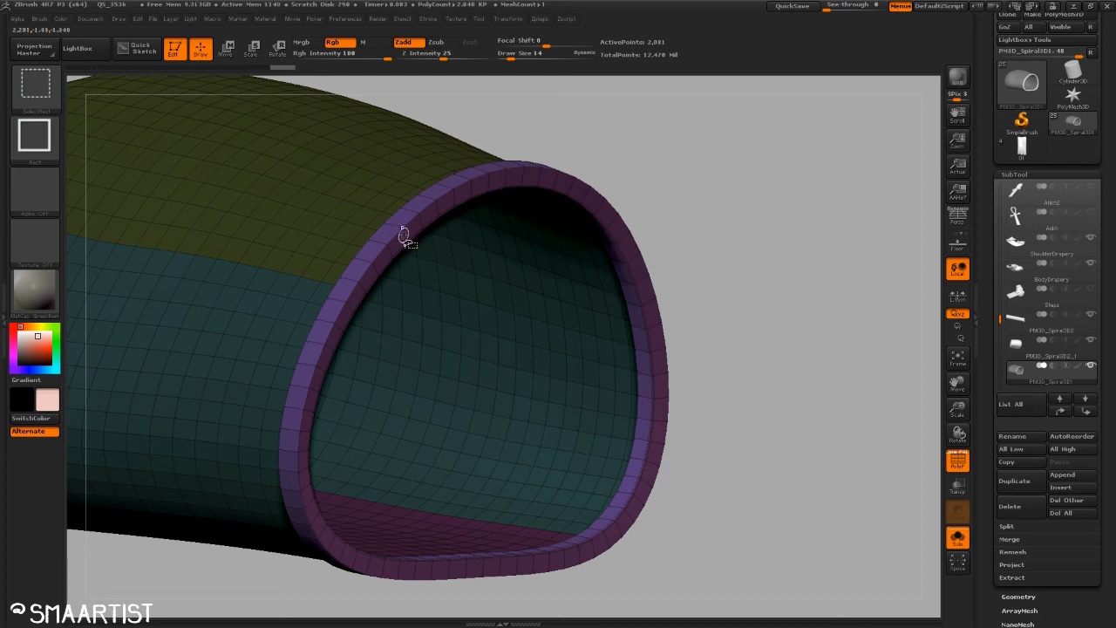
ctrl+shift+click(402, 231)
mouse_move(668, 218)
right_down()
mouse_move(778, 244)
mouse_move(476, 250)
mouse_move(598, 282)
mouse_move(623, 237)
mouse_move(660, 225)
mouse_move(576, 210)
right_up()
right_drag(449, 203, 538, 327)
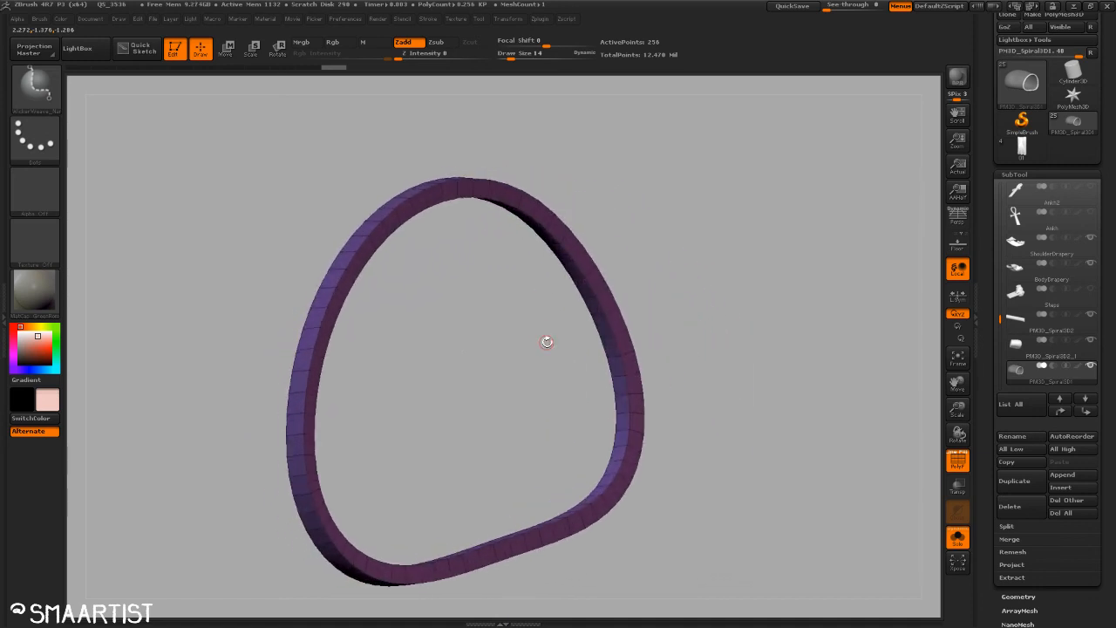
key(ctrl)
ctrl+shift+click(543, 352)
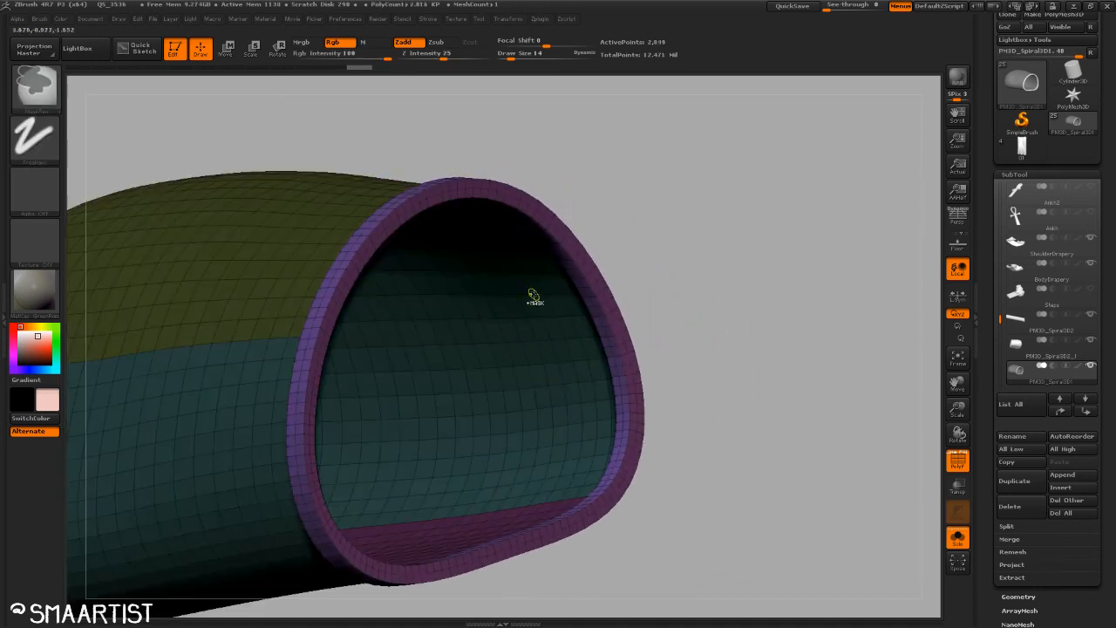
key(ctrl+z)
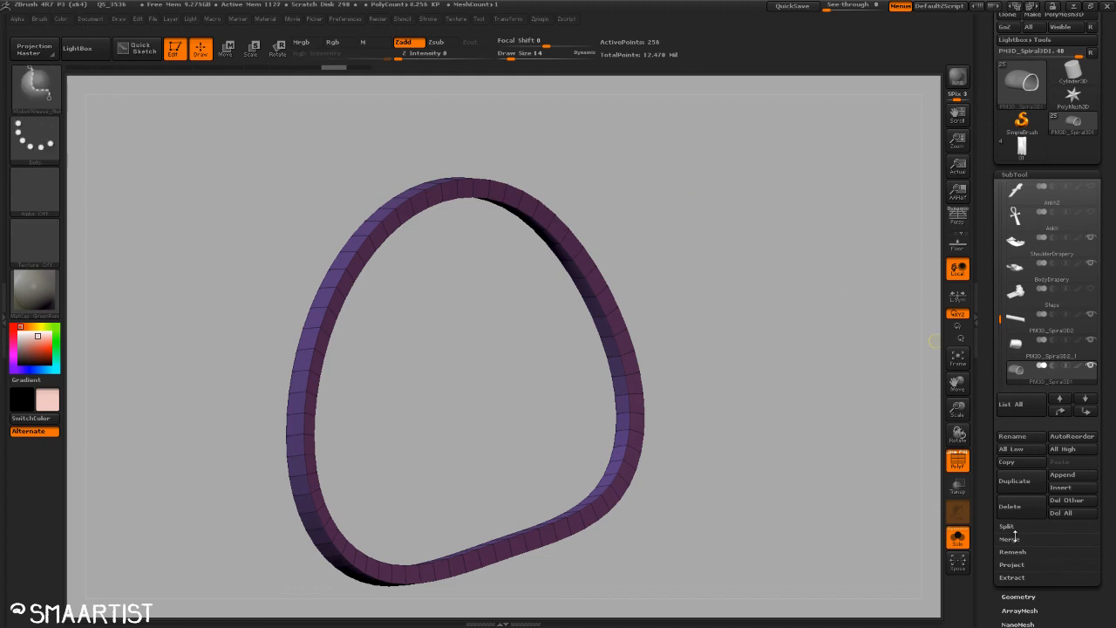
click(1008, 528)
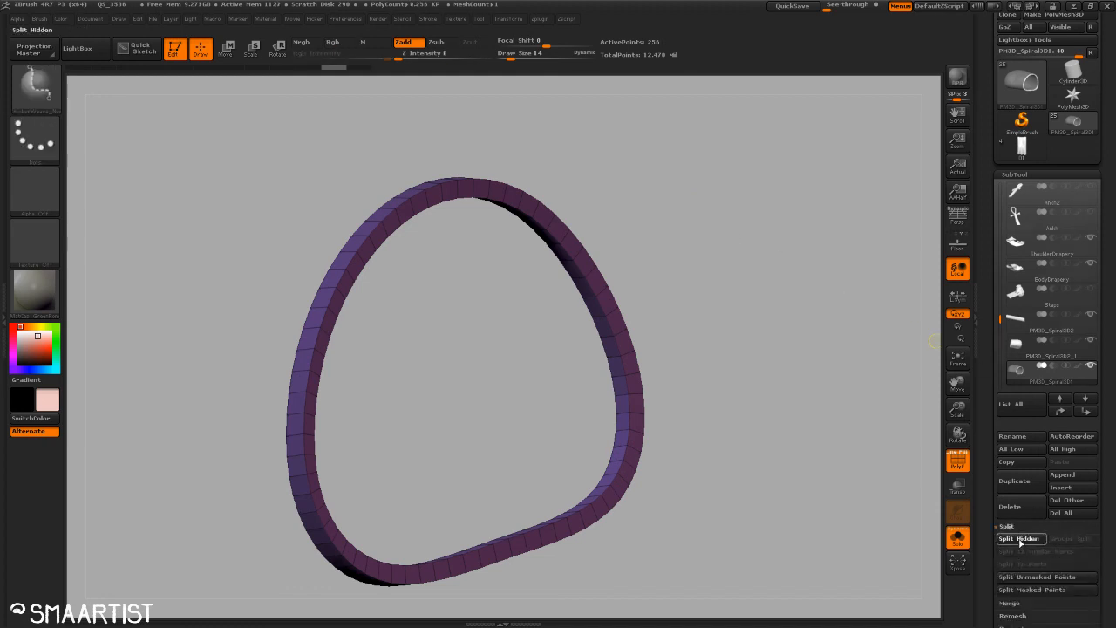
click(1020, 539)
Step: Subdivide the separated border ring once and step back down to its lower subdivision level
key(ctrl+d)
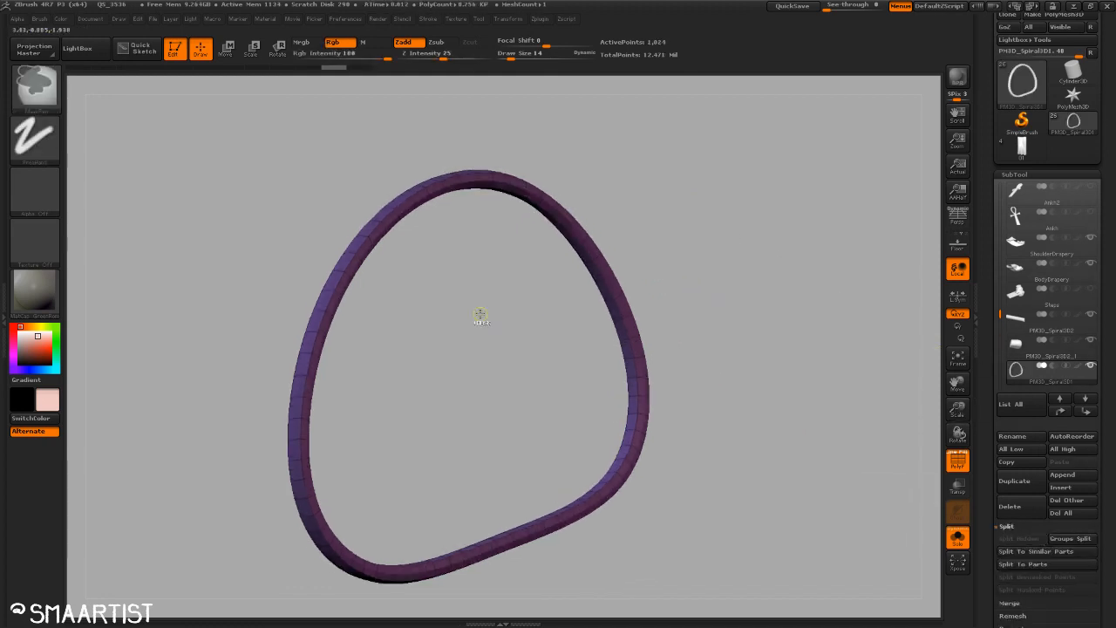
mouse_move(447, 315)
right_down()
mouse_move(484, 331)
mouse_move(446, 341)
mouse_move(503, 314)
mouse_move(514, 346)
mouse_move(521, 320)
mouse_move(465, 297)
mouse_move(466, 316)
mouse_move(439, 280)
mouse_move(487, 347)
mouse_move(528, 362)
mouse_move(446, 323)
mouse_move(474, 312)
right_up()
key(shift+d)
drag(474, 312, 392, 311)
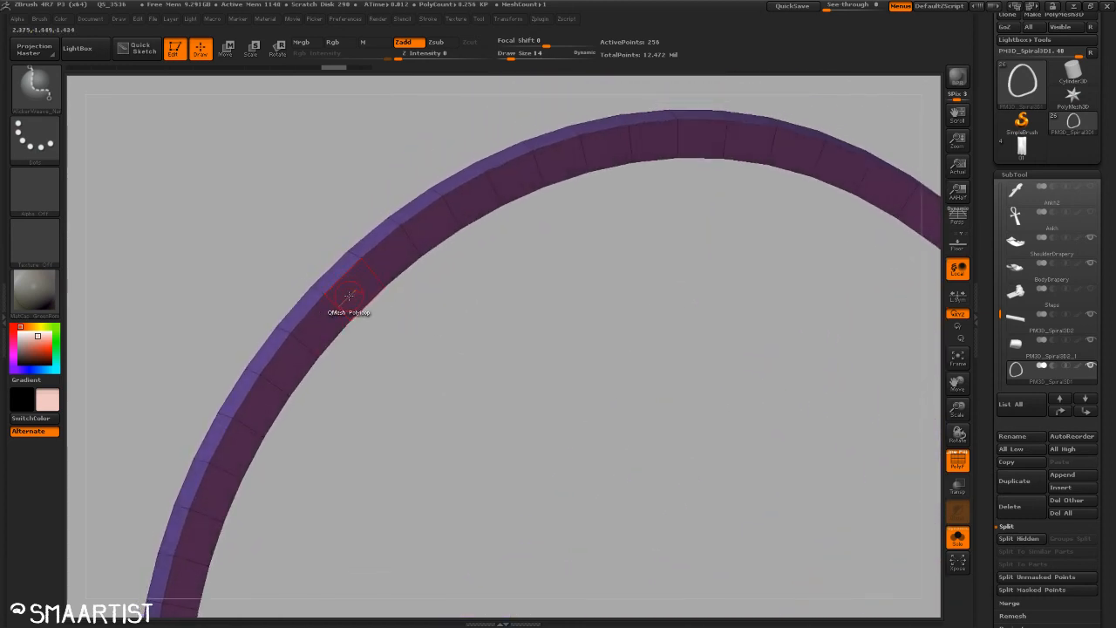
Step: Set the ZModeler edge action to Polygroup with PolyLoop as its target
key(space)
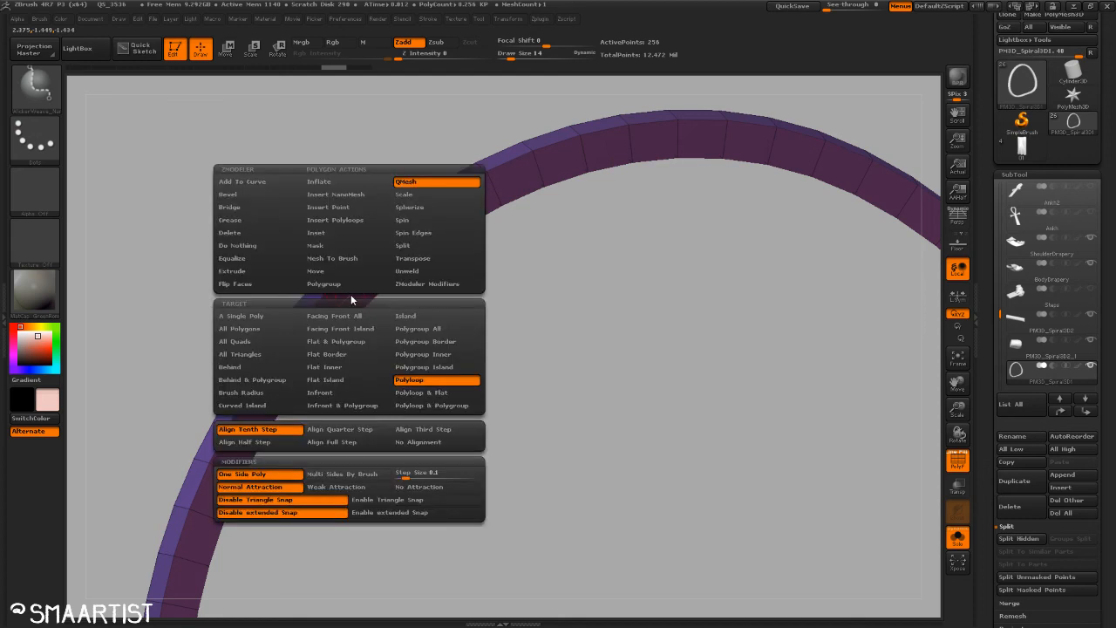
key(space)
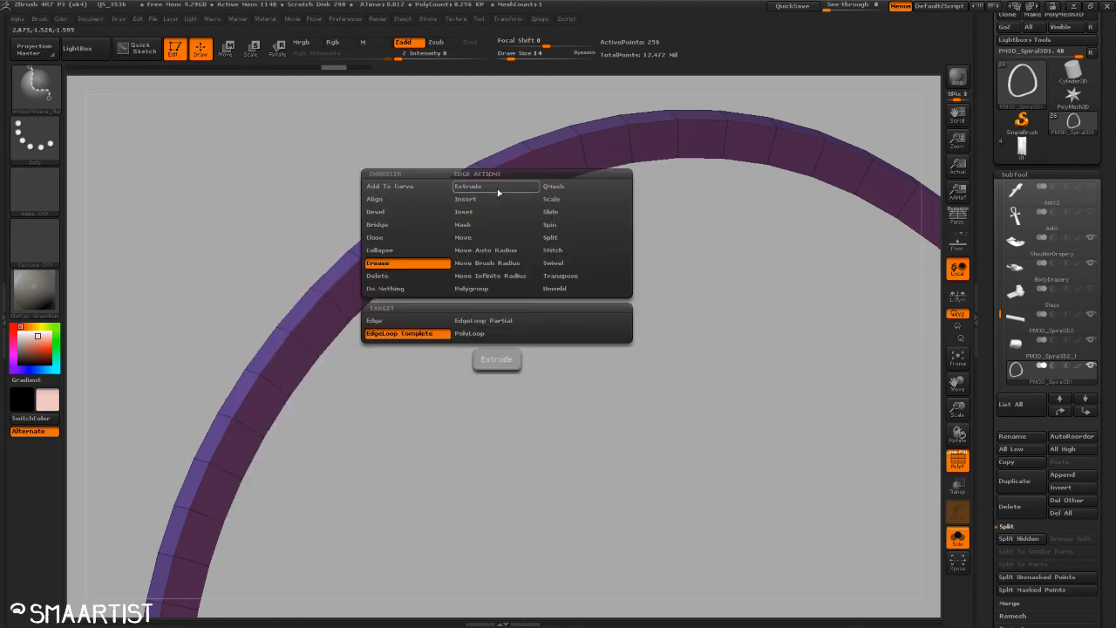
click(475, 289)
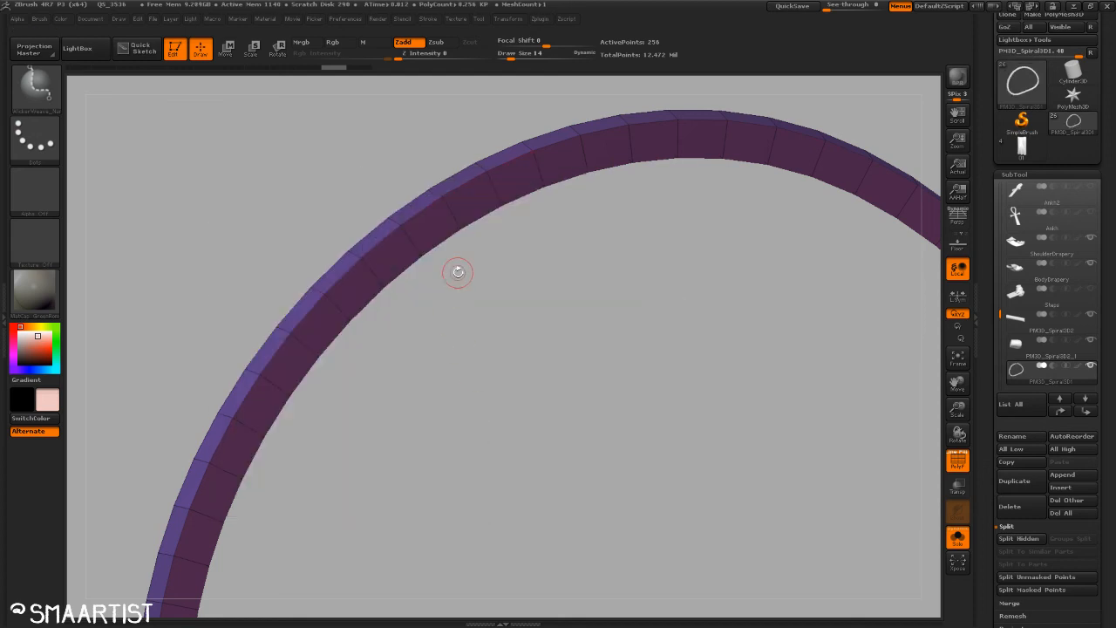
click(403, 229)
drag(485, 317, 401, 224)
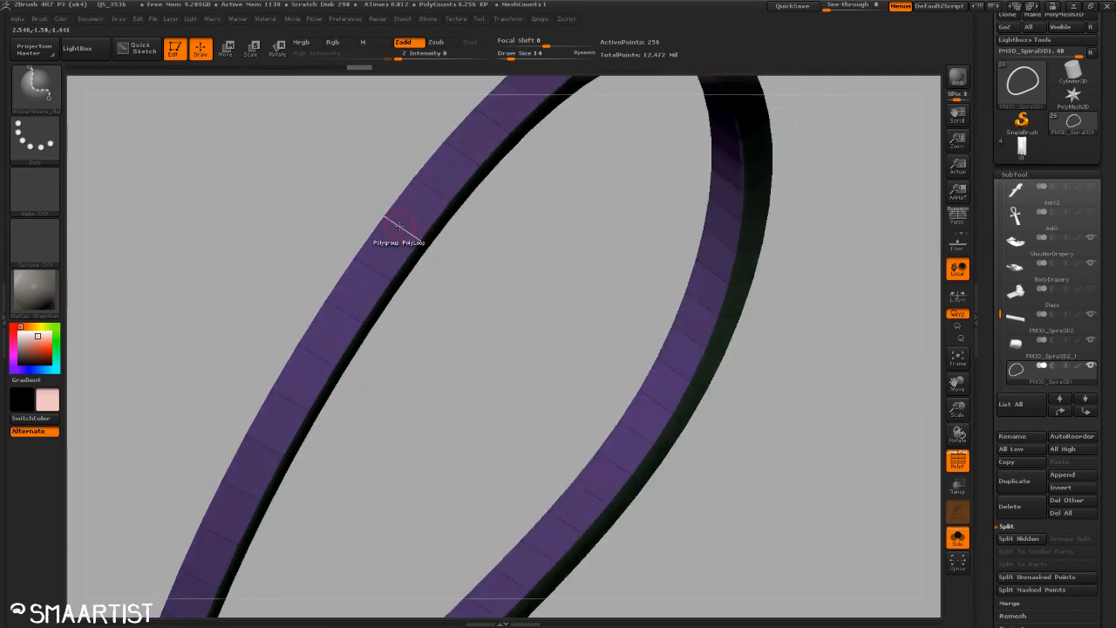
click(397, 225)
mouse_move(454, 288)
mouse_down()
mouse_move(491, 316)
mouse_move(451, 265)
mouse_move(476, 294)
mouse_move(465, 323)
mouse_move(546, 369)
mouse_move(454, 289)
mouse_up()
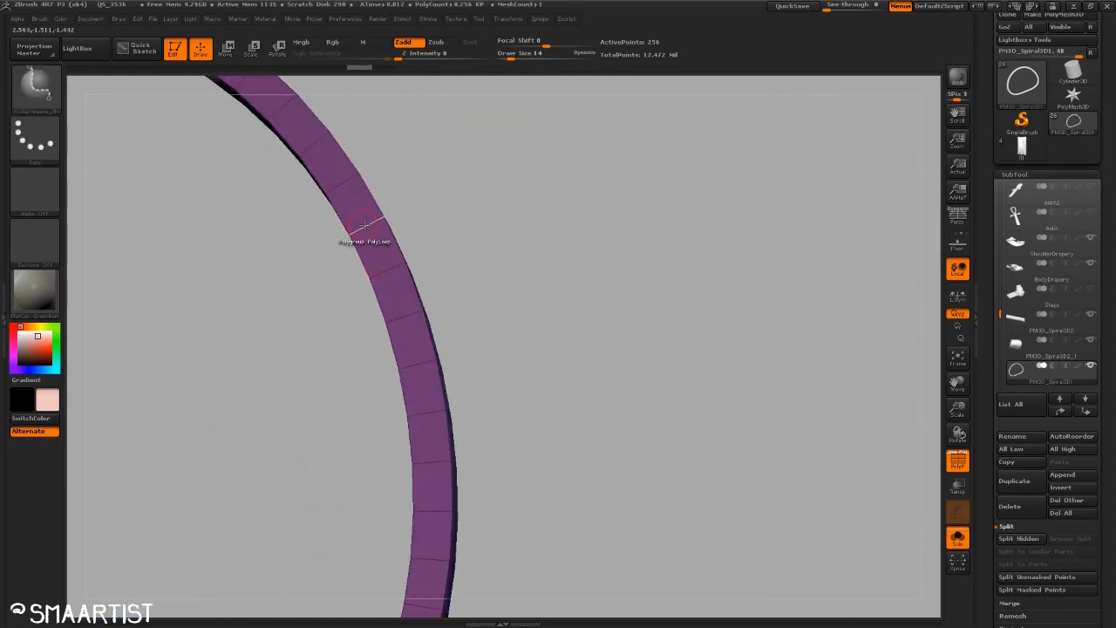
drag(394, 215, 399, 247)
key(ctrl+z)
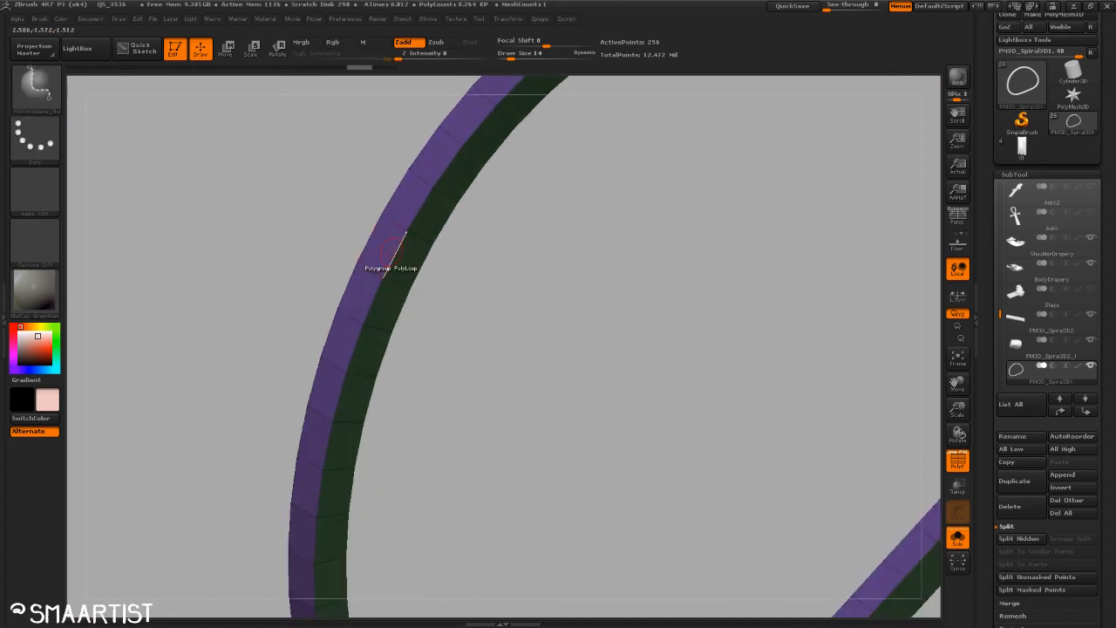
Step: Assign every second polyloop along the first long curved side of the ring to a new polygroup
click(394, 246)
click(451, 157)
drag(511, 231, 637, 280)
click(441, 342)
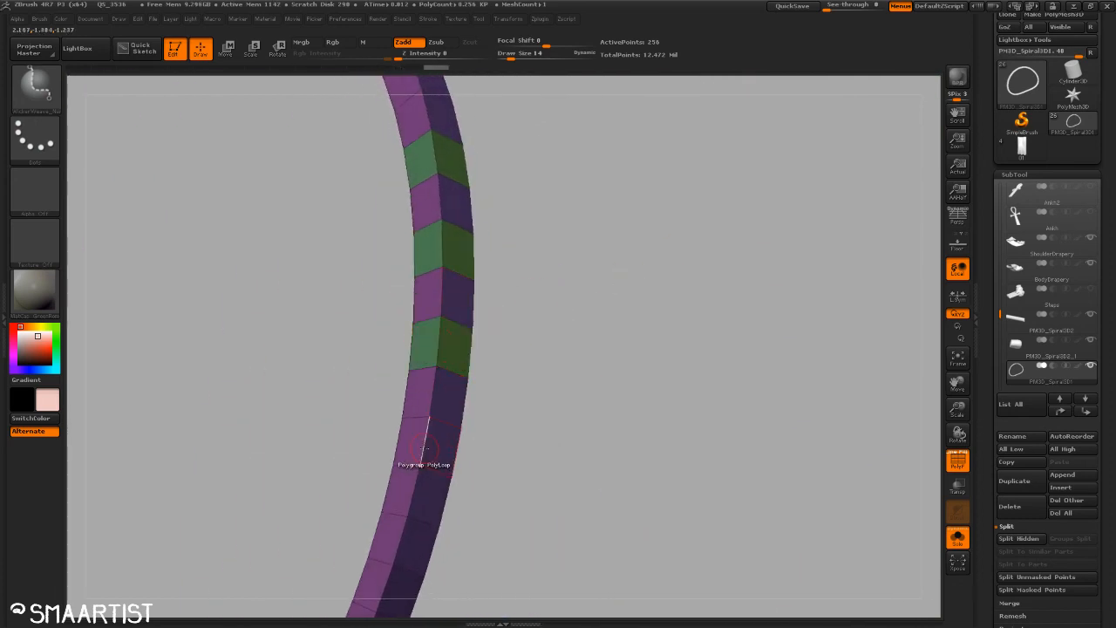
drag(488, 428, 614, 349)
click(447, 411)
click(482, 380)
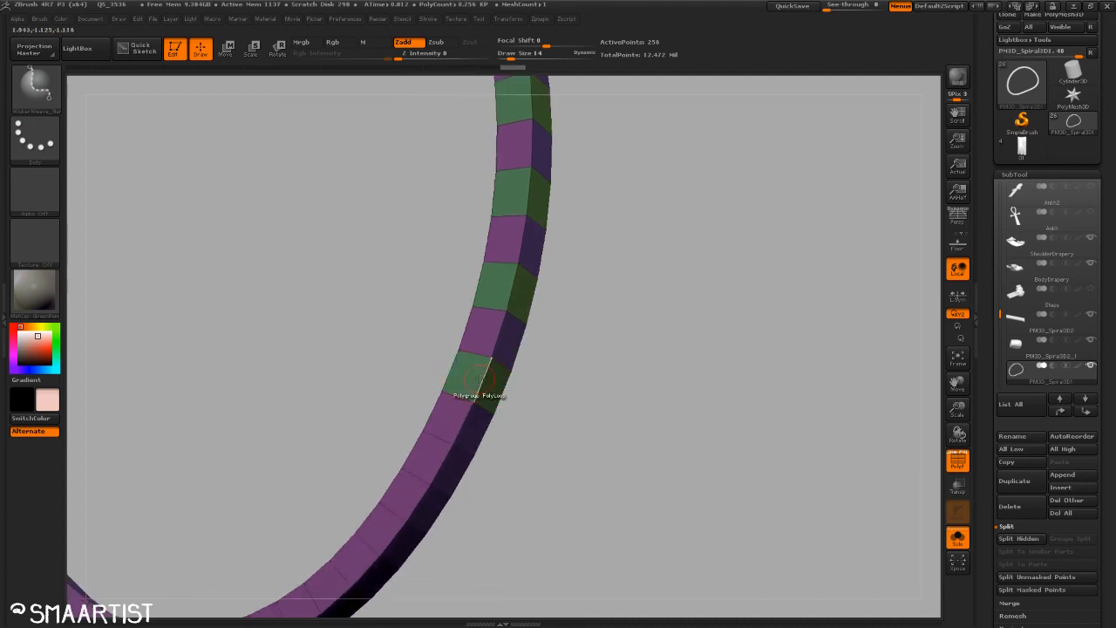
click(445, 455)
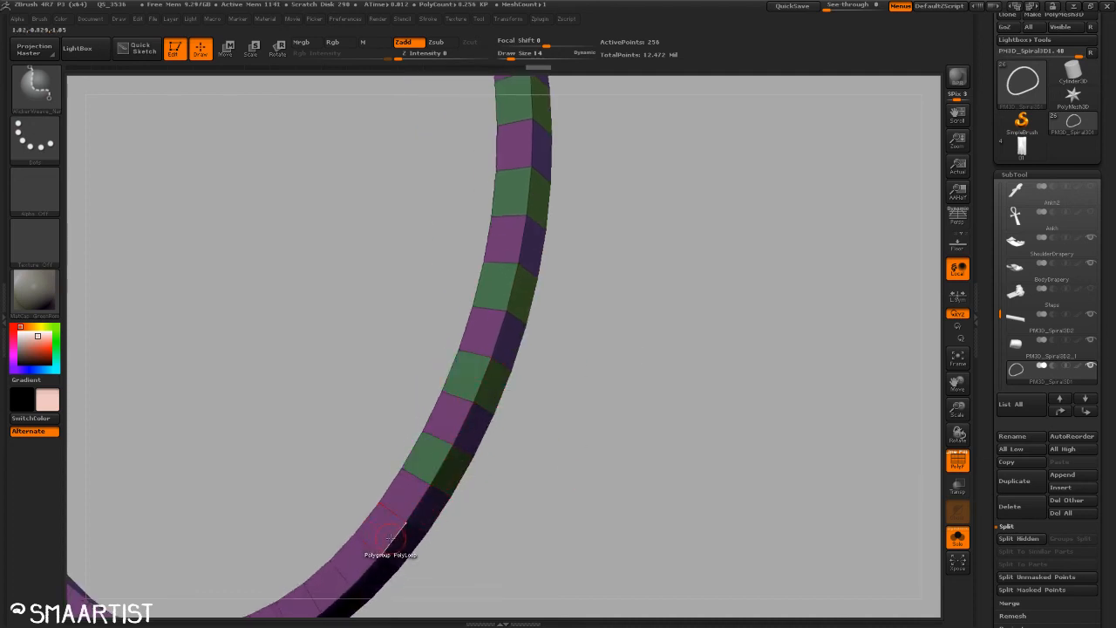
Step: Continue the alternating polygroup pattern on every second polyloop around the ring's rounded lower bend
drag(519, 535, 673, 257)
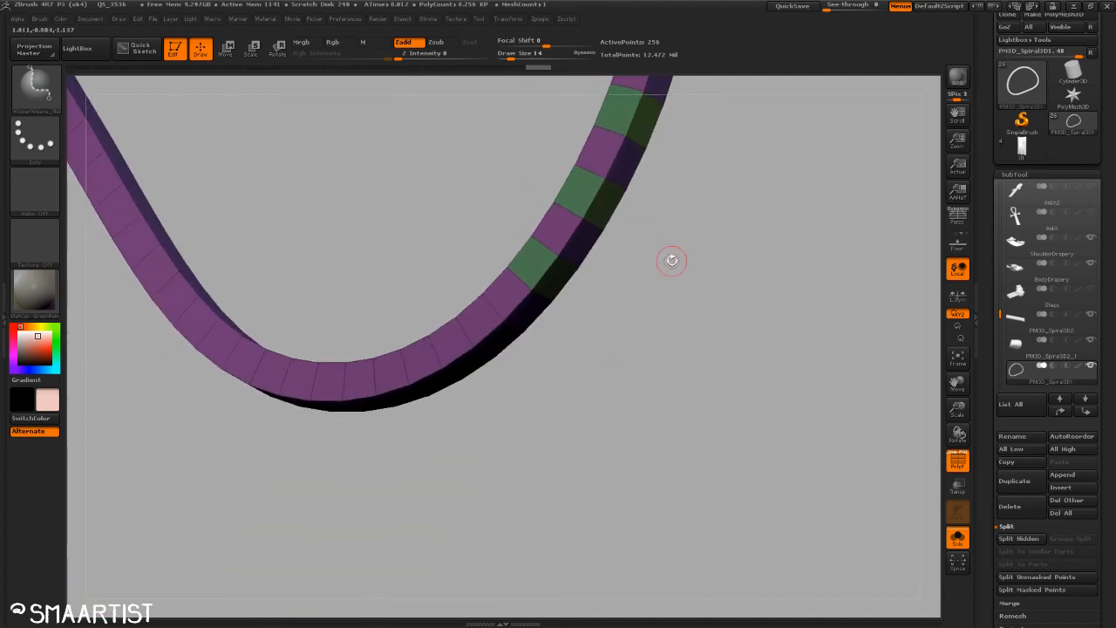
click(485, 336)
click(427, 375)
drag(548, 416, 688, 425)
drag(546, 290, 558, 286)
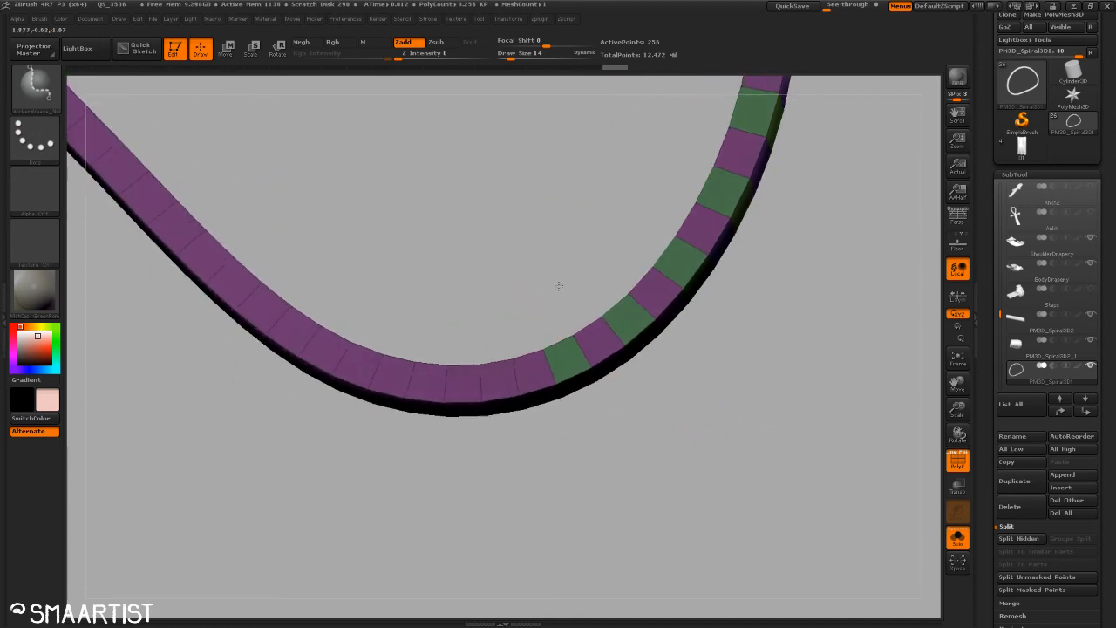
click(500, 388)
click(427, 389)
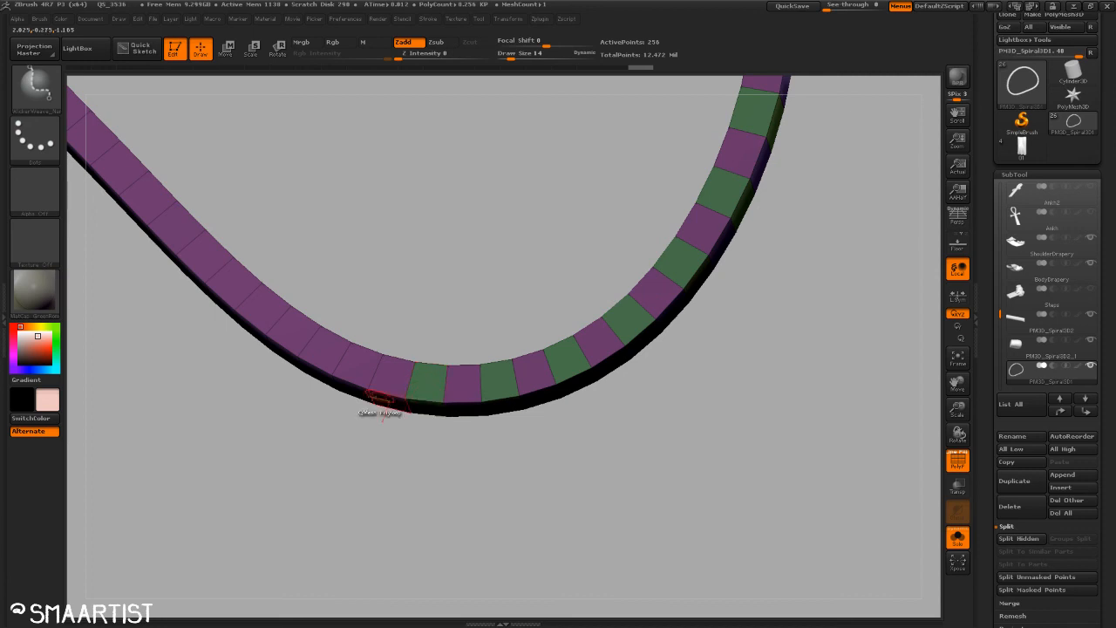
Step: Undo the accidental QMesh extrusion of the polyloop and set the ZModeler polygon action to Do Nothing
click(345, 380)
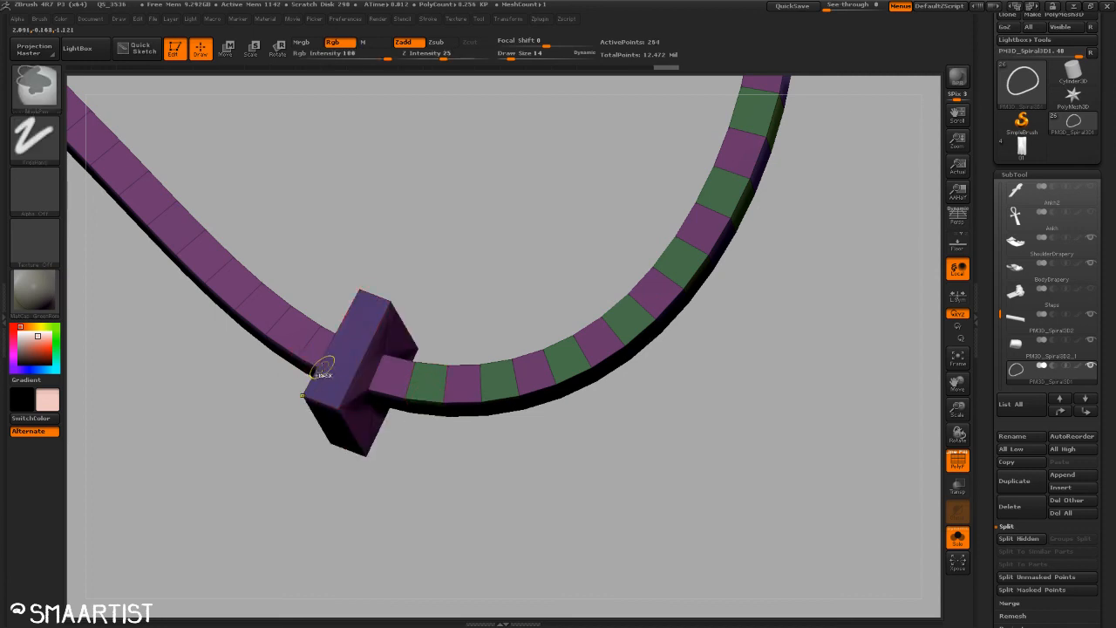
key(ctrl+z)
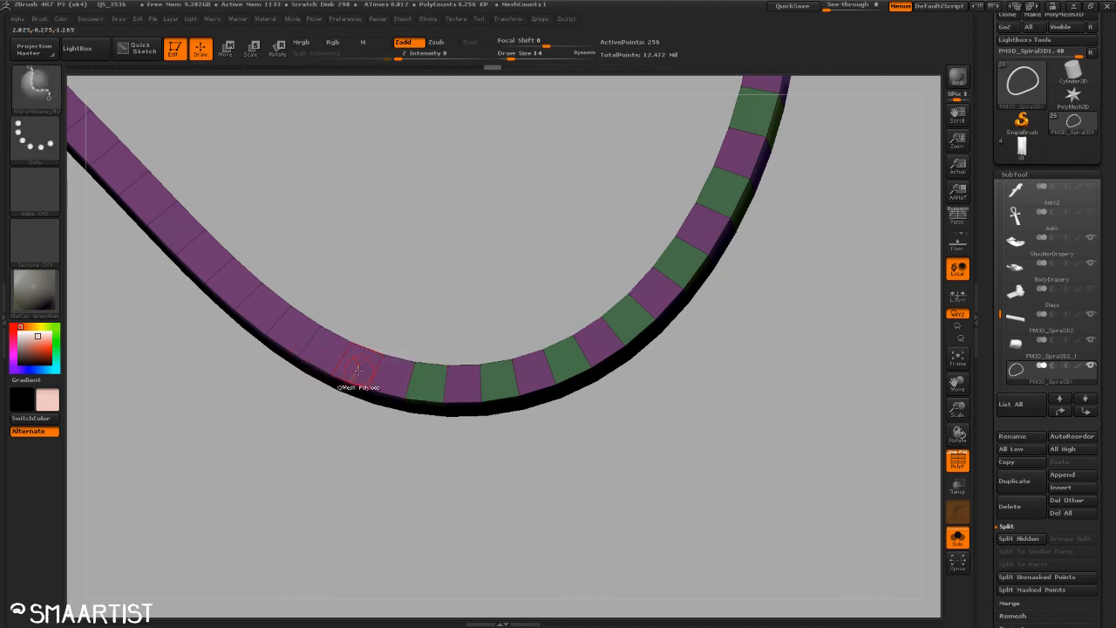
key(space)
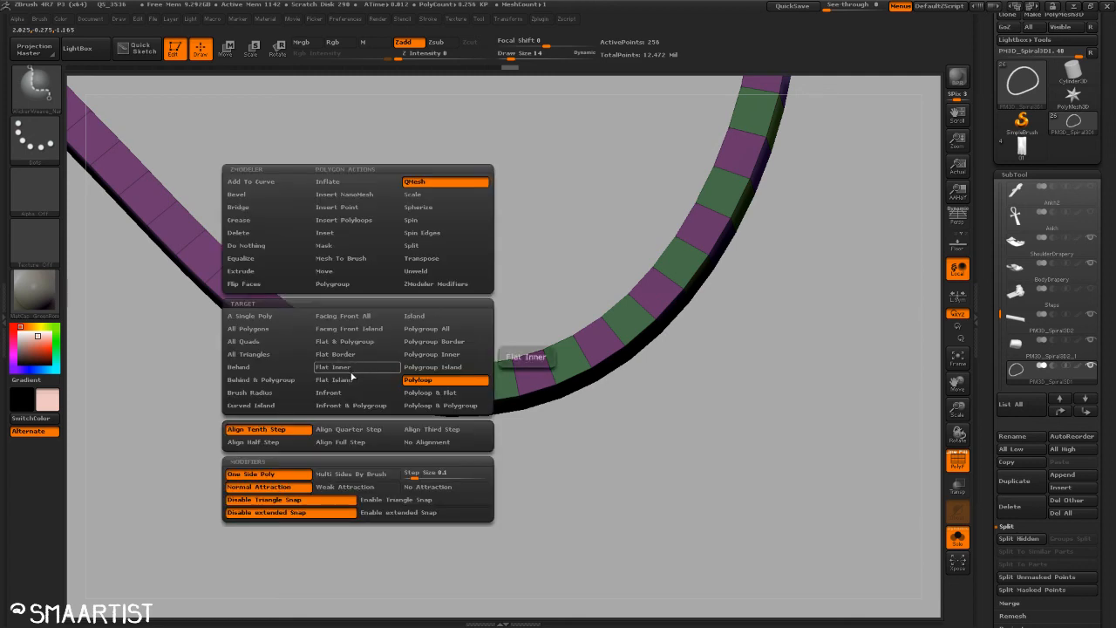
click(255, 246)
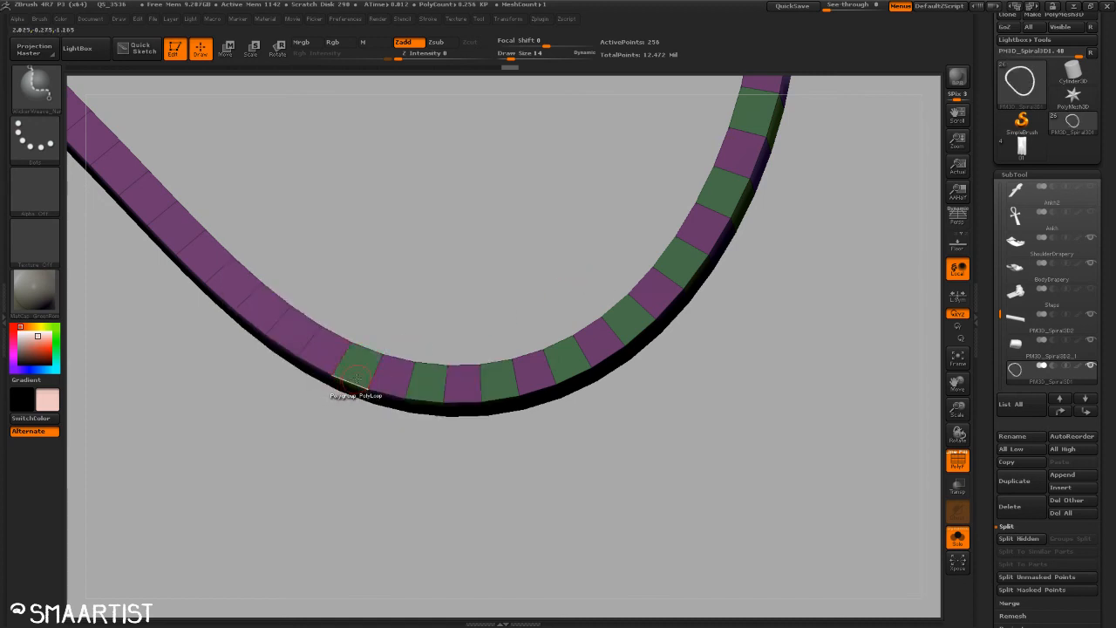
Step: Polygroup every second polyloop along the straight slanting section beyond the ring's lower bend
drag(410, 297, 278, 349)
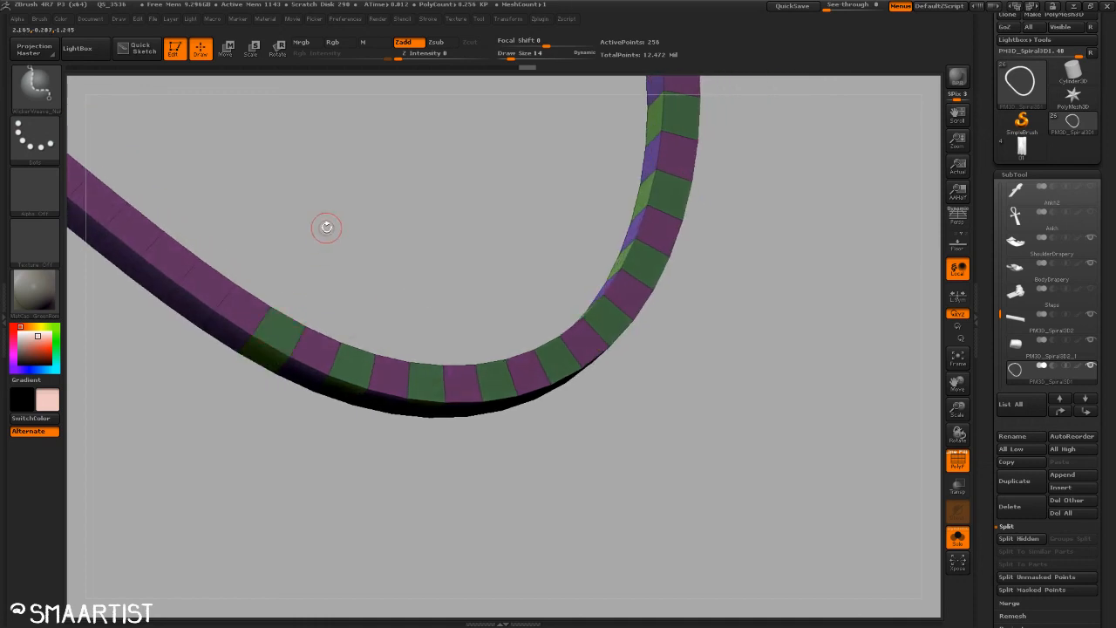
drag(323, 224, 380, 338)
click(357, 349)
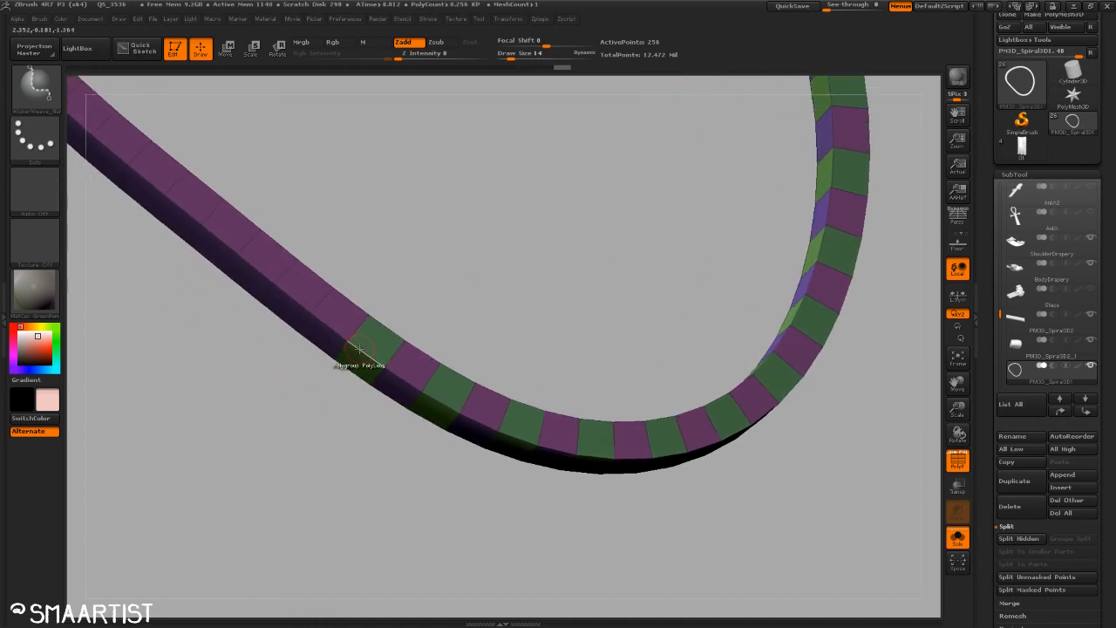
click(297, 301)
click(222, 234)
alt+drag(323, 183, 562, 341)
click(387, 337)
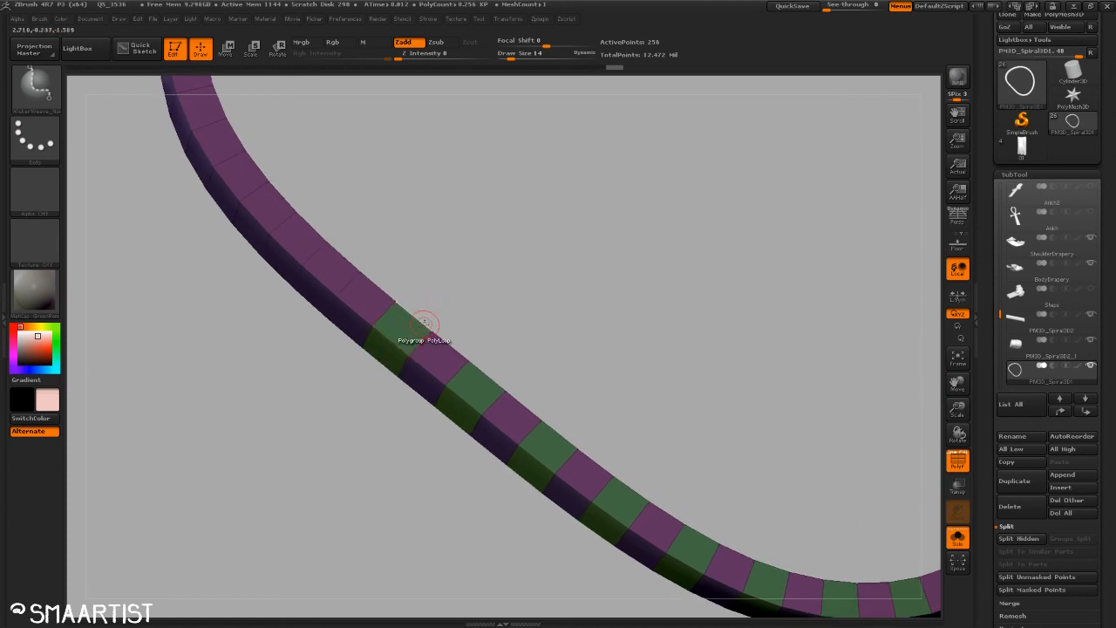
Step: Extend the alternating polygroups from the straight section around the next bend and up the ring's curved side
alt+drag(419, 281, 549, 331)
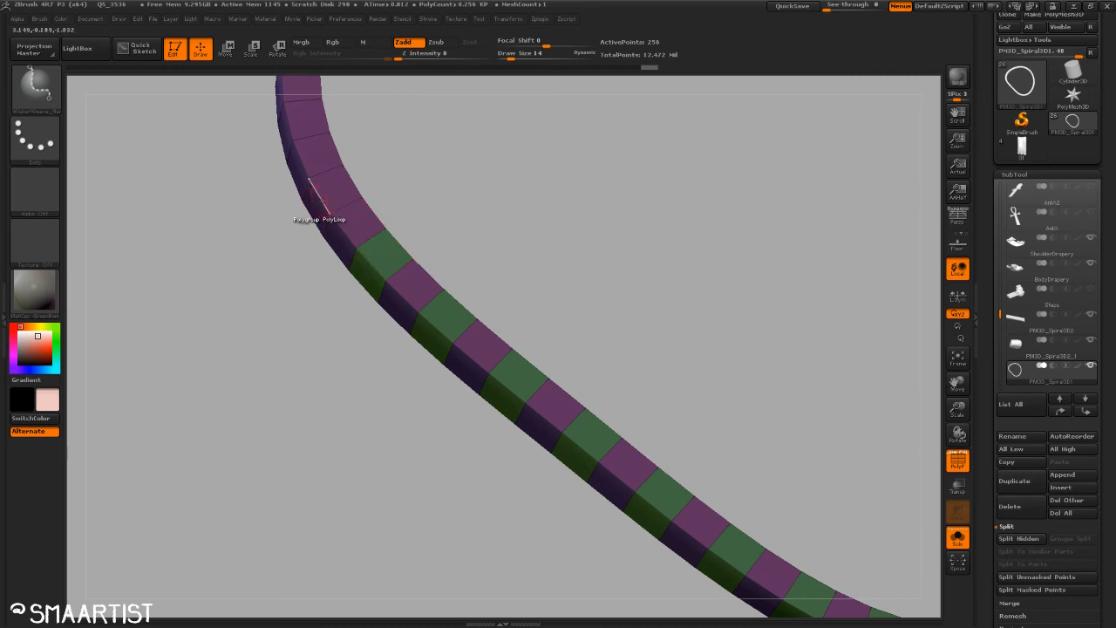
drag(381, 153, 430, 371)
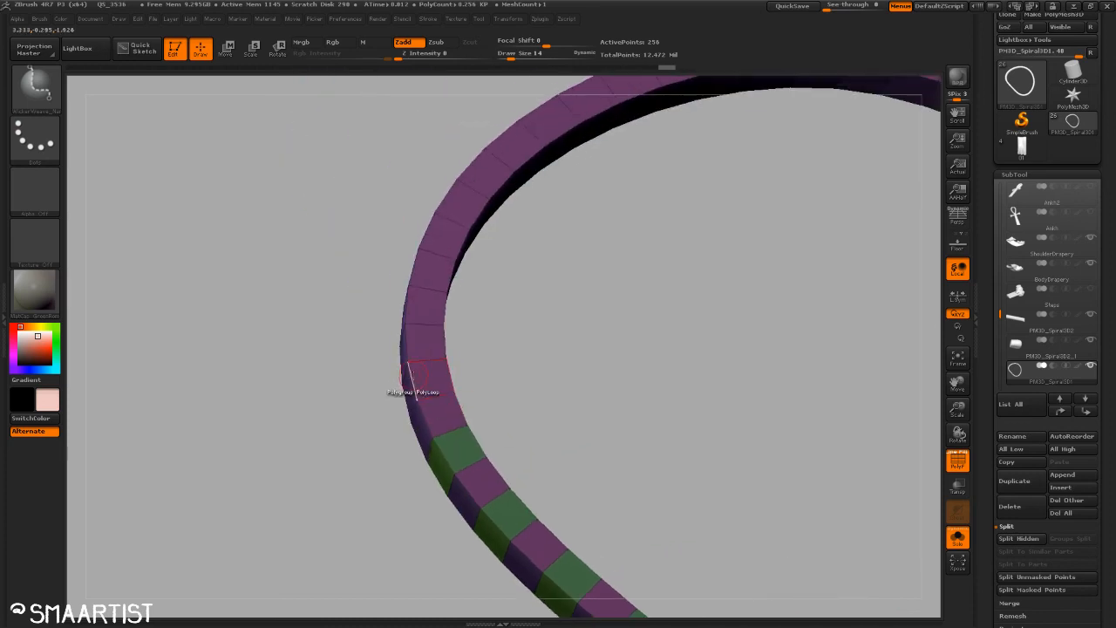
click(414, 382)
drag(489, 340, 546, 376)
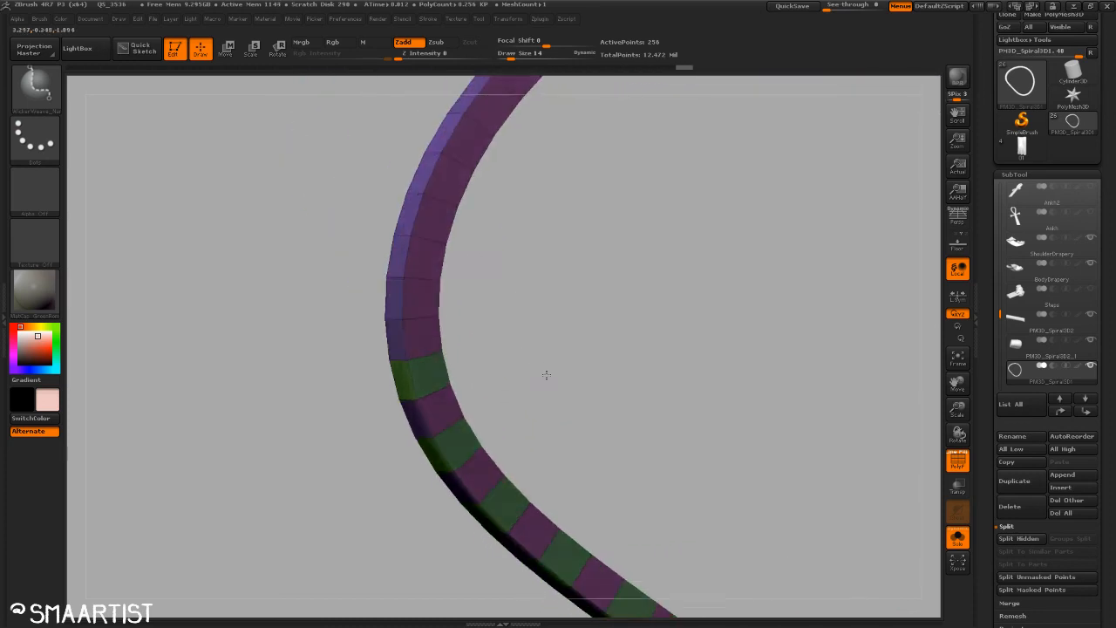
click(399, 301)
click(414, 214)
click(441, 132)
Step: Polygroup the remaining alternate polyloops across the ring's upper arc to complete the pattern all around
alt+drag(605, 147, 462, 254)
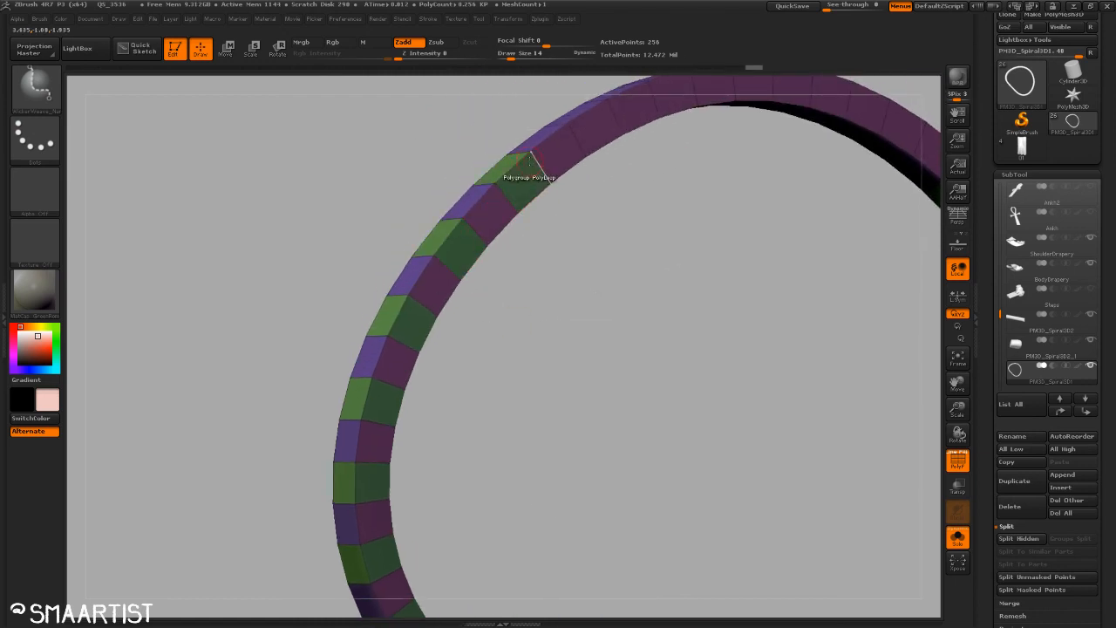
drag(643, 165, 481, 285)
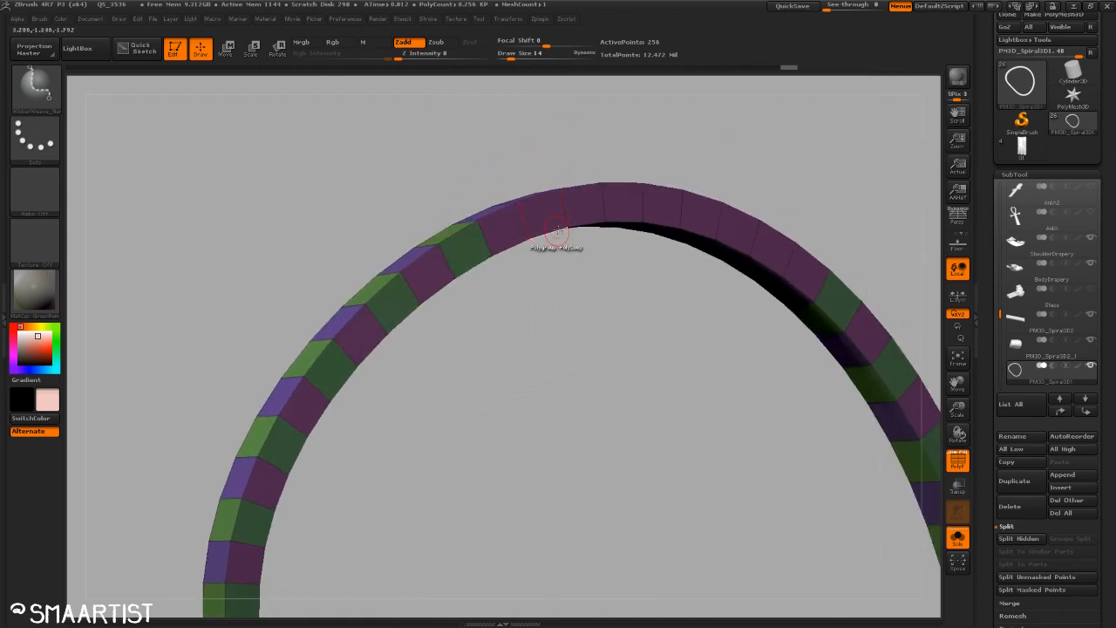
drag(582, 292, 607, 364)
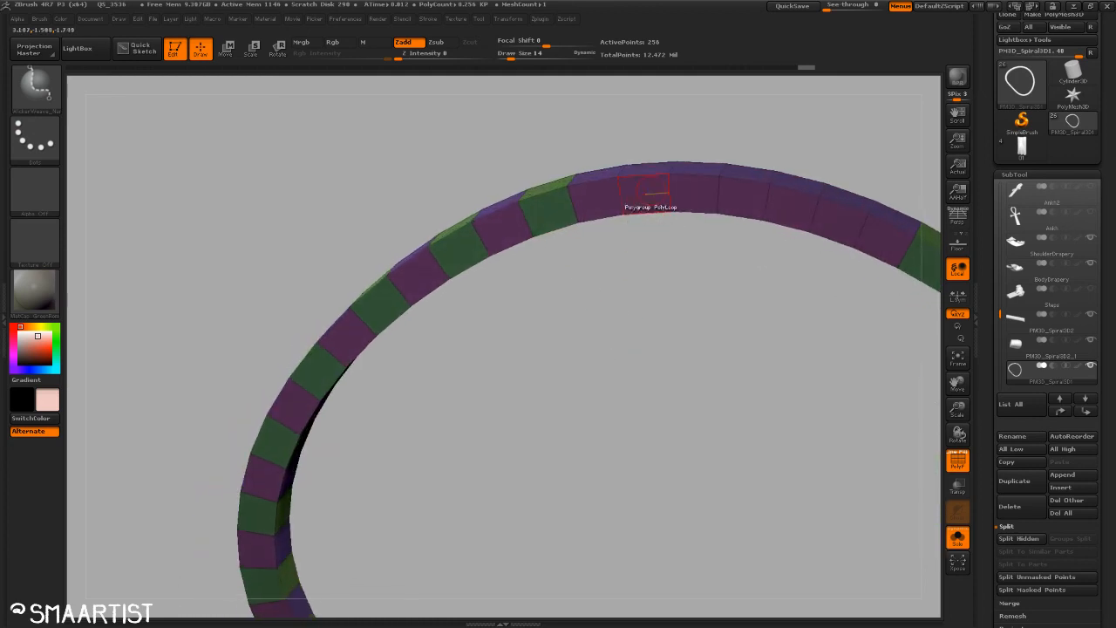
click(644, 177)
click(746, 186)
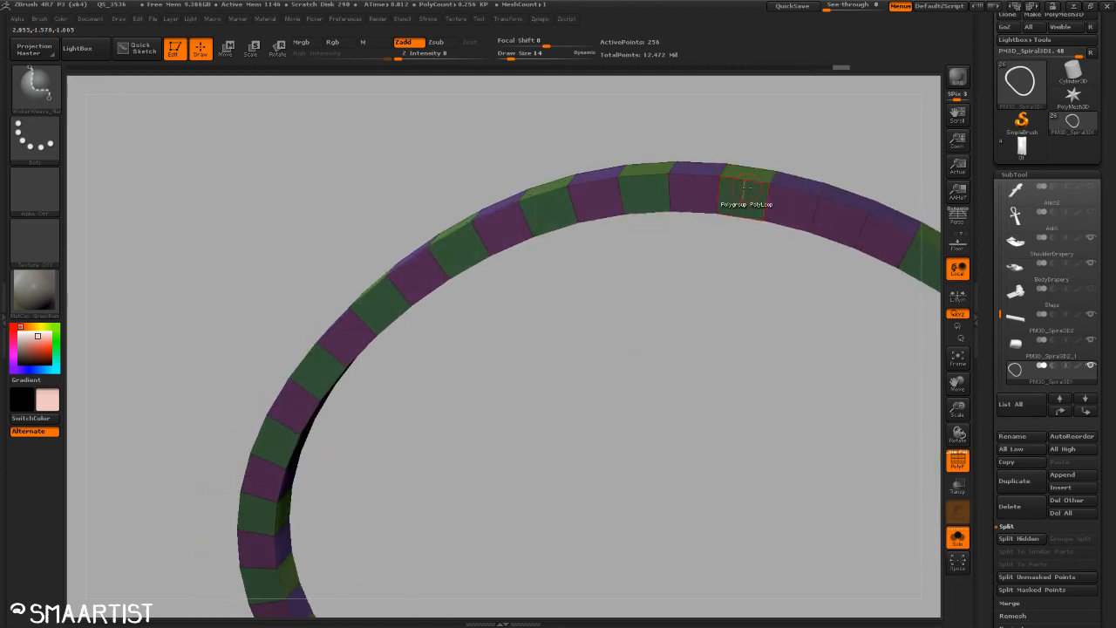
drag(794, 374, 675, 377)
ctrl+right_drag(626, 301, 691, 351)
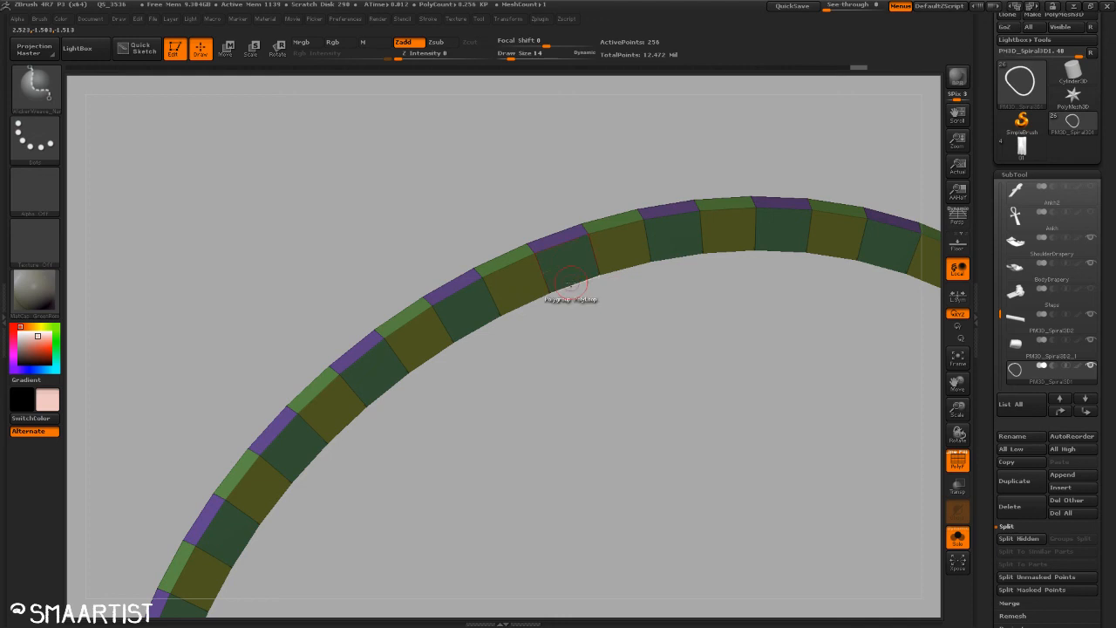
Step: Insert the custom weave brush's mesh as a NanoMesh, targeting Polygroup All, on one set of the ring's alternating side faces
key(space)
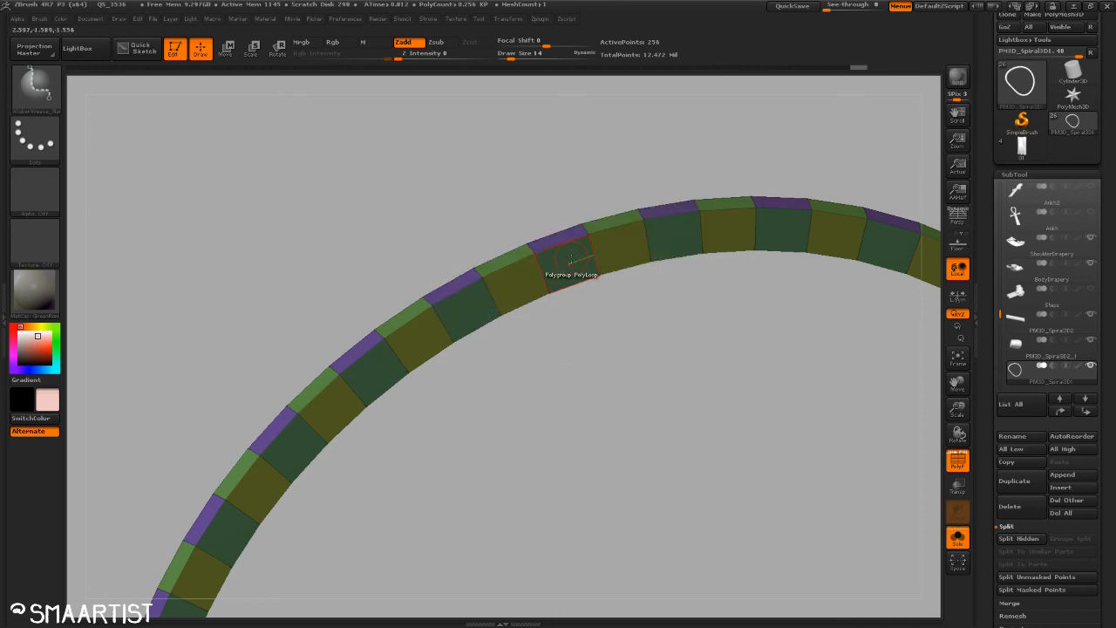
key(b)
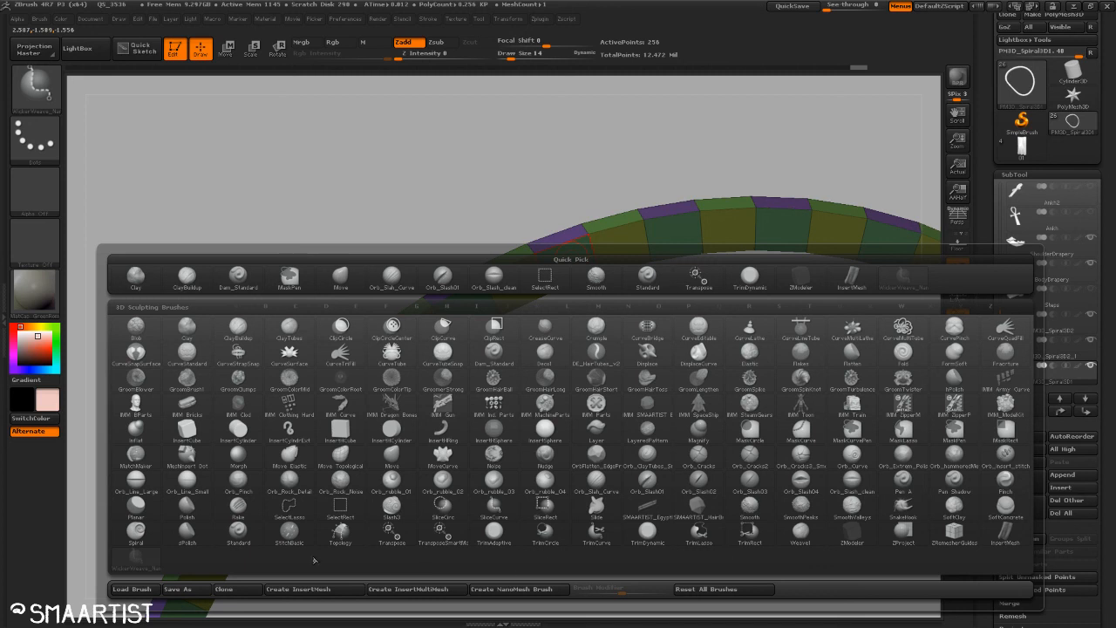
click(133, 567)
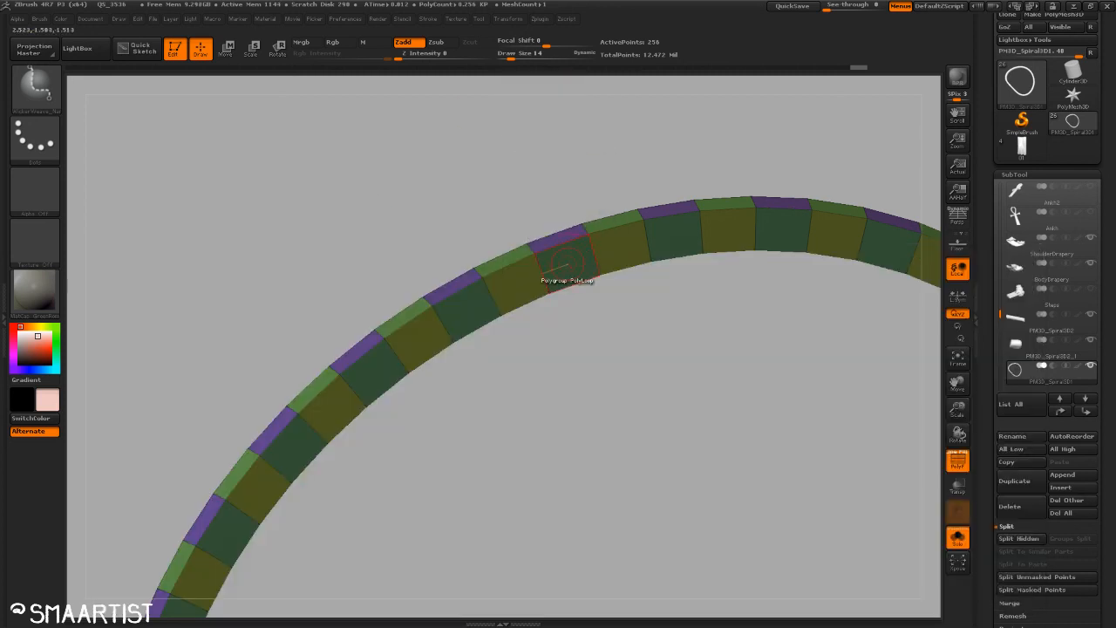
key(space)
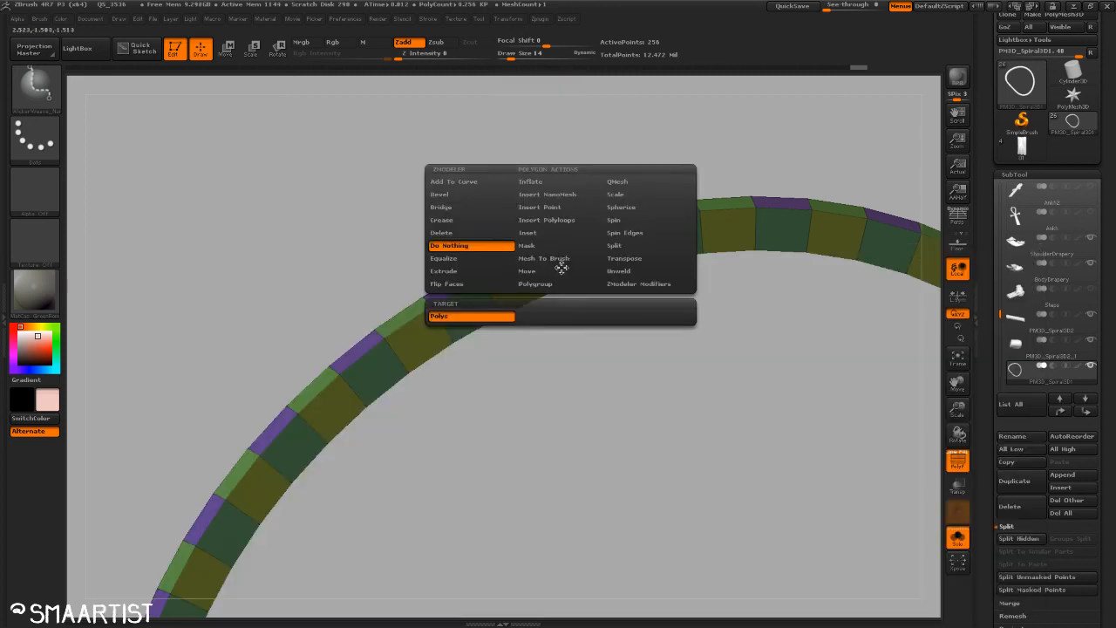
click(573, 196)
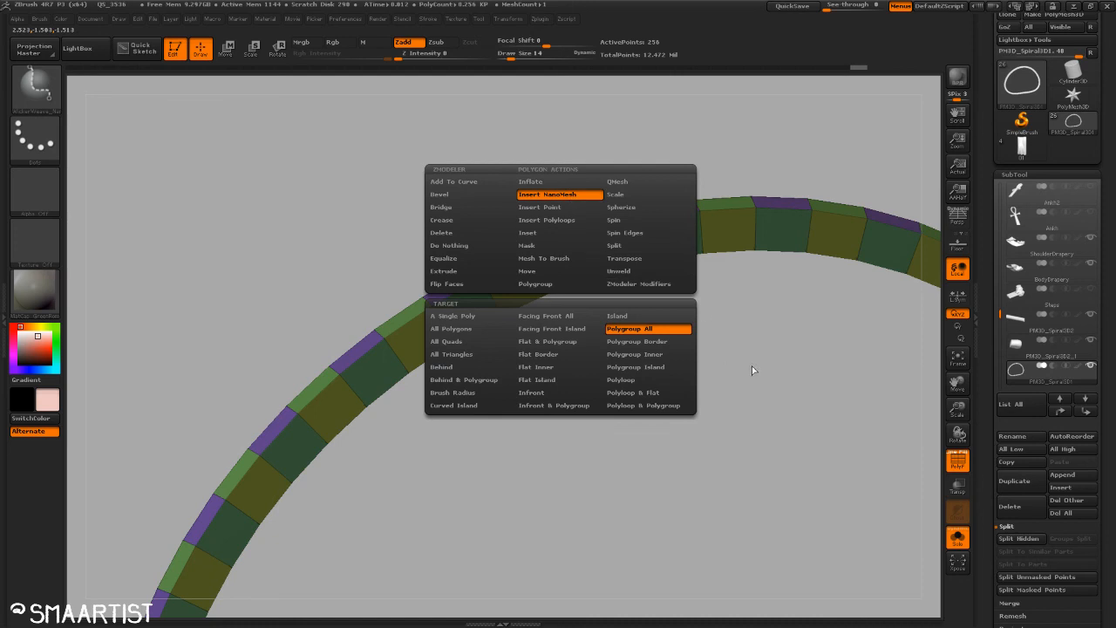
click(567, 259)
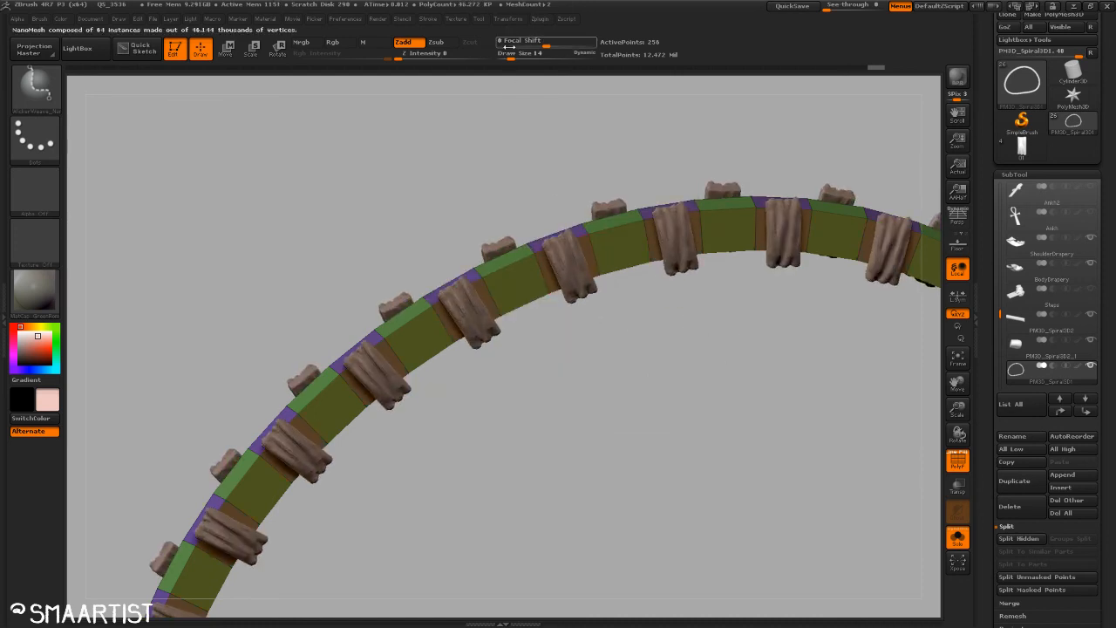
Step: Insert the weave NanoMesh on the other set of alternating side faces, between the existing wraps
drag(487, 83, 611, 157)
drag(795, 267, 643, 259)
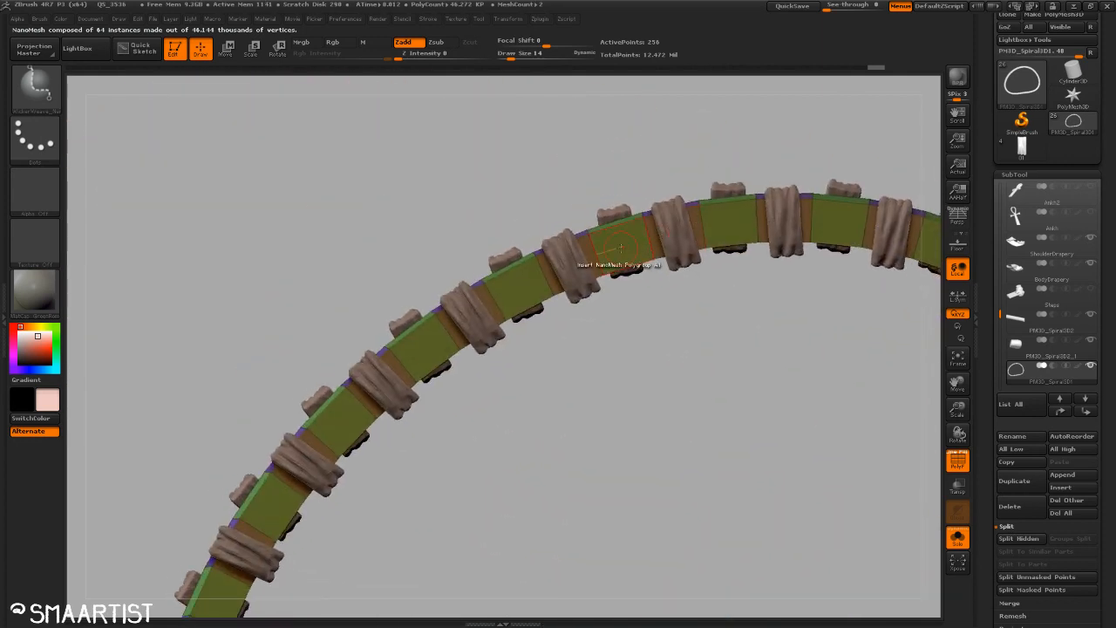
click(627, 245)
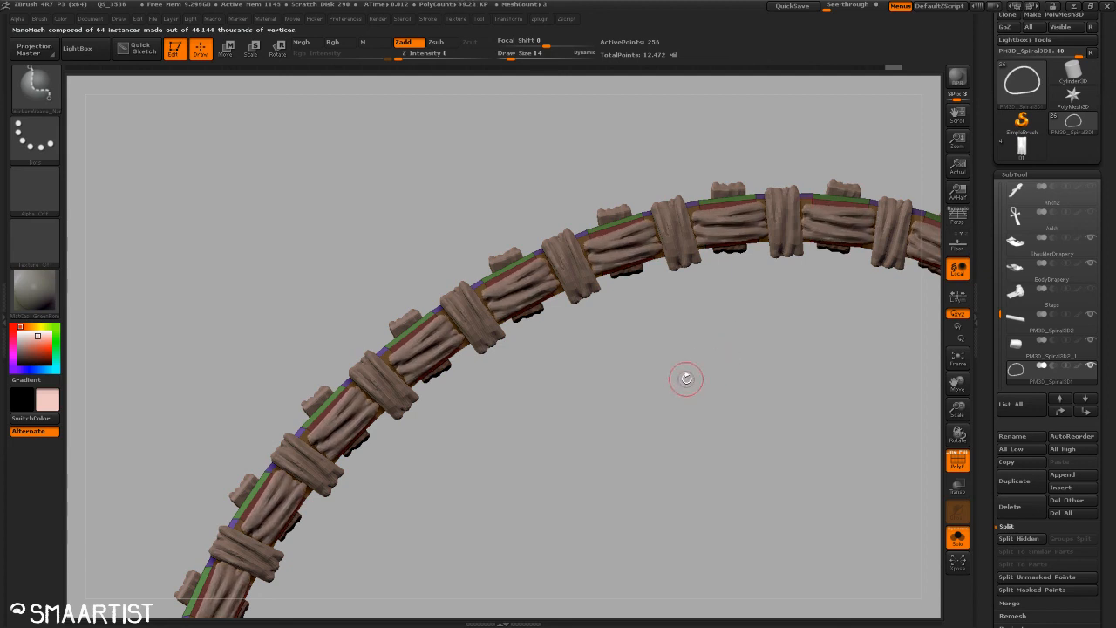
Step: Undo the last weave NanoMesh and insert weave variant 01 on the alternating side faces between the existing wraps instead
key(ctrl+z)
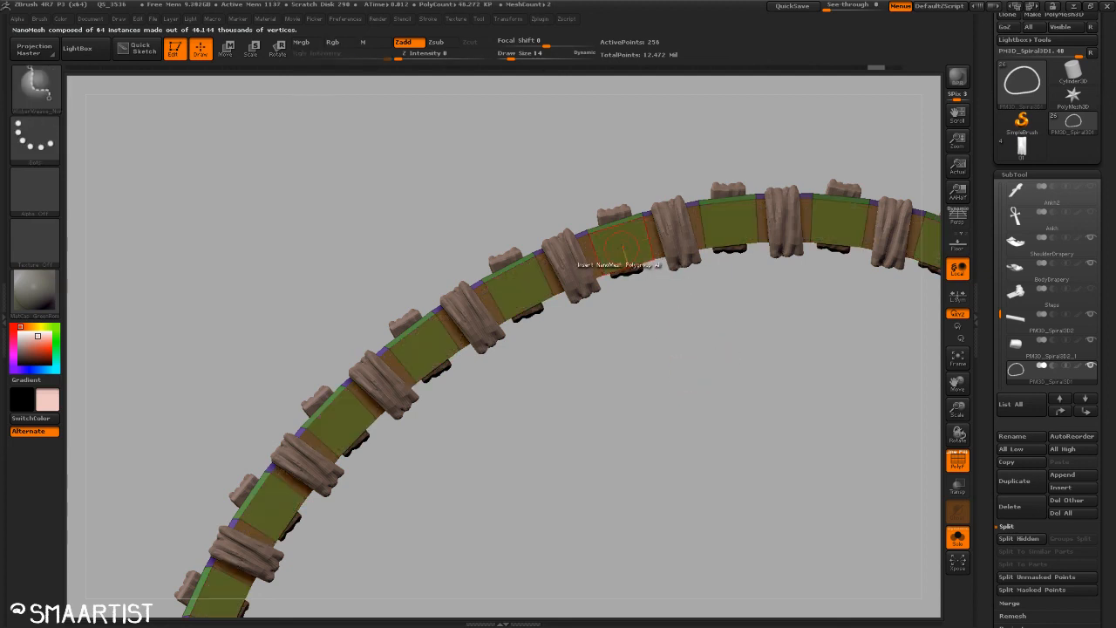
key(m)
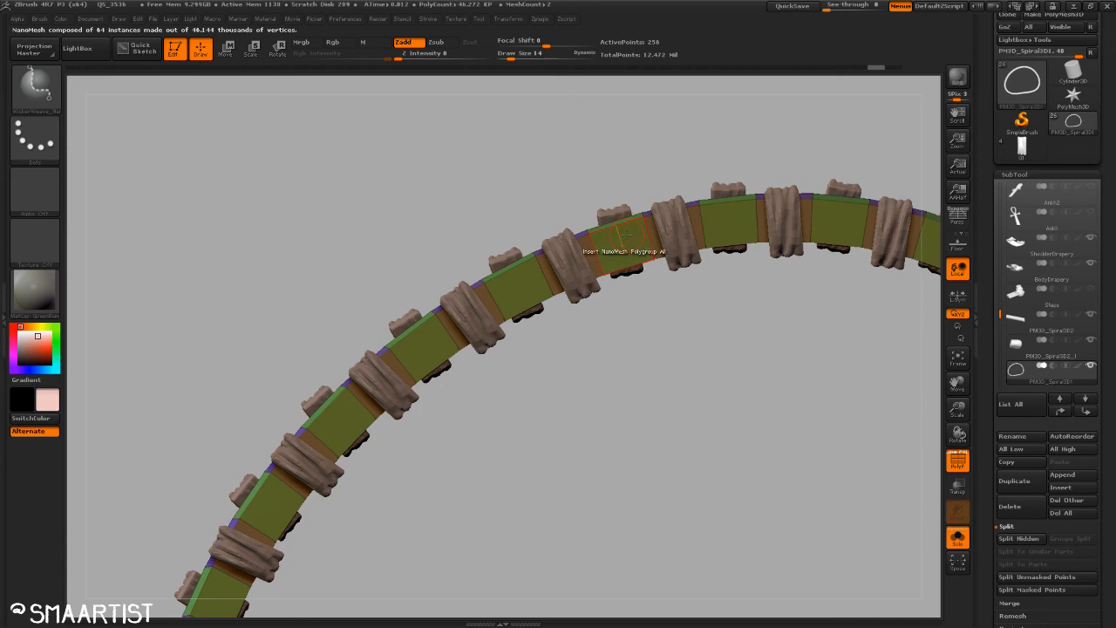
key(m)
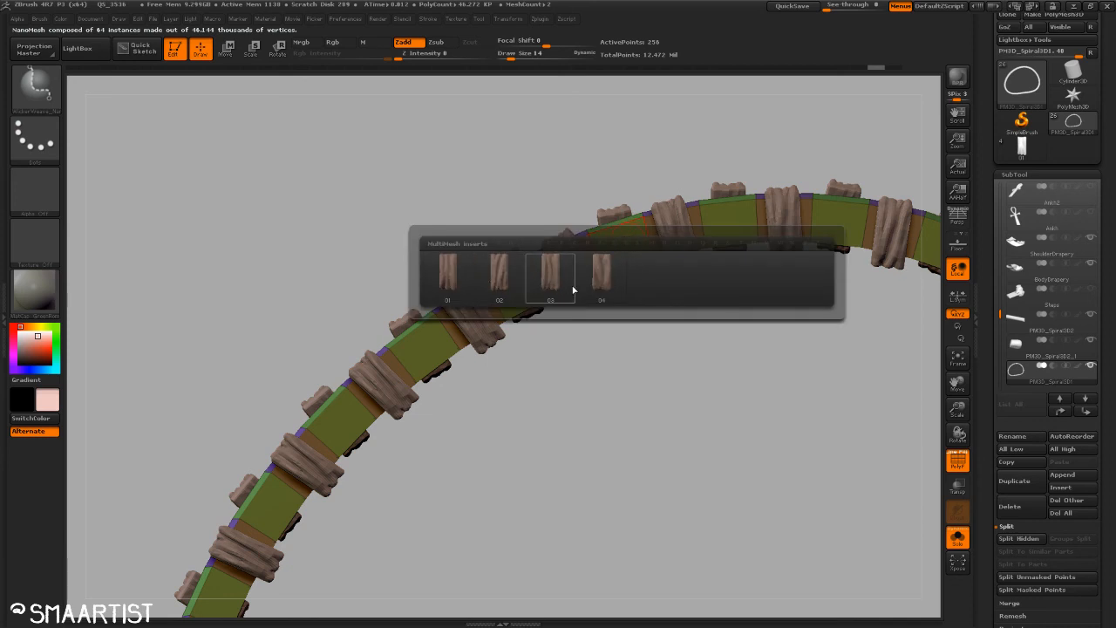
mouse_move(611, 297)
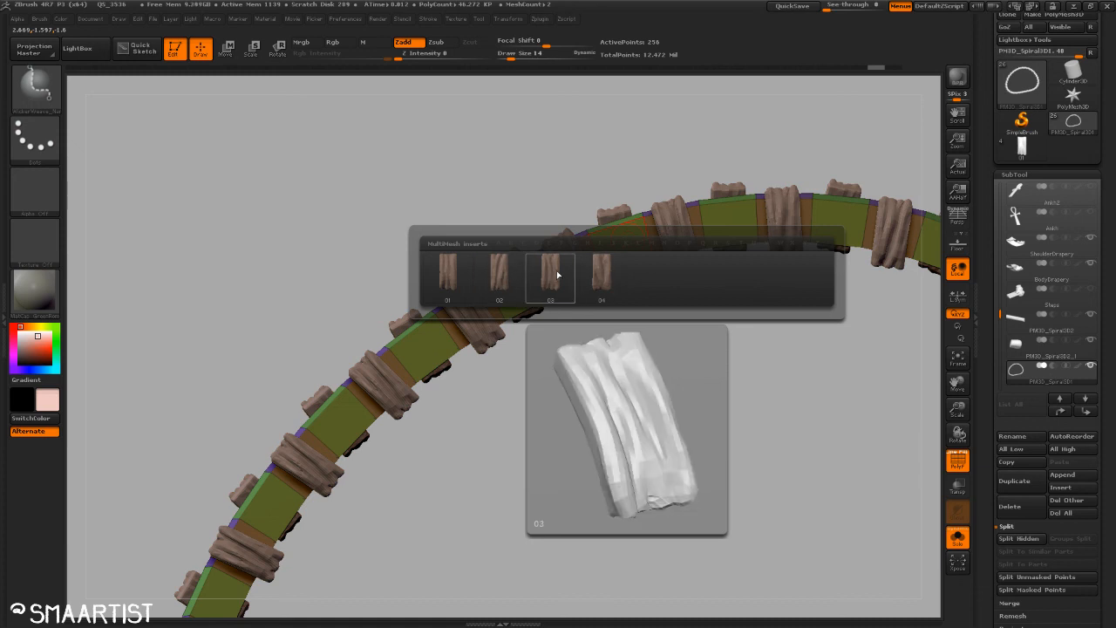
click(453, 274)
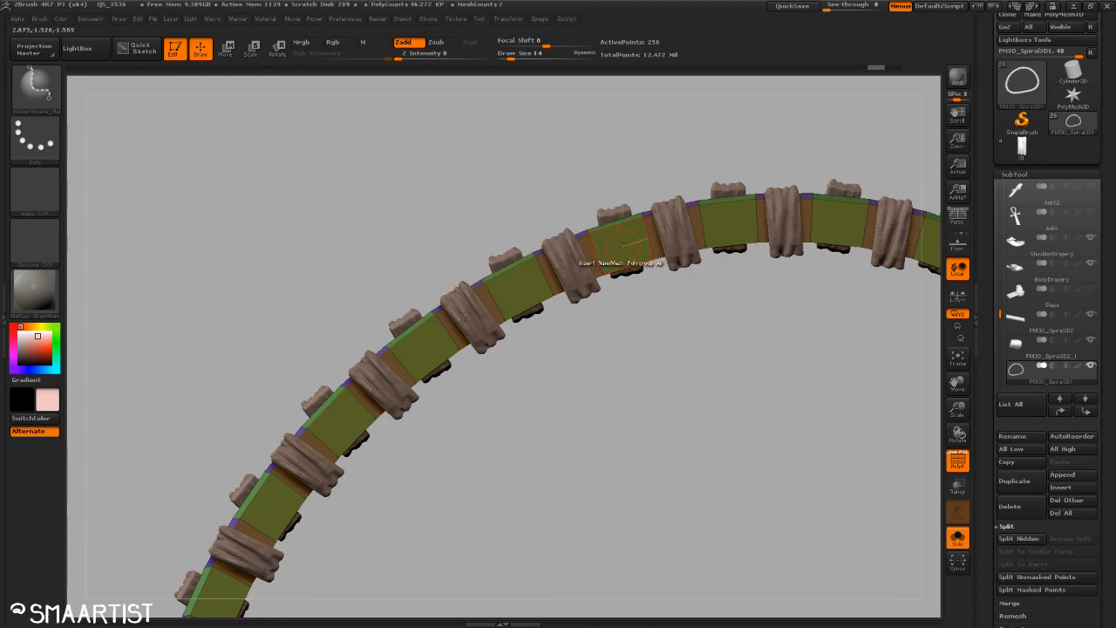
click(582, 258)
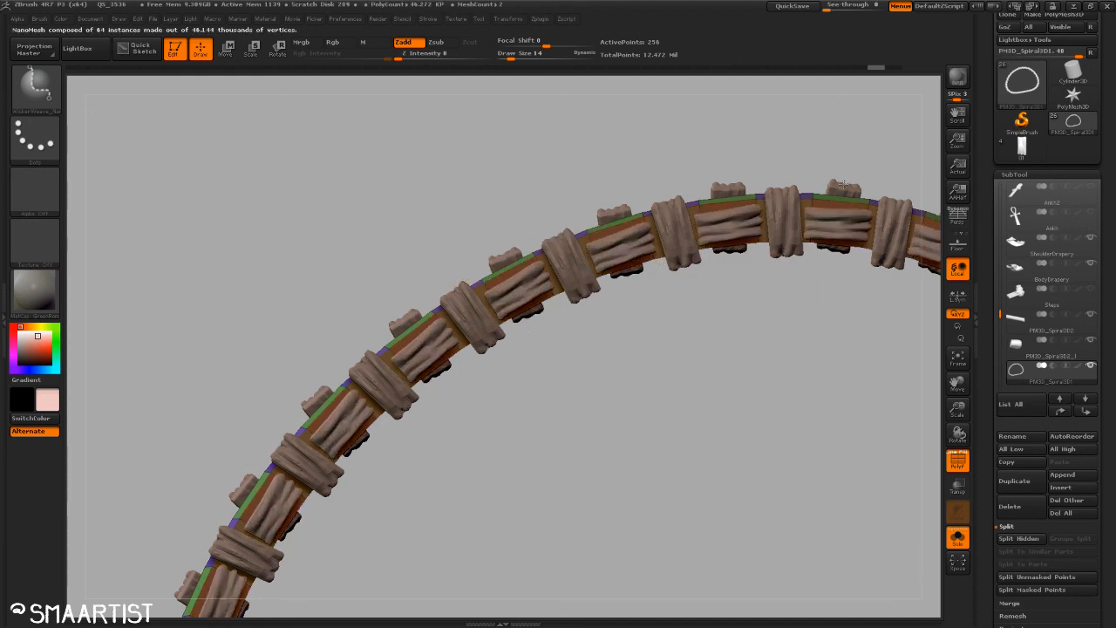
Step: Insert the weave NanoMesh on the green set of alternating faces along the ring's bare adjacent side, targeting Polygroup All
drag(609, 159, 621, 232)
key(space)
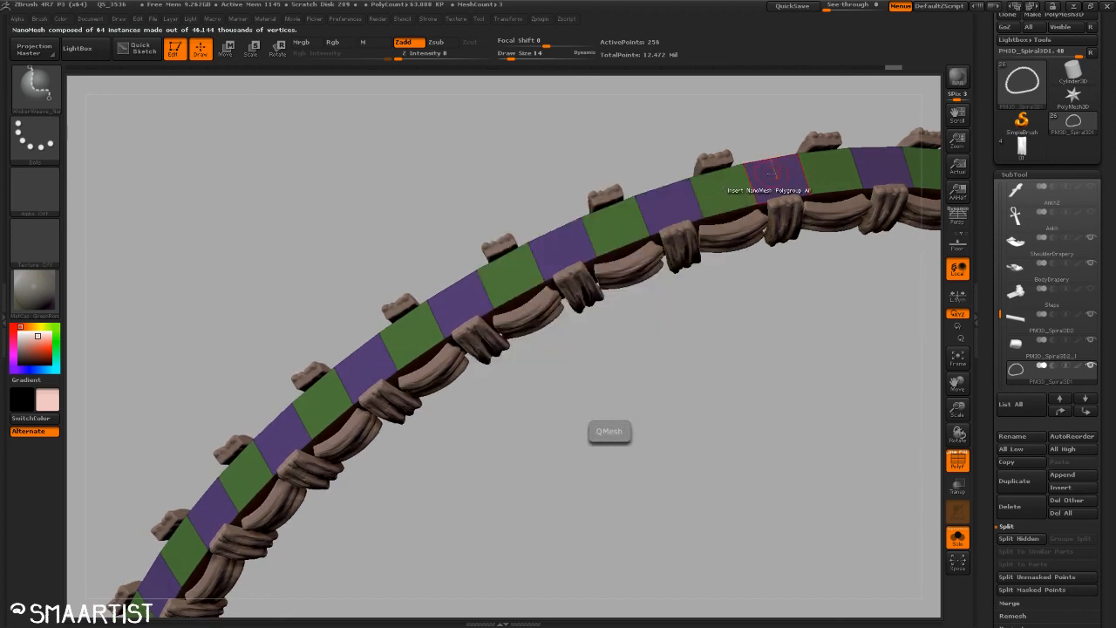
click(568, 229)
click(546, 264)
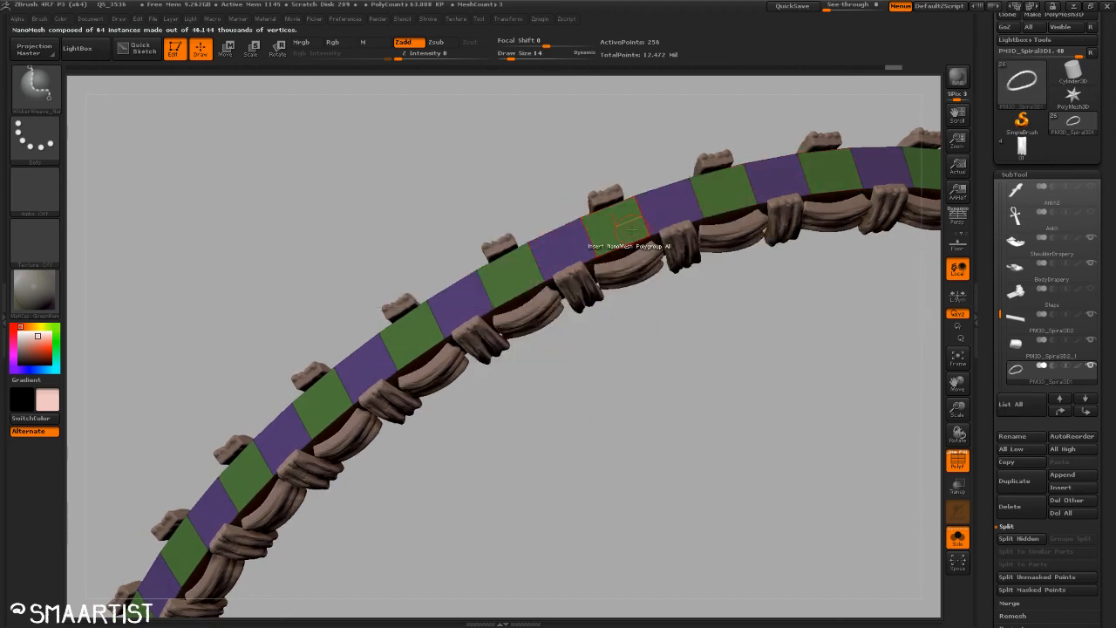
drag(677, 206, 703, 58)
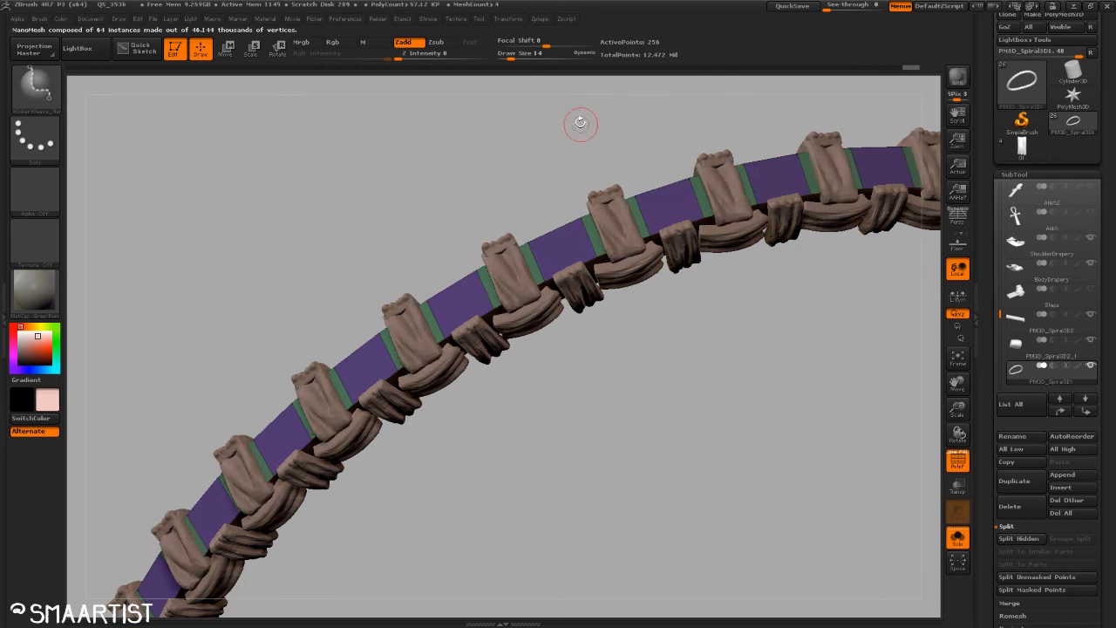
mouse_move(578, 117)
mouse_down()
mouse_move(782, 353)
mouse_move(761, 384)
mouse_up()
Step: Undo the weave NanoMesh inserts back to the bare ring with its alternating polygroups
key(ctrl+z)
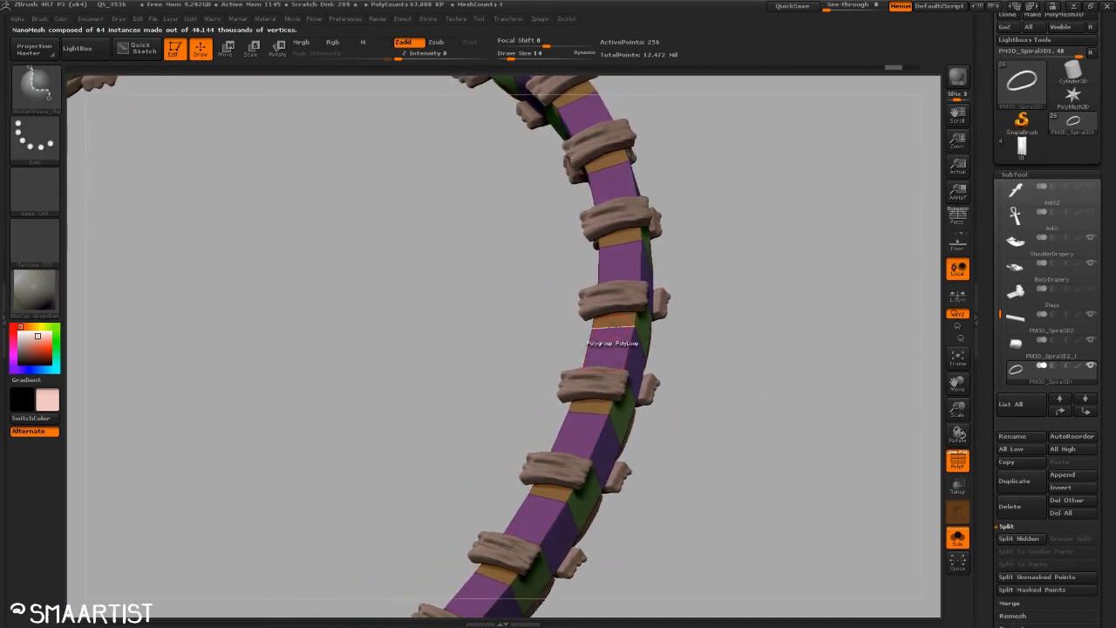
drag(744, 369, 773, 324)
key(ctrl+z)
key(ctrl+z)
key(ctrl+z)
key(ctrl+shift+z)
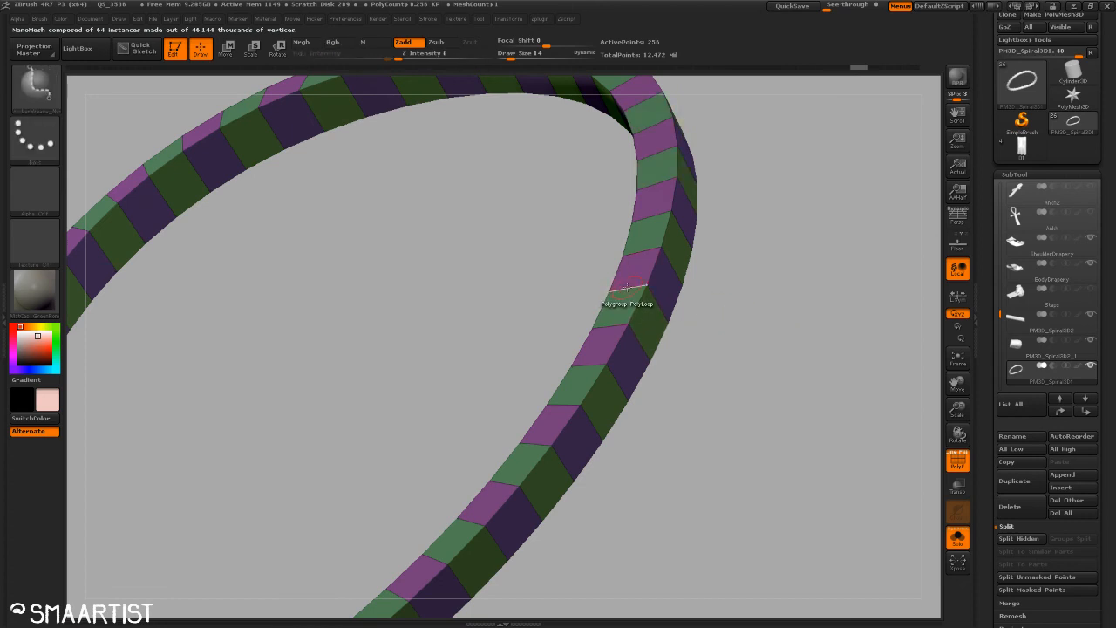
Step: Switch to the ZModeler brush with the ring's purple and green faces in view
drag(757, 324, 782, 399)
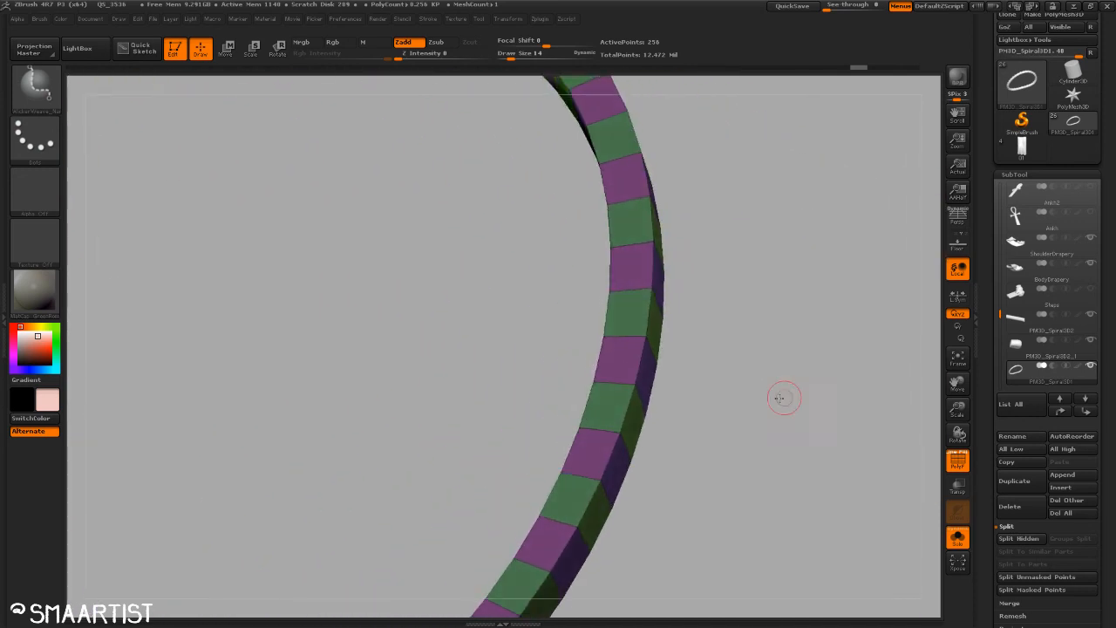
key(b)
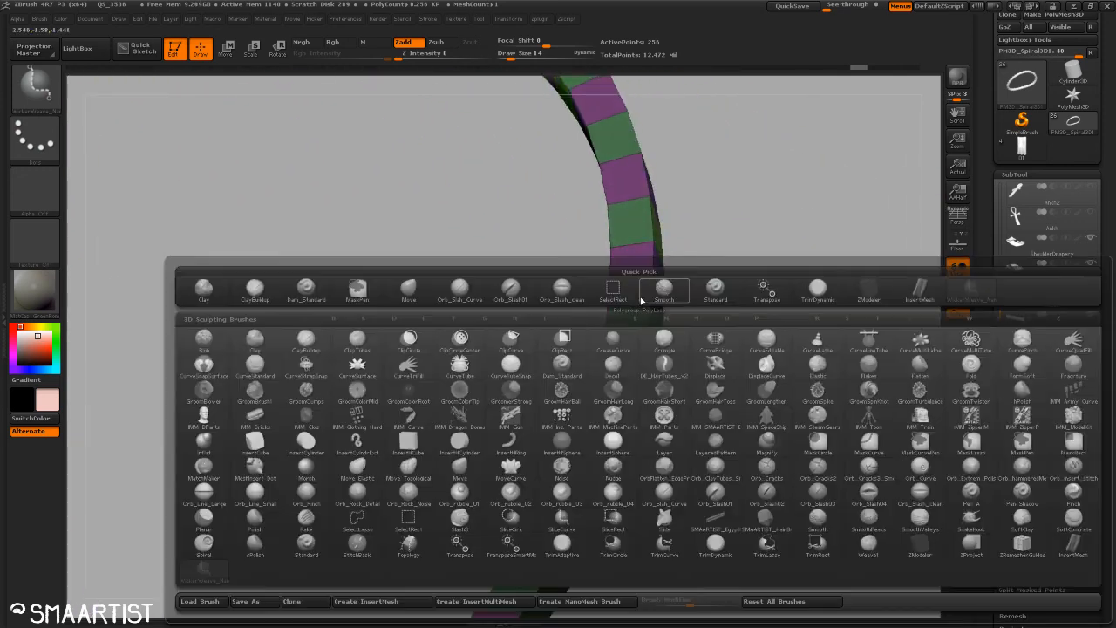
key(z)
key(m)
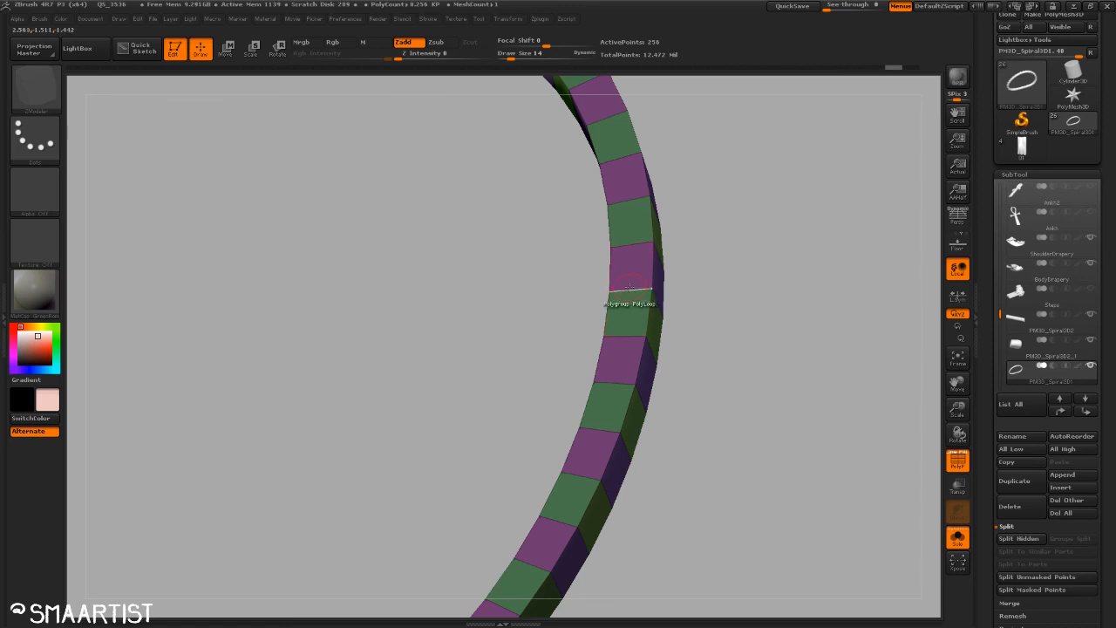
Step: Check the mesh's hidden geometry by isolating one polygroup and revealing everything, and return to showing only the ring
ctrl+right_drag(684, 310, 624, 162)
mouse_move(682, 289)
alt+right_down()
mouse_move(680, 267)
mouse_move(742, 321)
mouse_move(733, 291)
mouse_move(761, 295)
mouse_move(765, 257)
mouse_move(788, 252)
mouse_move(752, 285)
mouse_move(685, 232)
alt+right_up()
ctrl+shift+click(611, 253)
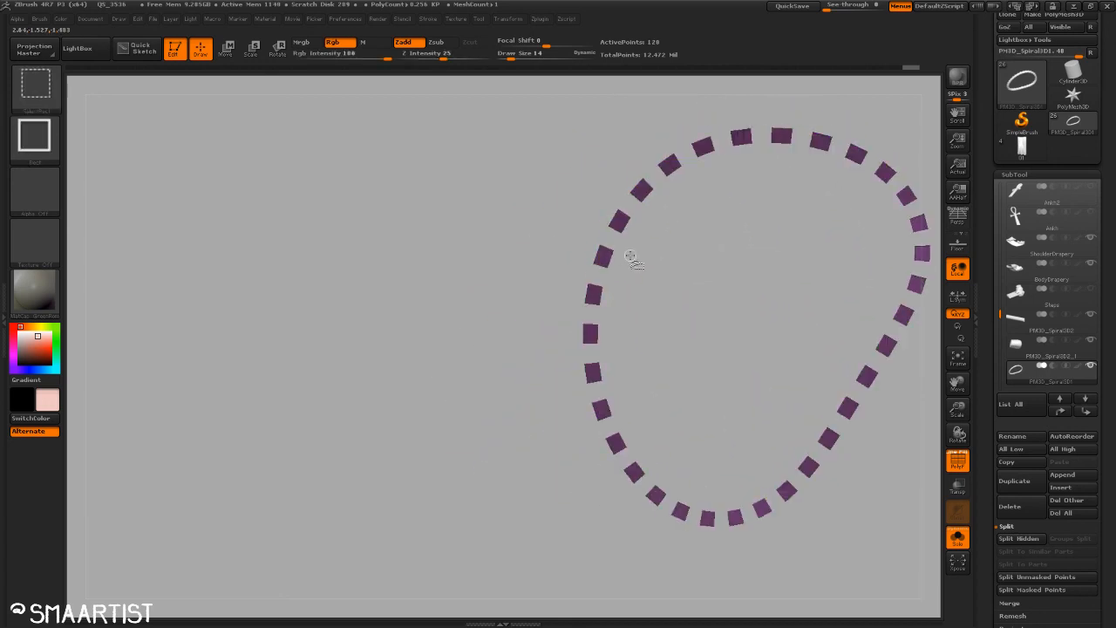
right_drag(628, 257, 733, 242)
ctrl+shift+click(747, 282)
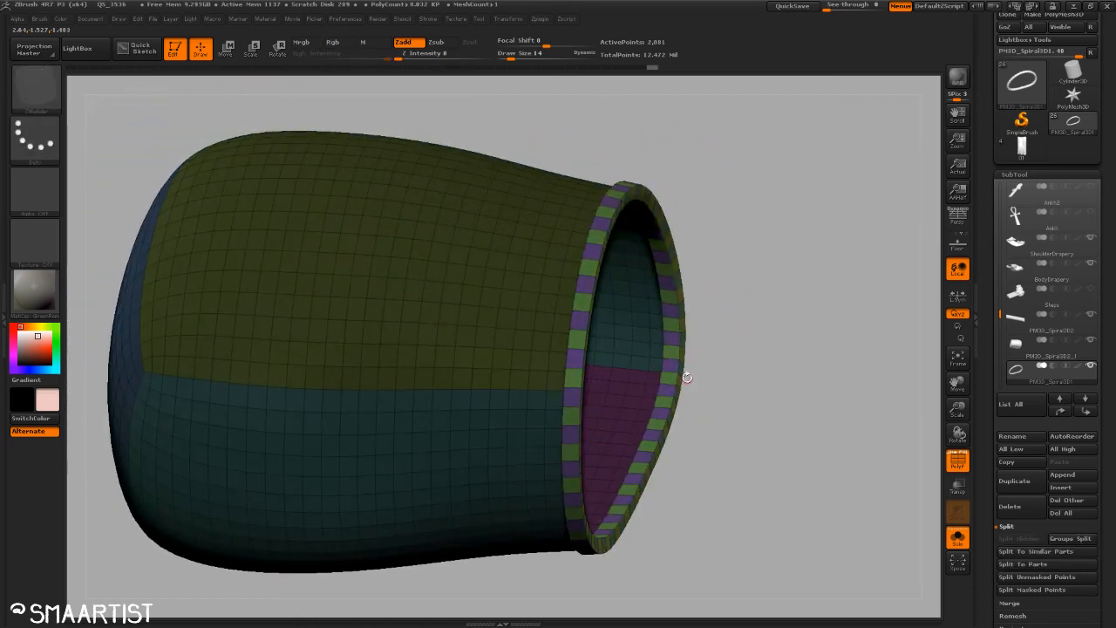
mouse_move(687, 377)
right_down()
mouse_move(773, 294)
mouse_move(602, 276)
right_up()
ctrl+shift+click(591, 264)
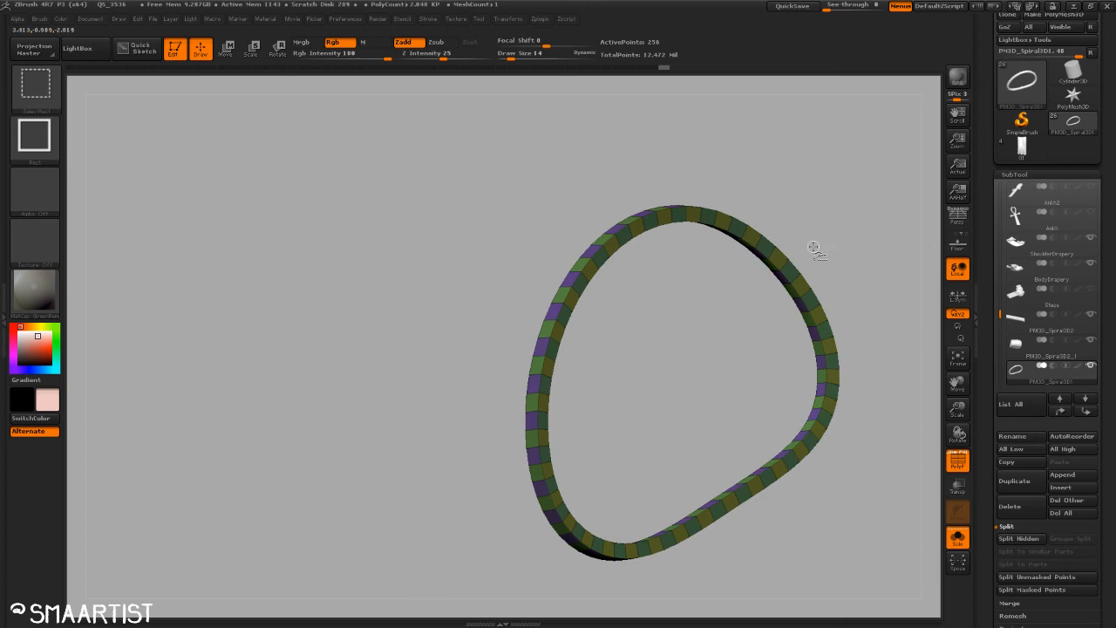
mouse_move(862, 206)
mouse_down()
mouse_move(890, 217)
mouse_move(923, 264)
mouse_up()
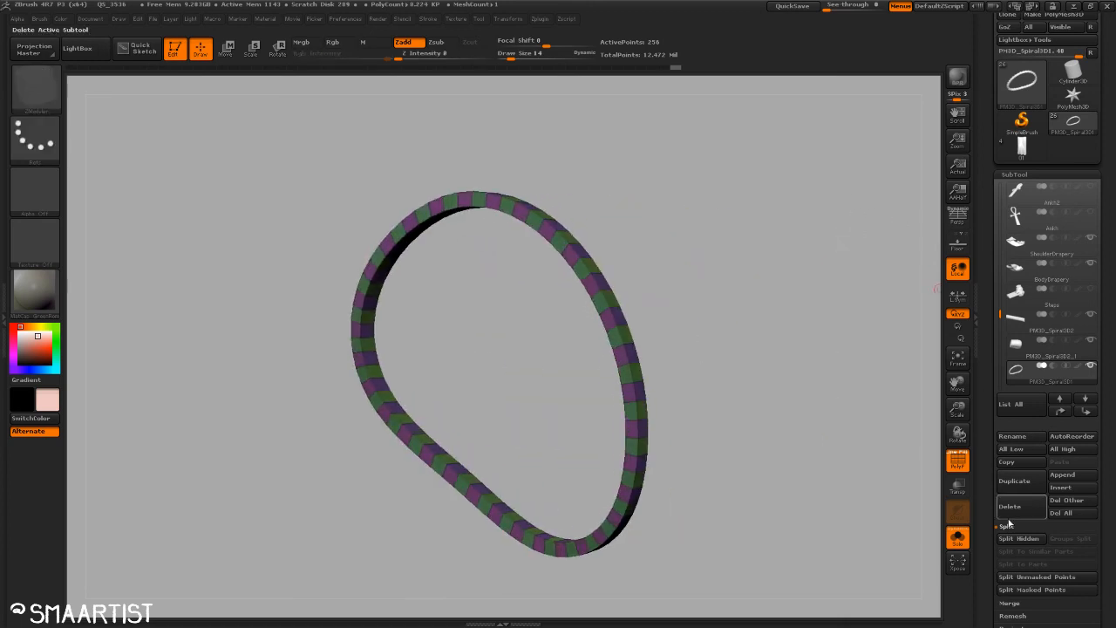
Step: Delete the hidden body geometry so the subtool contains only the ring
drag(1100, 543, 1059, 487)
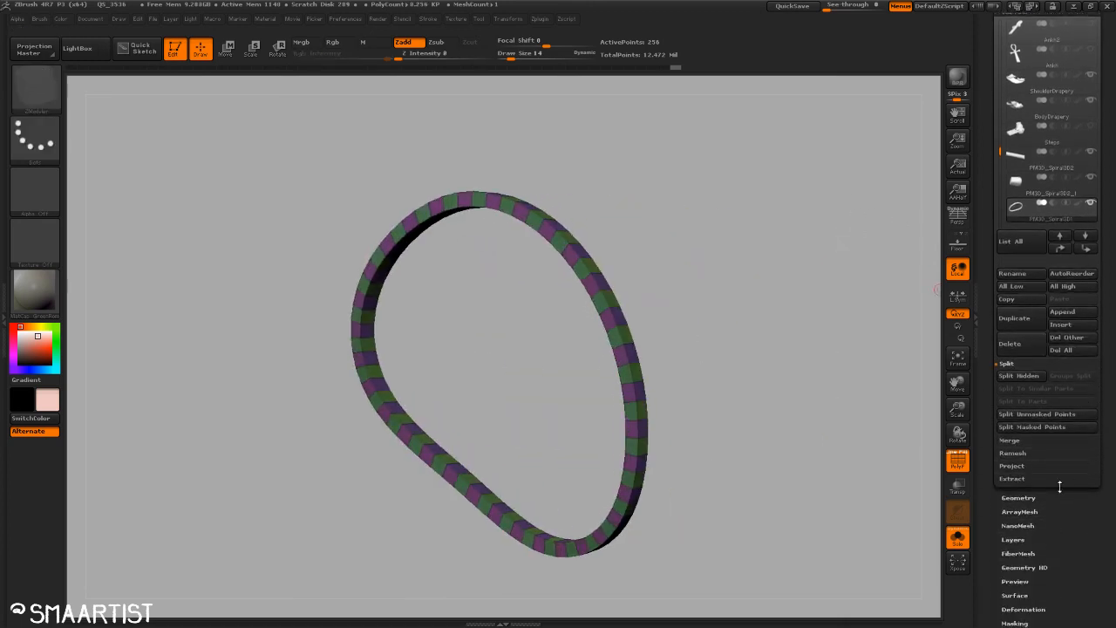
click(1020, 498)
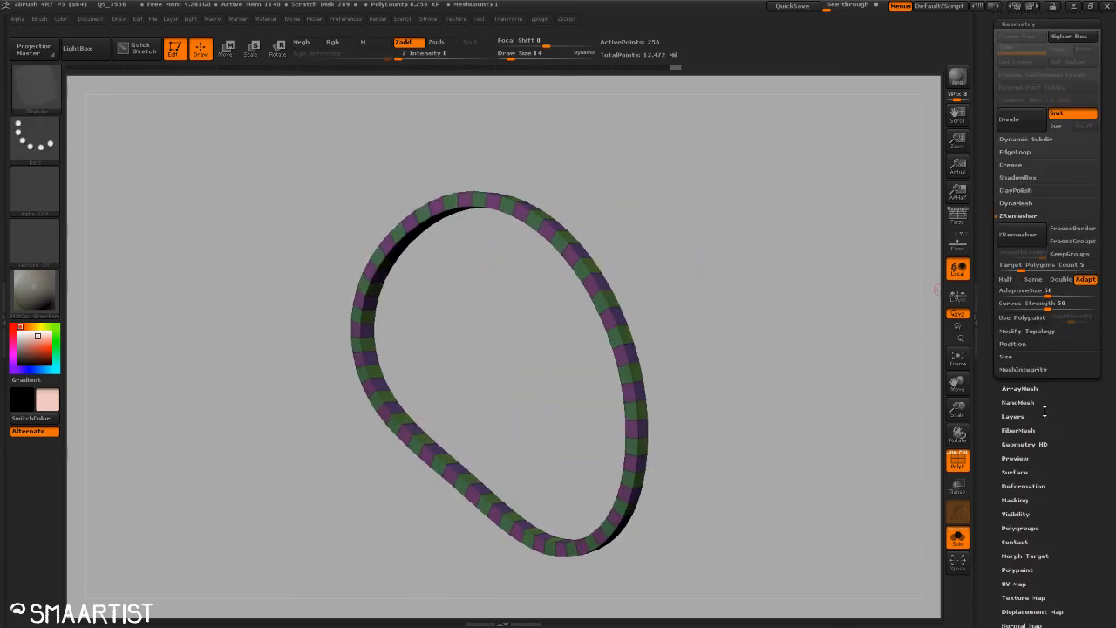
click(1027, 331)
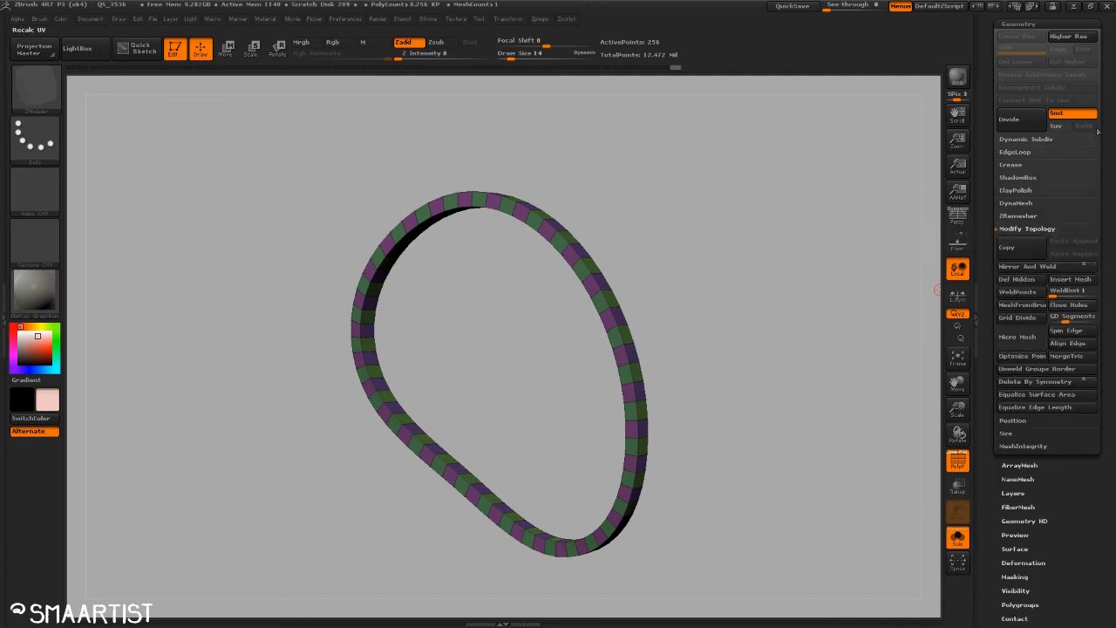
drag(1108, 70, 1109, 184)
click(1014, 147)
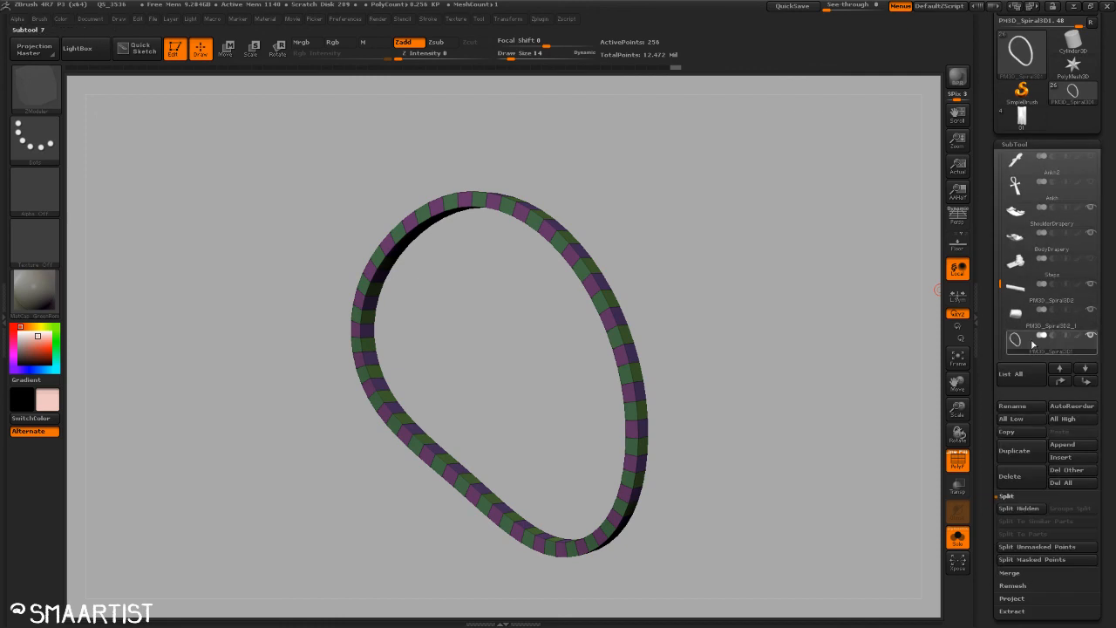
drag(1002, 290, 1001, 296)
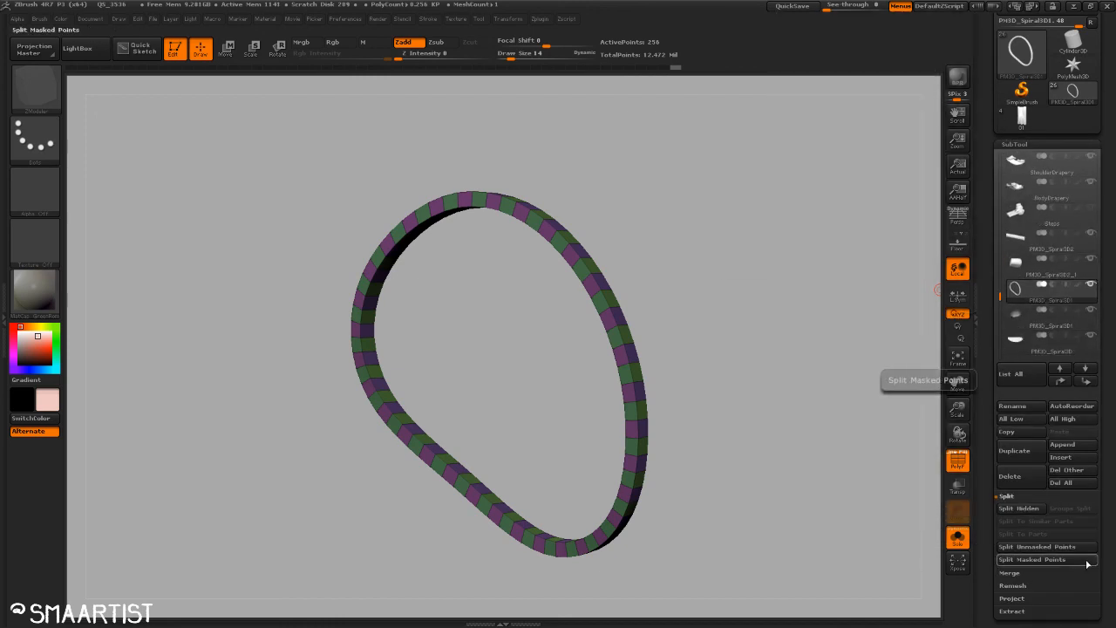
drag(1101, 564, 1100, 374)
click(1017, 442)
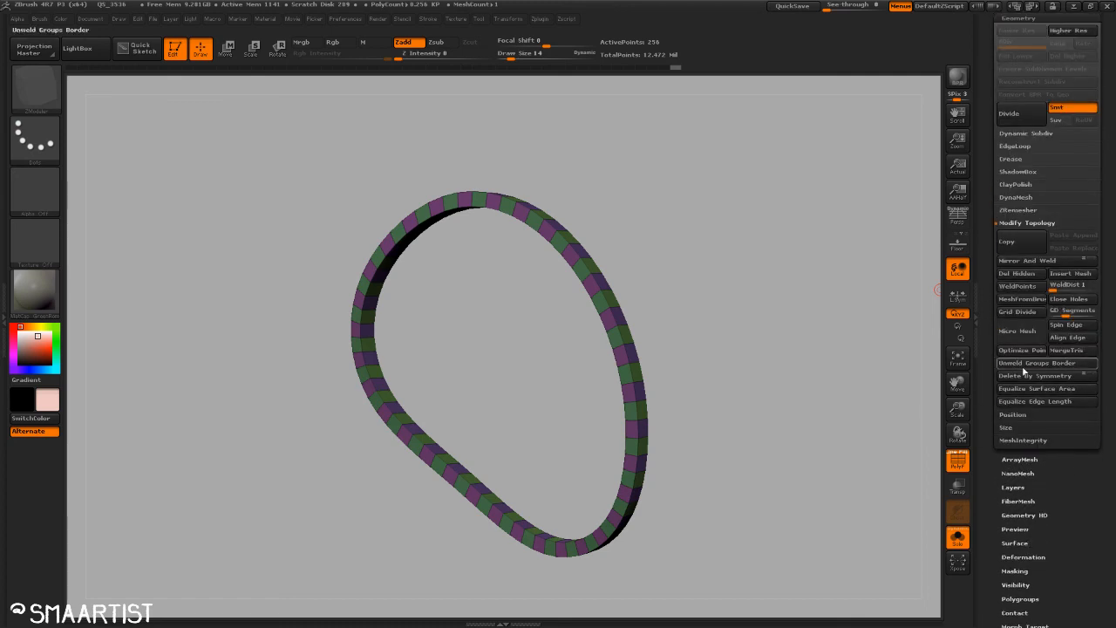
click(1019, 284)
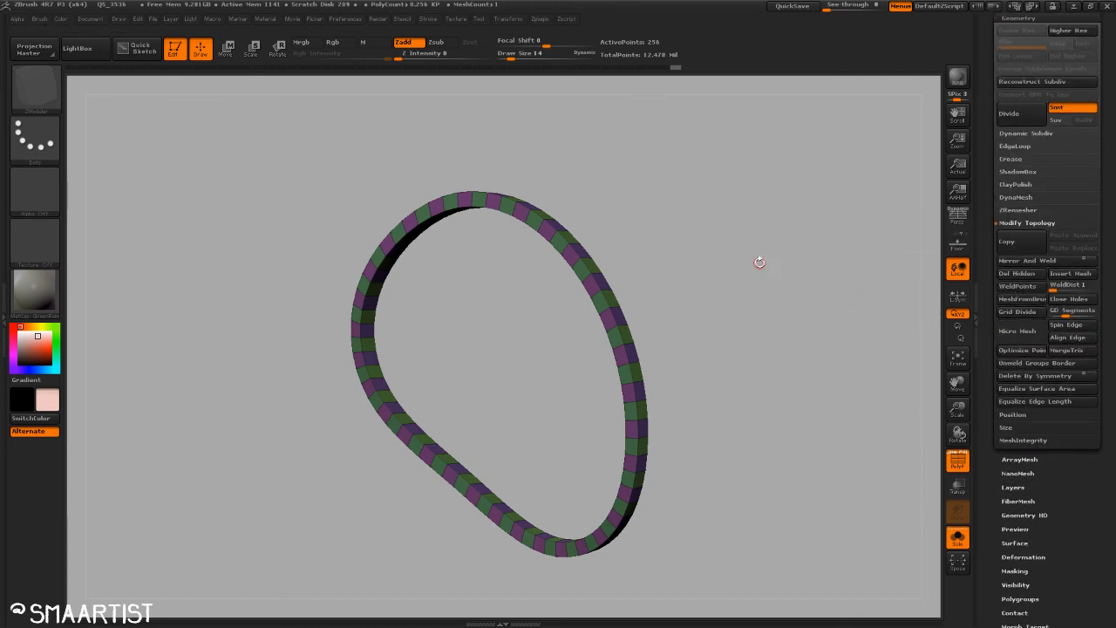
Step: Mask the upper part of the ring from a side view
drag(760, 263, 750, 260)
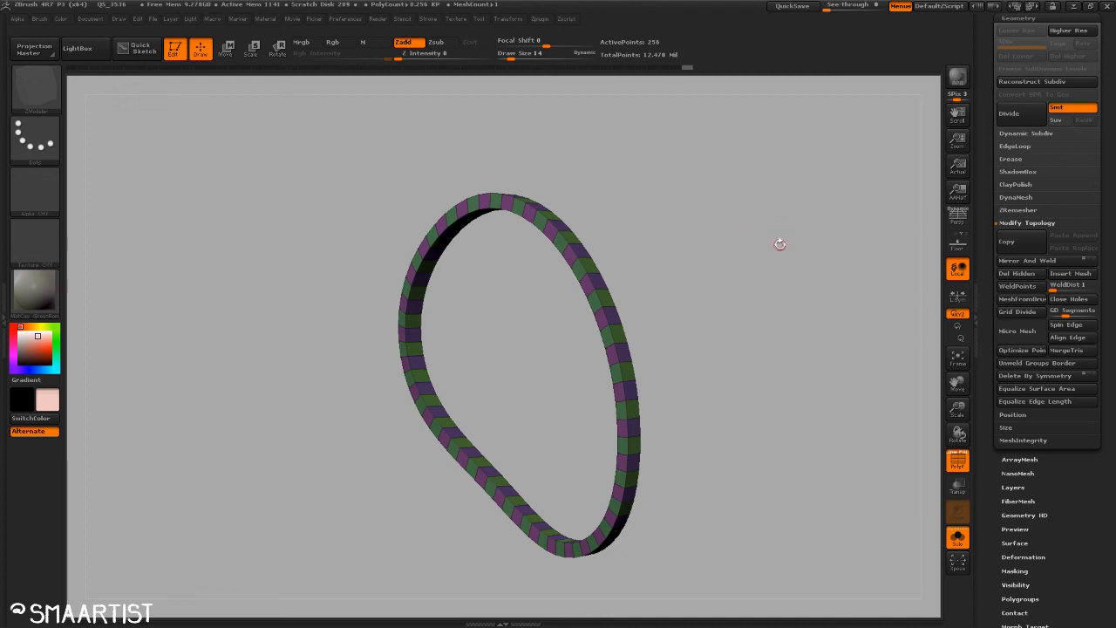
drag(724, 385, 790, 383)
key(ctrl)
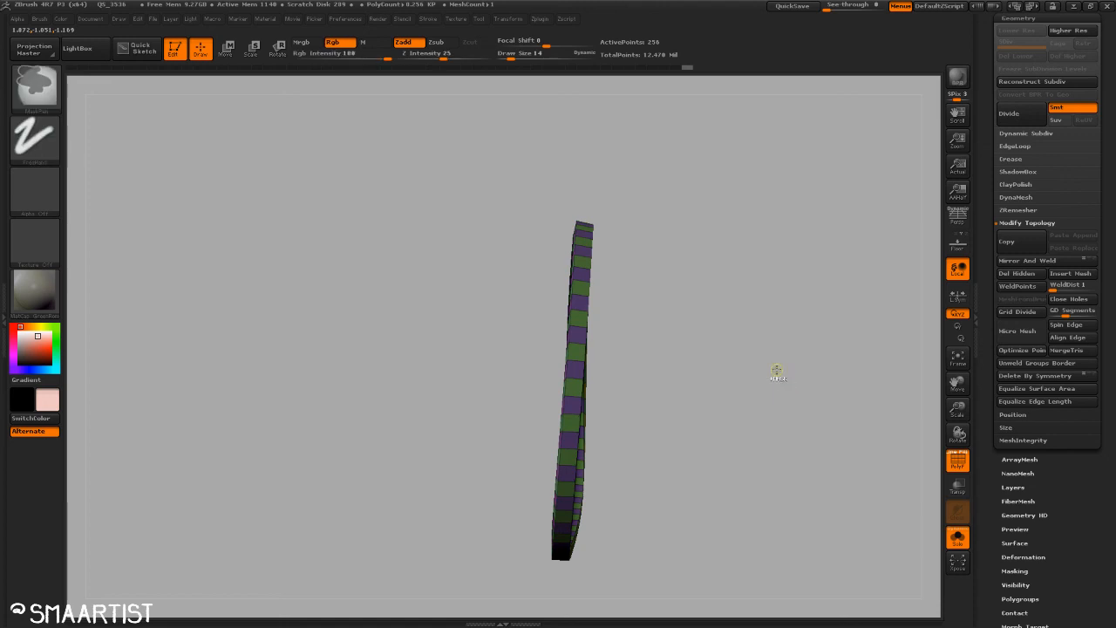
ctrl+drag(502, 171, 759, 313)
ctrl+right_drag(682, 330, 738, 454)
Step: Set the ZModeler Polygroup action's target to Polyloop and assign one new polygroup to the ring's front face loop
key(space)
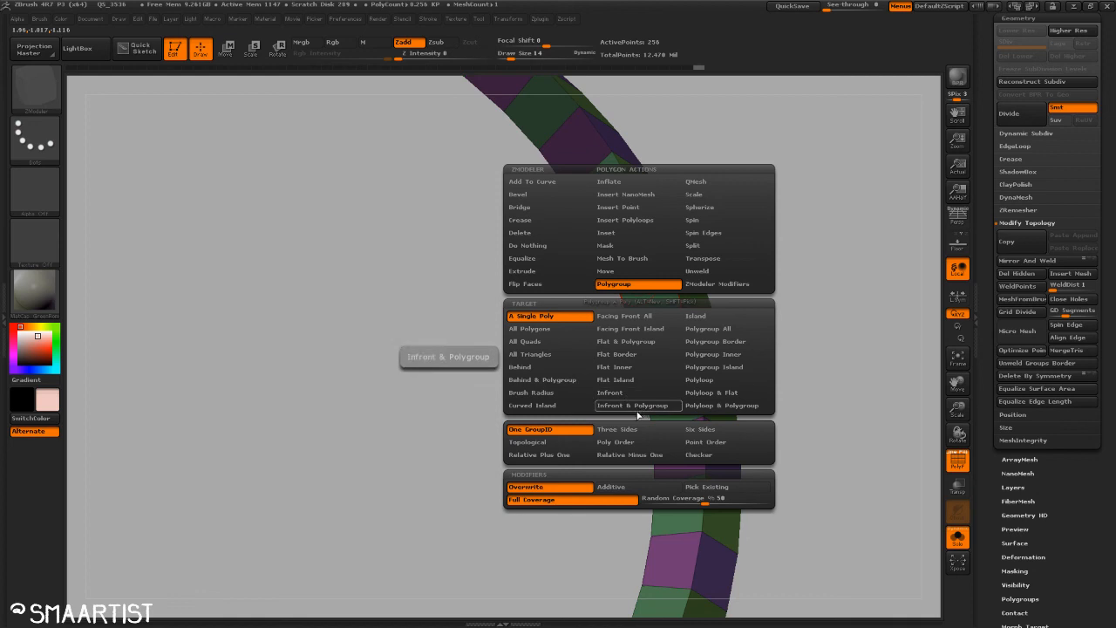
click(700, 380)
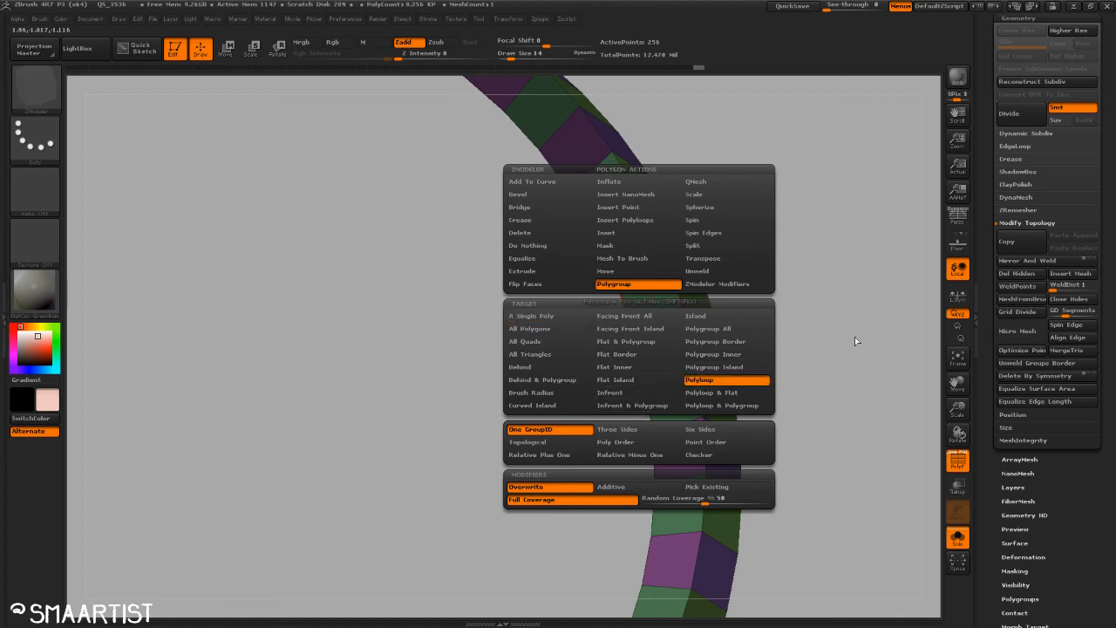
click(611, 301)
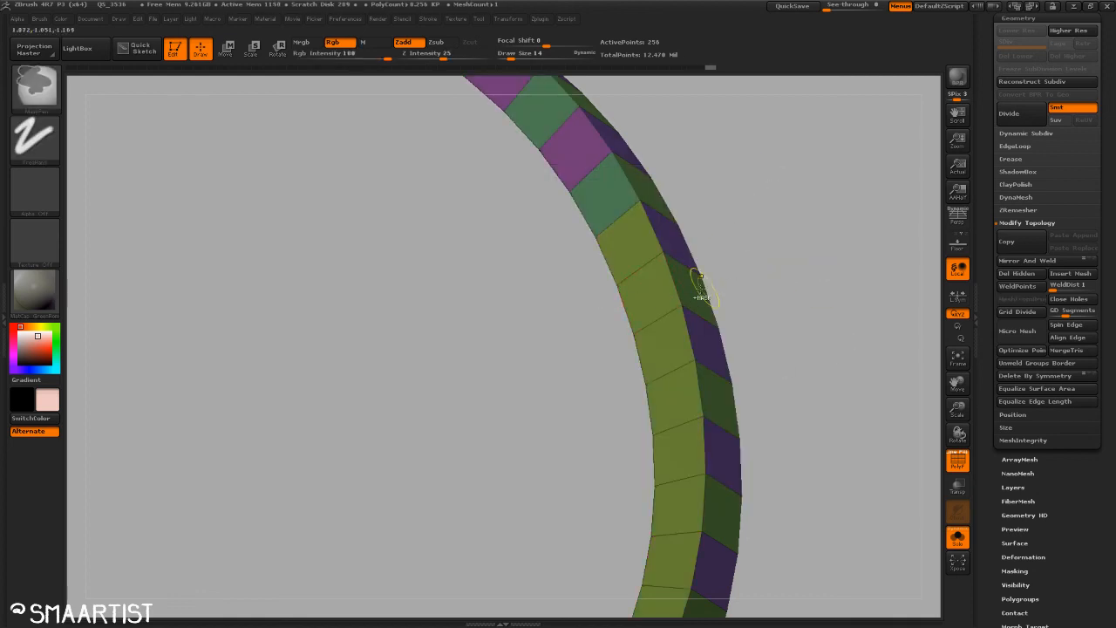
click(645, 284)
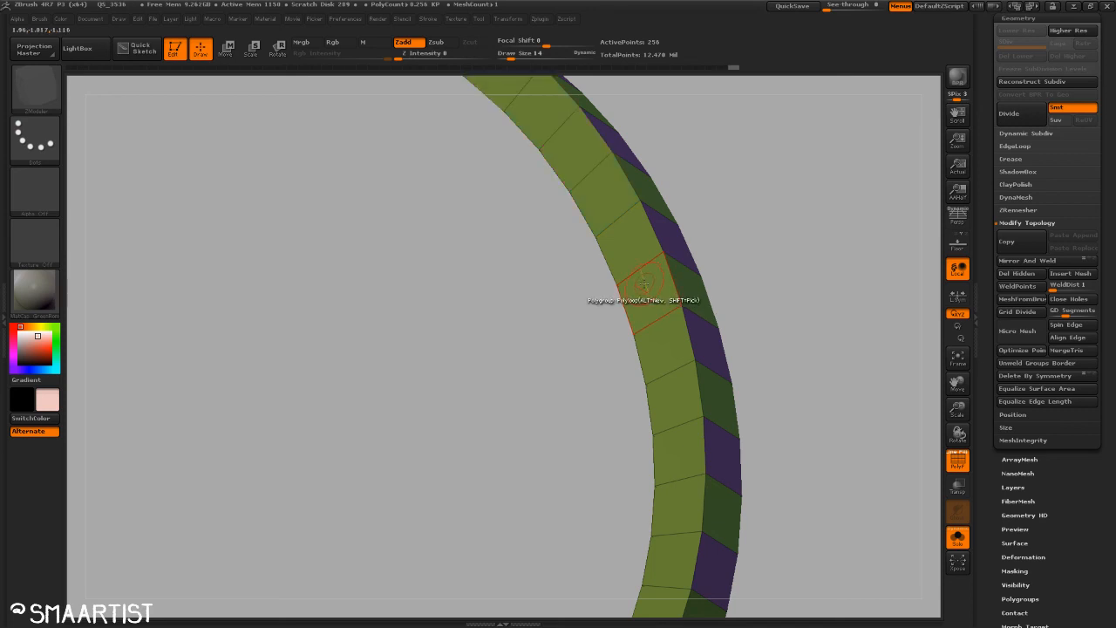
click(644, 284)
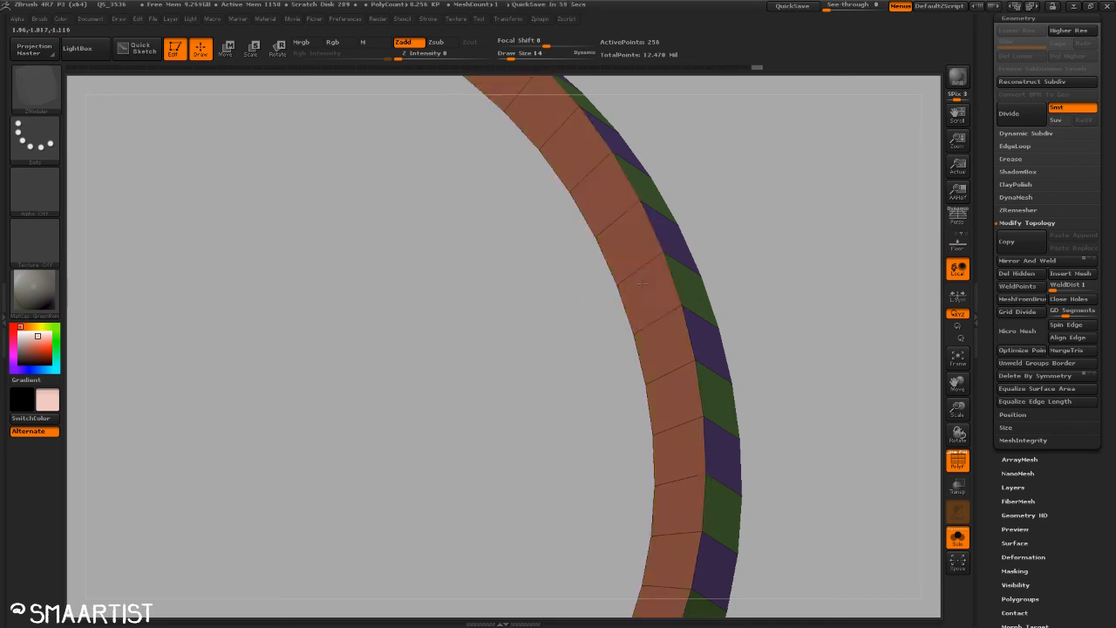
click(643, 284)
Step: Set the ZModeler Polygroup action's target to A Single Poly for the ring's faces
ctrl+right_drag(763, 277, 558, 323)
alt+right_drag(558, 323, 698, 349)
mouse_move(590, 306)
ctrl+right_down()
mouse_move(569, 347)
mouse_move(649, 287)
mouse_move(548, 338)
ctrl+right_up()
ctrl+shift+click(556, 336)
key(space)
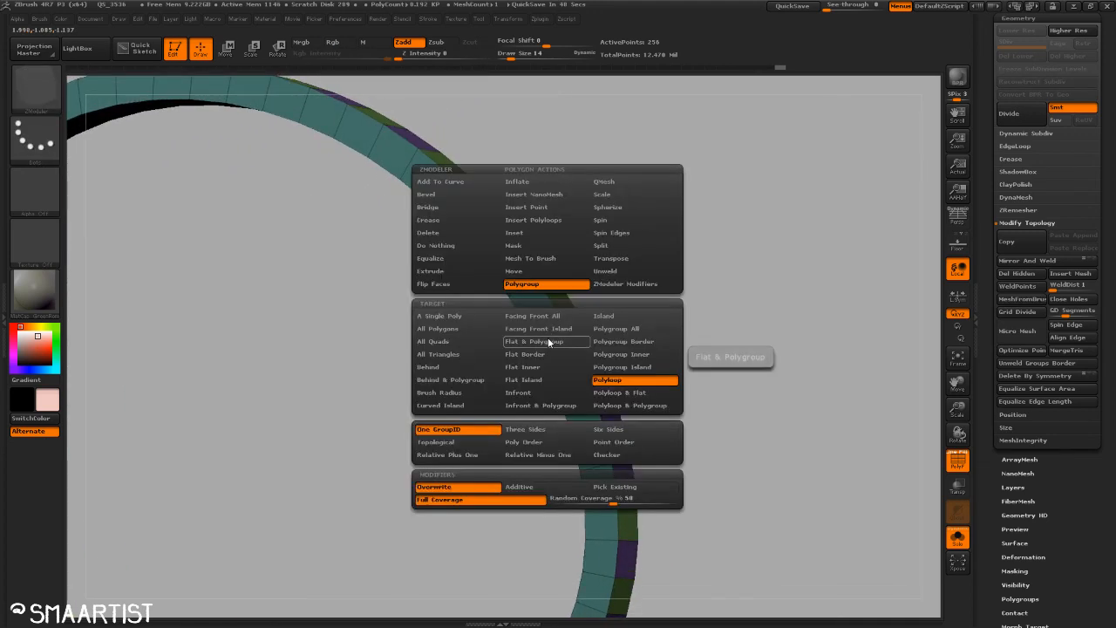
click(455, 317)
right_drag(759, 257, 738, 279)
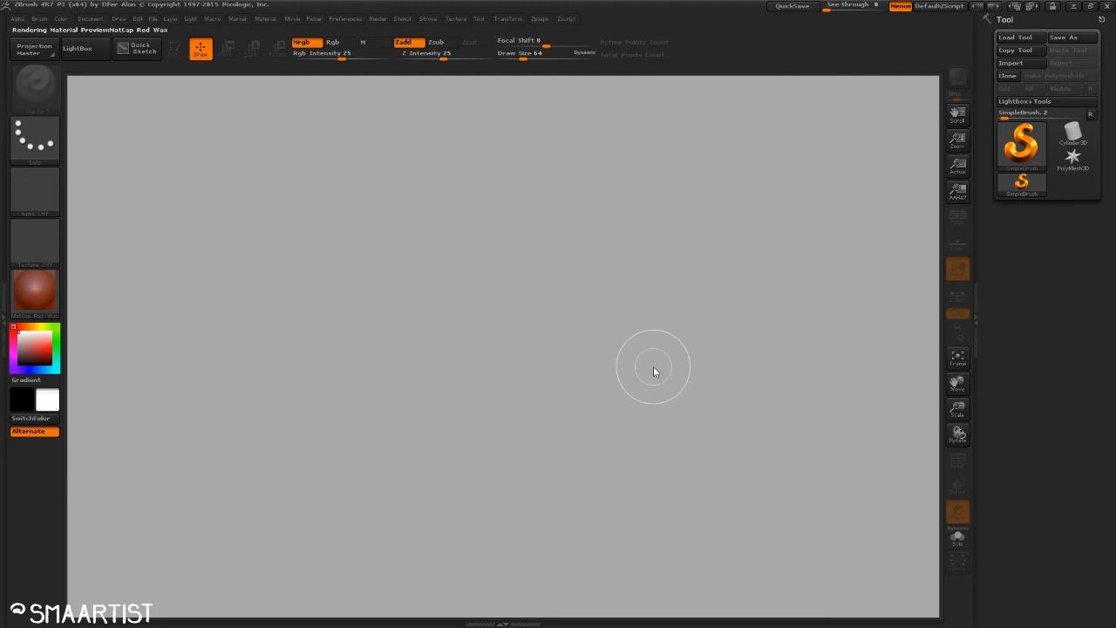
Step: Restore the project from its QuickSave in LightBox
key(comma)
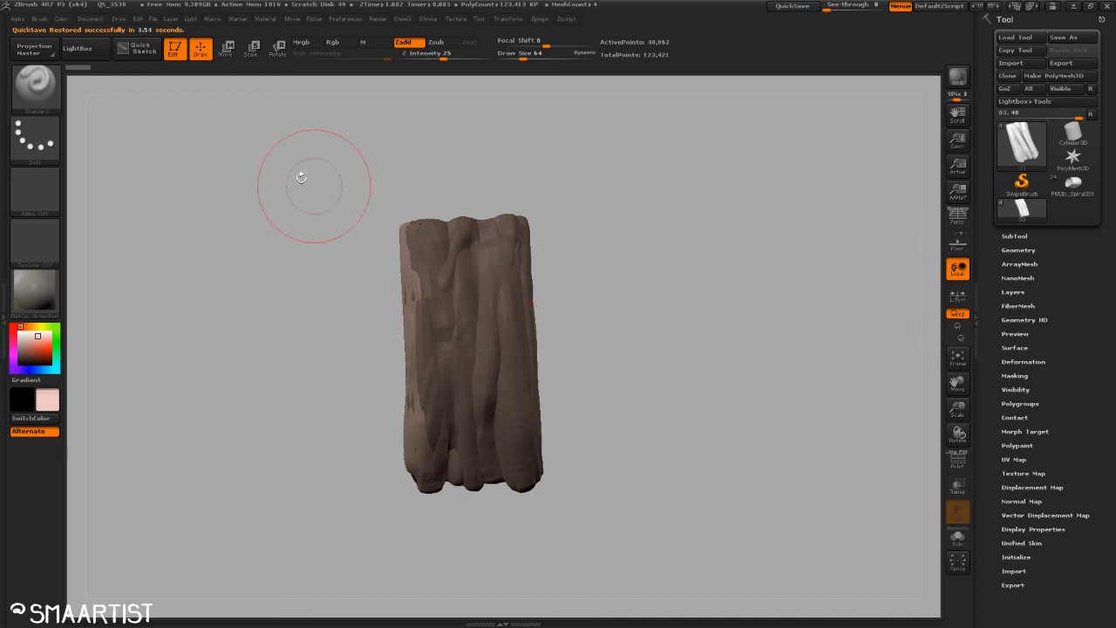
Step: Select the custom WickerWeave_Nano brush from the sculpting brushes
click(40, 98)
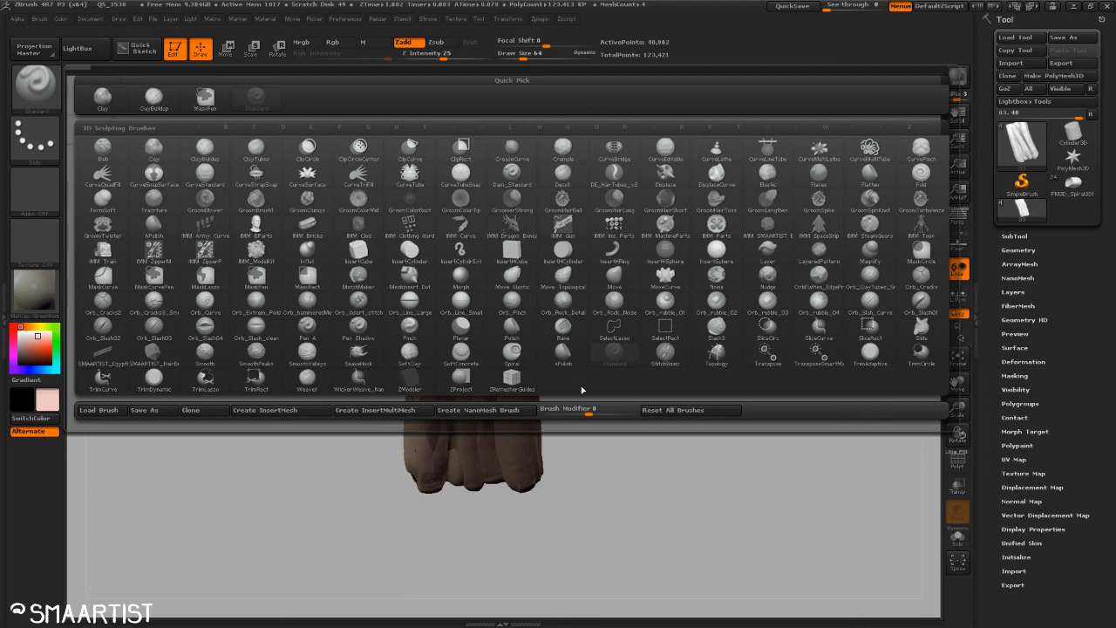
mouse_move(309, 392)
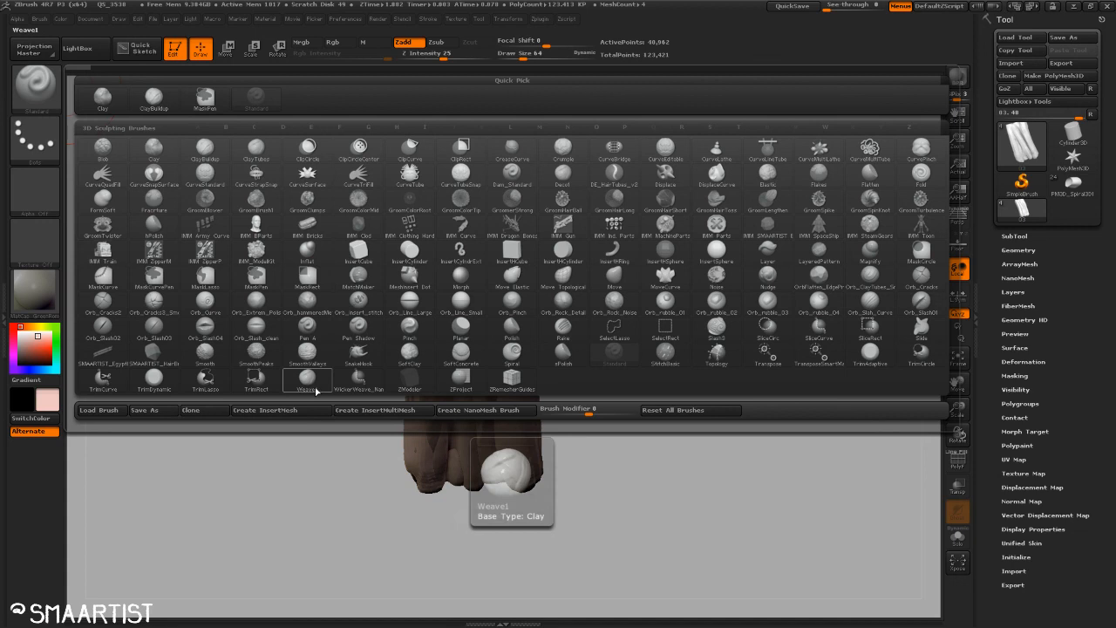
mouse_move(367, 389)
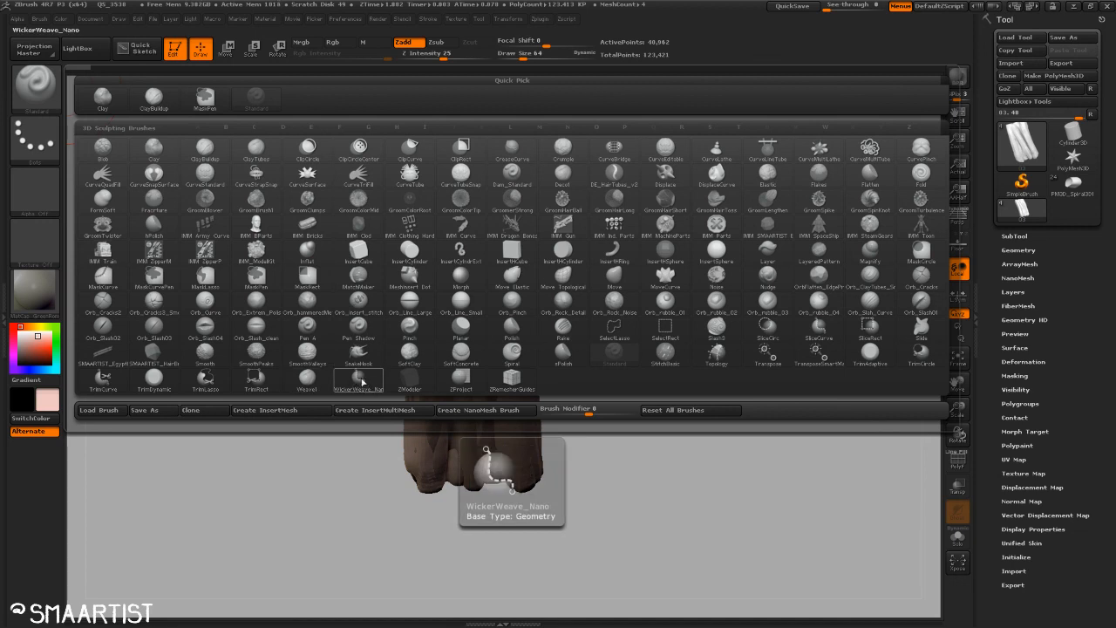
click(362, 384)
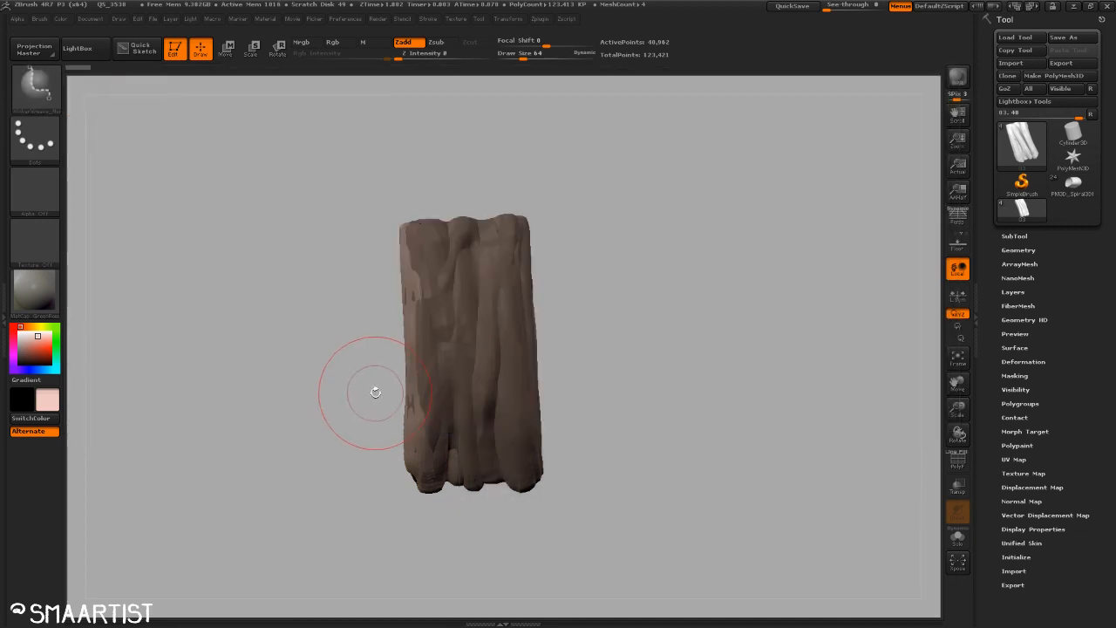
Step: Turn on Solo, append a Sphere3D as a new subtool and display its polyframe
click(957, 539)
mouse_move(637, 393)
mouse_down()
mouse_move(618, 386)
mouse_move(636, 393)
mouse_up()
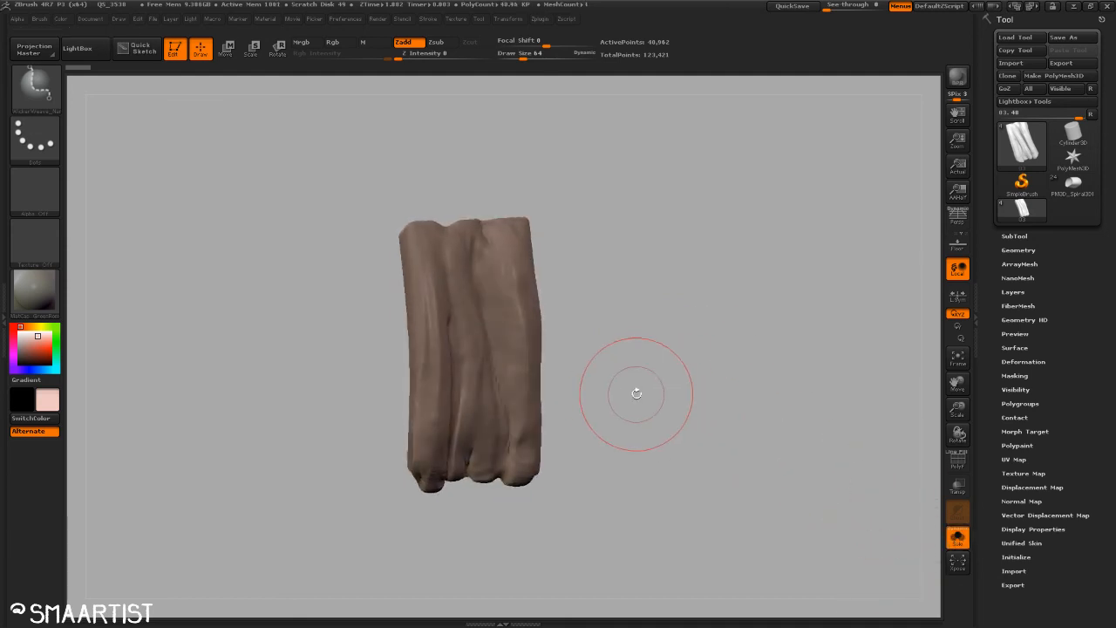
click(1017, 235)
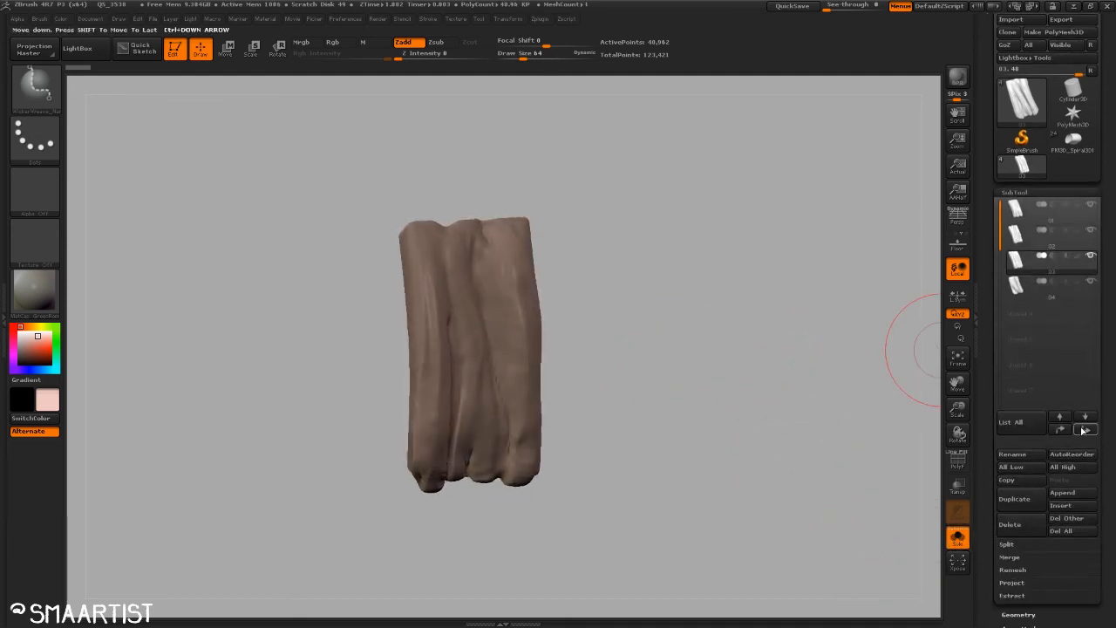
click(1063, 493)
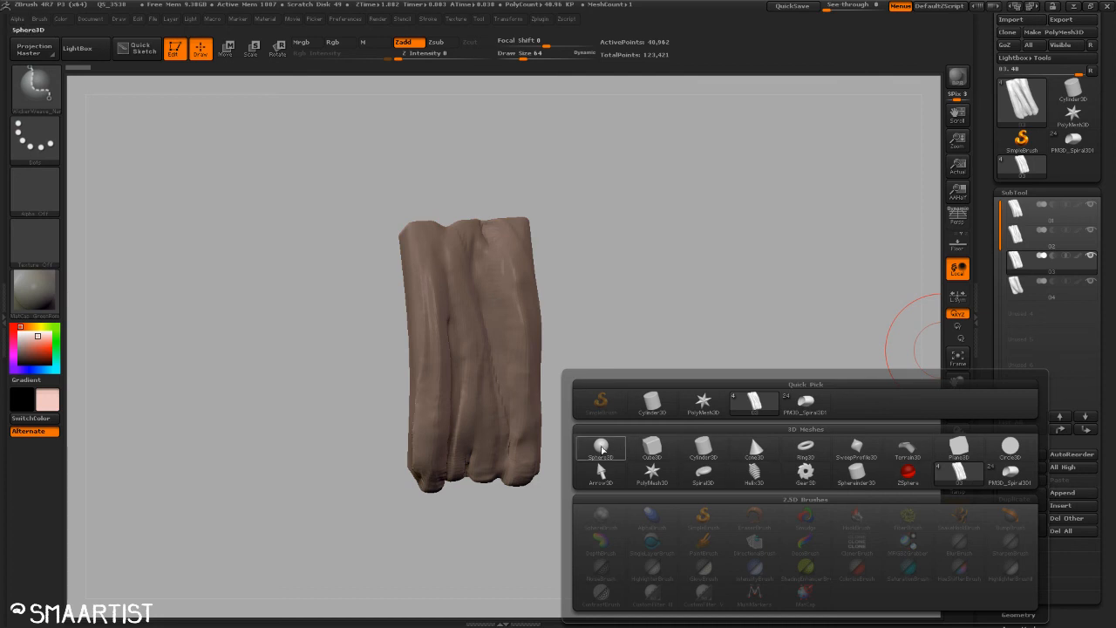
click(602, 450)
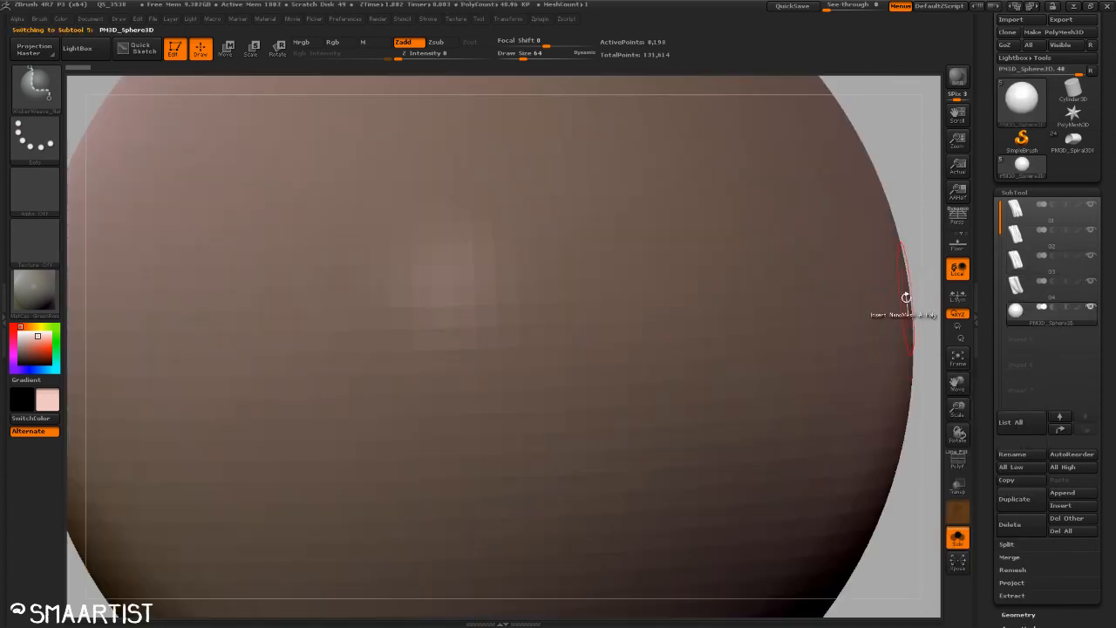
key(f)
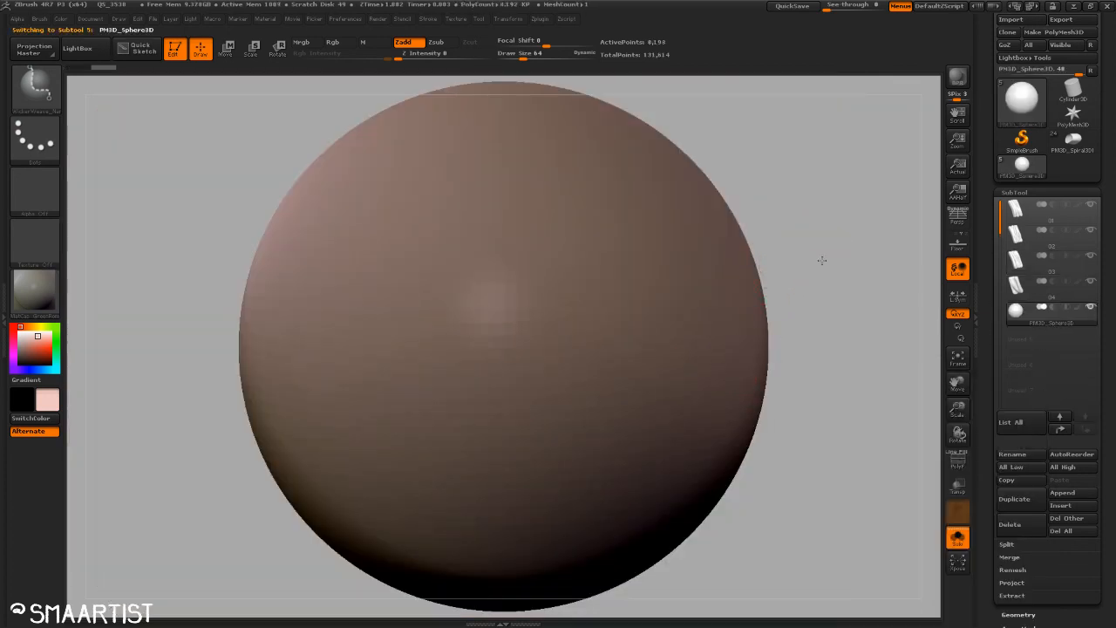
drag(822, 261, 757, 303)
key(shift+f)
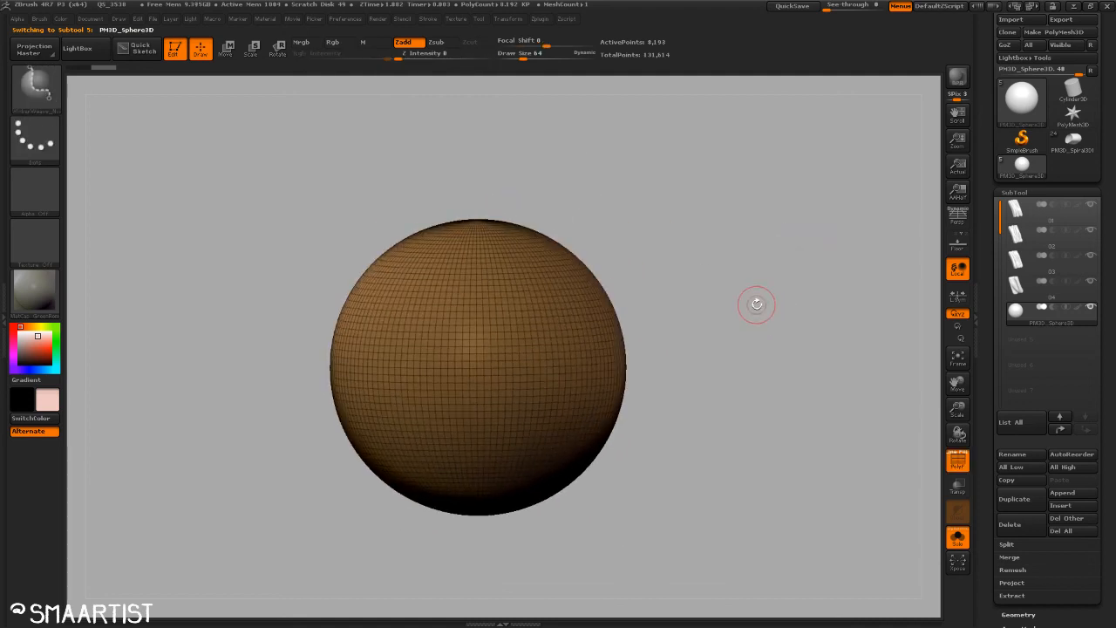
mouse_move(698, 311)
ctrl+right_down()
mouse_move(685, 302)
mouse_move(521, 451)
ctrl+right_up()
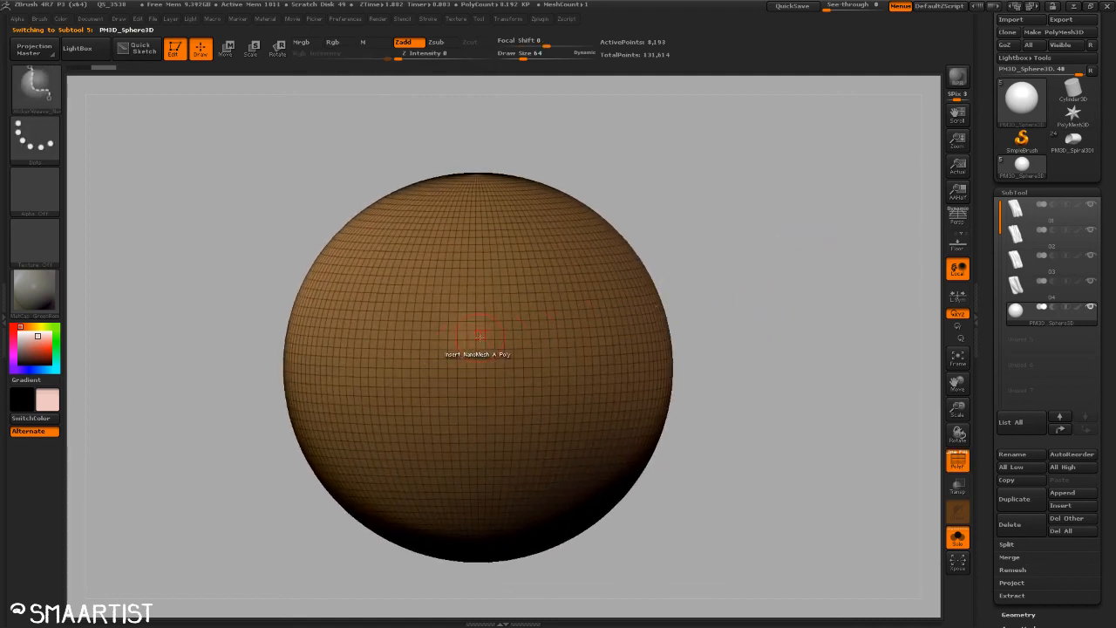
Step: Initialize the sphere subtool as a QSphere and delete its lower subdivision level
scroll(1055, 523, down, 10)
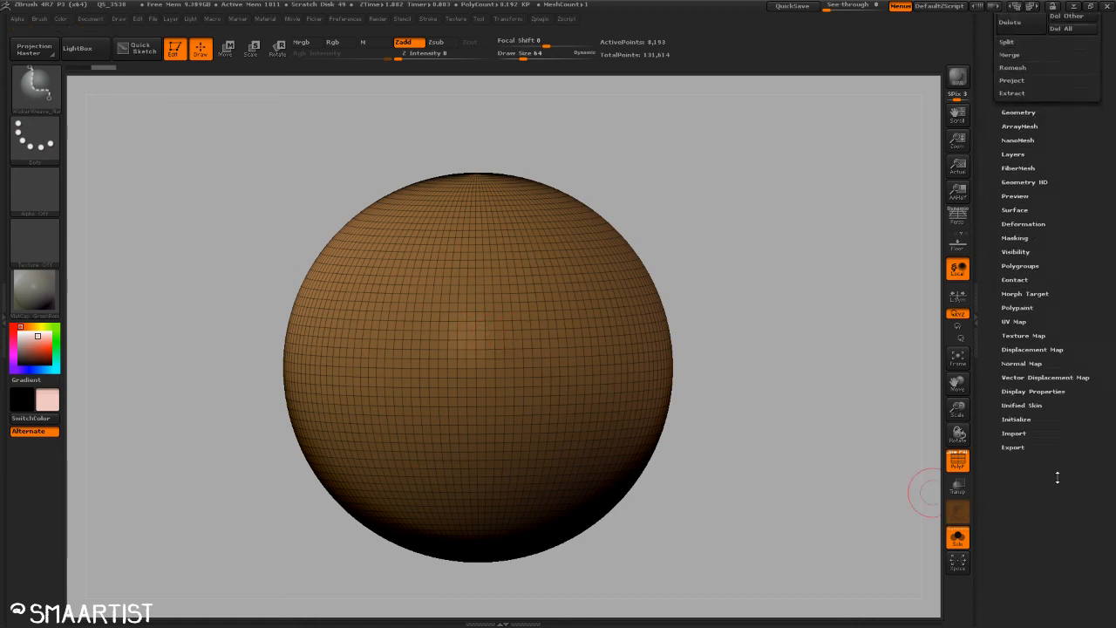
scroll(1039, 385, up, 5)
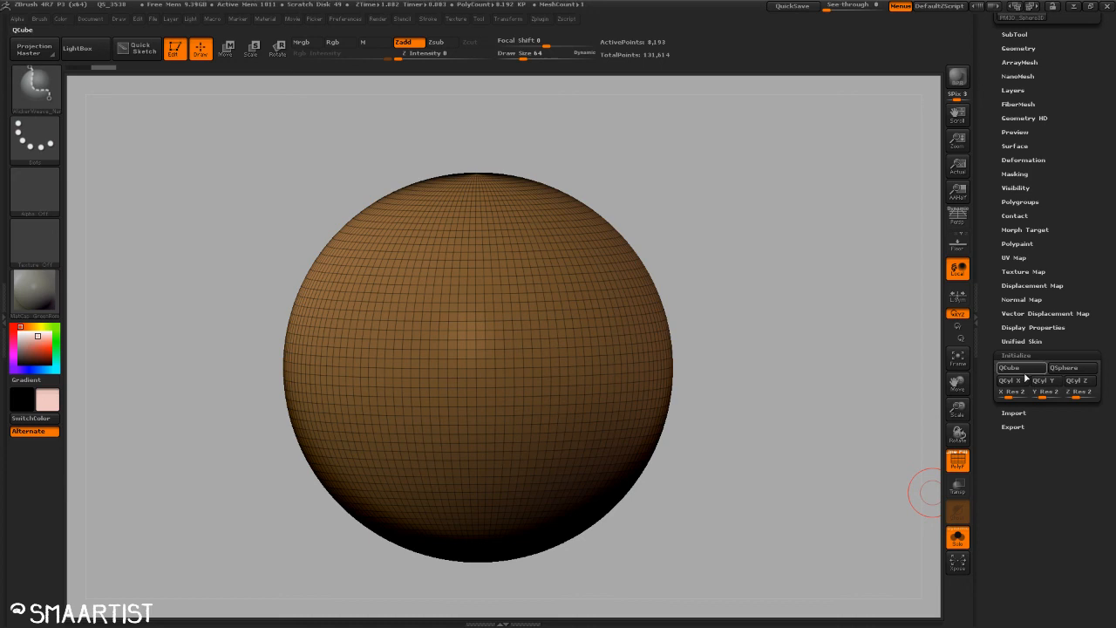
click(1075, 368)
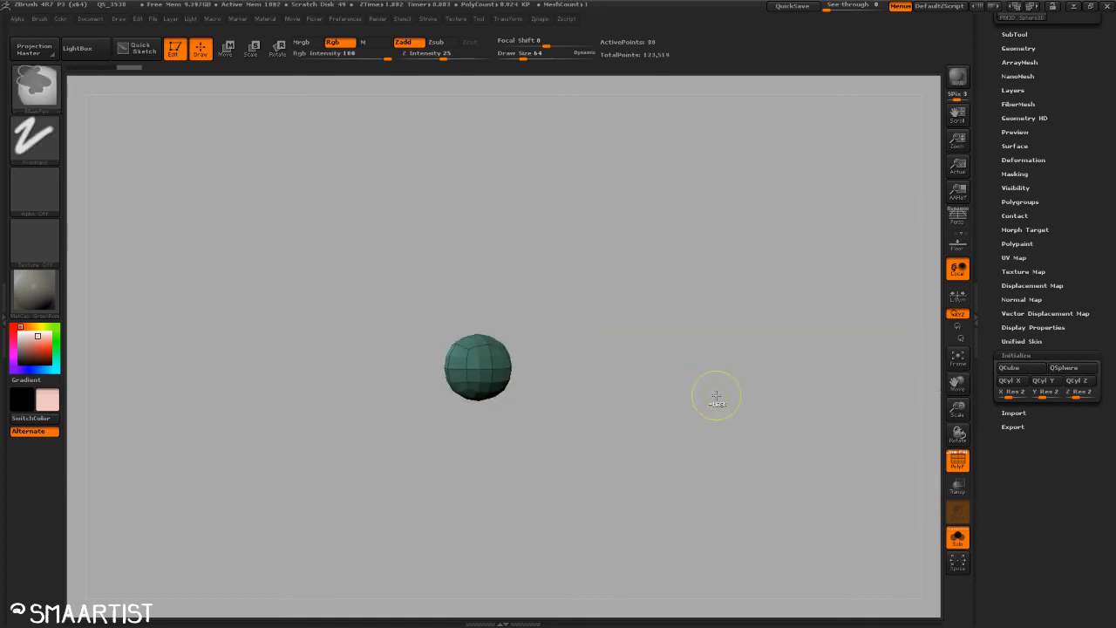
scroll(1043, 305, up, 3)
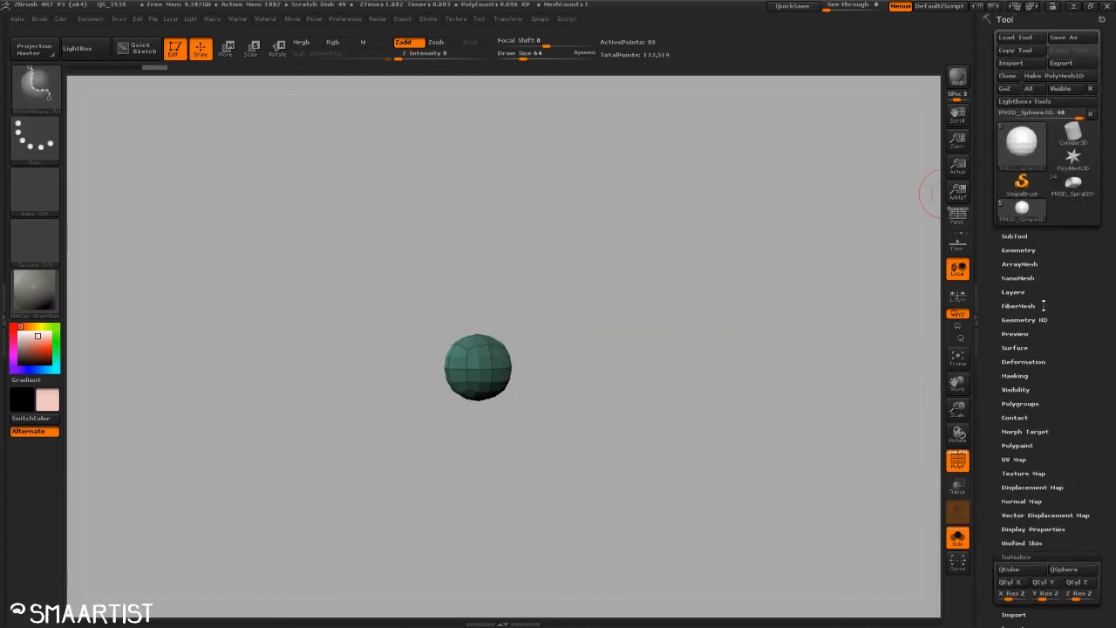
click(1020, 249)
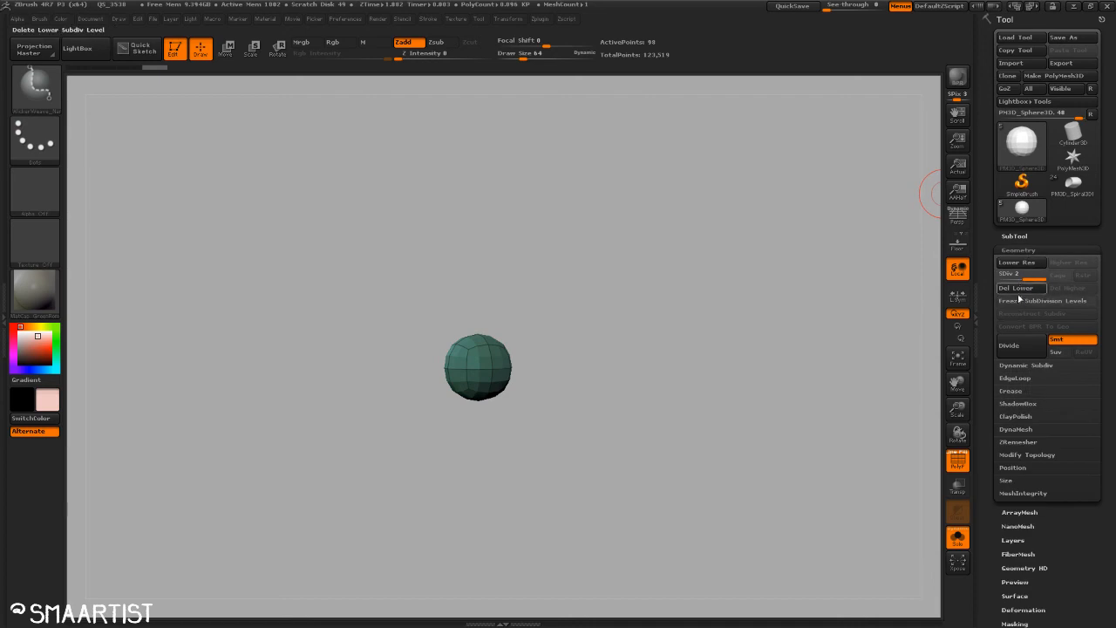
key(f)
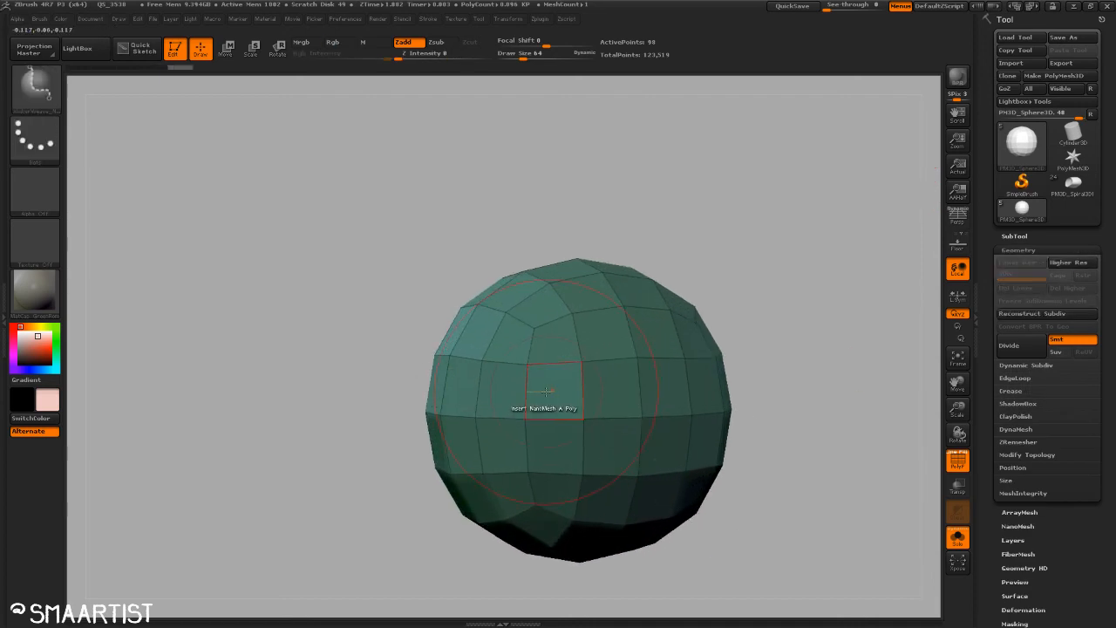
Step: Set ZModeler's edge action to Polygroup with the PolyLoop target and Additive modifier, and apply it to the sphere's horizontal band above the middle
key(space)
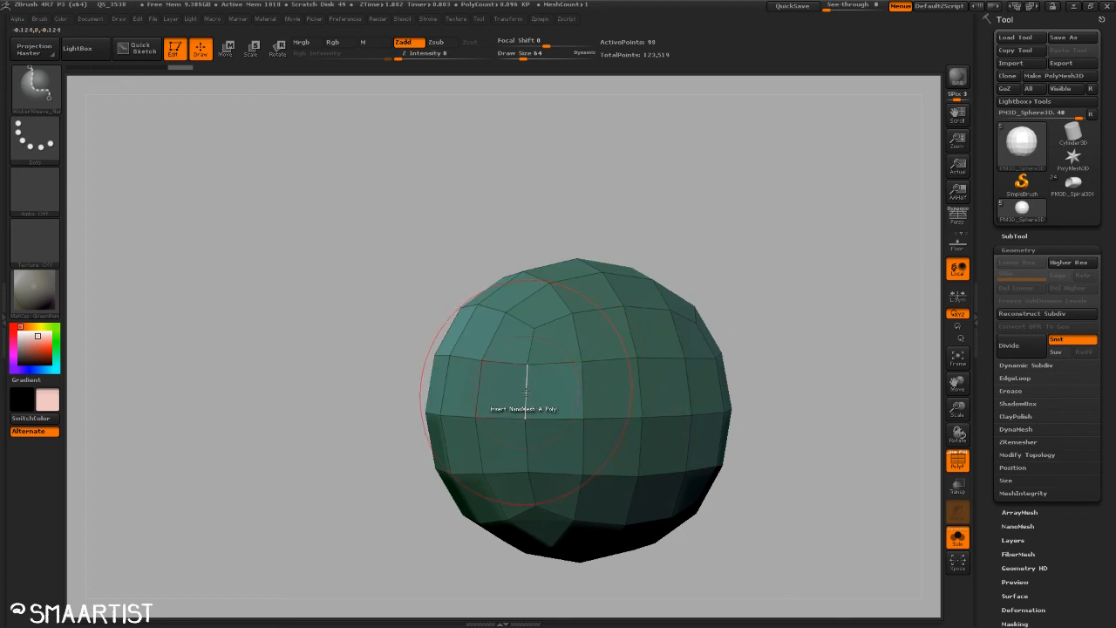
key(b)
key(z)
key(m)
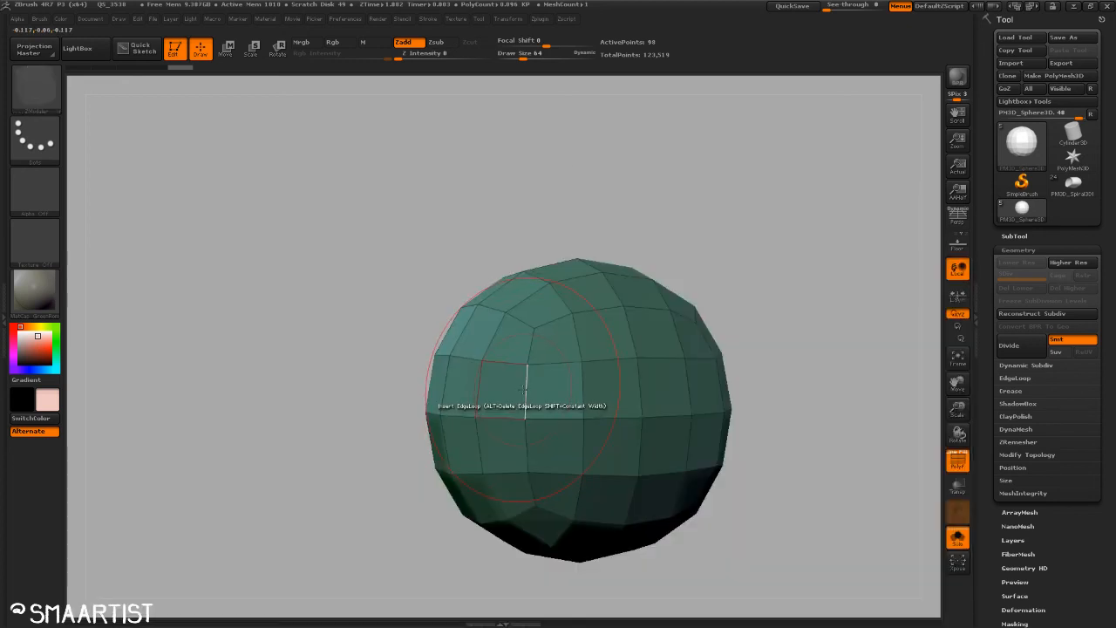
key(space)
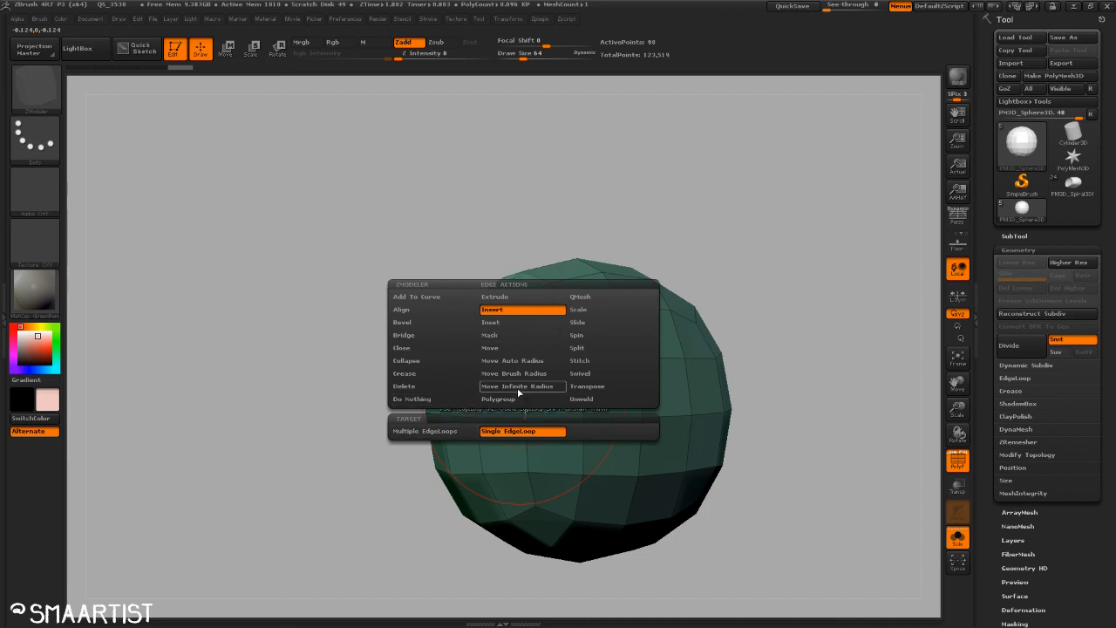
click(517, 399)
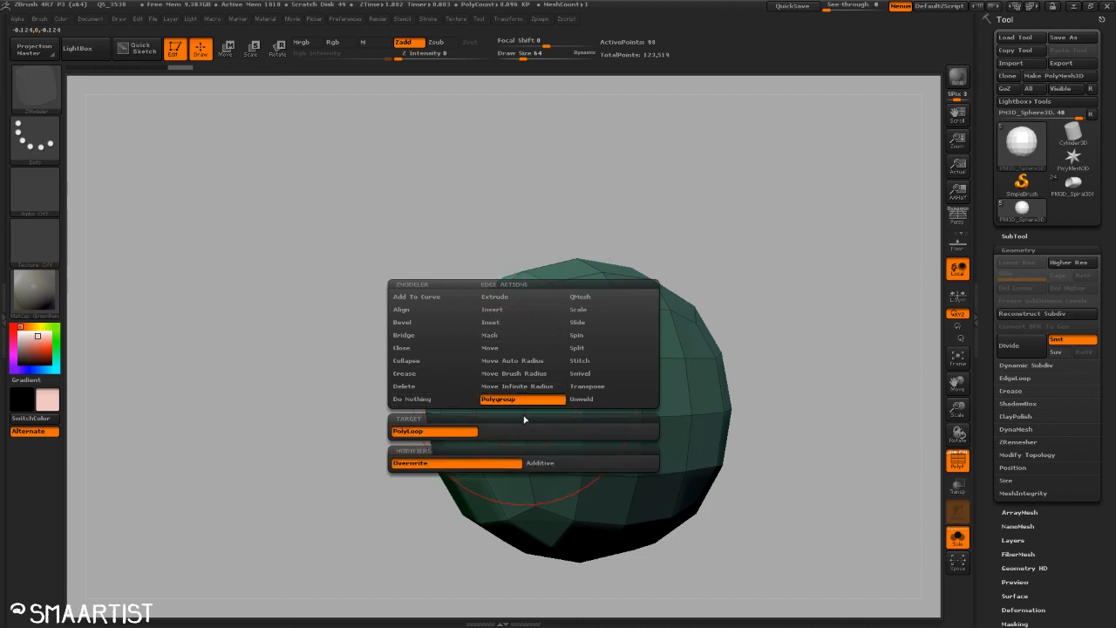
click(575, 463)
click(581, 389)
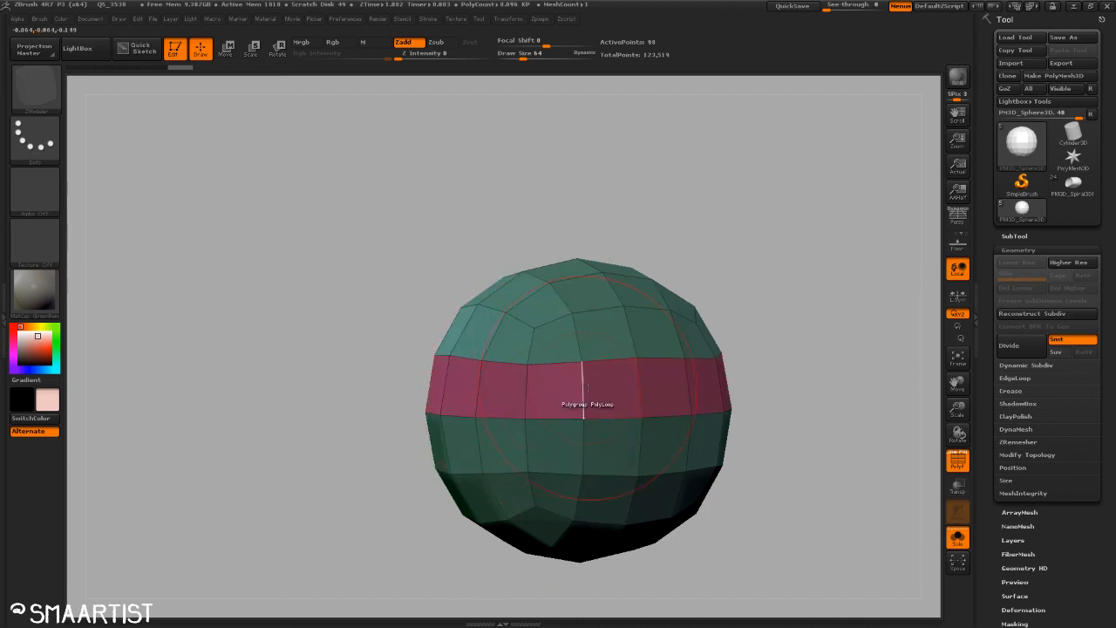
Step: Apply additive polyloop polygroups to every other face loop around the sphere in each direction, forming a checkerboard of polygroups
click(555, 307)
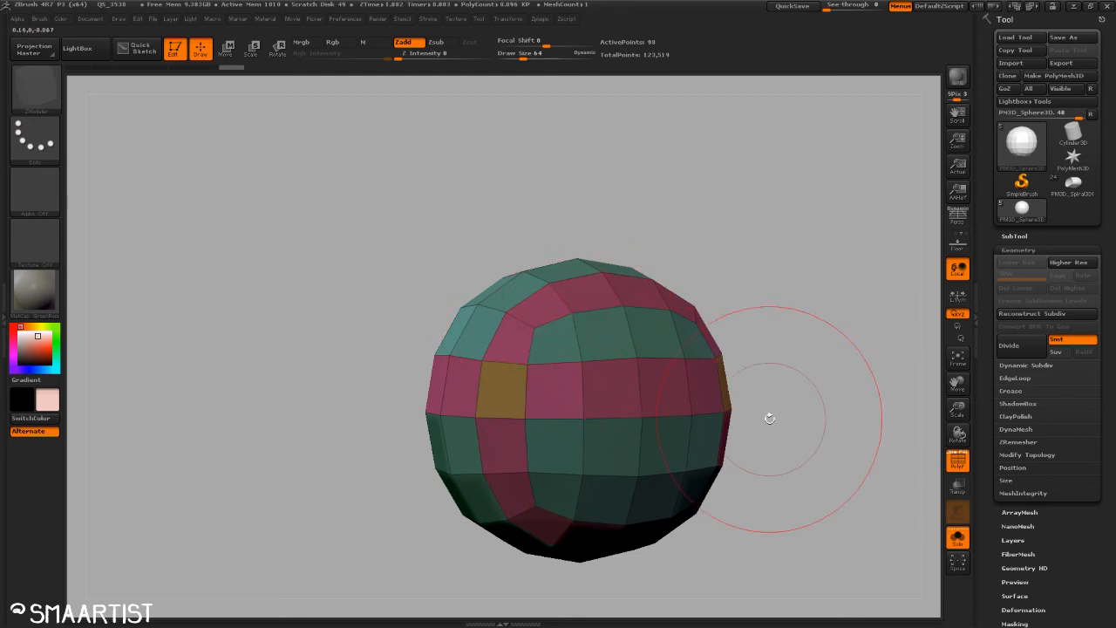
drag(770, 416, 800, 418)
click(590, 359)
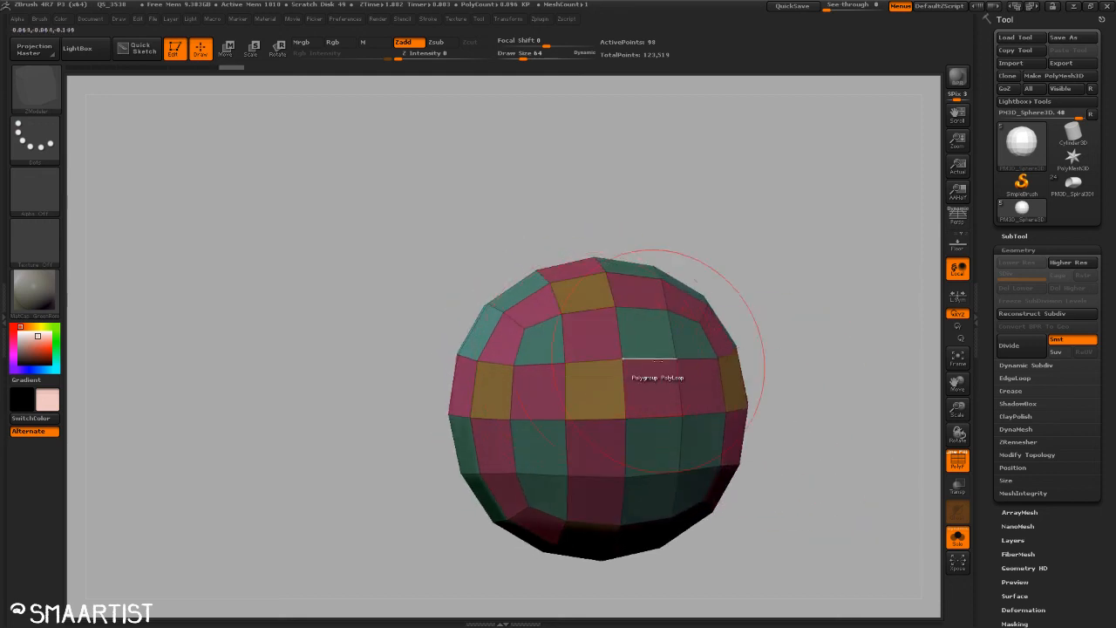
drag(815, 331, 864, 276)
click(593, 483)
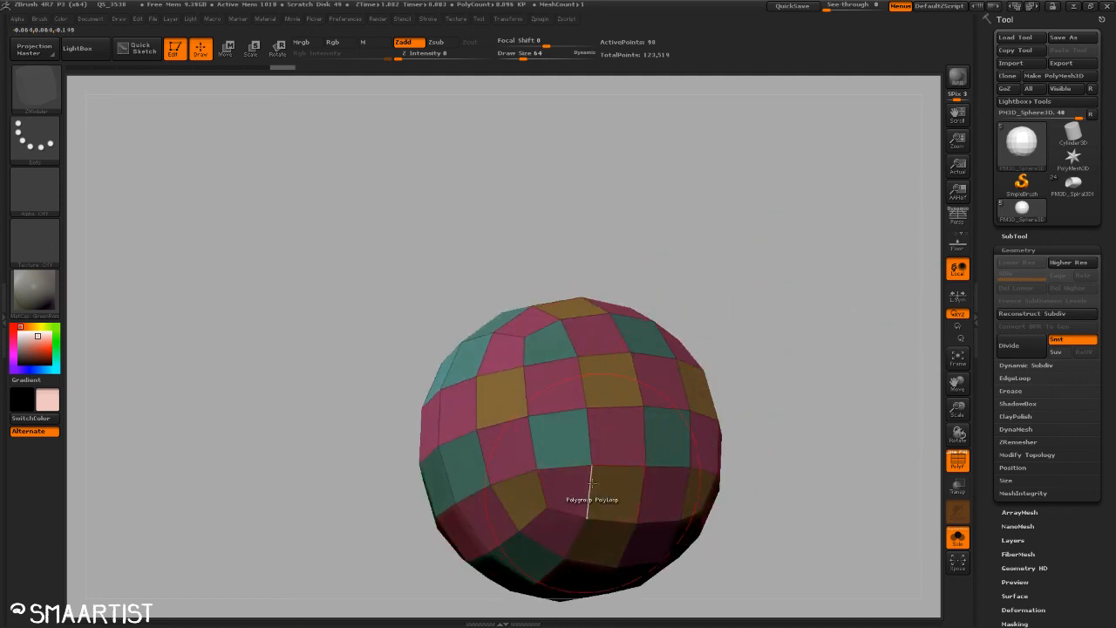
drag(810, 299, 811, 327)
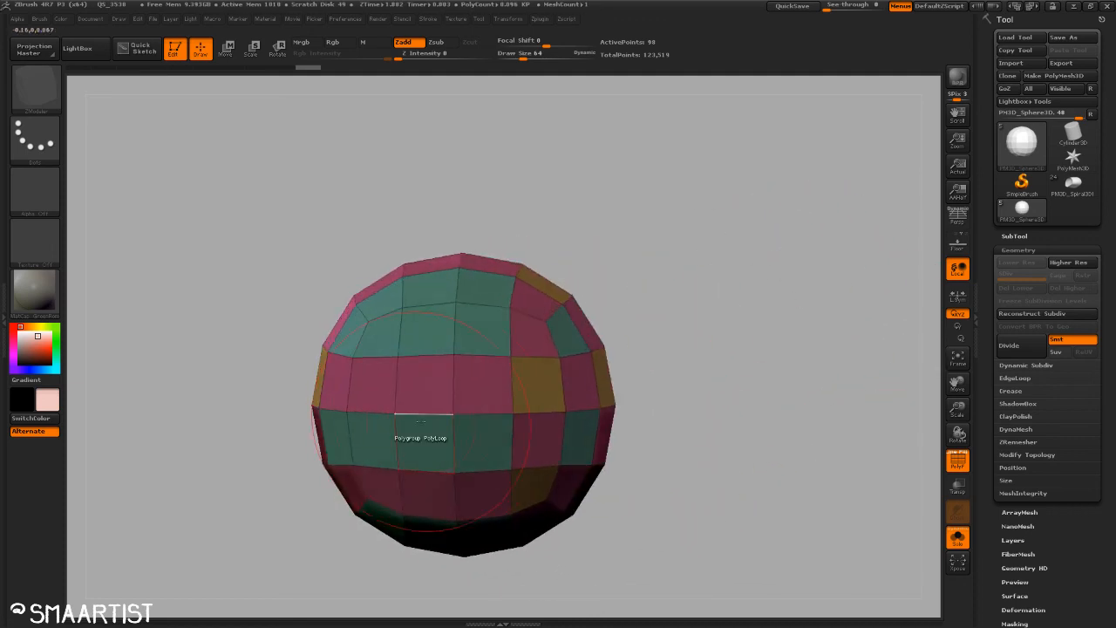
click(423, 417)
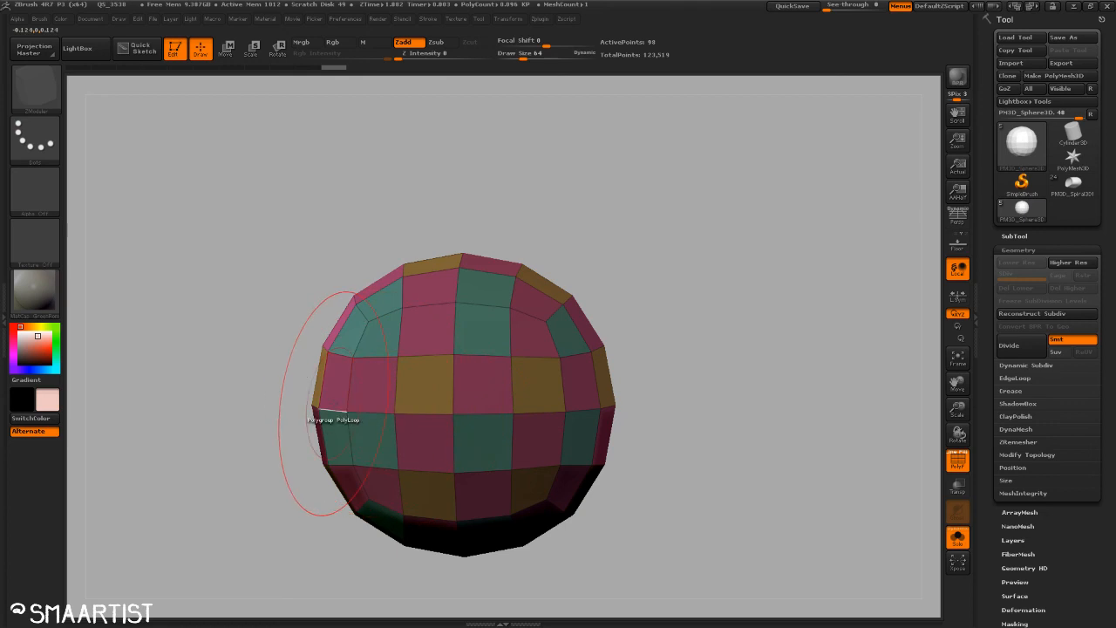
click(334, 410)
drag(693, 311, 736, 323)
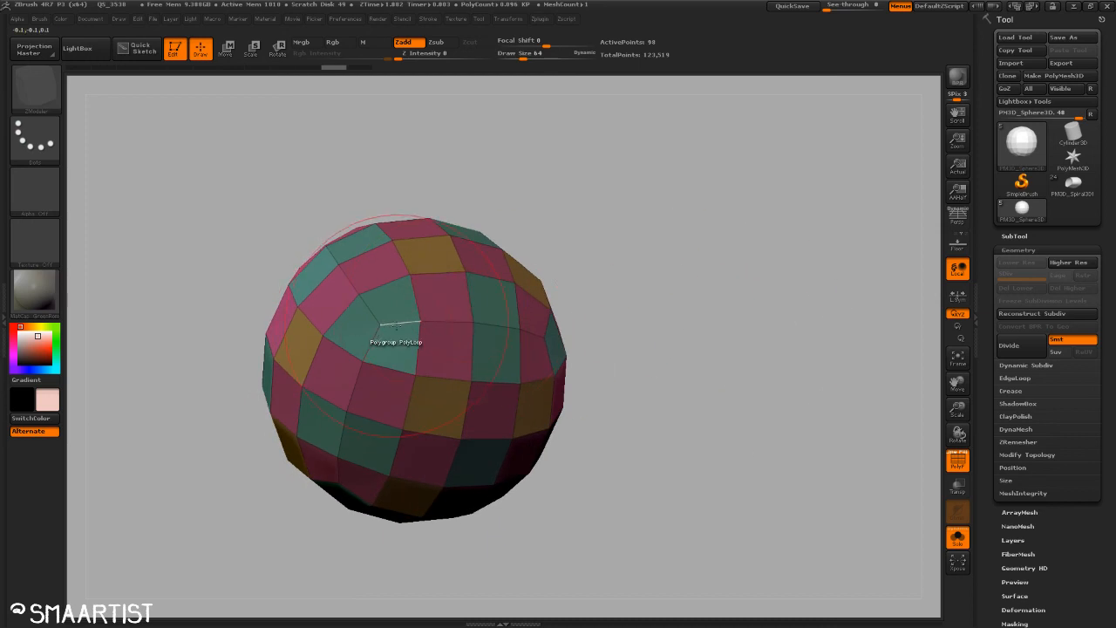
drag(614, 291, 710, 309)
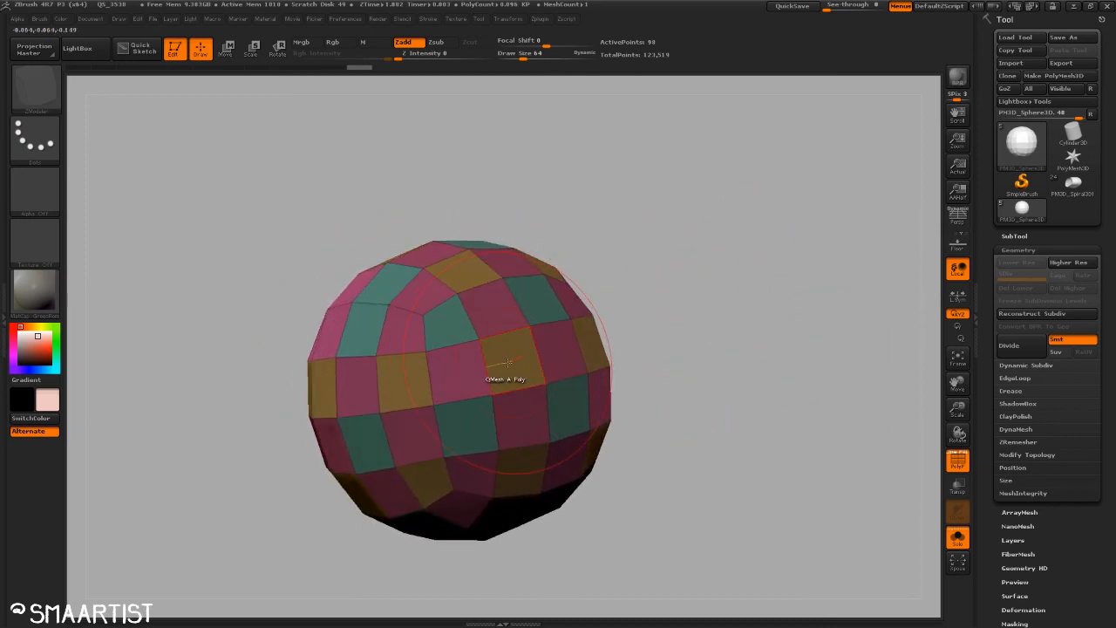
Step: With the WickerWeave_Nano brush, set Insert NanoMesh's target to Polygroup All and insert the weave pieces on the sphere's yellow polygroup
key(b)
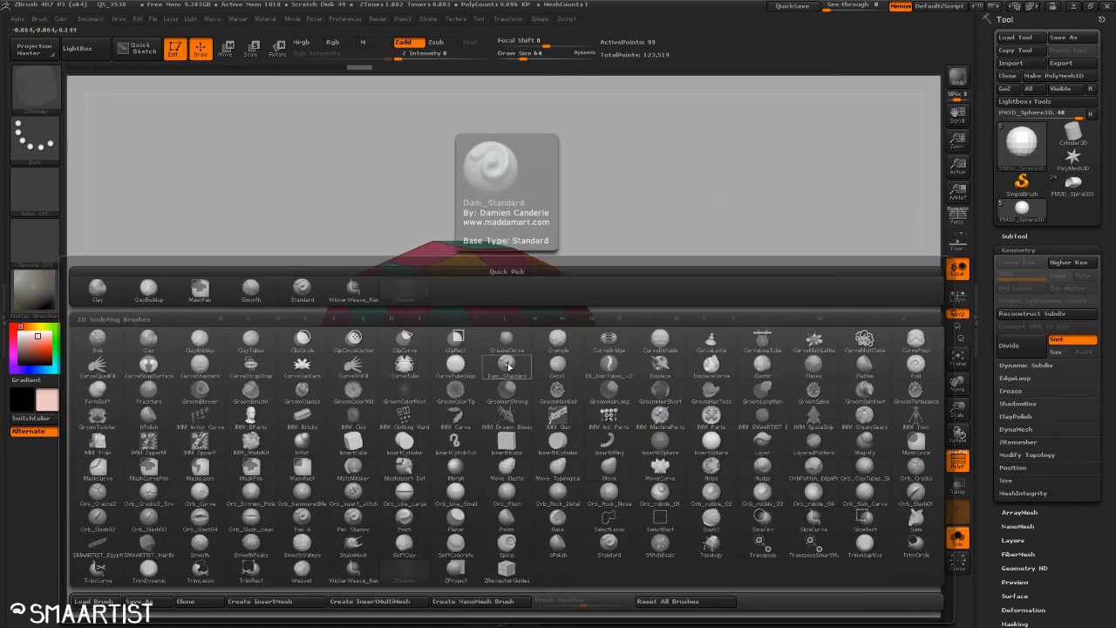
key(w)
click(353, 572)
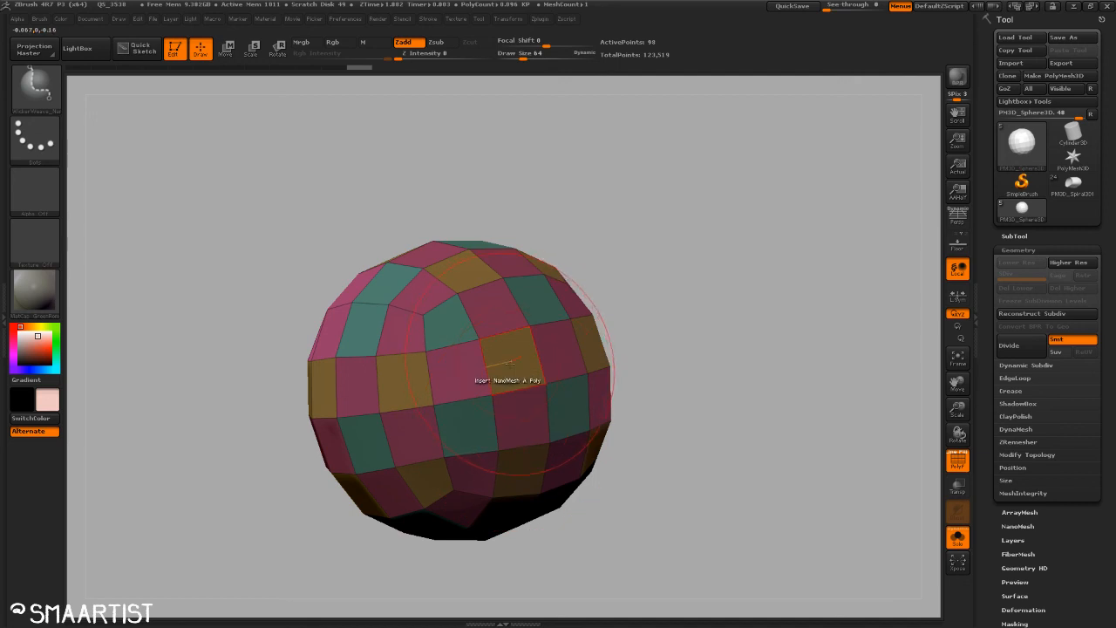
key(space)
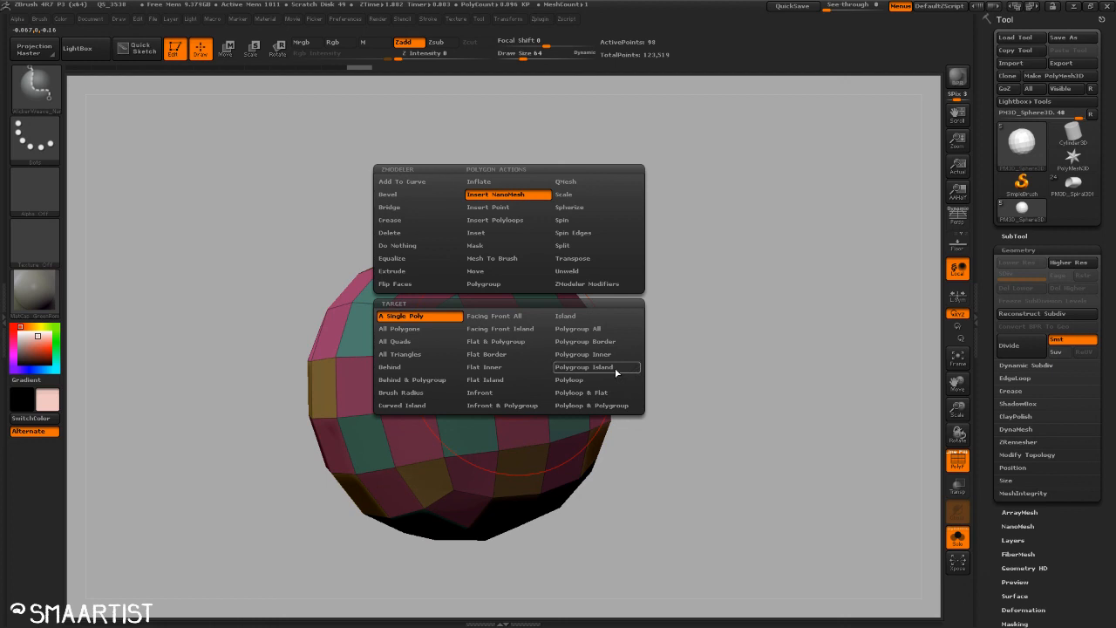
click(614, 333)
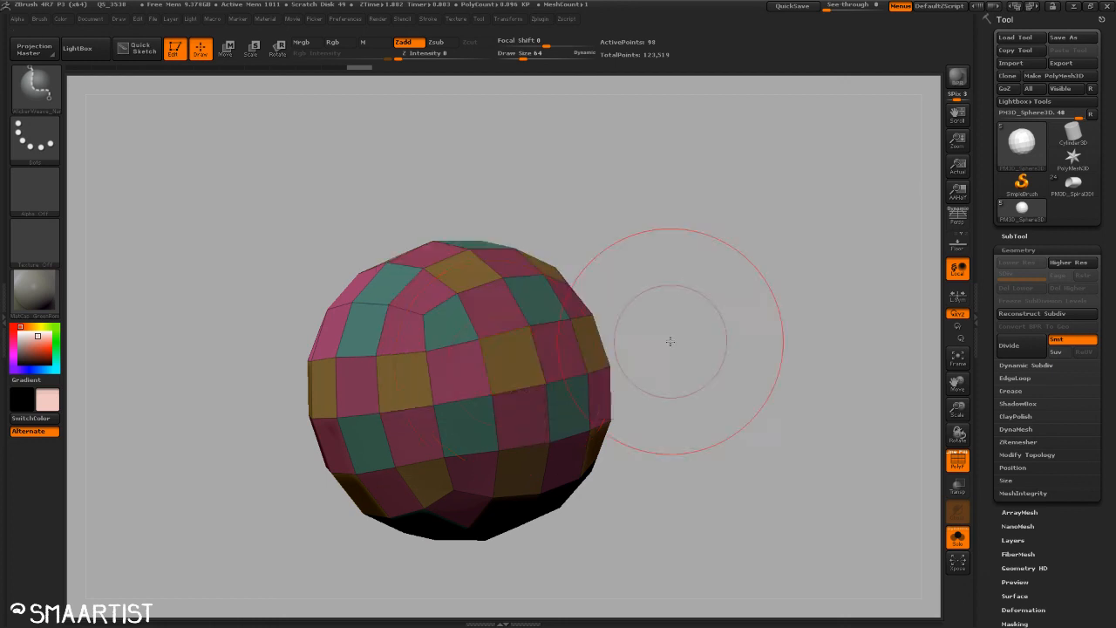
click(509, 349)
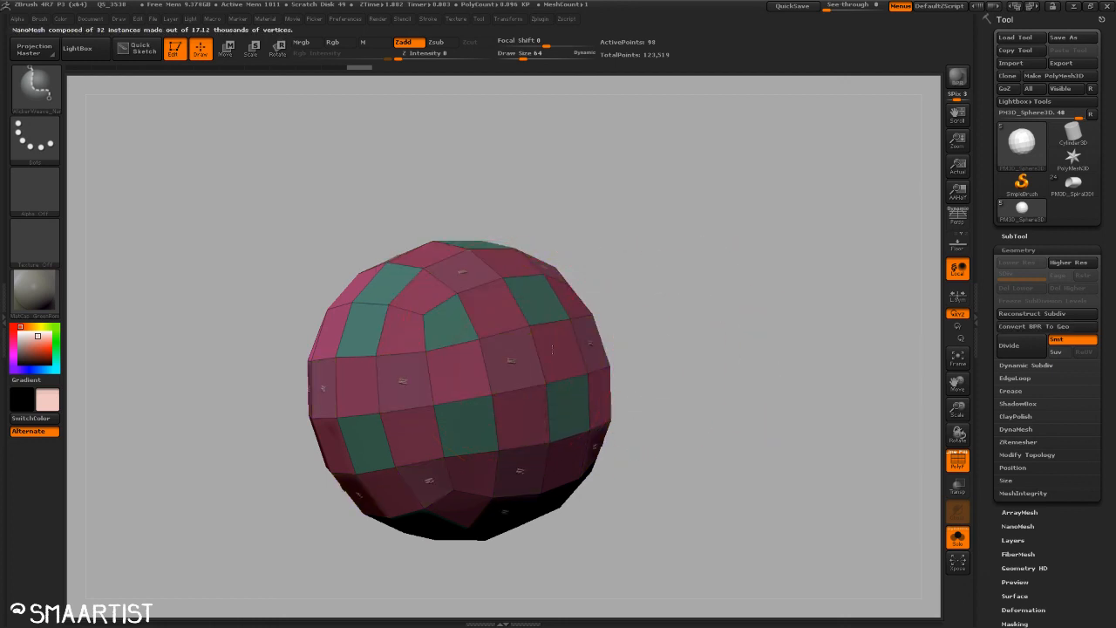
drag(552, 349, 851, 256)
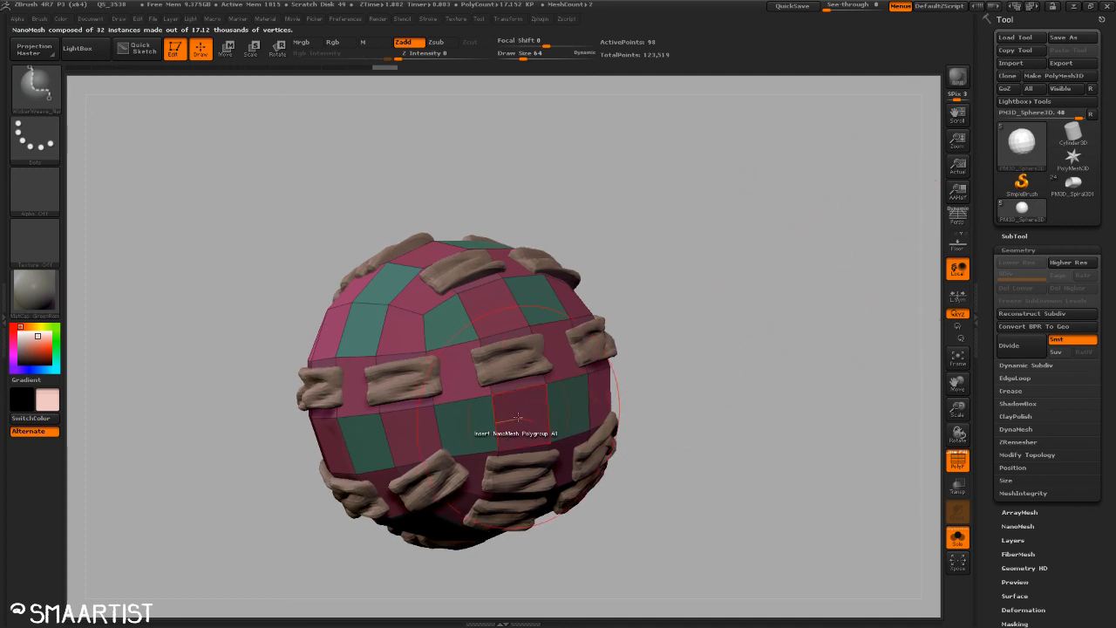
Step: Insert weave mesh 02 from the multi-mesh brush on all faces of the sphere's teal polygroup
key(m)
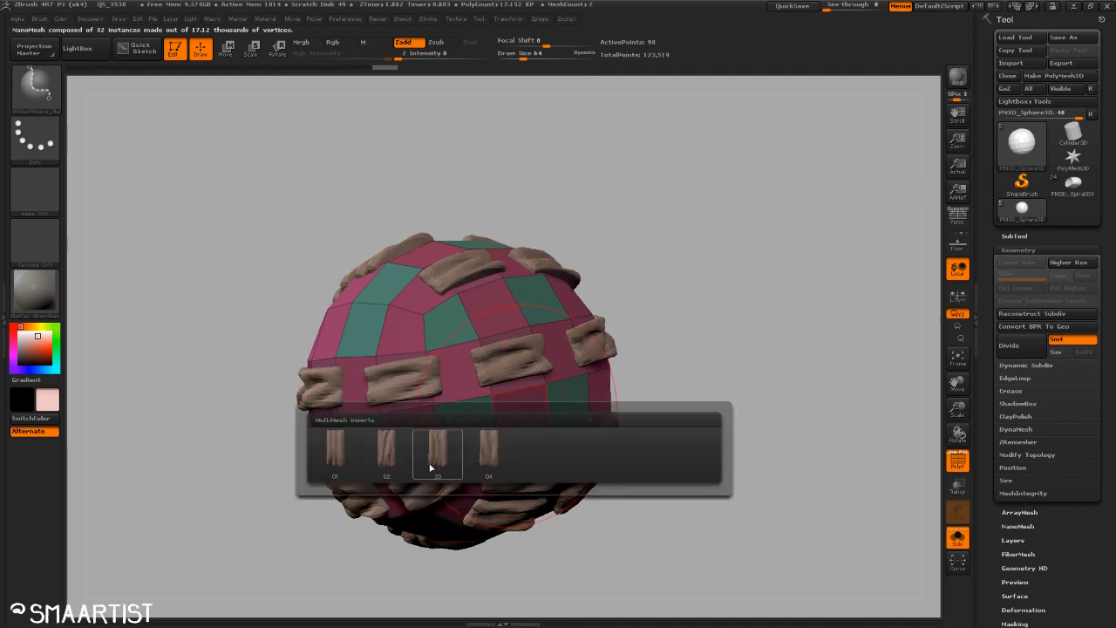
click(379, 457)
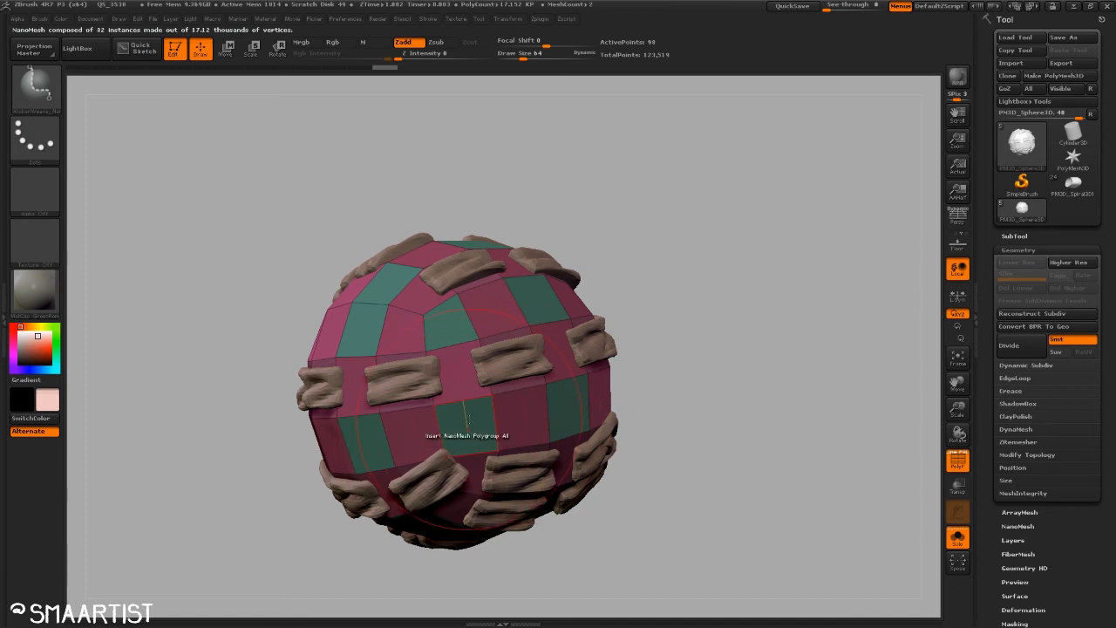
drag(471, 415, 870, 324)
mouse_move(758, 369)
mouse_down()
mouse_move(757, 250)
mouse_move(758, 357)
mouse_up()
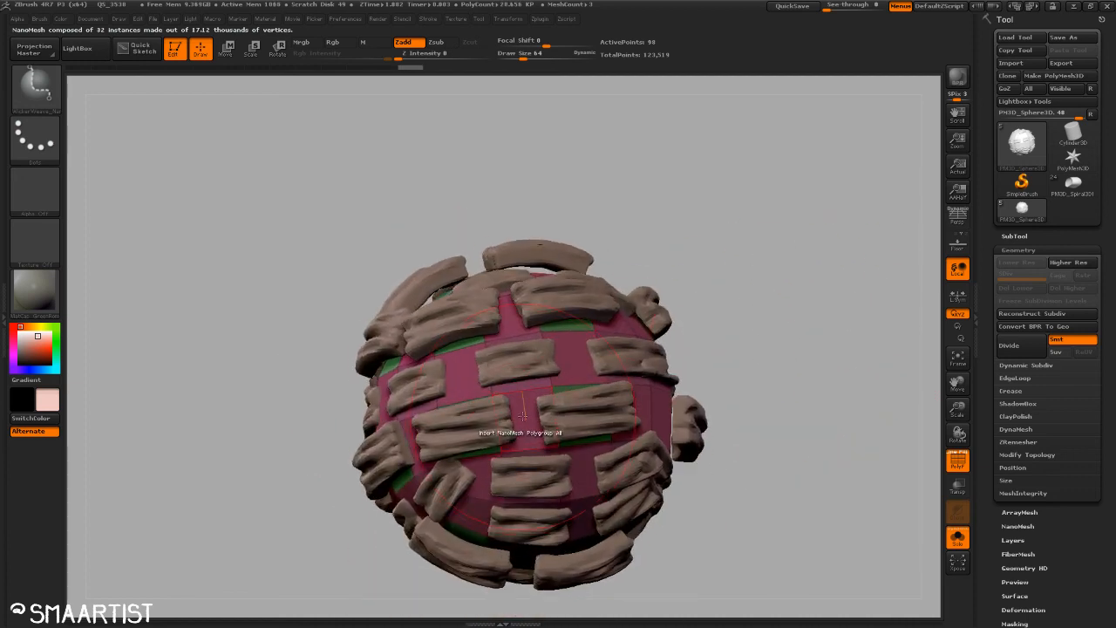
Step: Insert weave mesh 03 on the sphere's magenta polygroup between the horizontal strips
key(m)
click(449, 452)
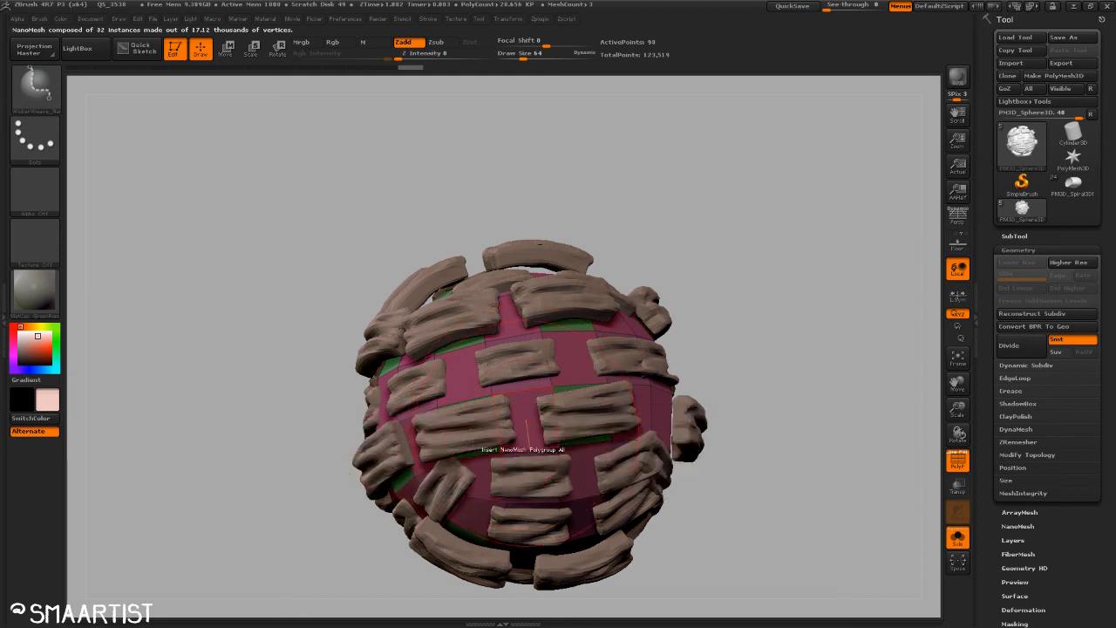
click(524, 412)
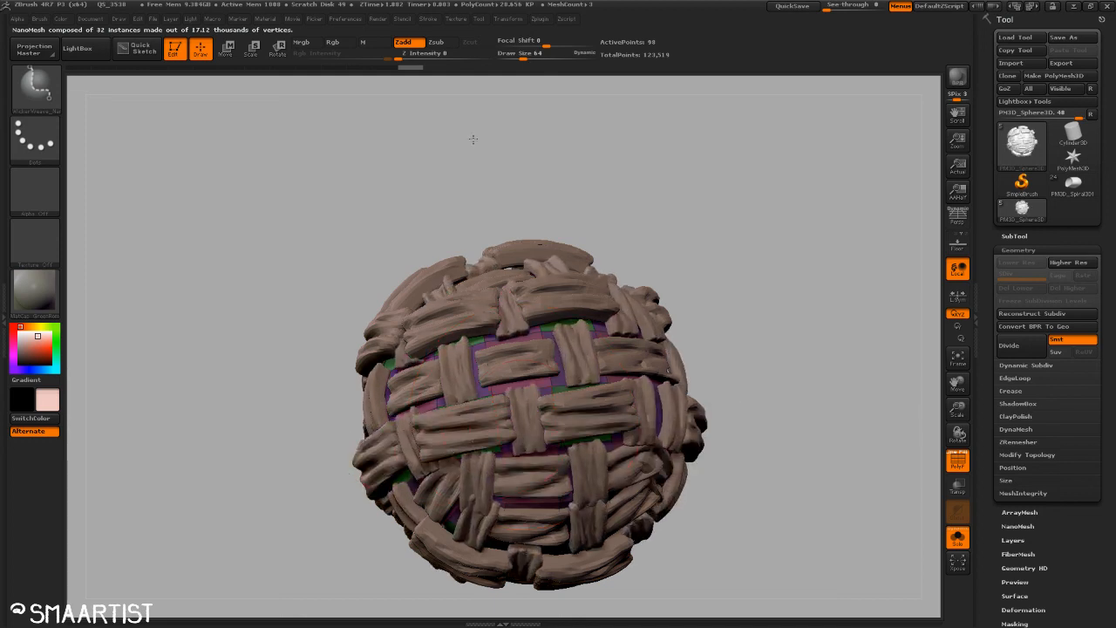
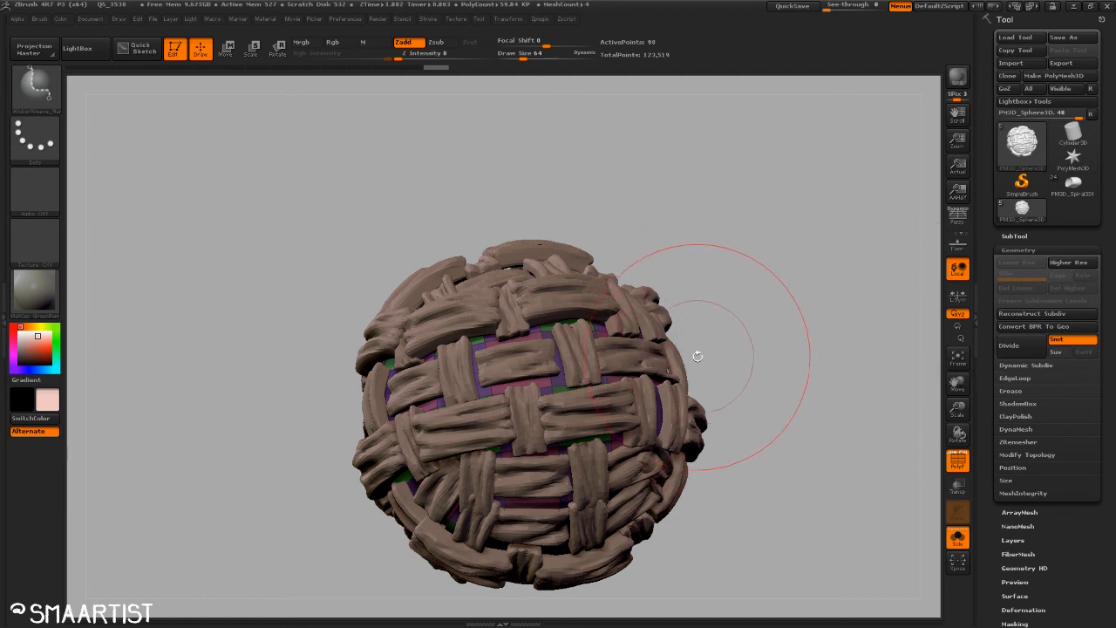
Step: In the NanoMesh settings for index 1, set the width ratio to 0.97256, length to 0.78979 and height to about 0.583
mouse_move(698, 349)
mouse_down()
mouse_move(755, 346)
mouse_move(757, 410)
mouse_move(779, 306)
mouse_up()
click(1018, 526)
mouse_move(692, 305)
mouse_down()
mouse_move(773, 359)
mouse_move(781, 379)
mouse_up()
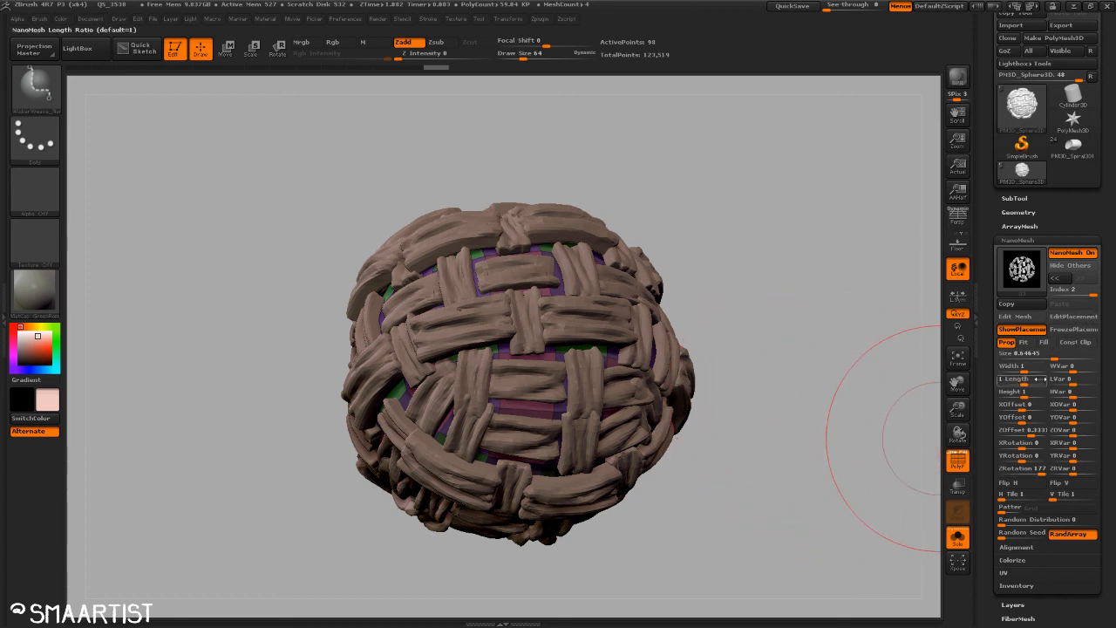
drag(1024, 397, 1025, 394)
drag(758, 393, 902, 357)
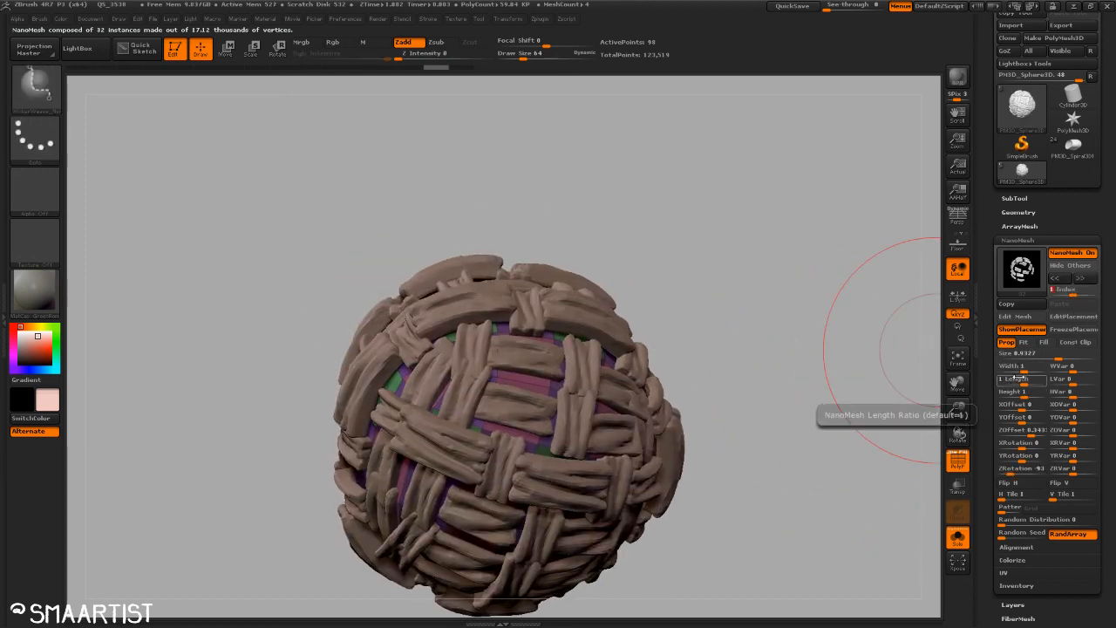
drag(1017, 392, 1045, 370)
drag(770, 322, 760, 375)
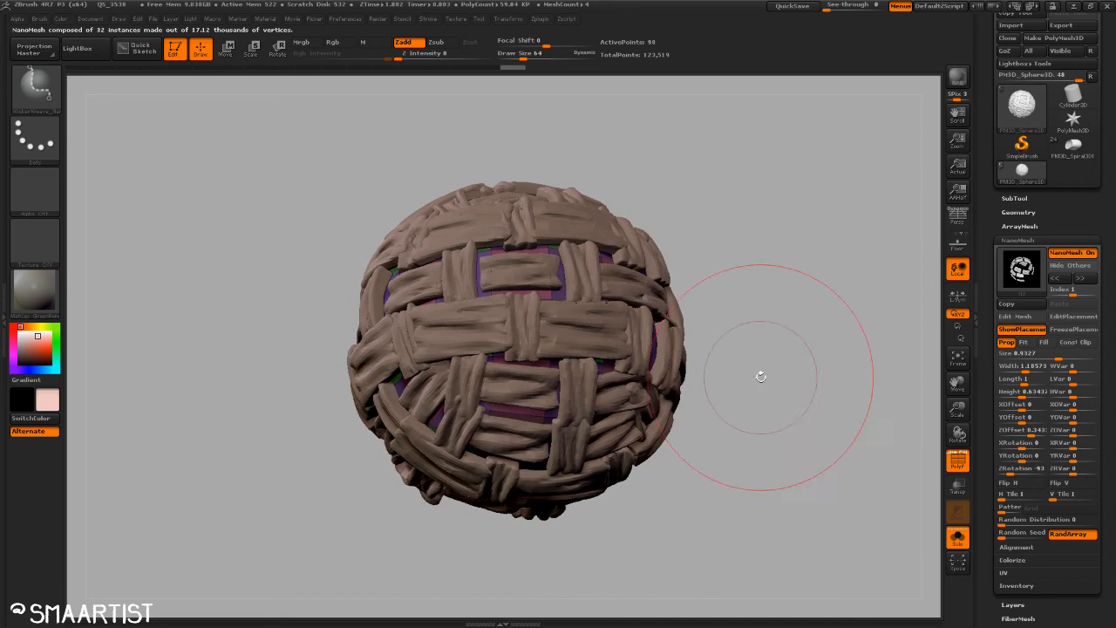
drag(1031, 367, 1024, 381)
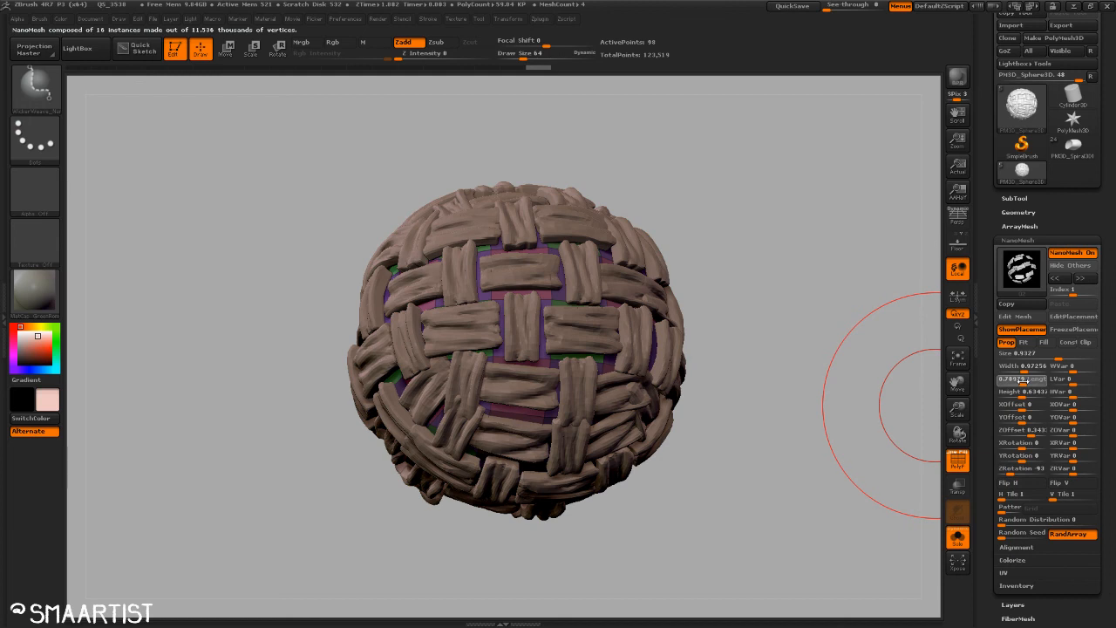
click(1026, 382)
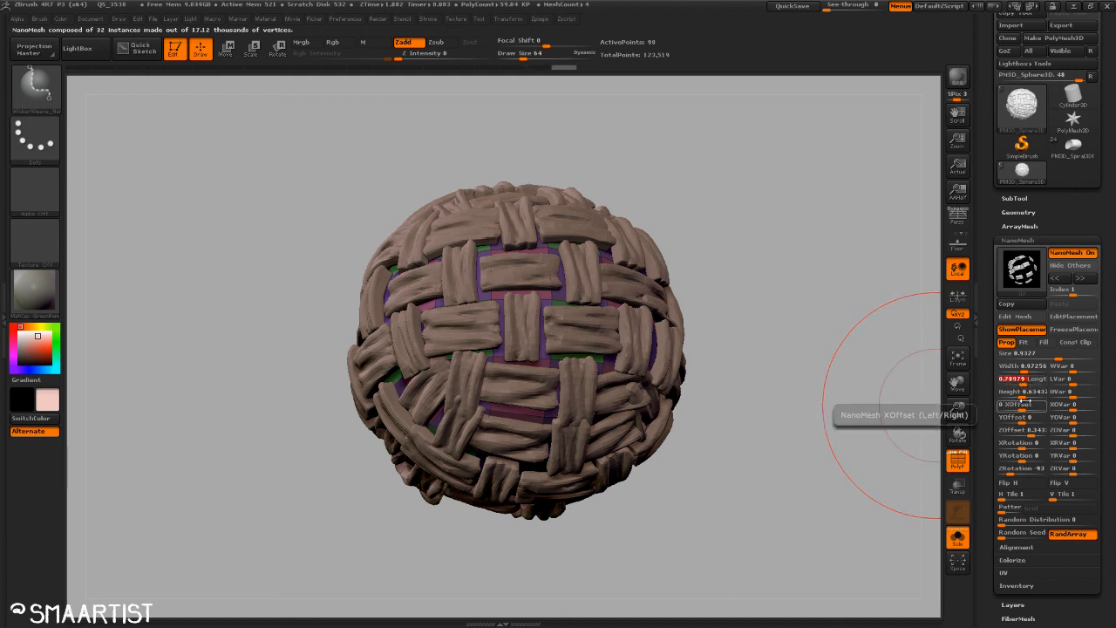
drag(1025, 394, 1021, 392)
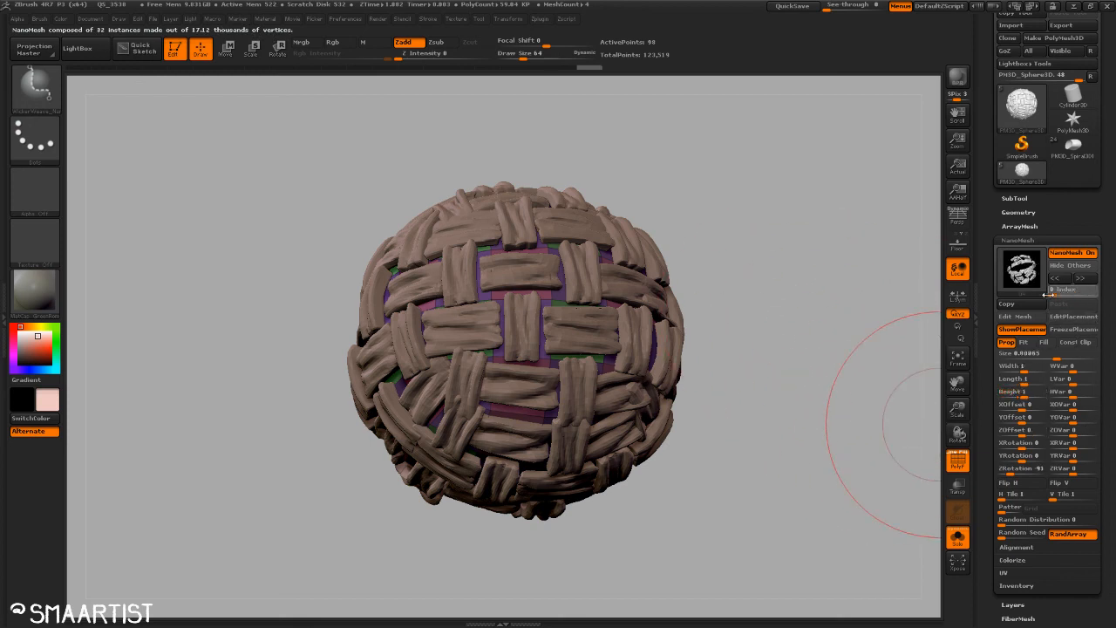
Step: Set the NanoMesh size of the index 0 weave strips to 0.8722
click(1058, 358)
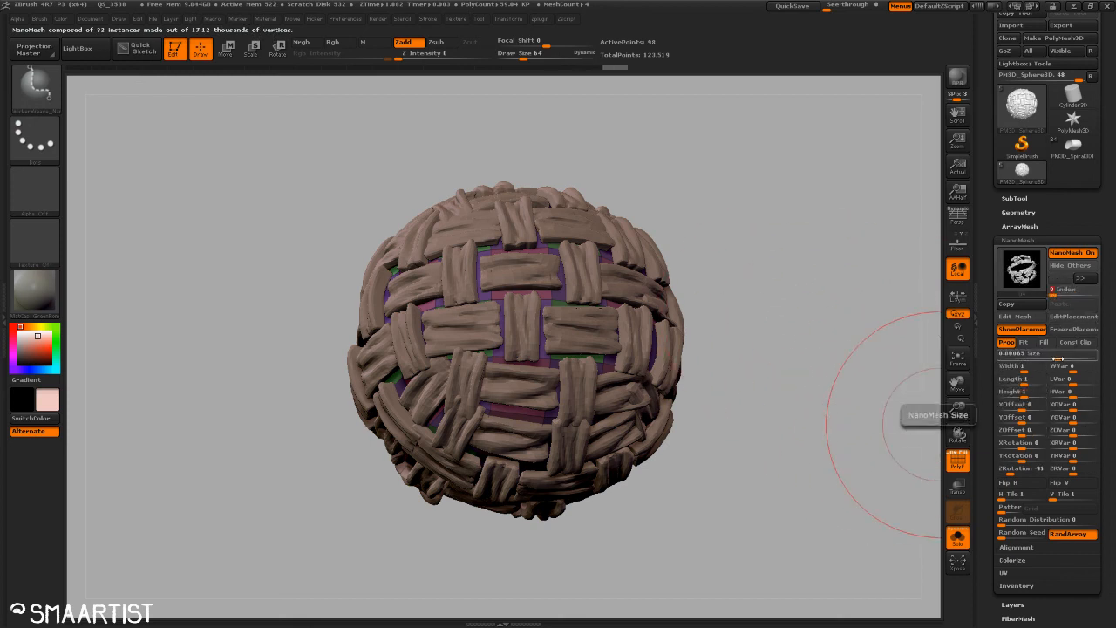
drag(1058, 357, 1058, 356)
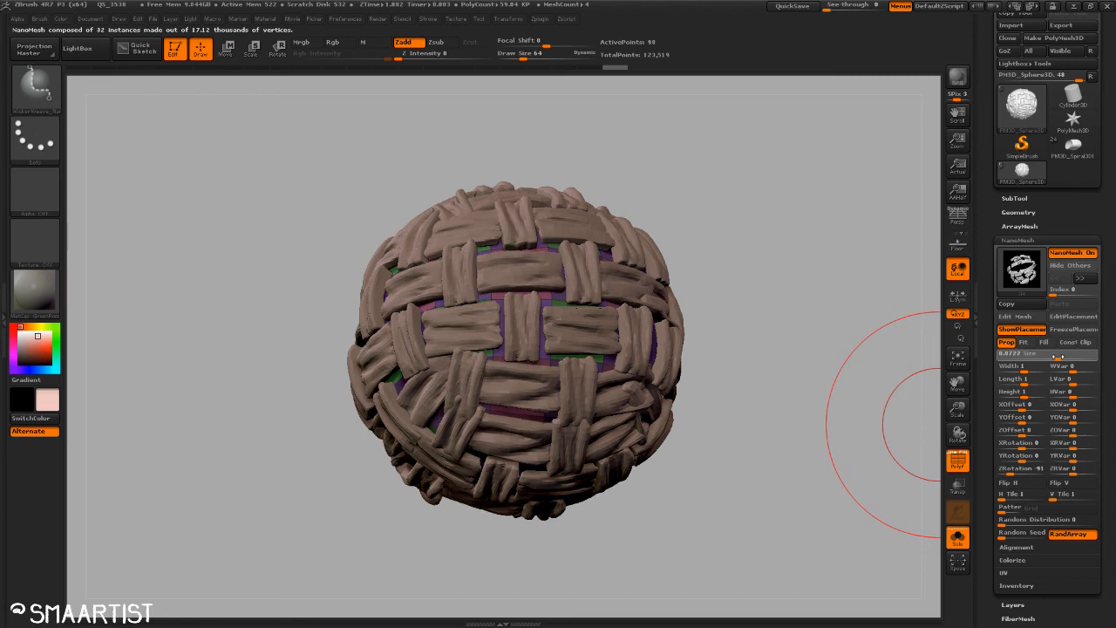
click(1058, 293)
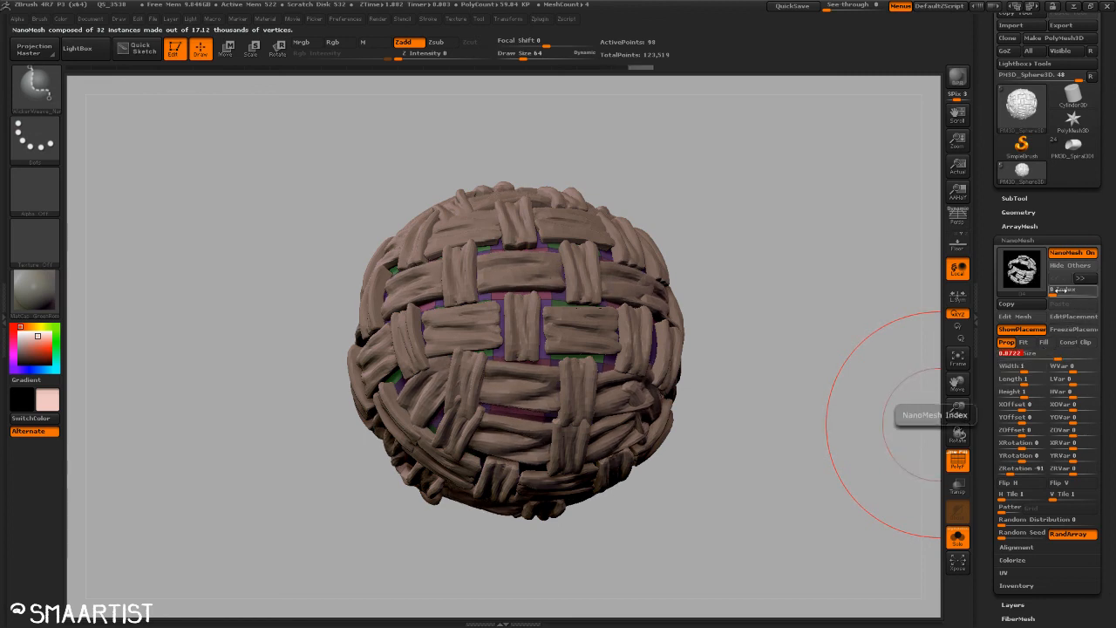
Step: Set the NanoMesh size of index 1 to 1.01567 and the width ratio of index 0 to 1.07515
drag(1067, 292, 1068, 317)
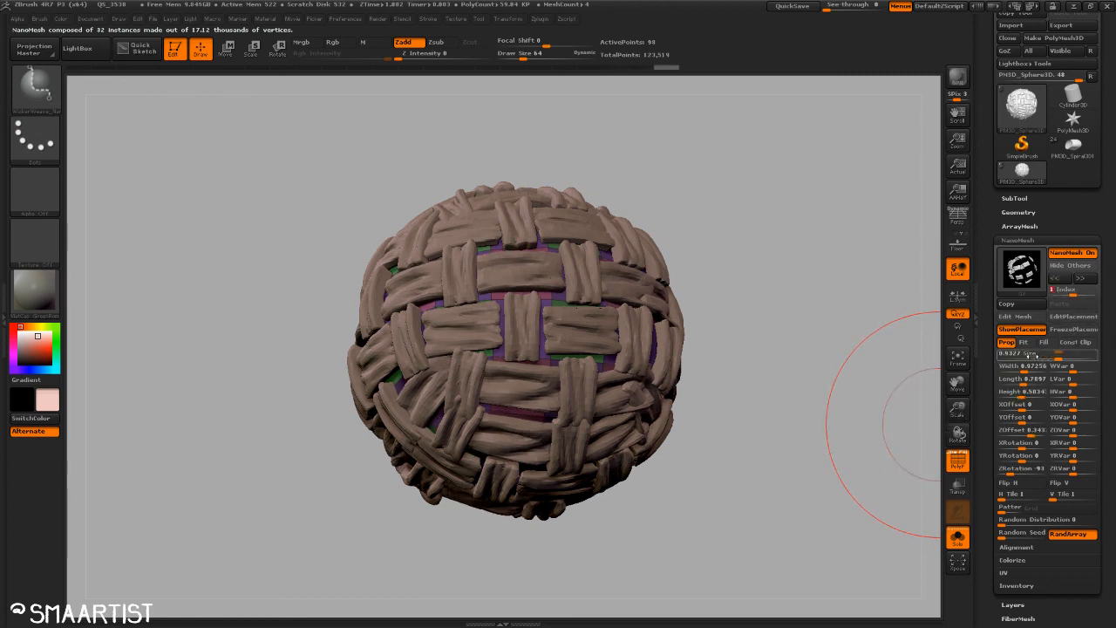
drag(1057, 358, 1059, 358)
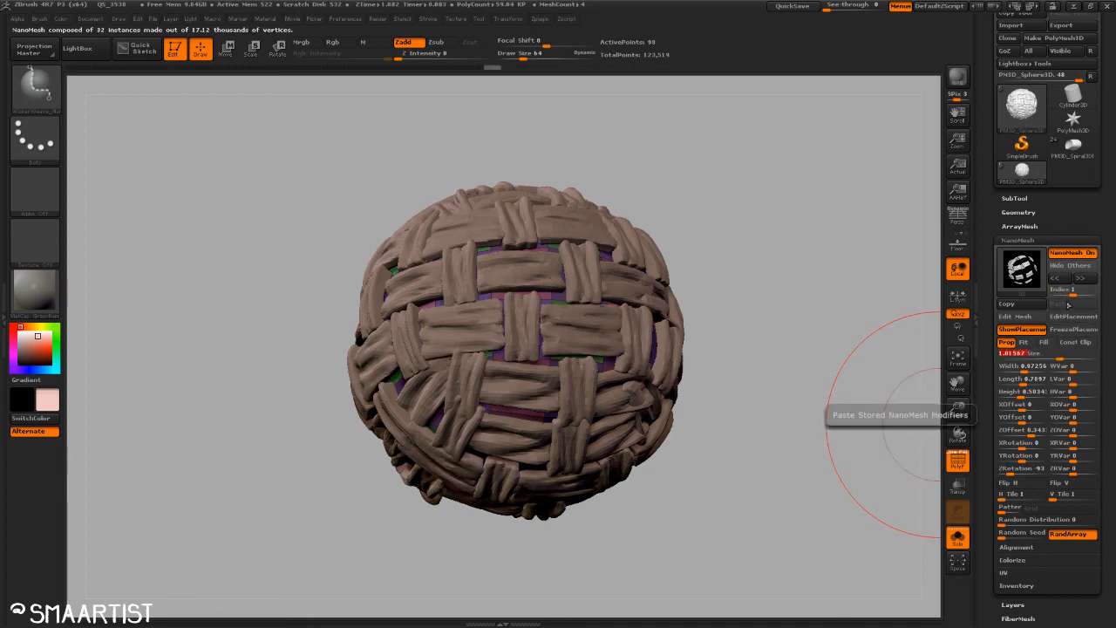
drag(1072, 294, 1041, 294)
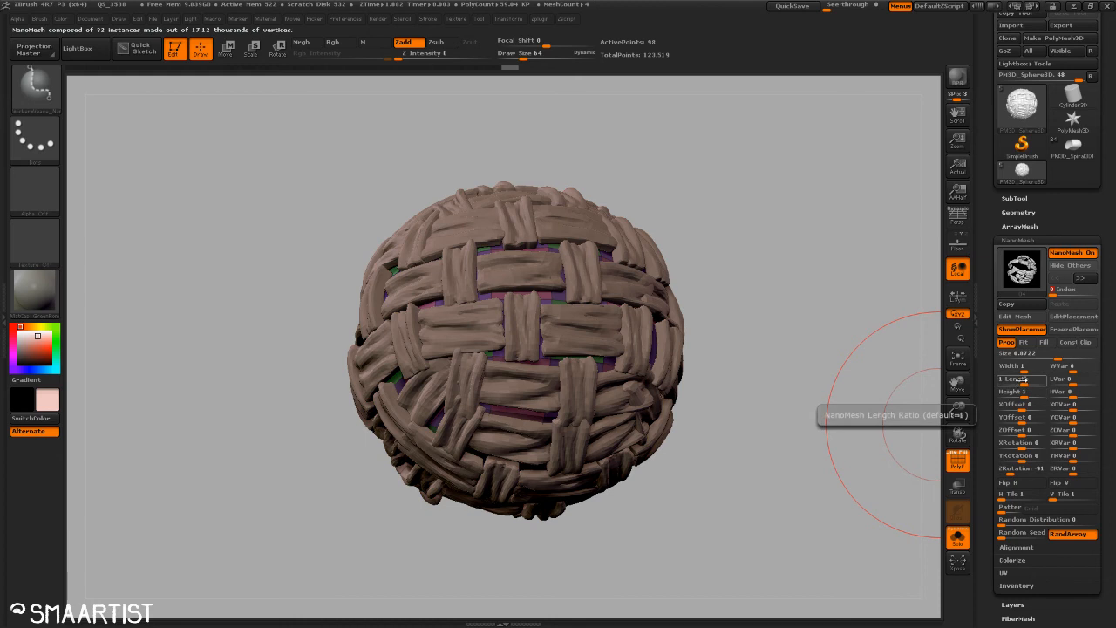
drag(1022, 370, 1027, 370)
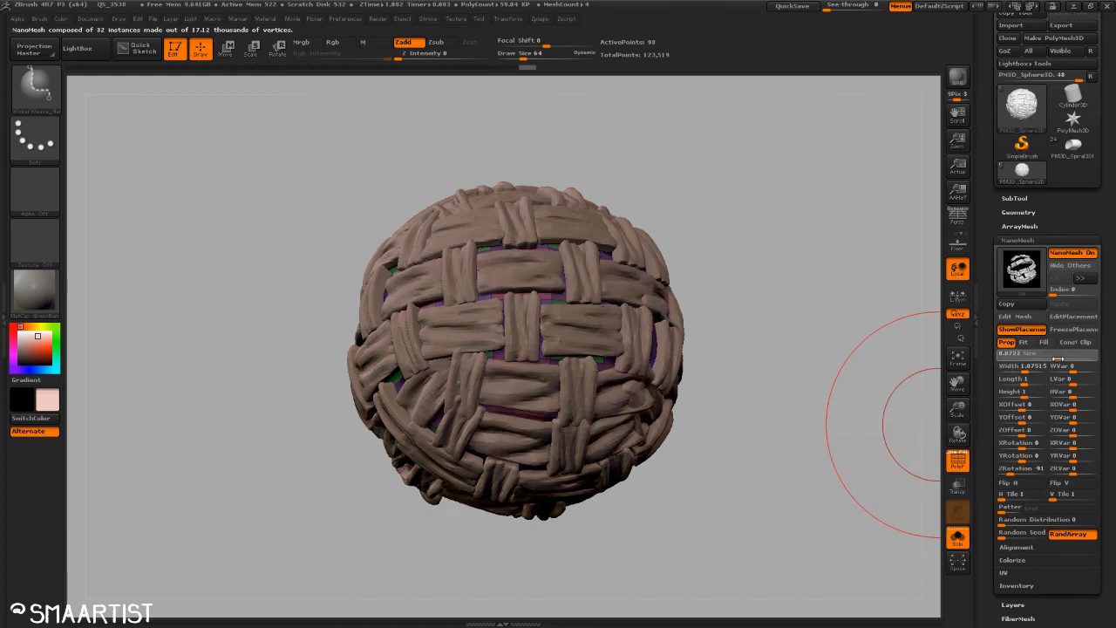
Step: Set the NanoMesh size of index 2 to 0.78593 and its height to about 0.634, and hide the sphere's PolyFrame display
drag(1056, 294, 1090, 294)
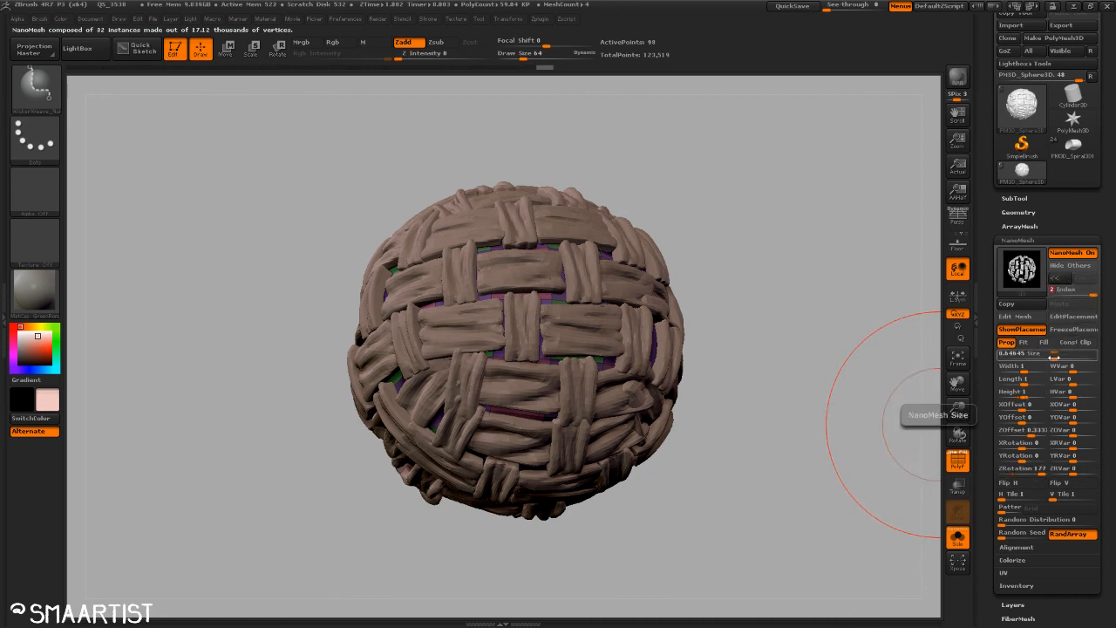
drag(1047, 358, 1057, 357)
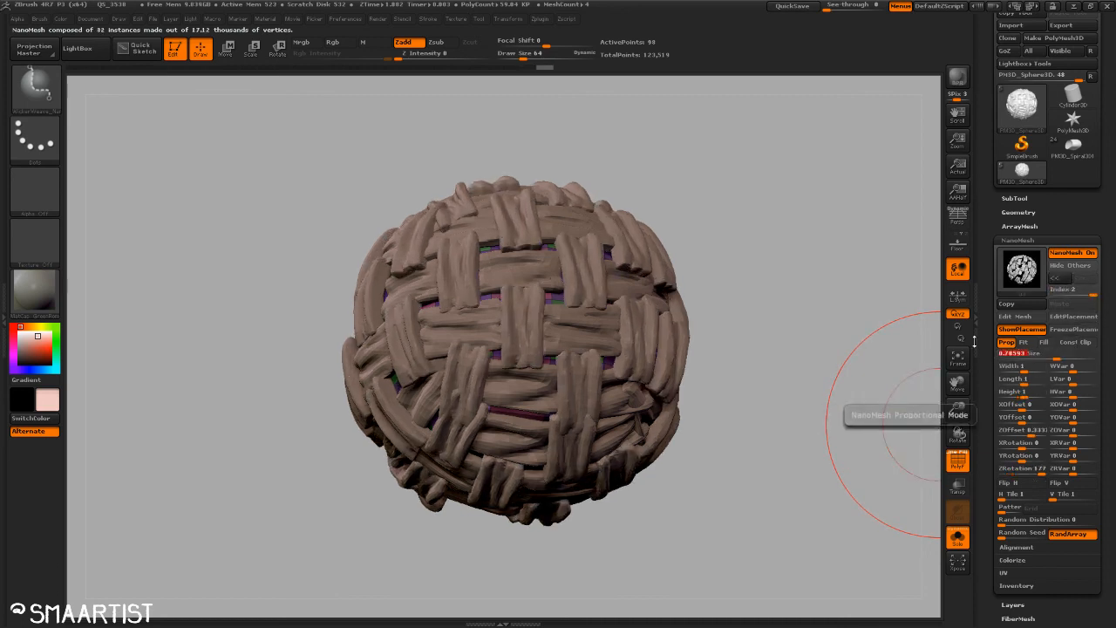
mouse_move(847, 410)
mouse_down()
mouse_move(826, 346)
mouse_move(855, 361)
mouse_move(802, 270)
mouse_move(820, 304)
mouse_move(815, 340)
mouse_move(851, 345)
mouse_up()
drag(1035, 393, 1022, 395)
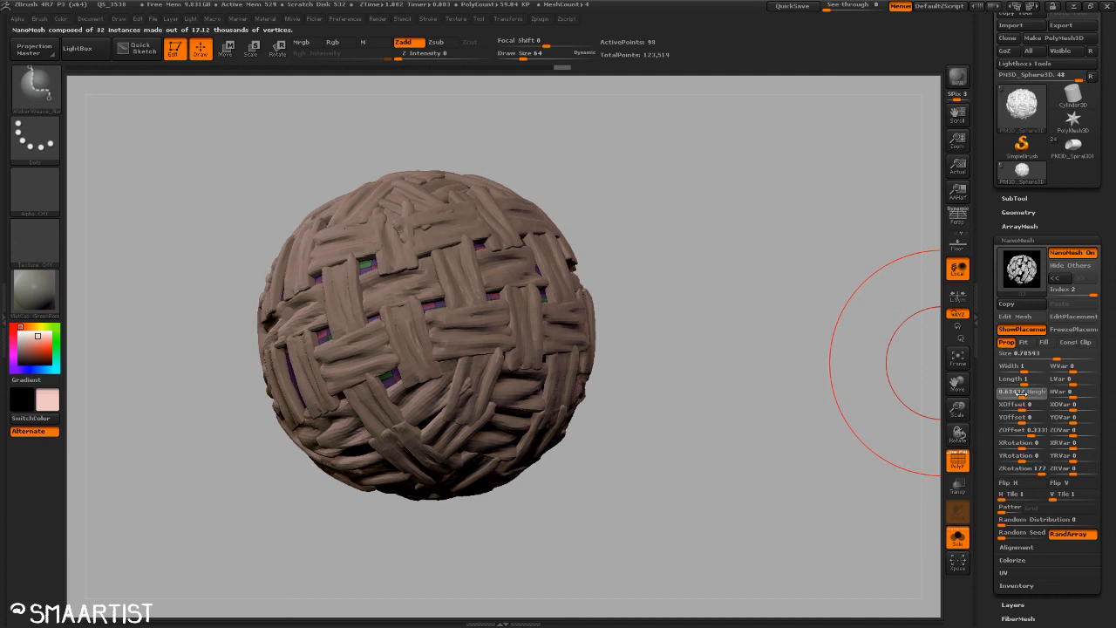
mouse_move(750, 471)
mouse_down()
mouse_move(724, 476)
mouse_move(798, 491)
mouse_move(812, 466)
mouse_move(759, 460)
mouse_up()
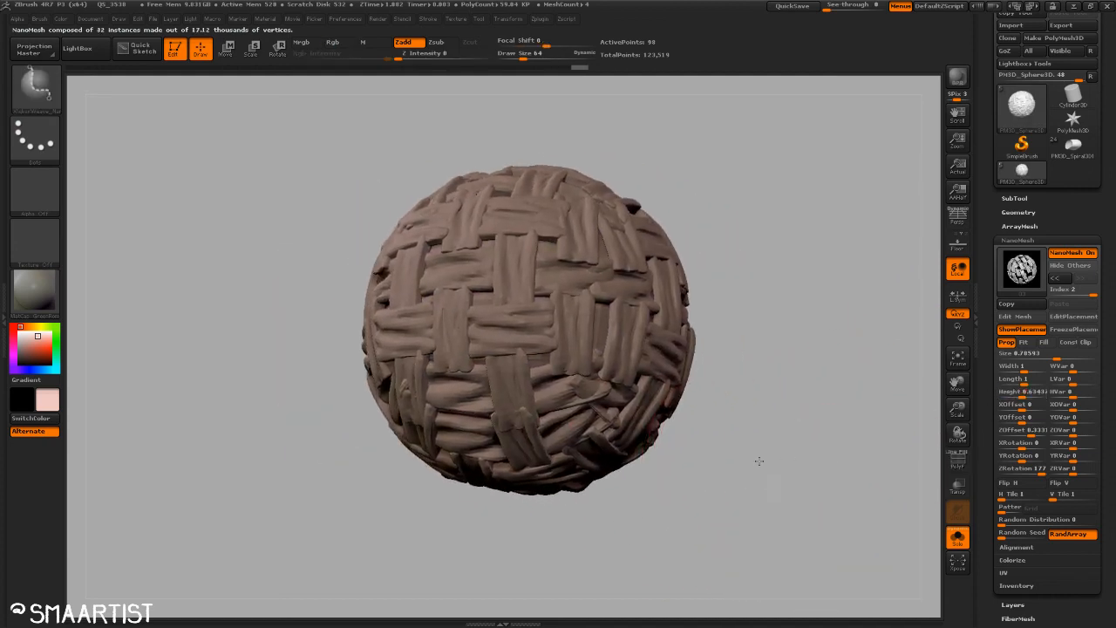
alt+right_drag(758, 462, 708, 477)
mouse_move(723, 396)
ctrl+right_down()
mouse_move(726, 414)
mouse_move(700, 396)
mouse_move(701, 366)
mouse_move(790, 404)
ctrl+right_up()
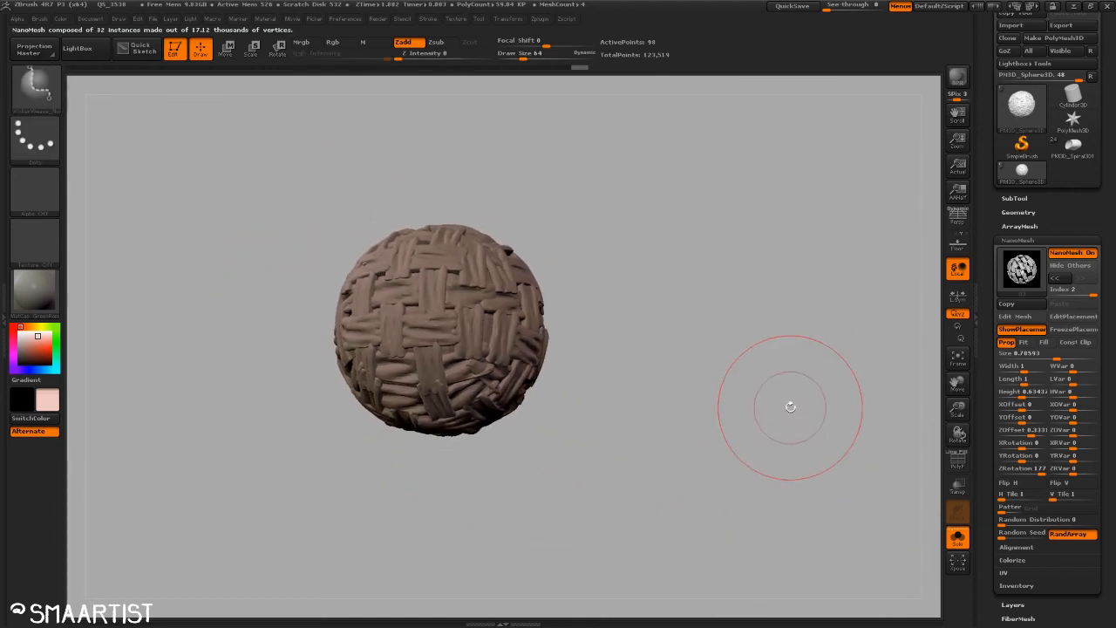
Step: Make weave strip subtool 04 the active subtool and inspect its shape
click(1016, 198)
click(1025, 296)
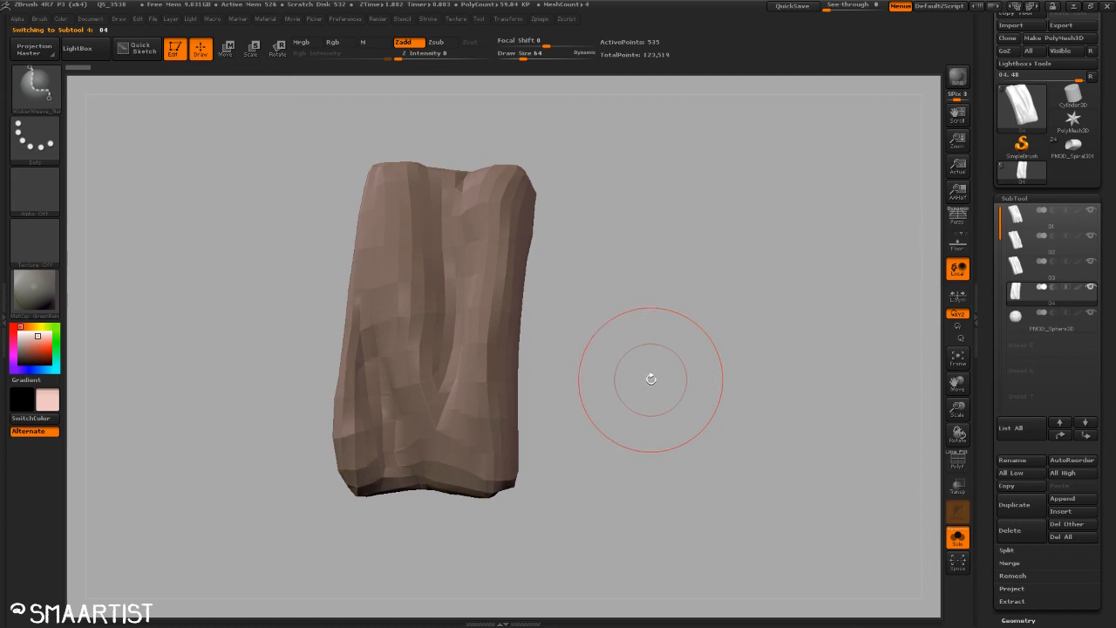
drag(650, 376, 705, 406)
mouse_move(678, 389)
mouse_down()
mouse_move(633, 381)
mouse_move(650, 384)
mouse_up()
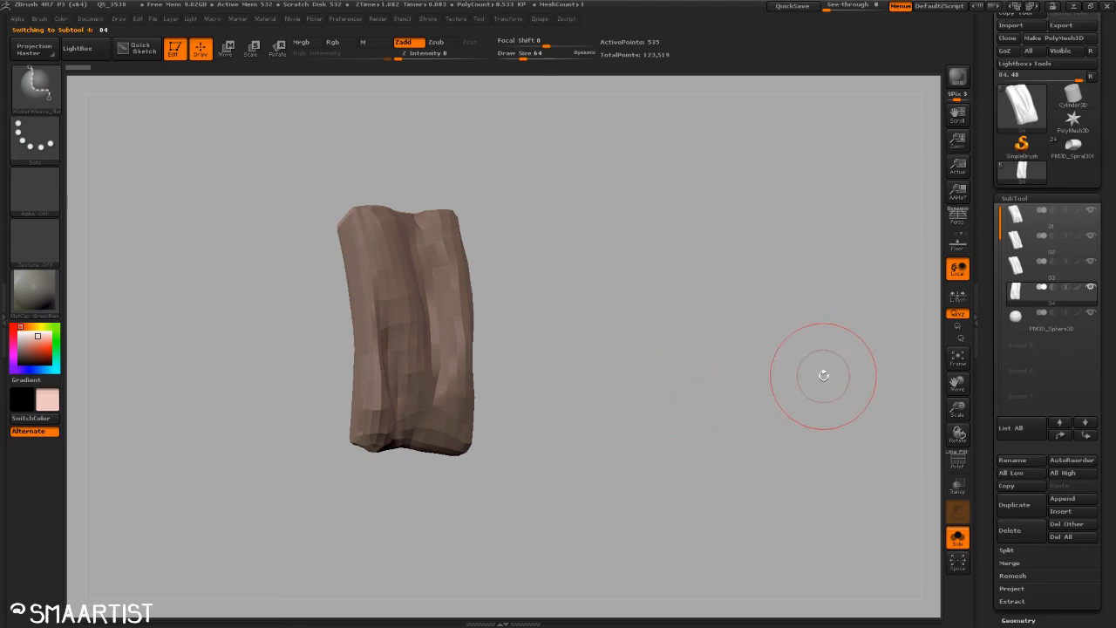
alt+drag(586, 424, 815, 520)
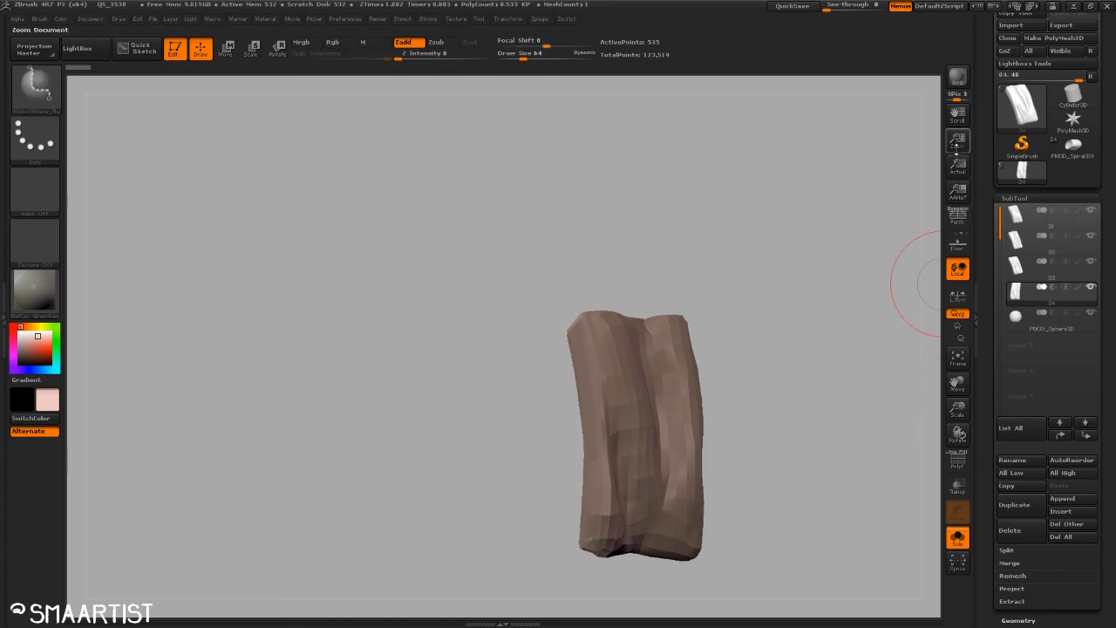
Step: Turn off the document's Pro constraint and resize the document to a width of 512 and a height of 512
drag(961, 138, 941, 113)
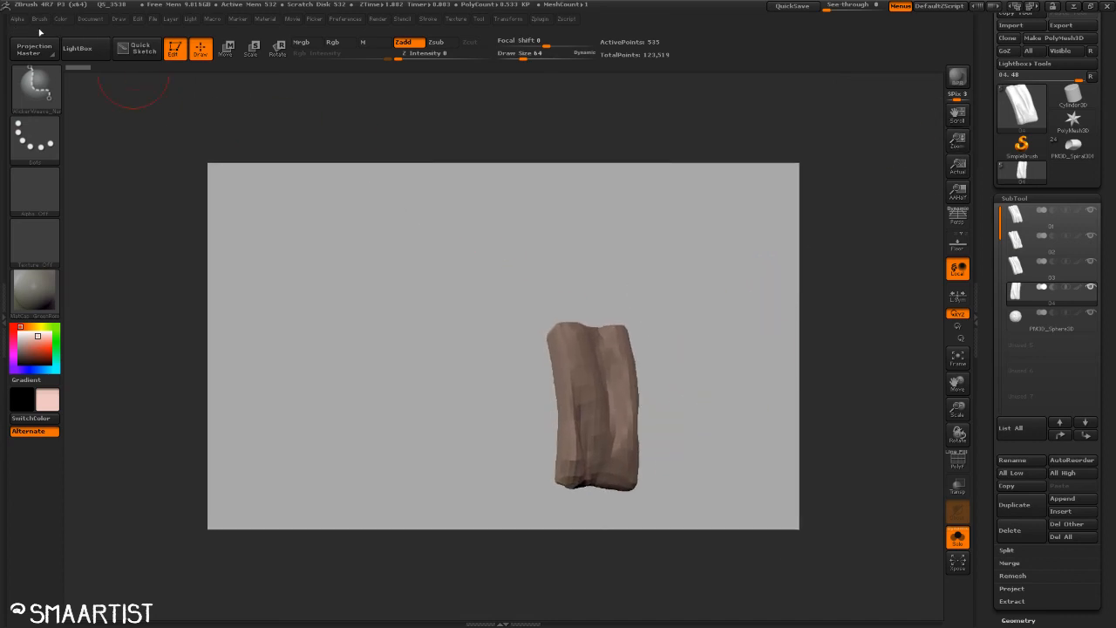
click(90, 19)
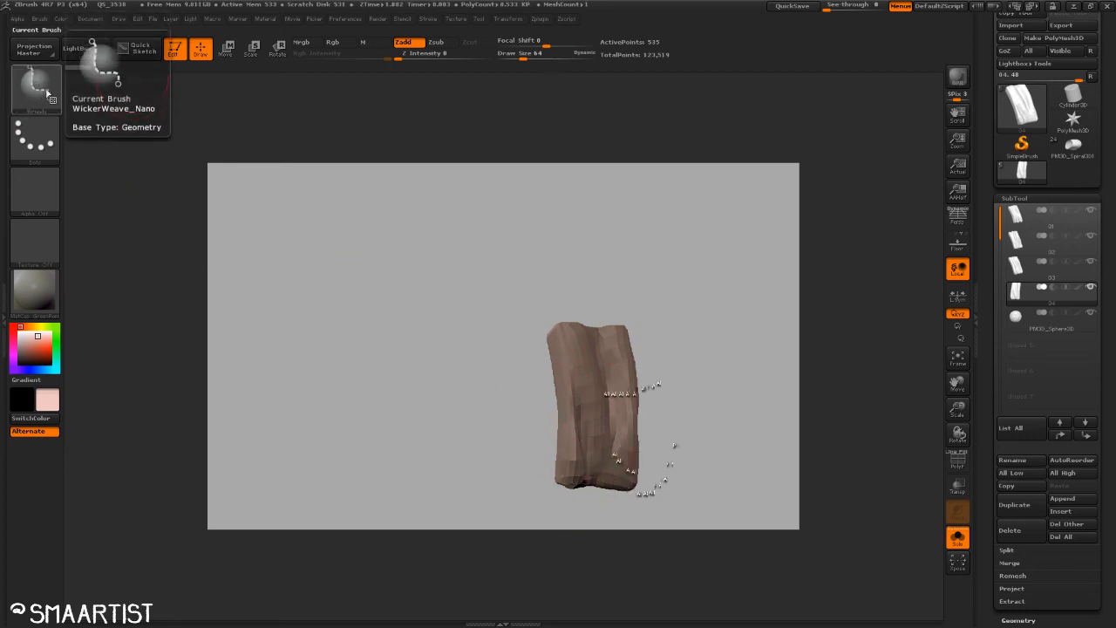
click(63, 20)
mouse_move(89, 18)
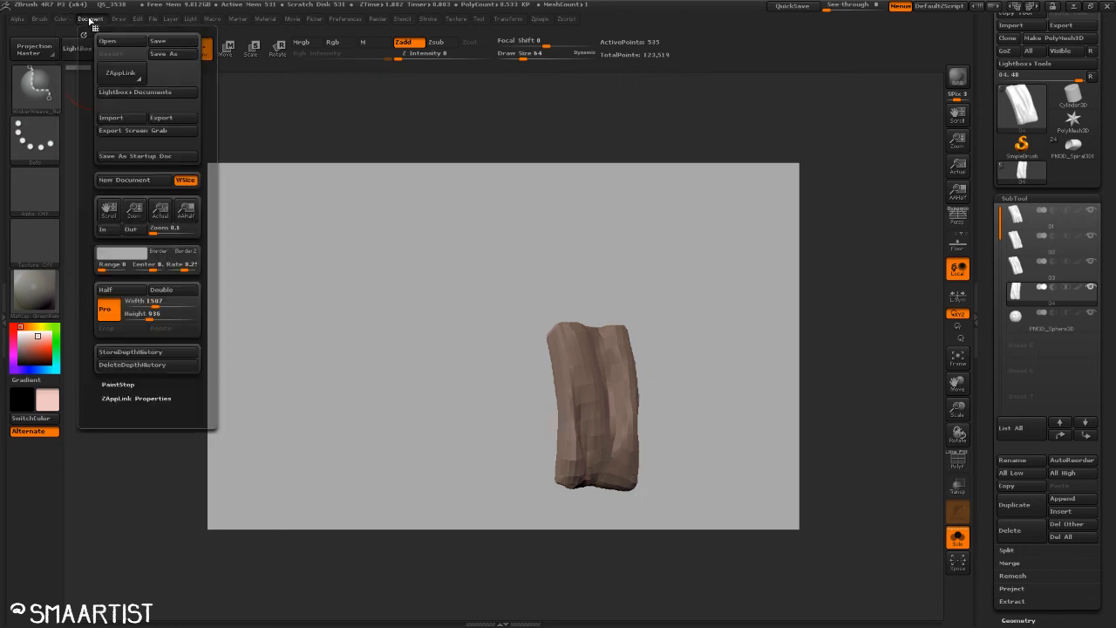
click(112, 310)
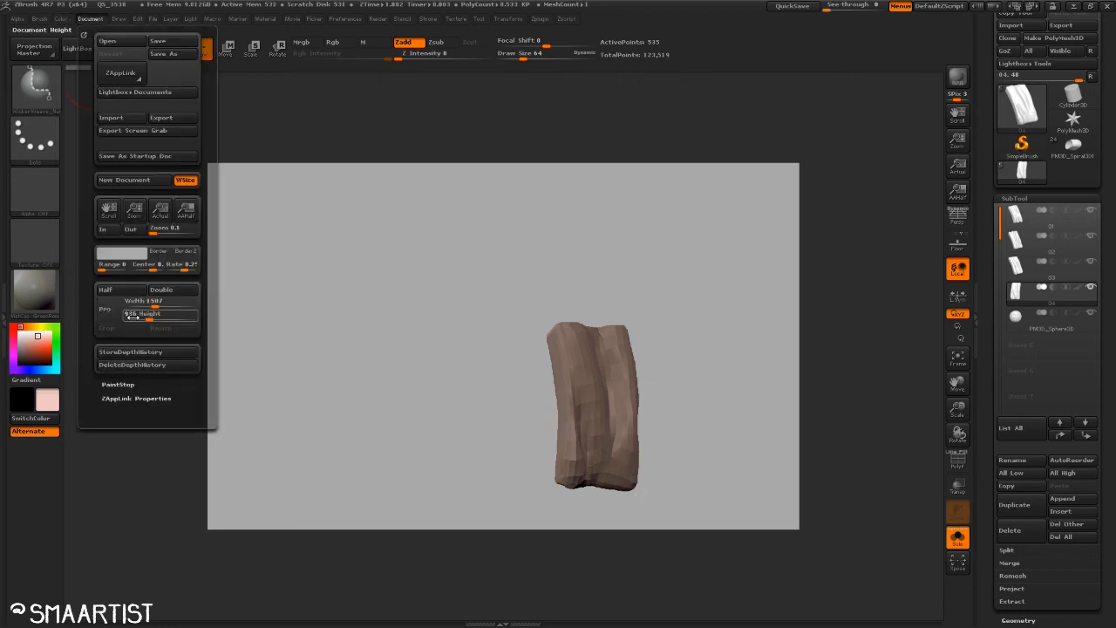
click(131, 301)
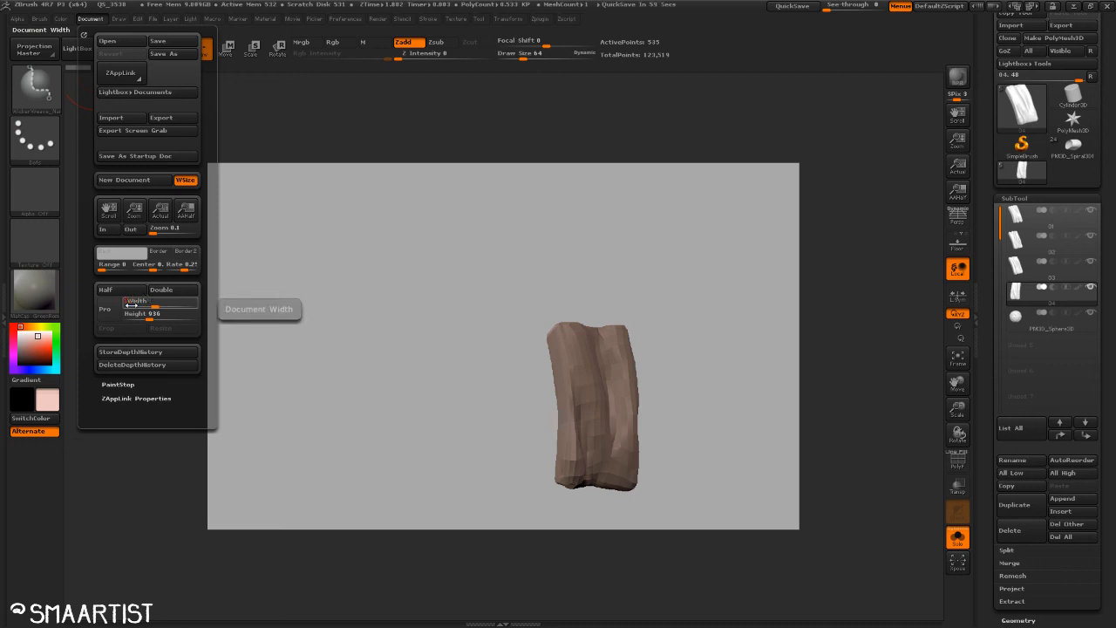
key(Return)
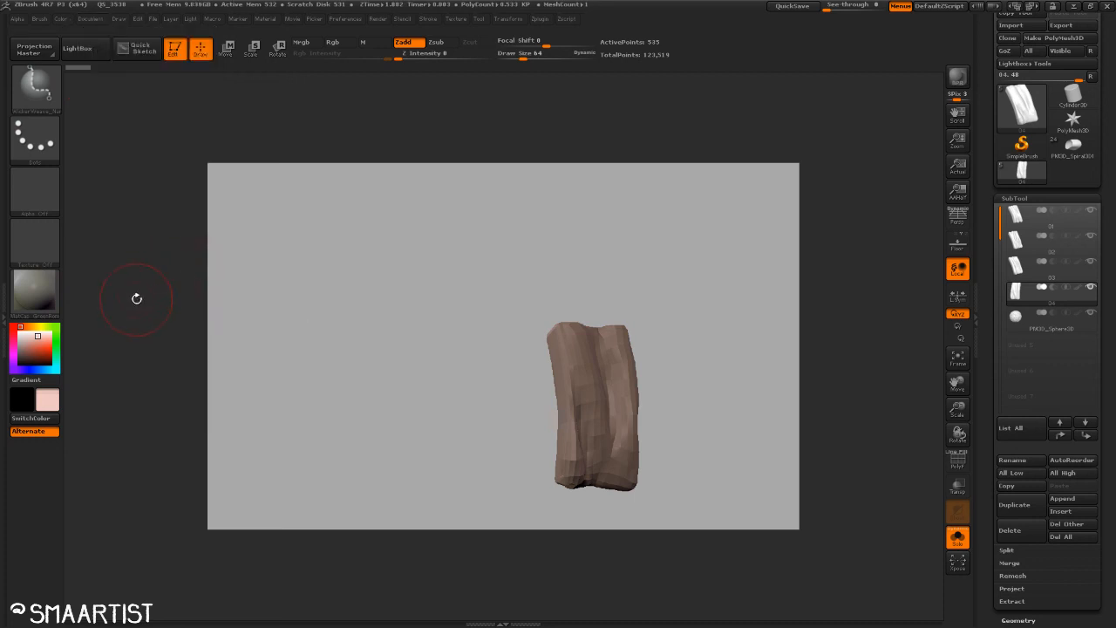
click(90, 18)
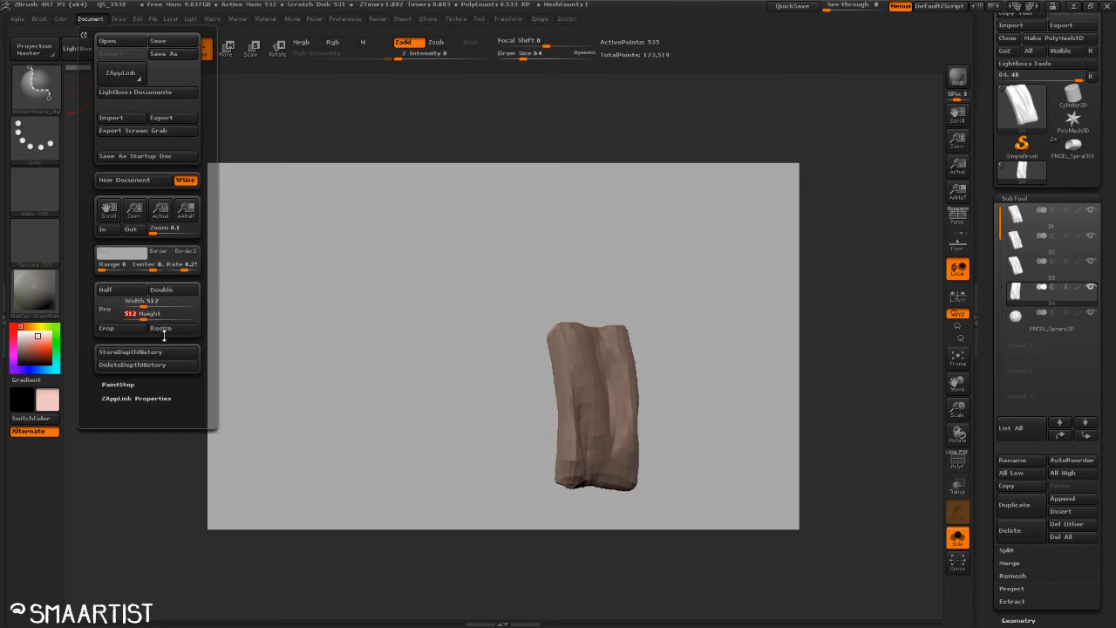
click(584, 341)
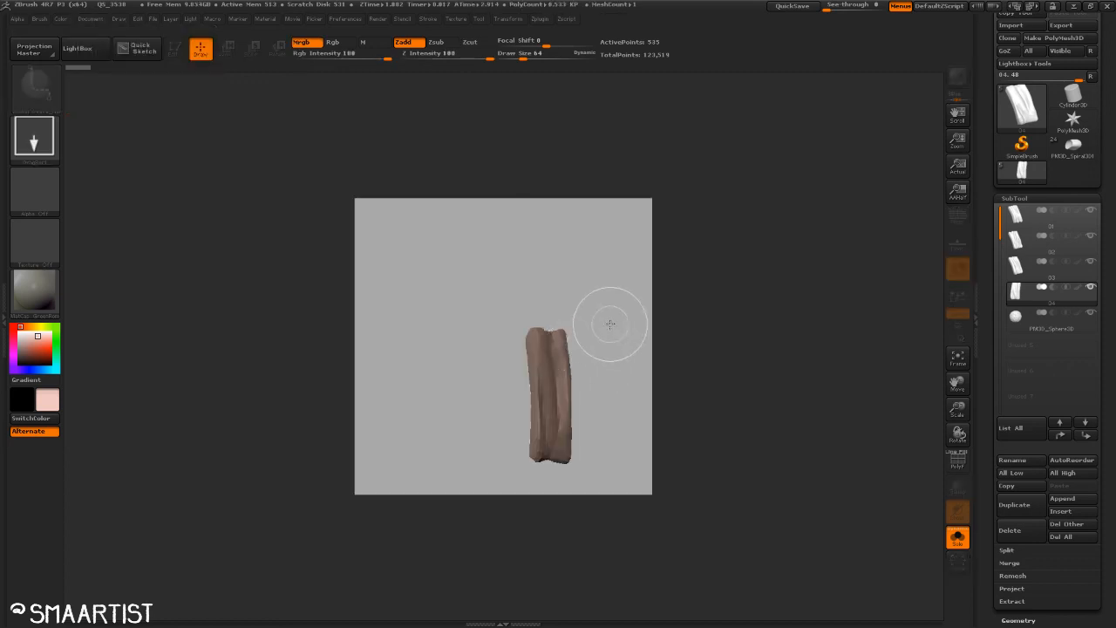
Step: Clear the canvas, draw strip 04 afresh in Edit mode, and enlarge it upright in the lower-right part of the document
key(ctrl+n)
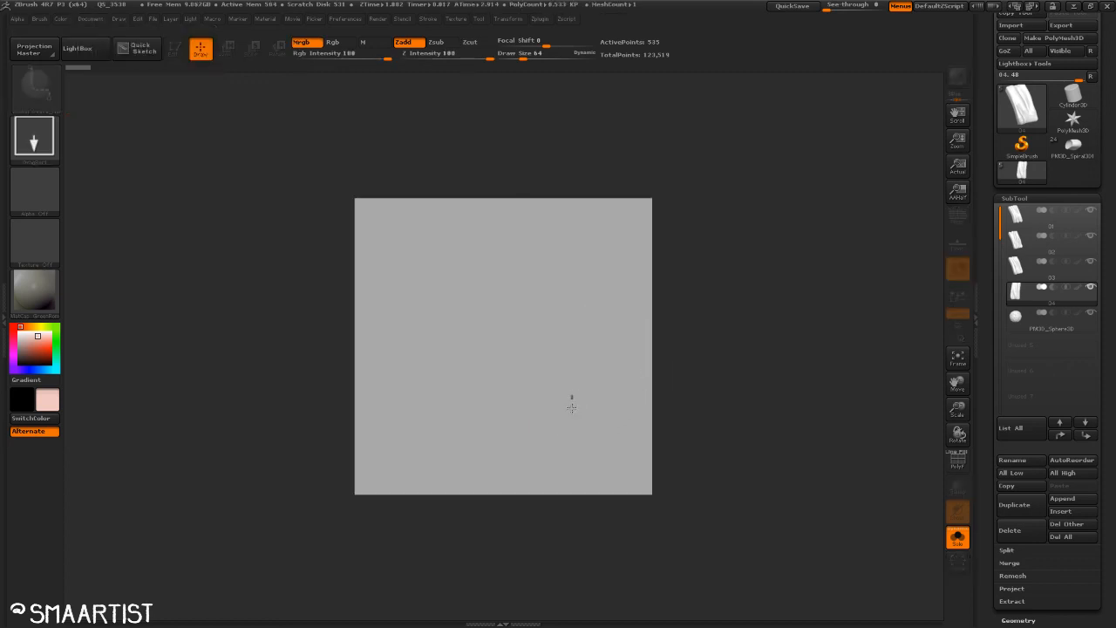
drag(576, 458, 580, 465)
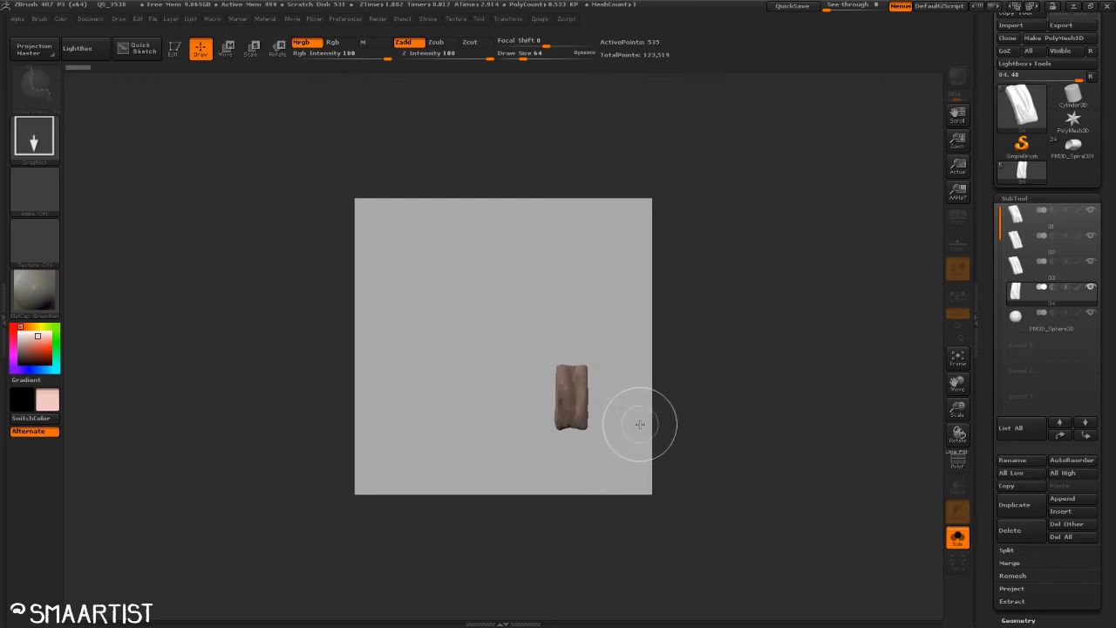
key(t)
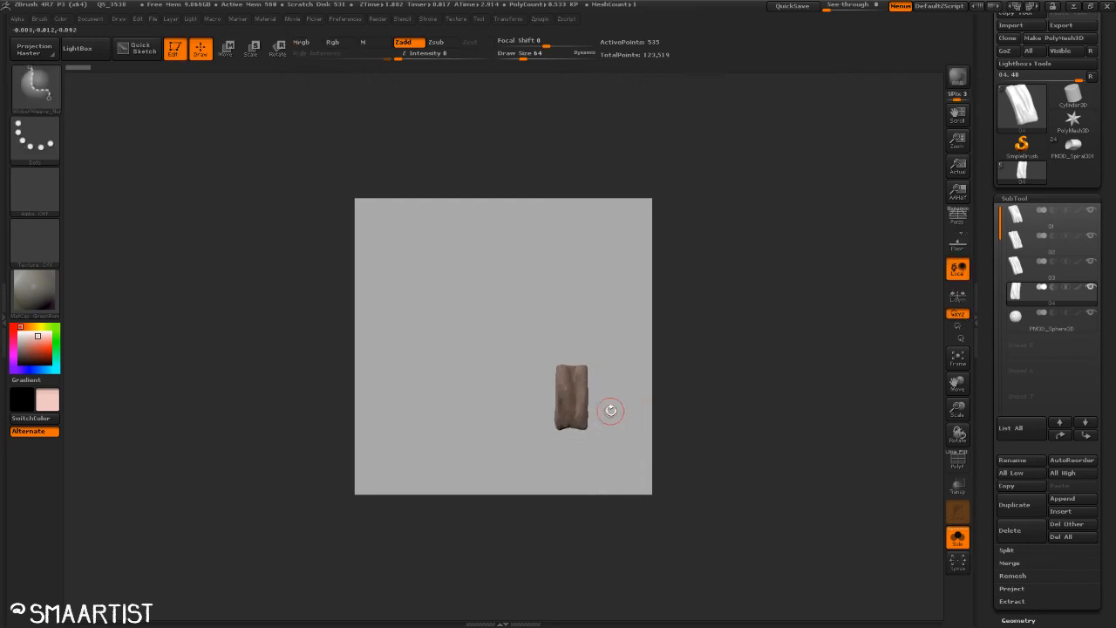
mouse_move(611, 411)
right_down()
mouse_move(637, 412)
mouse_move(628, 409)
mouse_move(672, 461)
right_up()
mouse_move(634, 383)
right_down()
mouse_move(639, 391)
mouse_move(623, 371)
mouse_move(647, 418)
right_up()
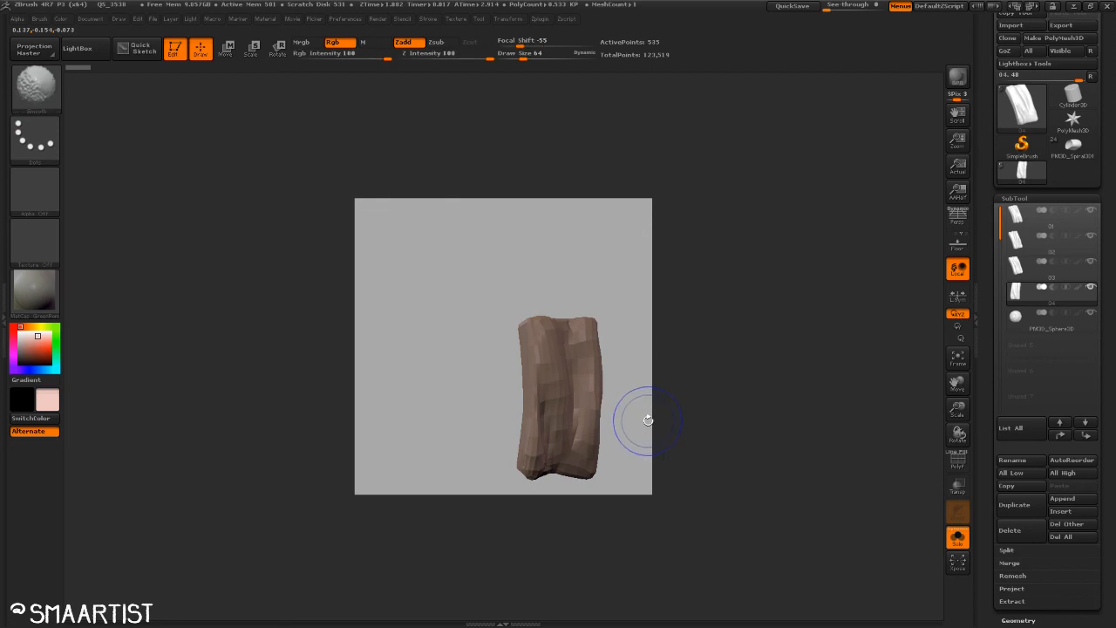
Step: Switch to strip subtool 03, turn it horizontal and place it against the left side of the canvas copy of strip 04
click(1040, 284)
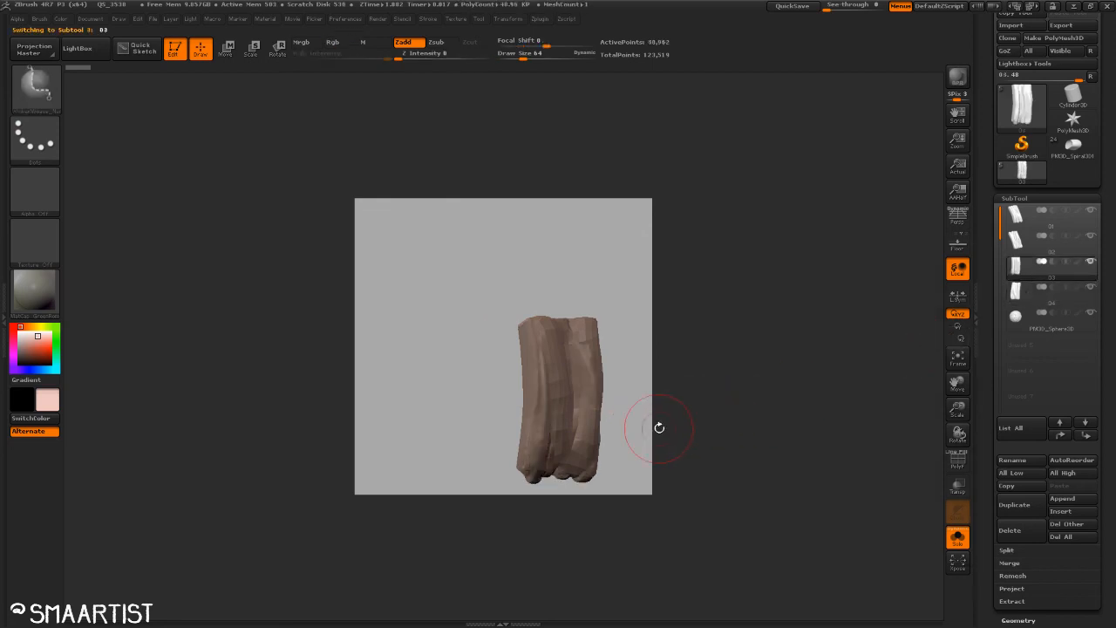
drag(565, 398, 554, 392)
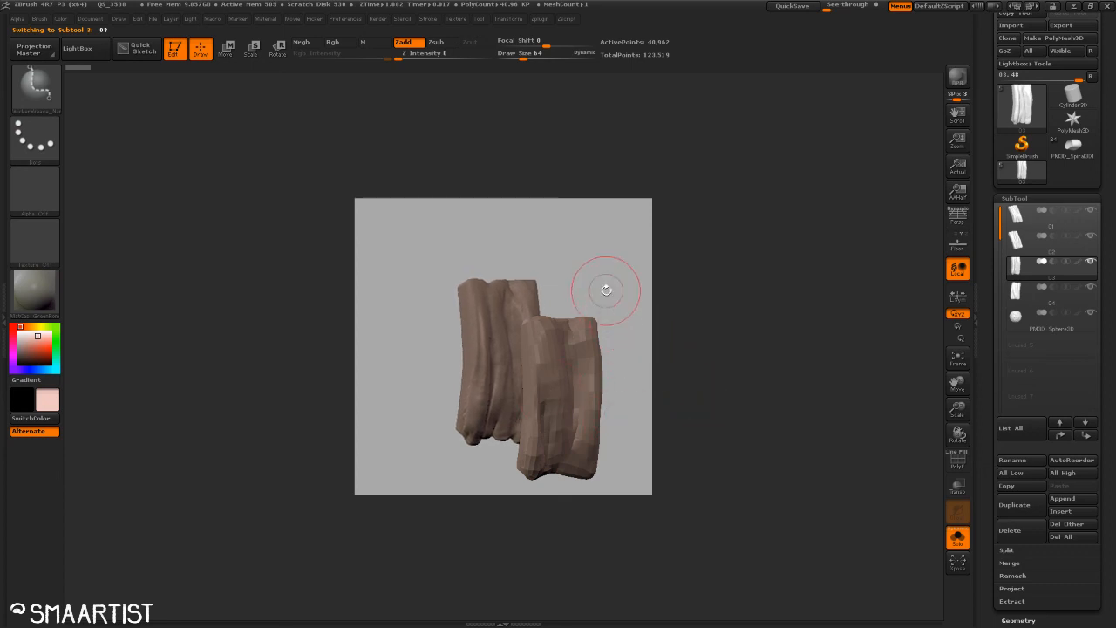
key(ctrl+z)
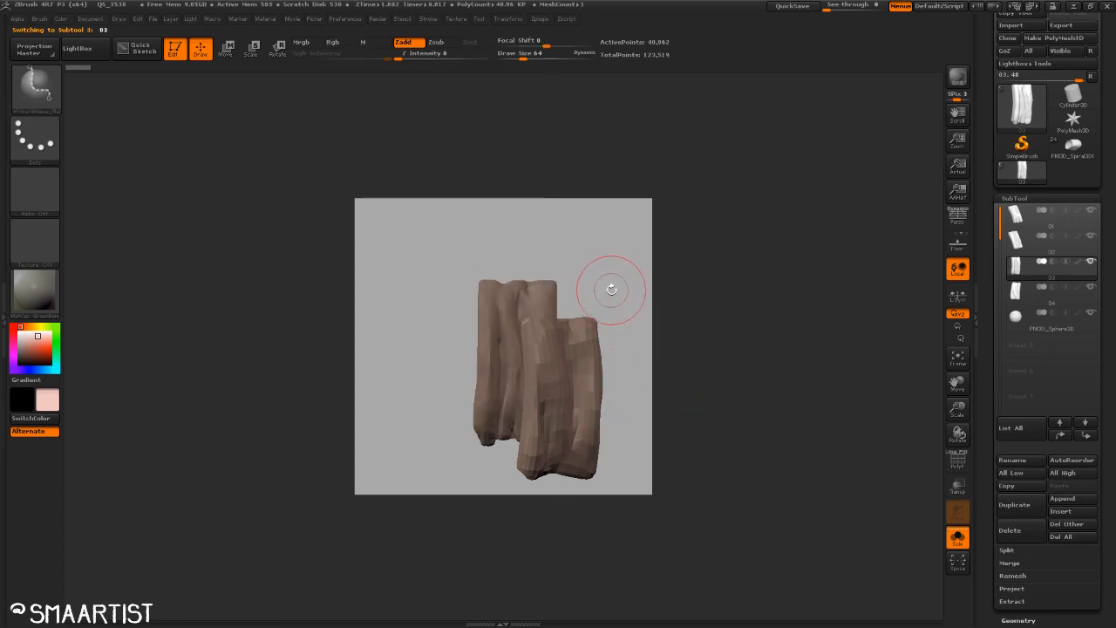
mouse_move(609, 290)
shift+mouse_down()
mouse_move(593, 269)
mouse_move(517, 281)
mouse_move(413, 275)
shift+mouse_up()
mouse_move(387, 359)
mouse_down()
mouse_move(386, 374)
mouse_move(405, 371)
mouse_up()
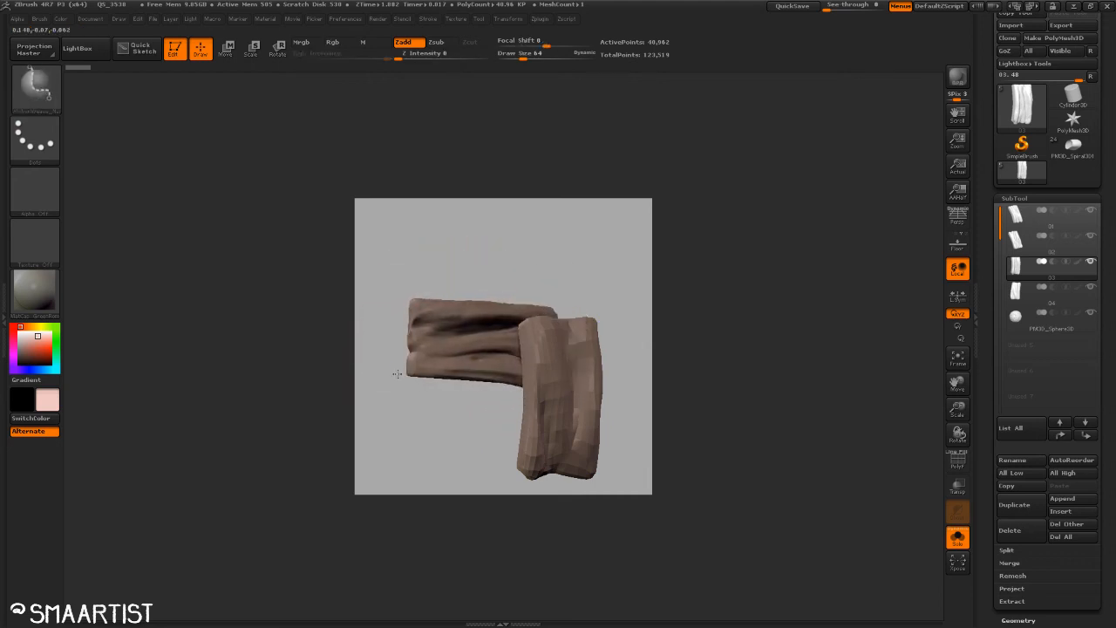
mouse_move(601, 265)
alt+mouse_down()
mouse_move(557, 329)
mouse_move(584, 306)
alt+mouse_up()
mouse_move(587, 293)
ctrl+right_down()
mouse_move(594, 315)
mouse_move(584, 304)
ctrl+right_up()
mouse_move(584, 303)
alt+mouse_down()
mouse_move(576, 311)
mouse_move(587, 275)
alt+mouse_up()
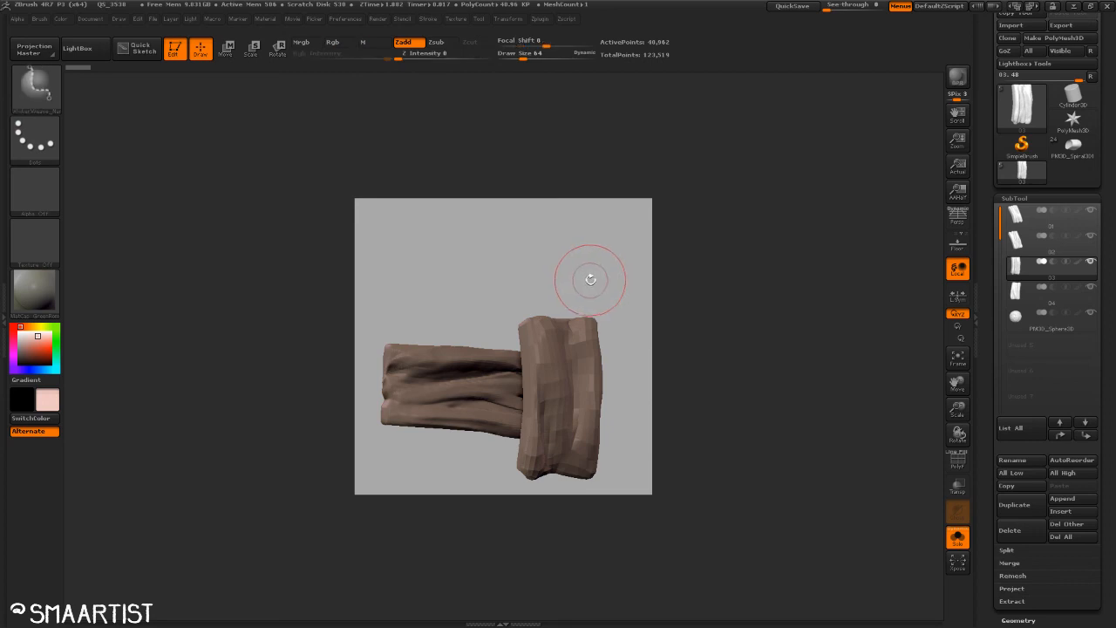
Step: Switch to strip subtool 02 and place it upright above the horizontal strip in the upper-left part of the document
click(1019, 243)
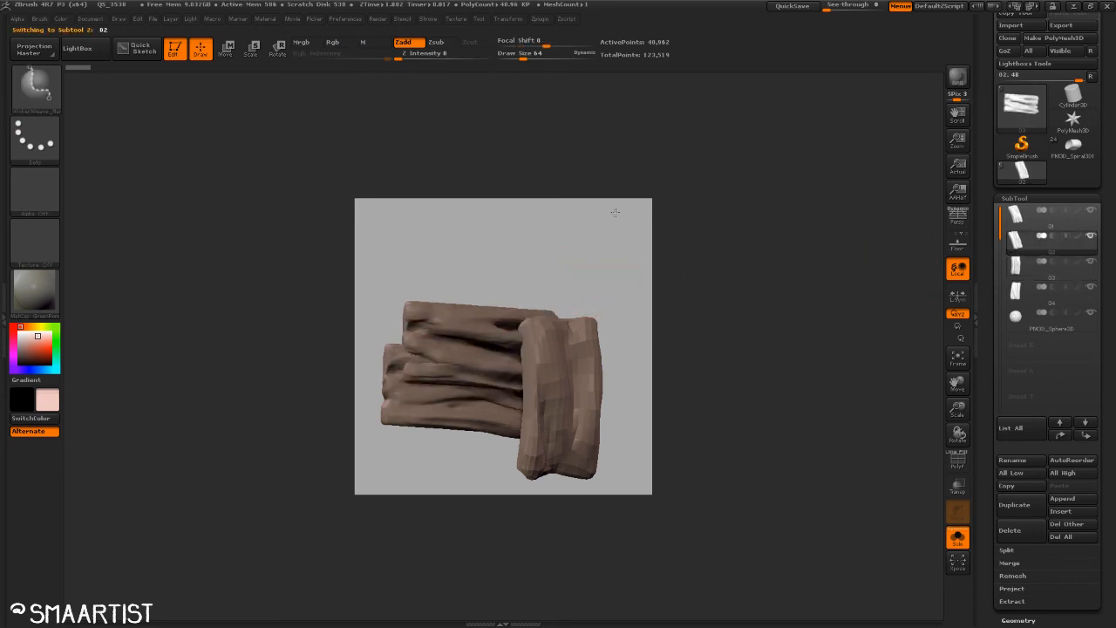
drag(560, 257, 550, 247)
mouse_move(549, 246)
mouse_down()
mouse_move(539, 232)
mouse_move(581, 250)
mouse_move(565, 270)
mouse_move(572, 286)
mouse_move(575, 272)
mouse_move(601, 277)
mouse_move(566, 302)
mouse_move(581, 227)
mouse_move(582, 252)
mouse_move(550, 264)
mouse_move(573, 277)
mouse_move(560, 282)
mouse_up()
right_click(554, 262)
mouse_move(559, 283)
ctrl+right_down()
mouse_move(576, 292)
mouse_move(568, 286)
ctrl+right_up()
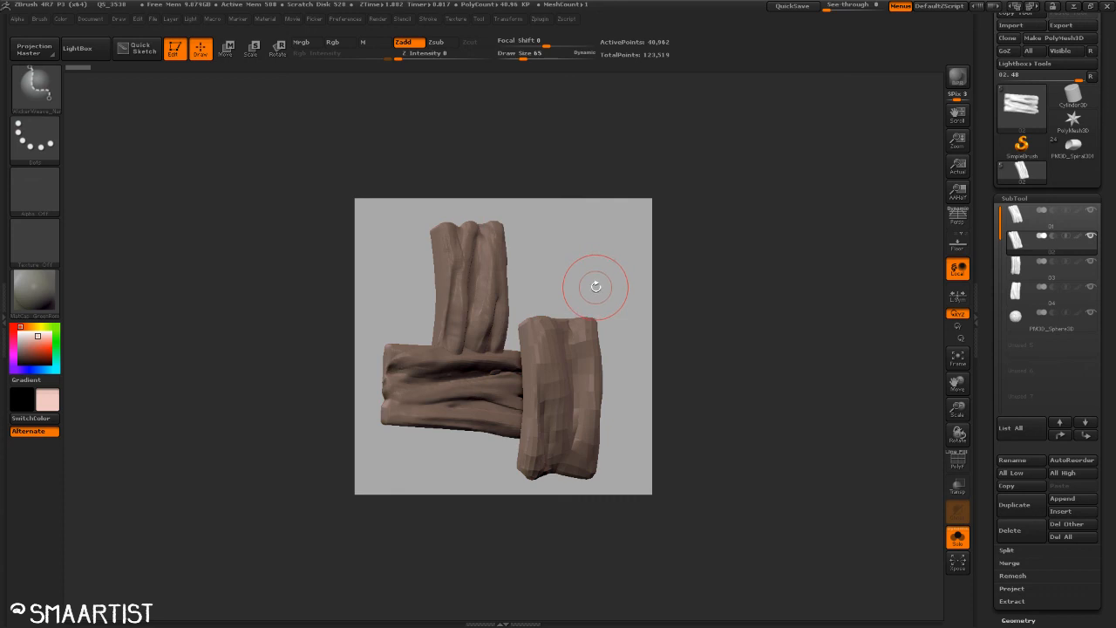
Step: Switch to strip subtool 01 and place it horizontally in the upper-right part of the document to complete the four-strip weave
click(1018, 218)
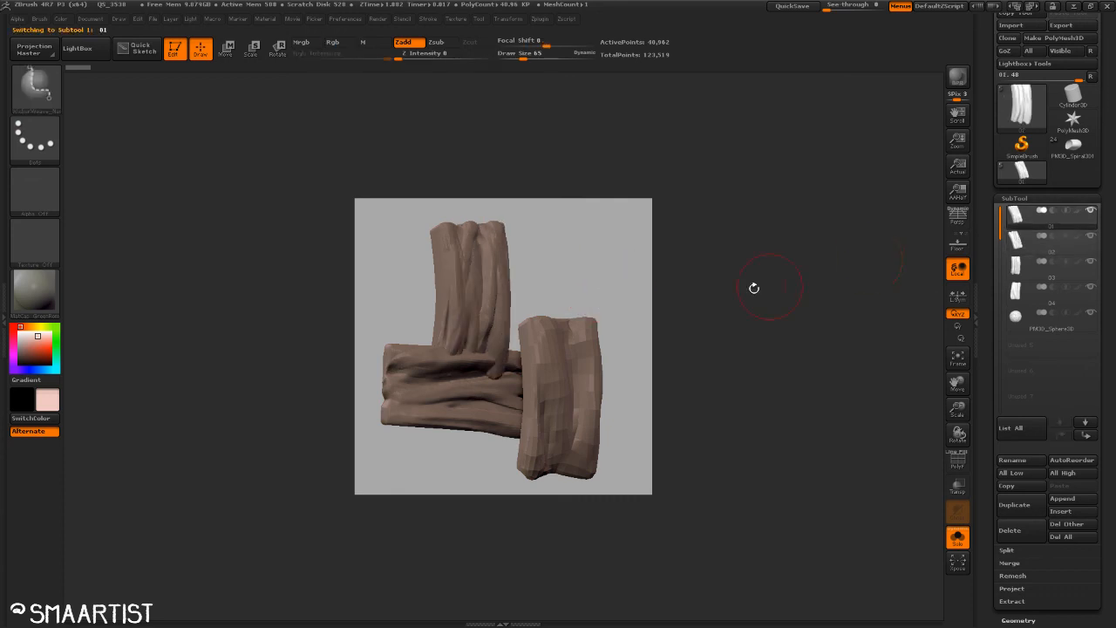
mouse_move(573, 234)
alt+right_down()
mouse_move(569, 291)
mouse_move(628, 264)
mouse_move(611, 252)
mouse_move(571, 259)
mouse_move(583, 287)
mouse_move(596, 244)
mouse_move(598, 299)
mouse_move(581, 250)
alt+right_up()
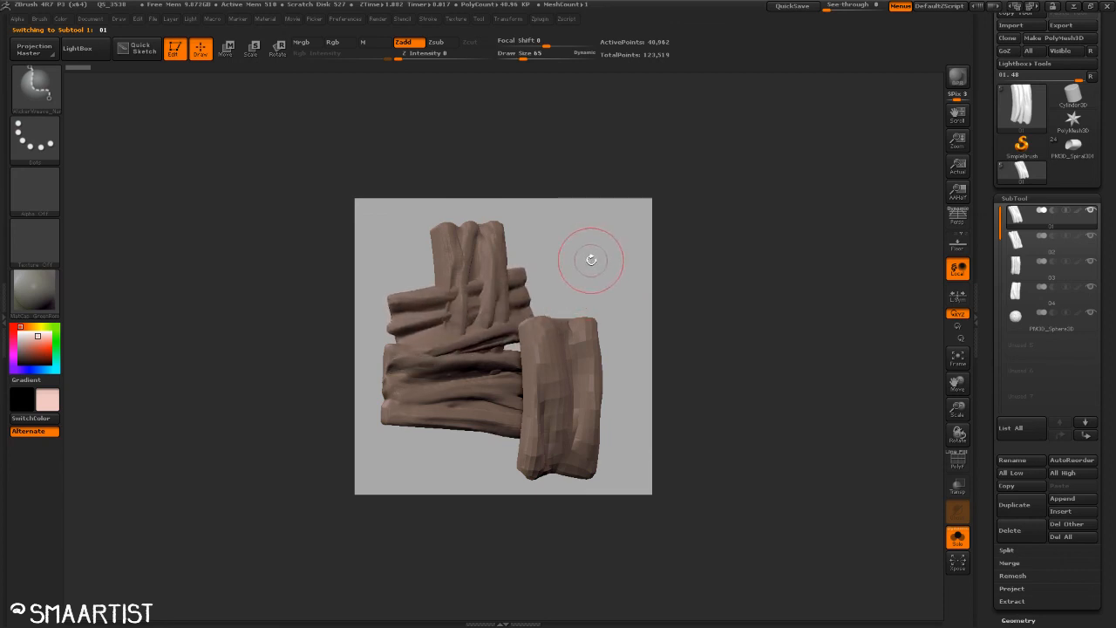
key(shift)
mouse_move(588, 262)
shift+right_down()
mouse_move(633, 279)
mouse_move(668, 276)
mouse_move(635, 307)
mouse_move(628, 329)
mouse_move(645, 337)
shift+right_up()
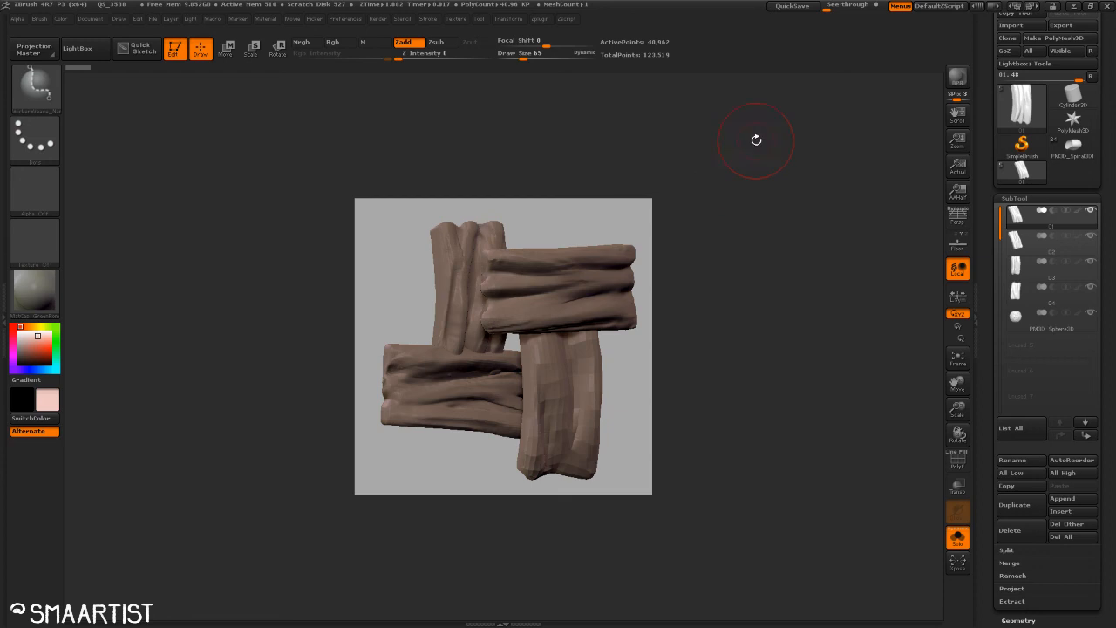
Step: Use the four-strip weave on the canvas as the icon of the WickerWeave NanoMesh brush
click(38, 89)
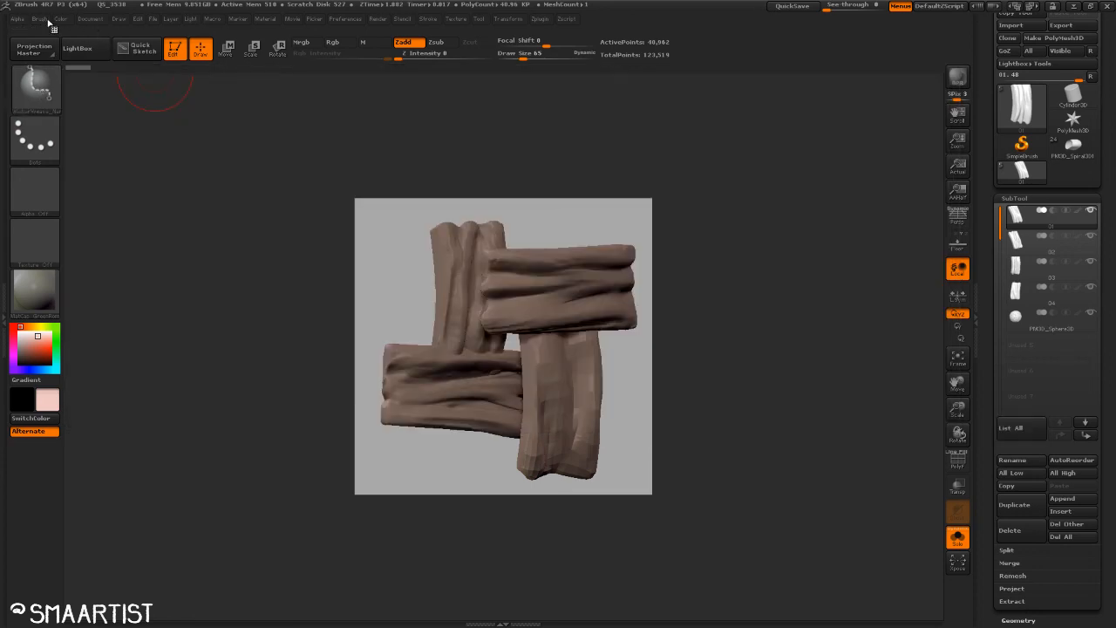
click(43, 19)
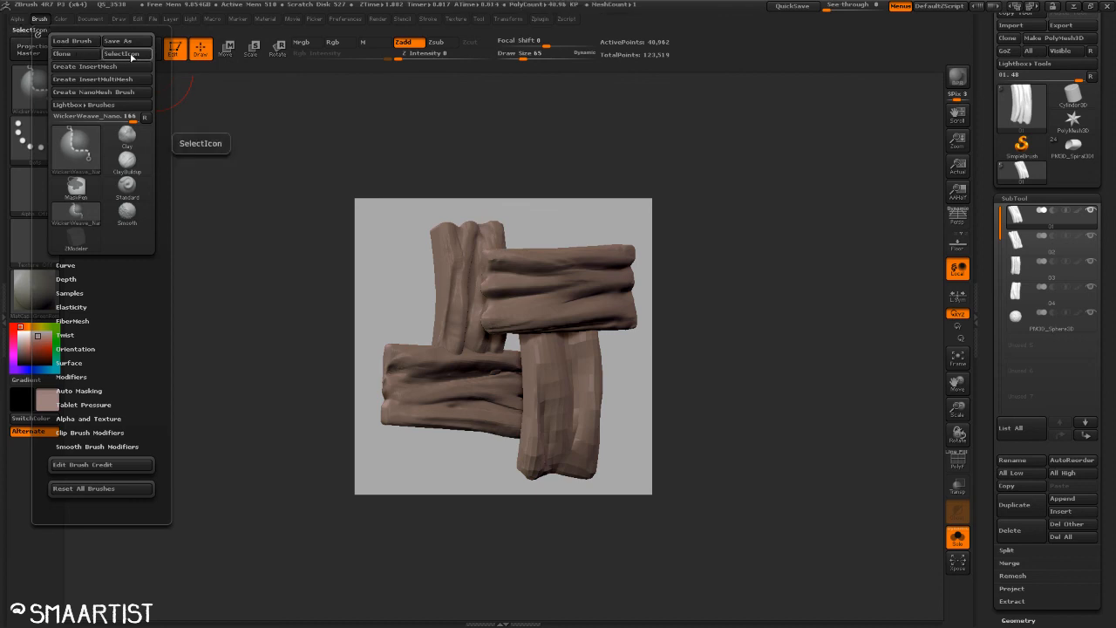
click(129, 54)
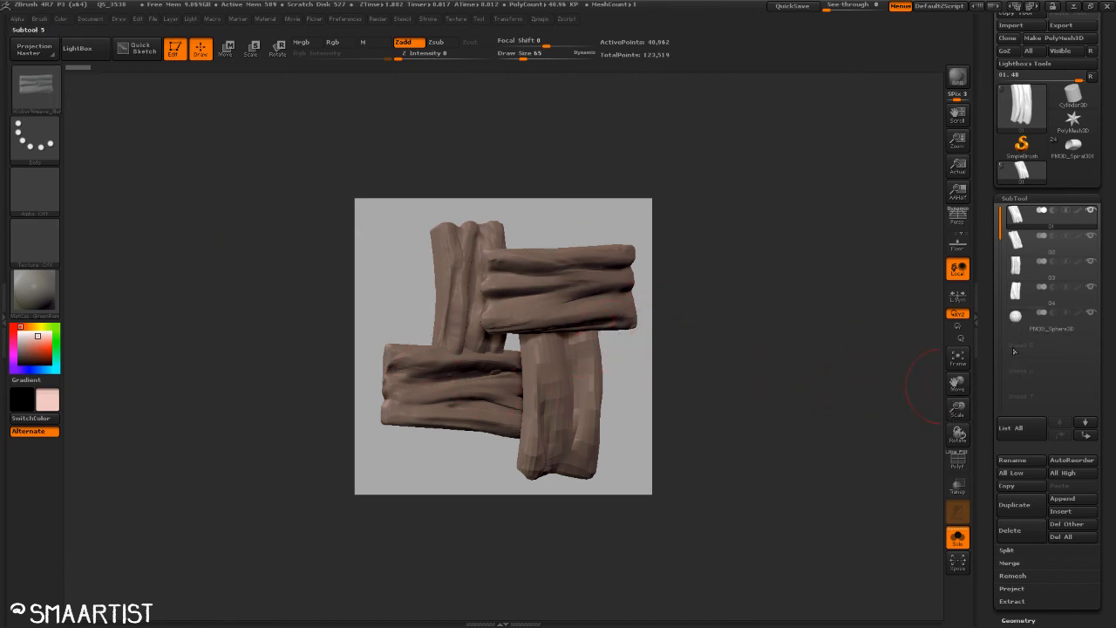
Step: Turn off Solo mode, hide the PM3D_Sphere3D subtool and clear the leftover strip copies from the canvas
click(958, 538)
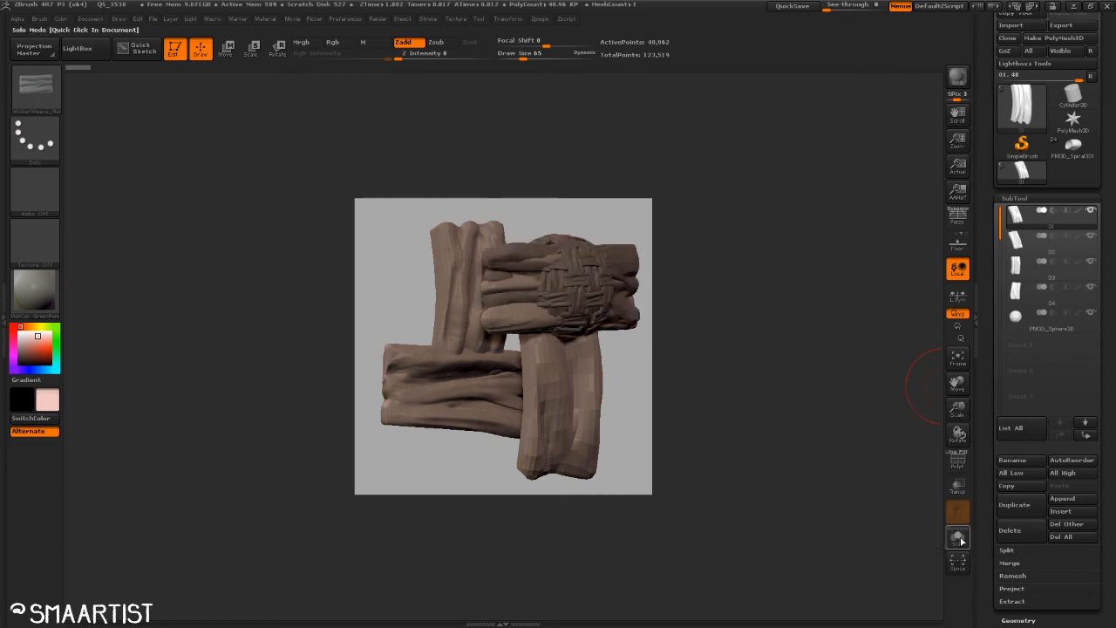
click(1091, 314)
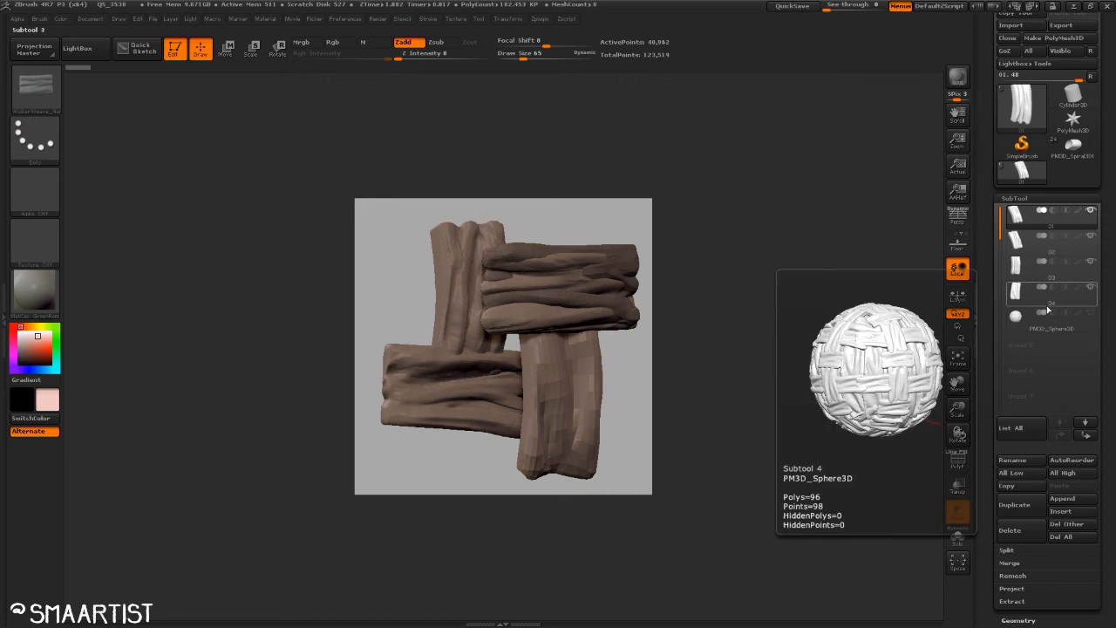
ctrl+shift+click(696, 367)
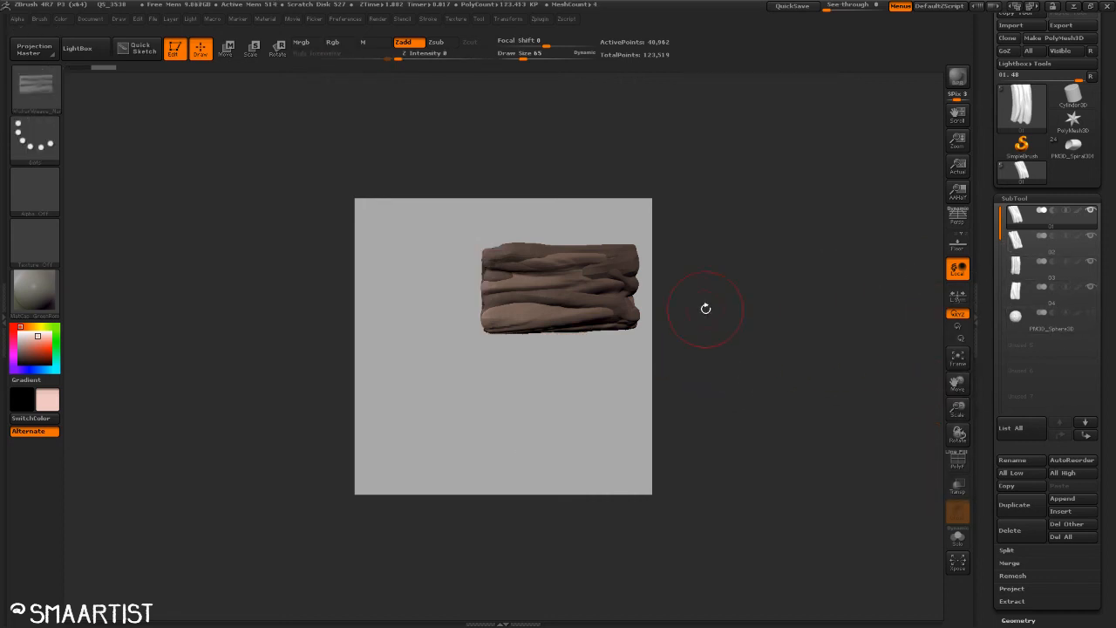
Step: Move strip subtool 02 to the left of the other strips and rotate it to stand vertically
click(1051, 242)
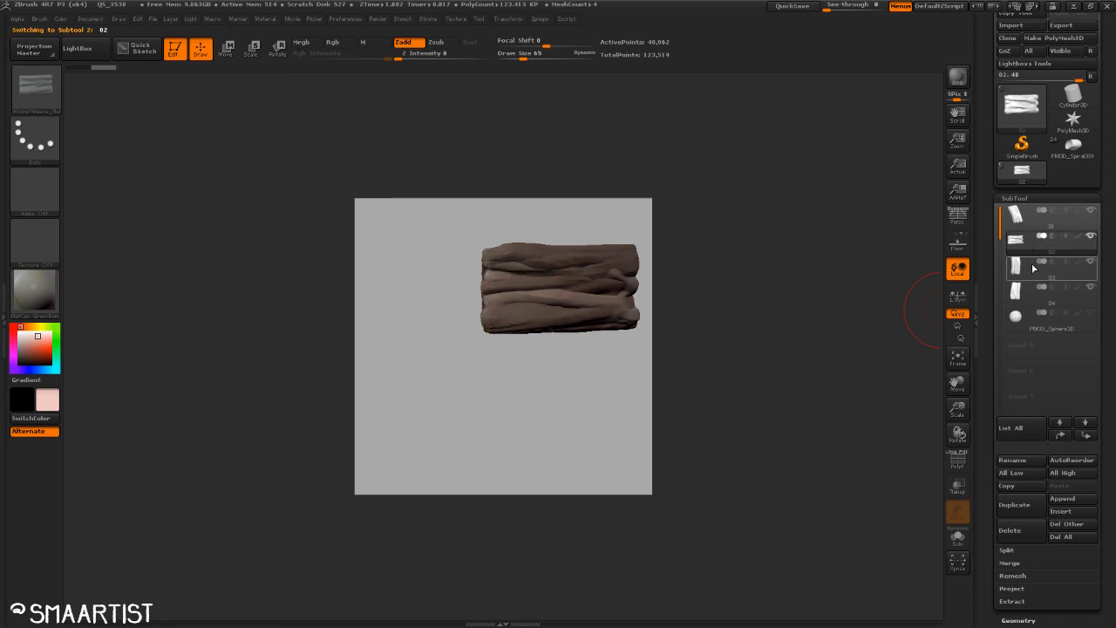
key(w)
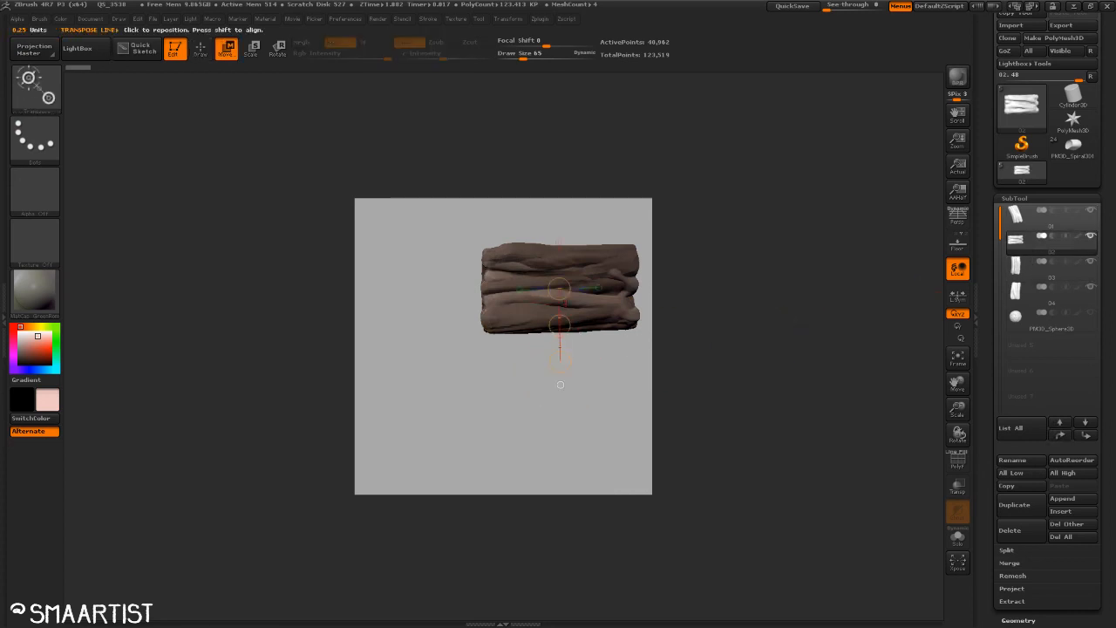
drag(682, 325, 530, 411)
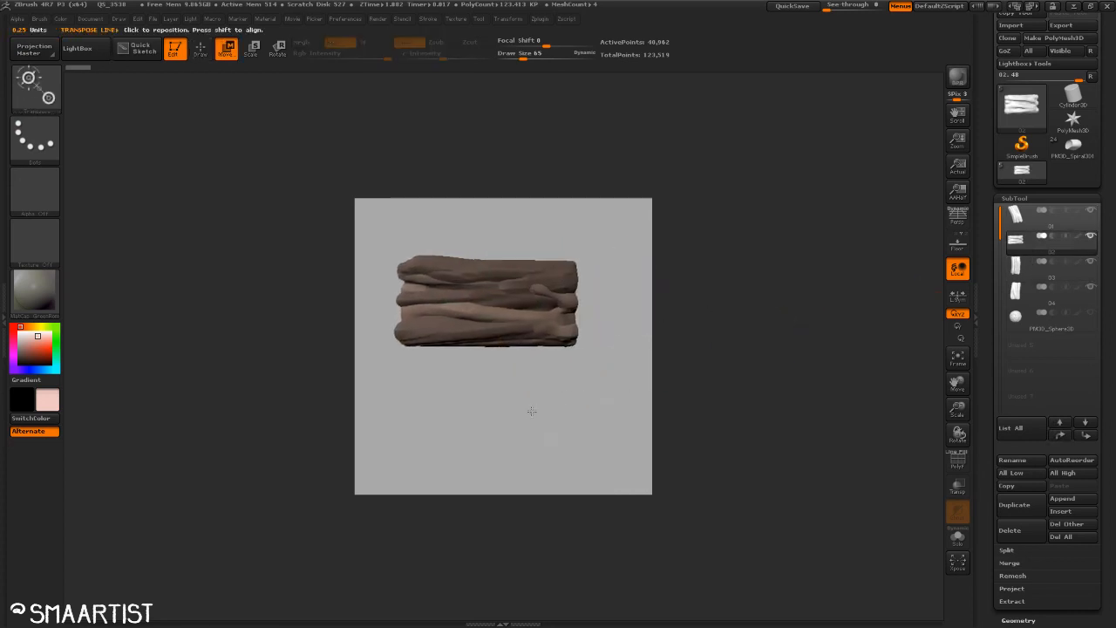
ctrl+right_drag(459, 307, 610, 386)
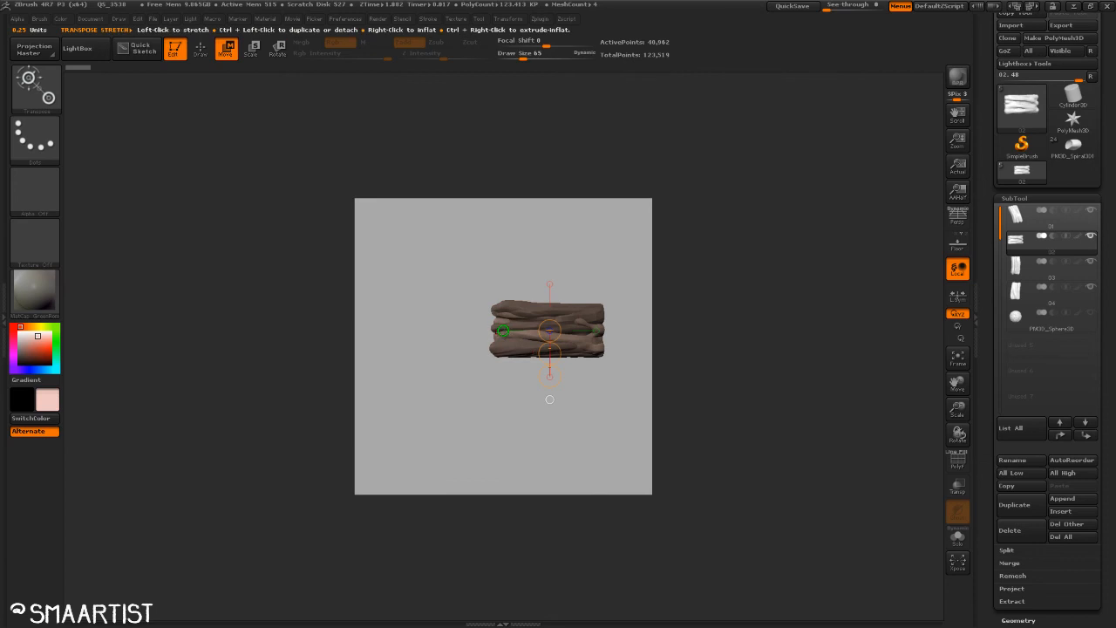
click(504, 331)
ctrl+drag(526, 334, 452, 334)
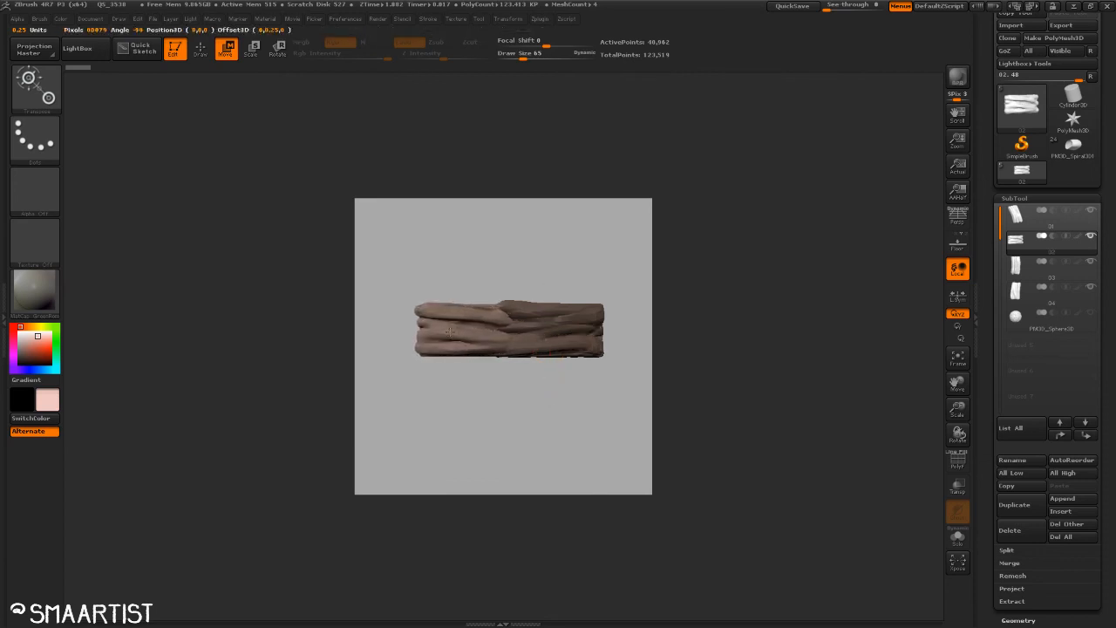
key(r)
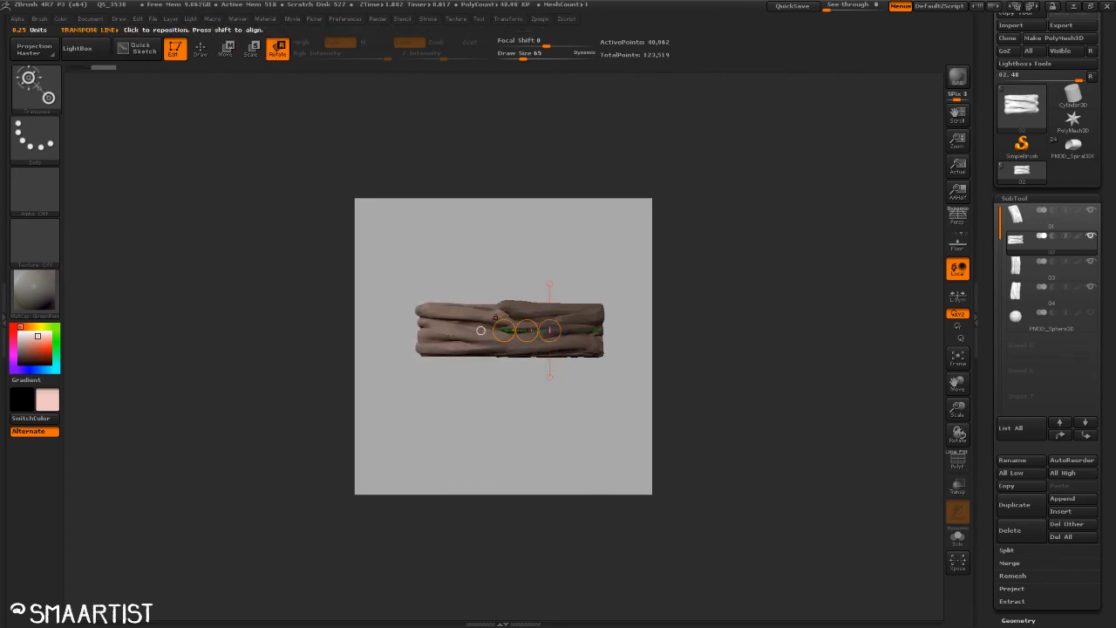
click(480, 330)
click(518, 331)
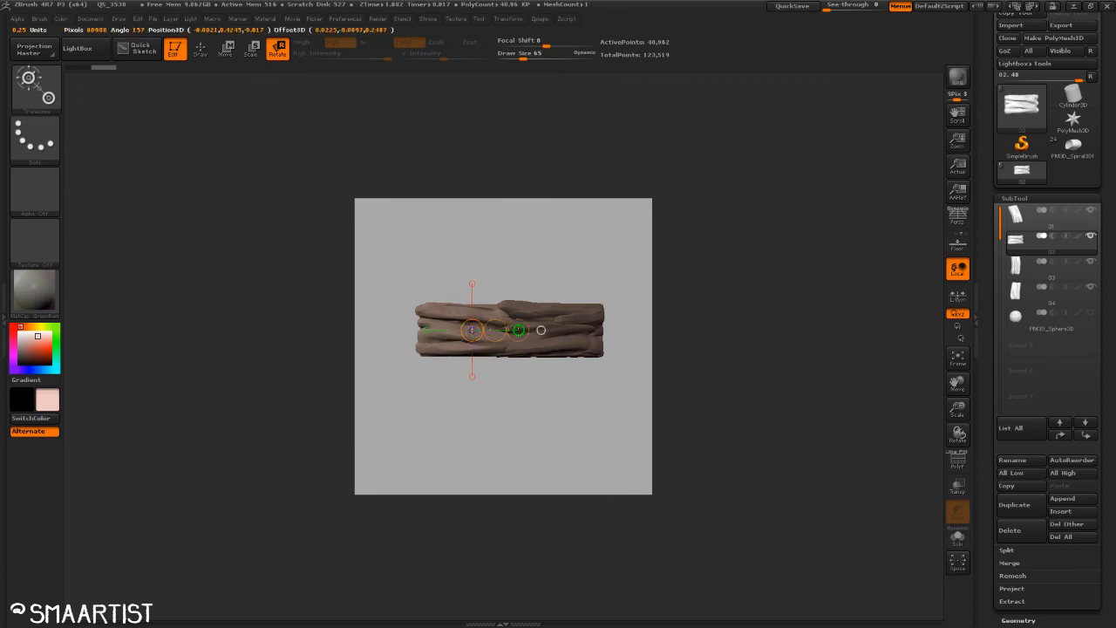
shift+drag(519, 330, 459, 247)
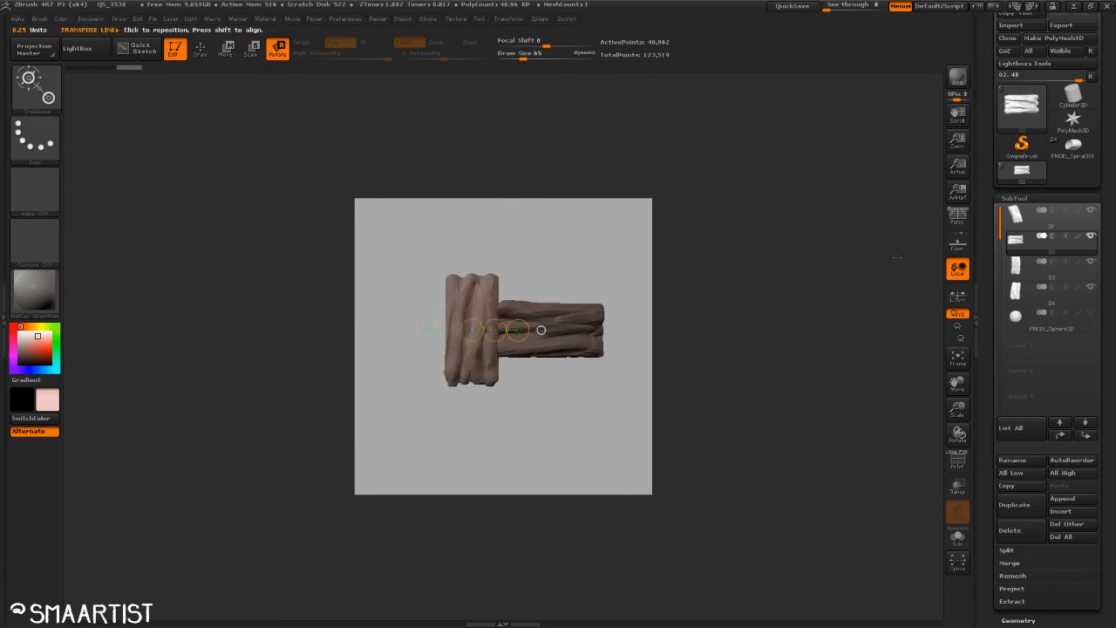
Step: Move strip subtool 03 up and to the left so that it lies horizontally across the top end of vertical strip 02
click(1014, 274)
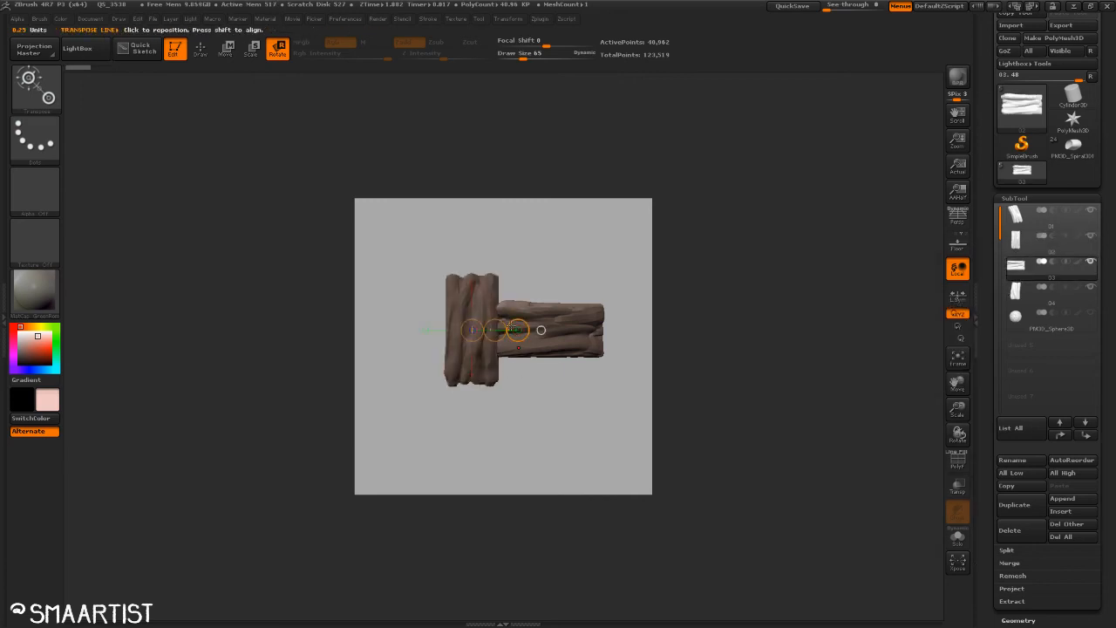
click(471, 284)
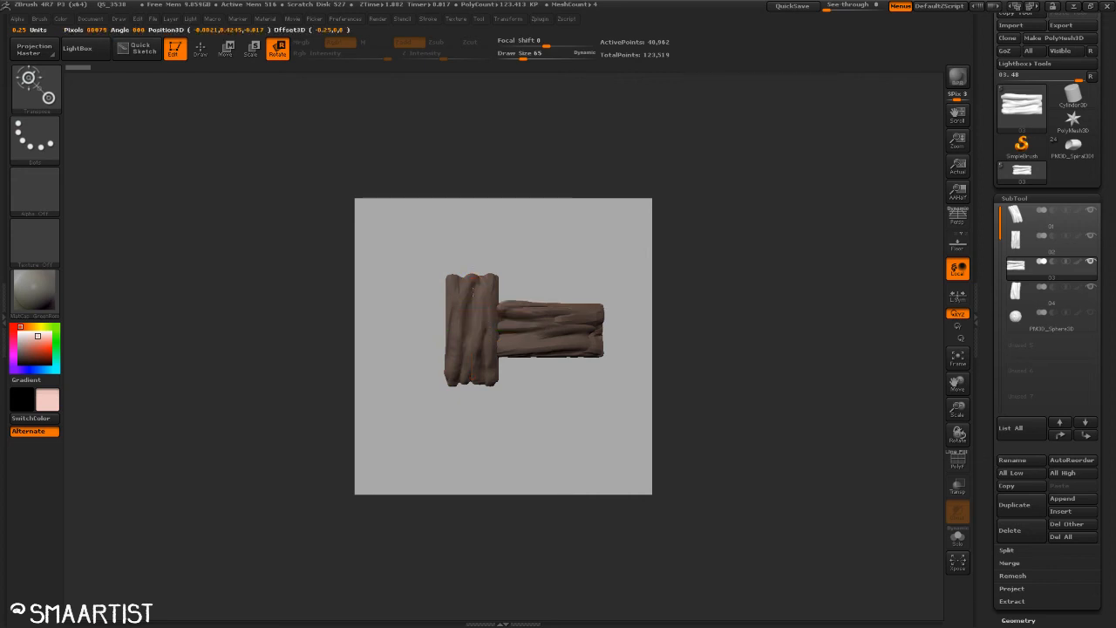
mouse_move(472, 284)
mouse_down()
mouse_move(472, 329)
mouse_move(469, 241)
mouse_up()
key(w)
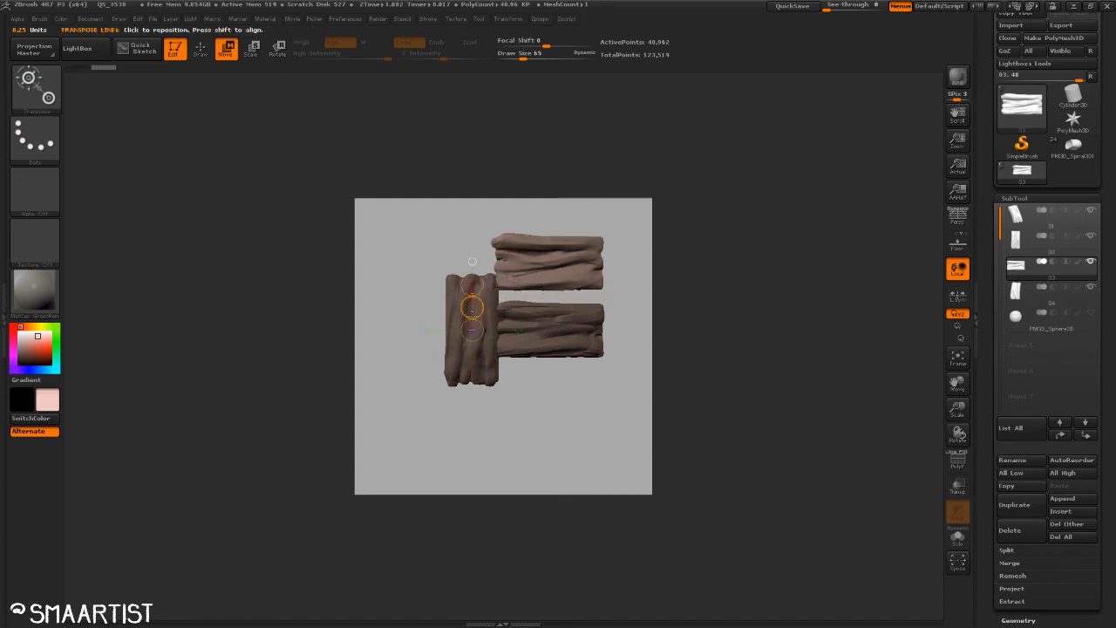
click(430, 332)
drag(449, 329, 375, 323)
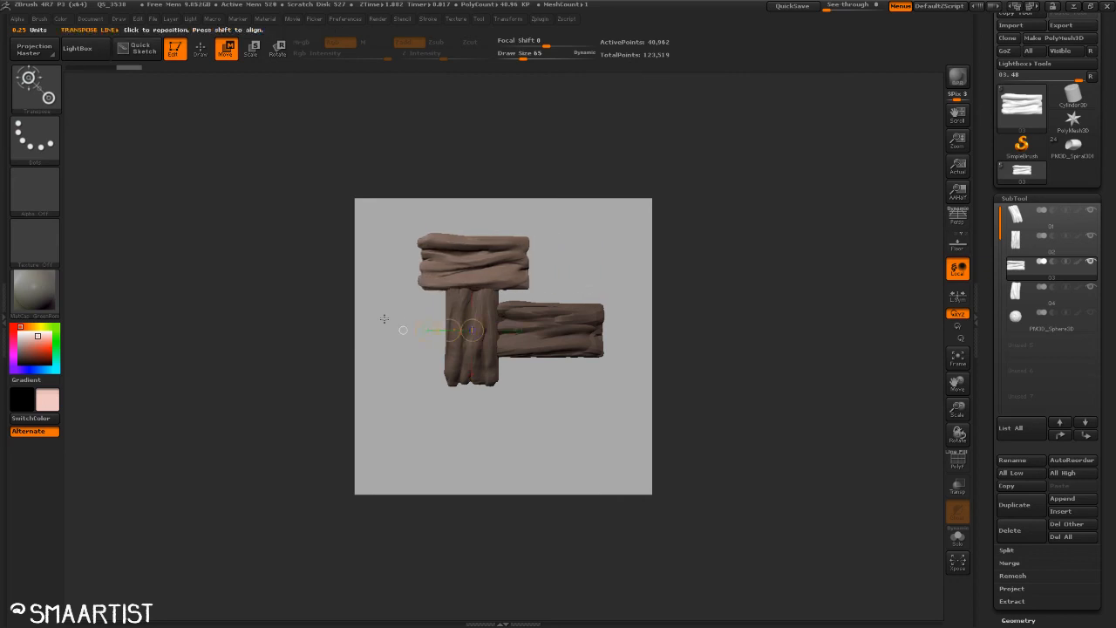
drag(449, 330, 446, 336)
mouse_move(569, 278)
mouse_down()
mouse_move(573, 212)
mouse_move(593, 287)
mouse_move(601, 260)
mouse_move(563, 260)
mouse_up()
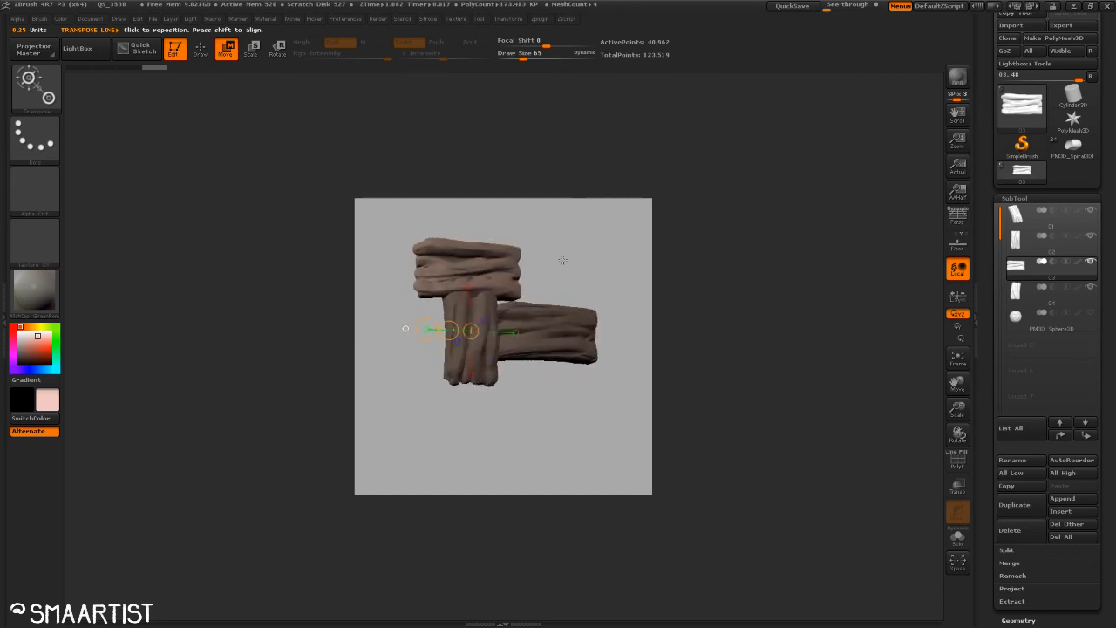
click(469, 287)
drag(471, 310, 471, 307)
drag(618, 298, 605, 298)
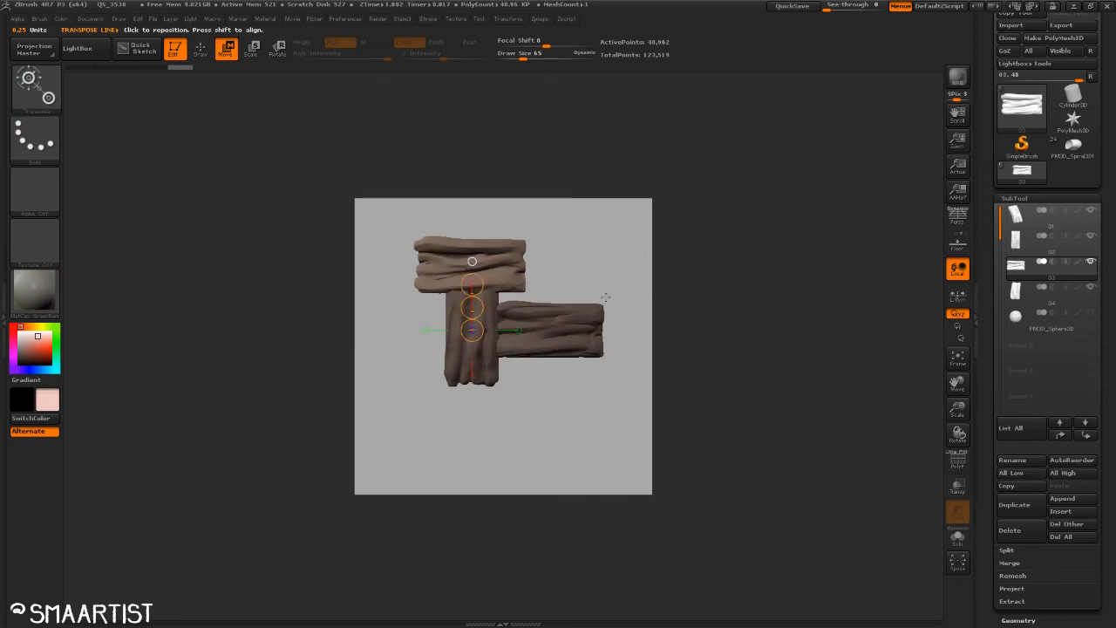
Step: Rotate strip subtool 01 to stand vertically and move it up to the end of the upper horizontal strip, completing the four-strip weave
click(1017, 215)
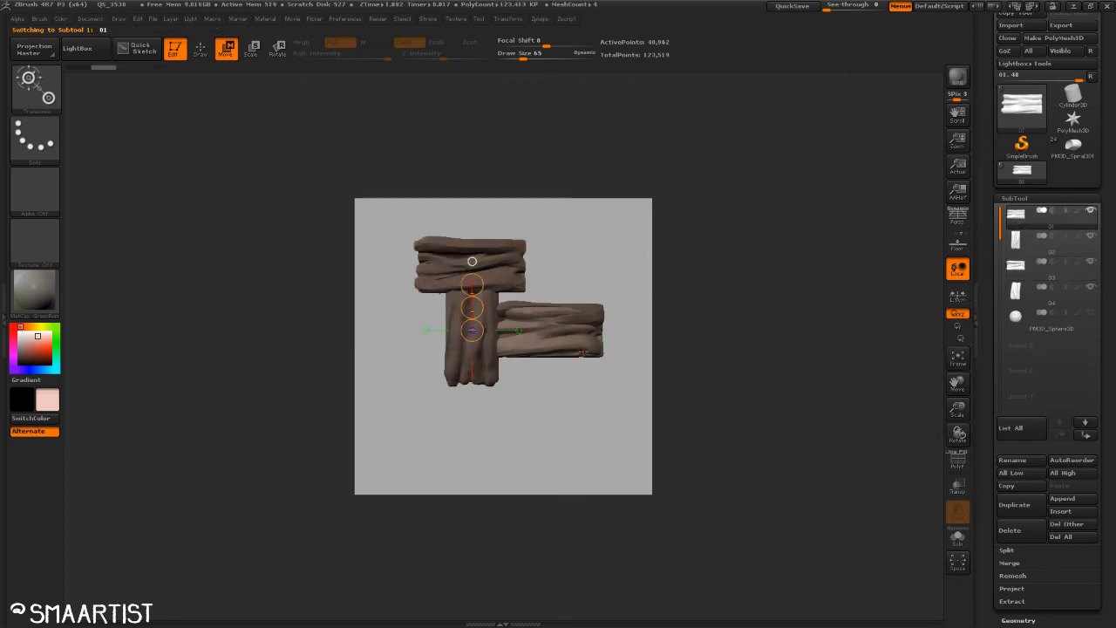
key(r)
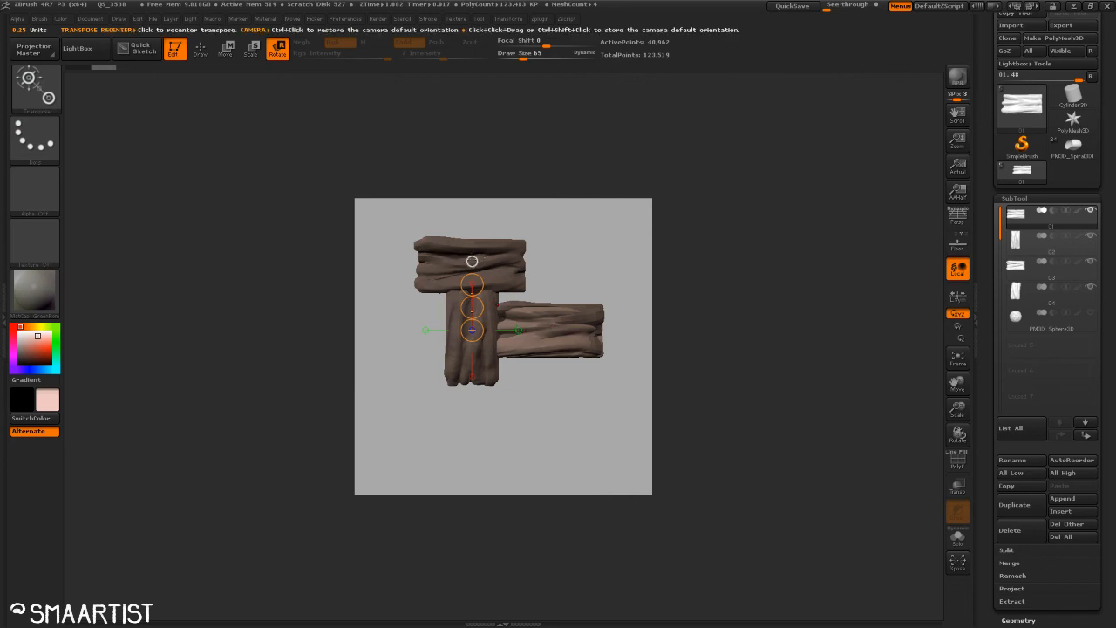
click(472, 261)
click(594, 336)
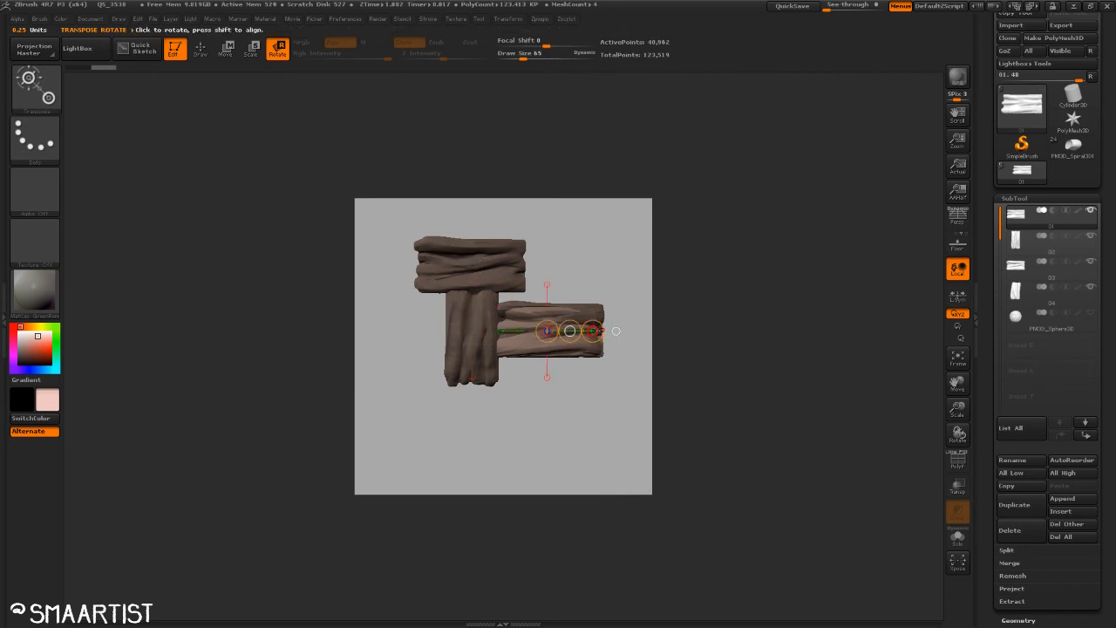
shift+drag(597, 332, 552, 248)
key(w)
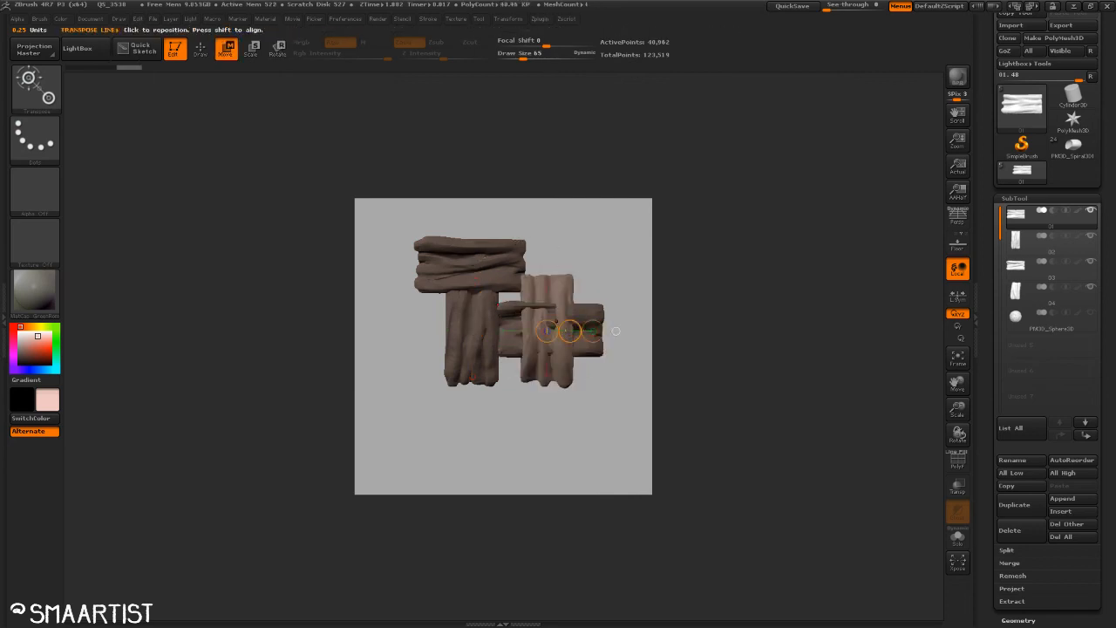
drag(569, 331, 563, 270)
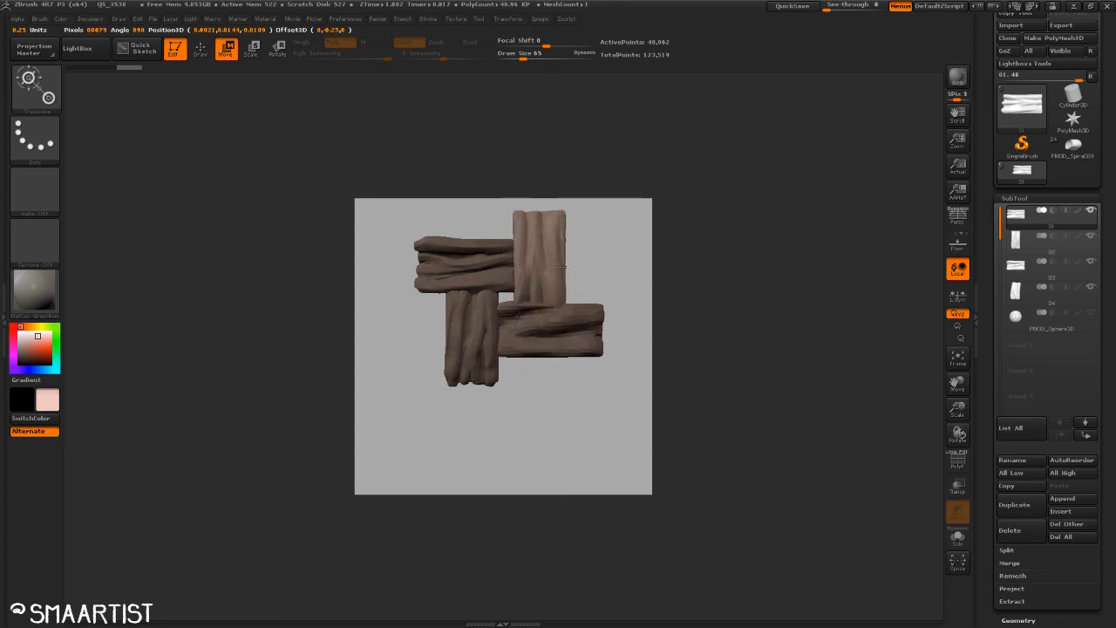
Step: Tilt the weave to a diagonal view and merge the four strip subtools into one, suppressing further undo warnings
mouse_move(631, 264)
alt+mouse_down()
mouse_move(617, 320)
mouse_move(576, 239)
mouse_move(563, 288)
mouse_move(683, 454)
mouse_move(608, 399)
mouse_move(628, 424)
mouse_move(618, 401)
mouse_move(608, 411)
mouse_move(624, 412)
alt+mouse_up()
key(q)
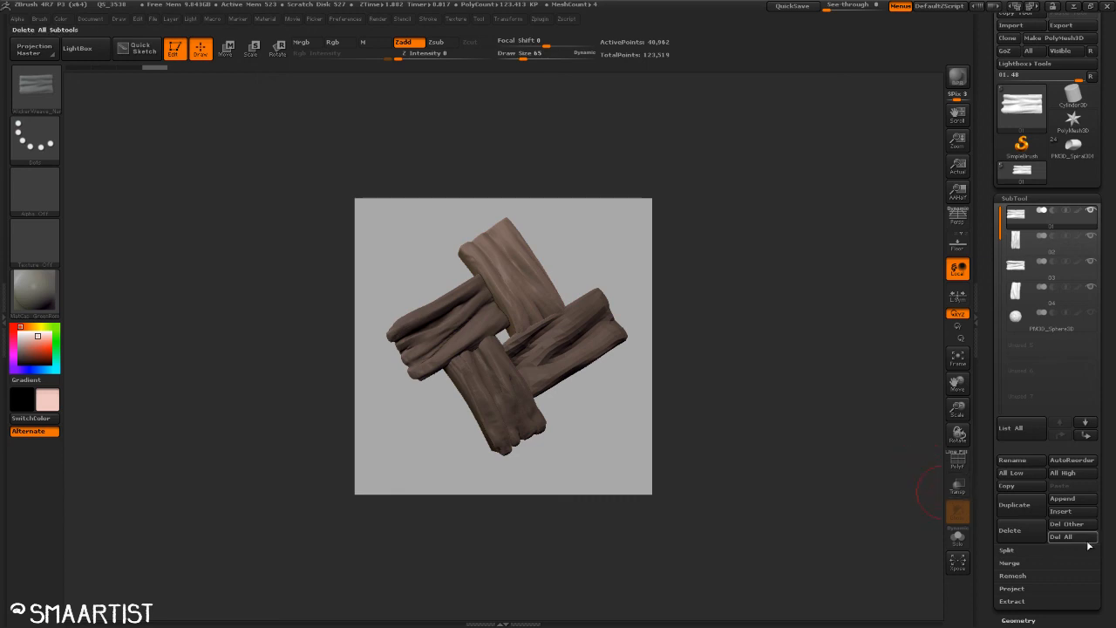
click(1012, 564)
click(1019, 575)
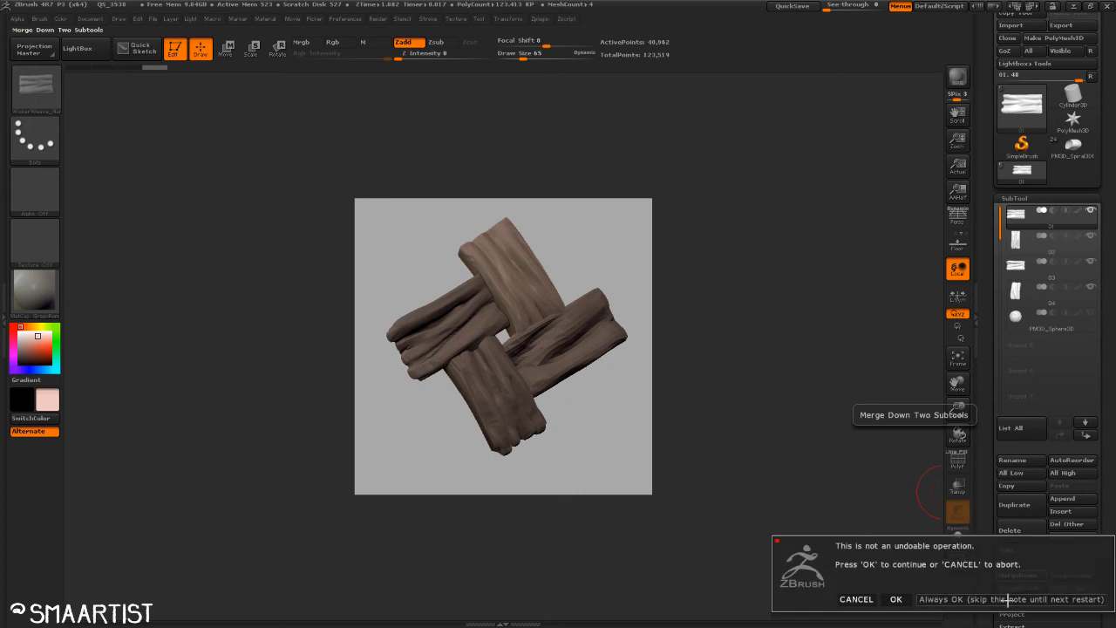
click(1008, 599)
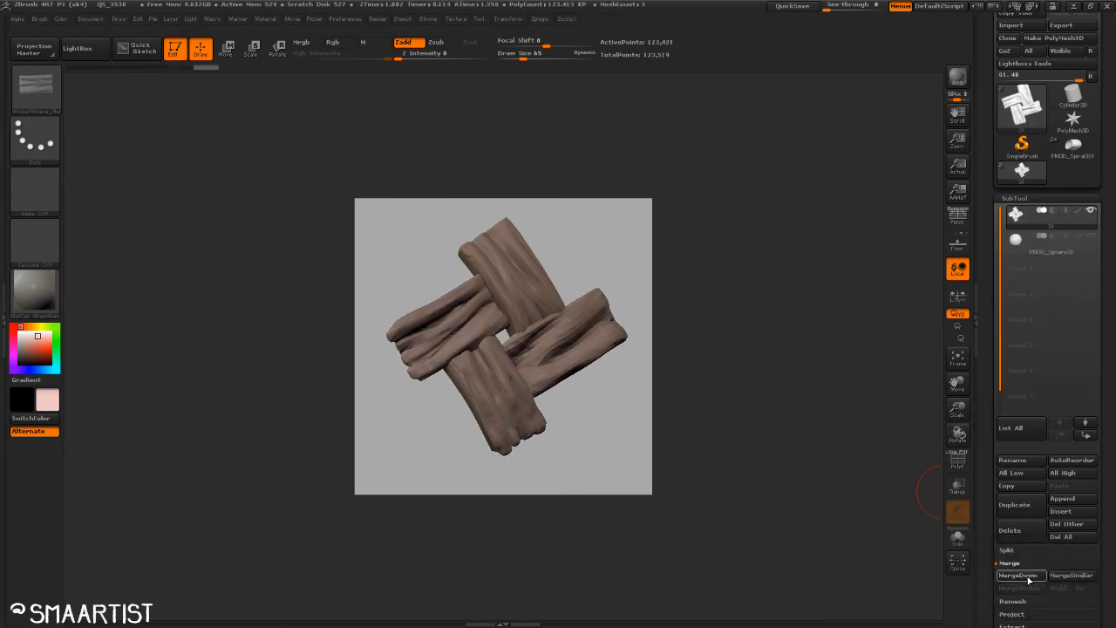
Step: Smooth the merged weave with dynamic subdivision and use its enlarged diagonal view as the WickerWeave brush icon
mouse_move(652, 417)
ctrl+right_down()
mouse_move(644, 406)
mouse_move(646, 429)
mouse_move(623, 449)
ctrl+right_up()
key(ctrl+d)
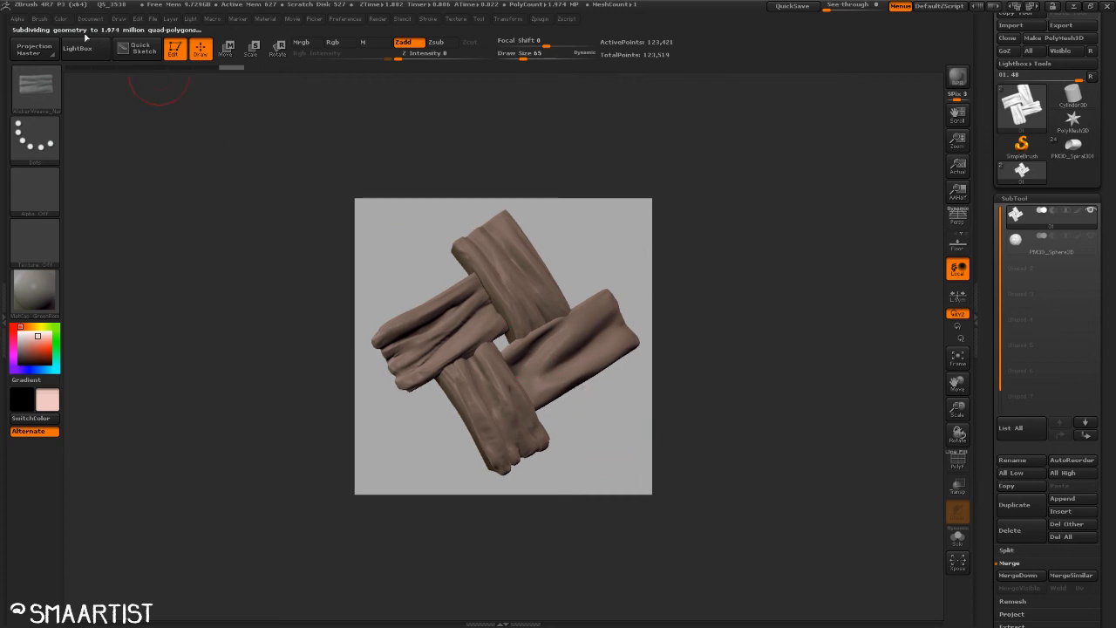
click(42, 18)
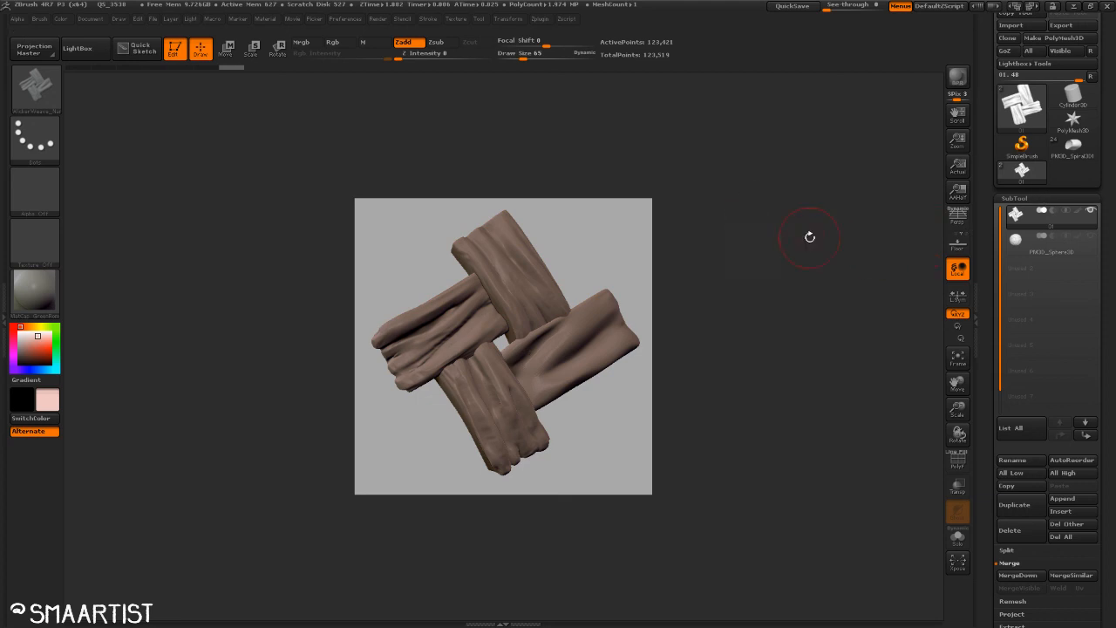
Step: Switch to the PM3D_Spiral3D1 tool and isolate its tube-shaped subtool with Solo mode
mouse_move(1076, 155)
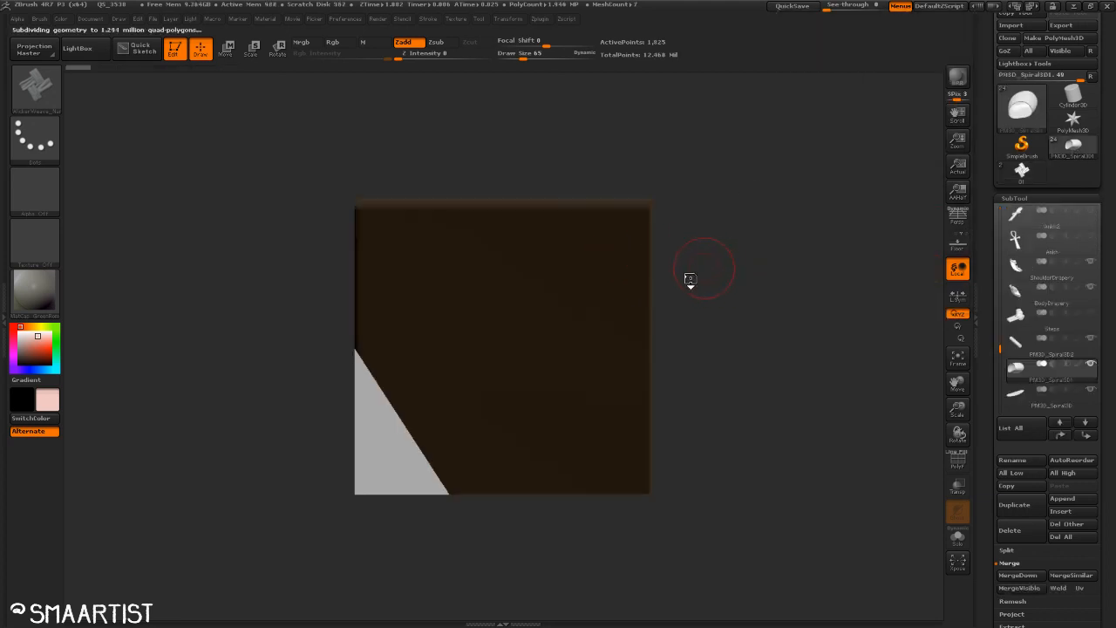
drag(594, 331, 601, 327)
drag(678, 234, 703, 278)
click(958, 538)
drag(768, 331, 730, 342)
Step: Resize the document to 1500 by 1500 pixels with proportions constrained
click(87, 19)
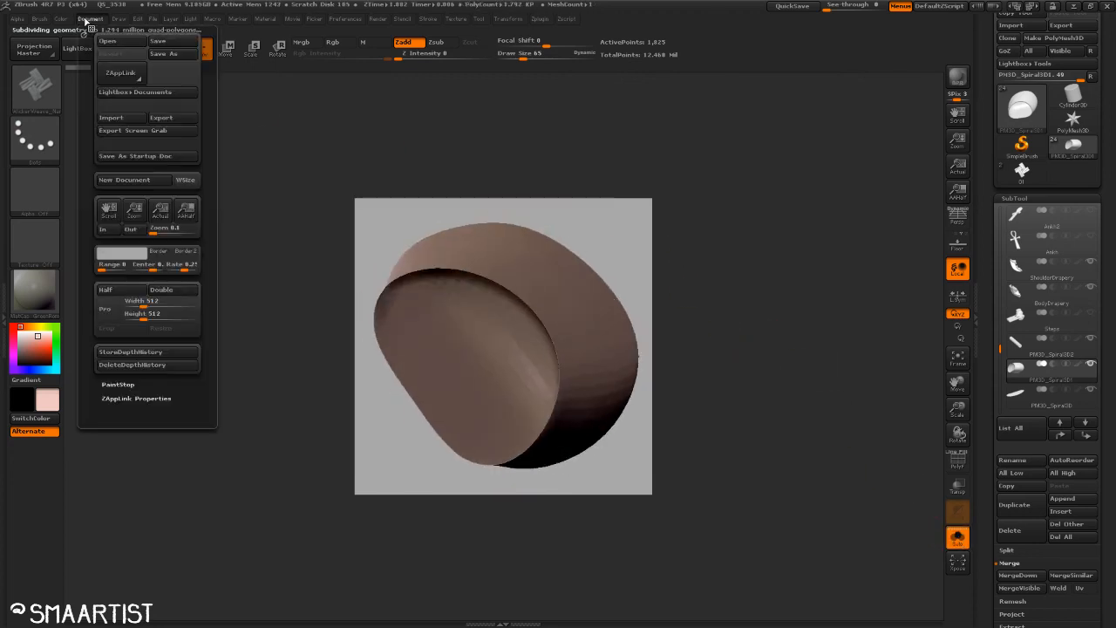
click(144, 302)
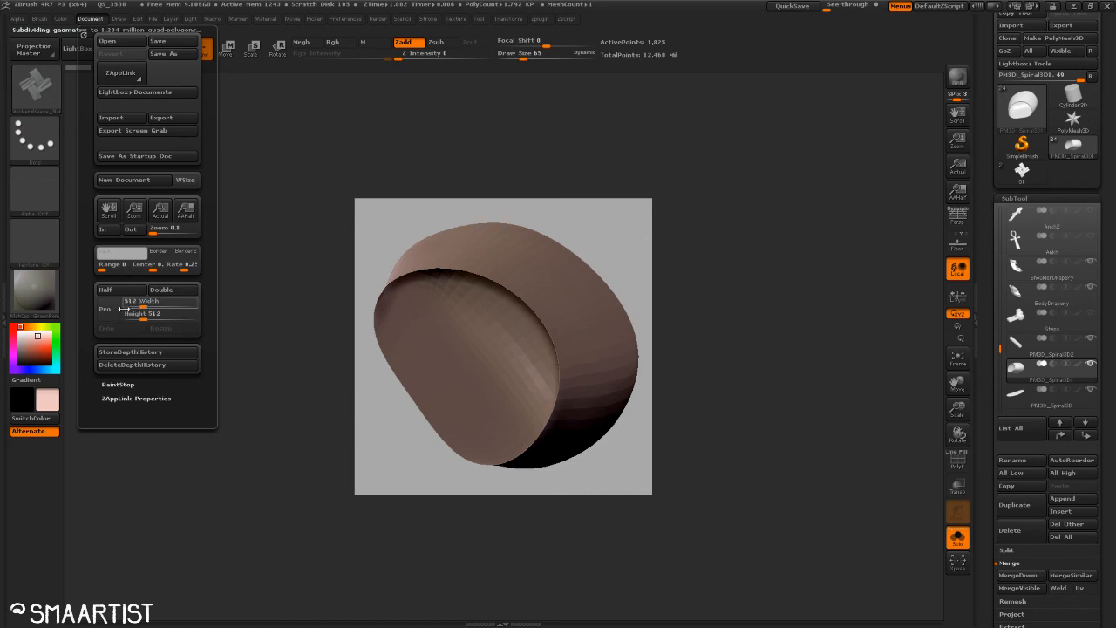
click(110, 310)
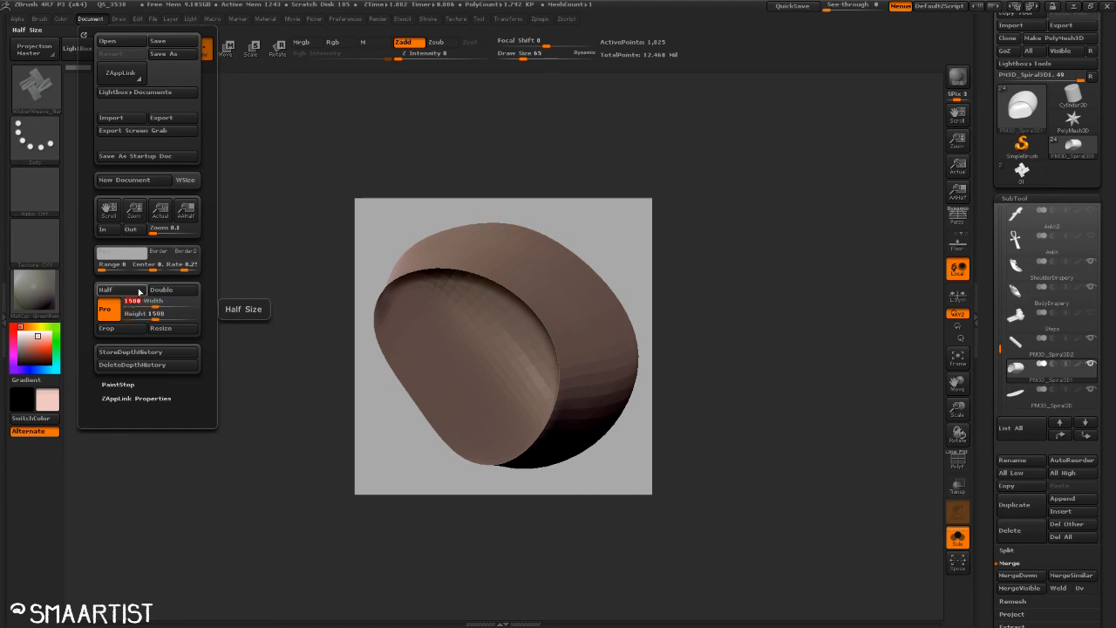
click(172, 269)
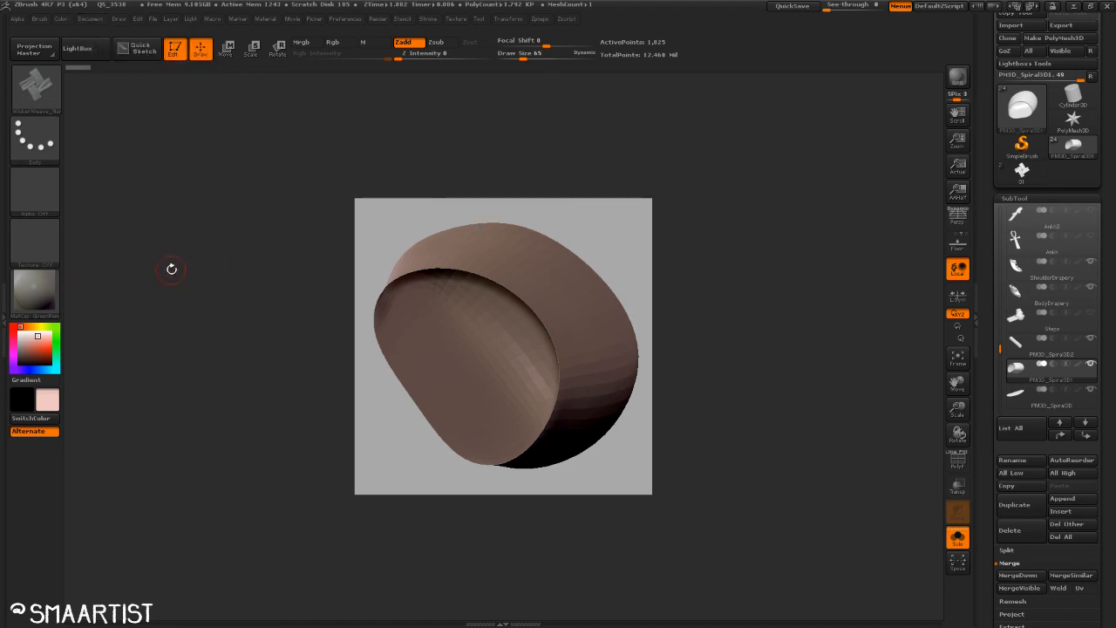
click(91, 20)
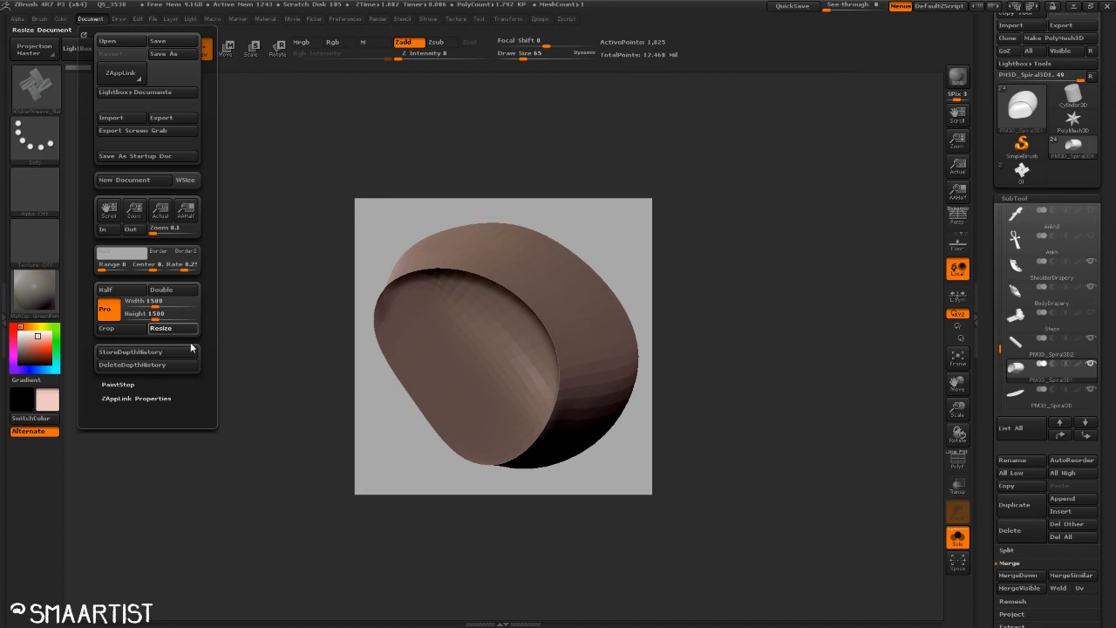
click(597, 349)
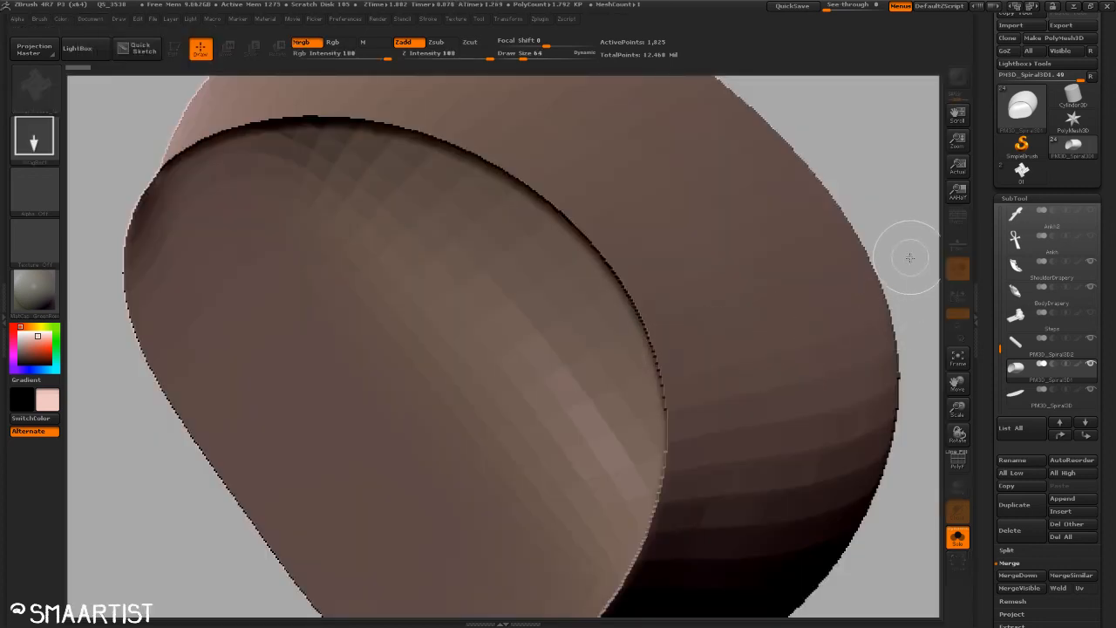
Step: Clear the canvas, draw the PM3D_Spiral3D1 tube on it again and put it in Edit mode at a large size
key(ctrl+n)
mouse_move(598, 293)
mouse_down()
mouse_move(503, 362)
mouse_move(520, 416)
mouse_move(620, 392)
mouse_up()
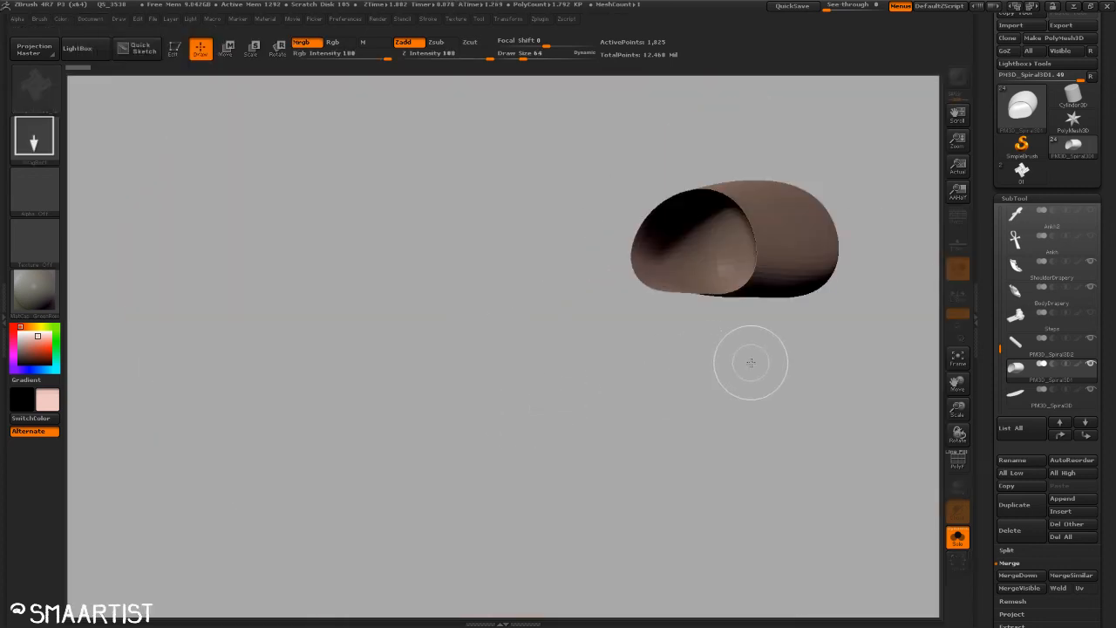
key(t)
alt+right_drag(747, 226, 757, 404)
mouse_move(814, 307)
alt+right_down()
mouse_move(776, 288)
mouse_move(526, 254)
mouse_move(784, 295)
mouse_move(822, 242)
mouse_move(803, 267)
mouse_move(893, 244)
mouse_move(926, 339)
alt+right_up()
Step: Delete the Steps subtool and make the PM3D_Spiral3D1 tube the active subtool
click(1027, 344)
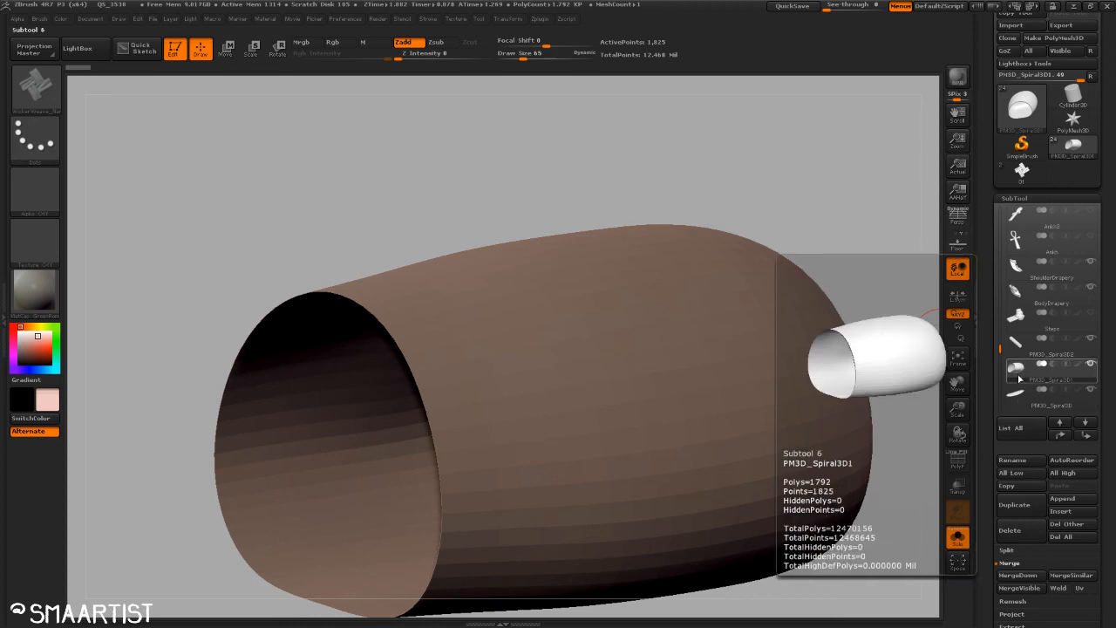
click(1019, 318)
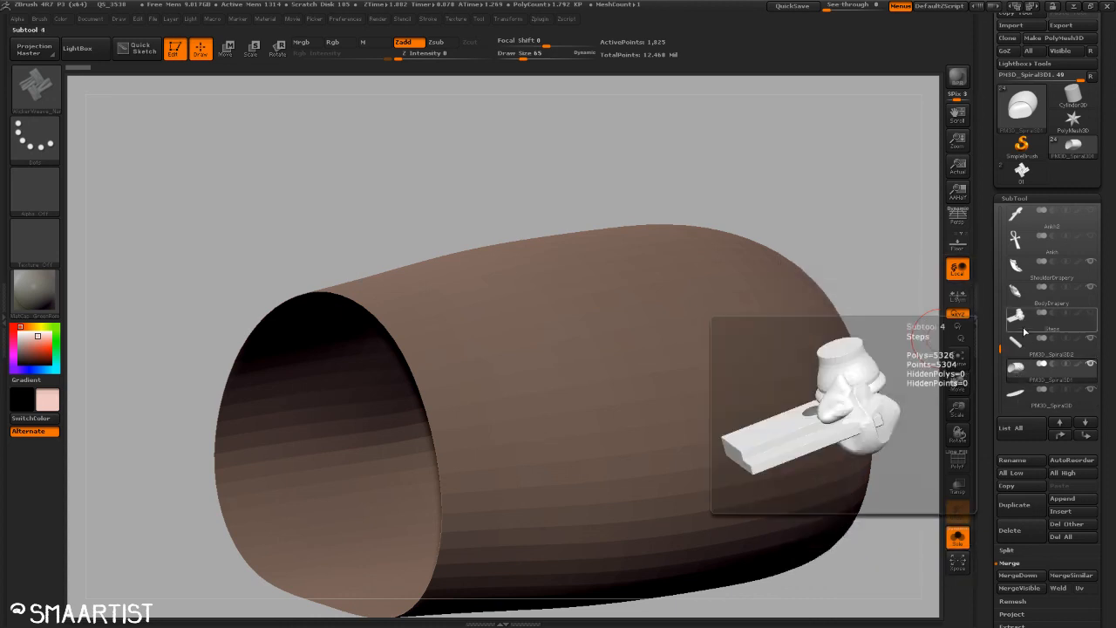
click(1022, 327)
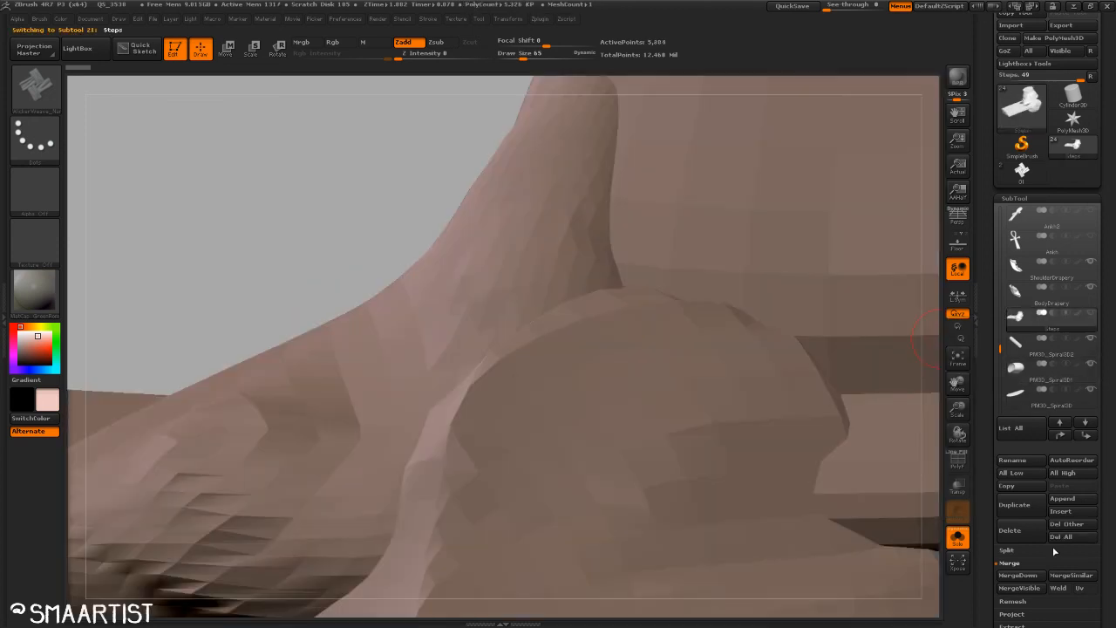
click(1026, 533)
click(896, 554)
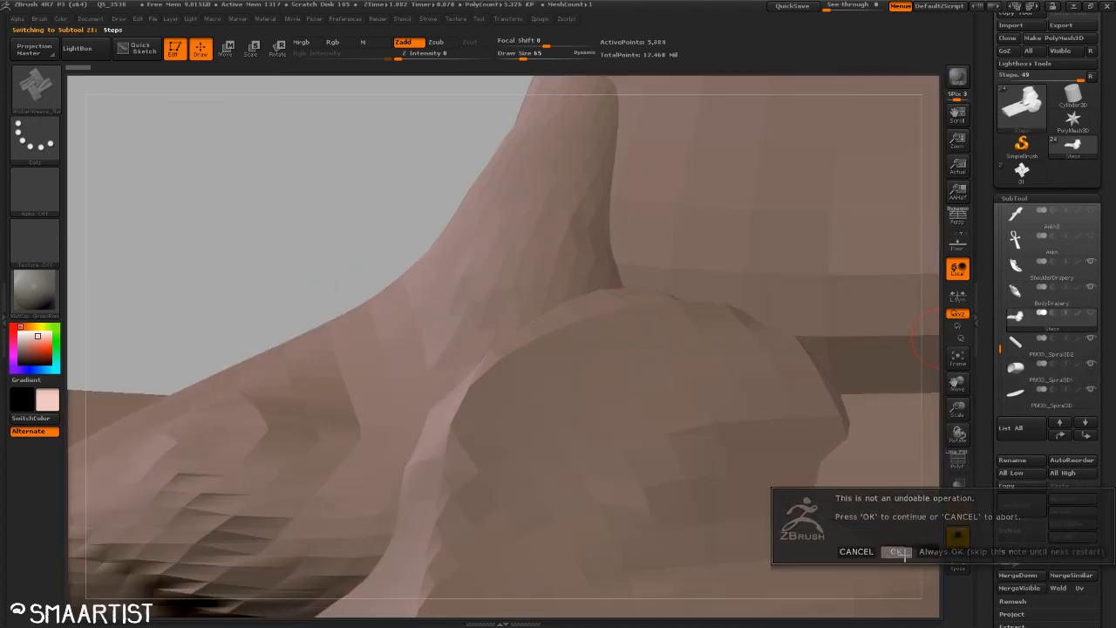
click(1016, 343)
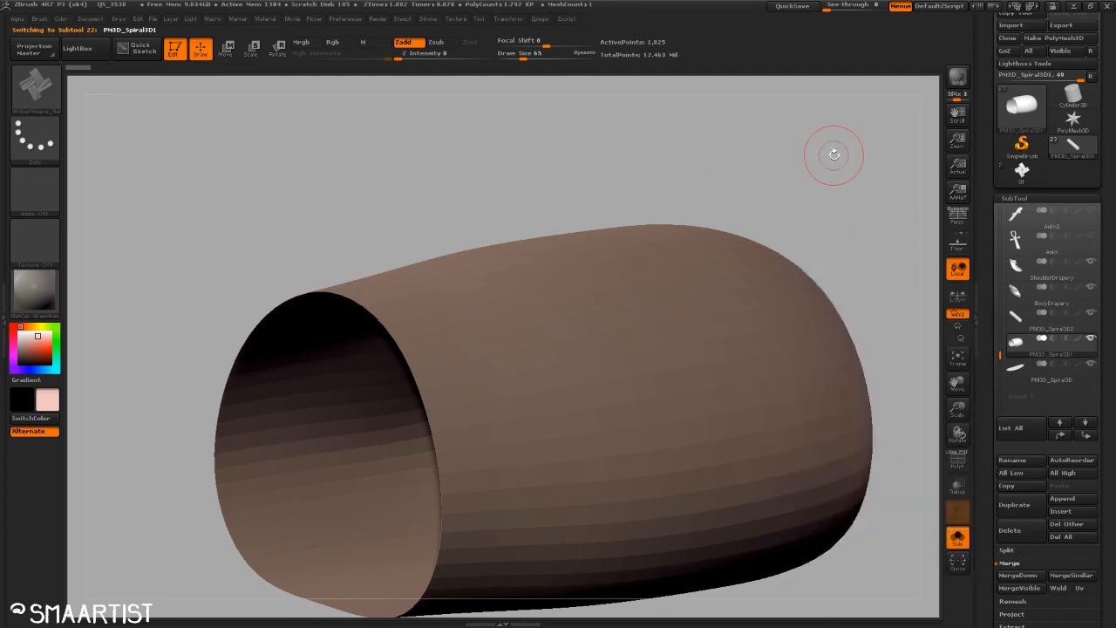
Step: Turn on the PolyFrame display for the tube and choose the ZModeler brush
drag(817, 219, 817, 225)
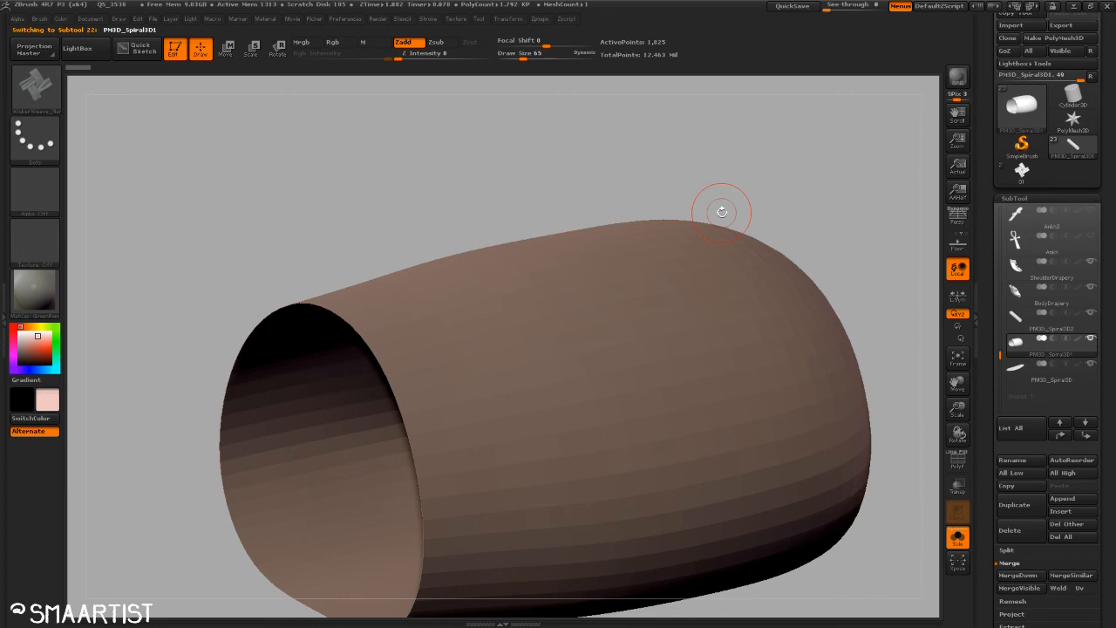
drag(802, 209, 823, 219)
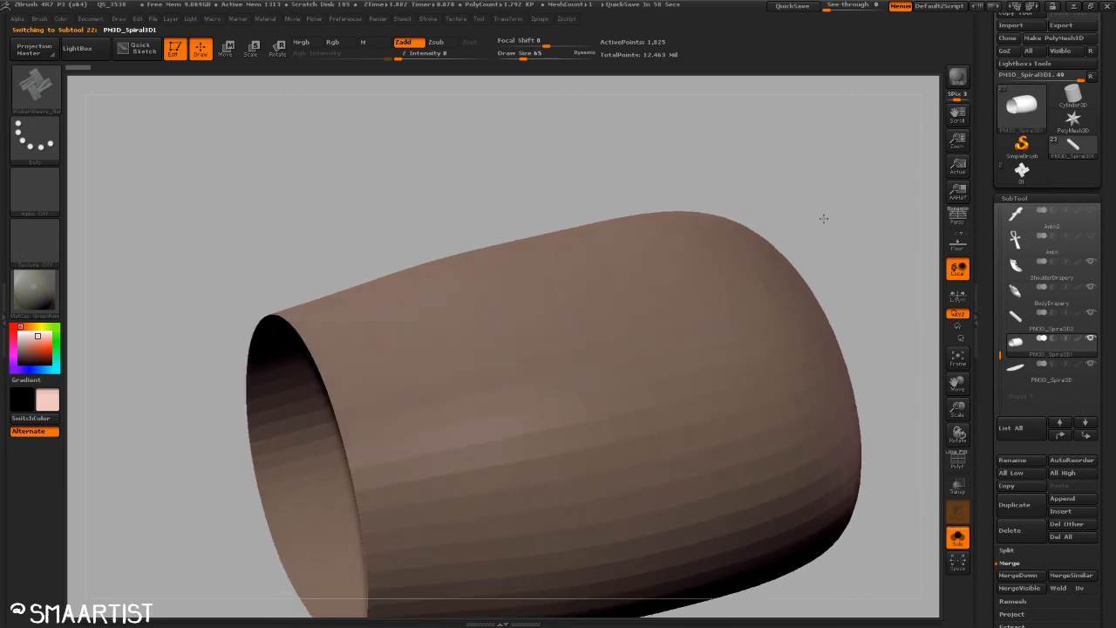
key(shift+f)
drag(411, 206, 428, 249)
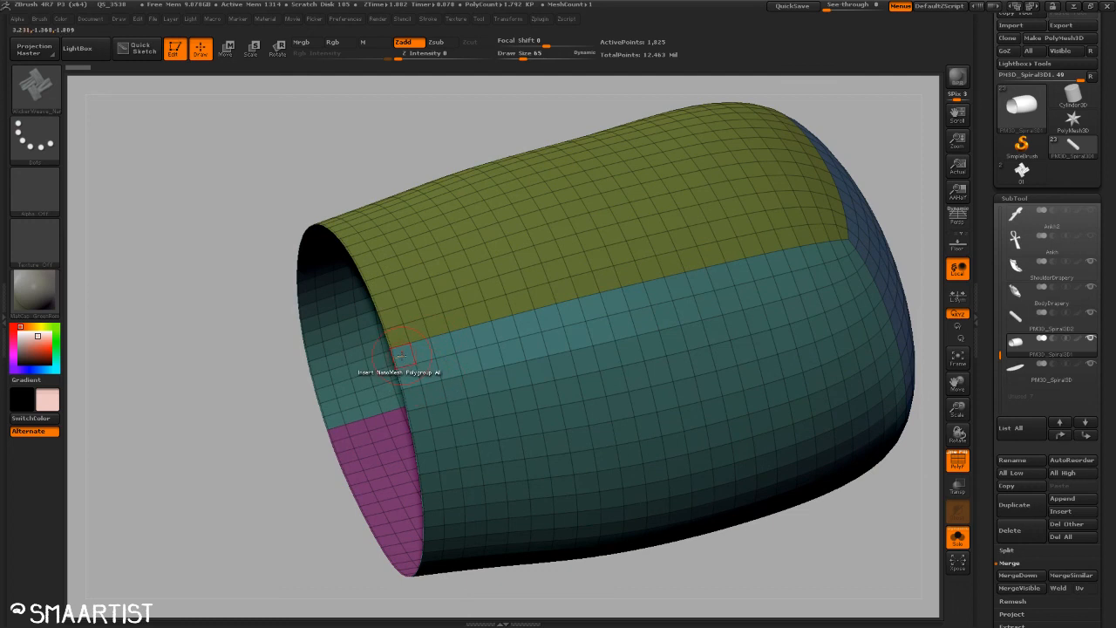
key(b)
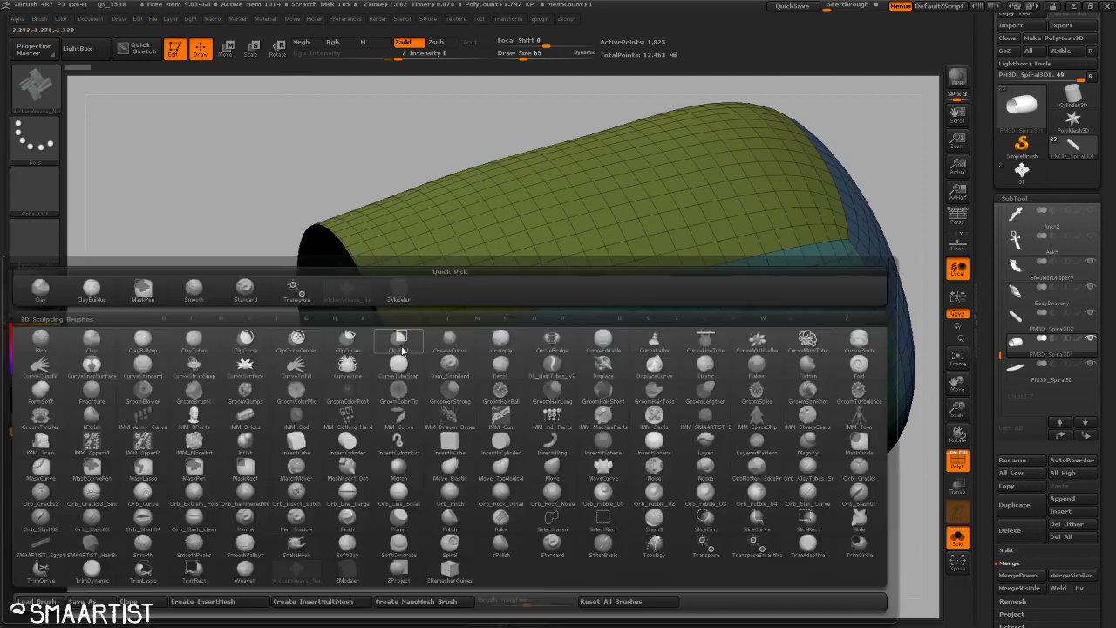
key(z)
key(m)
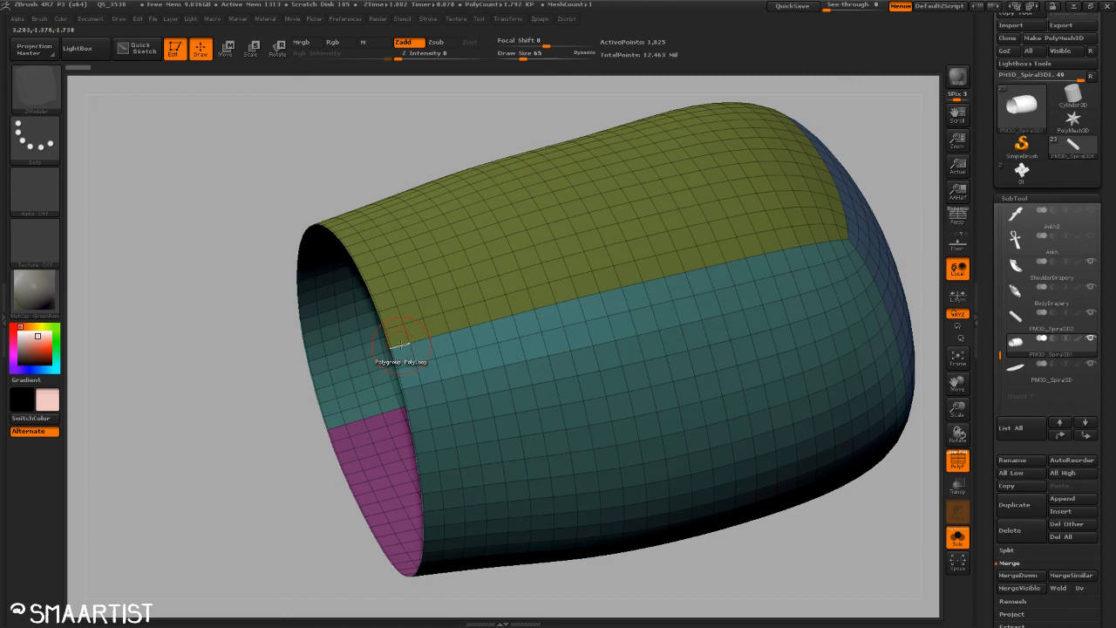
Step: Assign new polygroups to every other polygon loop around the tube with Polygroup PolyLoop, from the open end toward the rounded end
click(399, 345)
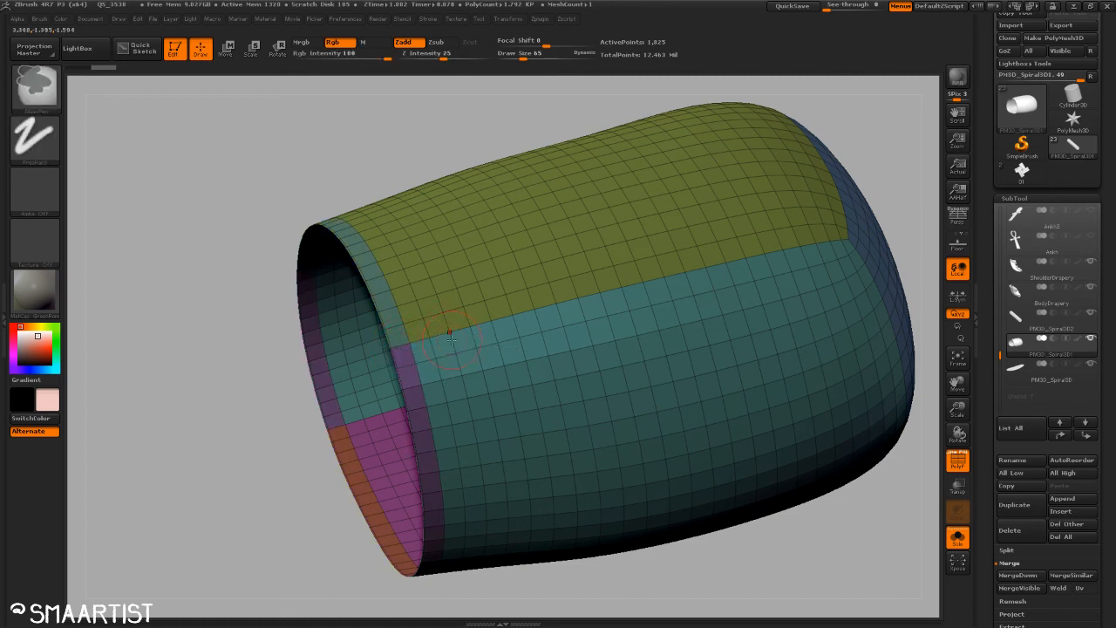
click(440, 338)
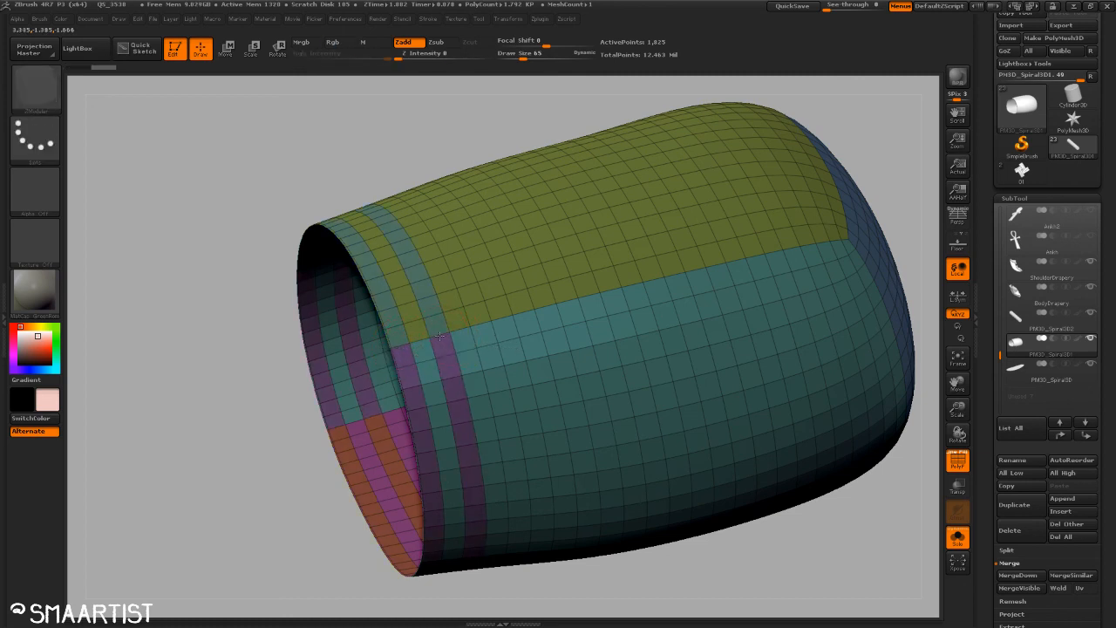
click(489, 325)
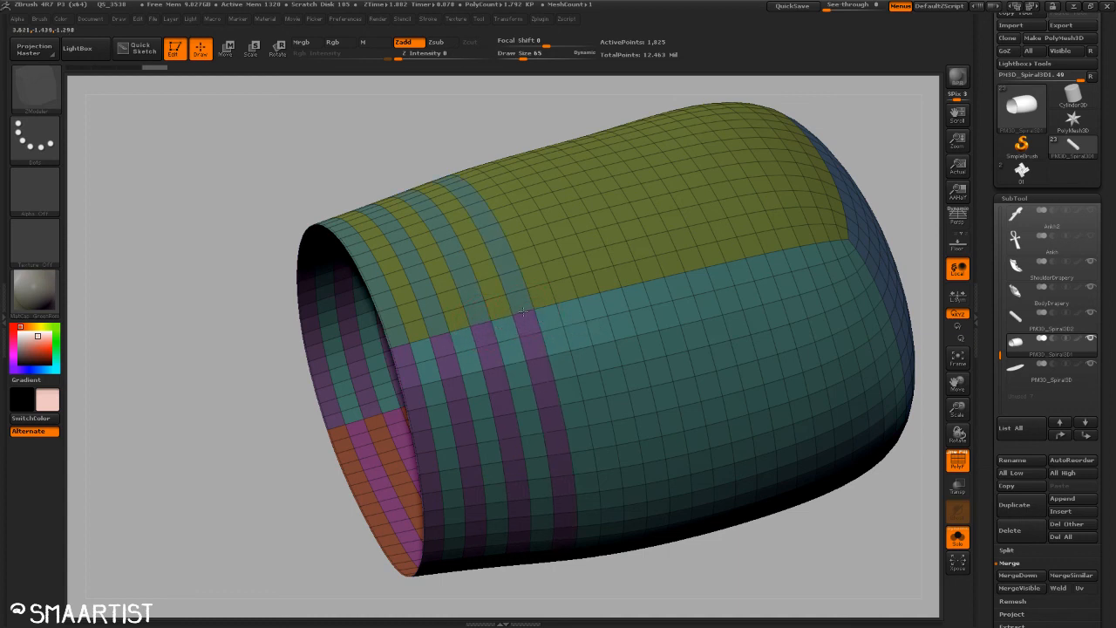
click(545, 306)
click(594, 297)
click(621, 293)
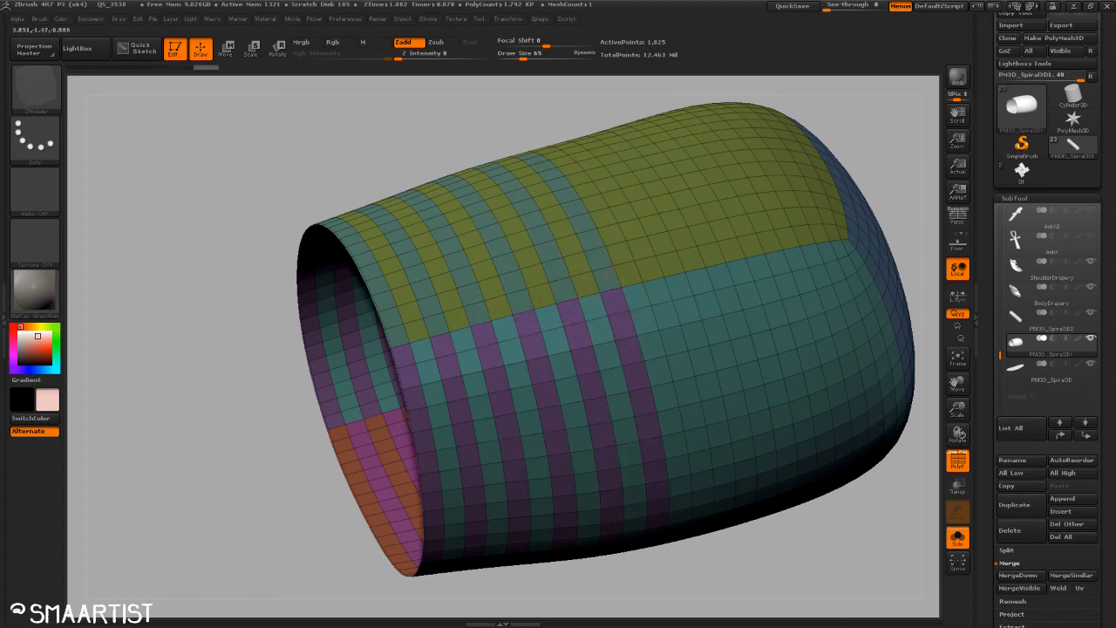
click(665, 284)
click(699, 269)
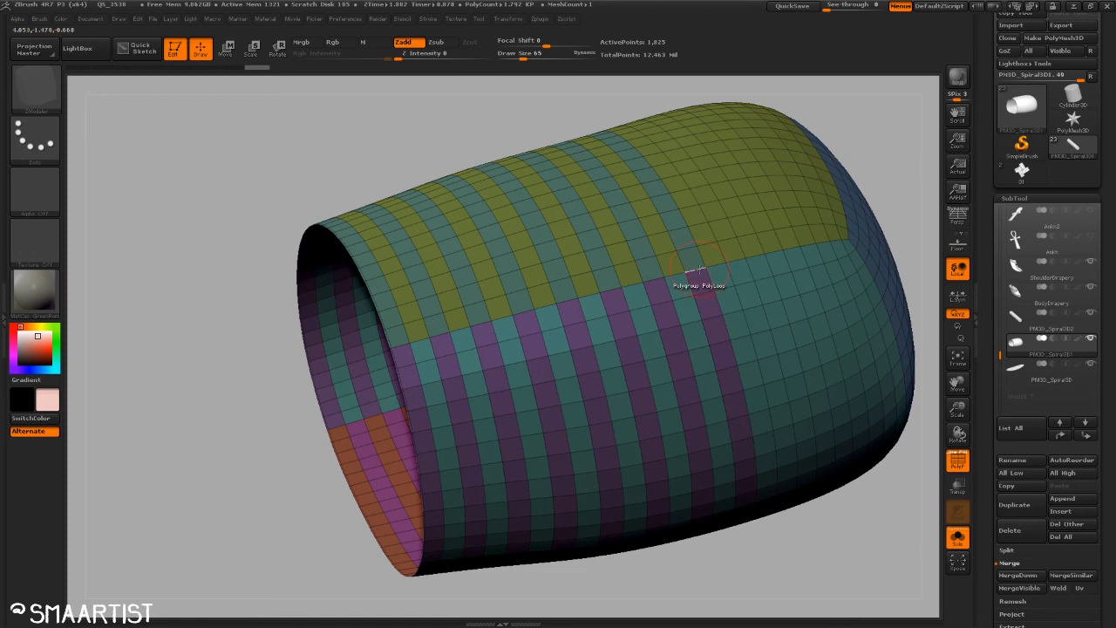
click(740, 259)
click(783, 253)
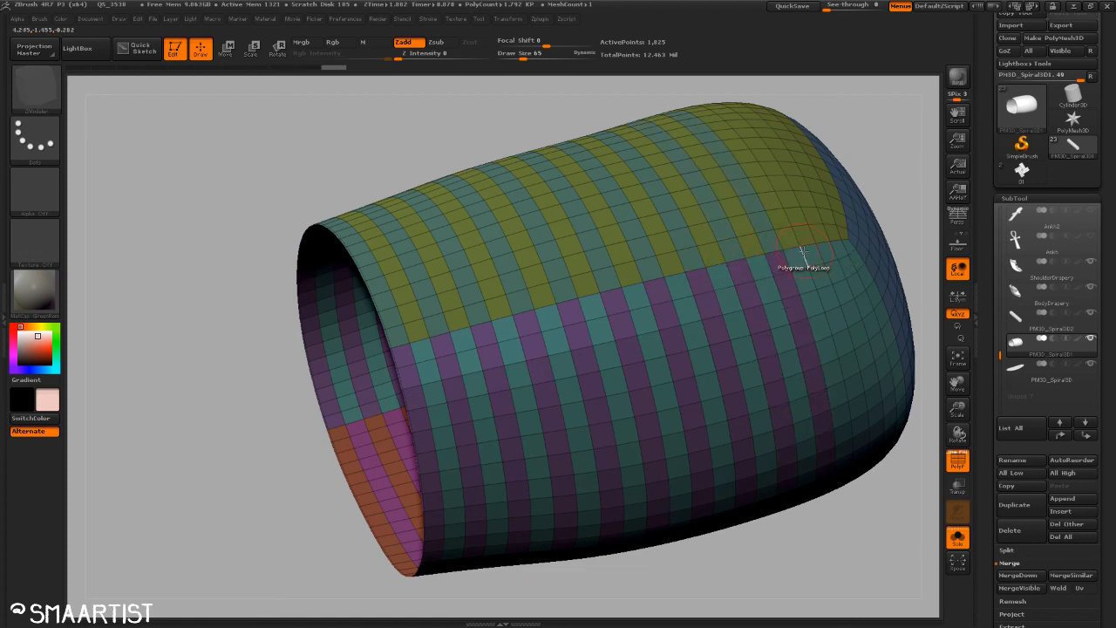
click(806, 245)
click(833, 246)
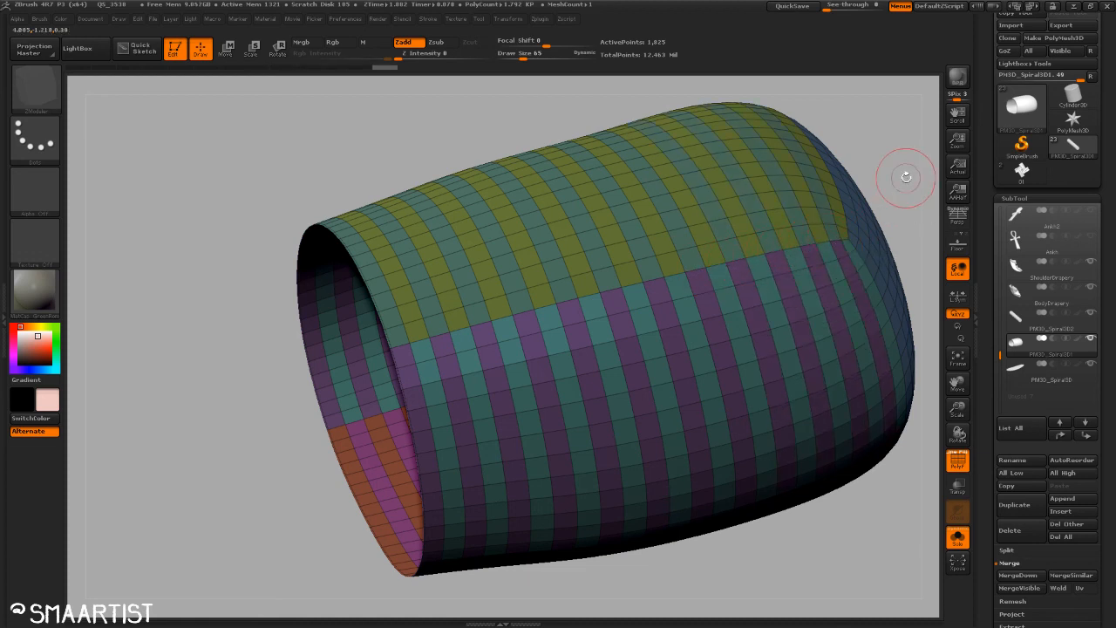
Step: Try to assign new polygroups with Polygroup PolyLoop to every other lengthwise loop down the tube's side and across its rounded end
drag(902, 180, 730, 252)
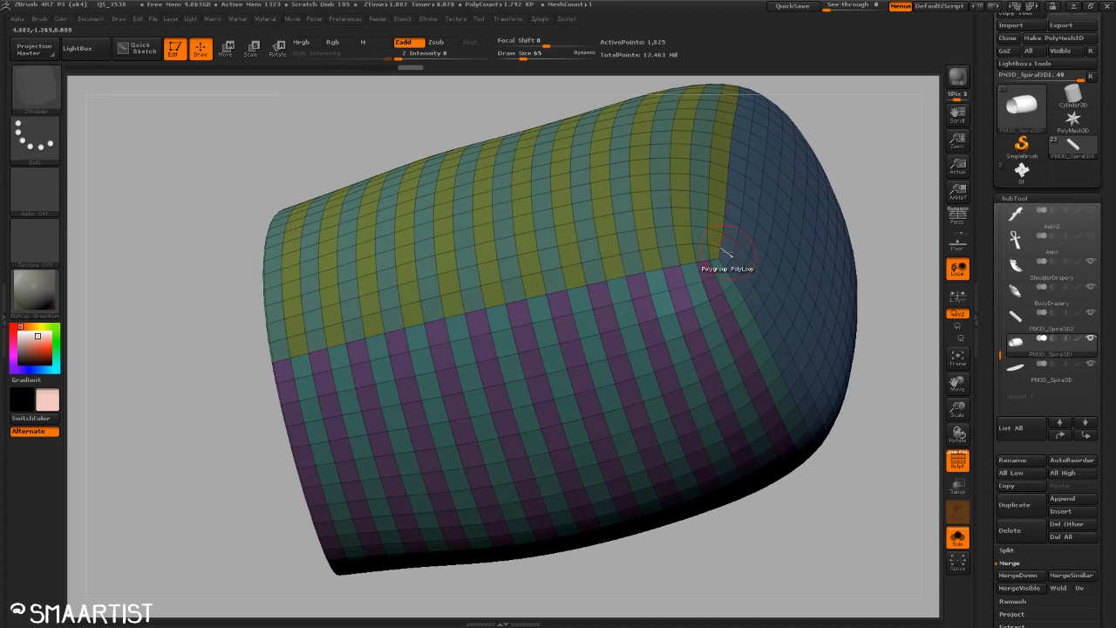
click(726, 253)
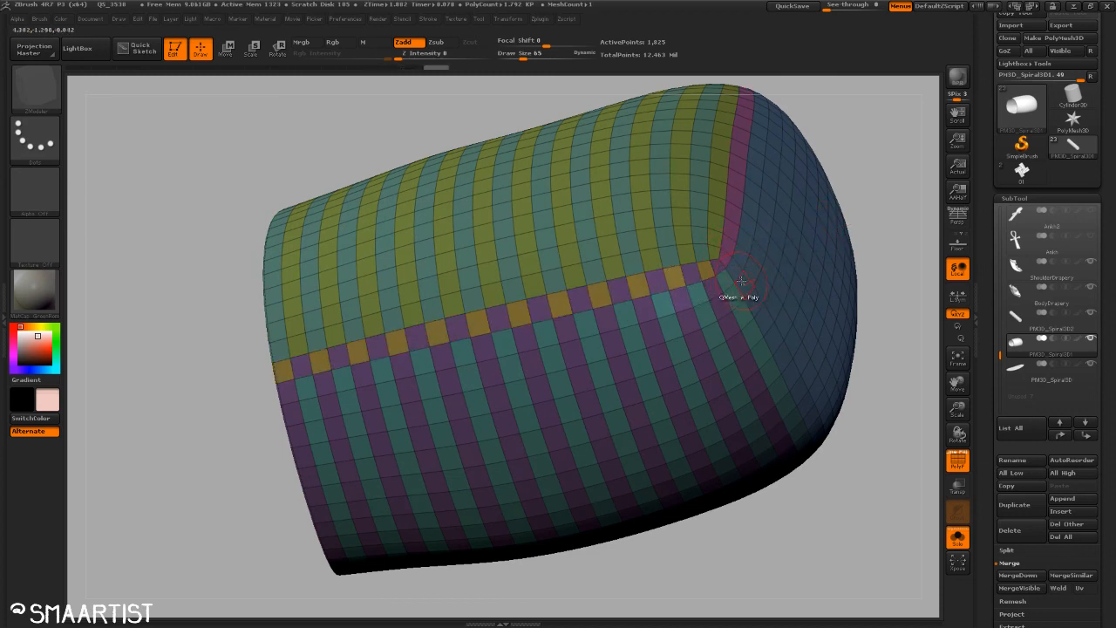
click(747, 277)
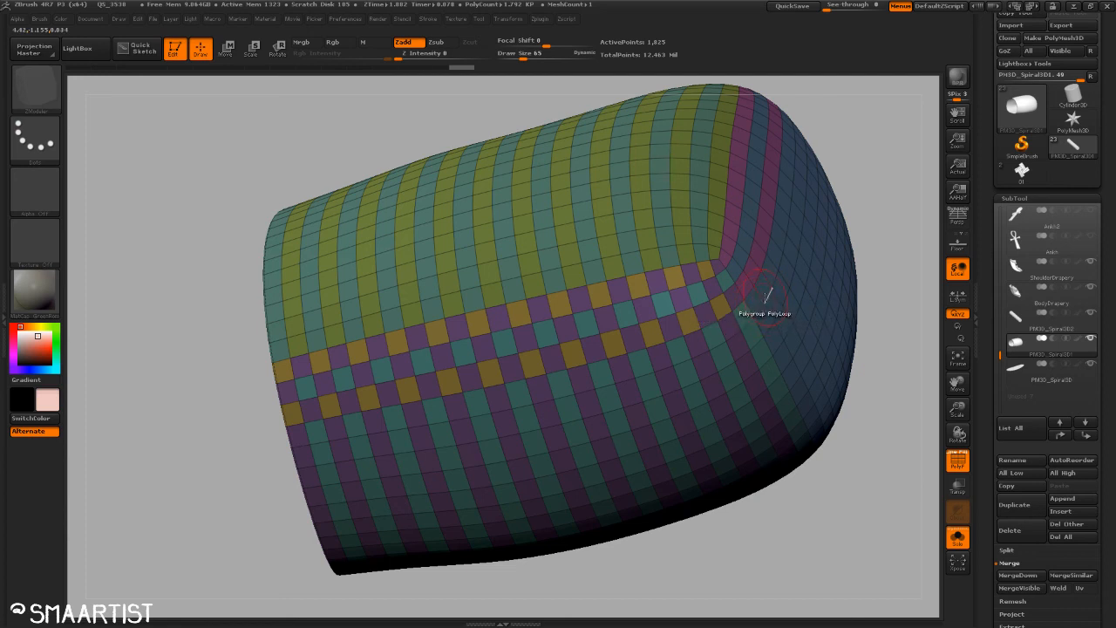
click(769, 313)
alt+drag(874, 186, 788, 193)
right_drag(831, 303, 798, 348)
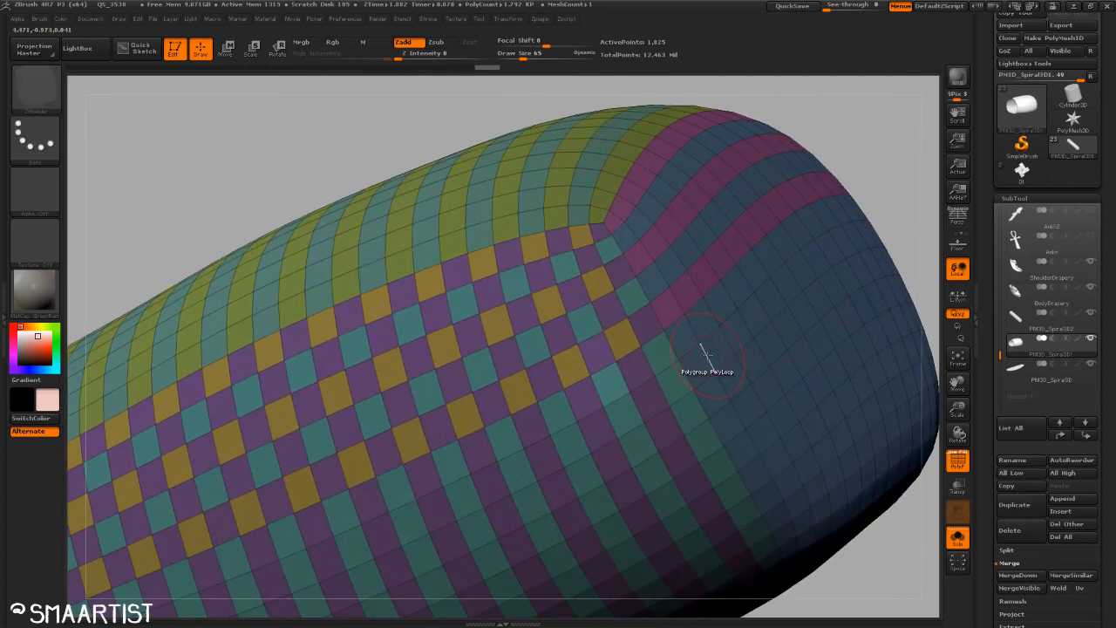
right_drag(731, 403, 722, 353)
click(713, 360)
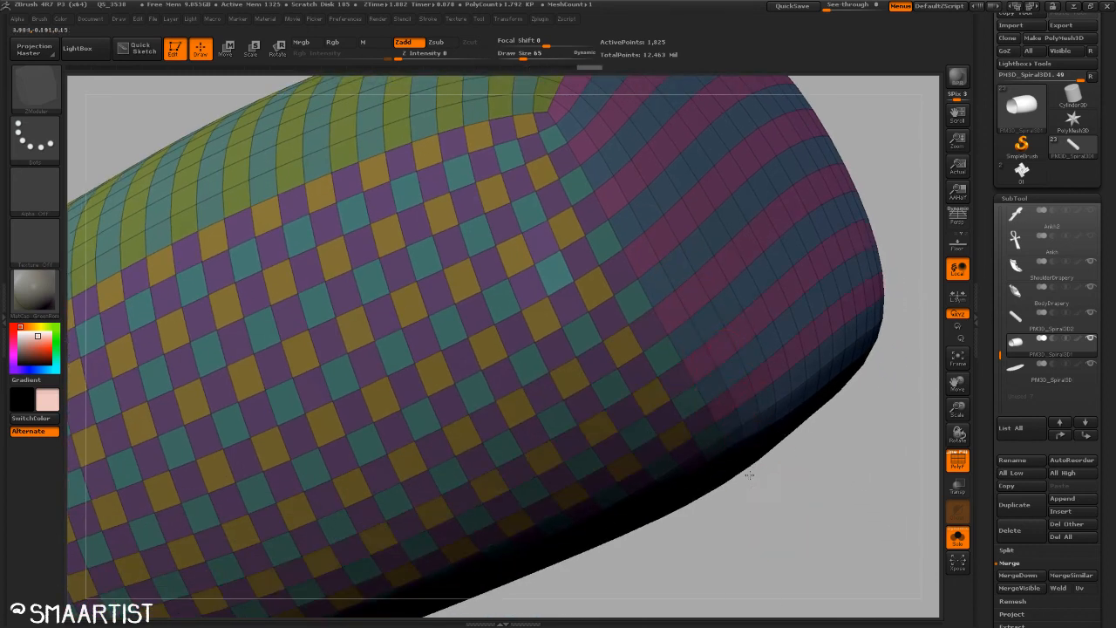
mouse_move(731, 397)
right_down()
mouse_move(753, 468)
mouse_move(729, 408)
right_up()
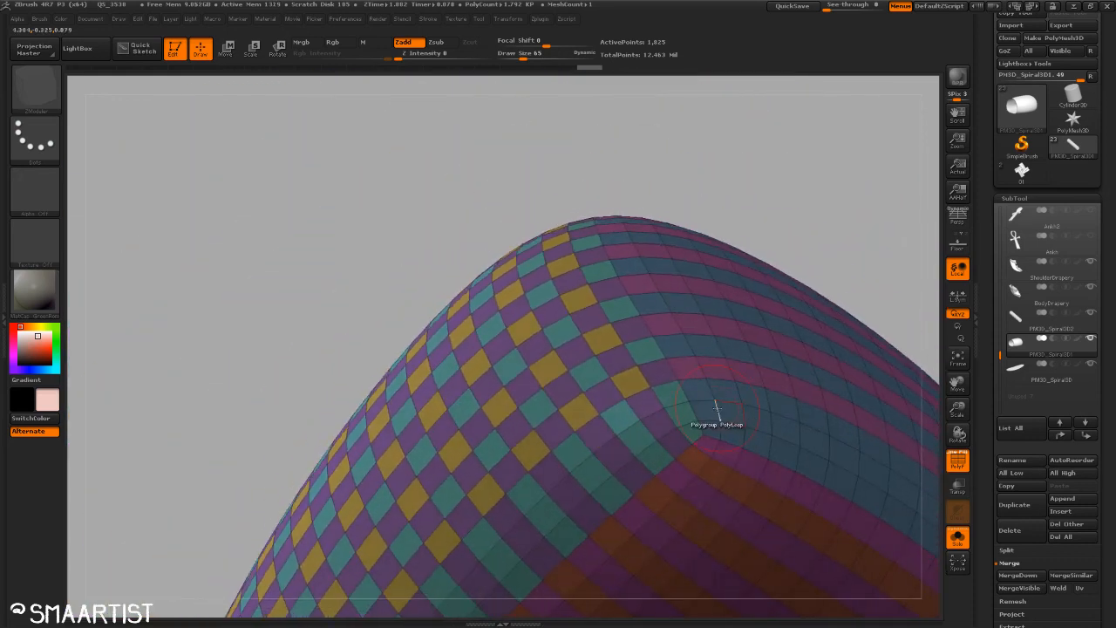
mouse_move(773, 348)
right_down()
mouse_move(765, 282)
mouse_move(692, 192)
mouse_move(723, 304)
mouse_move(755, 269)
mouse_move(774, 359)
right_up()
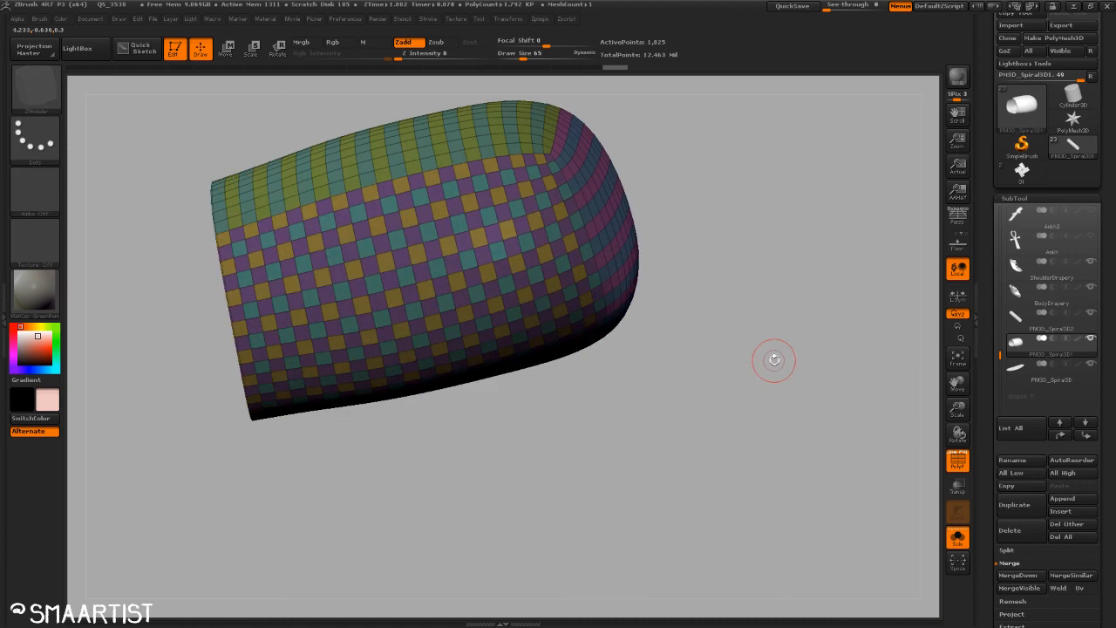
Step: Undo both the lengthwise and the around-the-tube alternating polygroup assignments, back to the tube's original polygroups
drag(774, 359, 762, 324)
key(ctrl+z)
key(ctrl+z)
key(ctrl+z)
key(ctrl+z)
key(ctrl+z)
key(ctrl+z)
key(ctrl+z)
key(ctrl+z)
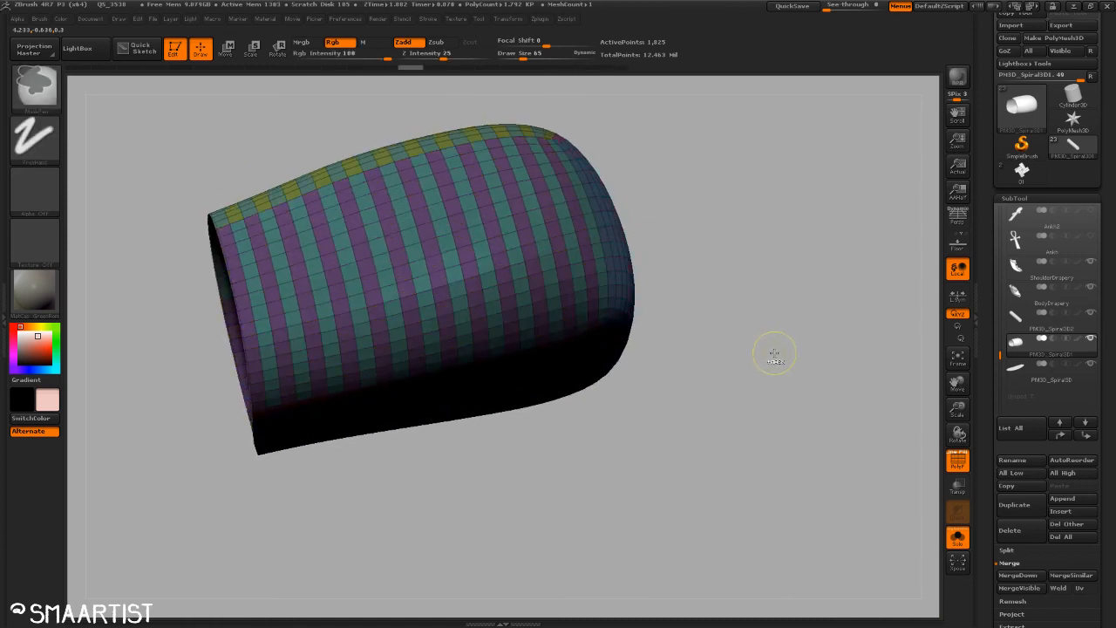
key(ctrl+z)
key(ctrl+z)
key(ctrl+z)
key(ctrl+z)
key(ctrl+z)
key(ctrl+z)
key(ctrl+z)
key(ctrl+z)
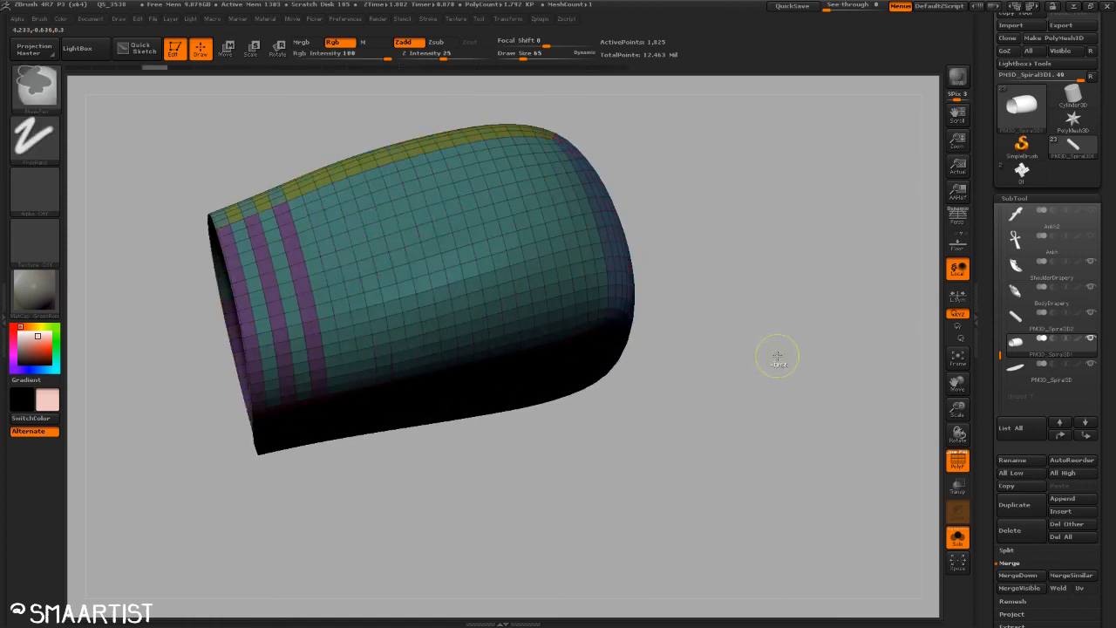
key(ctrl+z)
key(ctrl+z)
key(ctrl+z)
key(ctrl+z)
key(ctrl+z)
key(ctrl+z)
Step: With the ZModeler brush, assign new polygroups to every other loop around the tube, from the rounded end toward the open end
key(b)
key(z)
key(m)
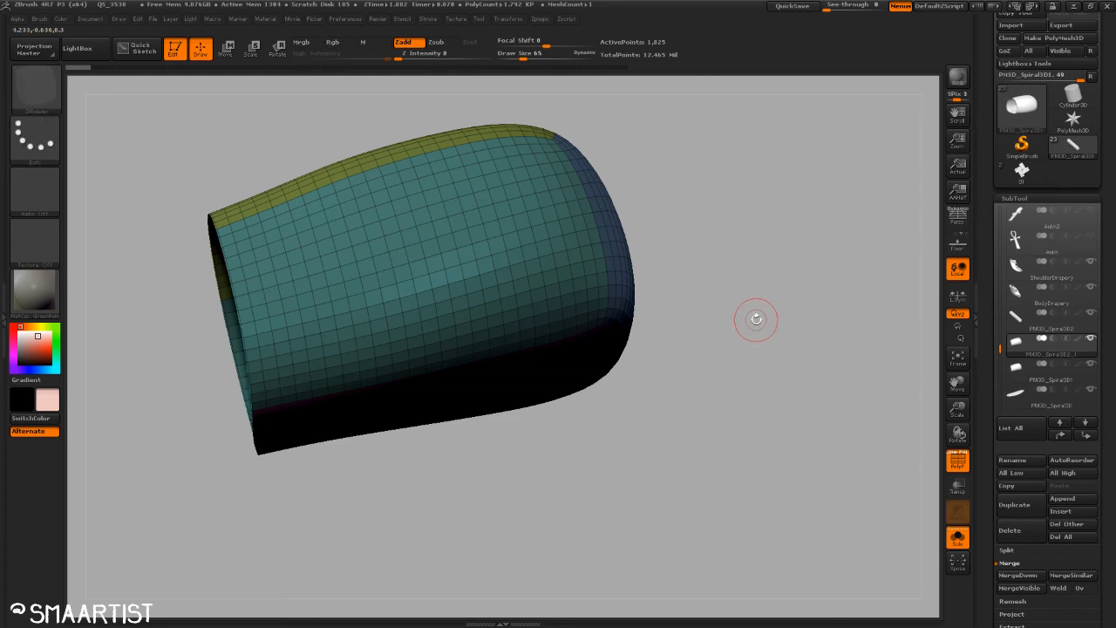
drag(757, 319, 743, 309)
ctrl+right_drag(742, 309, 745, 362)
alt+drag(768, 178, 864, 281)
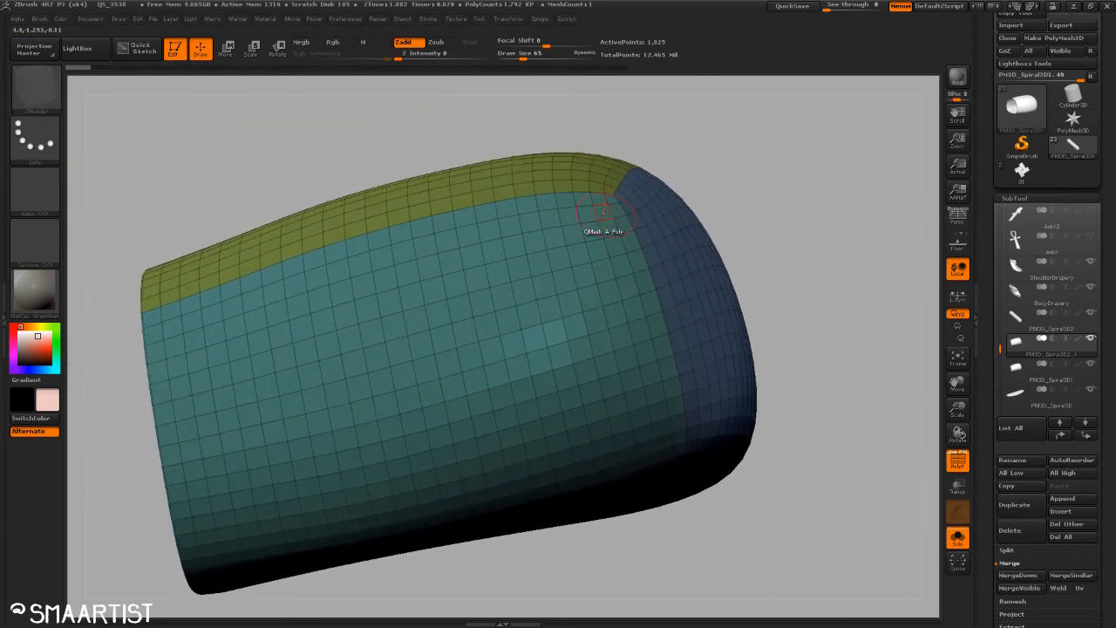
click(602, 204)
click(567, 207)
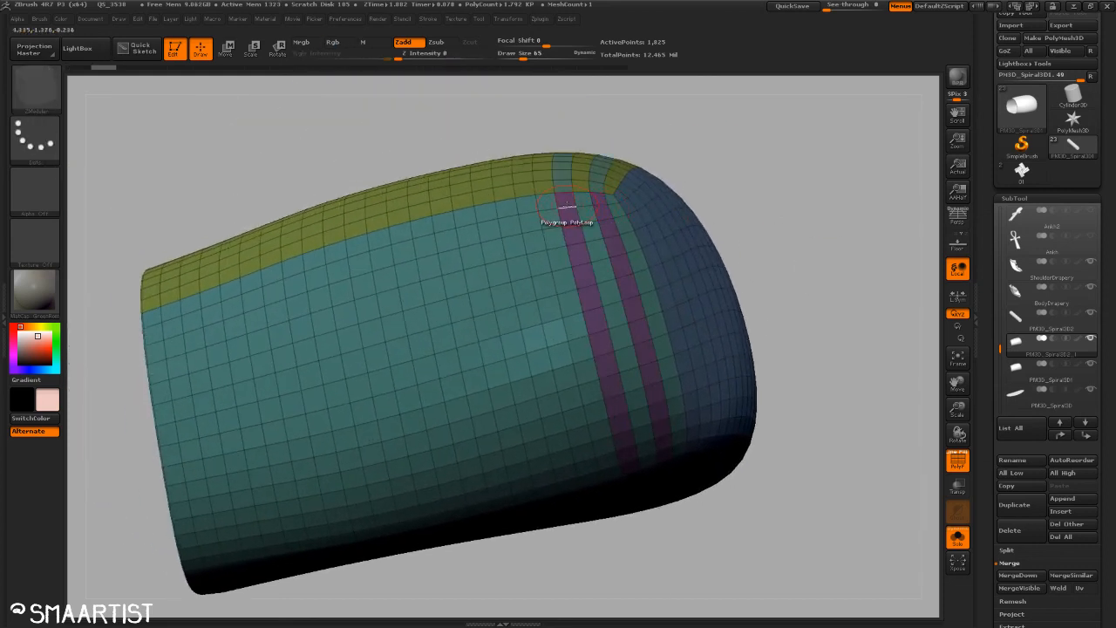
click(524, 213)
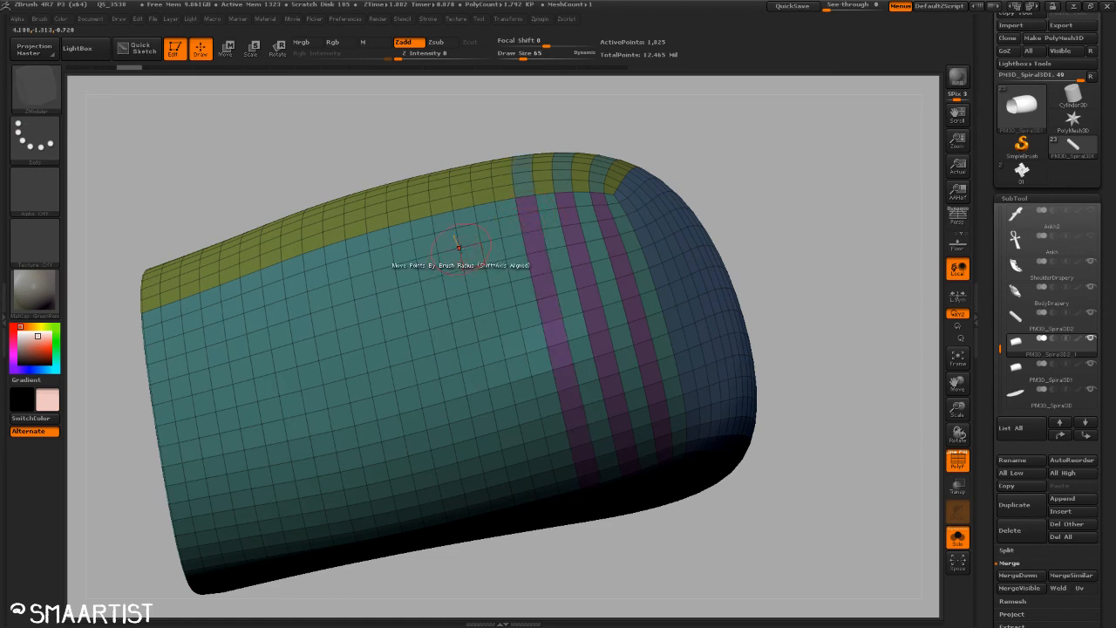
click(485, 220)
click(443, 229)
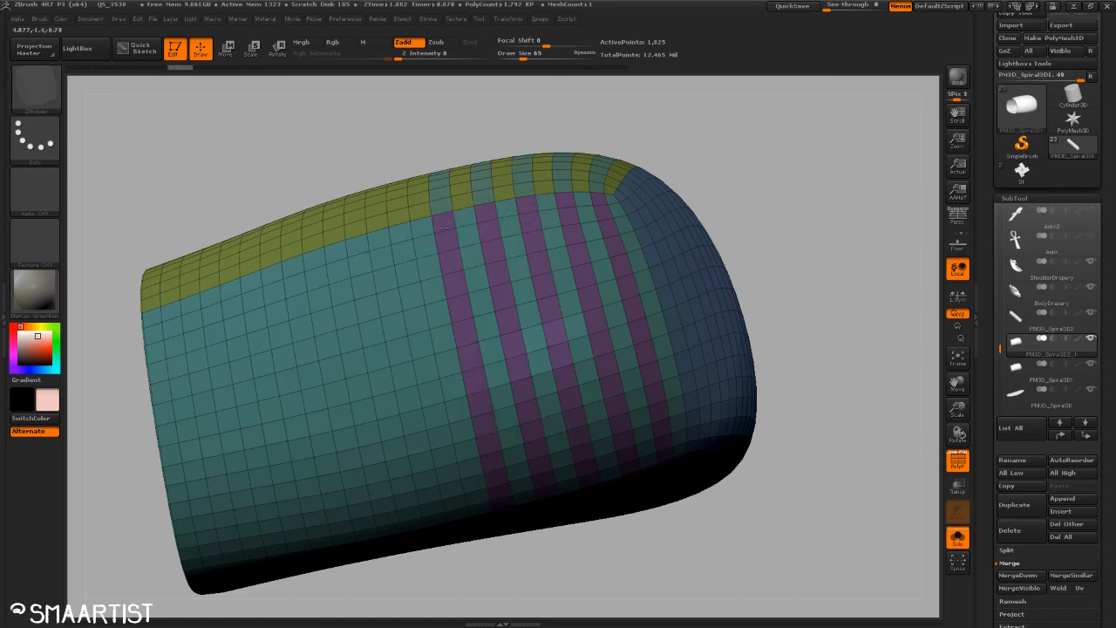
click(402, 240)
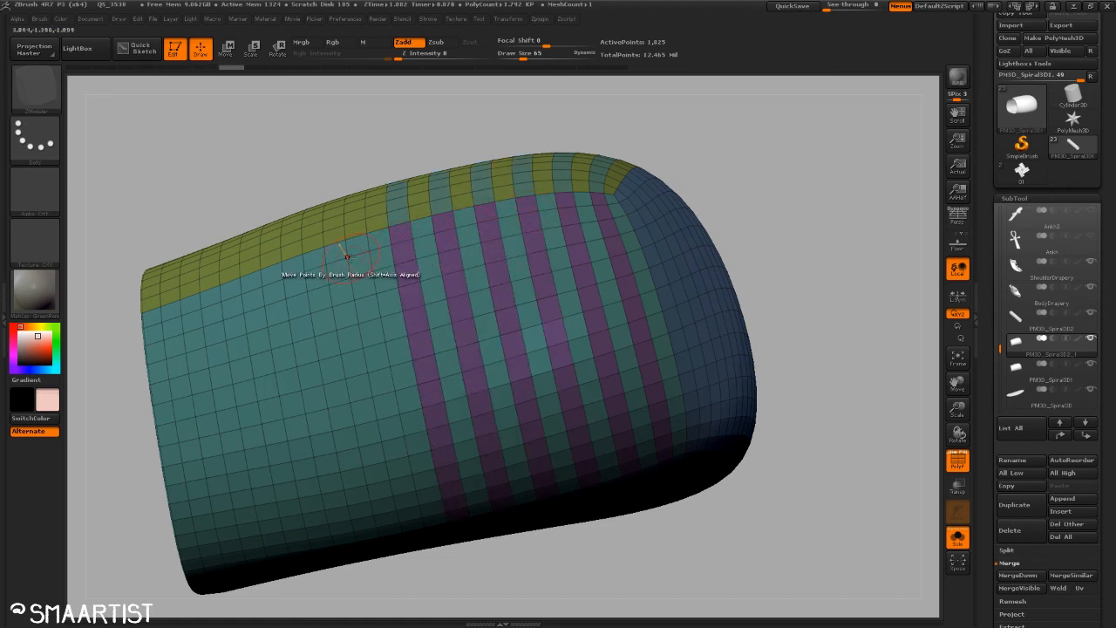
click(359, 252)
click(318, 266)
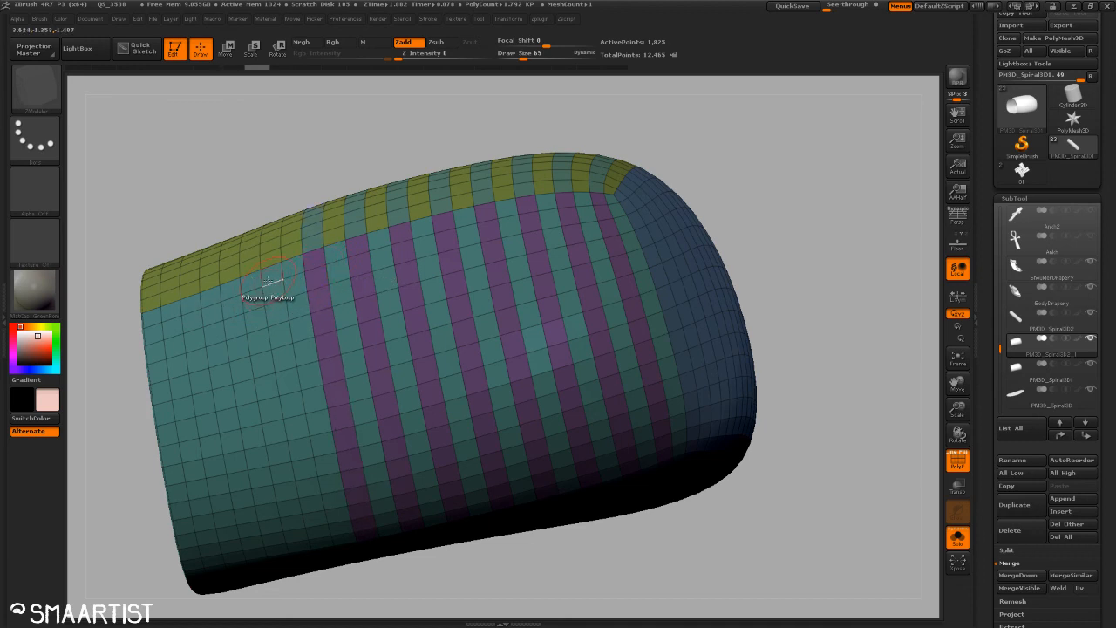
click(278, 277)
click(230, 300)
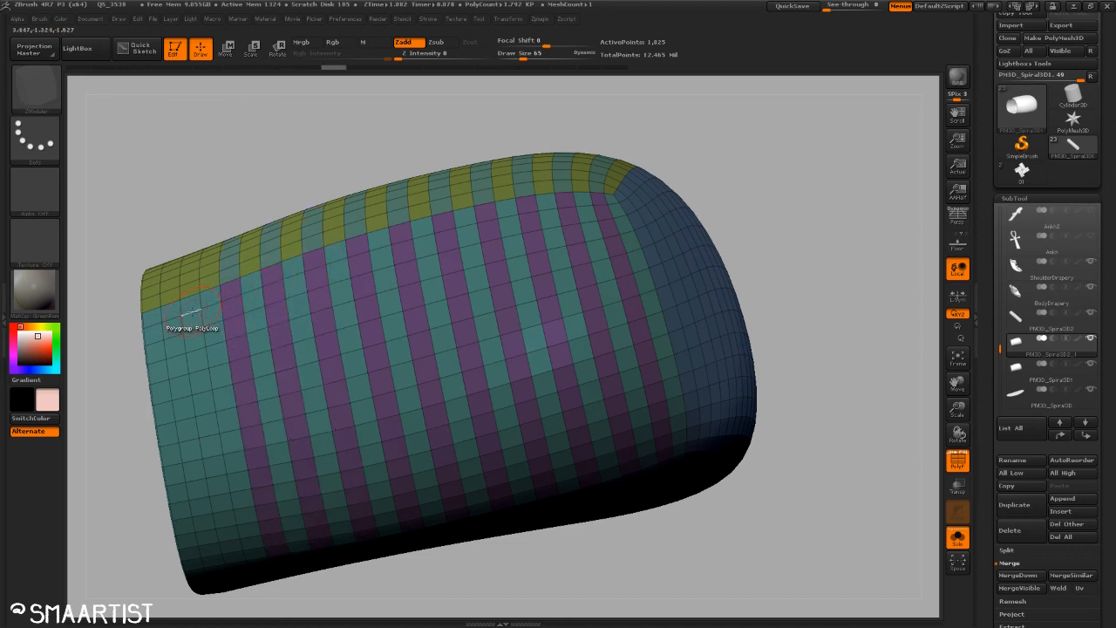
click(191, 311)
click(155, 322)
Step: Assign new polygroups to the first alternating lengthwise loops along the seam between the tube's upper surface and side
drag(839, 184, 791, 219)
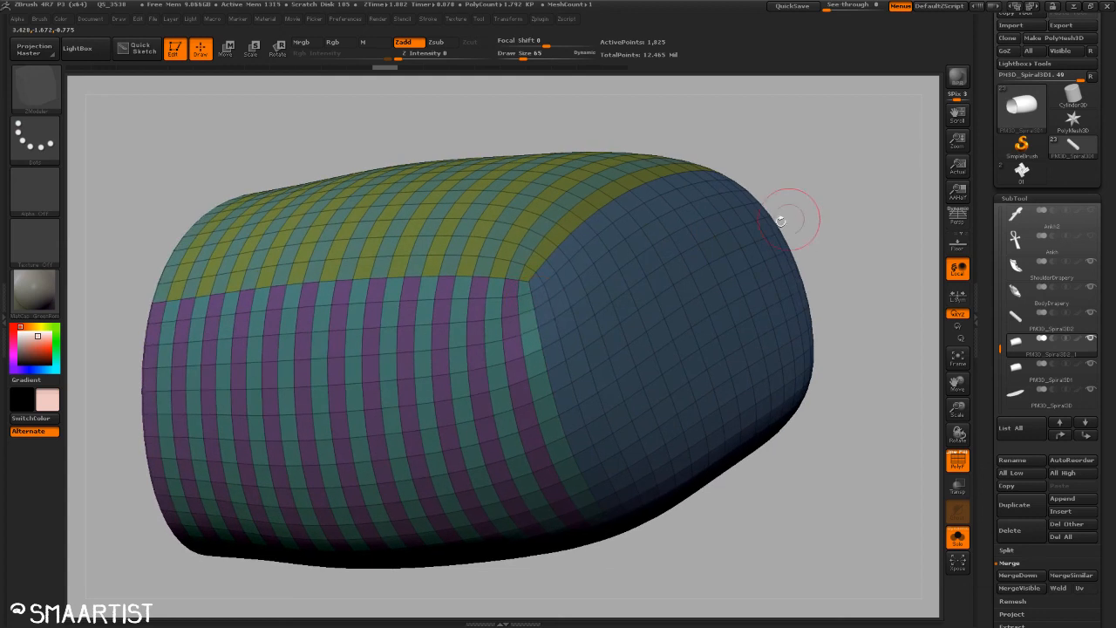
click(559, 262)
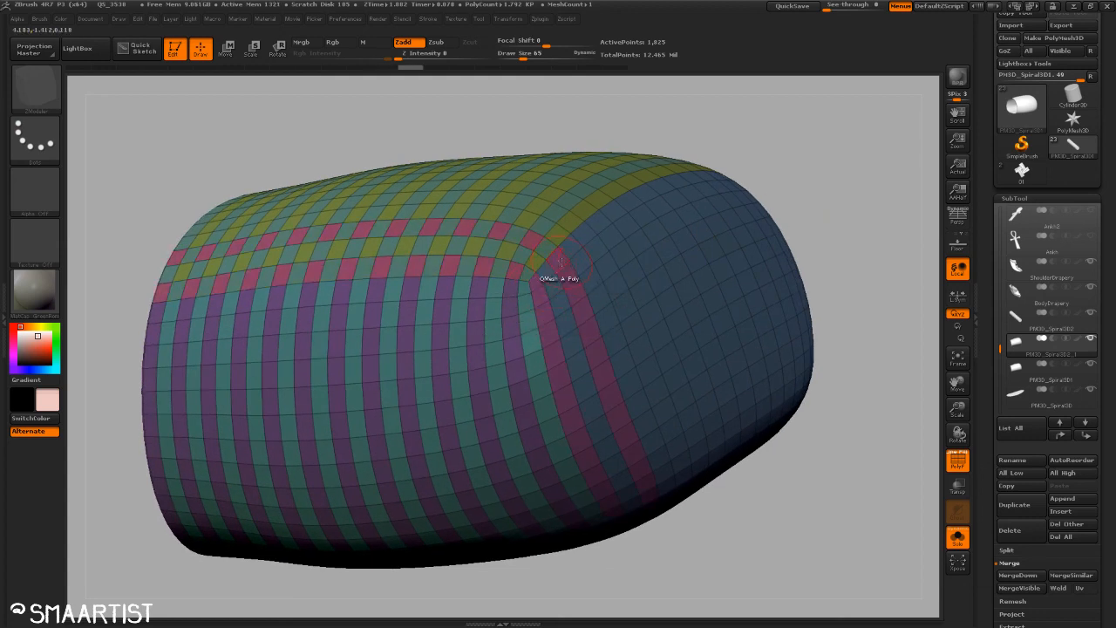
click(541, 310)
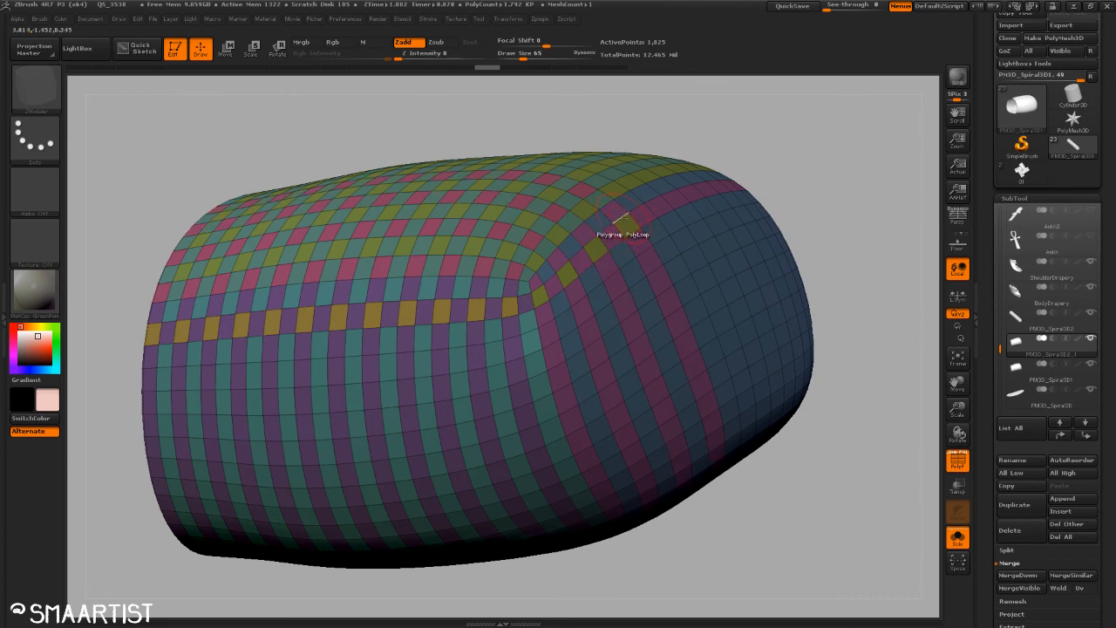
Step: Try to continue the alternating lengthwise polygroup loops down the side, across the rounded end and around the rest of the tube
drag(822, 162, 781, 171)
click(560, 307)
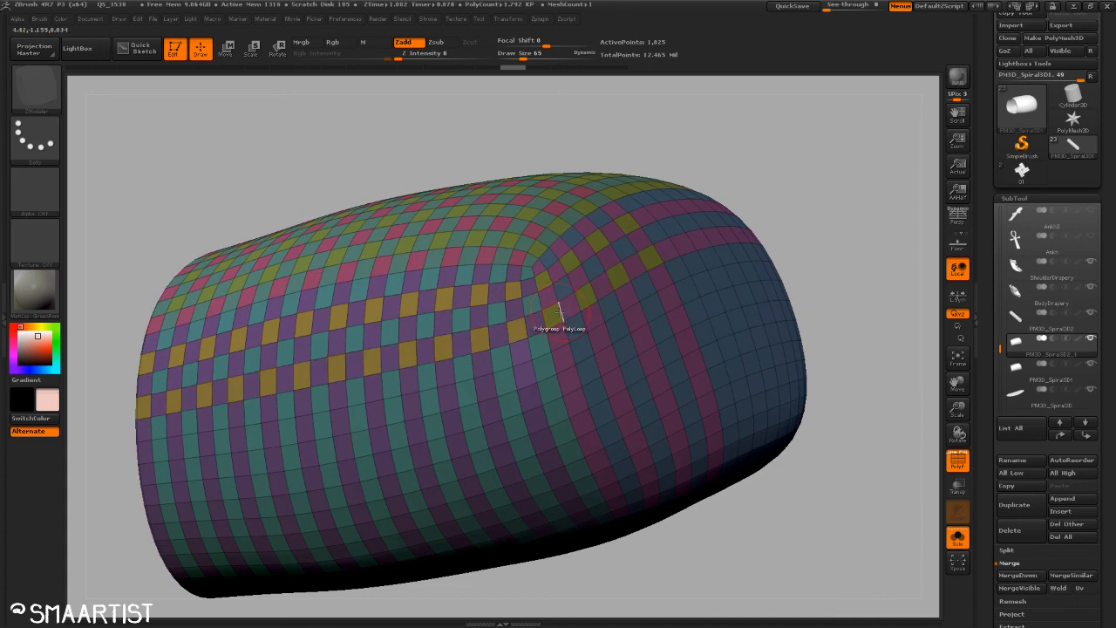
click(572, 353)
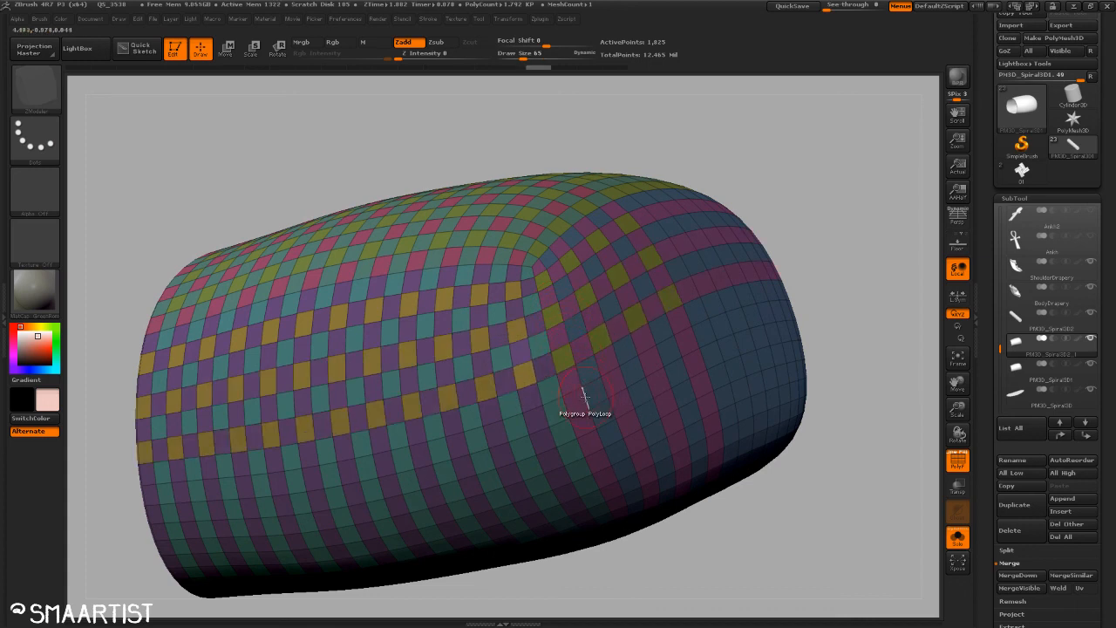
click(582, 395)
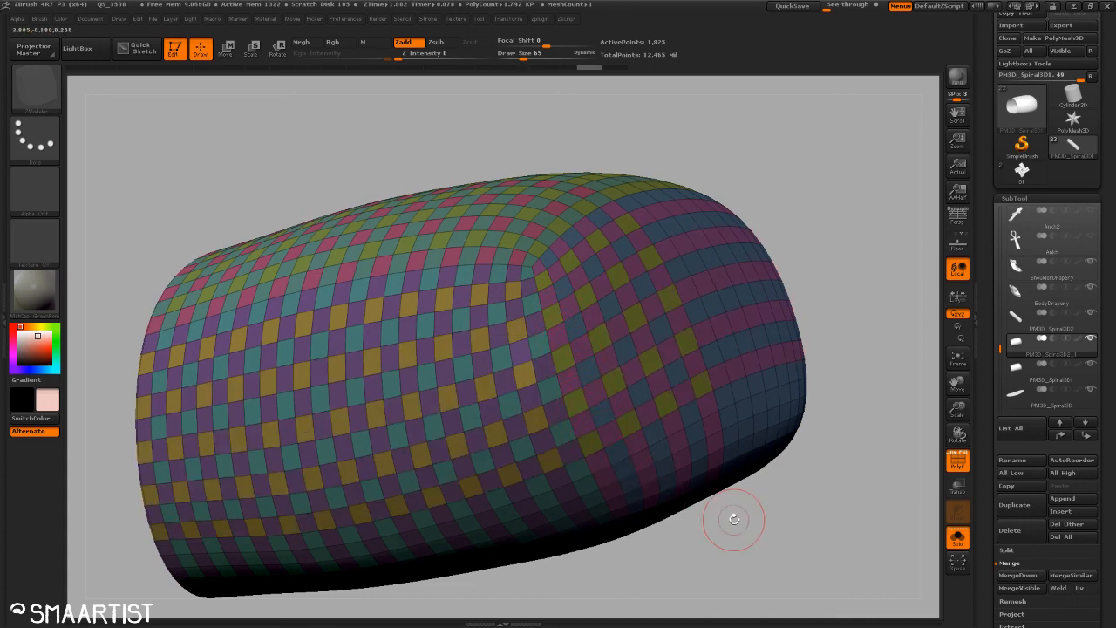
drag(738, 515, 581, 356)
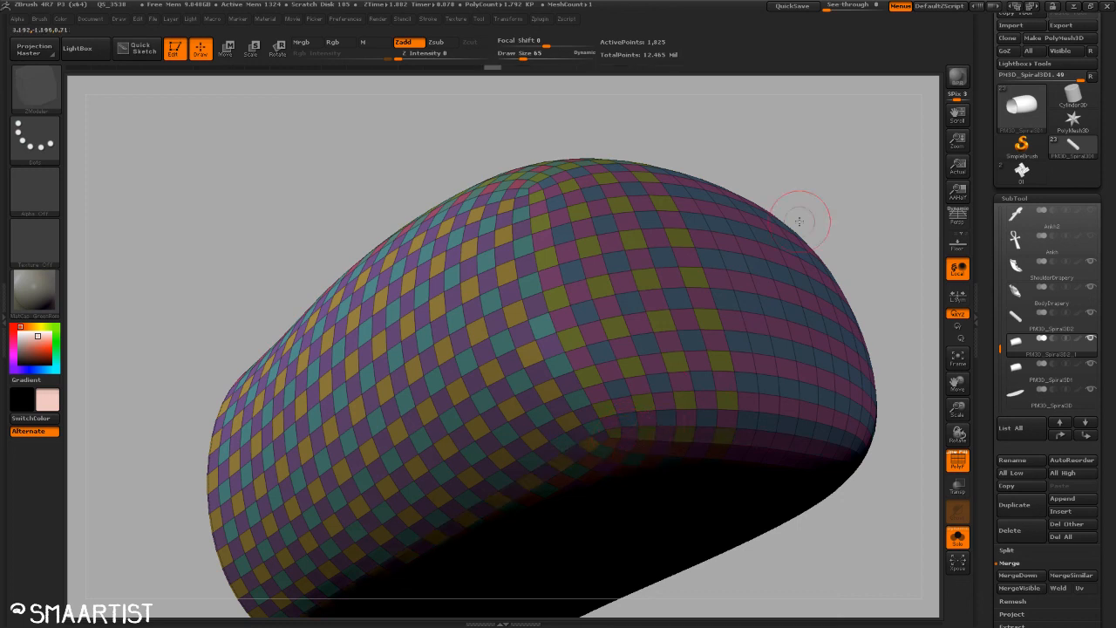
mouse_move(792, 219)
mouse_down()
mouse_move(842, 174)
mouse_move(855, 131)
mouse_move(815, 186)
mouse_move(783, 267)
mouse_move(780, 207)
mouse_move(808, 239)
mouse_move(779, 297)
mouse_move(808, 232)
mouse_move(787, 214)
mouse_move(780, 232)
mouse_move(787, 197)
mouse_move(843, 174)
mouse_move(792, 241)
mouse_up()
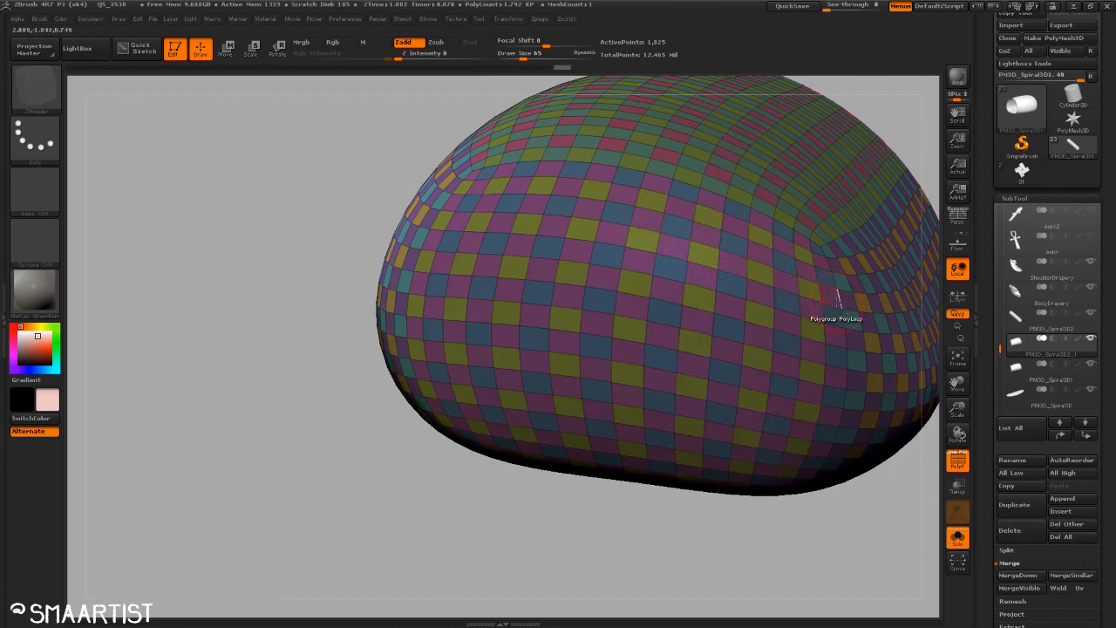
alt+drag(911, 122, 747, 150)
mouse_move(835, 172)
mouse_down()
mouse_move(849, 232)
mouse_move(873, 230)
mouse_up()
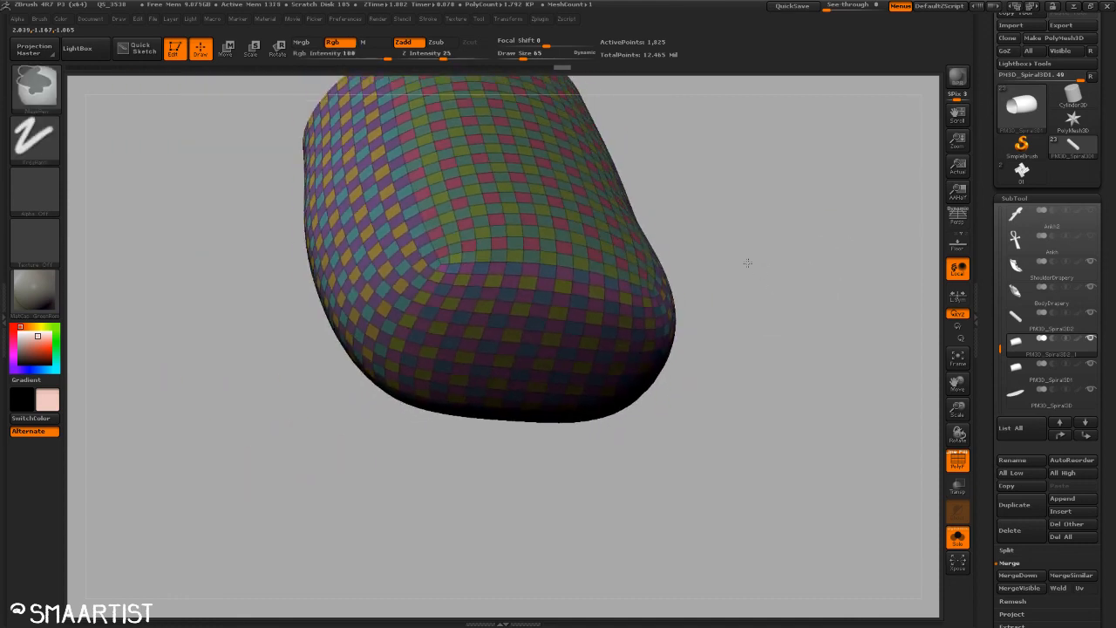
mouse_move(747, 262)
mouse_down()
mouse_move(735, 332)
mouse_move(820, 494)
mouse_move(850, 481)
mouse_move(780, 461)
mouse_move(621, 349)
mouse_up()
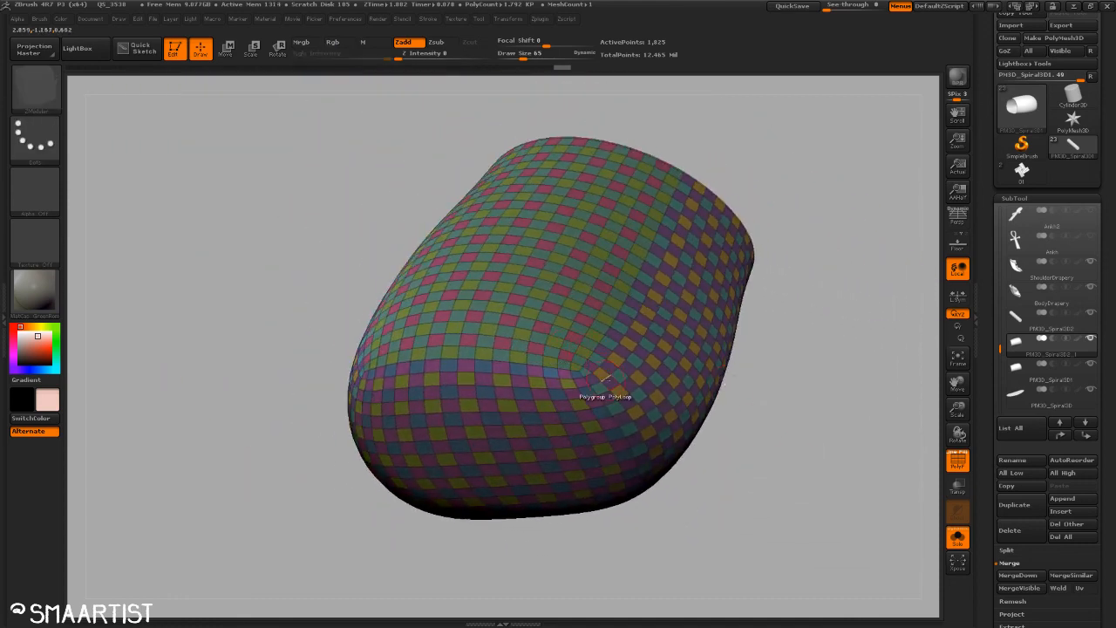
mouse_move(673, 488)
mouse_down()
mouse_move(690, 406)
mouse_move(690, 473)
mouse_move(760, 219)
mouse_move(734, 297)
mouse_move(747, 302)
mouse_move(791, 381)
mouse_move(826, 347)
mouse_move(813, 373)
mouse_move(808, 329)
mouse_move(818, 337)
mouse_up()
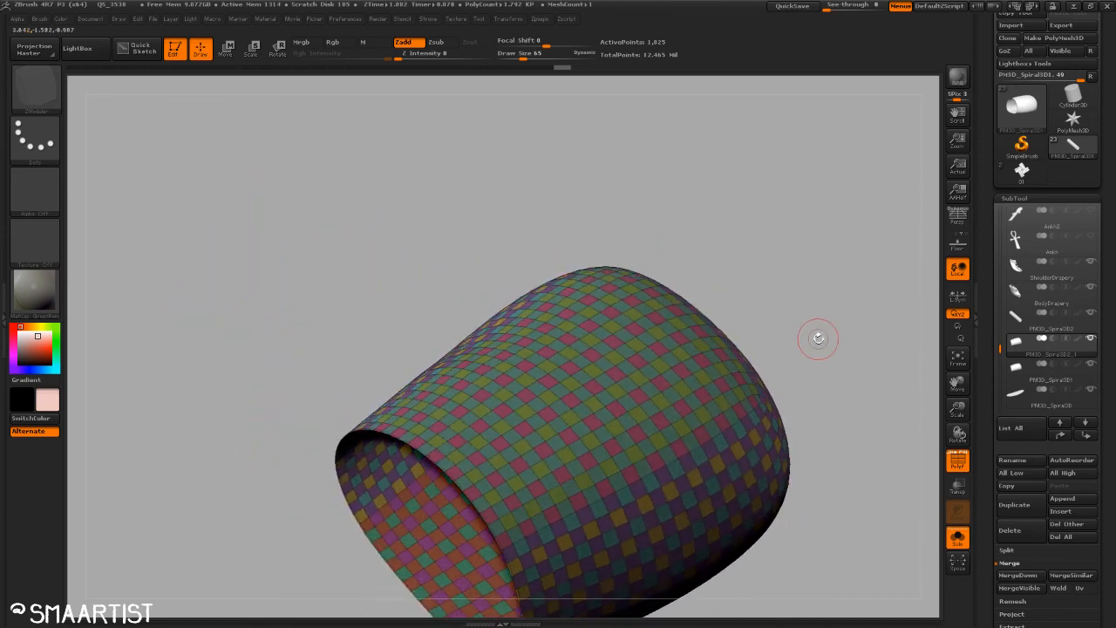
drag(835, 391, 803, 272)
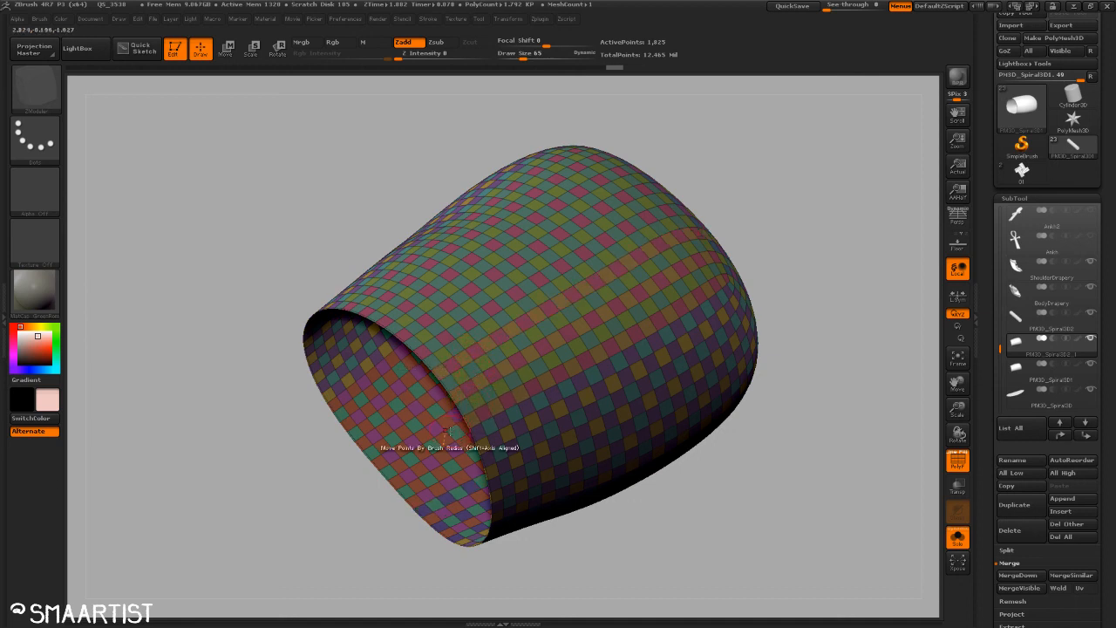
Step: Undo the lengthwise polygroup assignments back to the first alternating loops beside the seam
key(ctrl)
key(ctrl+z)
key(ctrl+z)
key(ctrl+z)
key(ctrl+z)
key(ctrl+z)
key(ctrl+z)
key(ctrl+z)
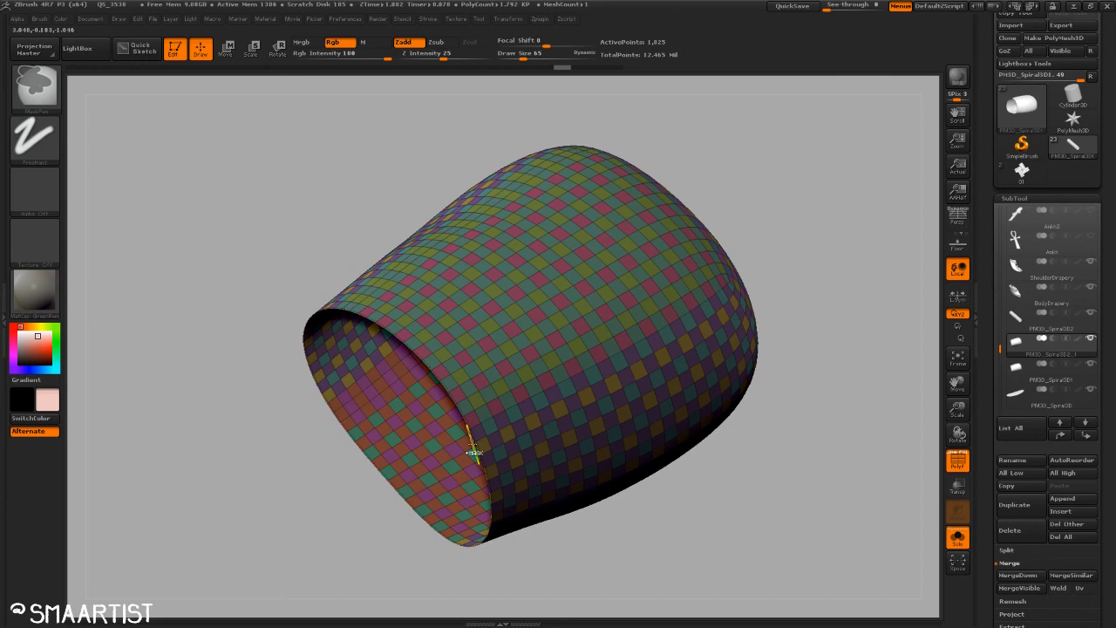
key(ctrl+z)
key(ctrl+z)
key(ctrl+z)
key(ctrl+z)
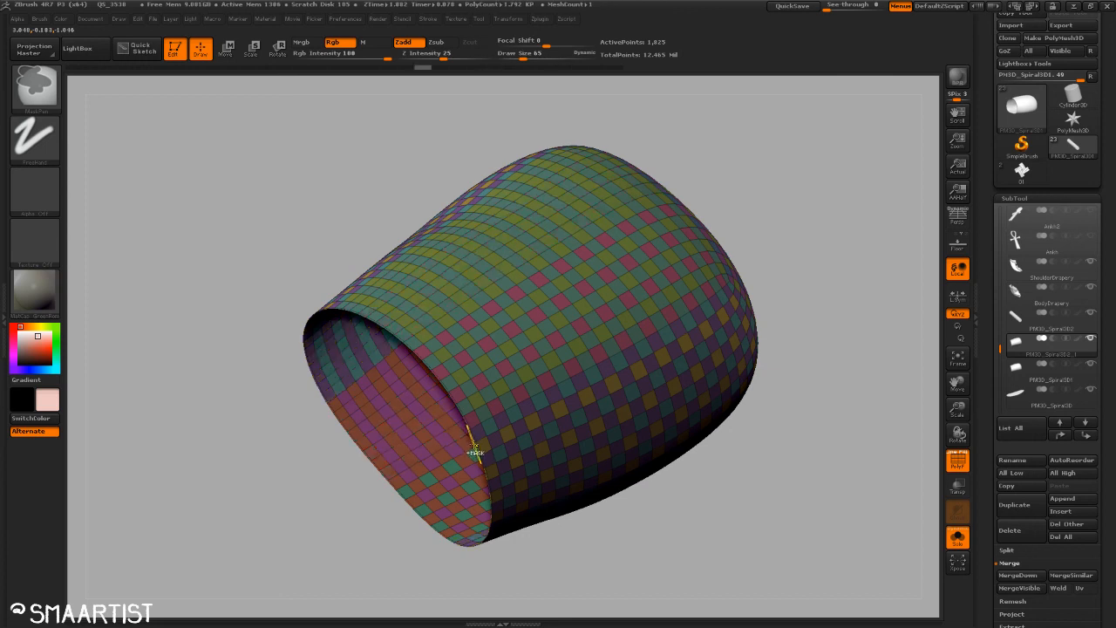
key(ctrl+z)
key(ctrl+z)
key(ctrl+z)
key(ctrl+z)
key(ctrl+z)
key(ctrl+z)
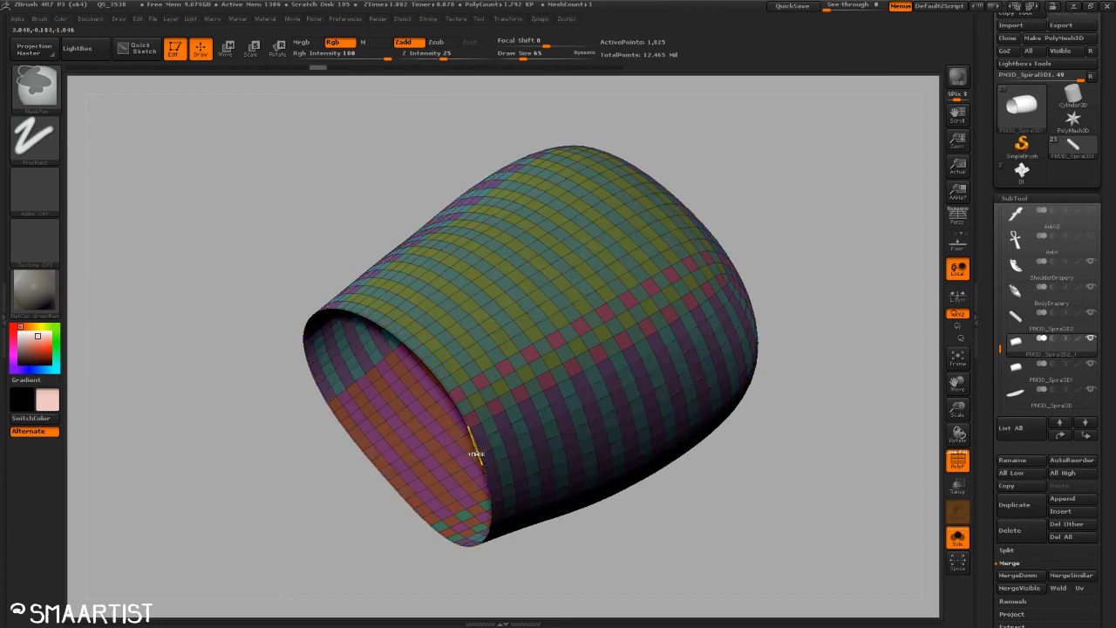
key(ctrl+z)
key(ctrl+z)
Step: Assign alternating lengthwise polygroup loops to the side's first rows beside the seam and across the tube's upper surface
mouse_move(494, 451)
ctrl+right_down()
mouse_move(516, 344)
mouse_move(534, 383)
ctrl+right_up()
click(534, 420)
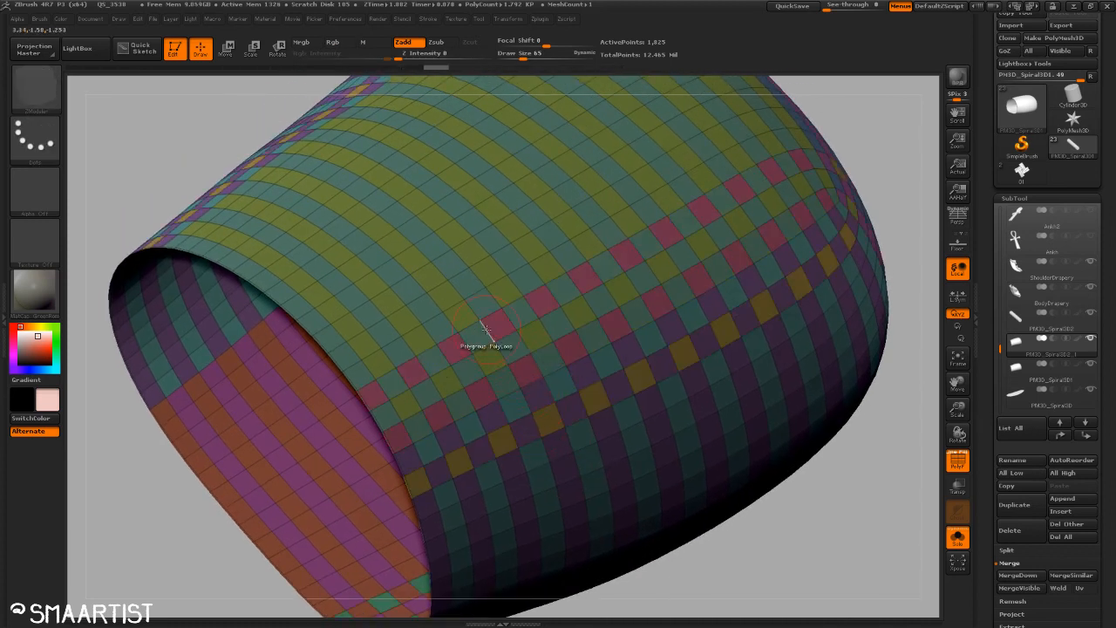
key(ctrl)
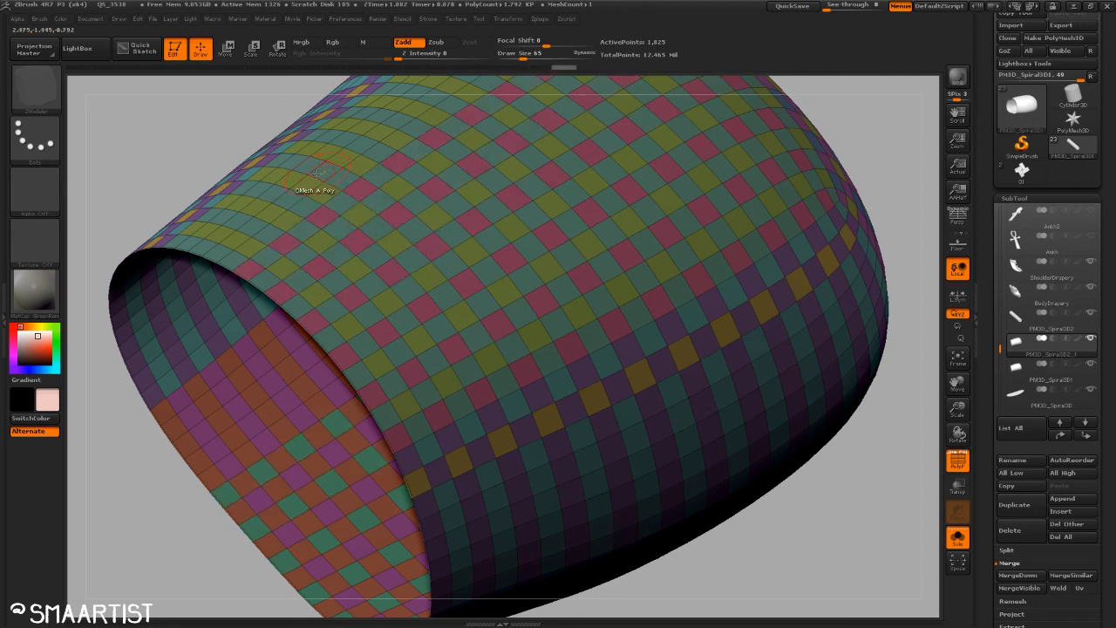
drag(235, 144, 316, 190)
Step: Continue the alternating lengthwise polygroup loops down the tube's side to the lower edge, completing the checkerboard there
drag(737, 423, 677, 358)
click(380, 349)
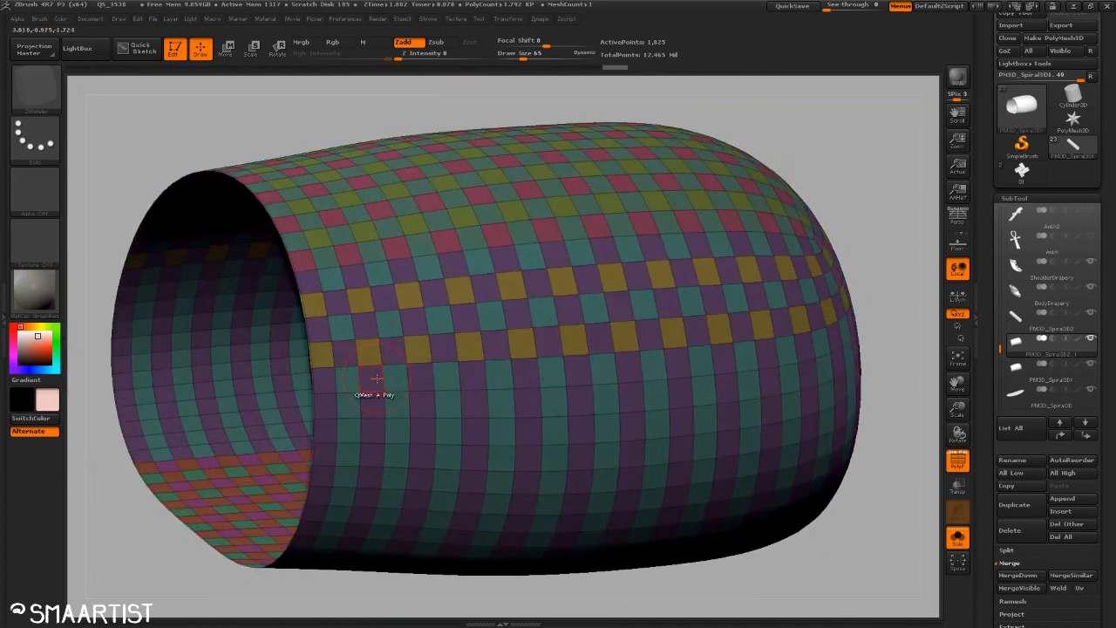
click(384, 401)
click(384, 456)
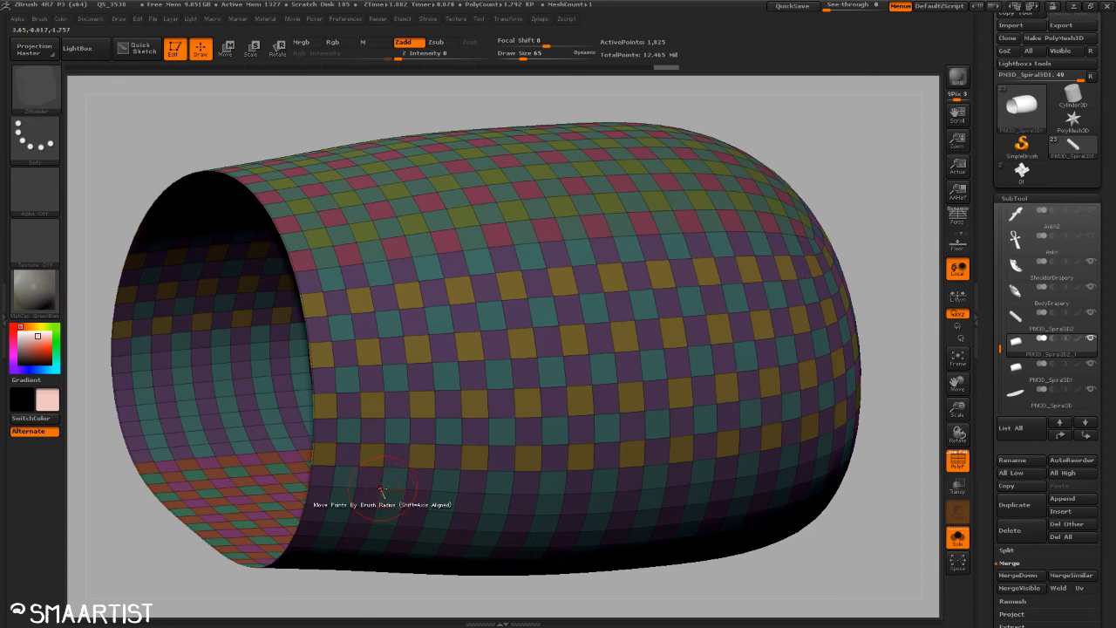
click(379, 502)
alt+drag(510, 595, 384, 410)
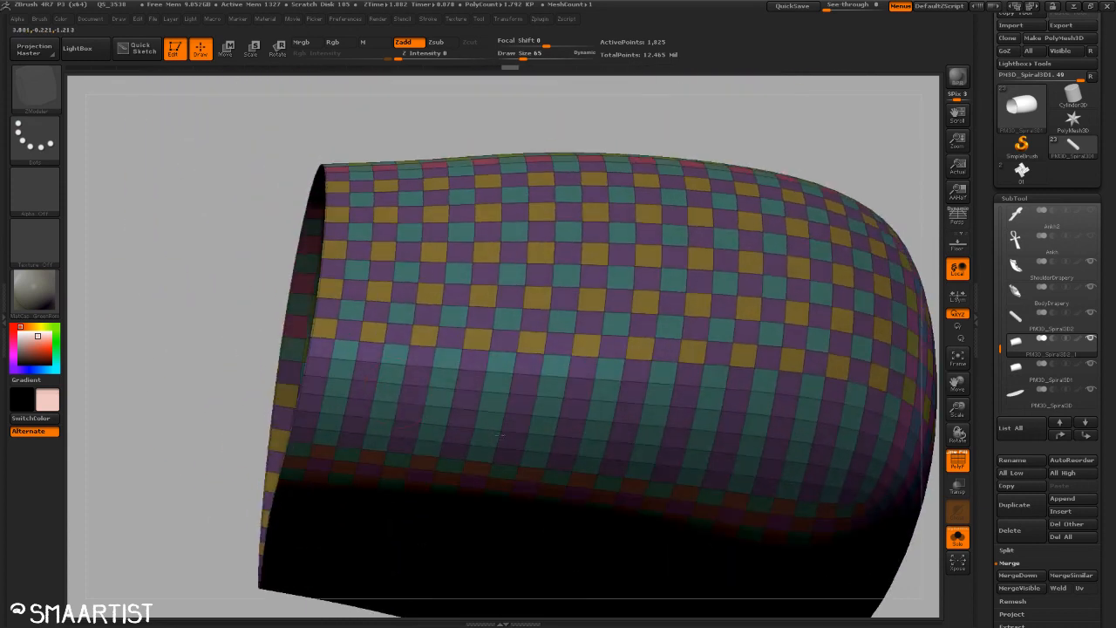
click(370, 413)
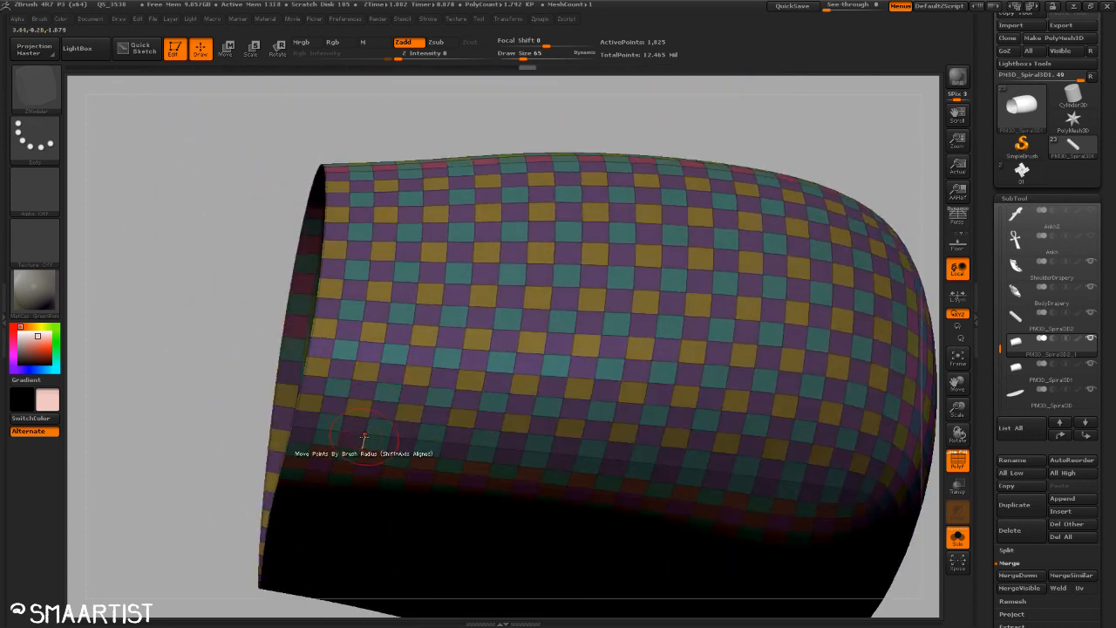
click(368, 442)
Step: With the wicker weave brush, insert its NanoMesh on all polygons of the upper surface's pink polygroup, aligned around the tube
ctrl+right_drag(610, 477, 720, 306)
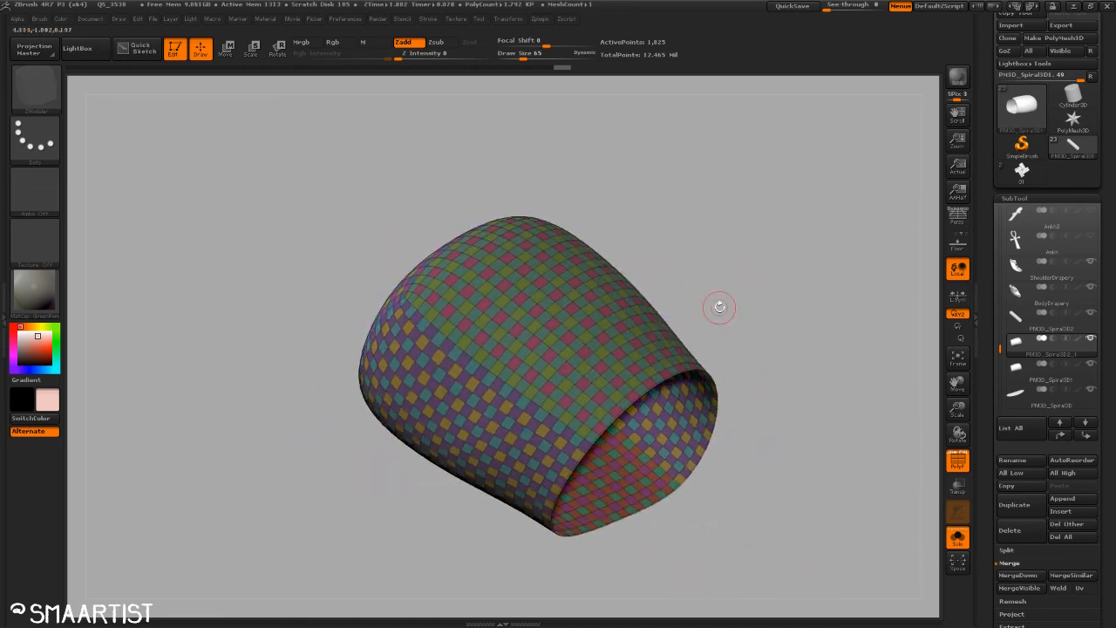
right_drag(573, 347, 737, 223)
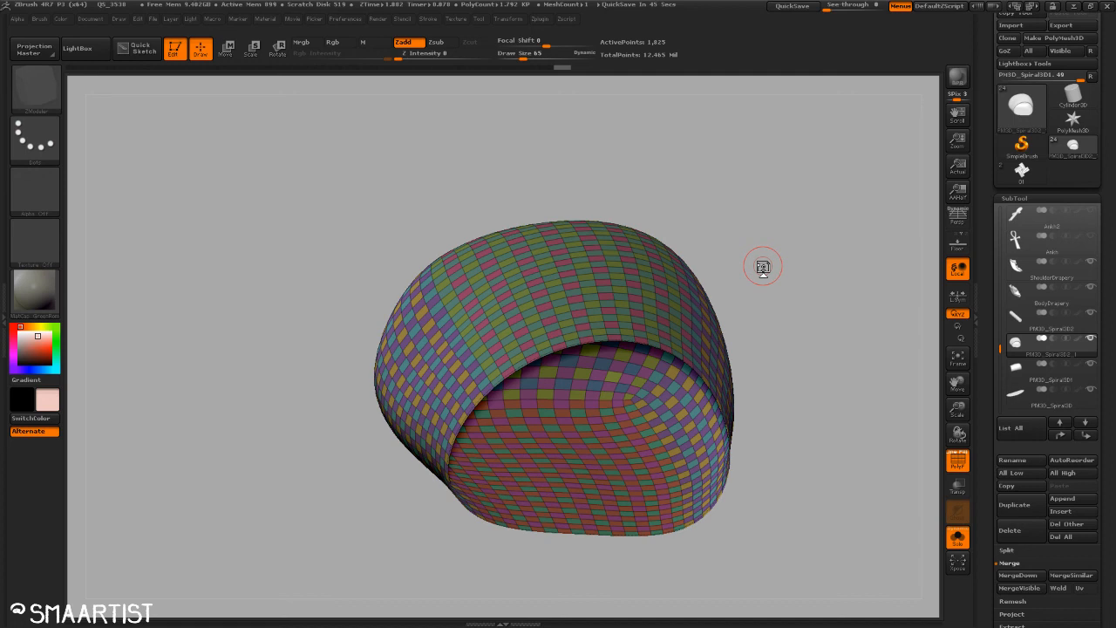
drag(735, 206, 769, 354)
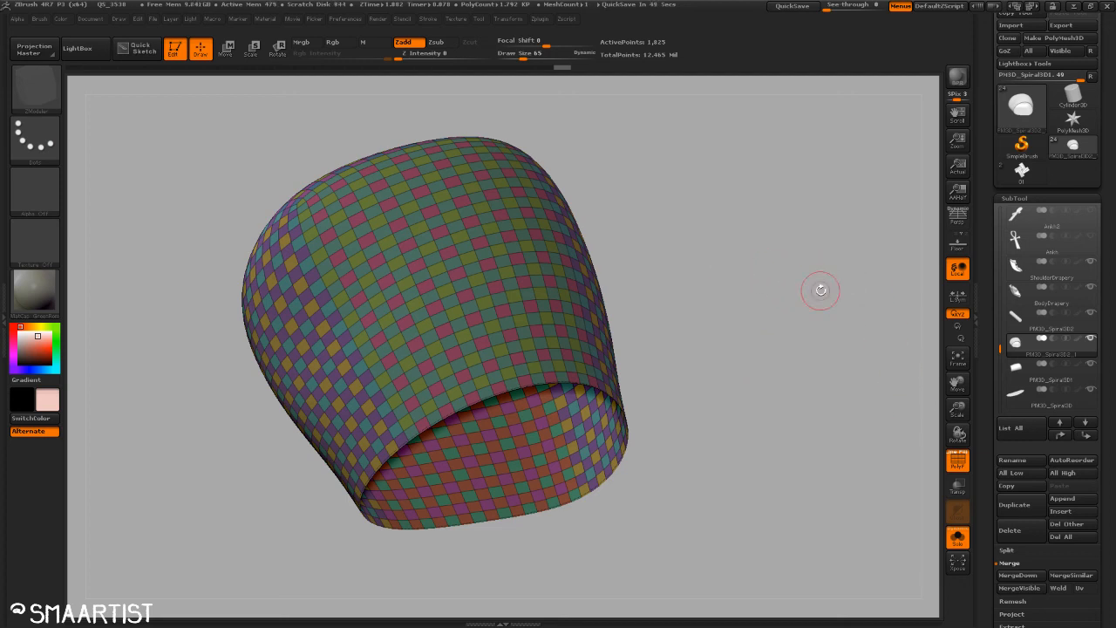
drag(733, 347, 753, 379)
ctrl+right_drag(753, 379, 588, 330)
right_drag(438, 300, 451, 304)
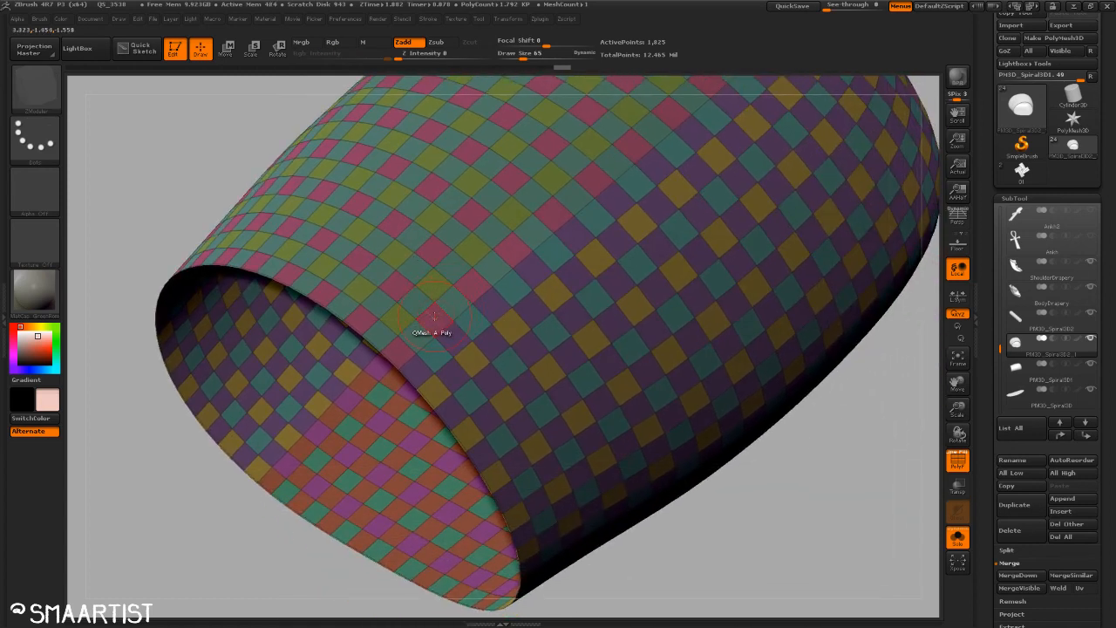
key(b)
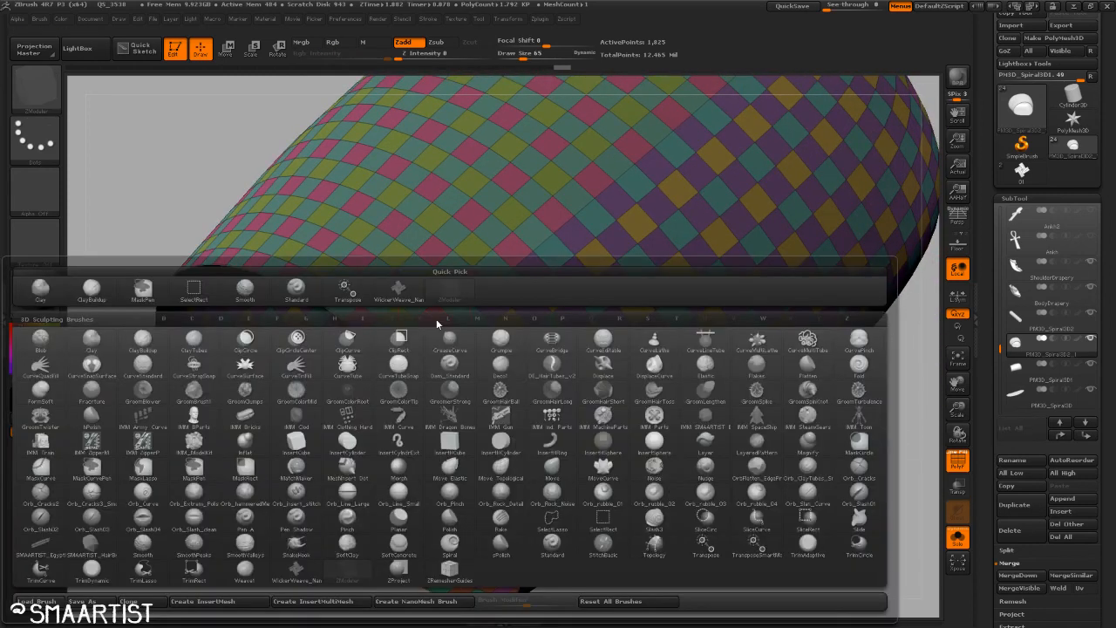
click(302, 571)
ctrl+right_drag(506, 387, 475, 471)
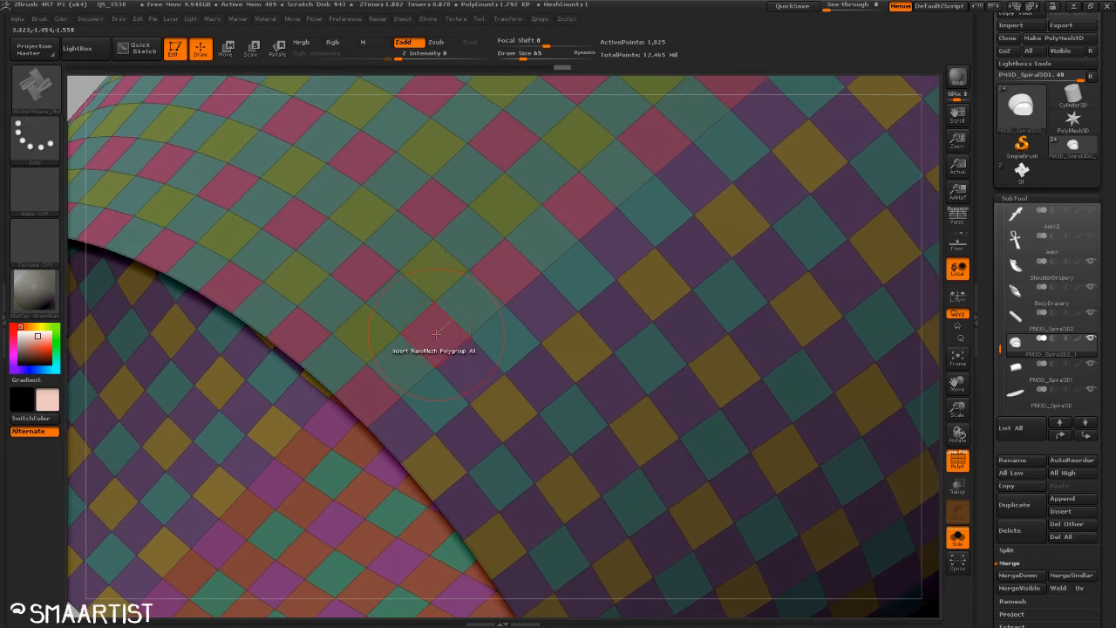
key(space)
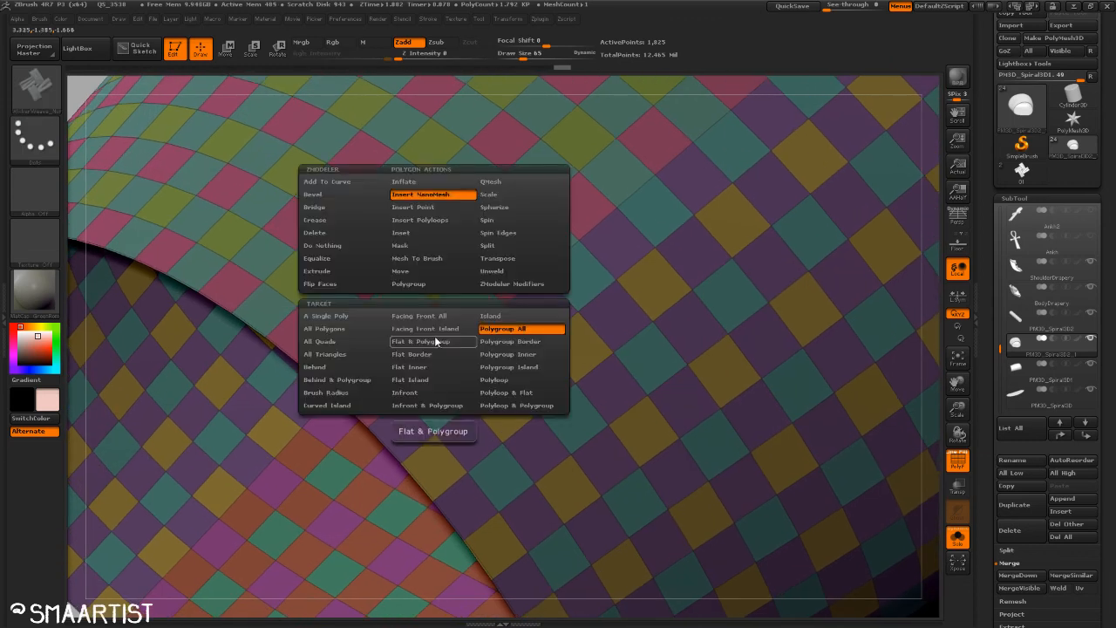
click(516, 338)
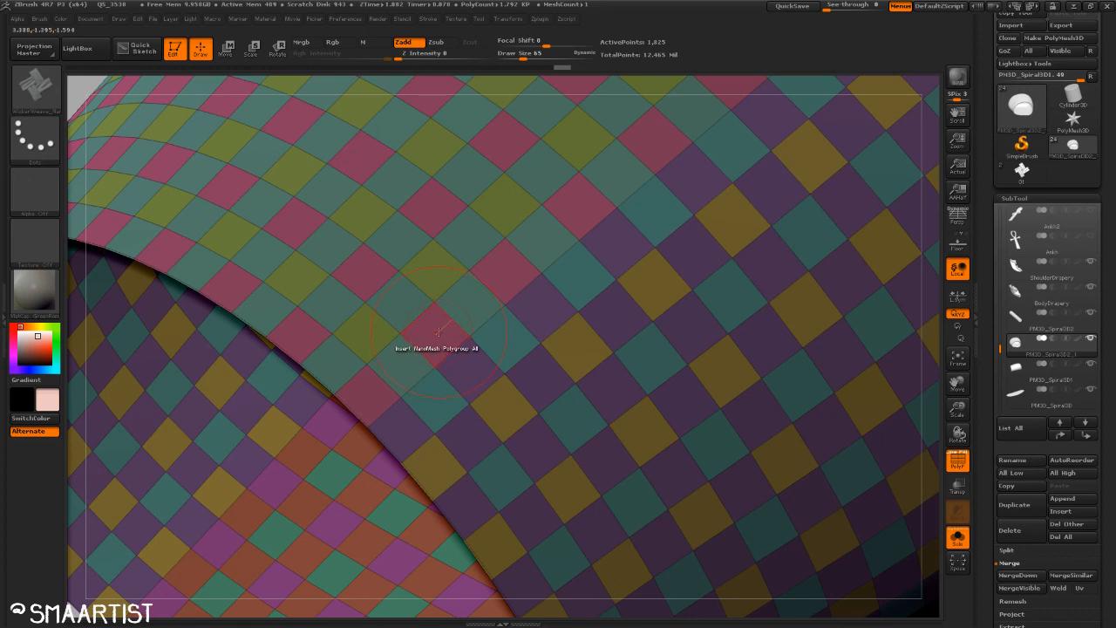
drag(439, 331, 630, 196)
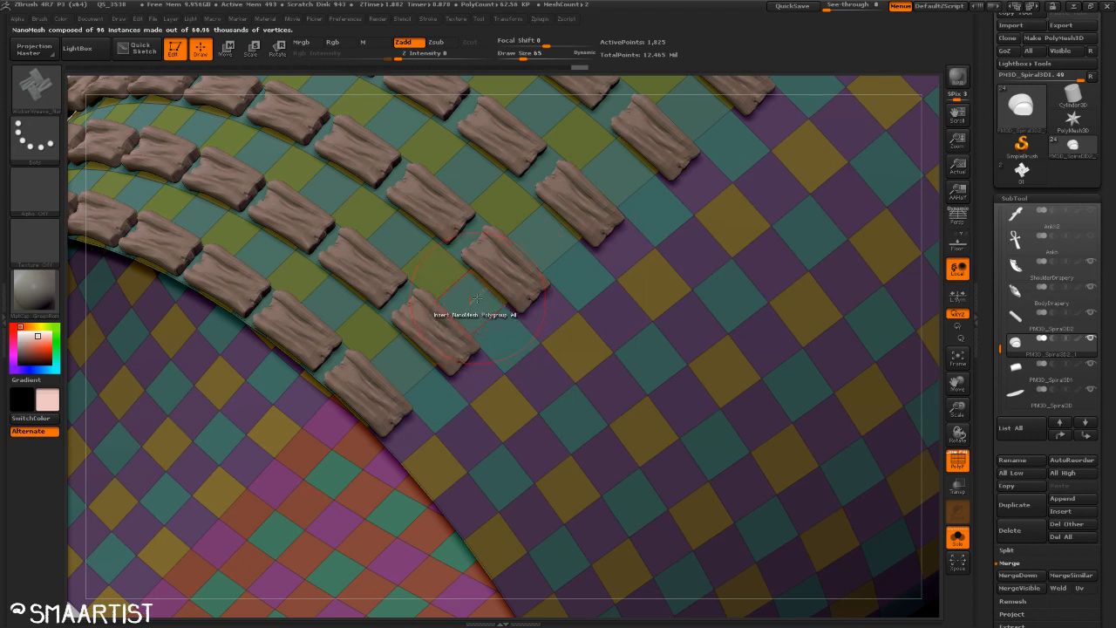
Step: Insert NanoMesh strand 04 on the upper surface's teal polygroup, running lengthwise across the first strands
key(m)
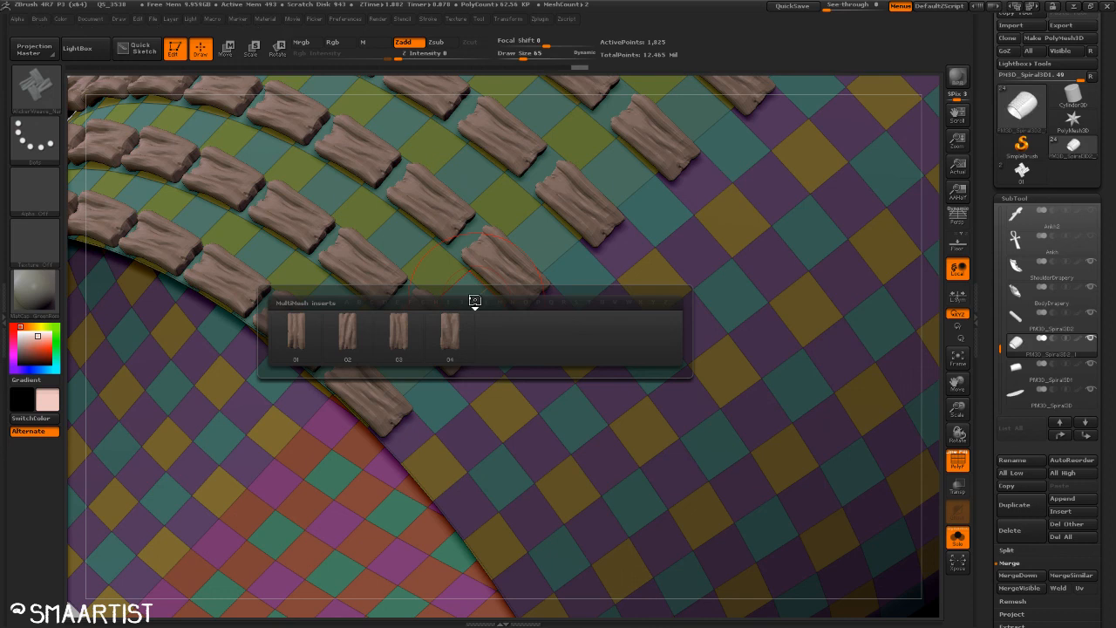
click(457, 336)
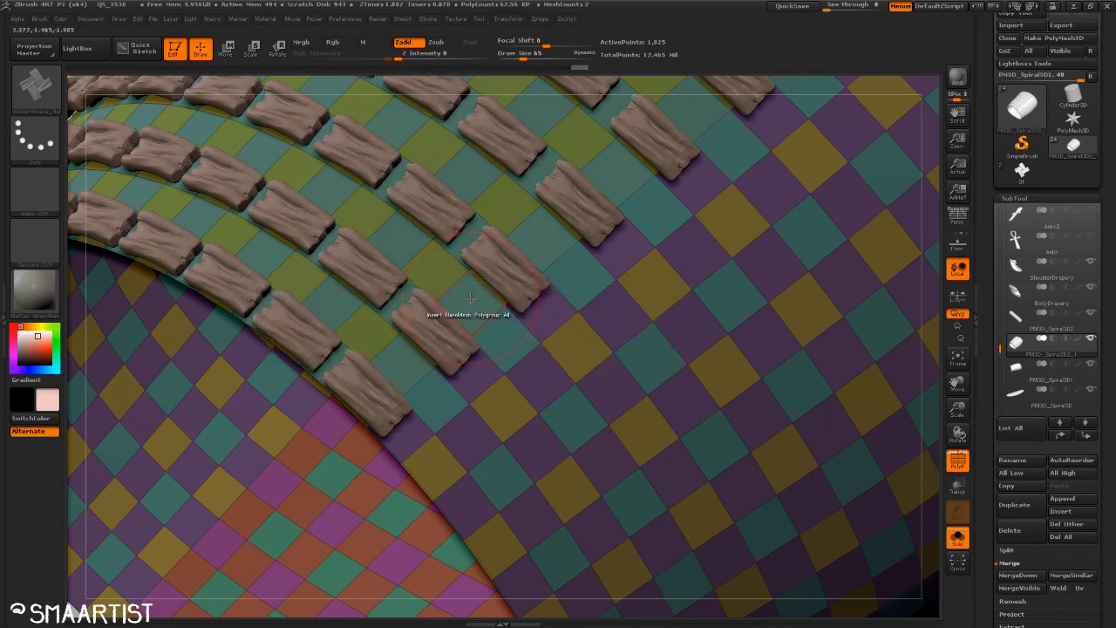
click(470, 299)
mouse_move(503, 266)
mouse_down()
mouse_move(440, 179)
mouse_move(360, 103)
mouse_up()
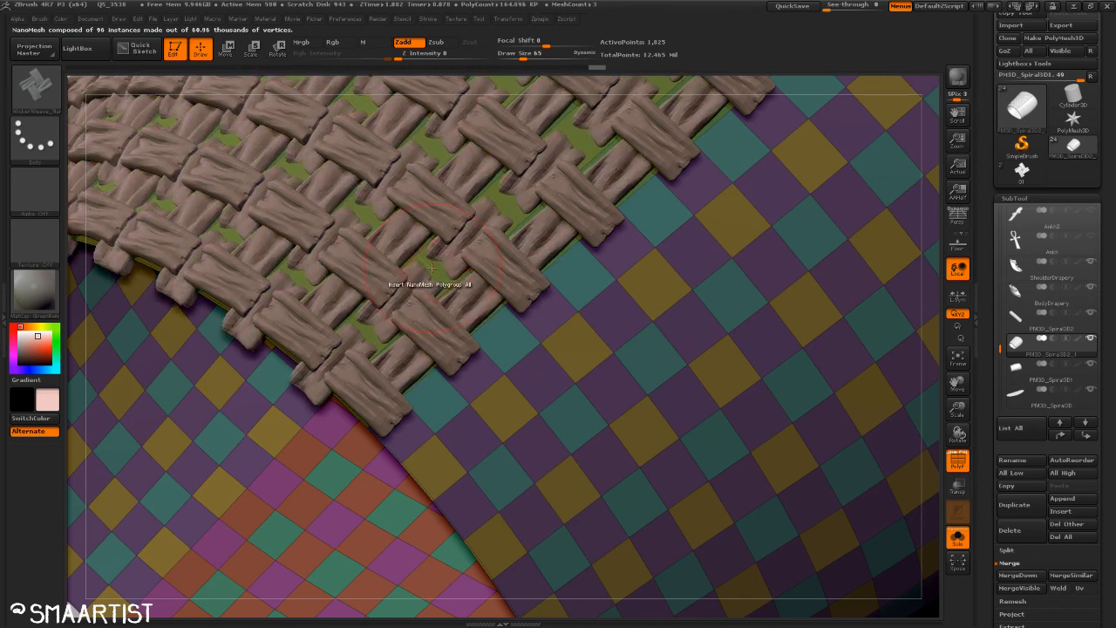
Step: Insert NanoMesh strand 02 on the upper surface's yellow-green polygroup, running around the tube to fill the gaps
key(space)
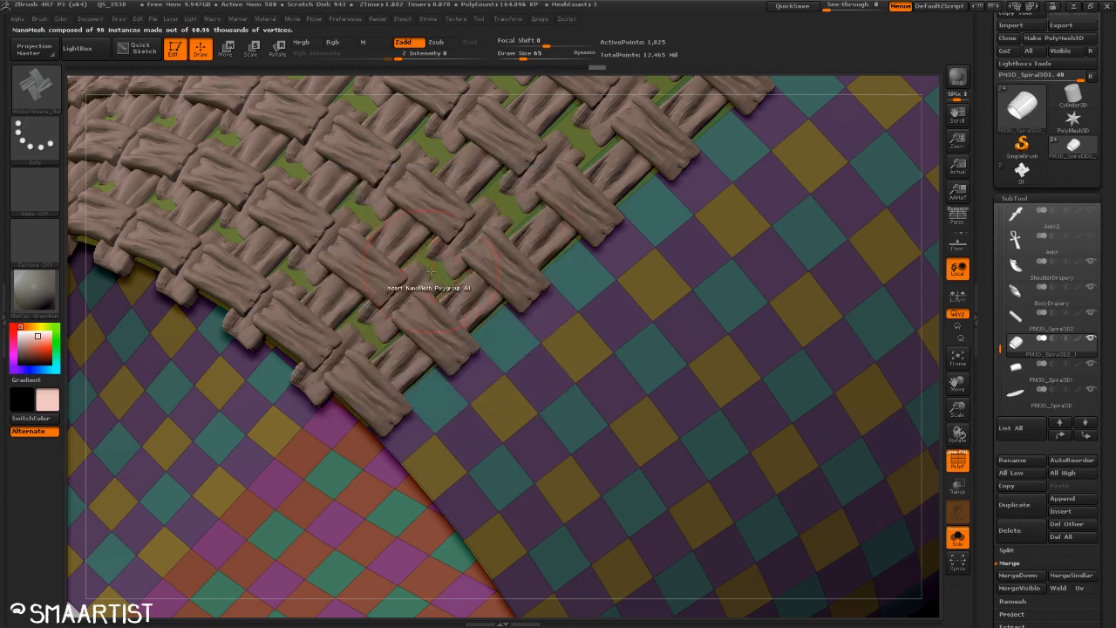
key(m)
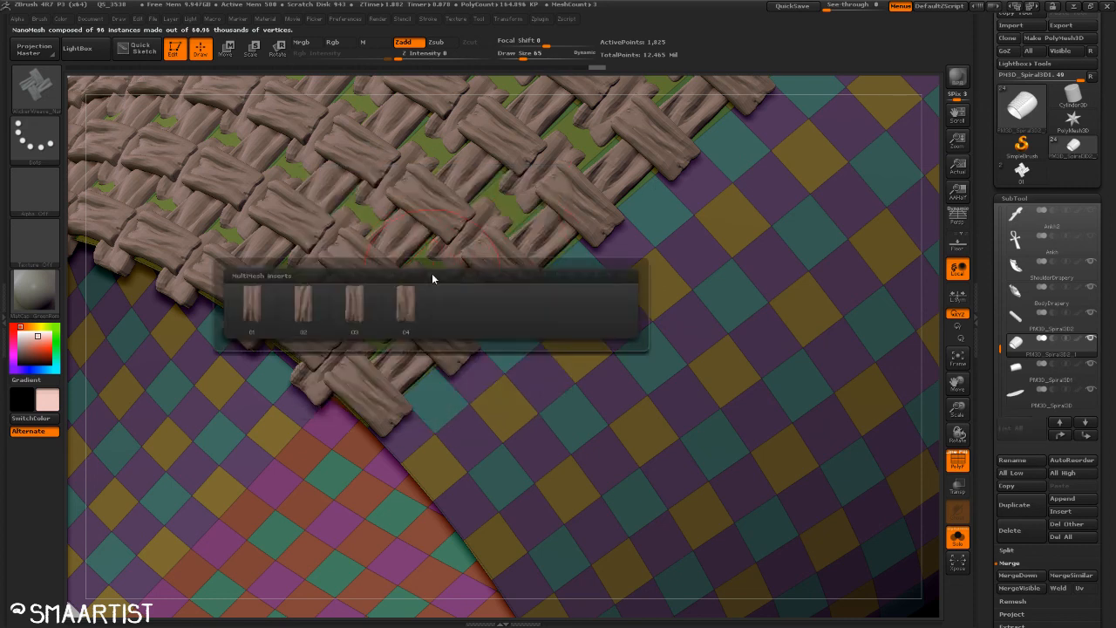
click(301, 316)
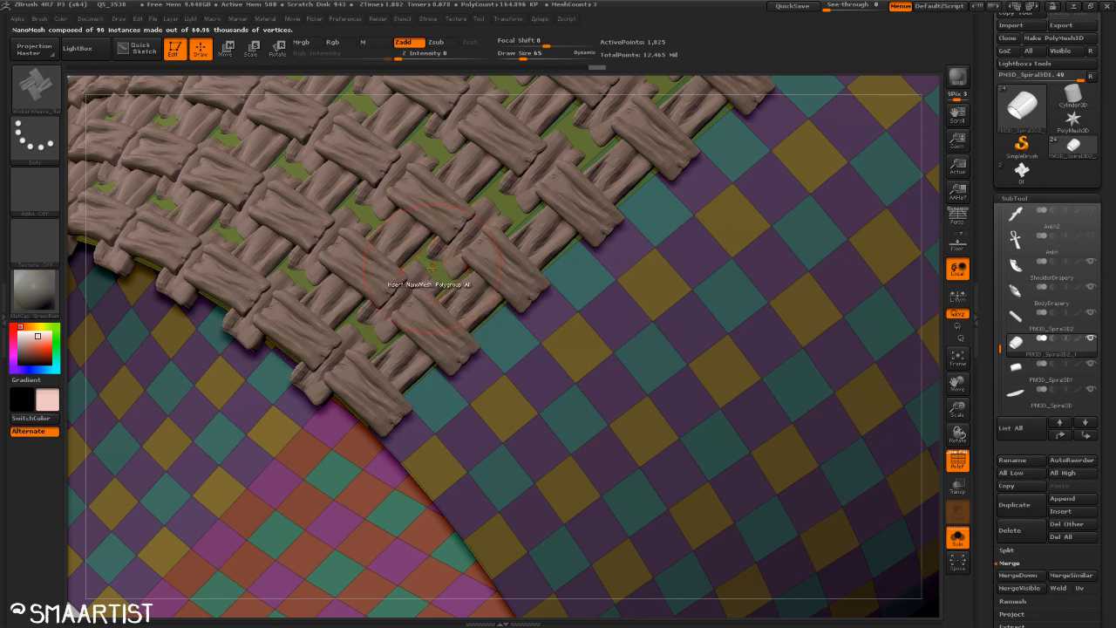
drag(432, 268, 565, 139)
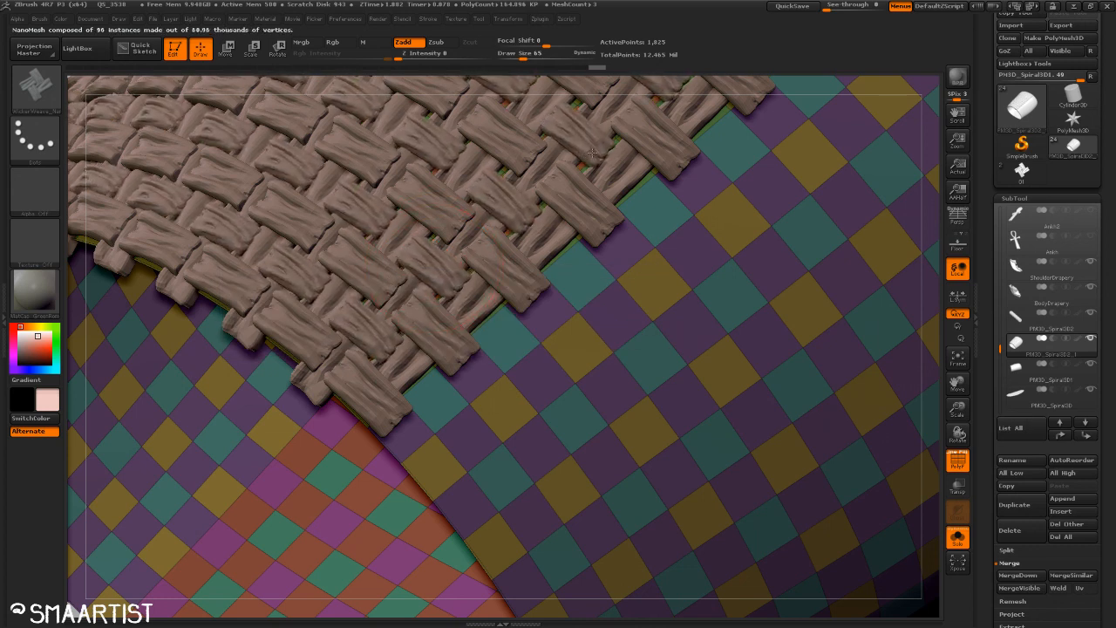
Step: Insert the same NanoMesh strand on the teal polygroup of the tube's side, running around the tube
ctrl+right_drag(606, 299, 564, 233)
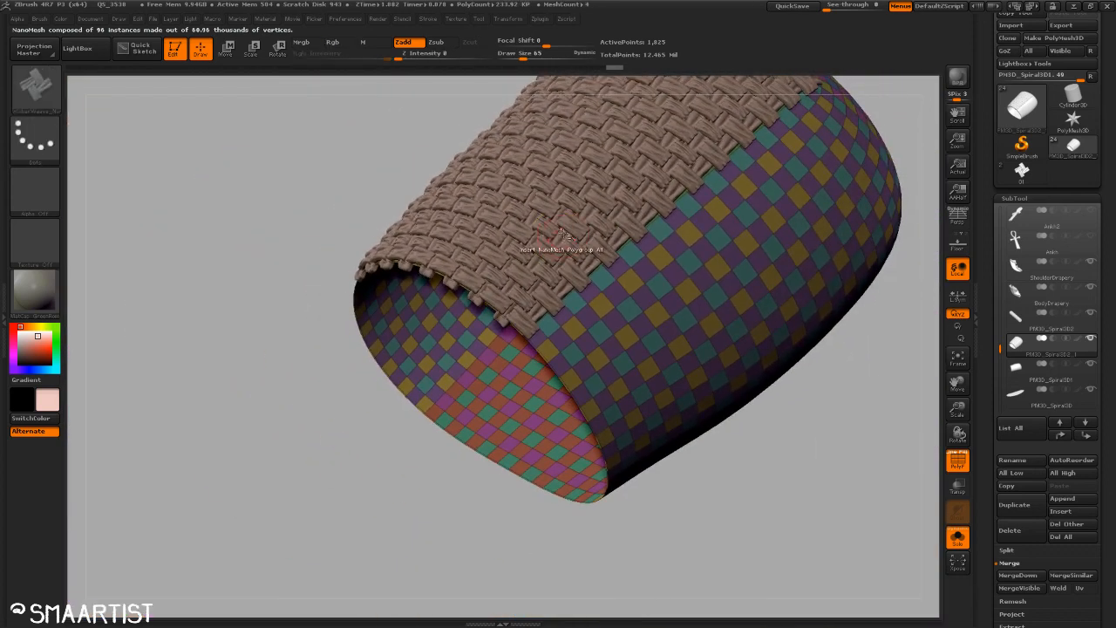
drag(772, 253, 822, 249)
alt+right_drag(660, 366, 637, 358)
drag(803, 541, 721, 551)
ctrl+right_drag(332, 304, 336, 338)
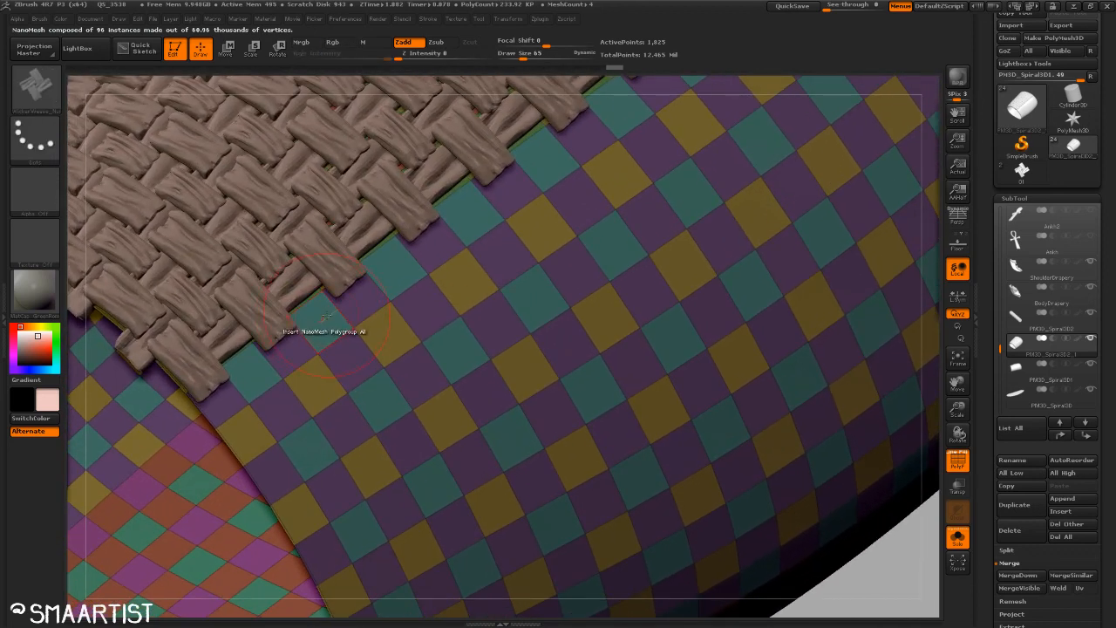
click(325, 316)
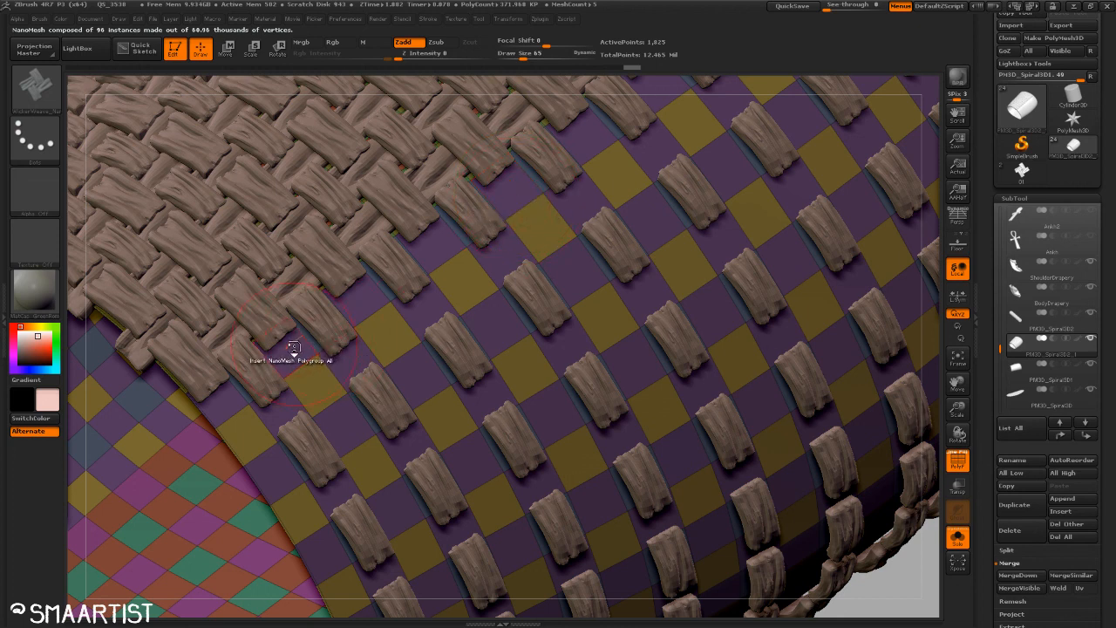
Step: Insert NanoMesh strand 01 on the side's purple polygroup, redoing it once so wider strands run lengthwise
key(n)
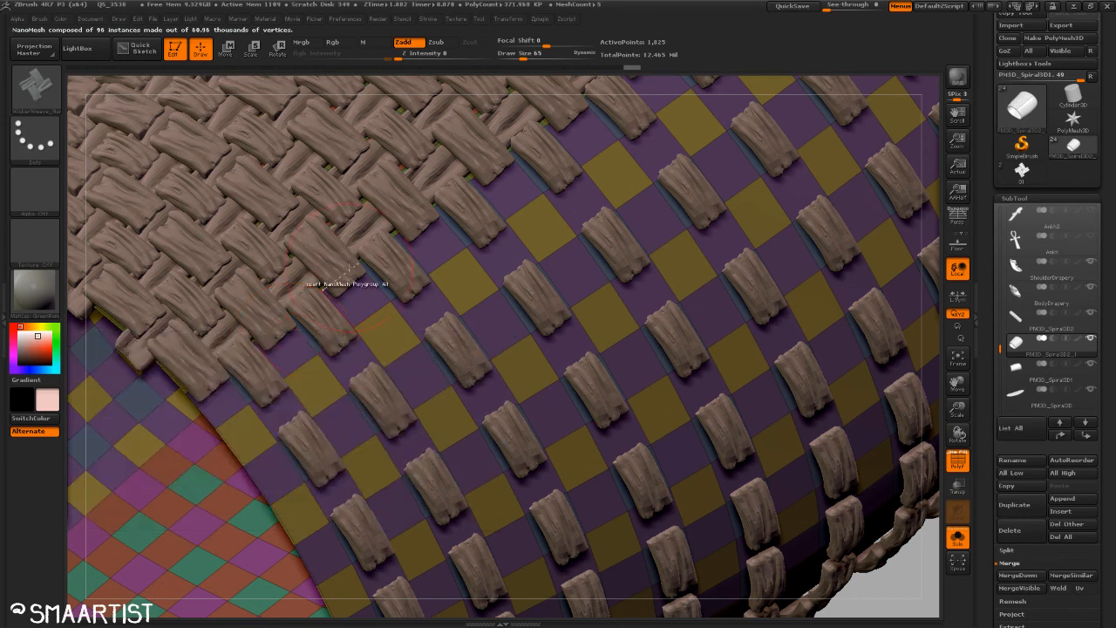
key(m)
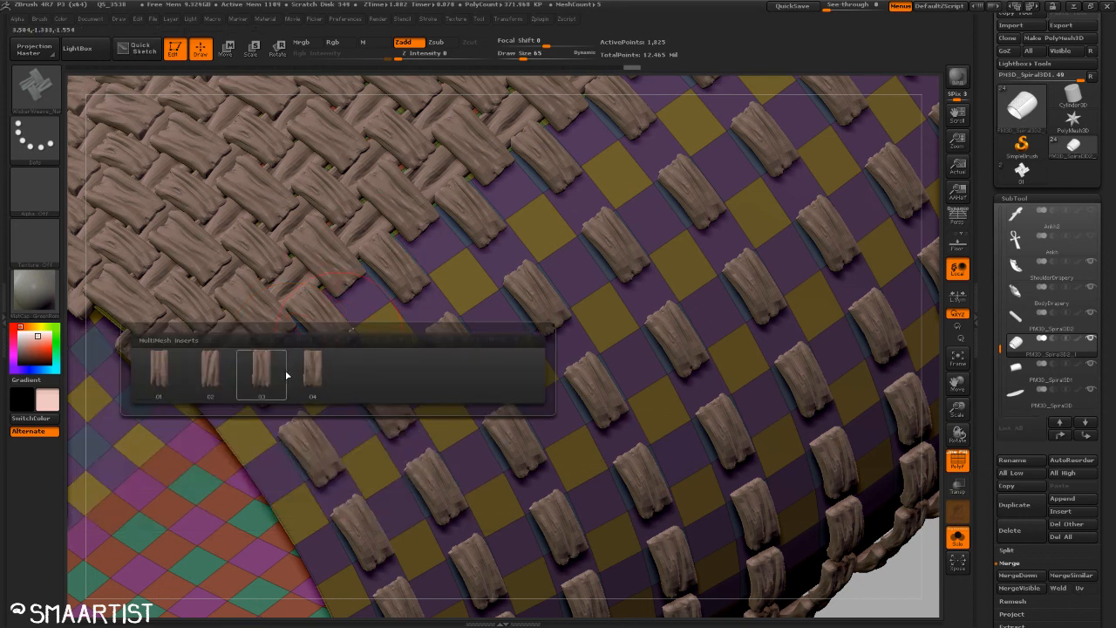
mouse_move(308, 396)
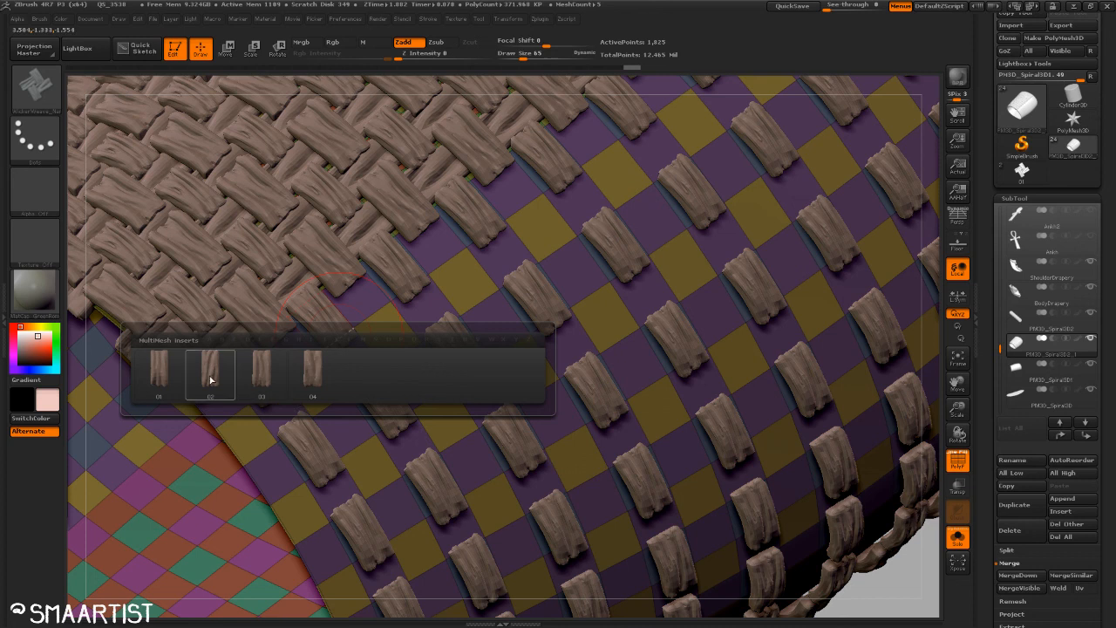
click(163, 379)
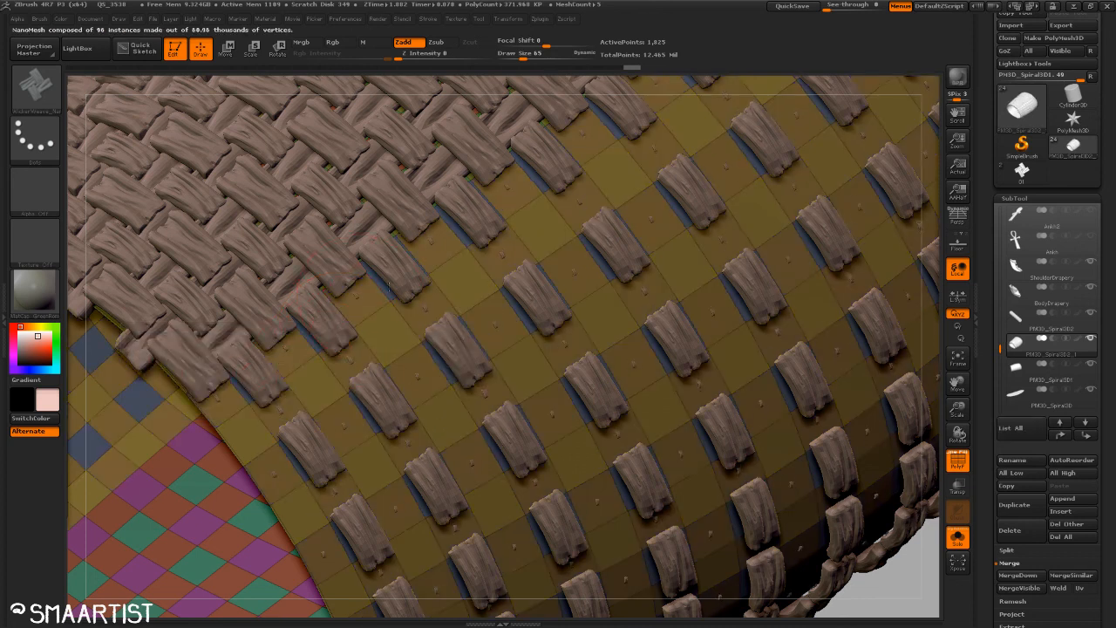
mouse_move(356, 317)
mouse_down()
mouse_move(420, 272)
mouse_move(259, 128)
mouse_up()
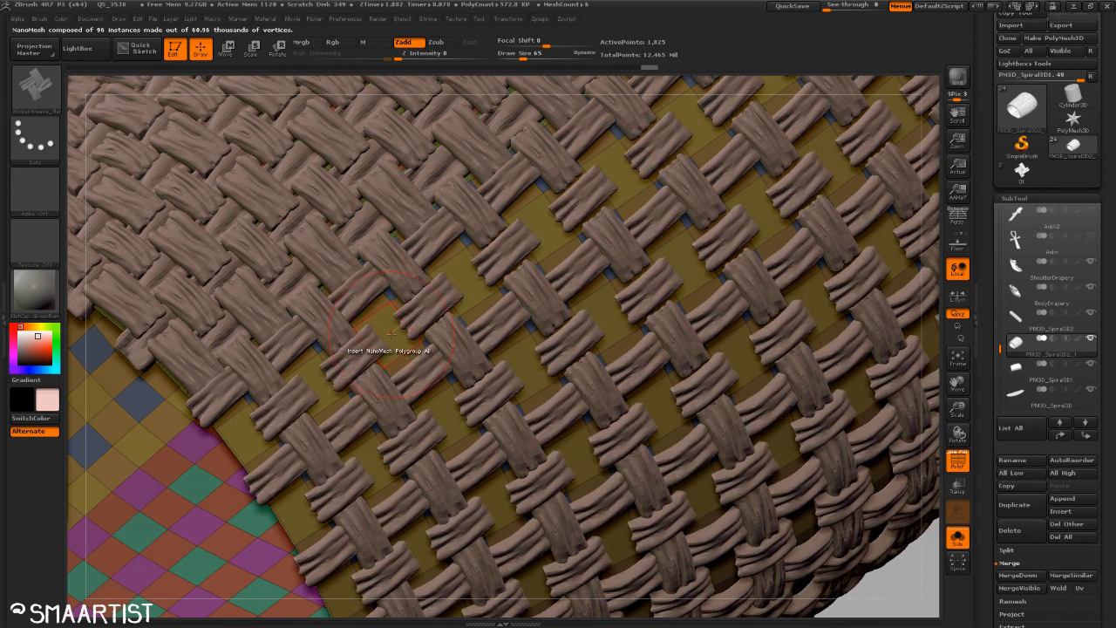
key(ctrl+z)
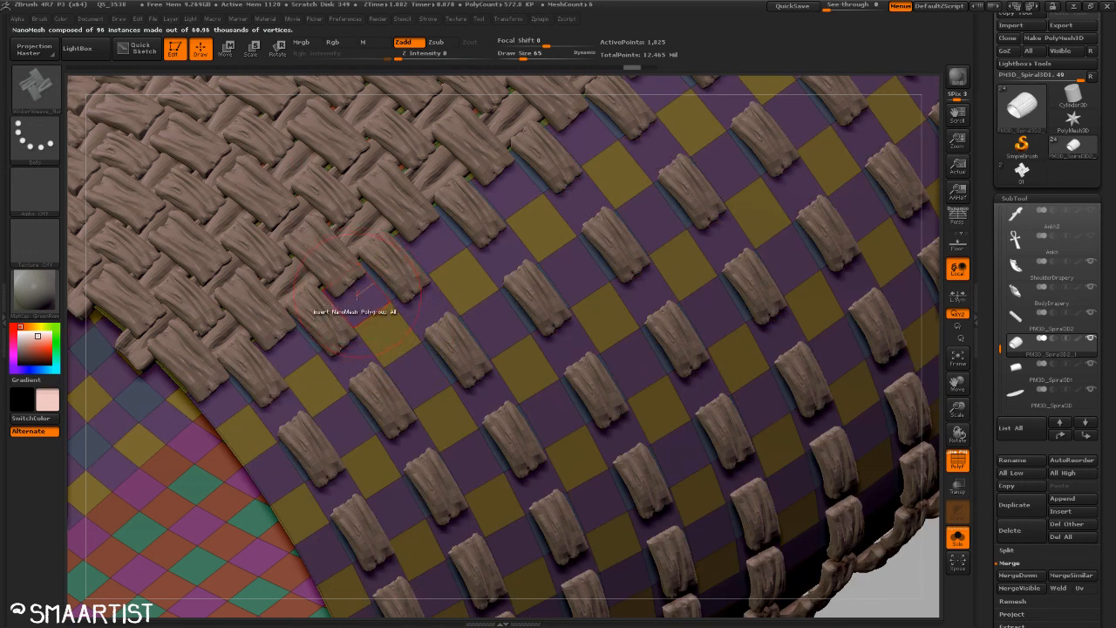
drag(354, 298, 234, 81)
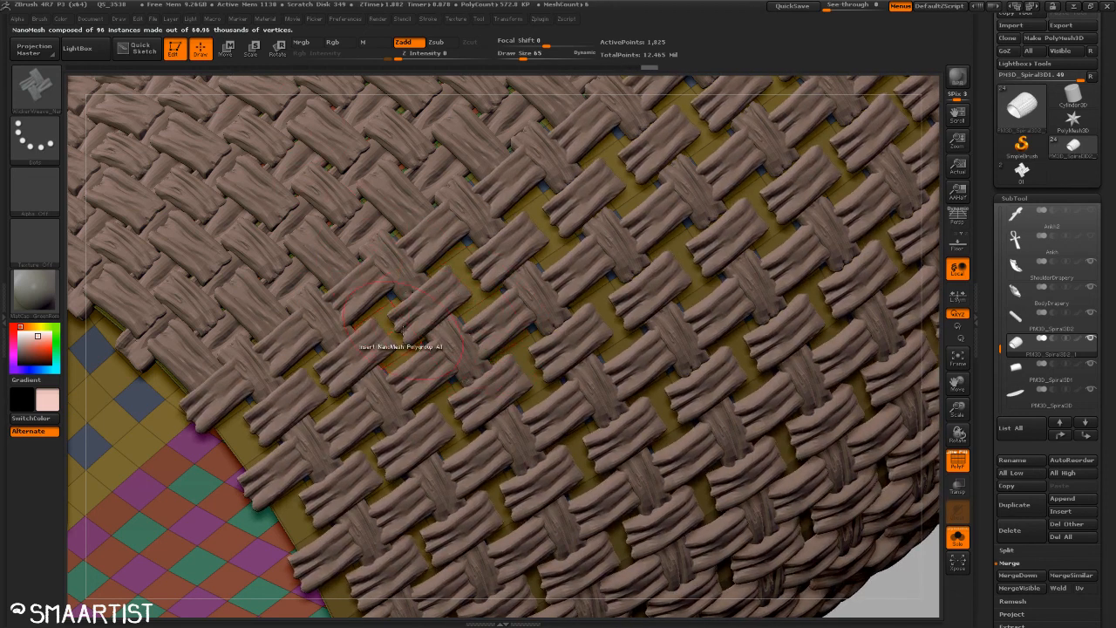
Step: Try inserting a NanoMesh strand on the dark yellow polygroup of the tube's side to fill the gaps in the weave
key(space)
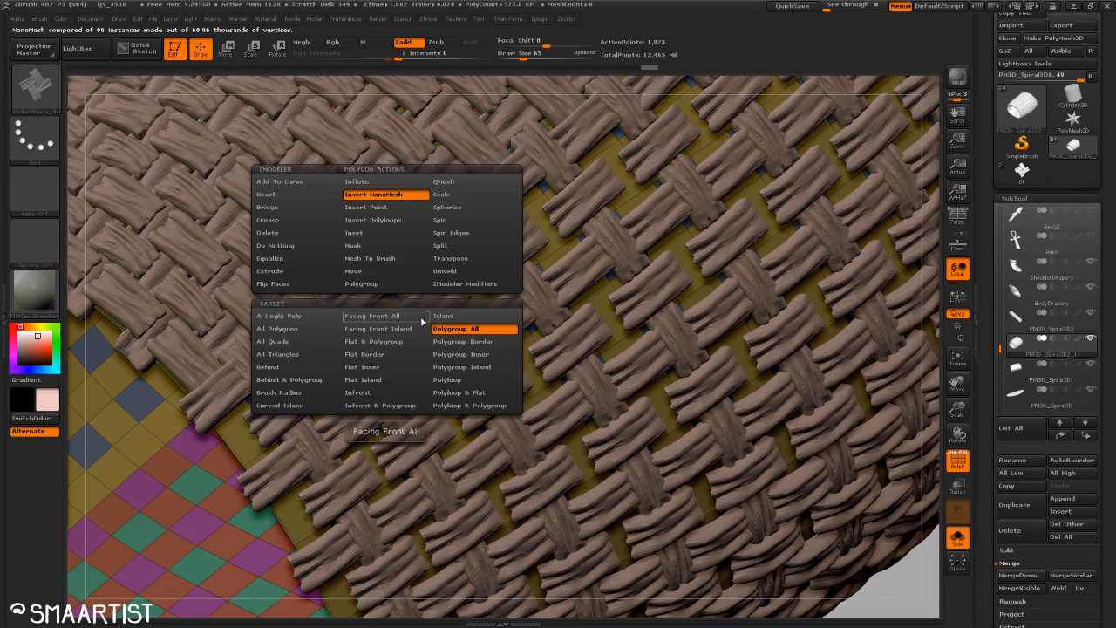
key(m)
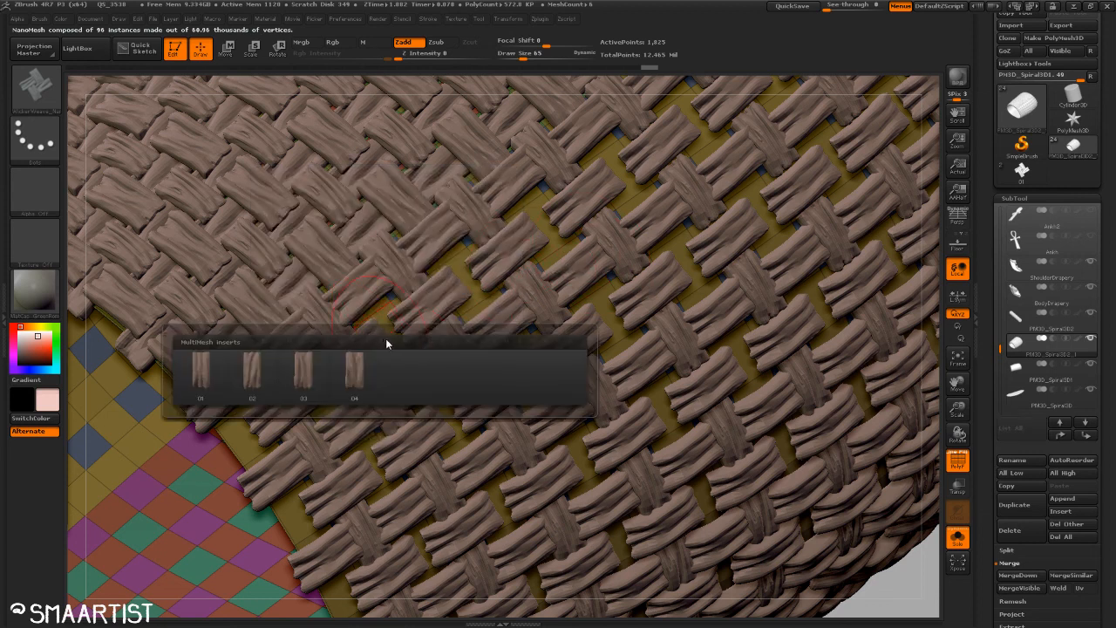
key(m)
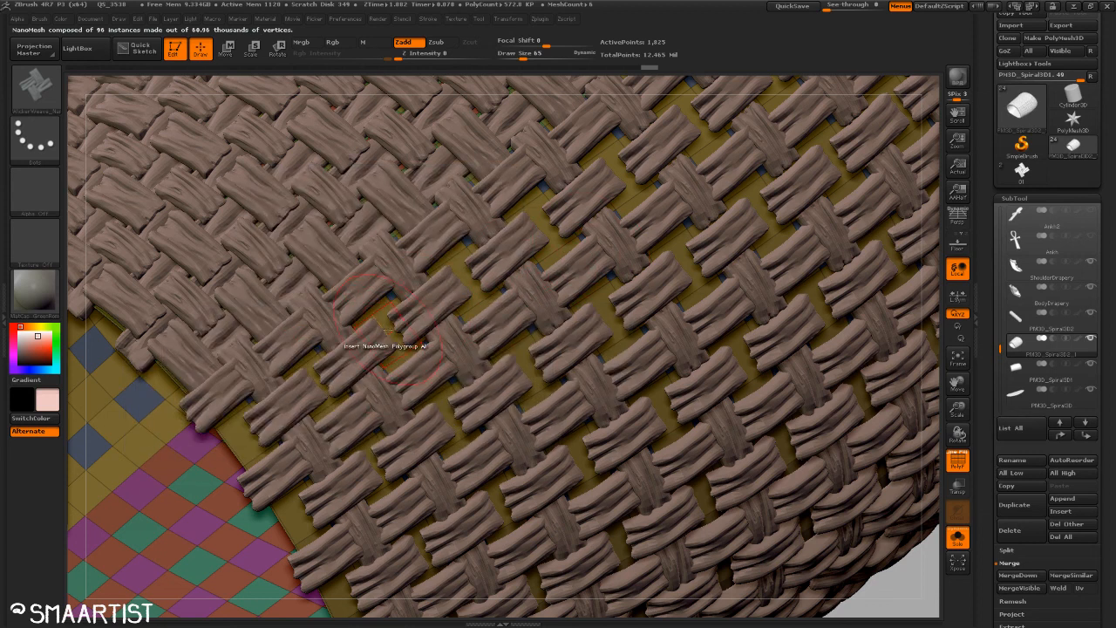
drag(389, 331, 598, 93)
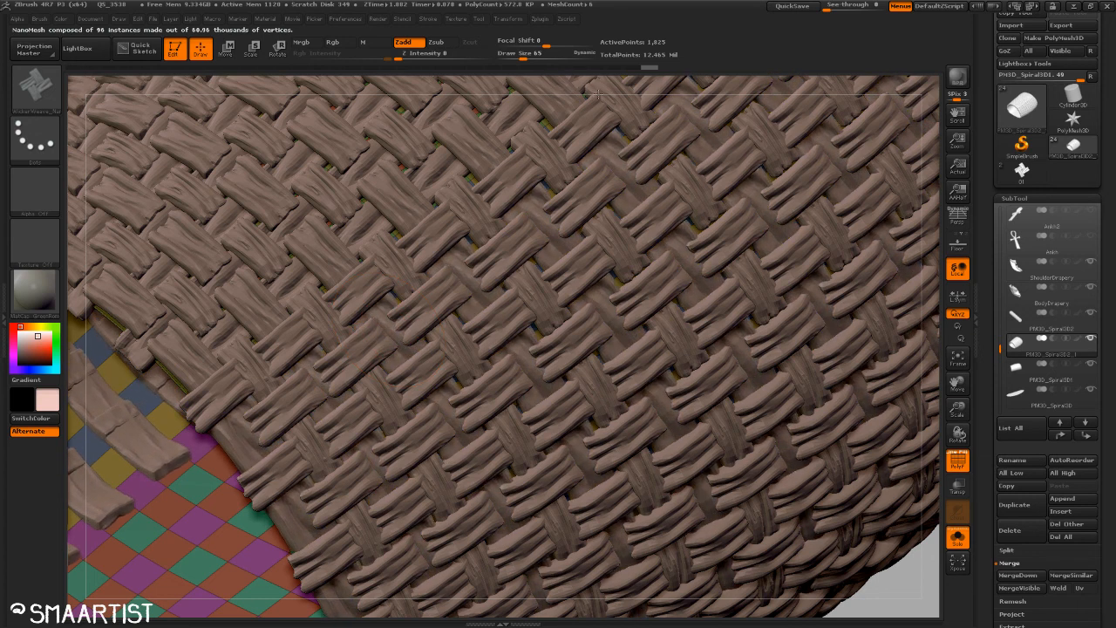
Step: Inspect the weave from inside the tube and undo the last NanoMesh insertion
mouse_move(526, 326)
ctrl+right_down()
mouse_move(534, 245)
mouse_move(539, 257)
ctrl+right_up()
drag(676, 498, 700, 434)
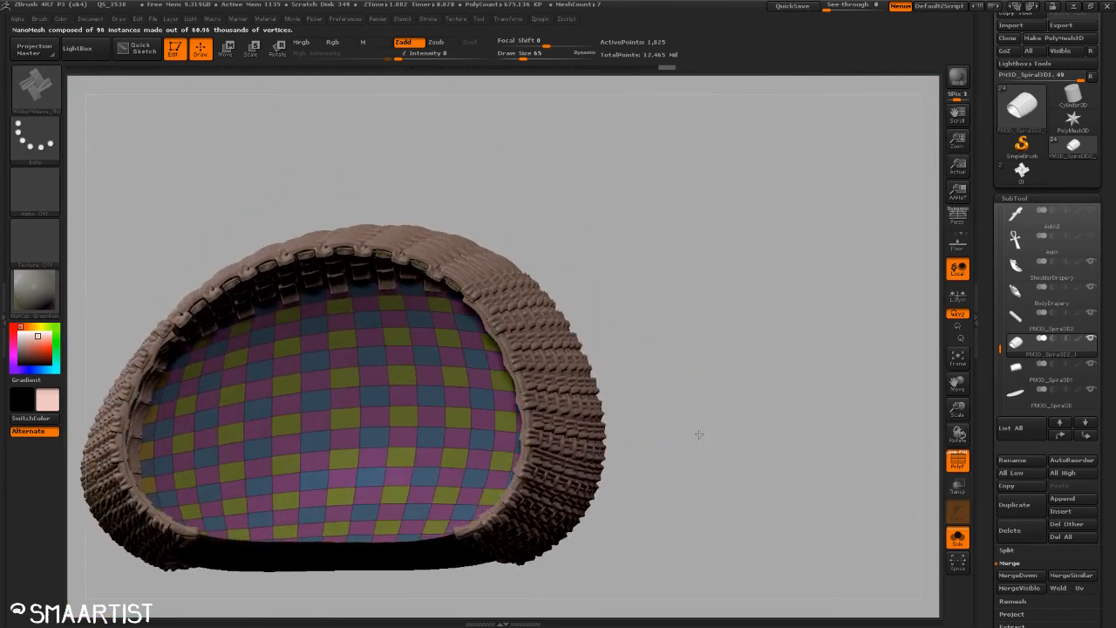
ctrl+right_drag(498, 341, 501, 394)
drag(708, 253, 756, 194)
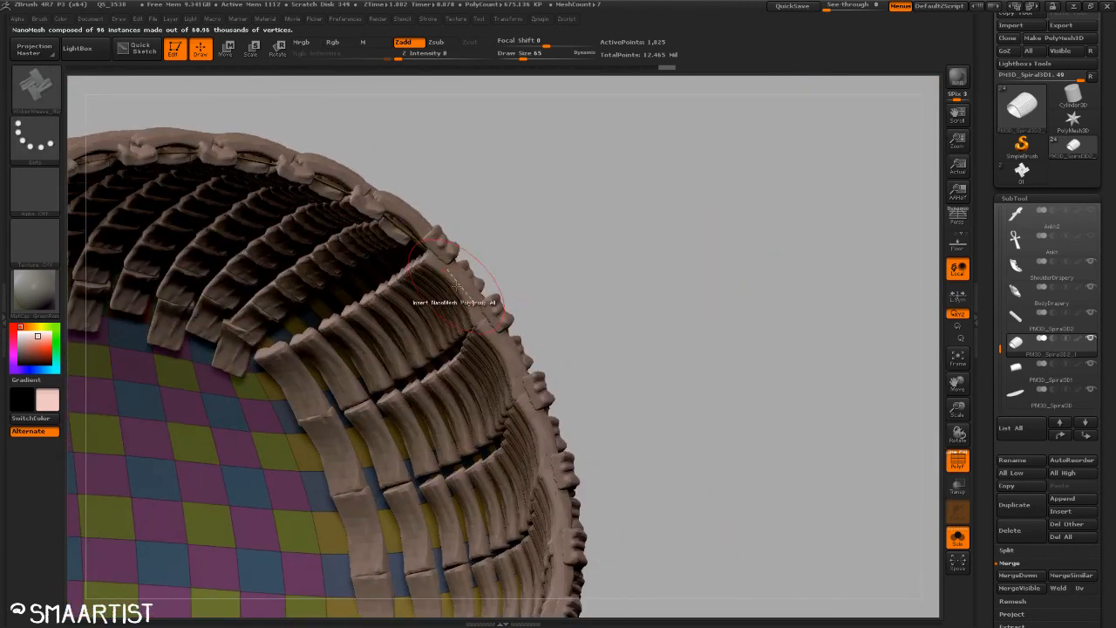
drag(582, 258, 579, 255)
key(ctrl+z)
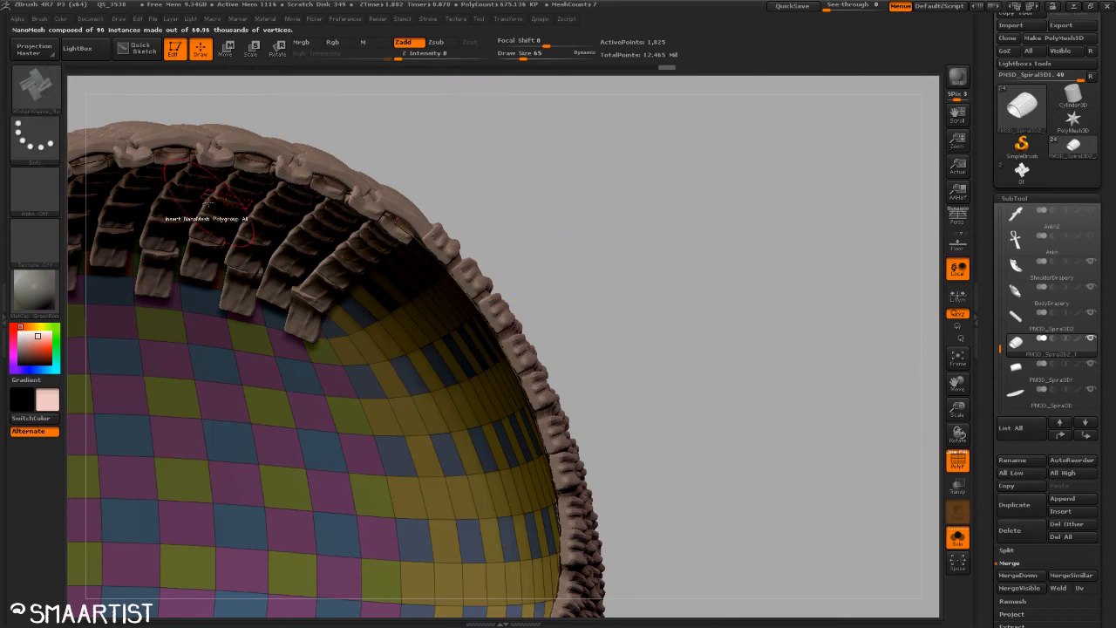
Step: Raise the Imbed depth of strand 03 in the wicker weave NanoMesh brush
click(39, 19)
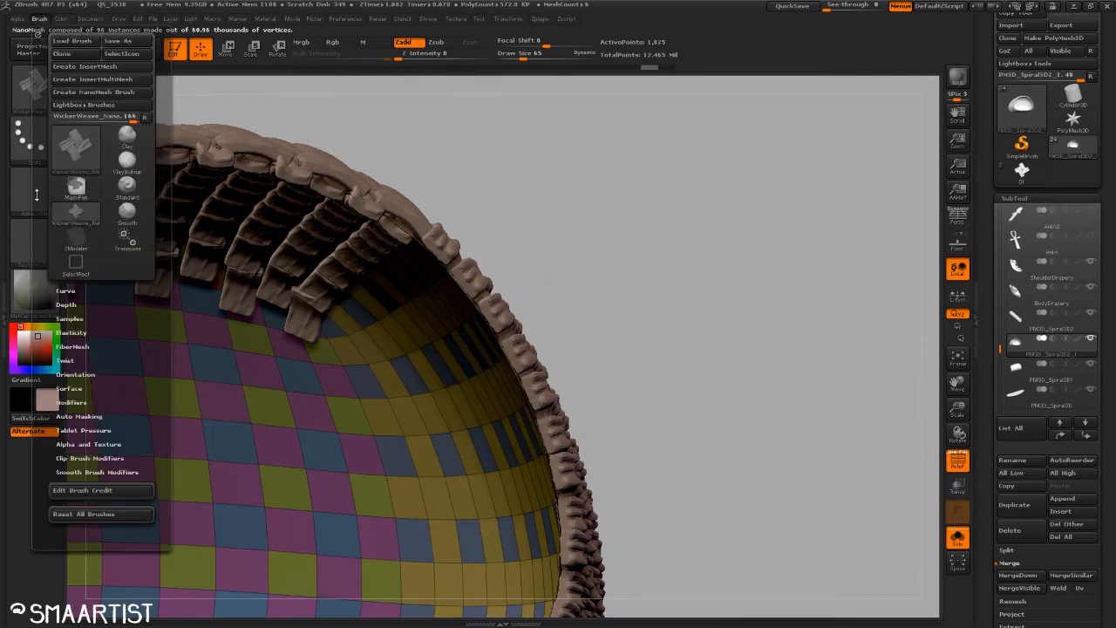
click(66, 304)
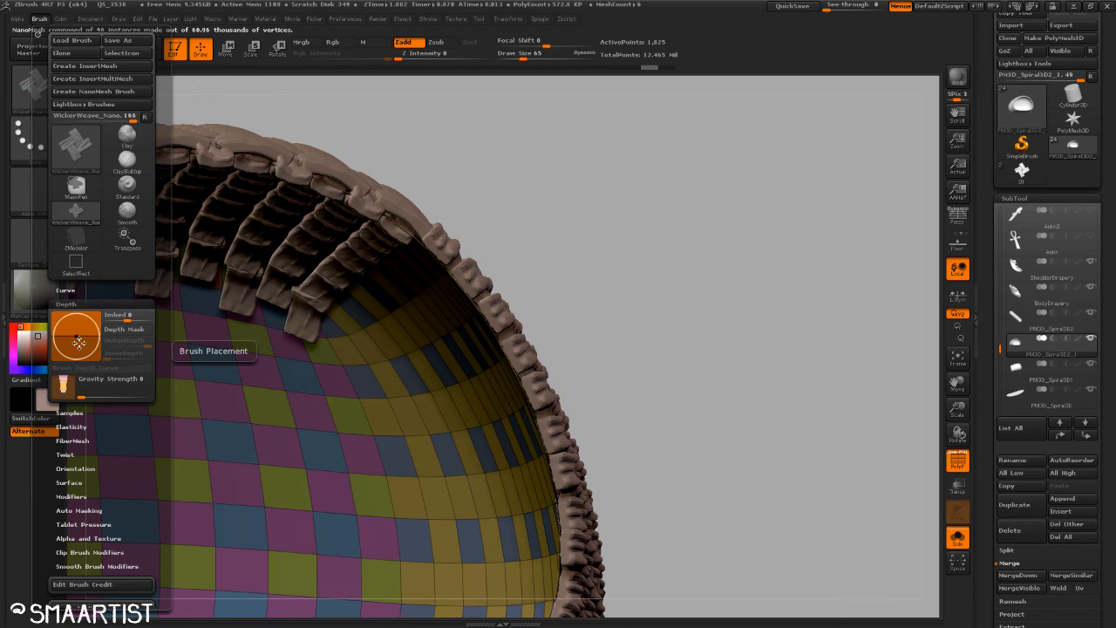
key(m)
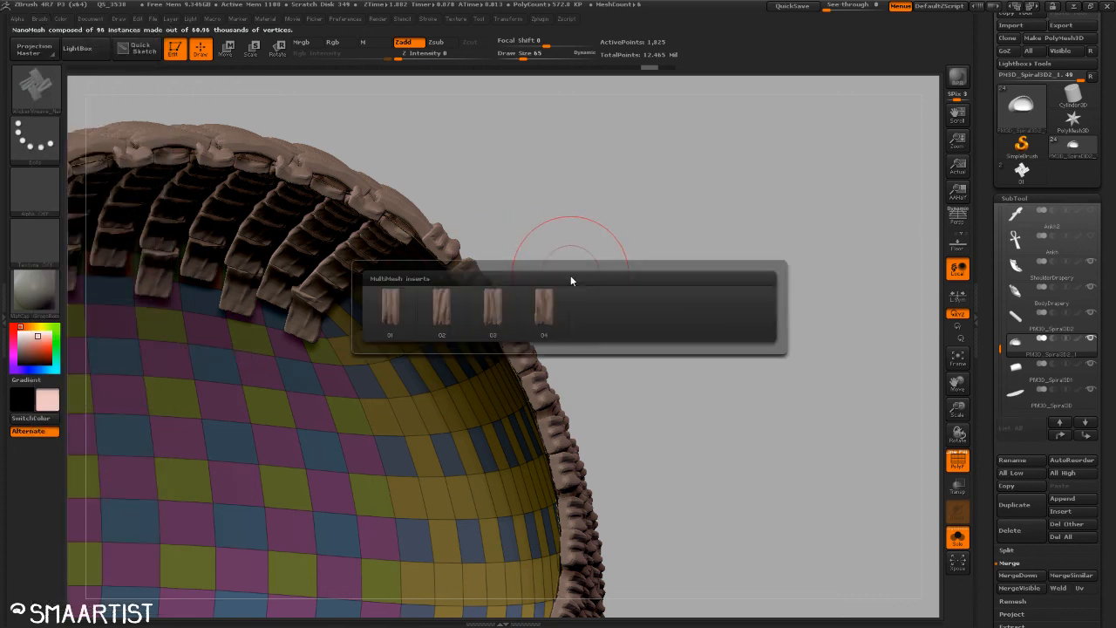
click(491, 311)
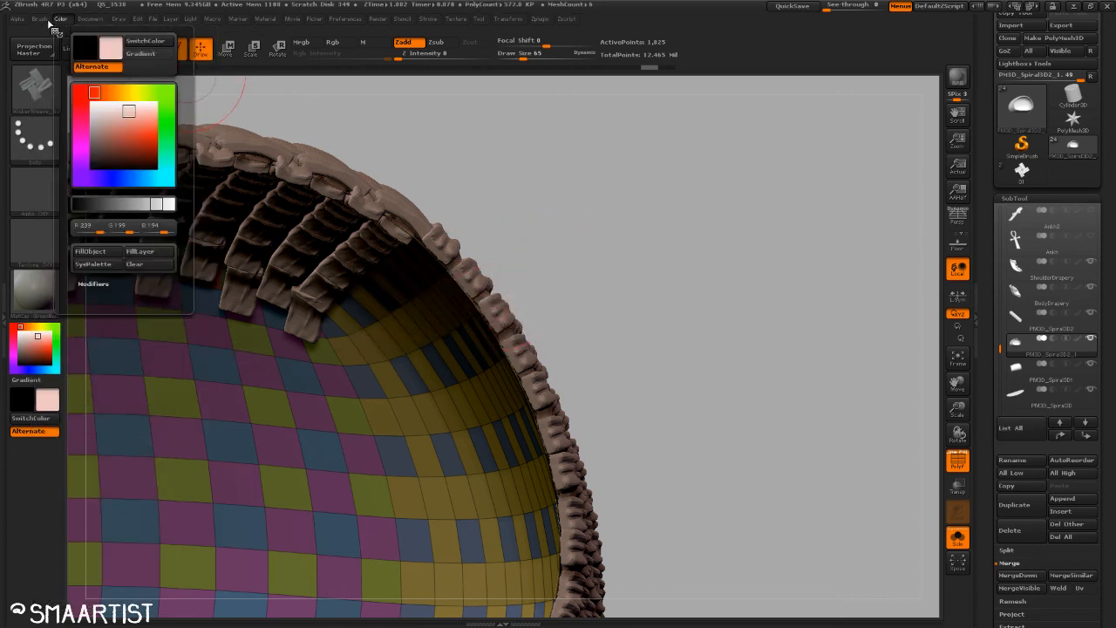
mouse_move(40, 33)
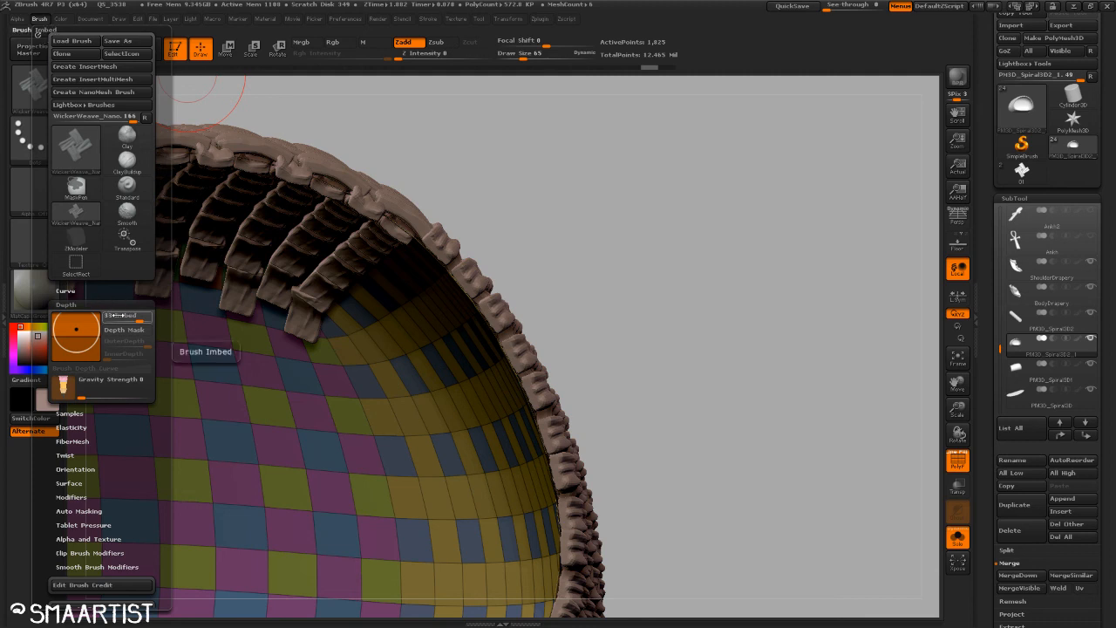
Step: Select strand 04 of the wicker weave brush and change its Imbed depth
drag(605, 274, 568, 294)
key(m)
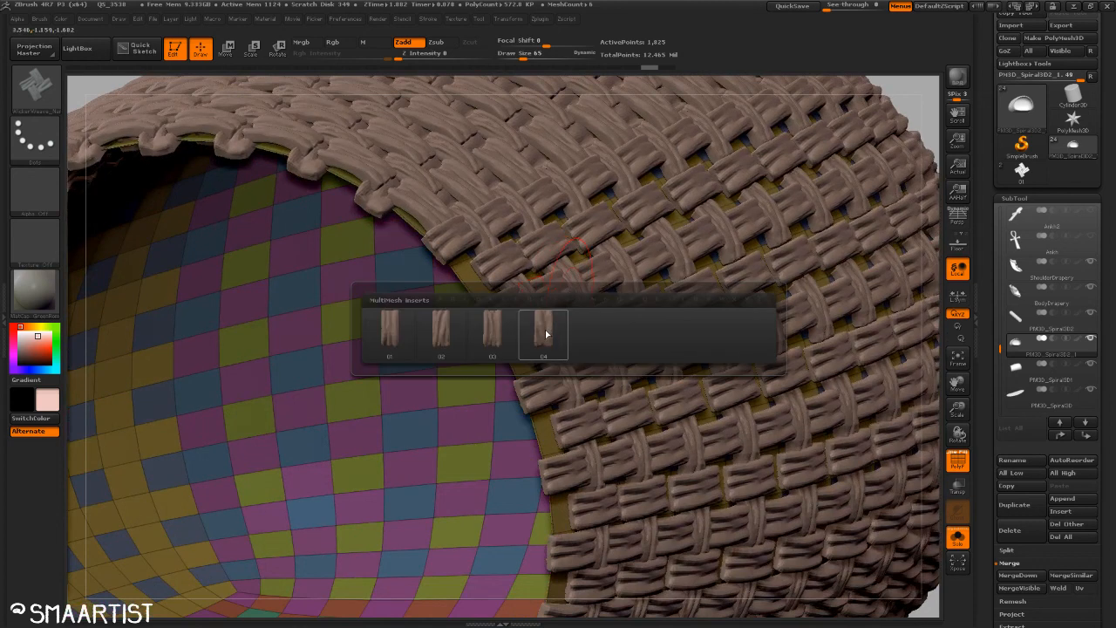
click(544, 333)
click(40, 18)
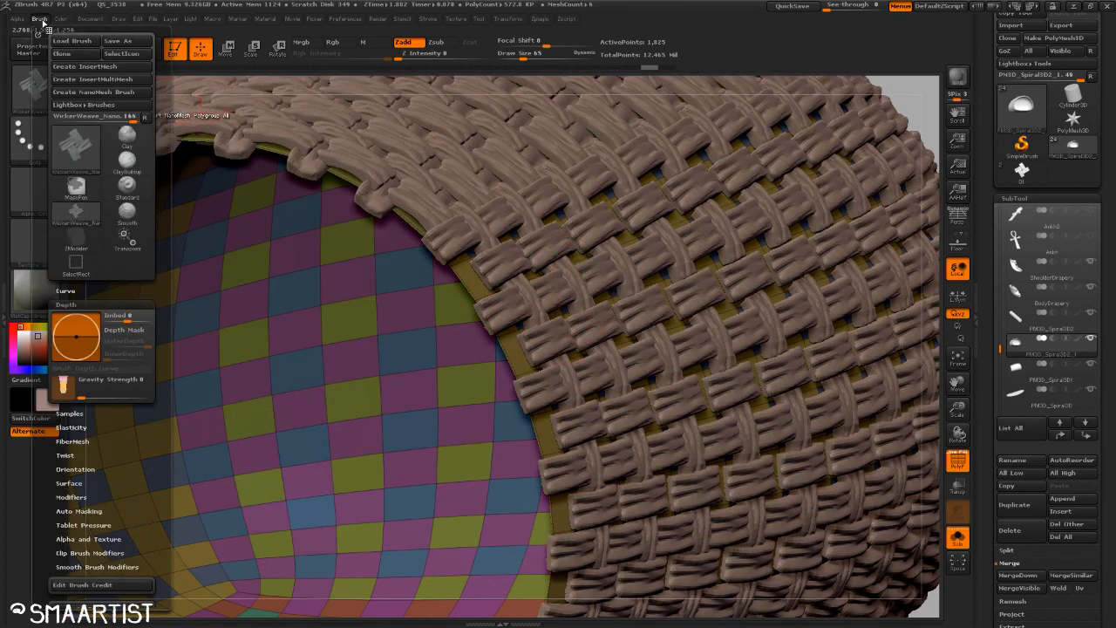
drag(112, 316, 109, 316)
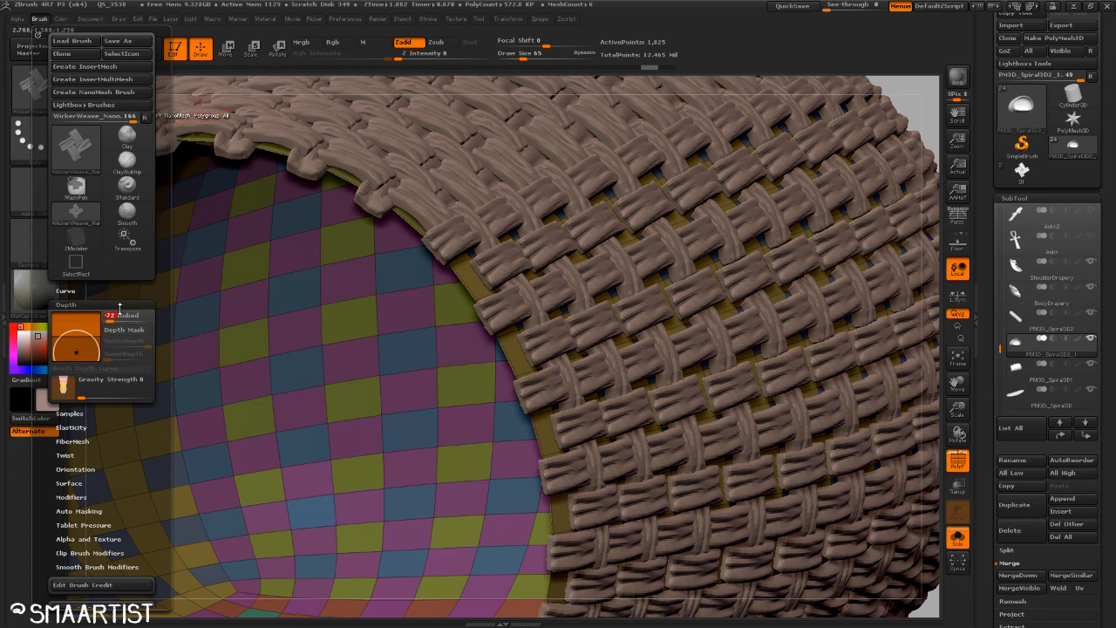
key(Return)
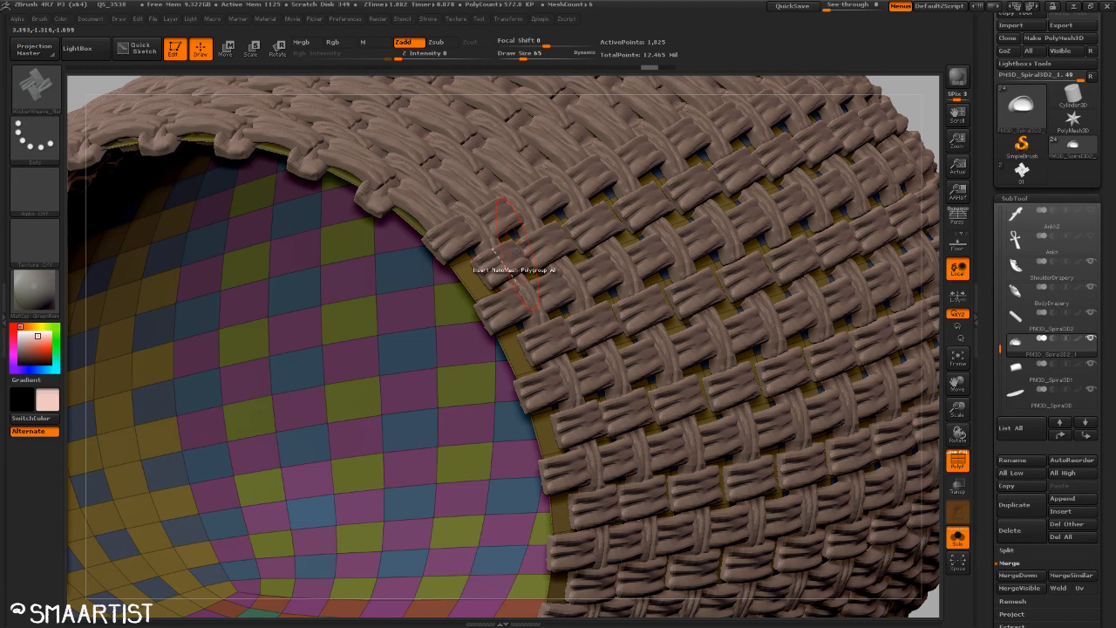
Step: Review the brush's strand variants and raise the Imbed depth of strand 04
key(m)
click(439, 290)
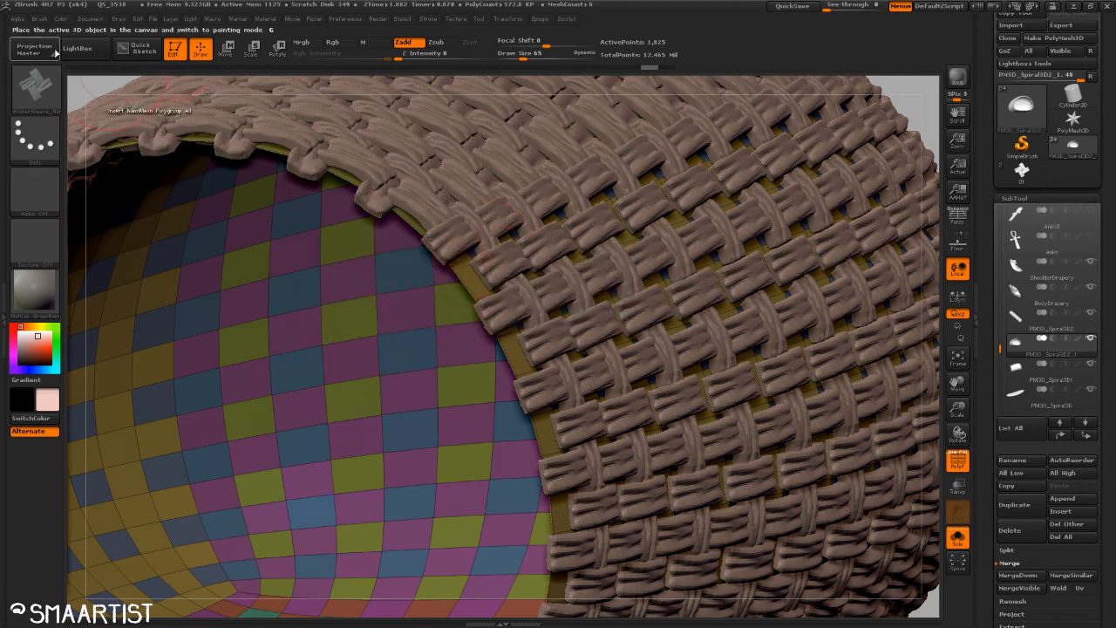
click(39, 18)
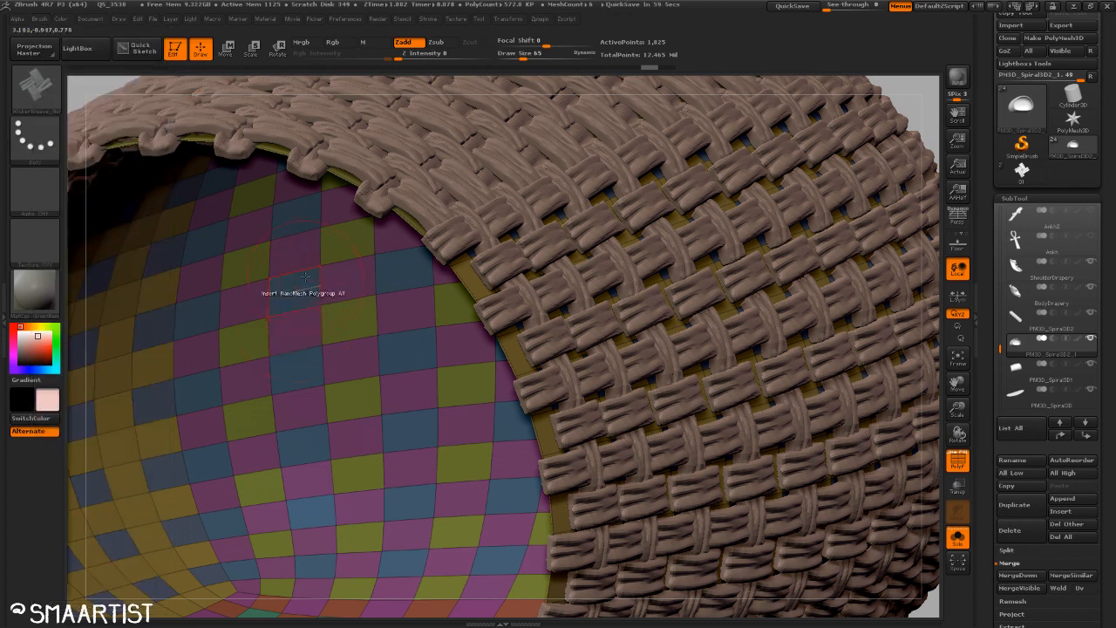
key(m)
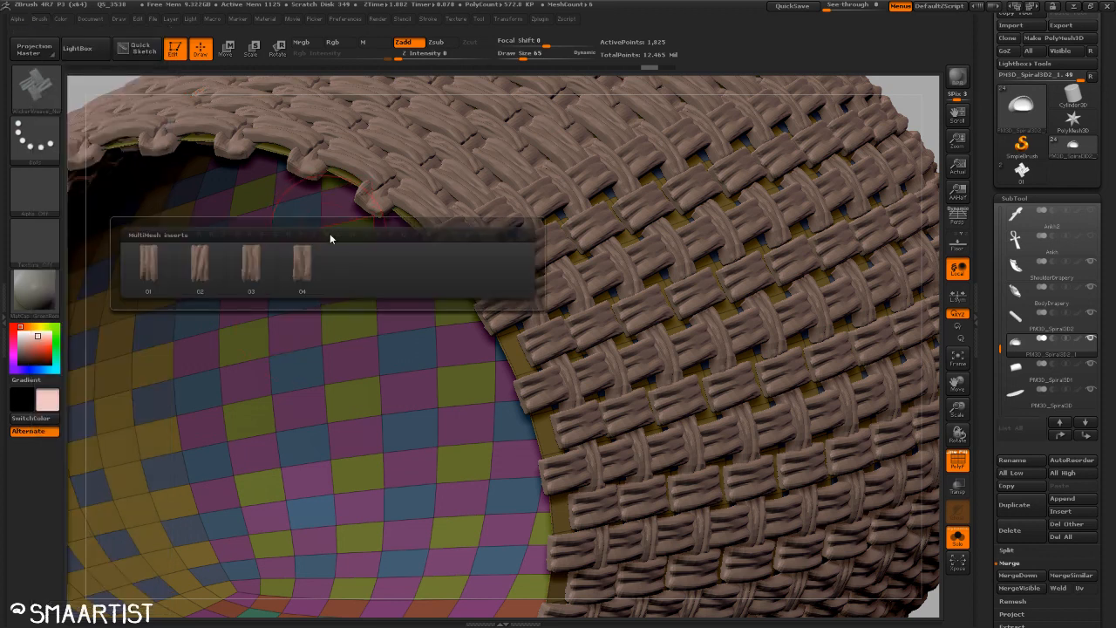
click(305, 271)
click(39, 18)
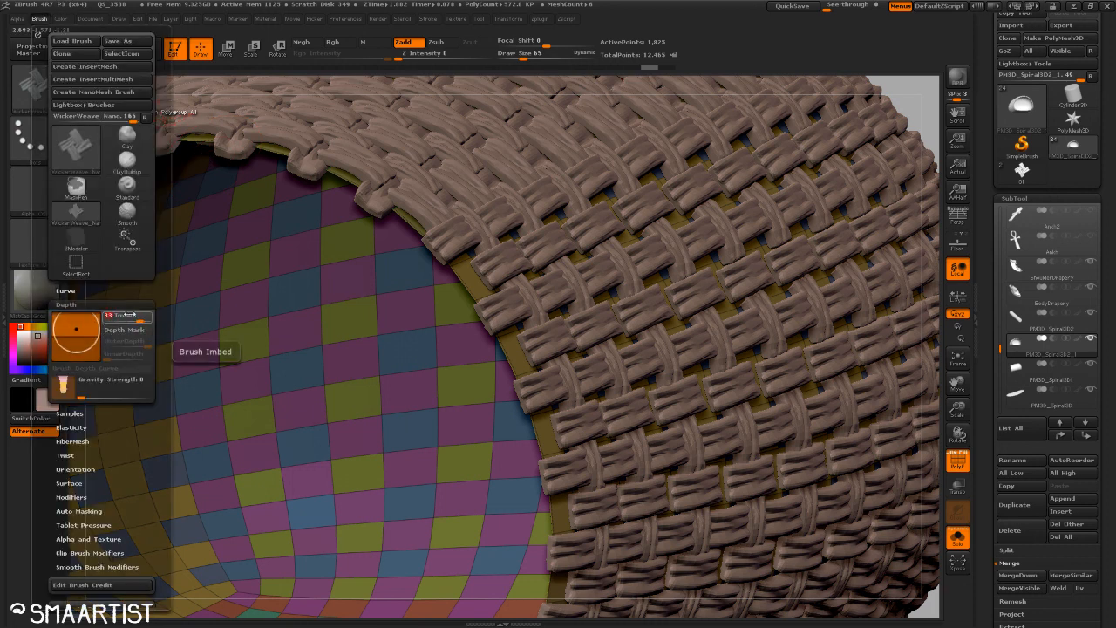
Step: Insert NanoMesh strand 04 on the dark yellow polygroup of the tube's side to fill the gaps in the weave
mouse_move(660, 371)
ctrl+right_down()
mouse_move(742, 361)
mouse_move(646, 363)
ctrl+right_up()
right_drag(752, 349, 567, 325)
mouse_move(429, 320)
ctrl+right_down()
mouse_move(341, 359)
mouse_move(349, 200)
mouse_move(375, 282)
ctrl+right_up()
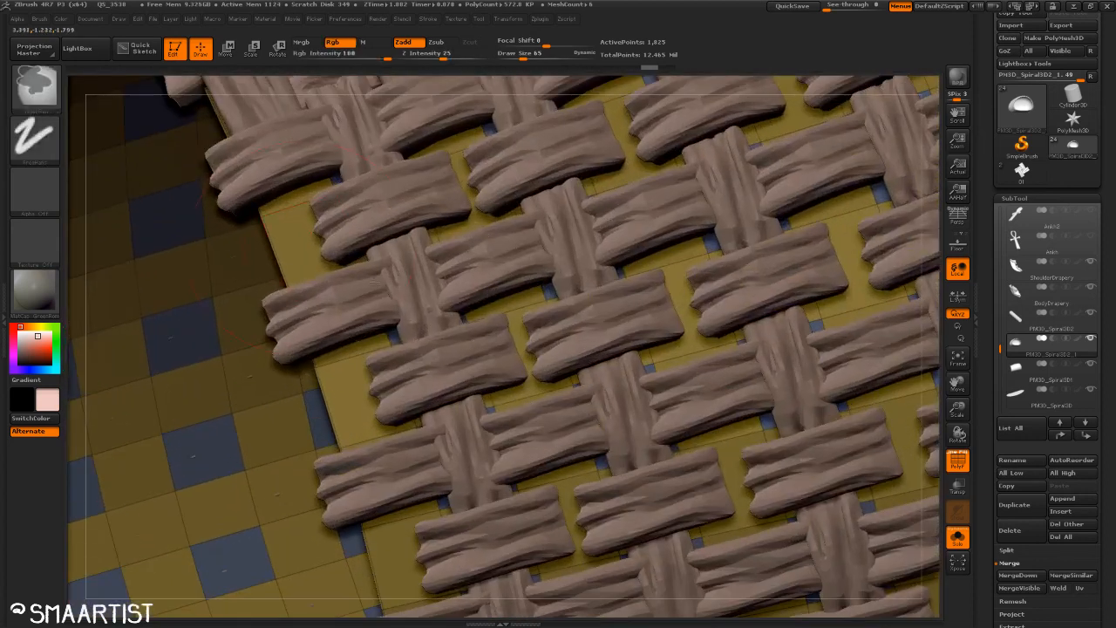
mouse_move(288, 234)
mouse_down()
mouse_move(387, 307)
mouse_move(658, 249)
mouse_move(766, 142)
mouse_up()
Step: Insert the same NanoMesh strand on the purple polygroup of the tube's uncovered end surface
mouse_move(737, 200)
ctrl+right_down()
mouse_move(458, 256)
mouse_move(332, 244)
mouse_move(202, 267)
ctrl+right_up()
right_drag(814, 508, 773, 317)
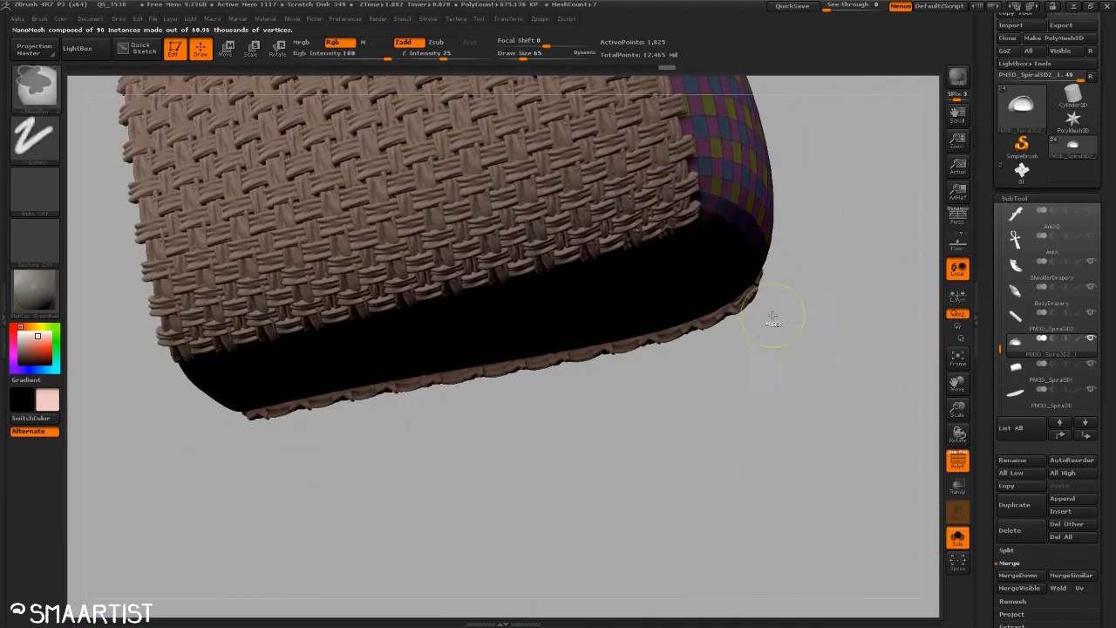
mouse_move(832, 204)
alt+right_down()
mouse_move(765, 437)
mouse_move(769, 464)
alt+right_up()
mouse_move(813, 283)
right_down()
mouse_move(793, 336)
mouse_move(714, 403)
right_up()
alt+right_drag(619, 423, 718, 210)
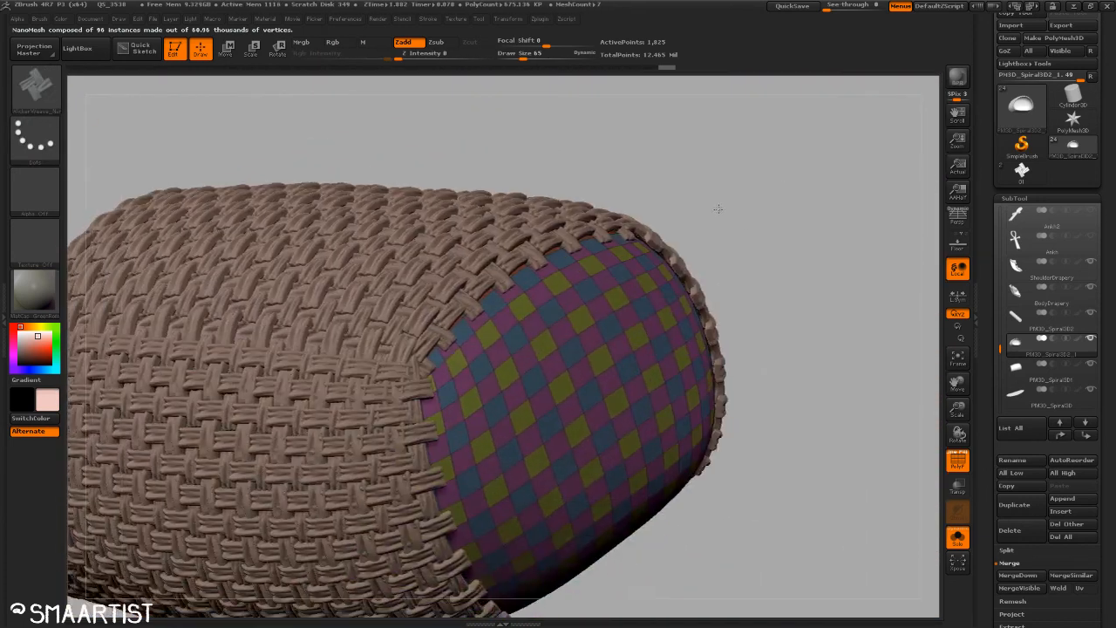
ctrl+right_drag(424, 360, 510, 410)
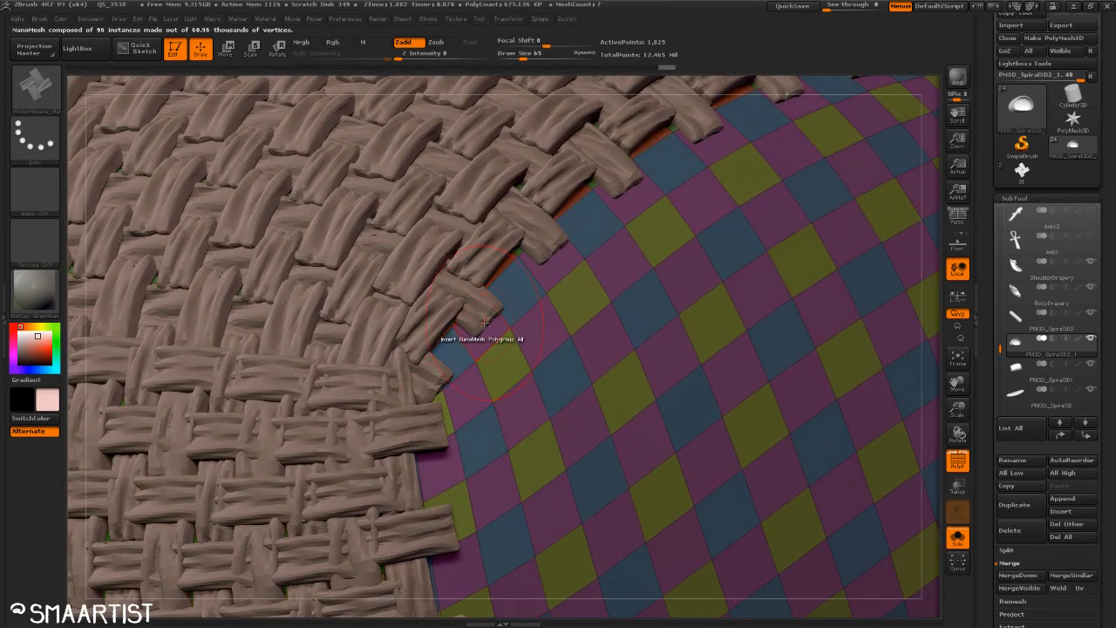
drag(484, 323, 679, 256)
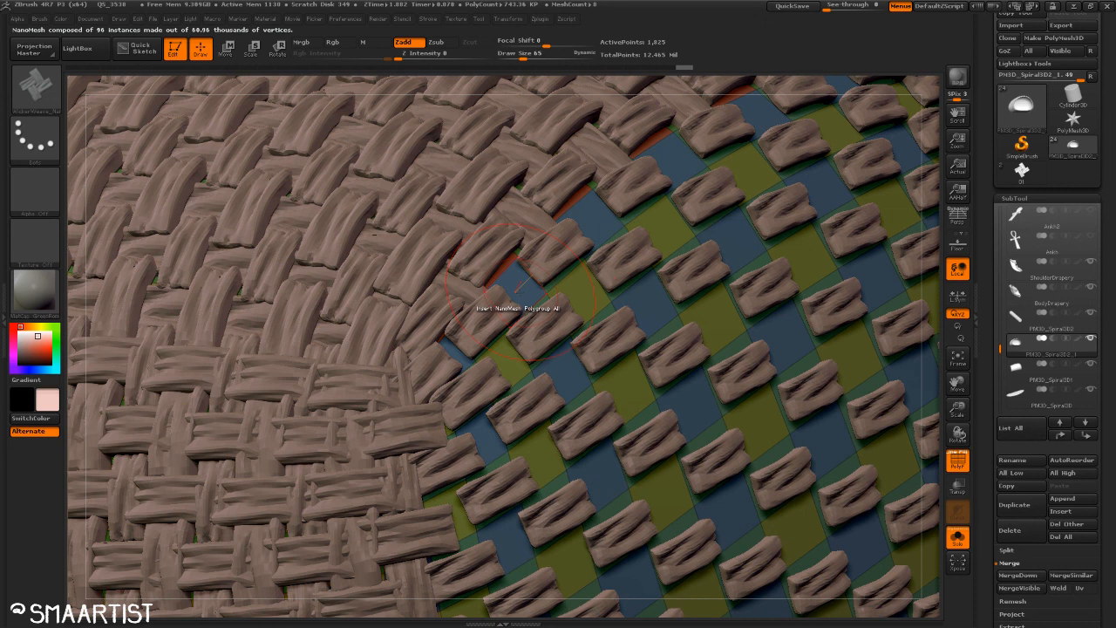
Step: Choose a different strand variant and insert it on the end surface's blue polygroup, crossing the strands already placed there
key(space)
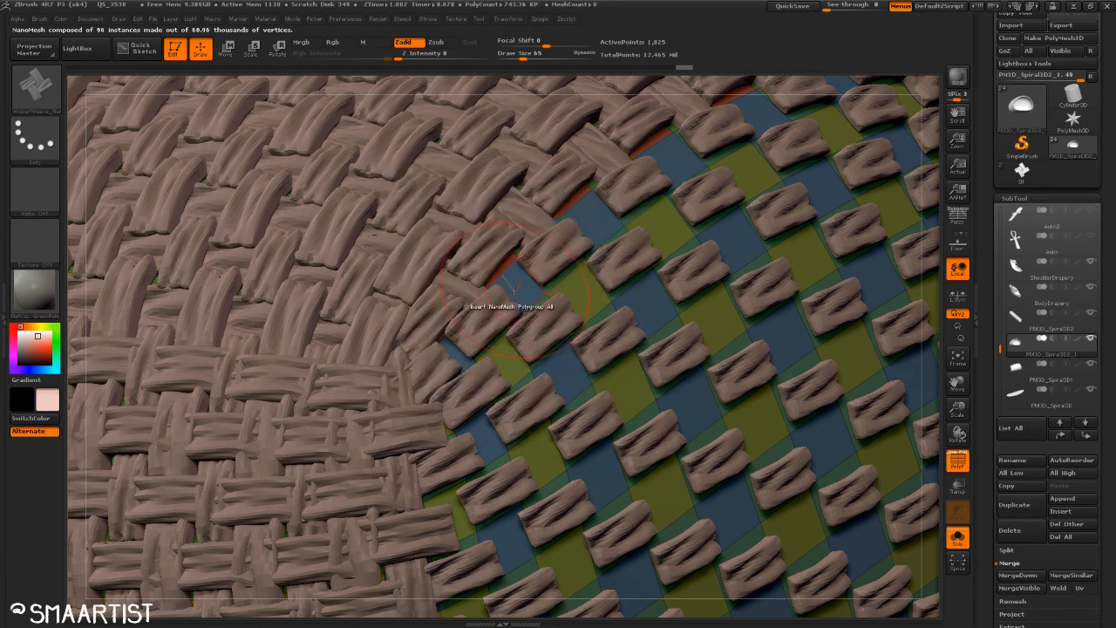
key(m)
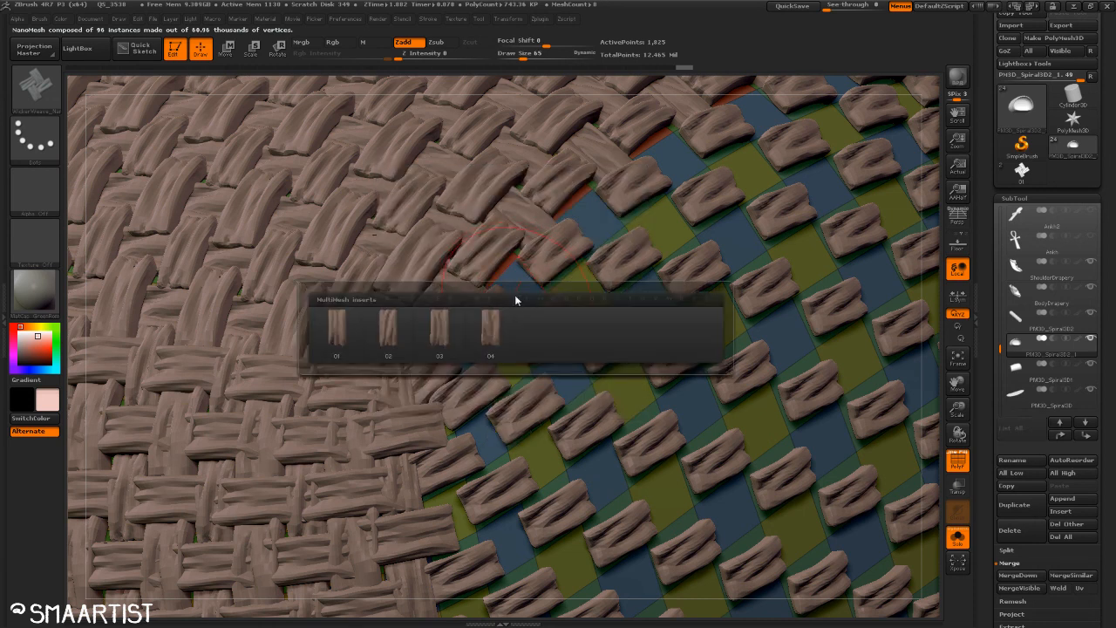
click(436, 336)
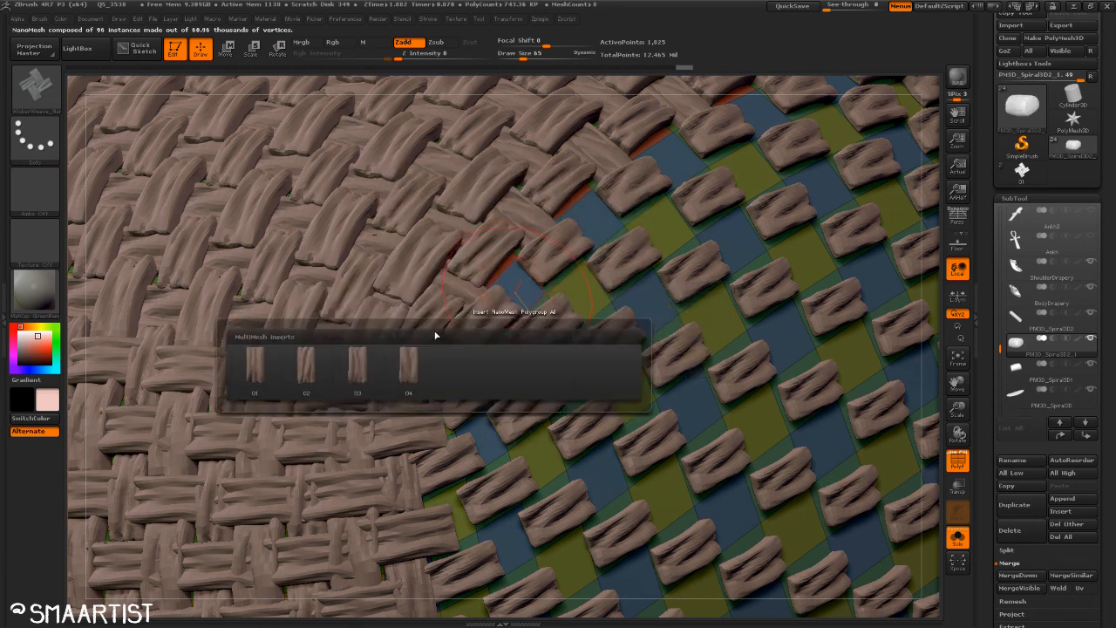
click(510, 281)
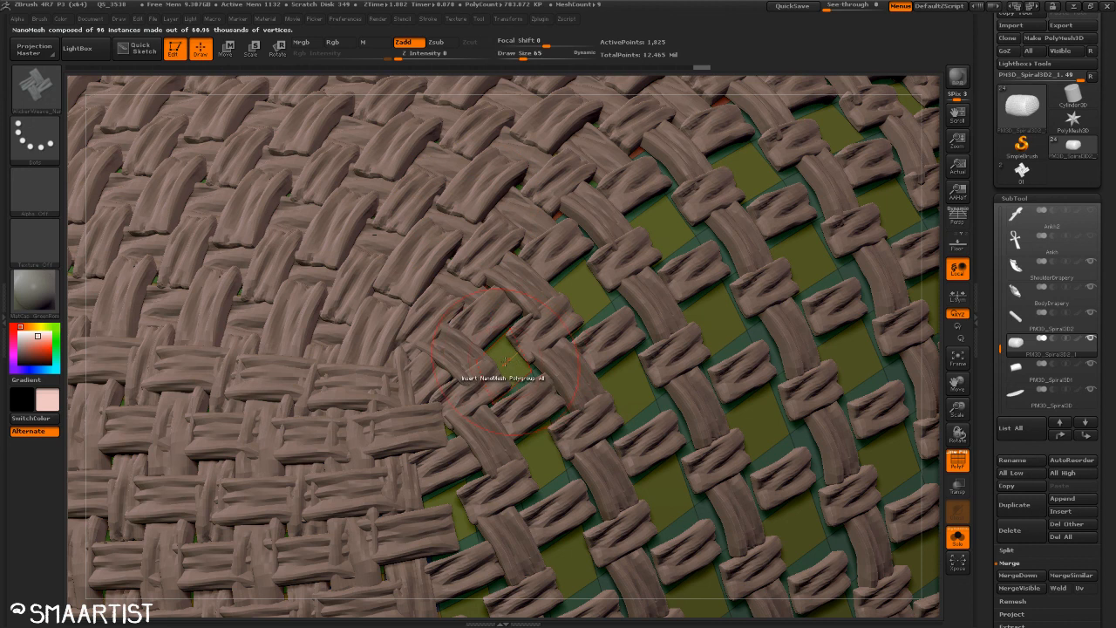
Step: Insert NanoMesh strand 02 on the end surface's yellow-green polygroup, running between the existing cross strands
key(m)
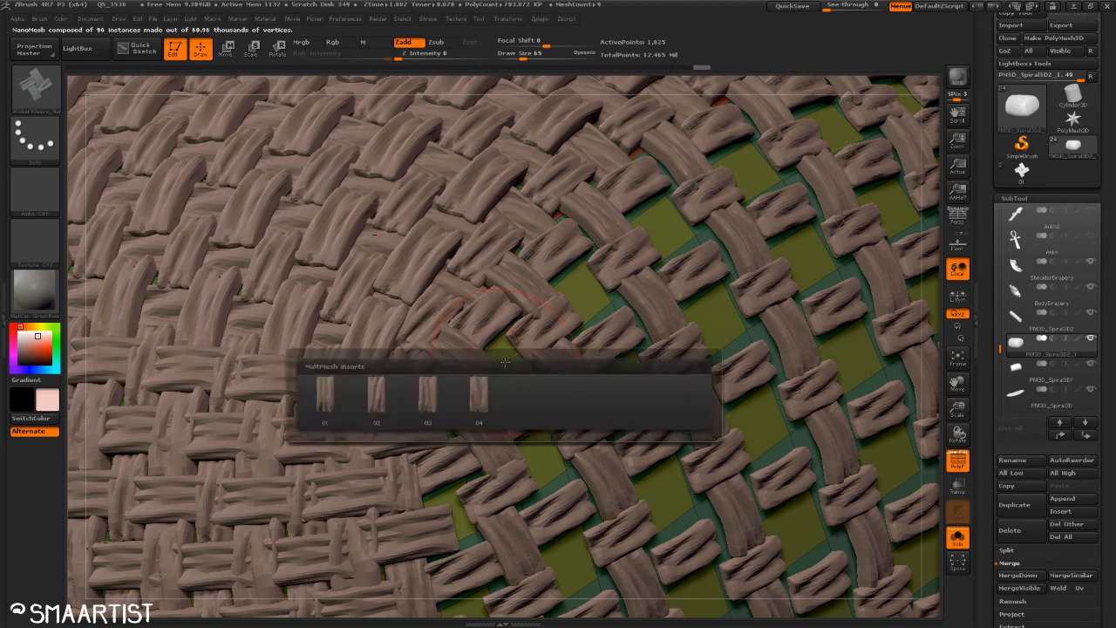
click(371, 417)
drag(502, 358, 587, 568)
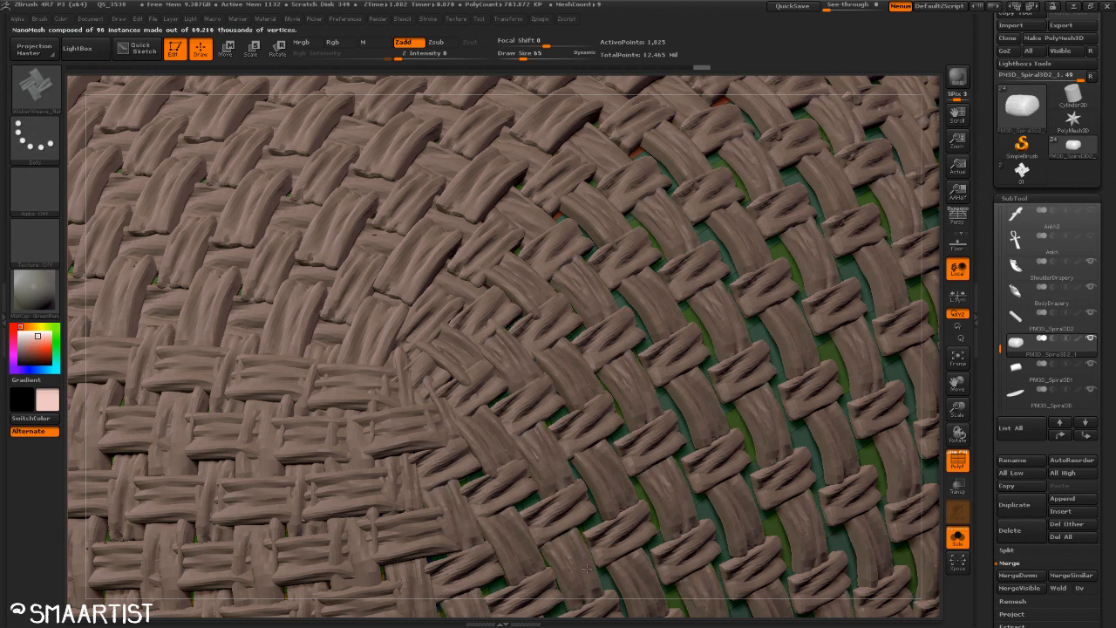
Step: Examine the woven end surface for gaps between the strands, both close up and from a distance
ctrl+right_drag(590, 508, 576, 349)
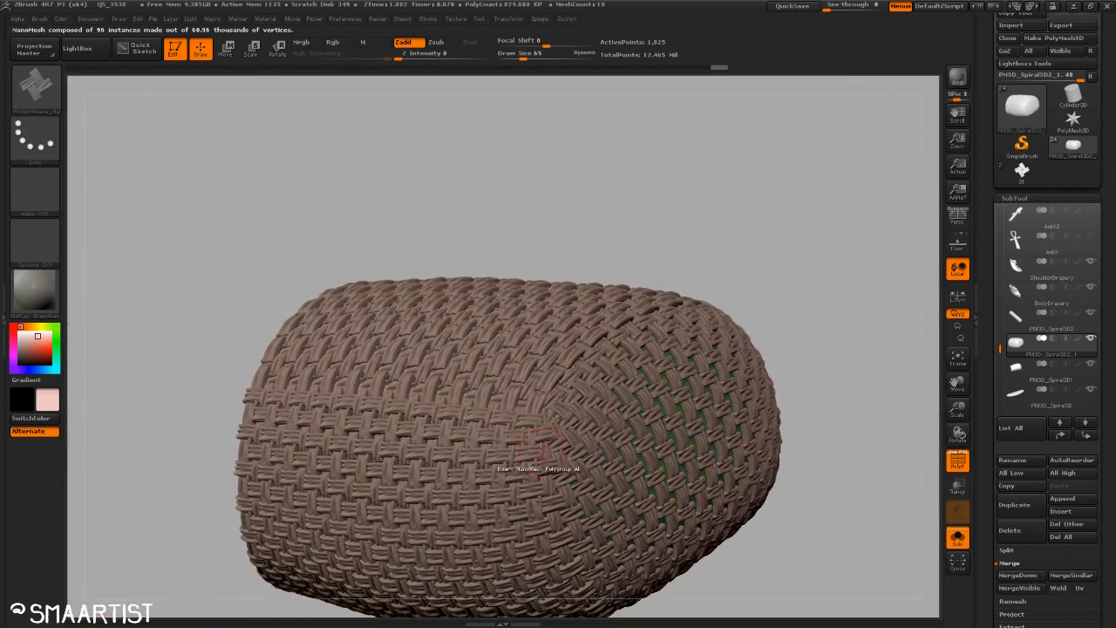
alt+drag(772, 589, 668, 421)
drag(741, 485, 686, 471)
ctrl+right_drag(553, 279, 542, 419)
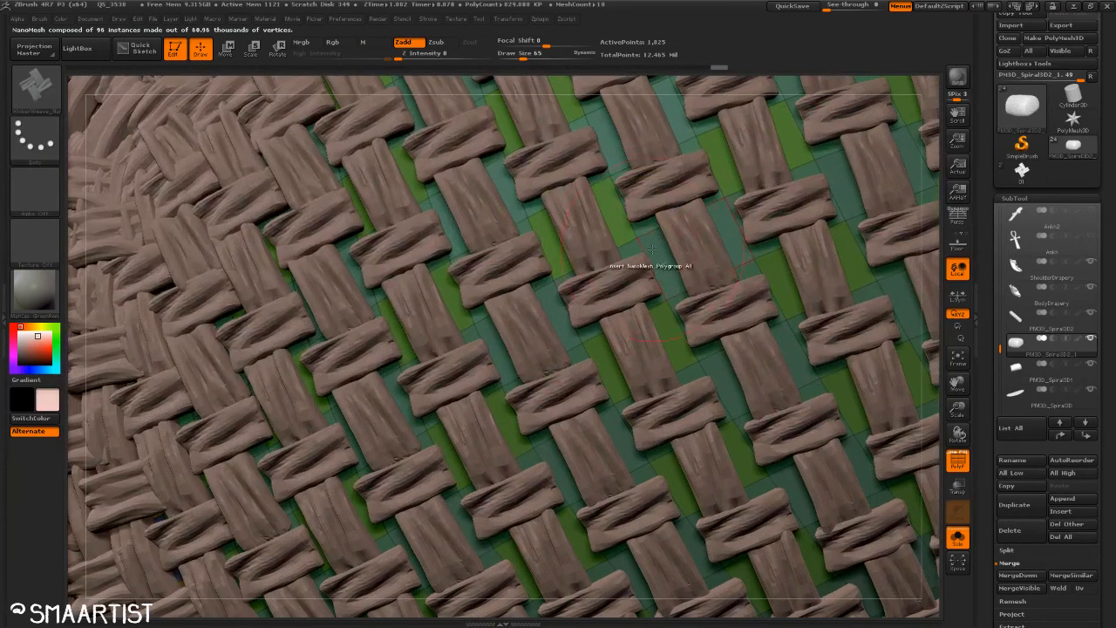
mouse_move(640, 266)
alt+right_down()
mouse_move(628, 289)
mouse_move(524, 360)
alt+right_up()
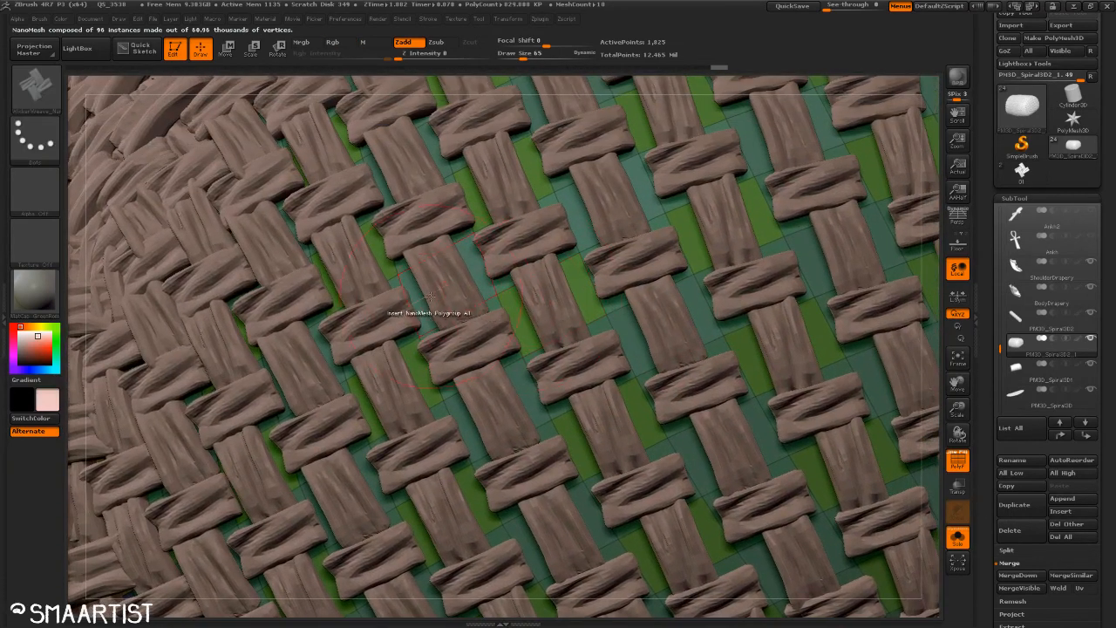
mouse_move(569, 555)
ctrl+right_down()
mouse_move(613, 321)
mouse_move(654, 284)
mouse_move(591, 310)
ctrl+right_up()
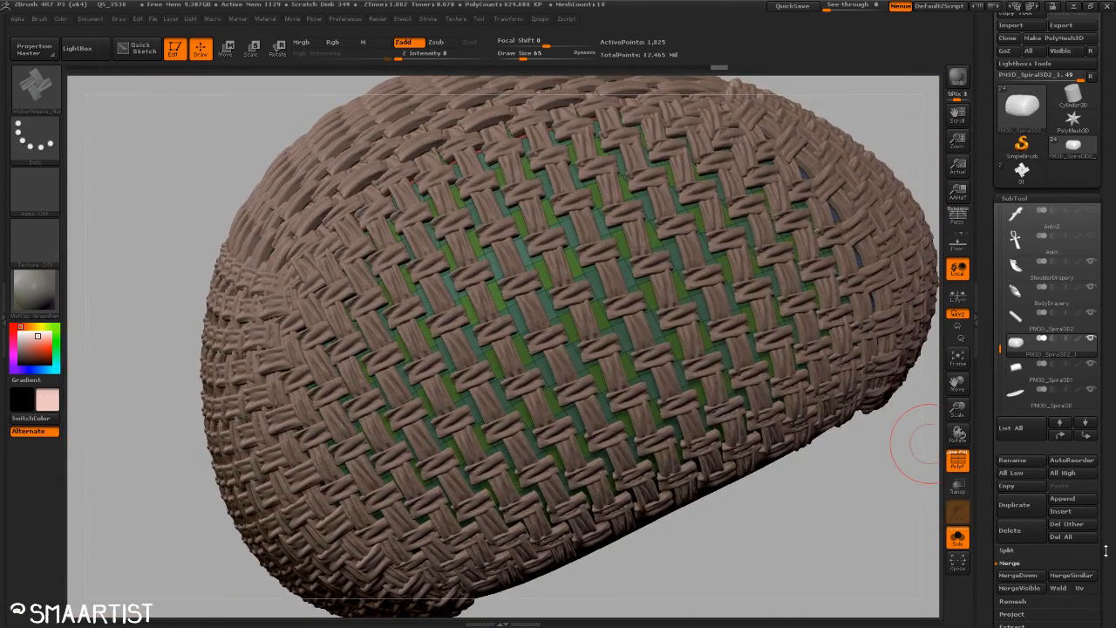
Step: Open the woven tube's NanoMesh settings, adjust the Size of index 8, and set the Size of index 7 to 1
drag(1106, 551, 1086, 452)
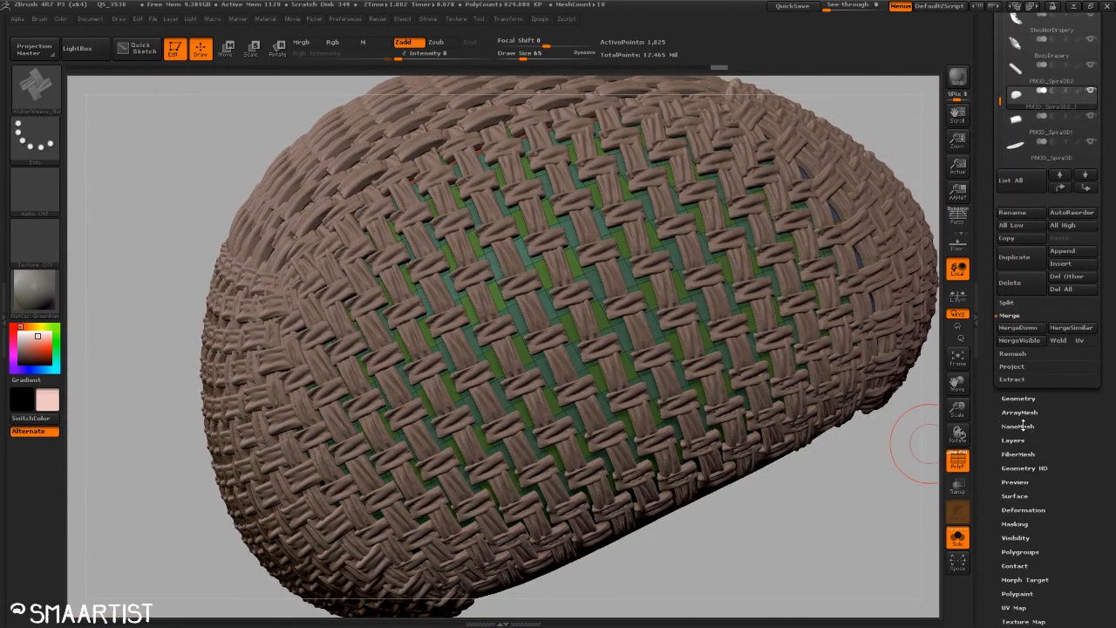
click(1019, 426)
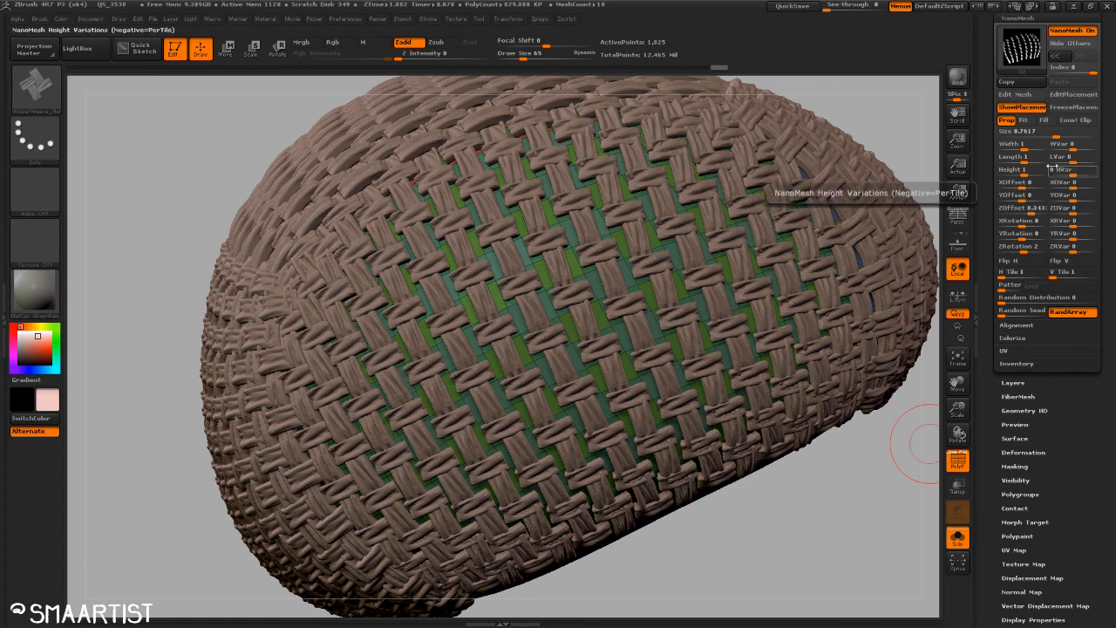
drag(1060, 136, 1075, 136)
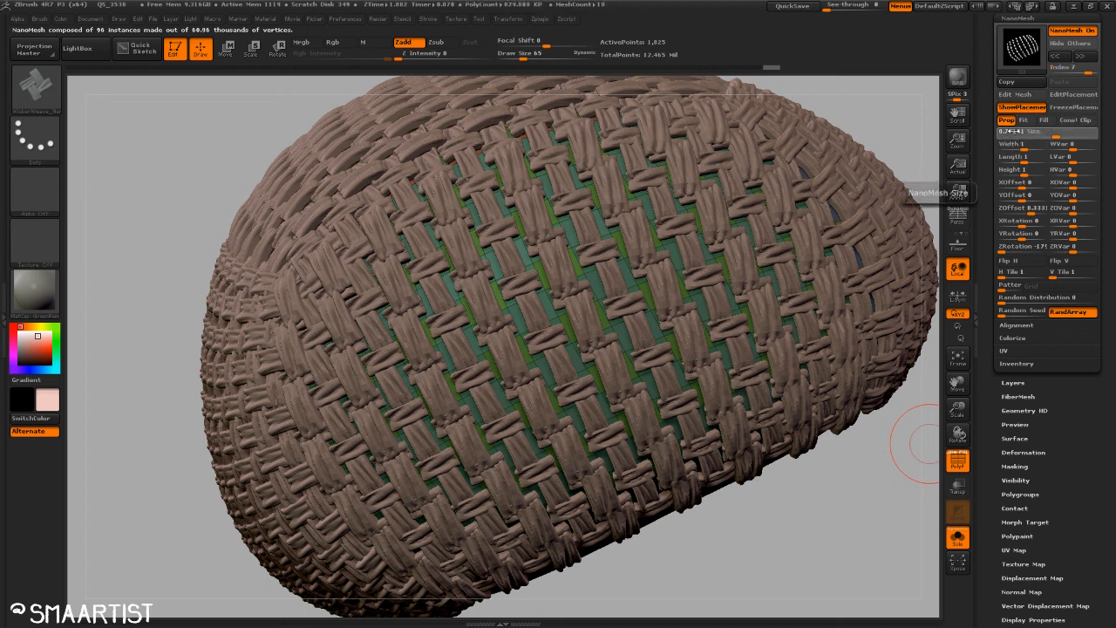
click(1016, 132)
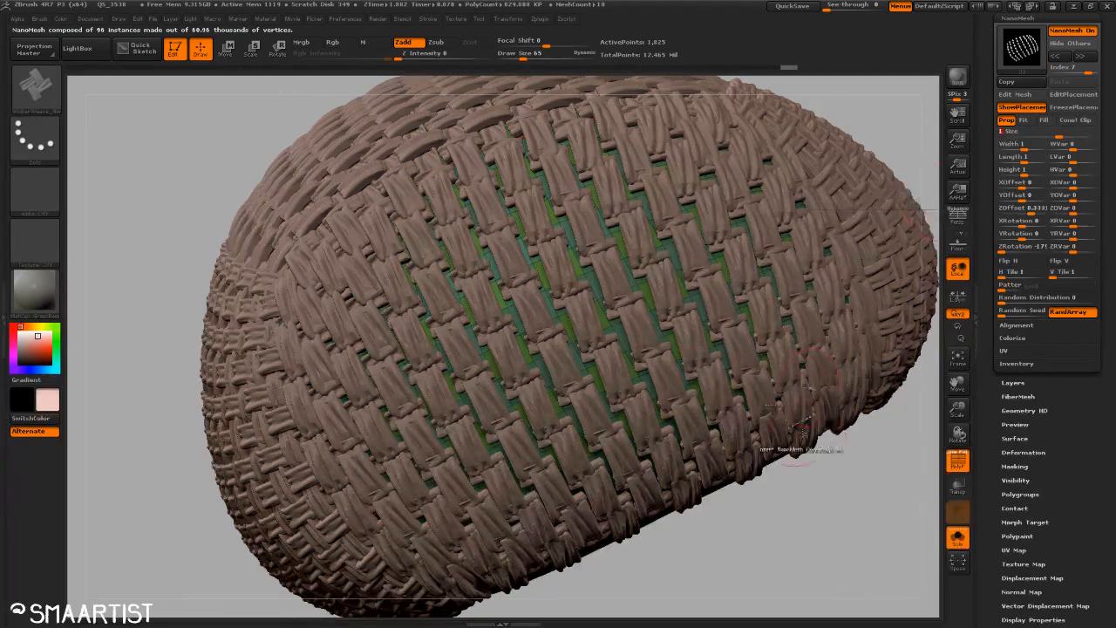
drag(843, 509, 846, 512)
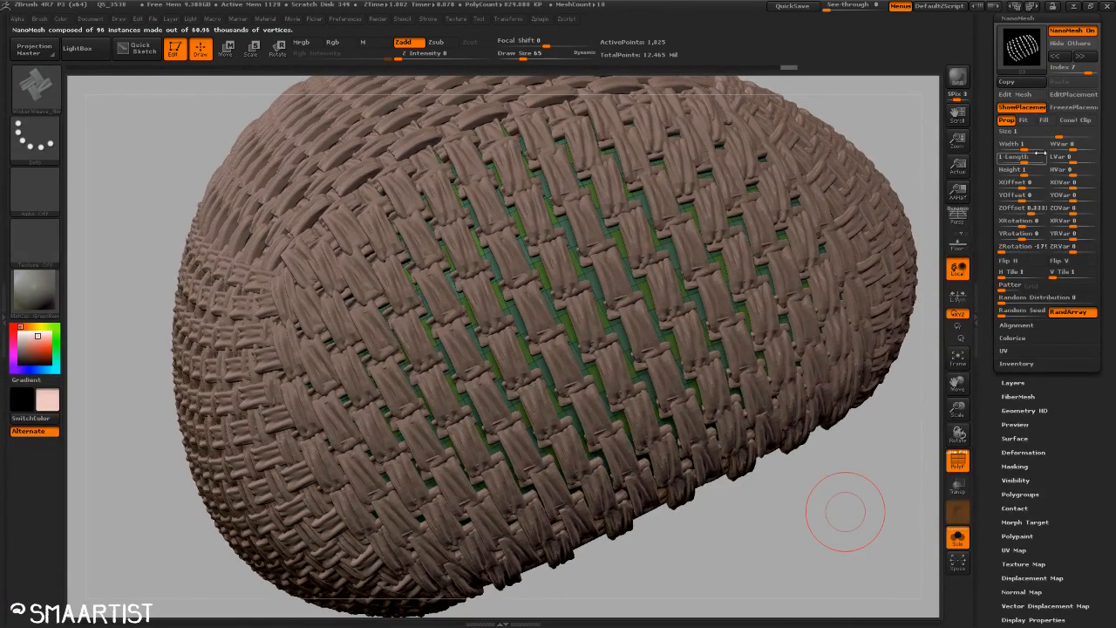
Step: Set the Size of NanoMesh index 6 to 1 and its ZRotation to -90
click(1084, 71)
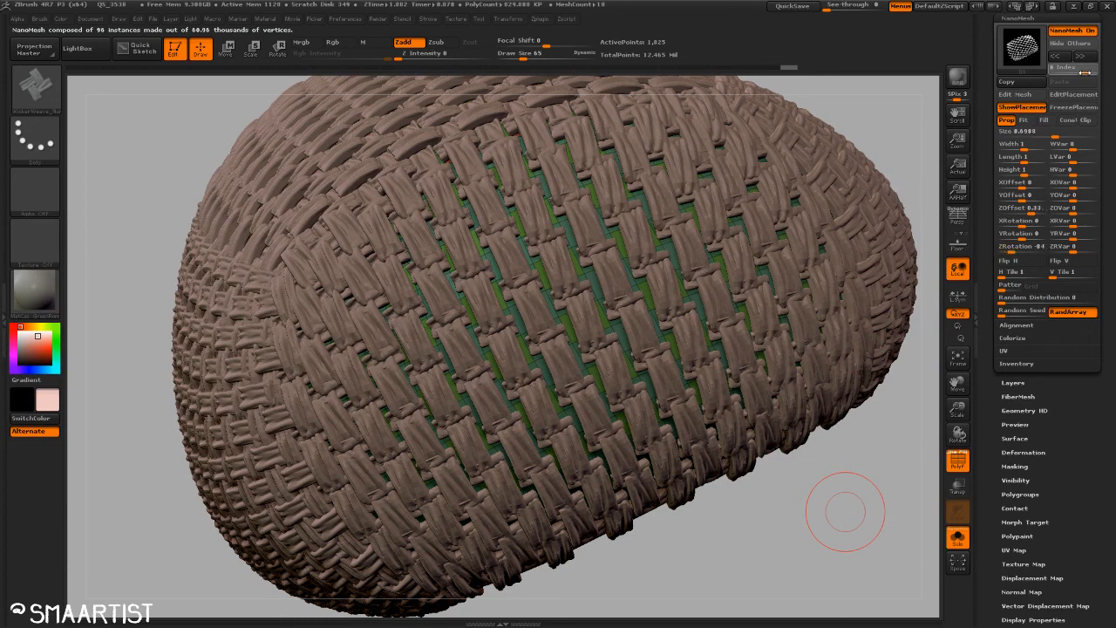
click(1034, 131)
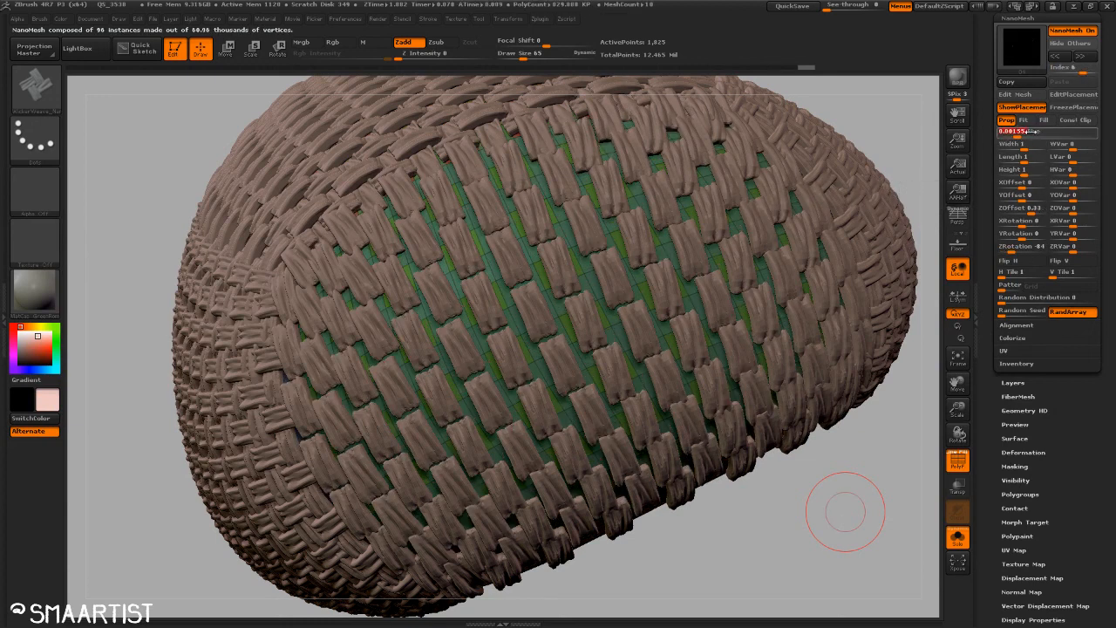
text(1)
key(Return)
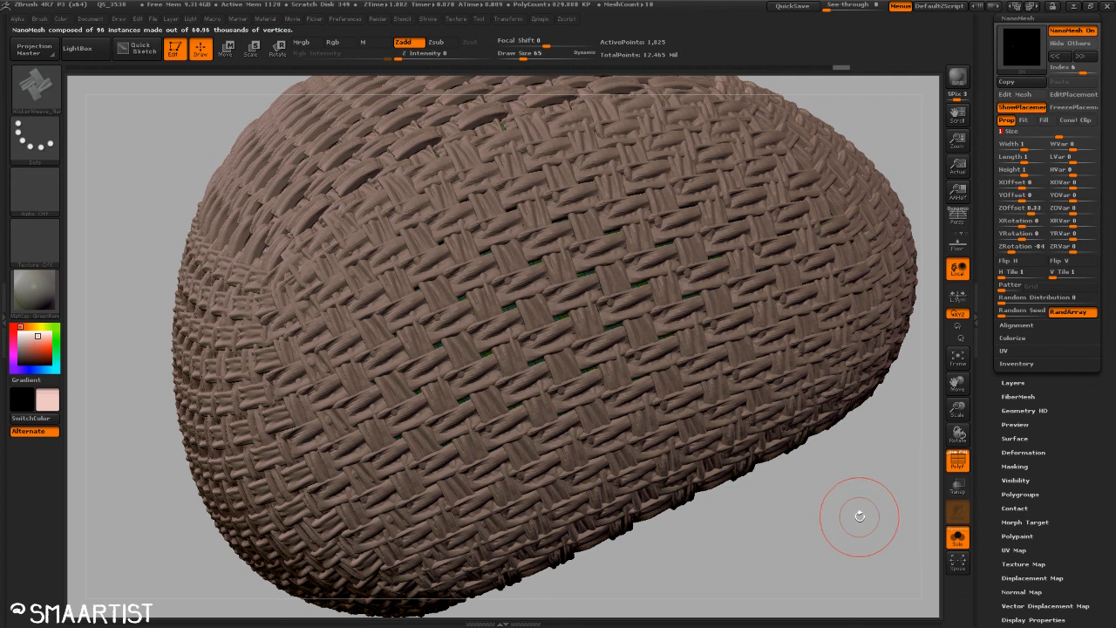
drag(860, 516, 801, 514)
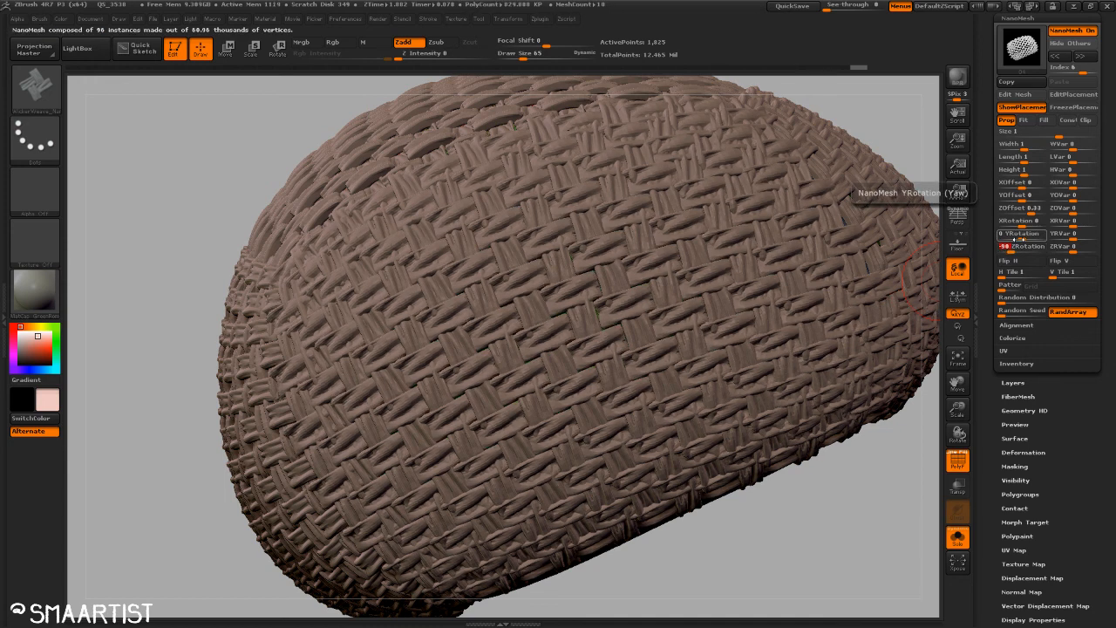
Step: Set the Size of NanoMesh index 5 to 1 to tighten the weave
drag(815, 523, 828, 533)
mouse_move(810, 536)
mouse_down()
mouse_move(837, 529)
mouse_move(742, 515)
mouse_up()
drag(724, 470, 889, 392)
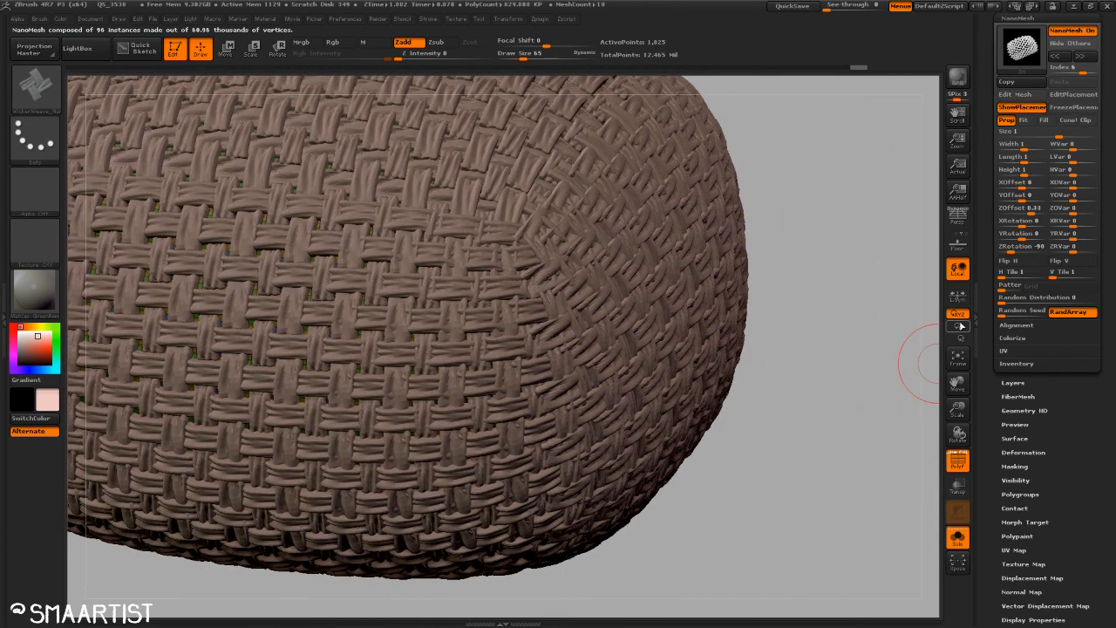
drag(822, 419, 897, 311)
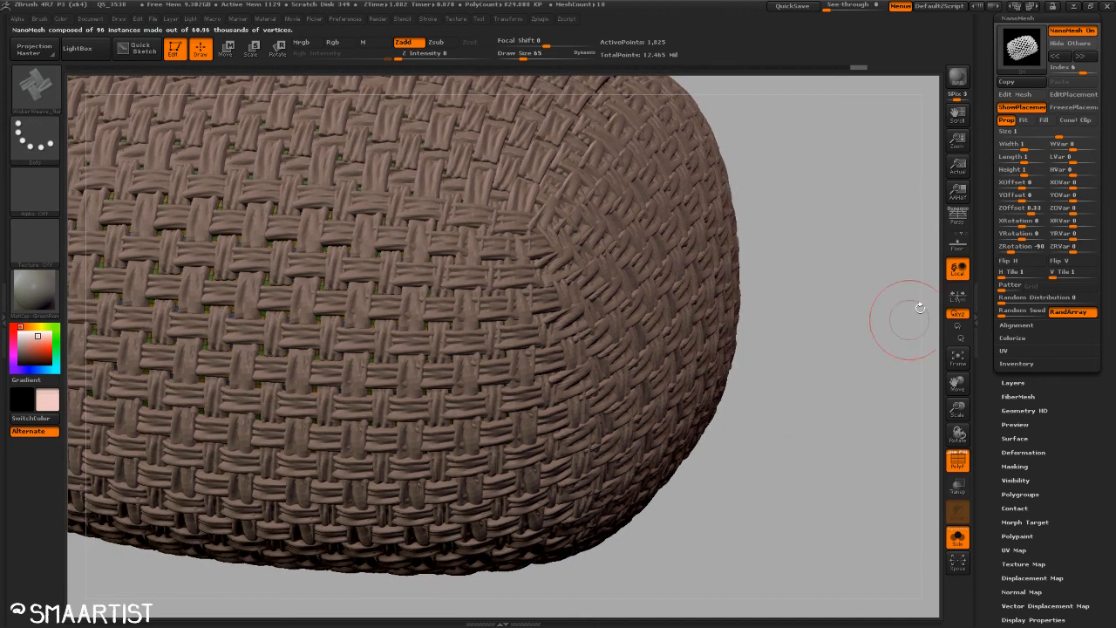
click(1081, 70)
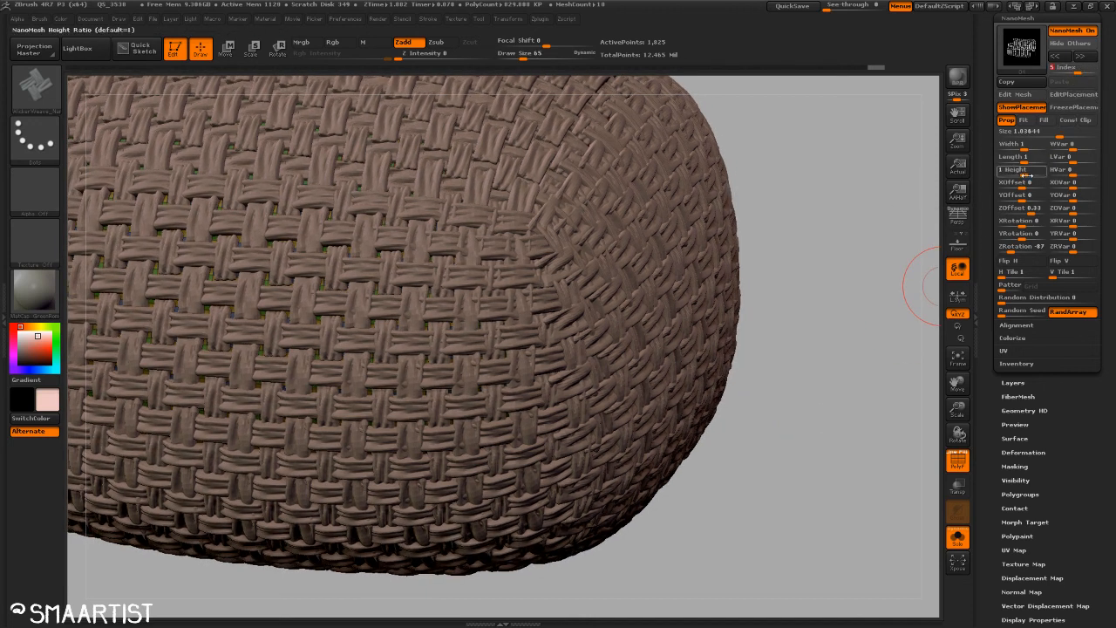
click(1016, 131)
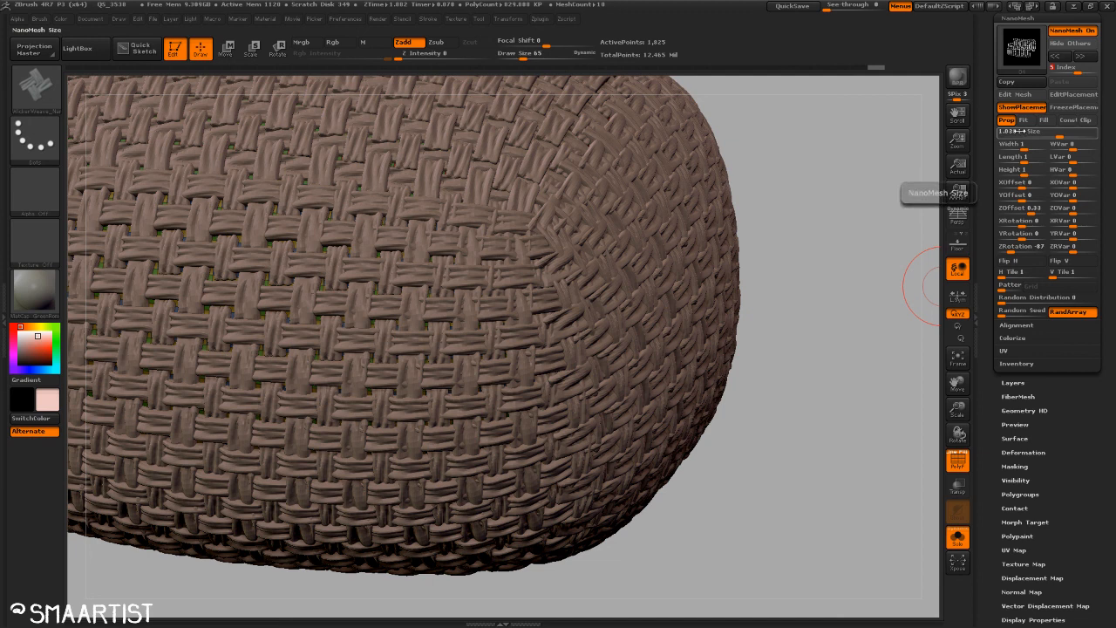
text(1)
key(Return)
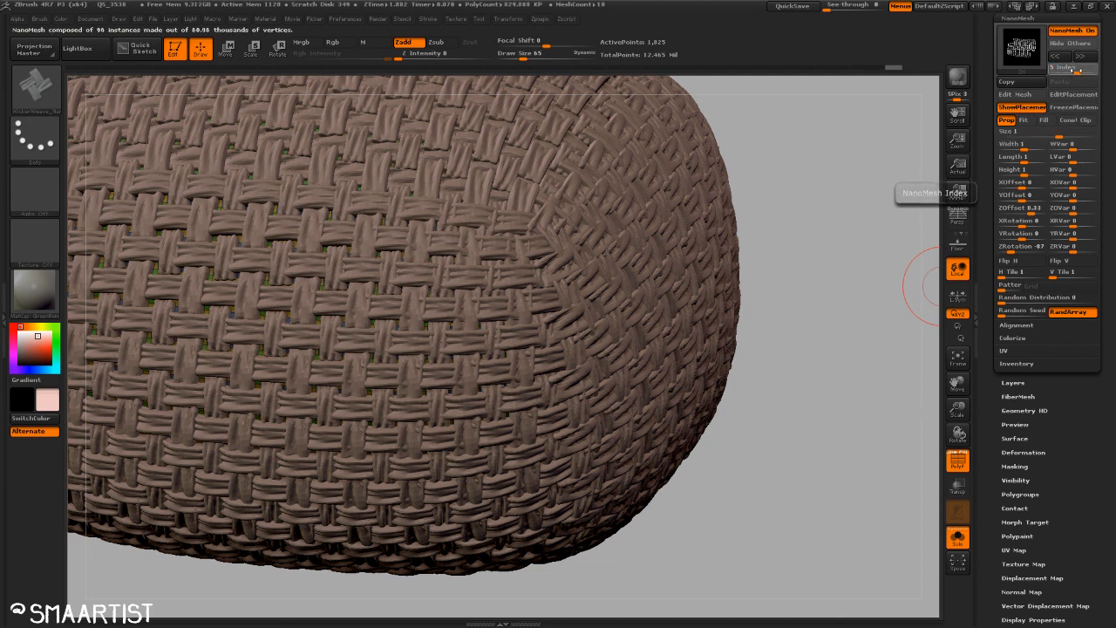
Step: Set the Size of NanoMesh indexes 4 and 3 to 1
drag(1075, 69, 1069, 81)
click(1025, 131)
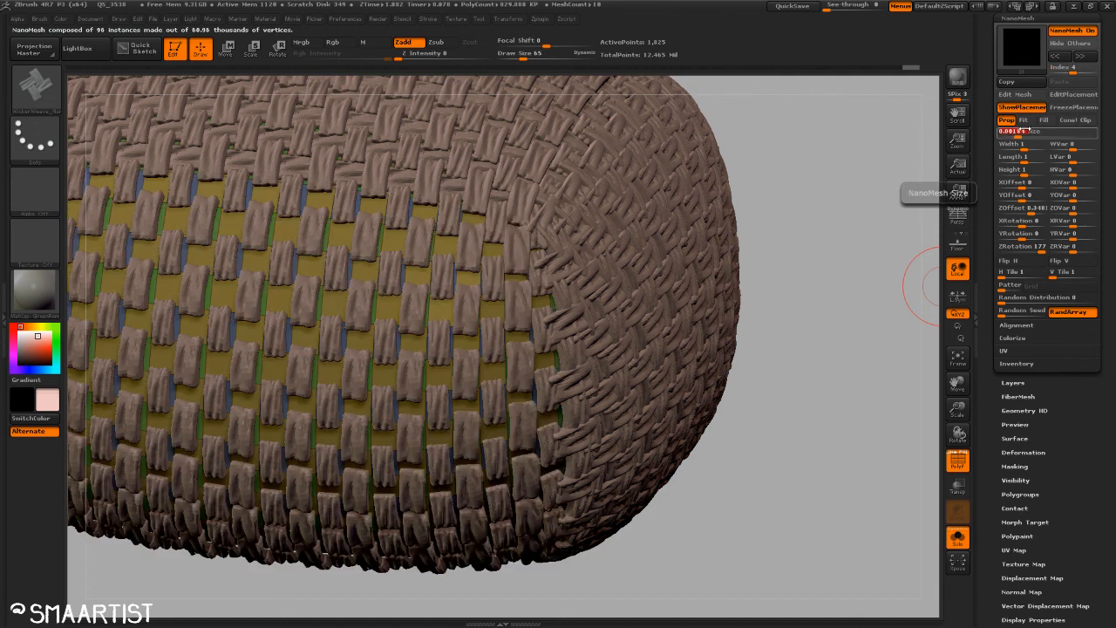
key(Return)
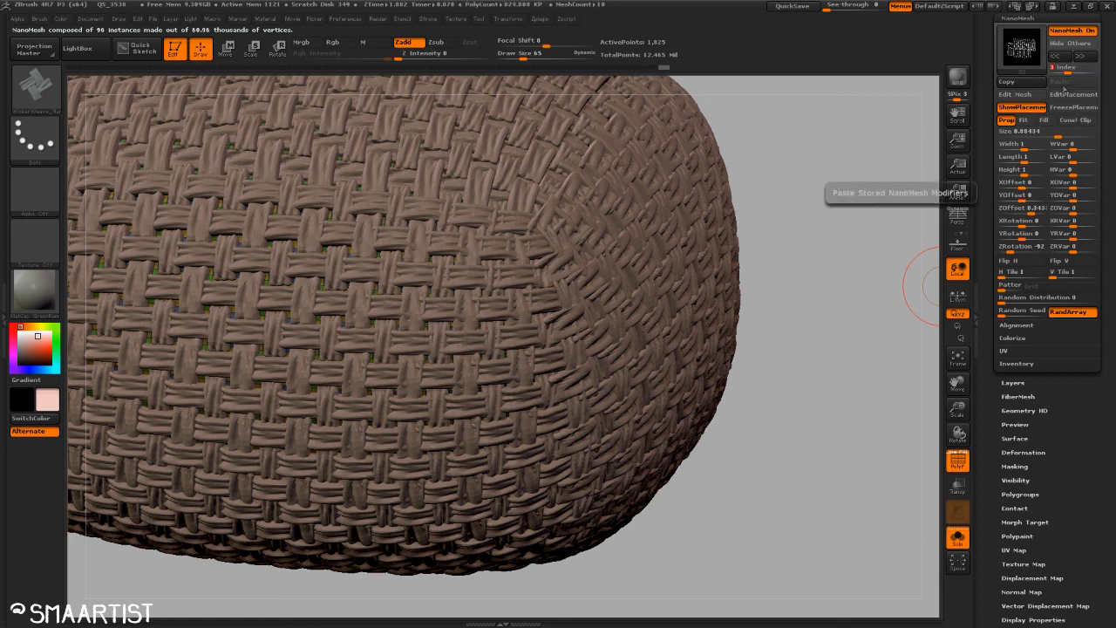
click(1014, 132)
text(1)
key(Return)
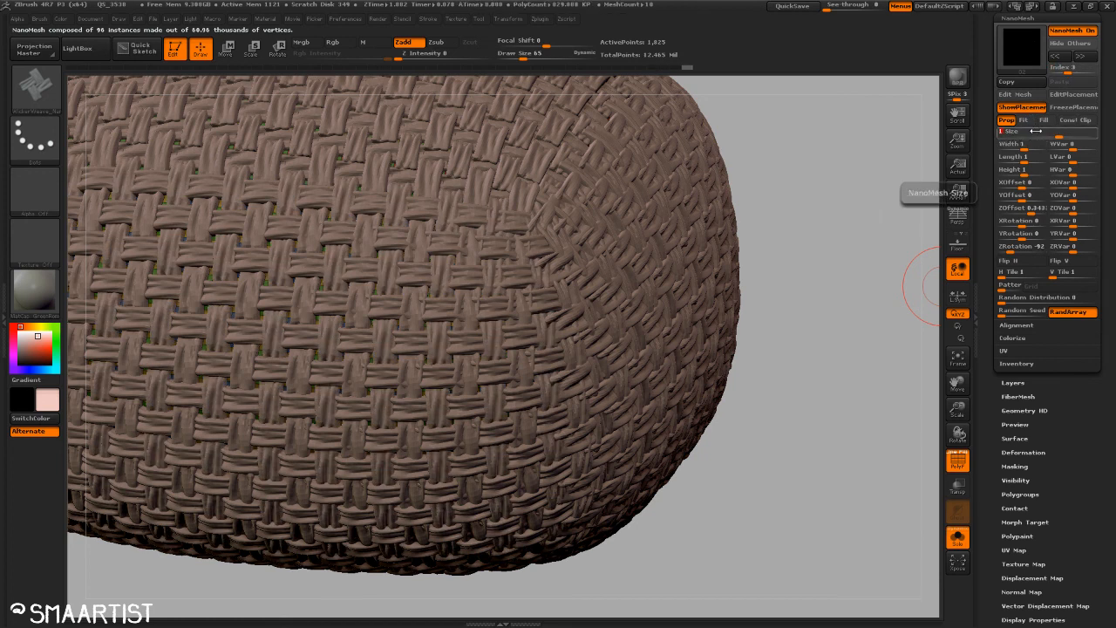
Step: Set the Size of NanoMesh indexes 2 and 1 to 1
click(1066, 70)
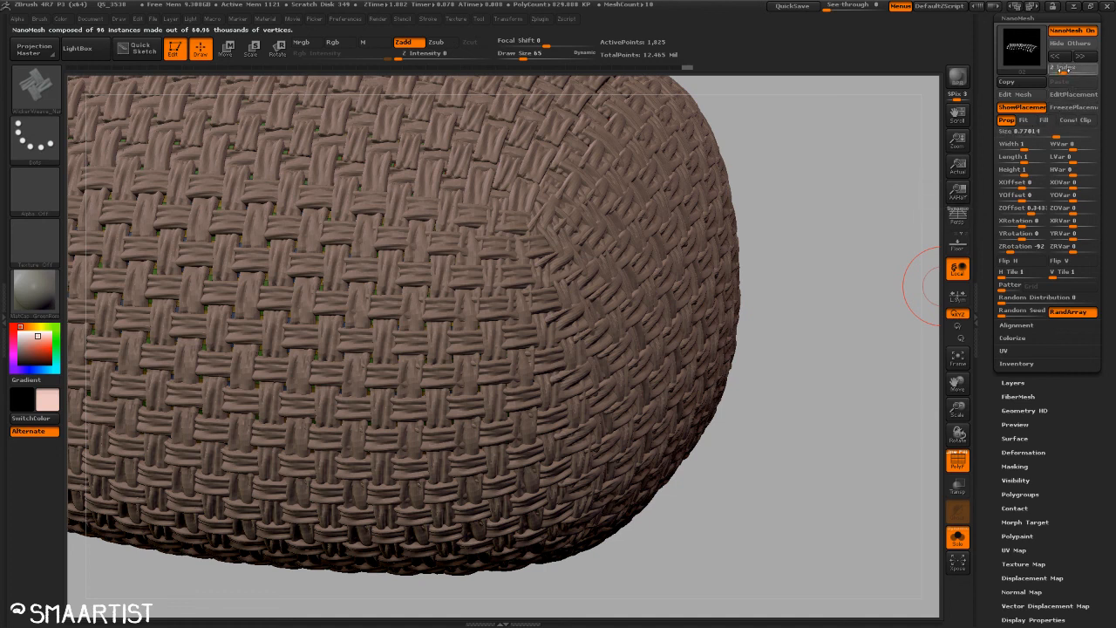
click(1034, 131)
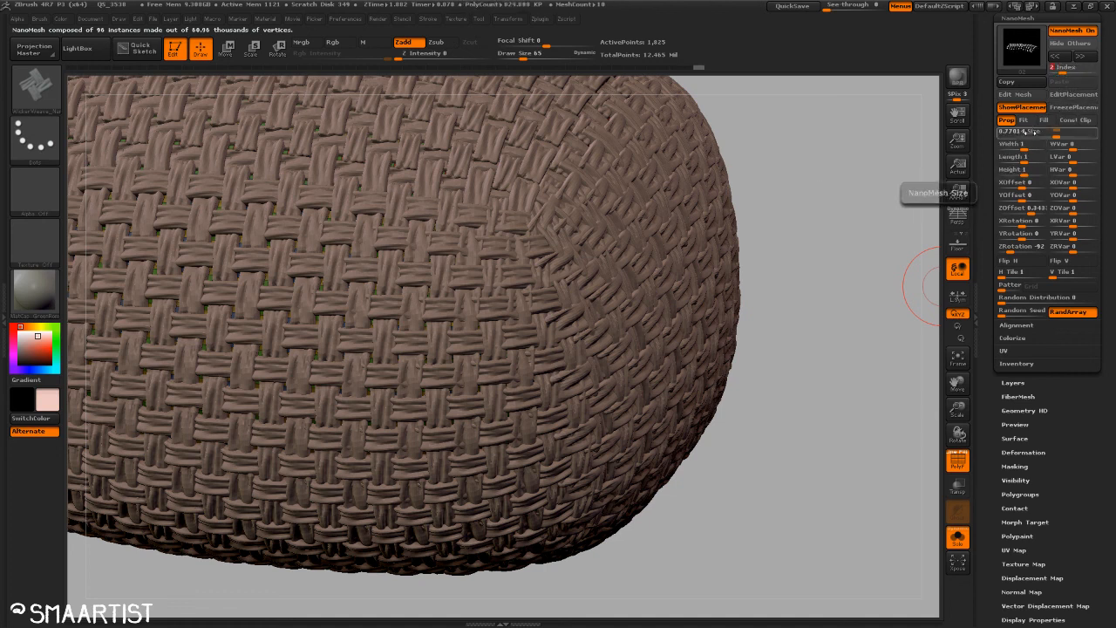
double_click(1035, 131)
key(Return)
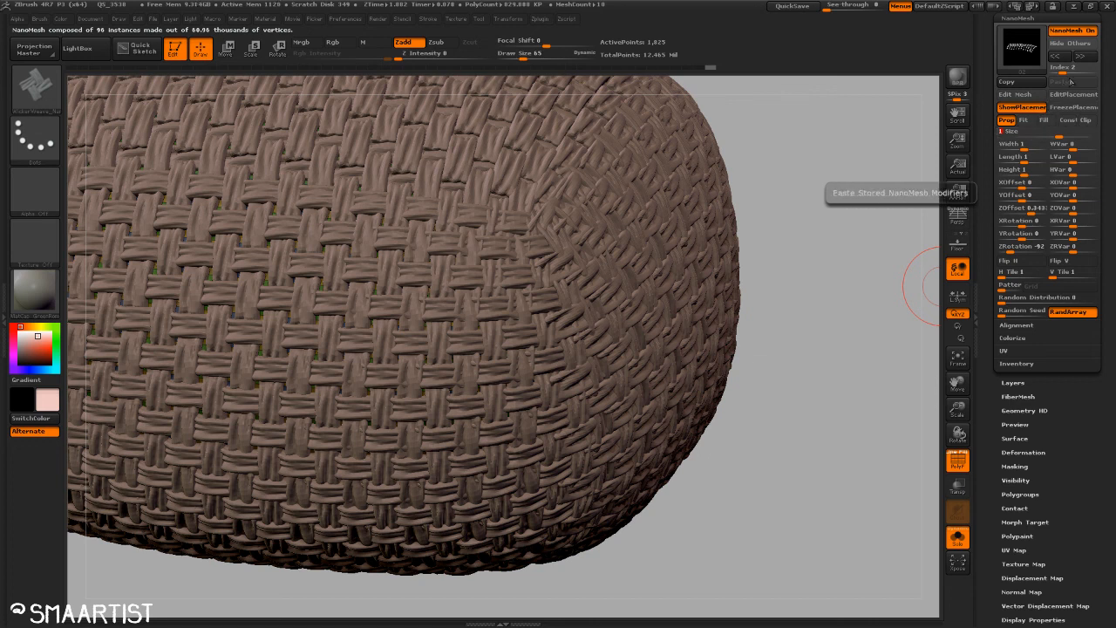
drag(1061, 72, 1052, 71)
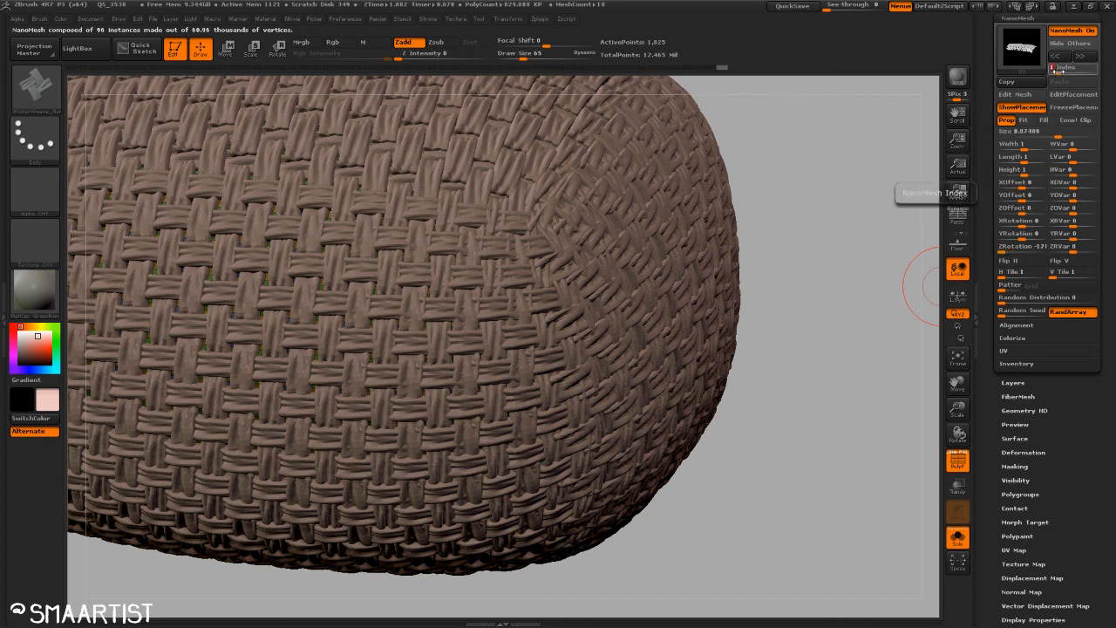
click(1025, 132)
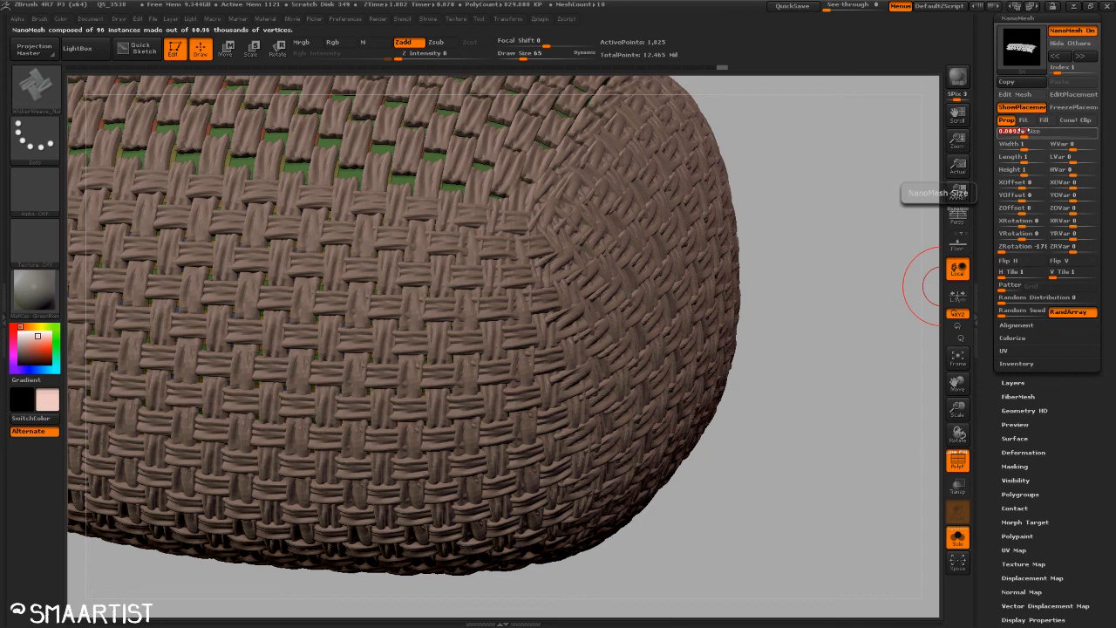
key(Return)
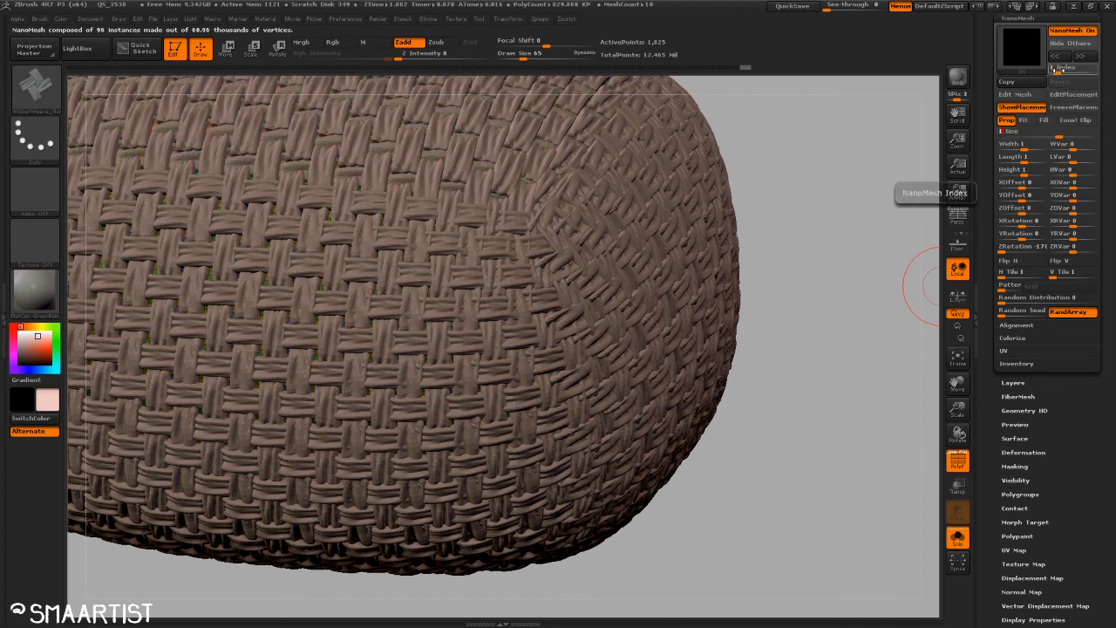
Step: Set the Size of NanoMesh index 0 to 1 and try different Height values for its strands
click(1053, 70)
click(1017, 133)
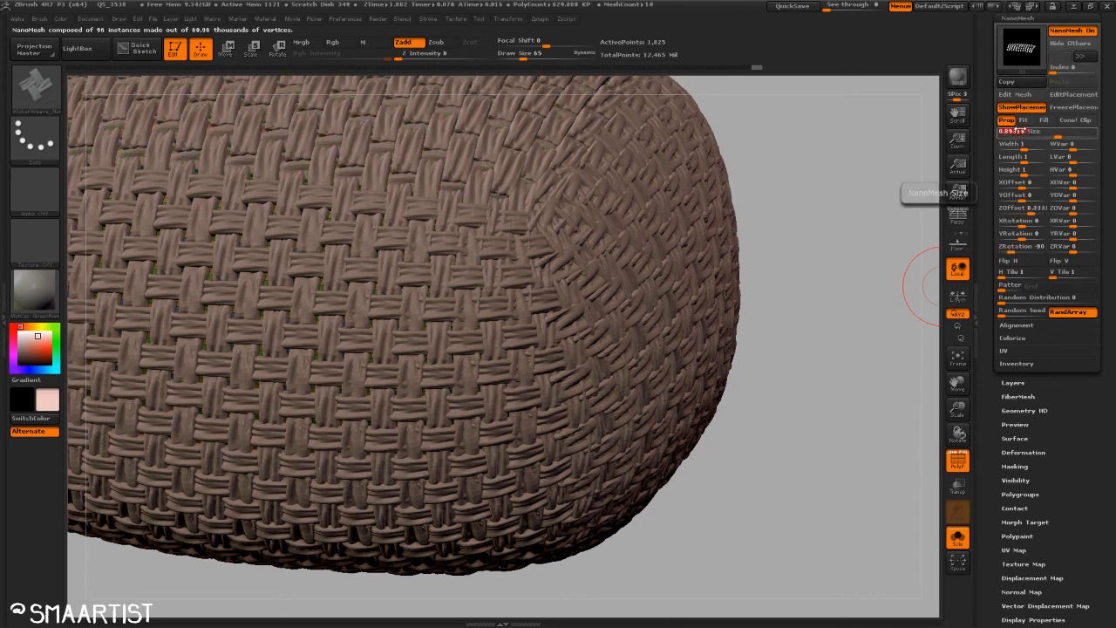
text(1)
key(Return)
drag(802, 306, 788, 369)
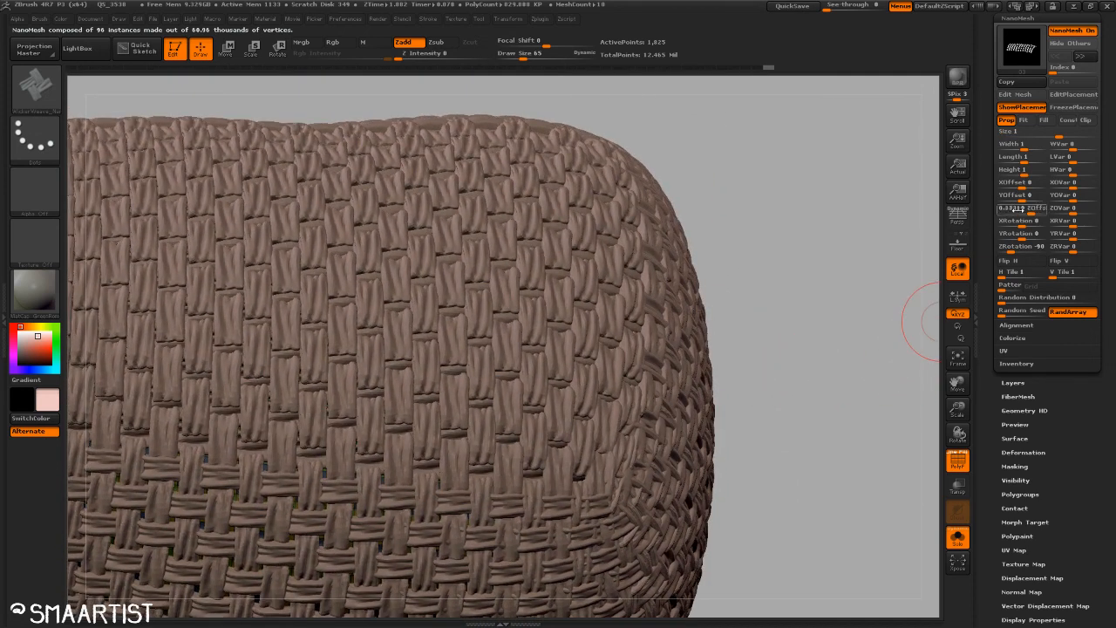
drag(1022, 173, 1023, 174)
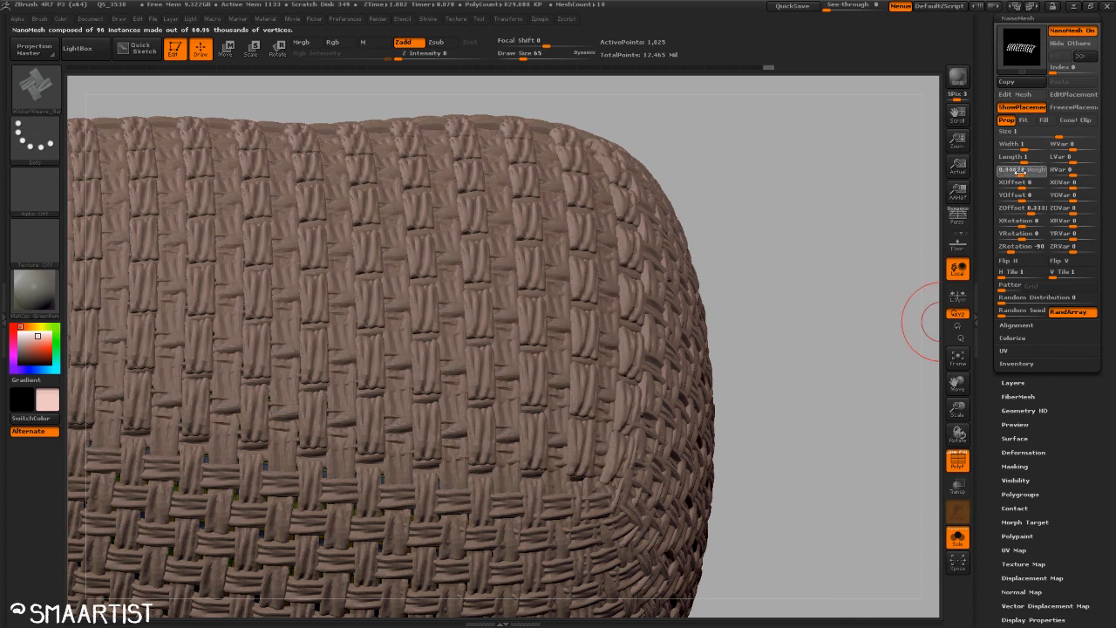
drag(1014, 174, 1021, 174)
Step: Undo the last Height change and the Size changes made to NanoMesh indexes 0, 1 and 2
ctrl+right_drag(742, 362, 783, 266)
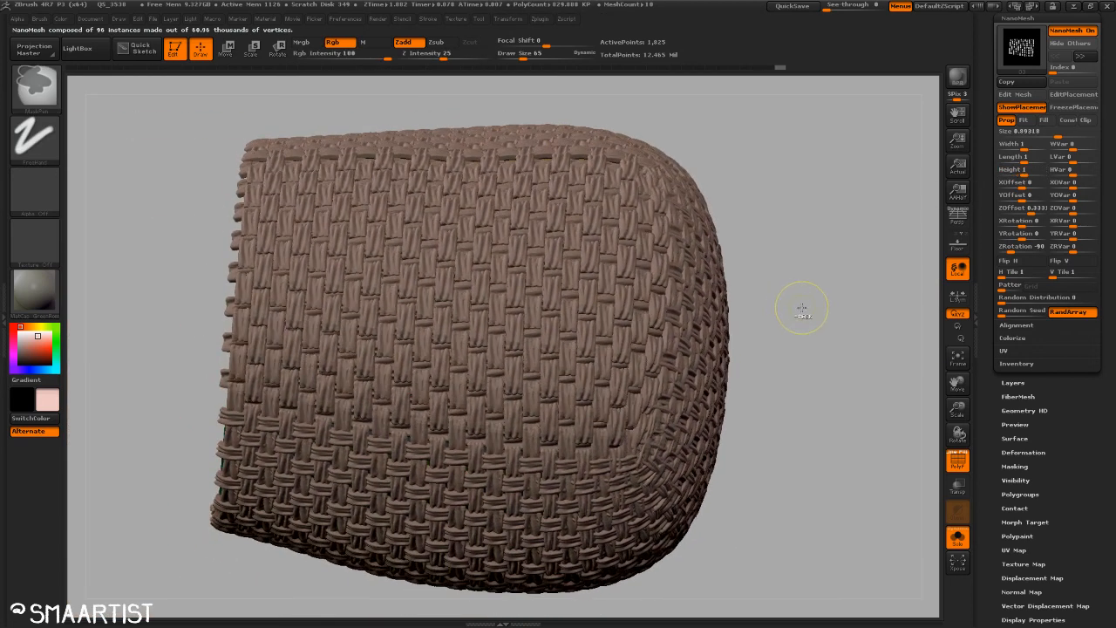
key(ctrl+z)
key(ctrl+z)
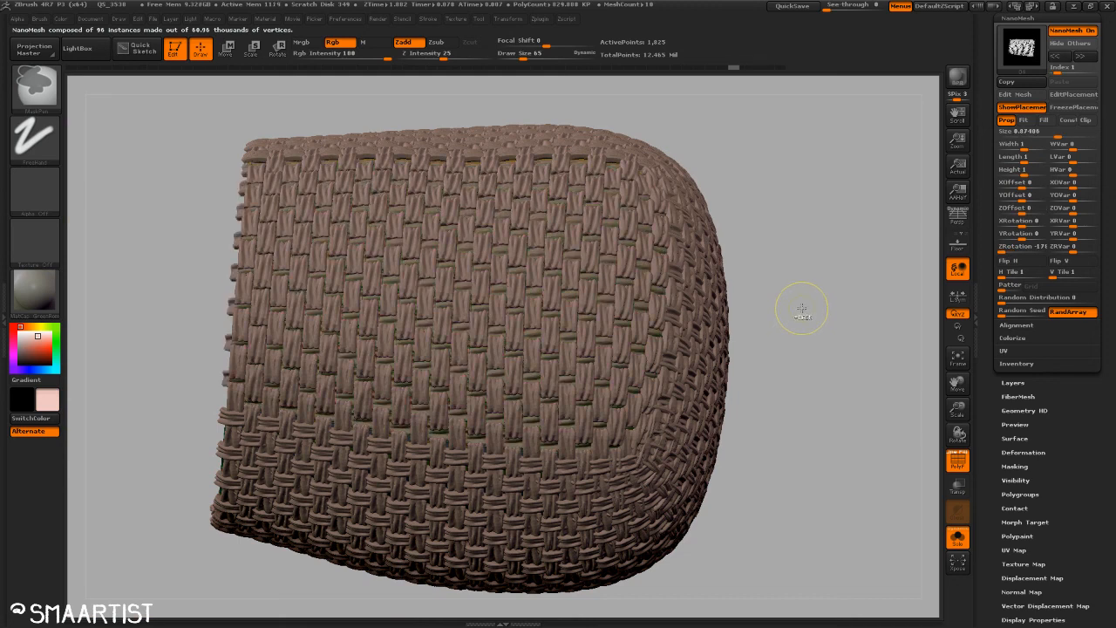
key(ctrl+z)
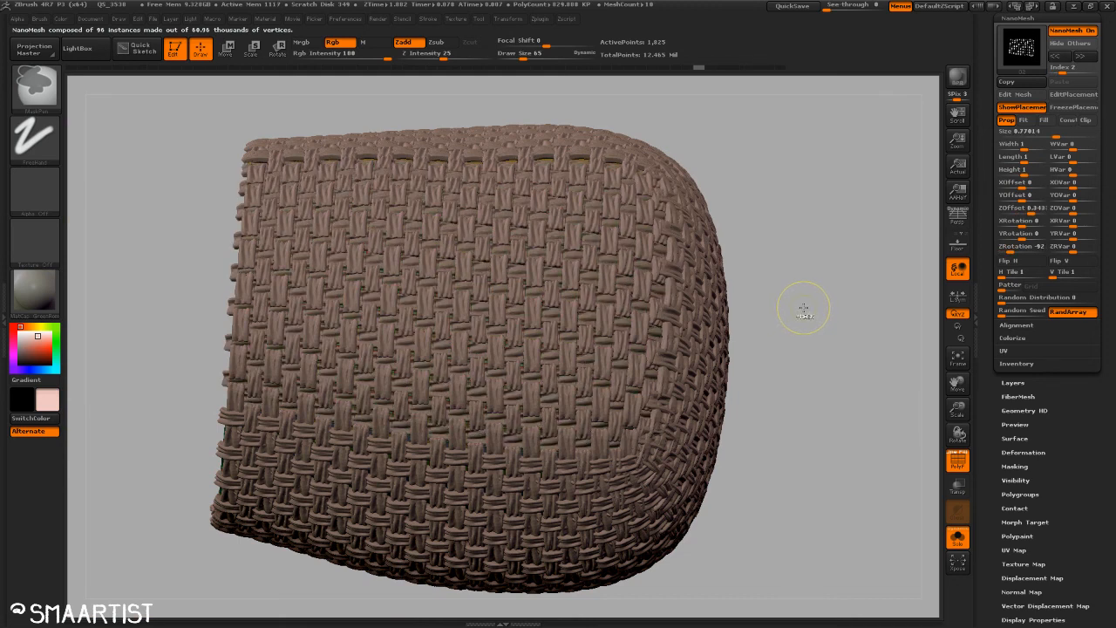
Step: Examine the weave for gaps along the tube's section borders and rounded end, and check its open end
mouse_move(803, 307)
mouse_down()
mouse_move(805, 317)
mouse_move(802, 267)
mouse_move(815, 274)
mouse_move(818, 416)
mouse_move(803, 367)
mouse_up()
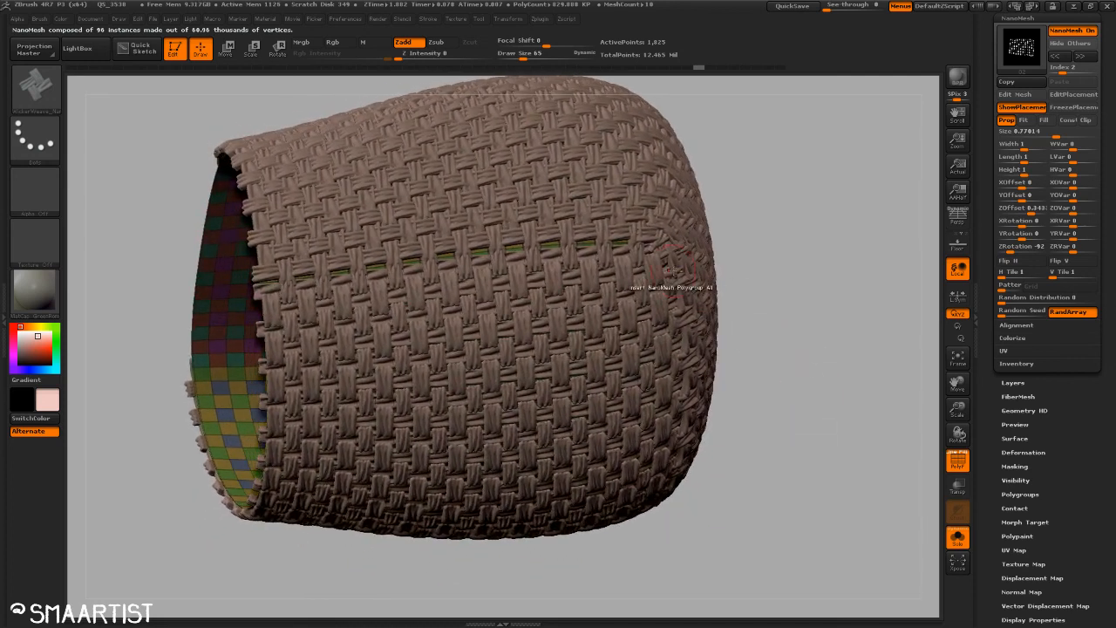
mouse_move(558, 232)
ctrl+right_down()
mouse_move(539, 340)
mouse_move(533, 194)
ctrl+right_up()
mouse_move(705, 286)
mouse_down()
mouse_move(735, 322)
mouse_move(811, 281)
mouse_move(845, 287)
mouse_move(838, 257)
mouse_move(802, 267)
mouse_move(823, 287)
mouse_move(812, 322)
mouse_move(792, 264)
mouse_move(785, 387)
mouse_move(738, 354)
mouse_up()
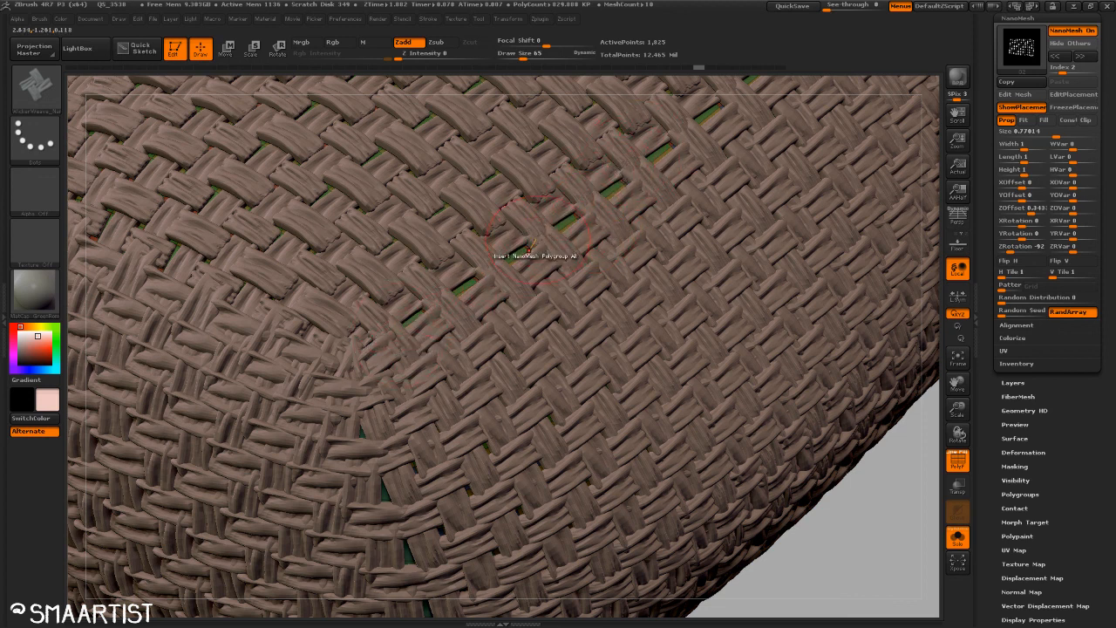
drag(785, 575, 759, 408)
ctrl+right_drag(759, 408, 623, 365)
right_drag(693, 455, 715, 362)
drag(715, 362, 718, 519)
drag(529, 463, 585, 496)
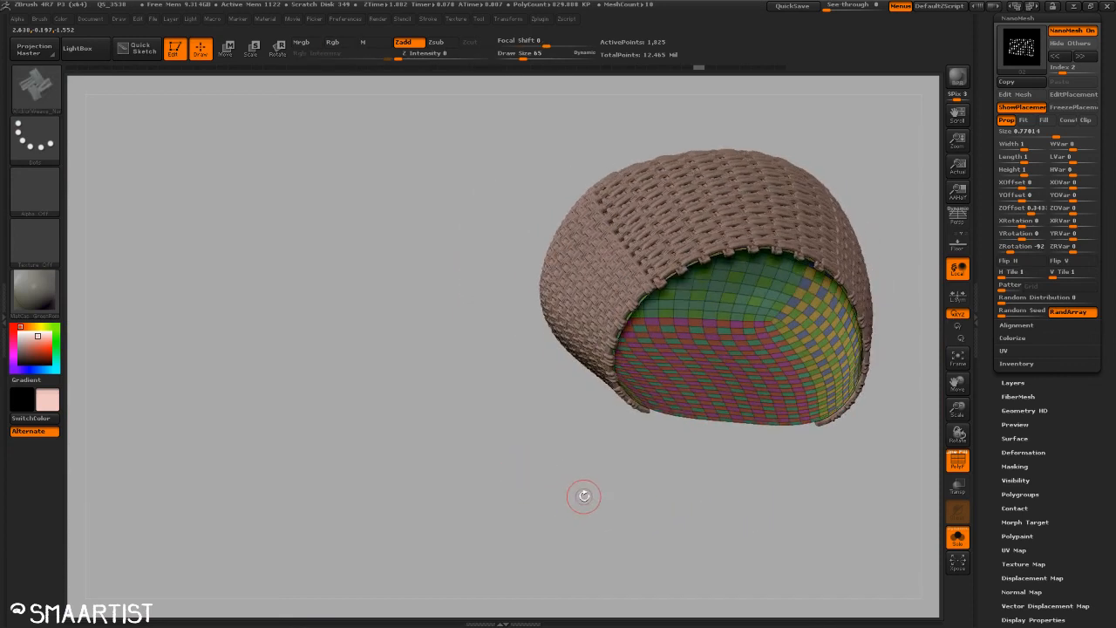
drag(568, 460, 925, 179)
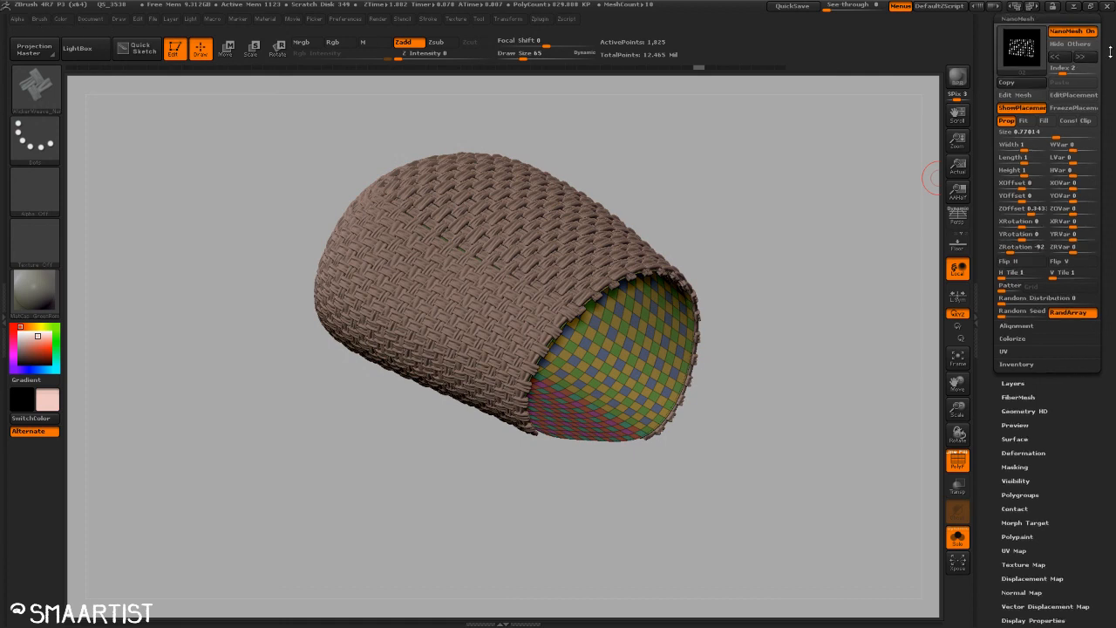
Step: Save the woven tube to disk and check it from the other side
scroll(1100, 159, up, 5)
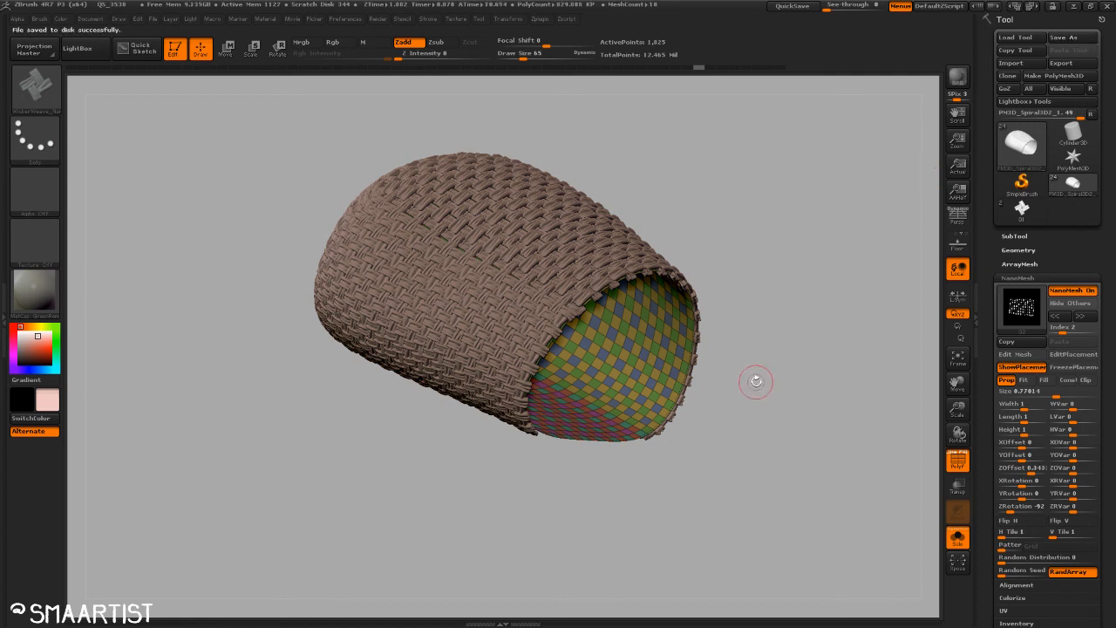
mouse_move(752, 381)
mouse_down()
mouse_move(775, 406)
mouse_move(747, 375)
mouse_up()
drag(784, 411, 787, 449)
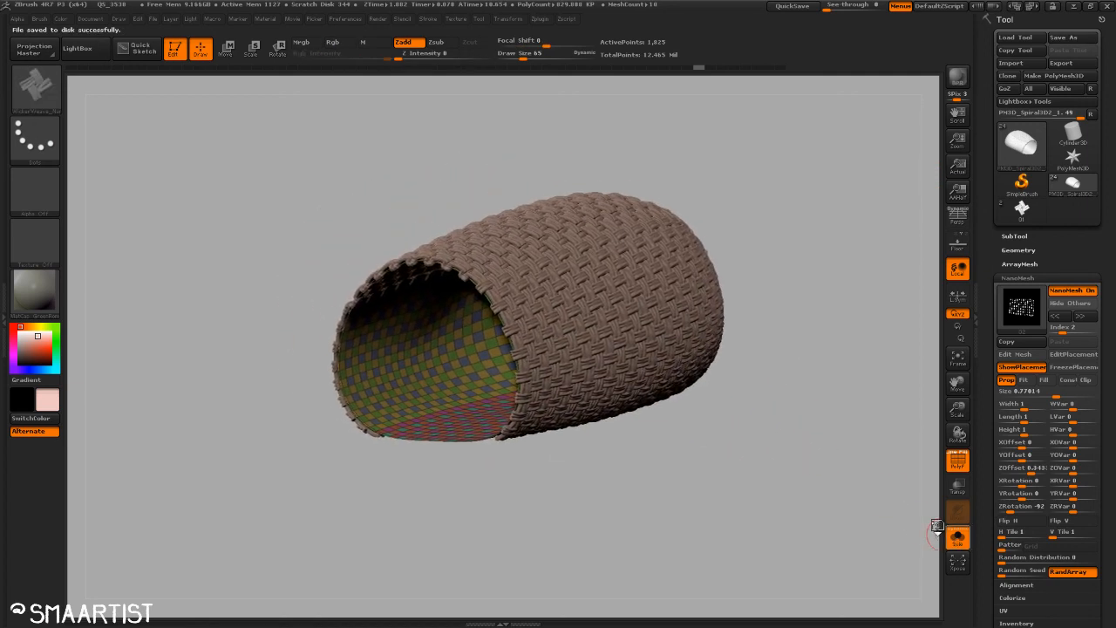
Step: Show the whole sculpture and examine the woven tube beside the reclining figure from several angles
click(957, 537)
drag(820, 374, 808, 279)
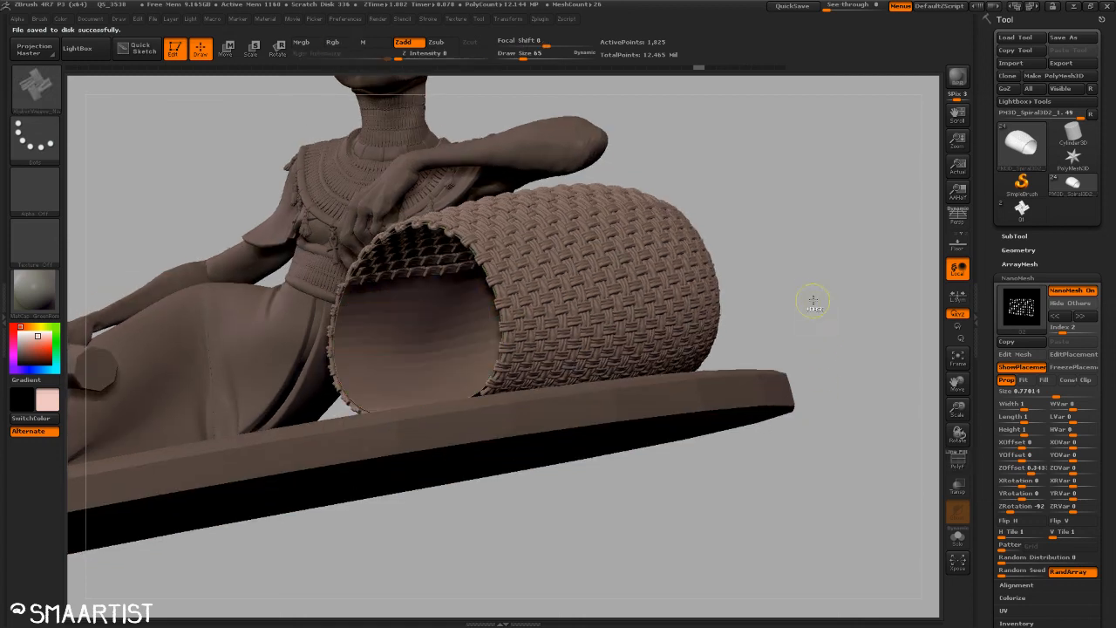
mouse_move(813, 300)
ctrl+right_down()
mouse_move(798, 254)
mouse_move(805, 282)
ctrl+right_up()
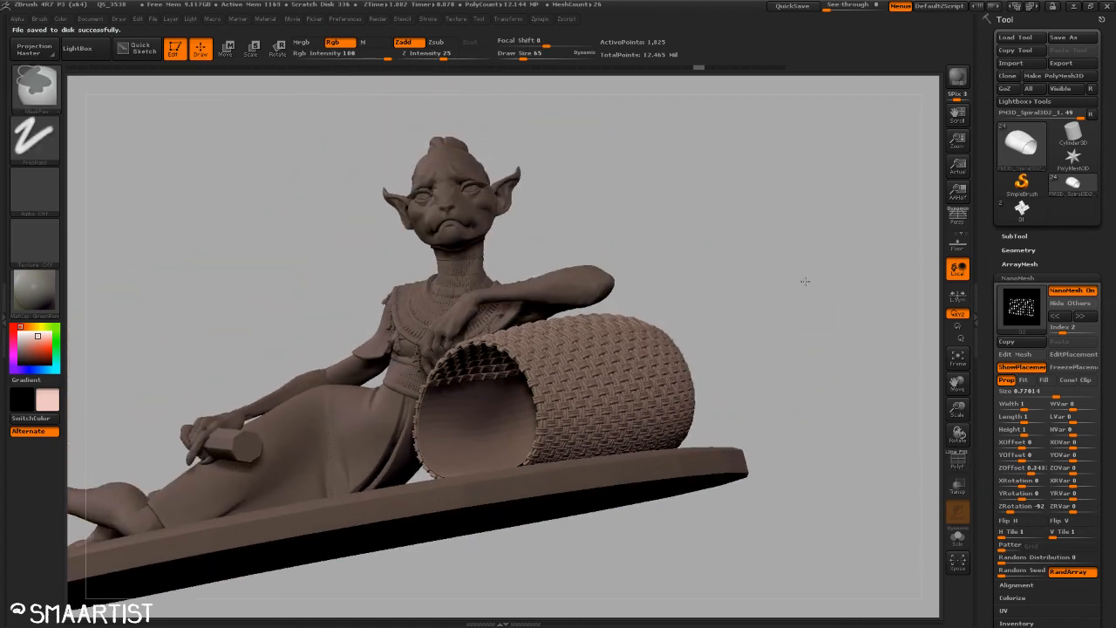
mouse_move(806, 281)
mouse_down()
mouse_move(785, 294)
mouse_move(785, 267)
mouse_move(788, 306)
mouse_move(765, 341)
mouse_up()
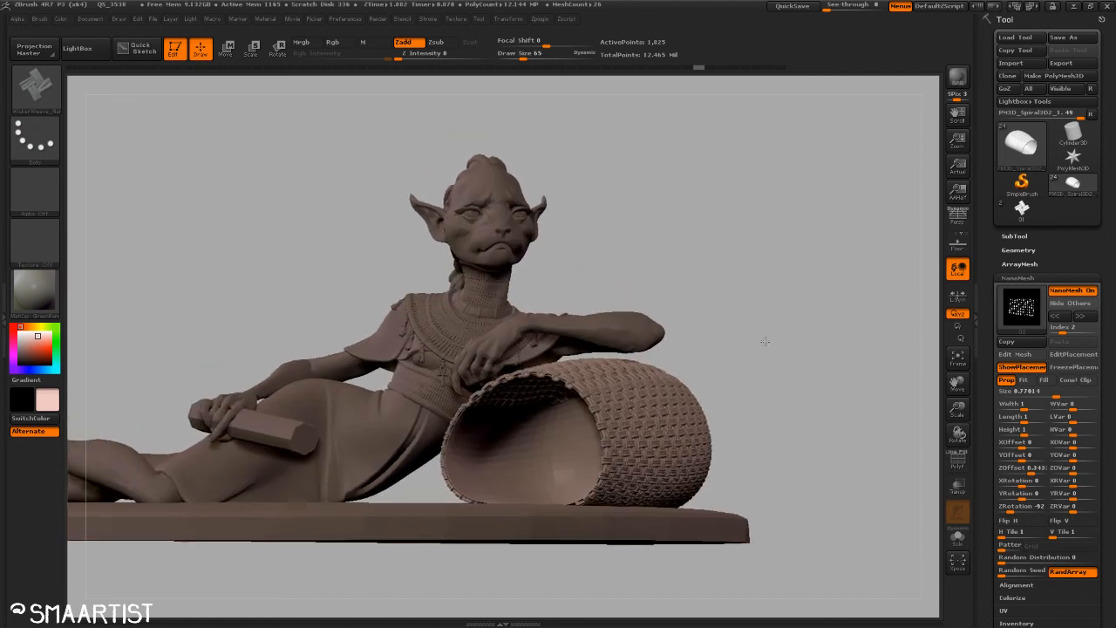
alt+right_drag(765, 341, 758, 344)
mouse_move(698, 319)
ctrl+right_down()
mouse_move(728, 346)
mouse_move(790, 283)
ctrl+right_up()
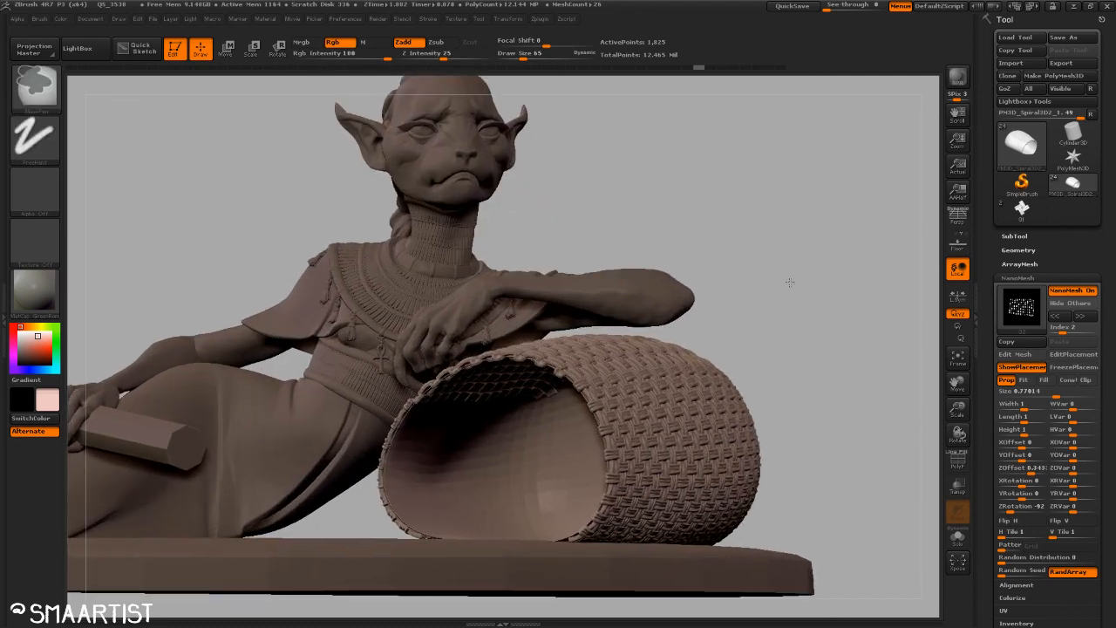
drag(805, 267, 804, 269)
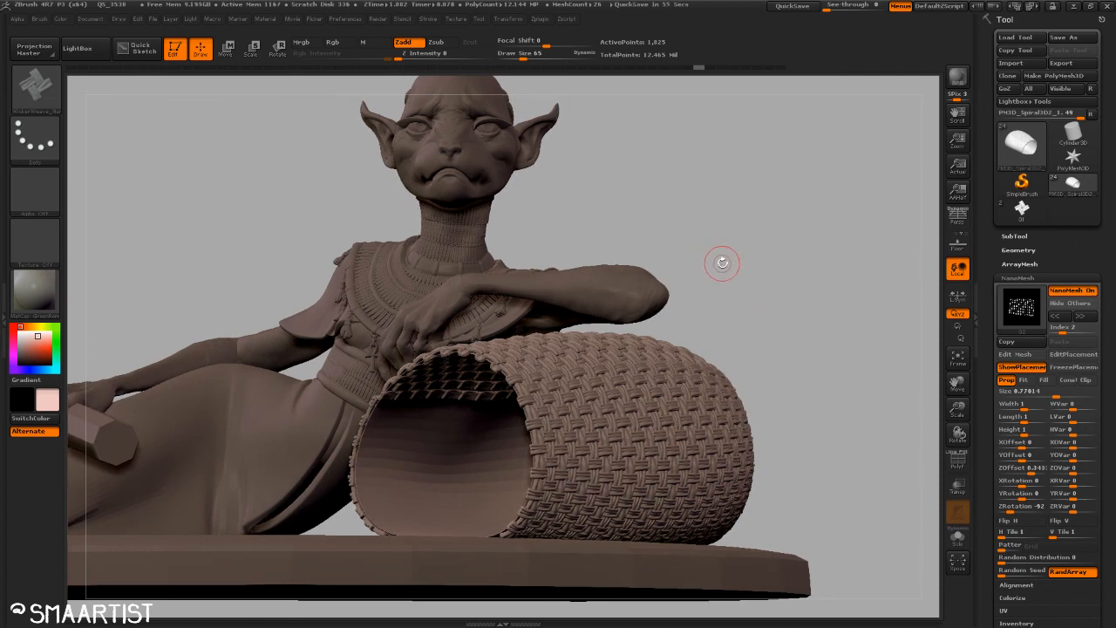
alt+right_drag(773, 223, 769, 253)
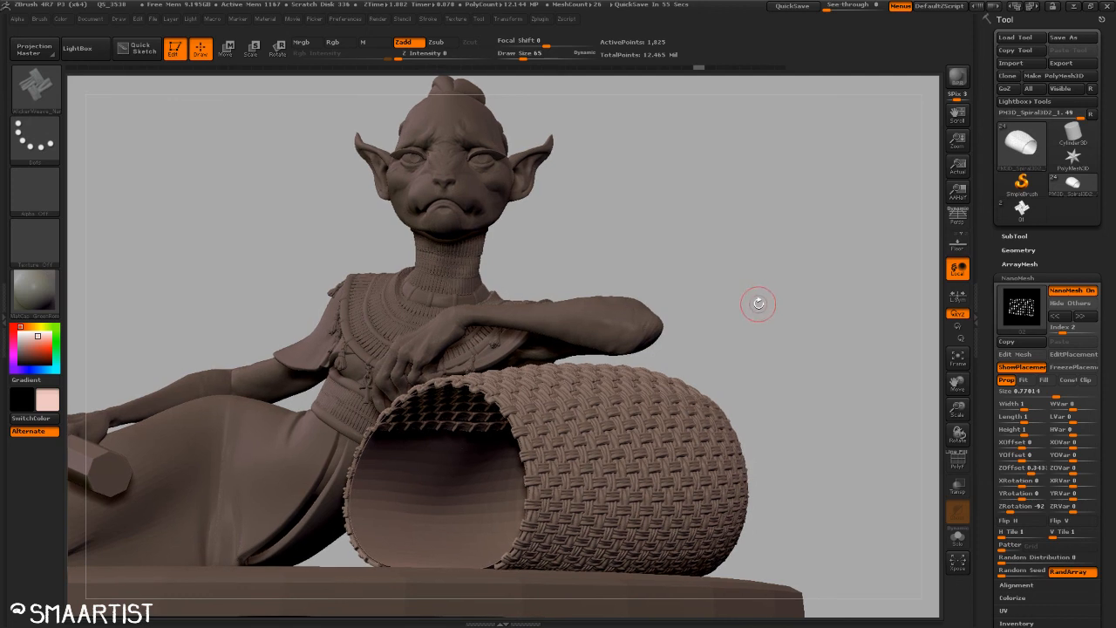
right_drag(758, 301, 755, 305)
mouse_move(754, 305)
mouse_down()
mouse_move(787, 311)
mouse_move(775, 316)
mouse_move(784, 337)
mouse_move(776, 309)
mouse_move(785, 298)
mouse_up()
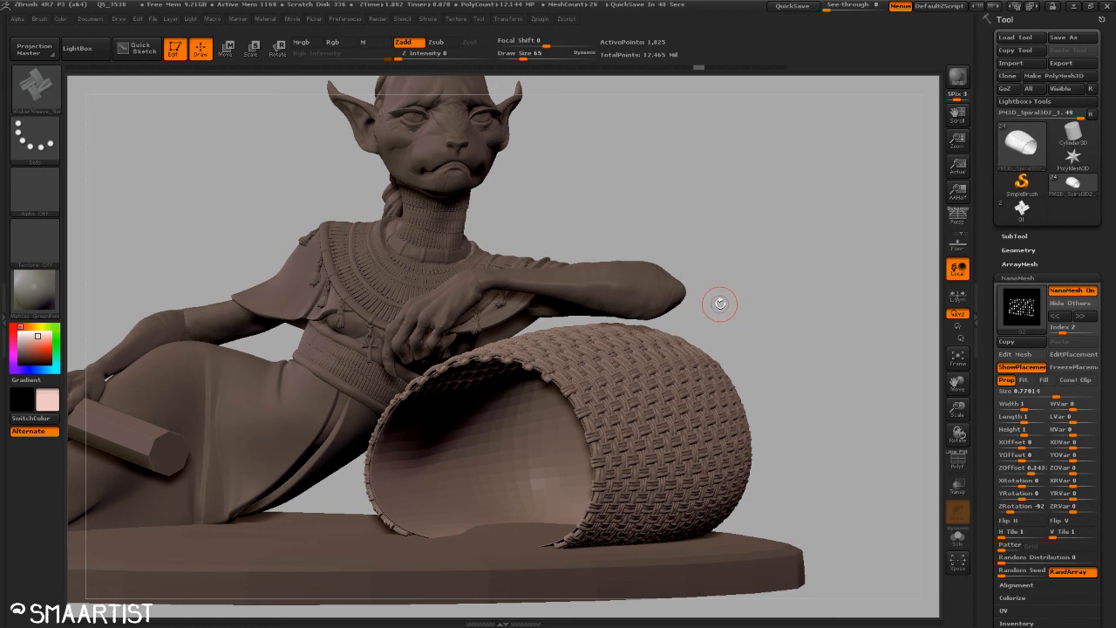
drag(762, 300, 783, 300)
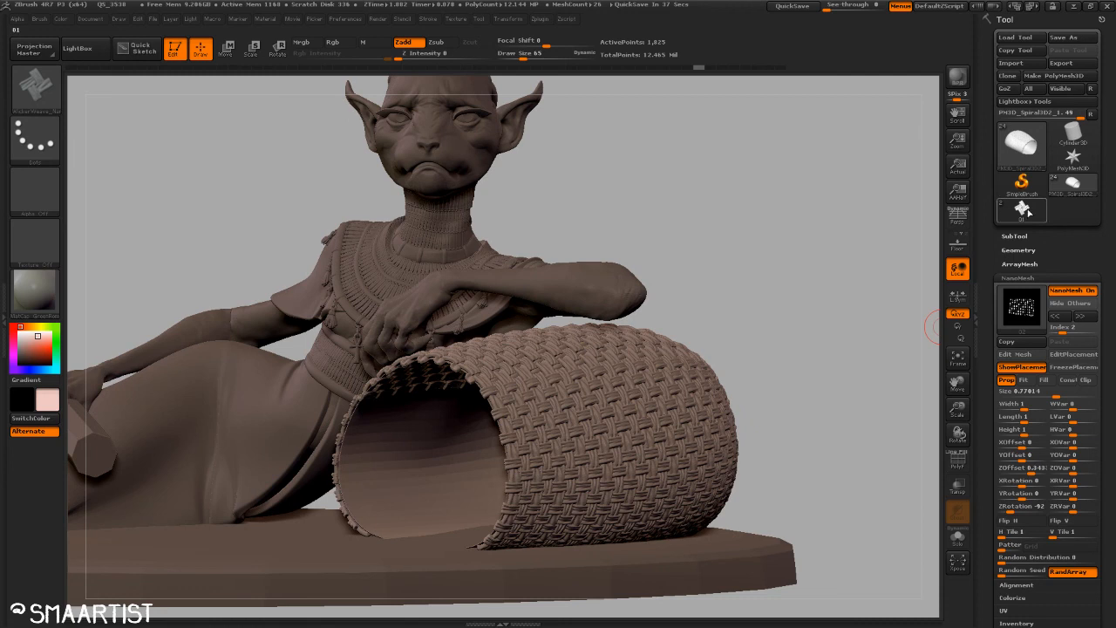
Step: Select the smooth PM3D_Spiral3D1 tube subtool and isolate it, with its open end in close view
click(1028, 235)
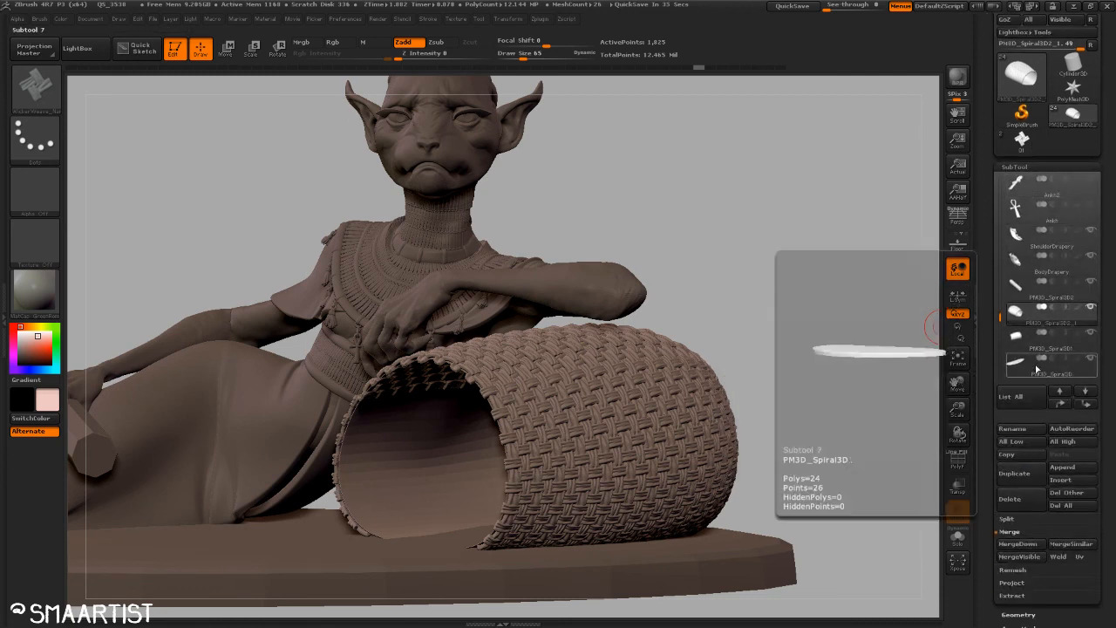
click(1020, 347)
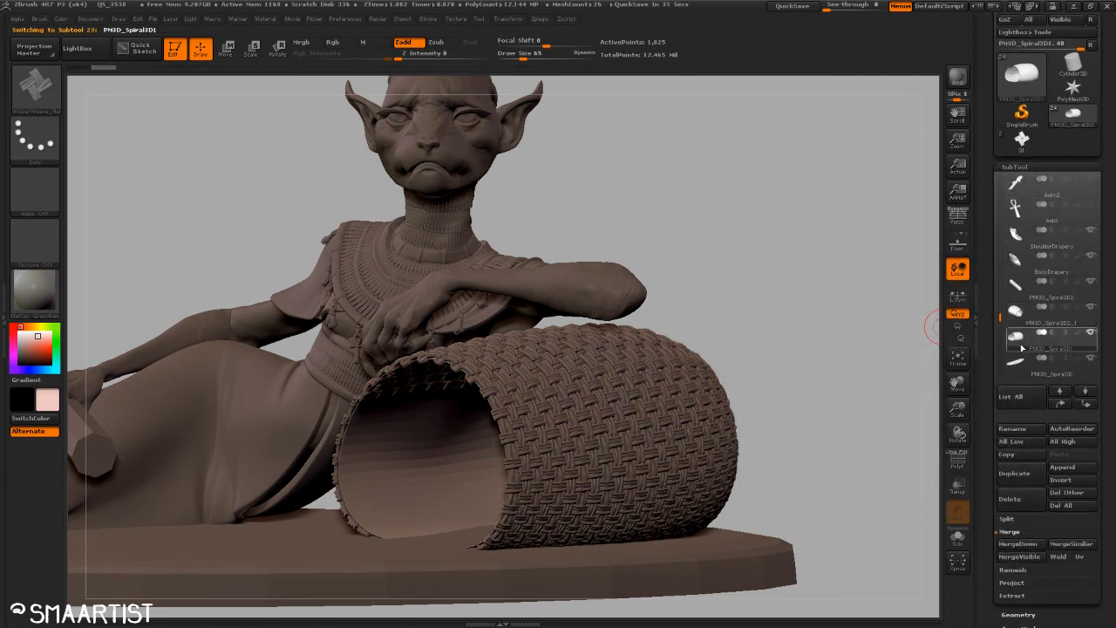
click(959, 539)
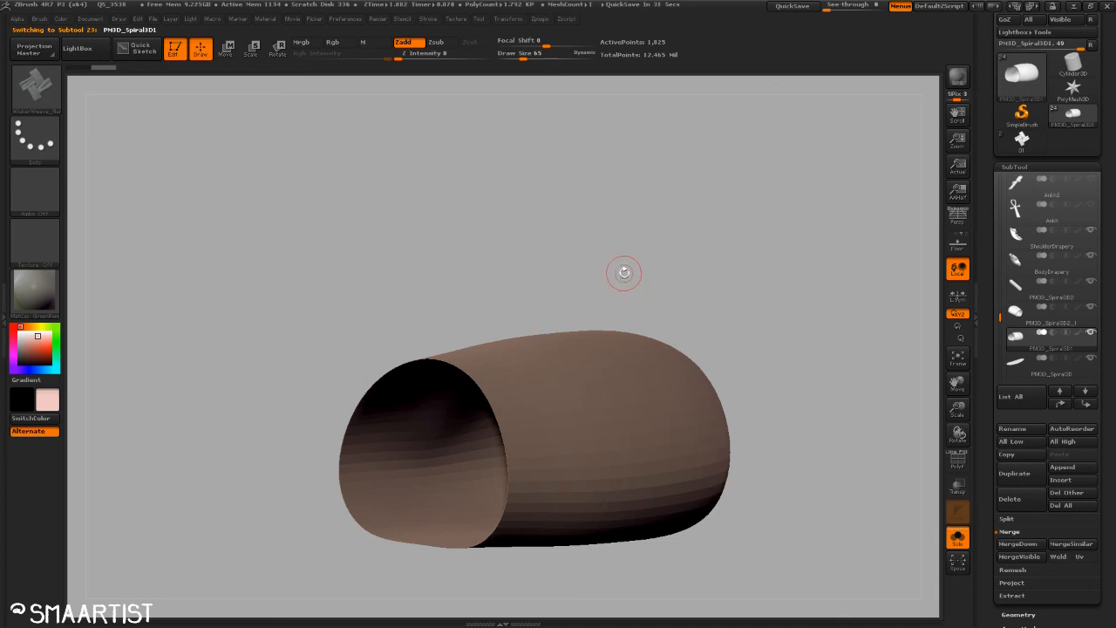
drag(623, 270, 346, 454)
alt+right_drag(346, 454, 411, 438)
ctrl+right_drag(424, 389, 502, 314)
right_drag(443, 184, 420, 164)
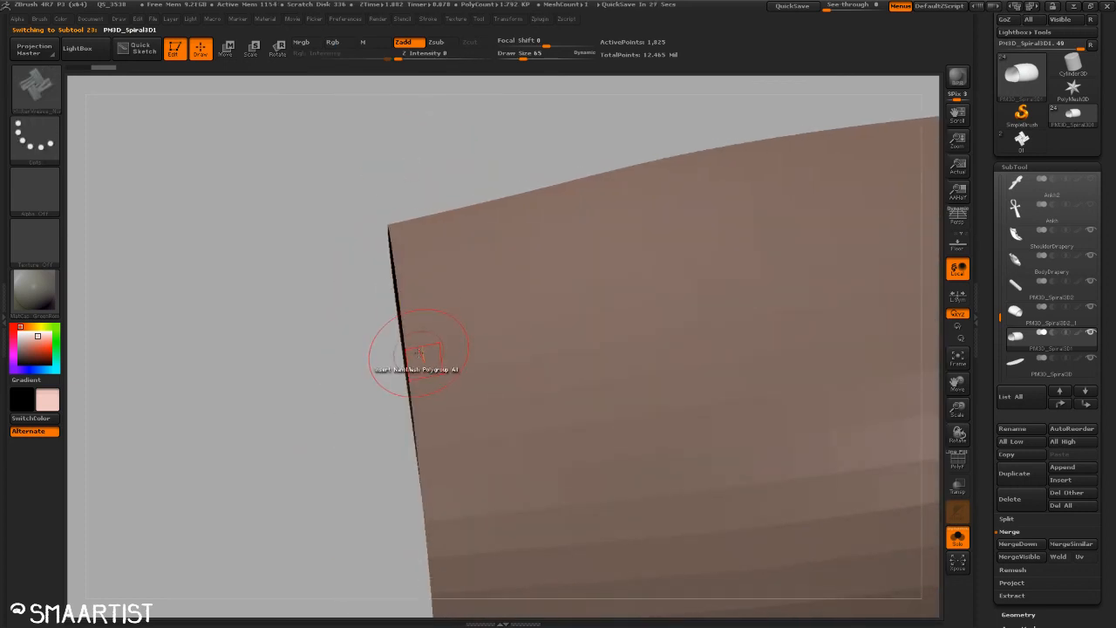
Step: Extrude the polygon loop at the tube's open end into a raised rim using ZModeler QMesh with the Polyloop target
key(b)
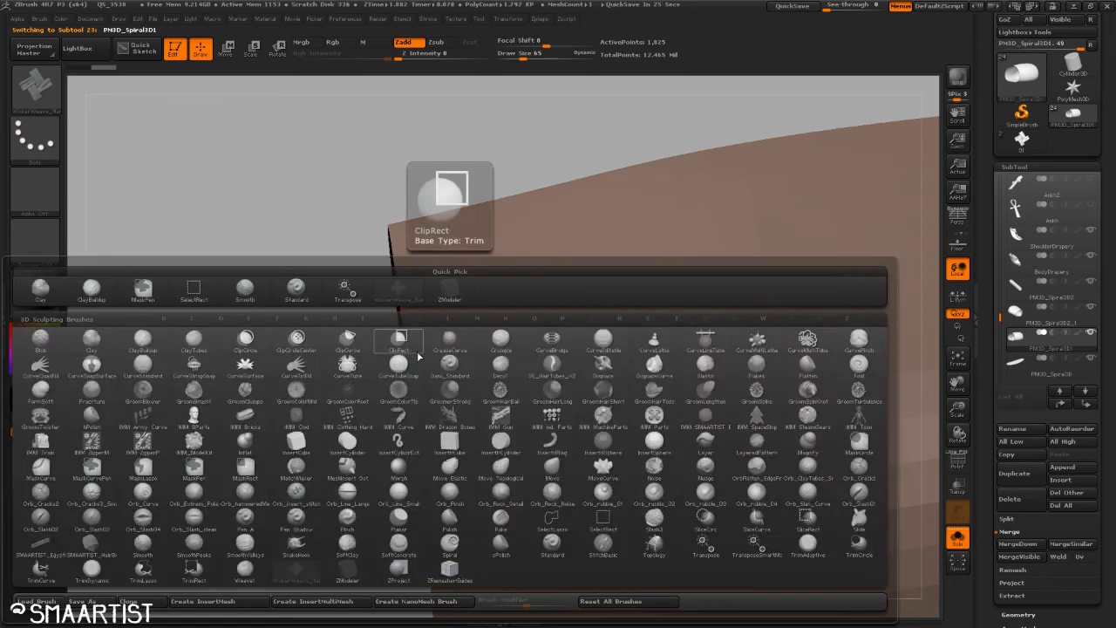
key(z)
key(m)
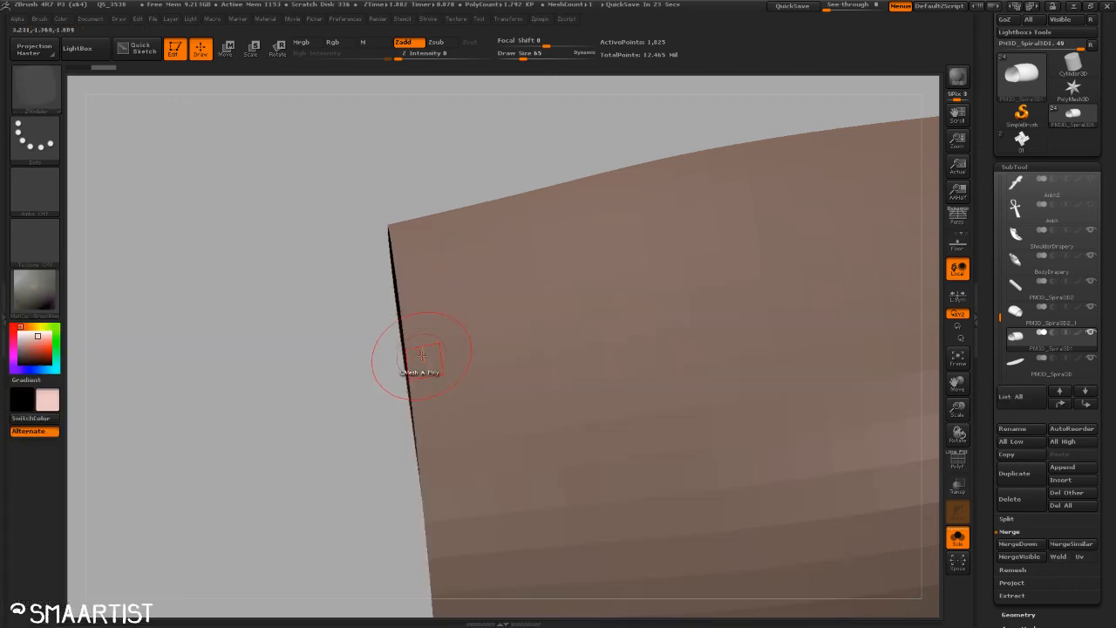
key(space)
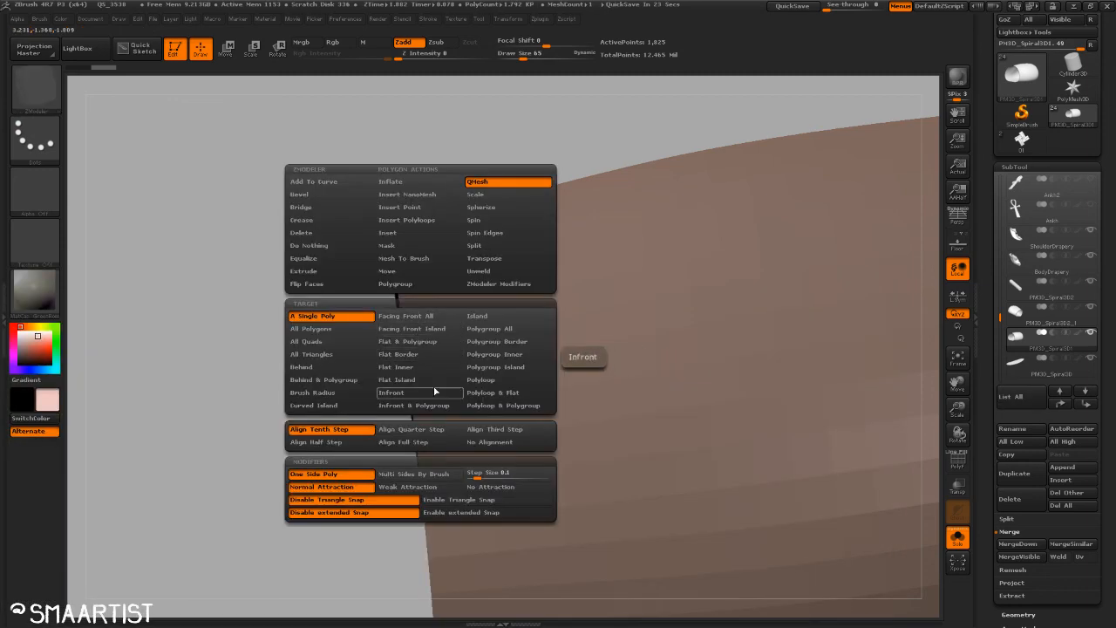
click(482, 380)
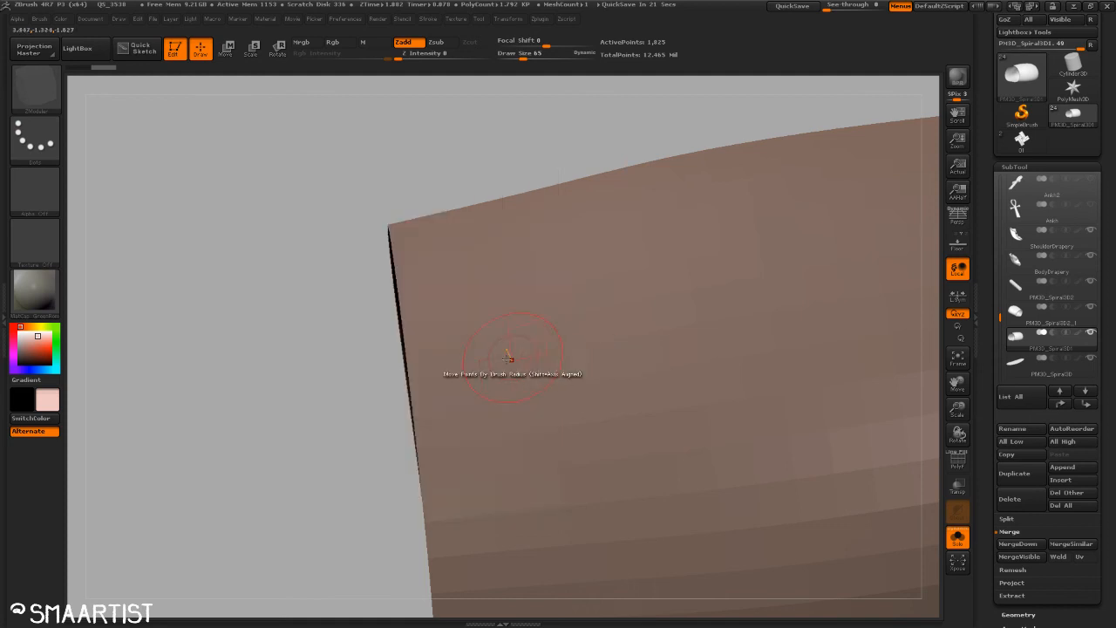
drag(425, 367, 422, 340)
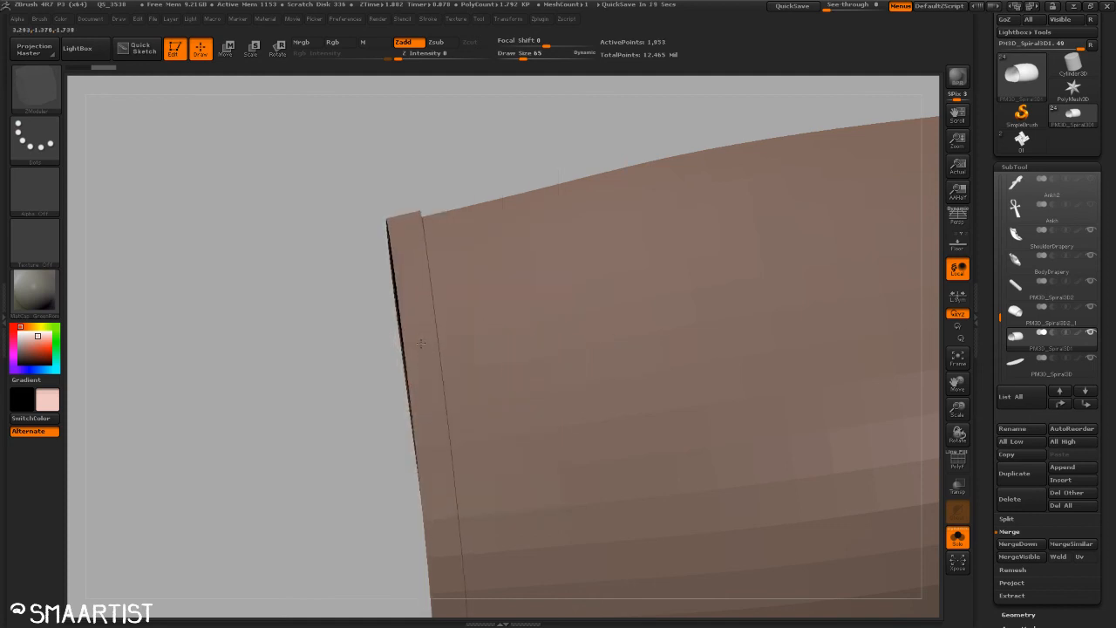
drag(407, 332, 407, 272)
drag(410, 144, 492, 185)
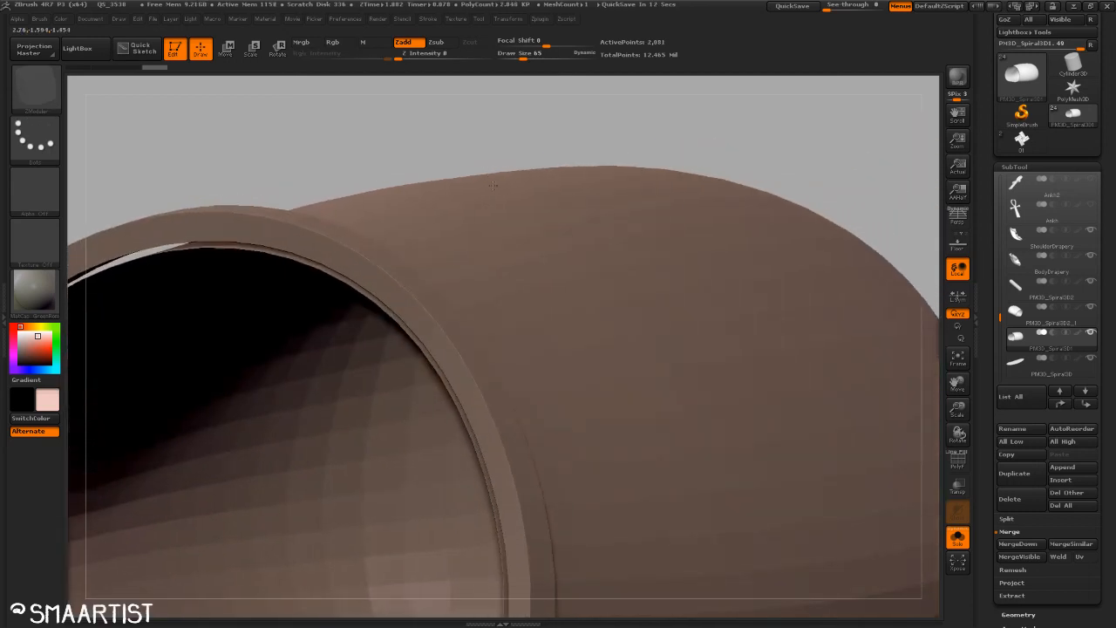
ctrl+right_drag(493, 185, 662, 200)
right_drag(760, 173, 698, 188)
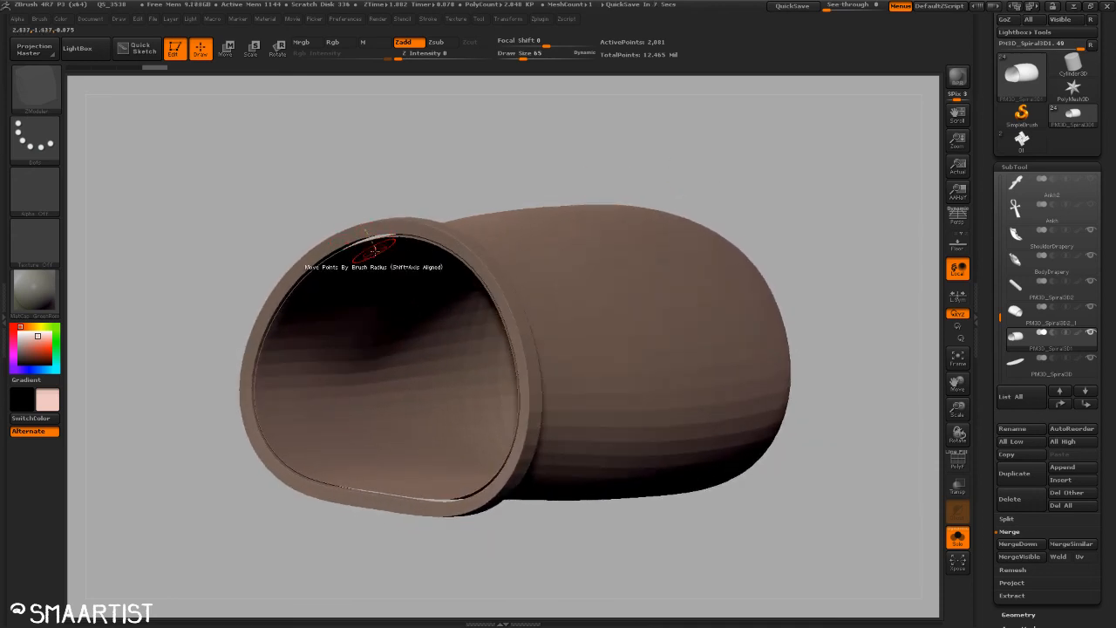
mouse_move(420, 237)
ctrl+right_down()
mouse_move(498, 313)
mouse_move(417, 244)
ctrl+right_up()
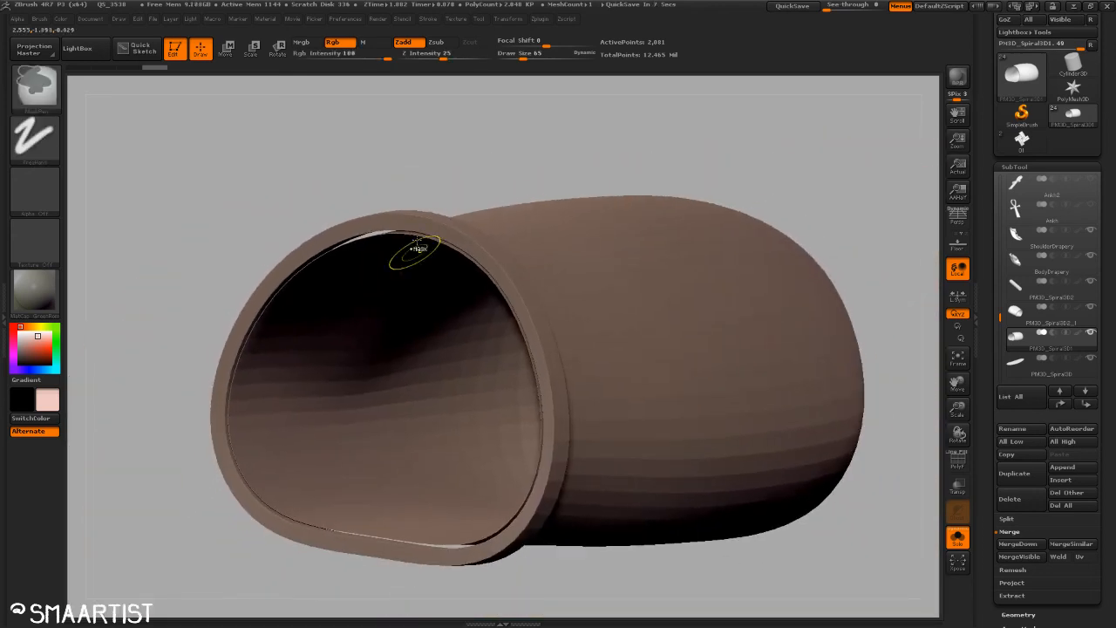
right_drag(506, 156, 530, 165)
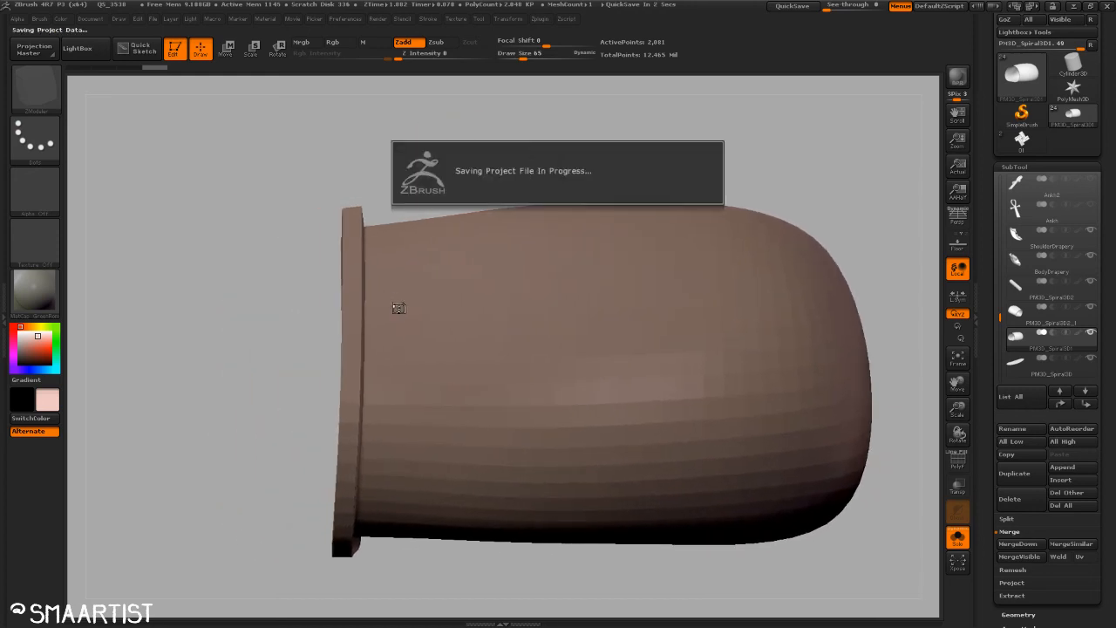
Step: Mask everything except the rim and move the rim slightly outward from the tube's open end
key(w)
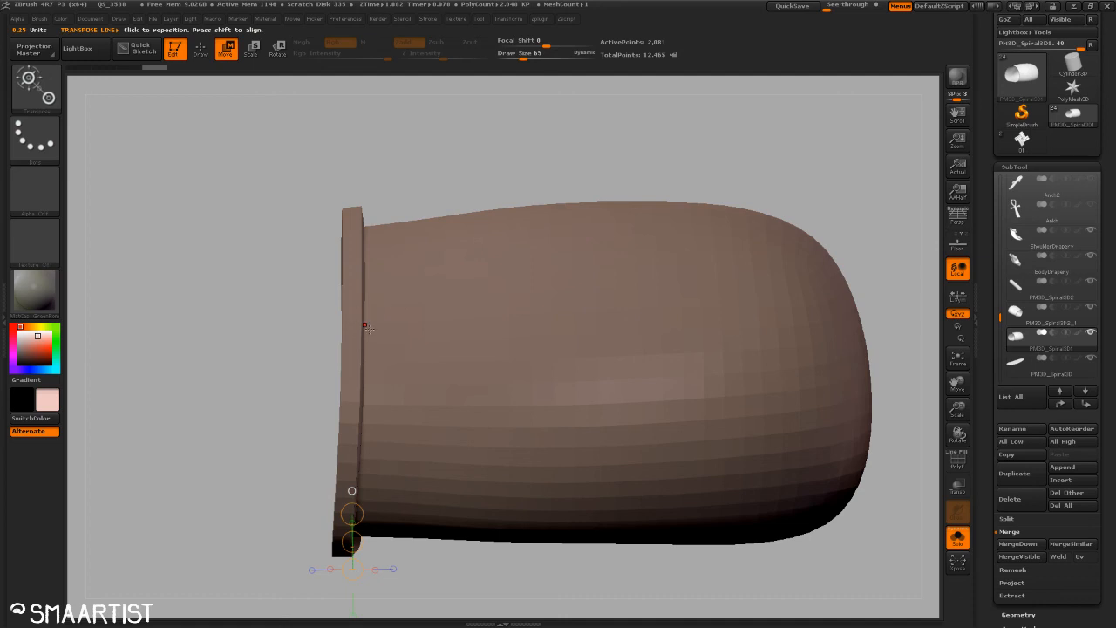
mouse_move(362, 342)
shift+mouse_down()
mouse_move(267, 344)
mouse_move(304, 345)
shift+mouse_up()
key(ctrl+z)
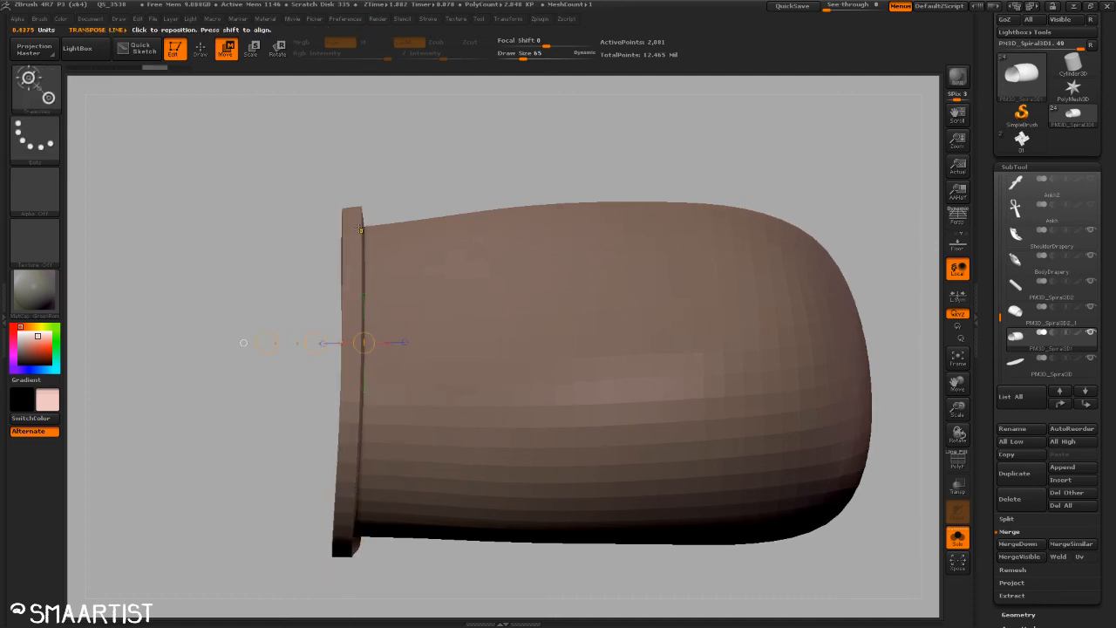
ctrl+drag(359, 229, 342, 125)
shift+drag(359, 313, 324, 315)
drag(308, 316, 311, 315)
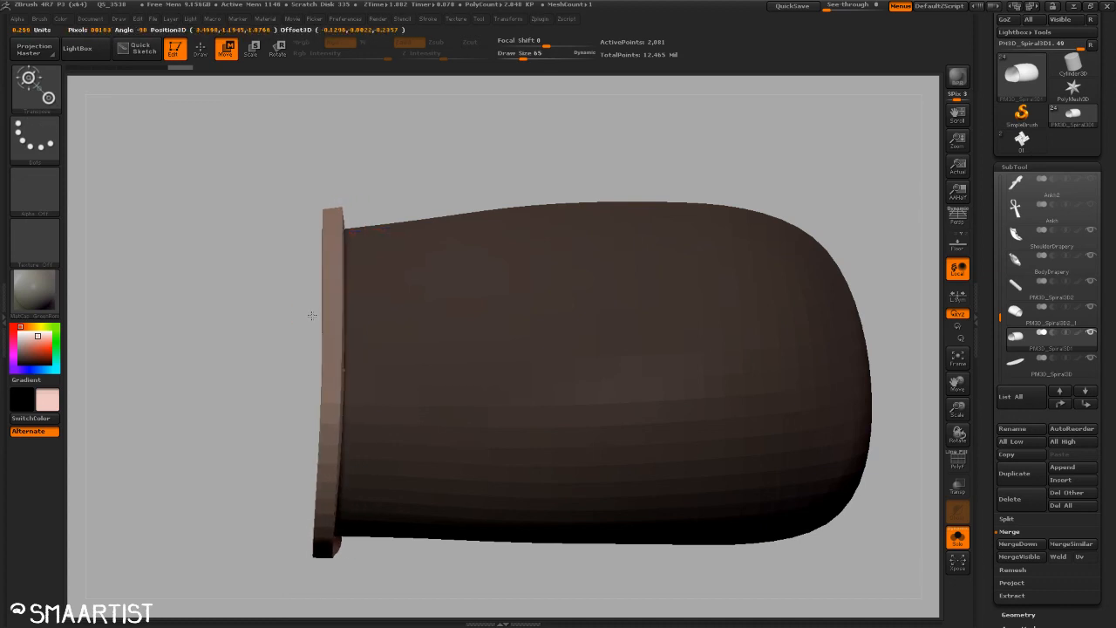
Step: Scale the unmasked rim down slightly so it fits the tube's opening
key(e)
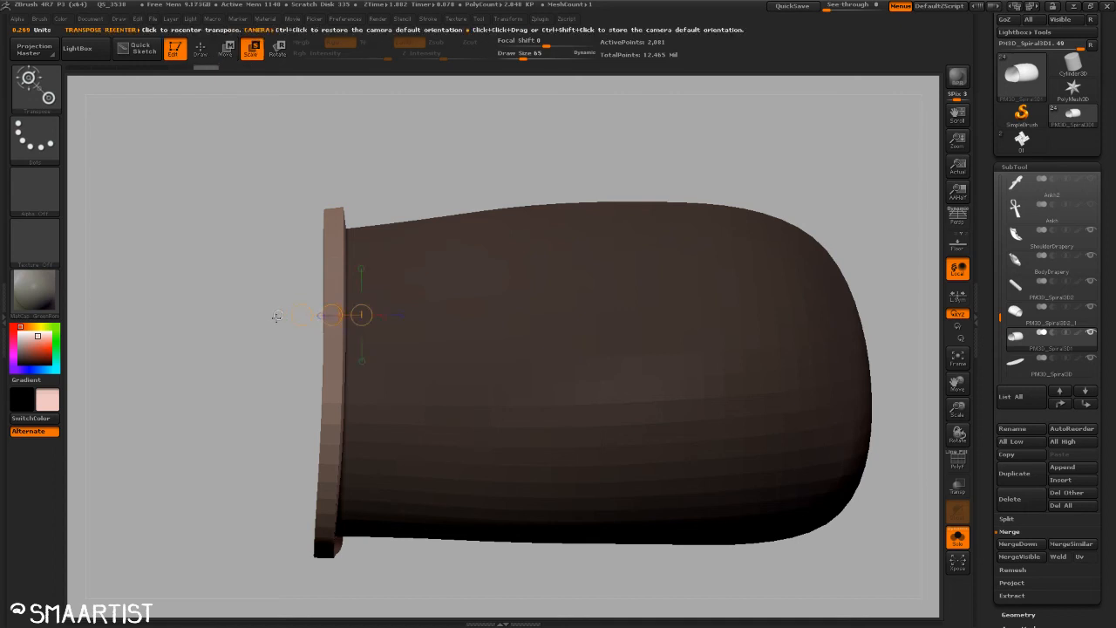
click(279, 316)
mouse_move(254, 411)
mouse_down()
mouse_move(299, 412)
mouse_move(251, 394)
mouse_up()
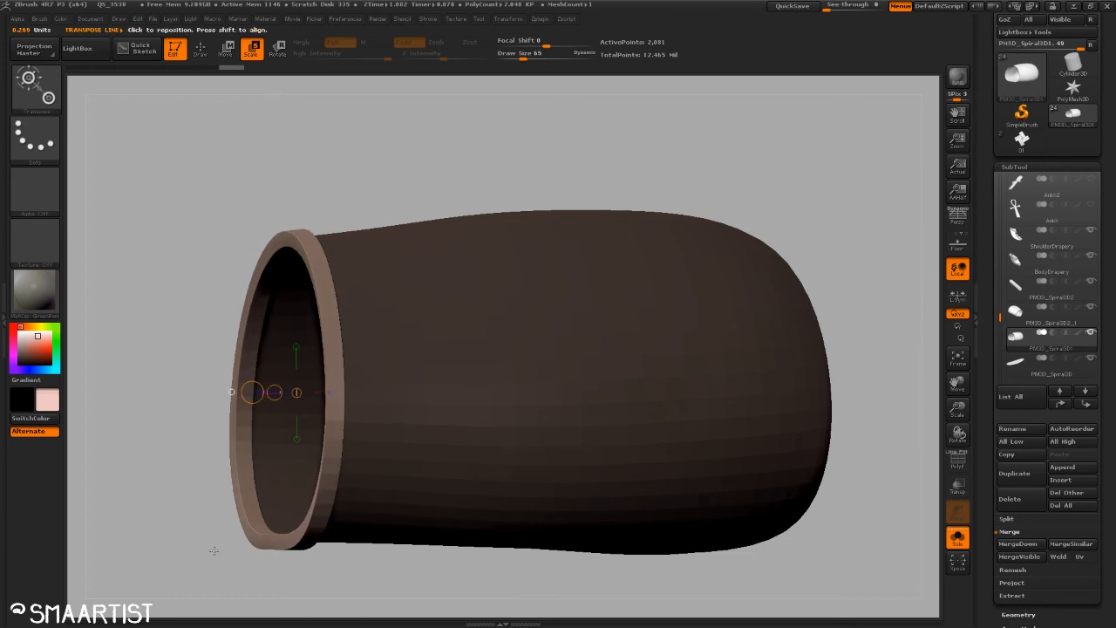
drag(213, 551, 622, 311)
Step: Show the polyframe and crease the rim's edges using the ZModeler Crease action with the EdgeLoop Complete target
key(shift+f)
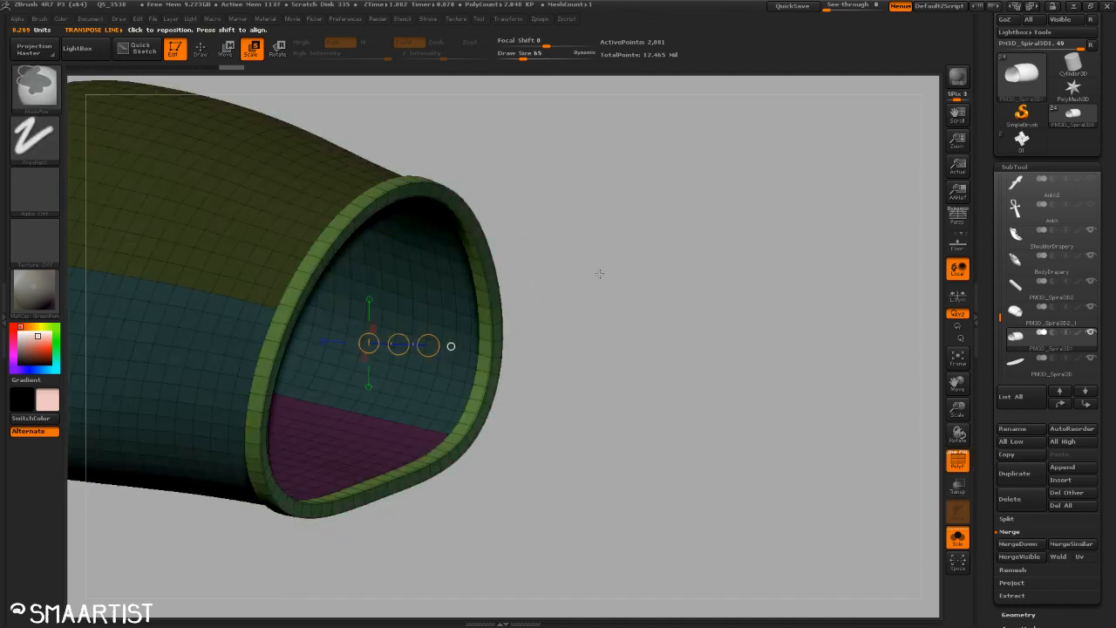
drag(598, 269, 695, 168)
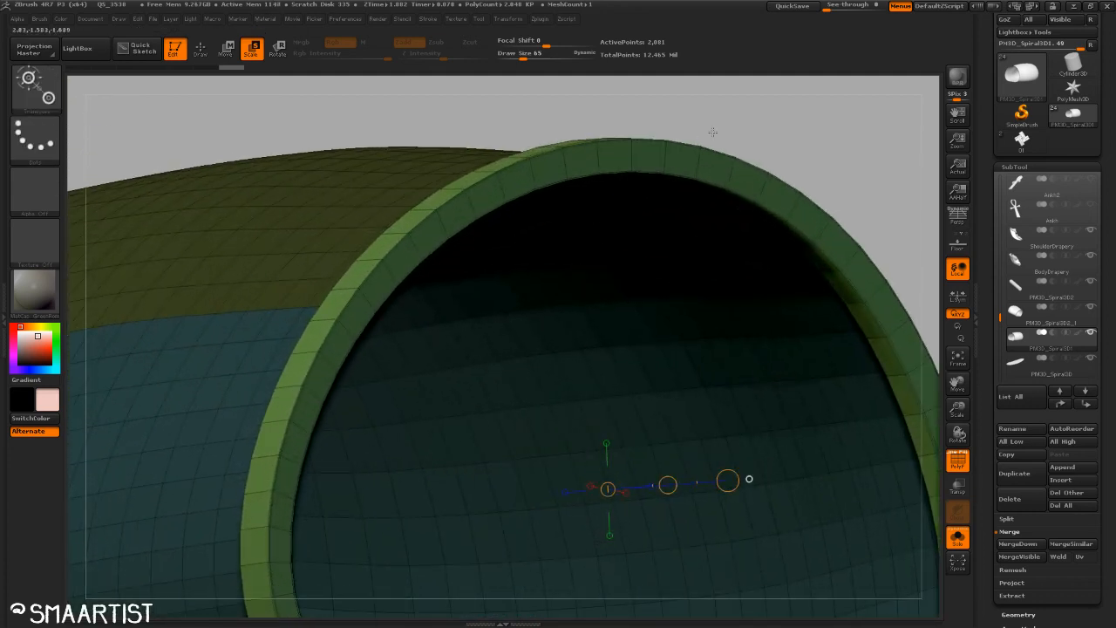
key(q)
key(space)
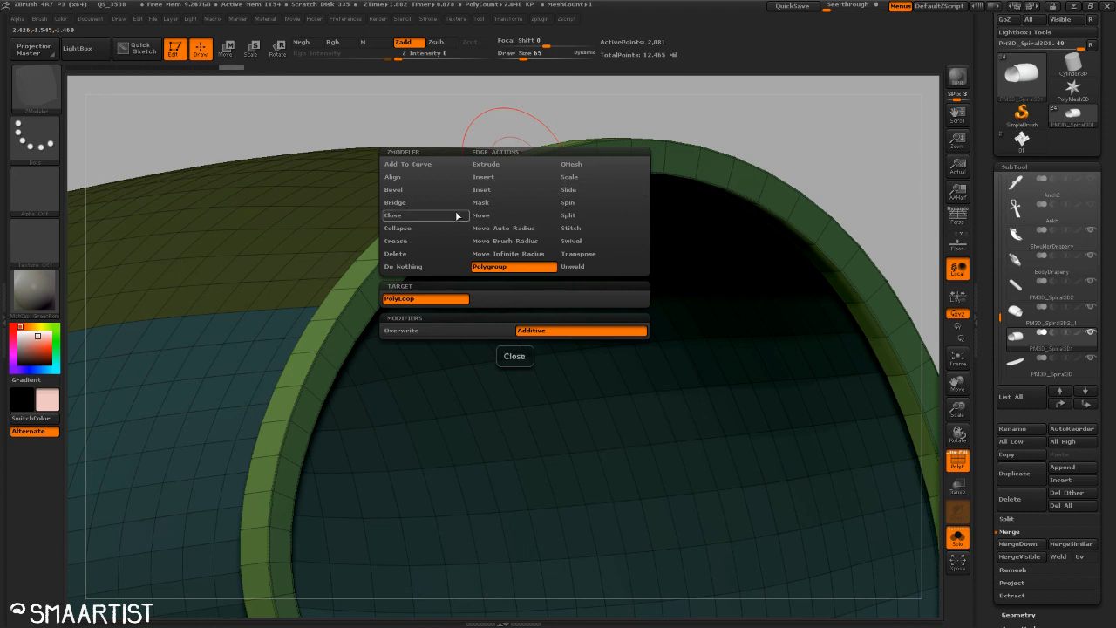
click(419, 241)
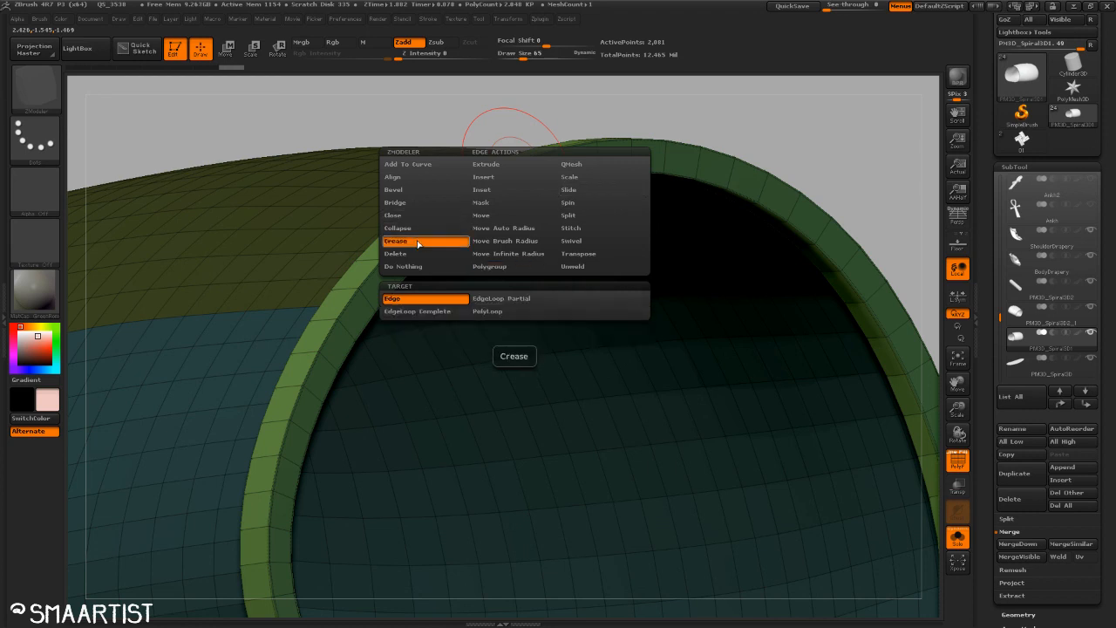
click(435, 311)
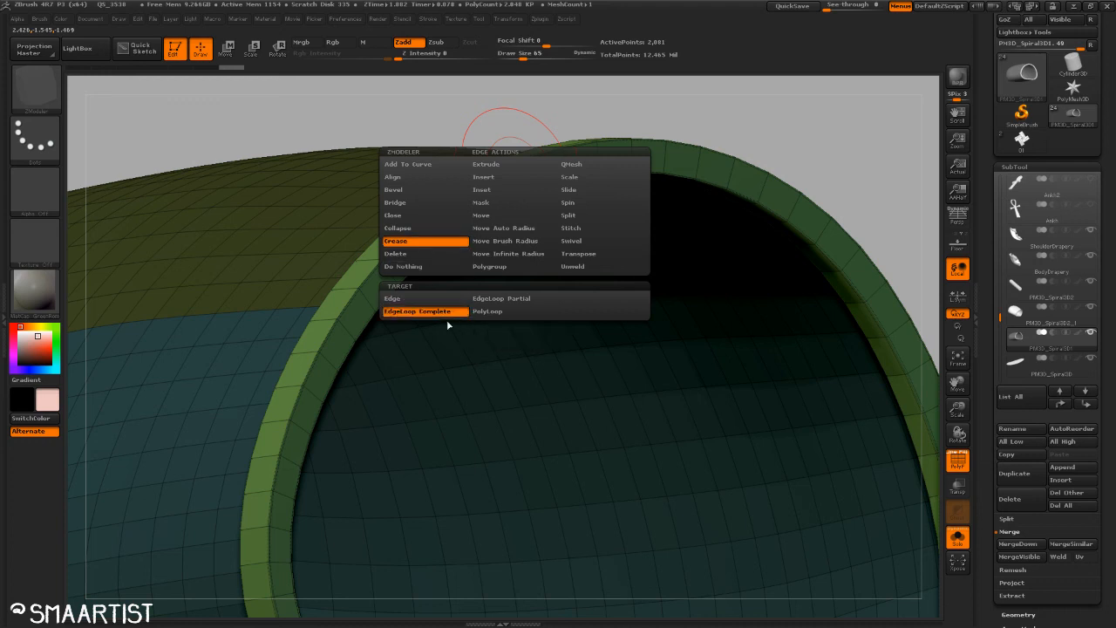
click(350, 306)
drag(823, 155, 773, 163)
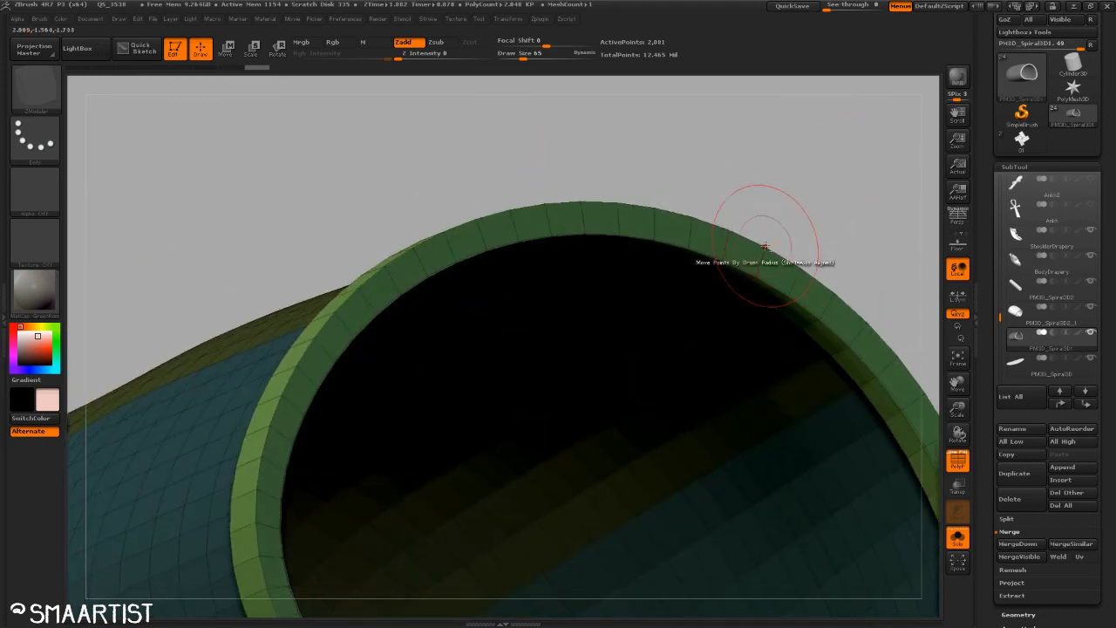
mouse_move(823, 192)
mouse_down()
mouse_move(733, 183)
mouse_move(774, 214)
mouse_move(728, 217)
mouse_up()
Step: Isolate the rim's polygroup by hiding the rest of the tube mesh
key(ctrl+shift)
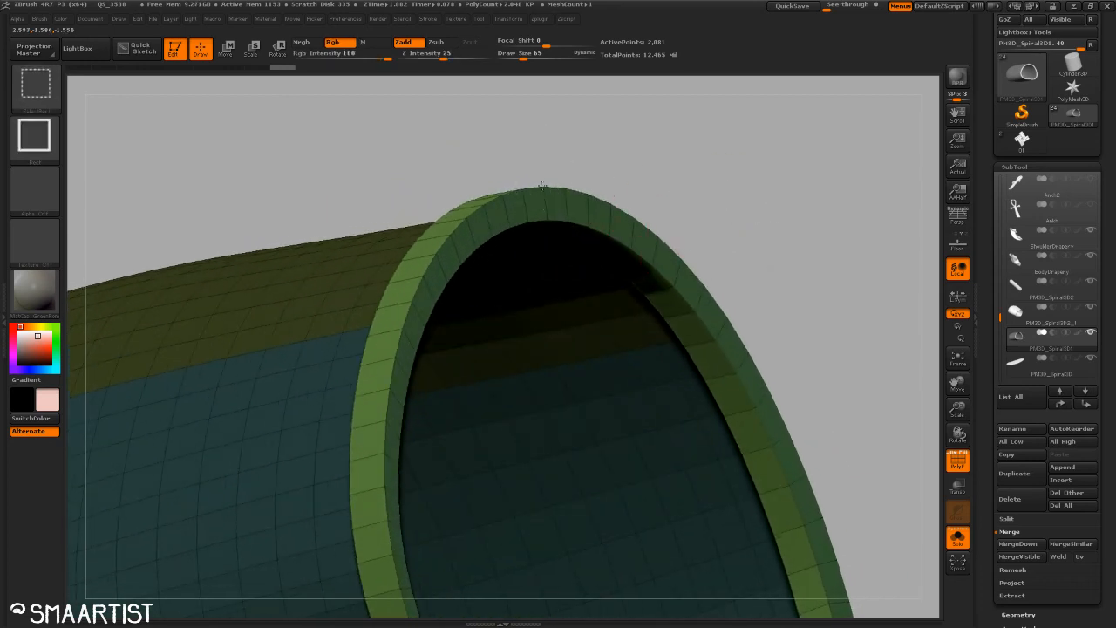
ctrl+shift+click(543, 186)
drag(631, 163, 730, 212)
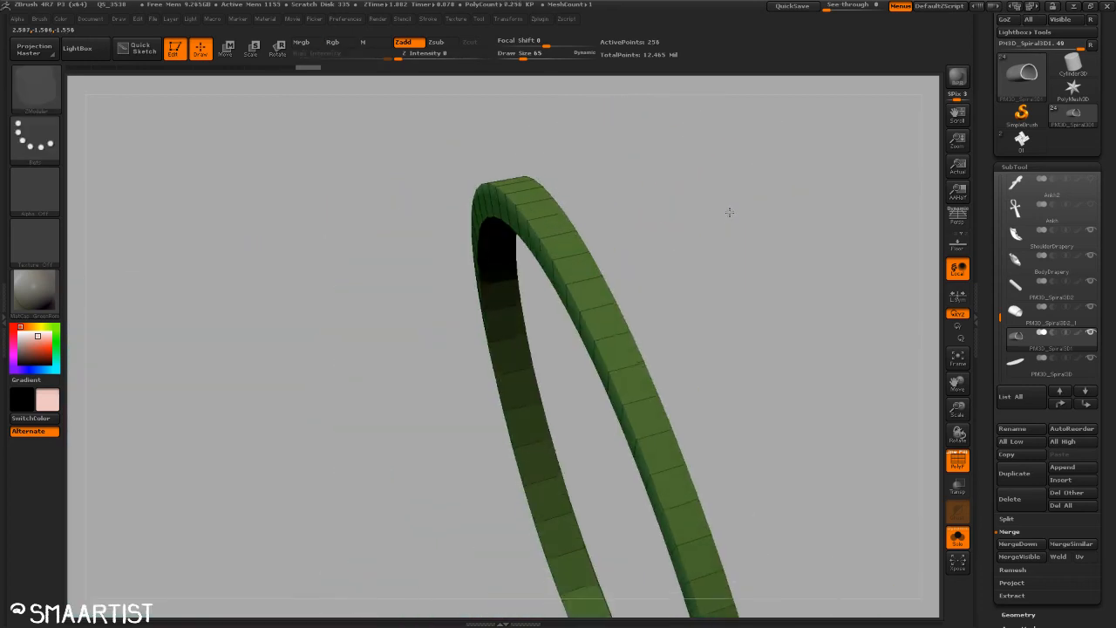
ctrl+right_drag(730, 213, 703, 275)
drag(1040, 610, 1037, 569)
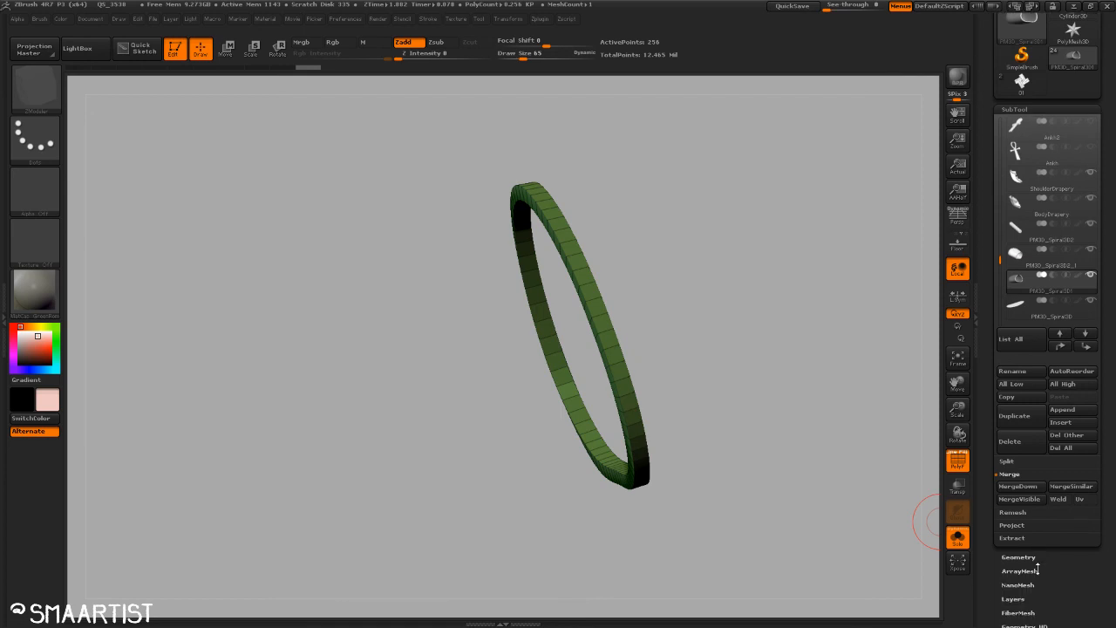
Step: Split the hidden tube mesh off into its own subtool with Split Hidden, leaving the rim as a separate subtool
click(1030, 556)
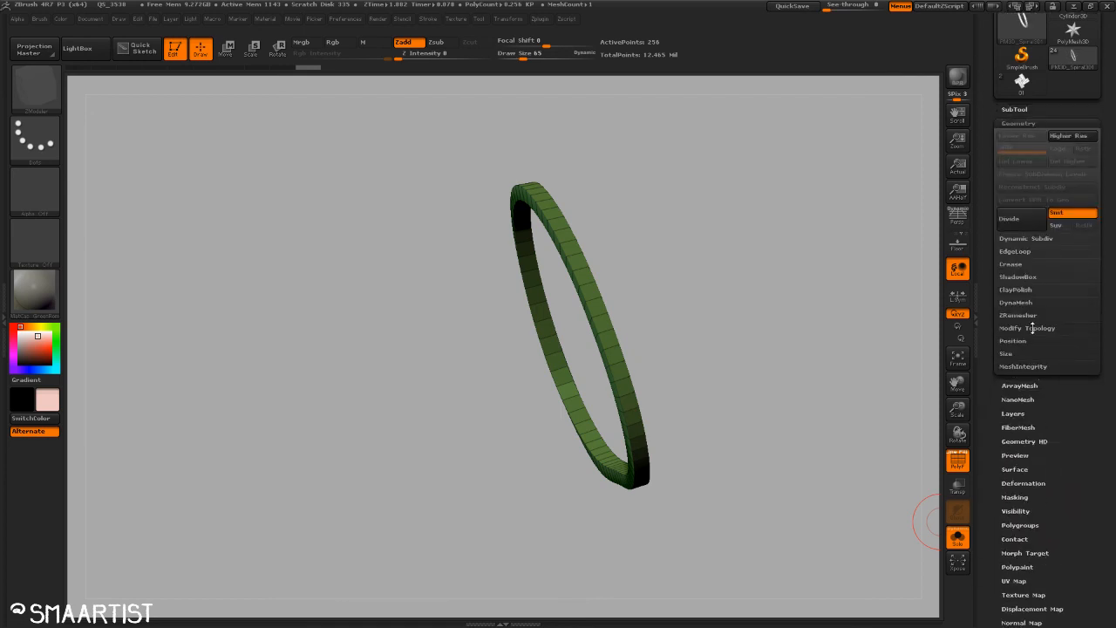
click(1018, 110)
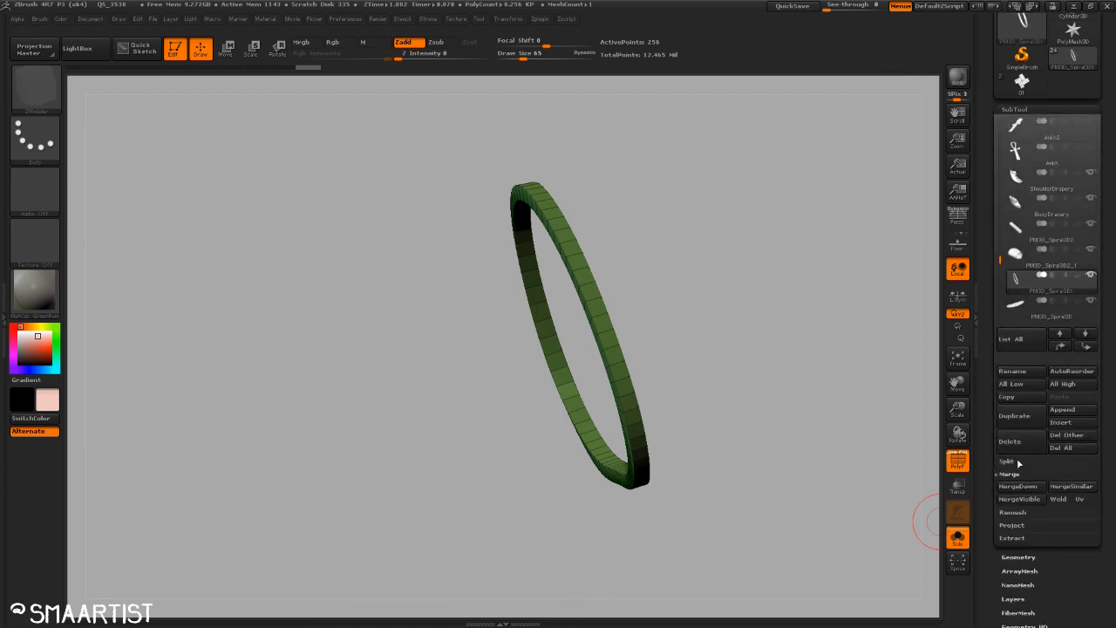
click(1012, 461)
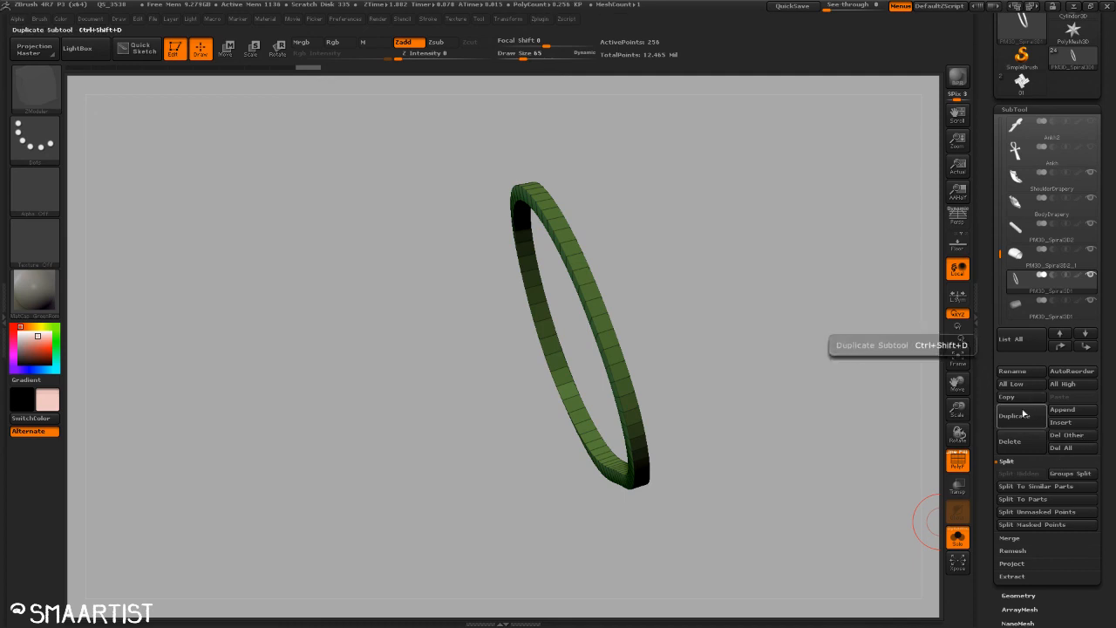
drag(1000, 252, 999, 262)
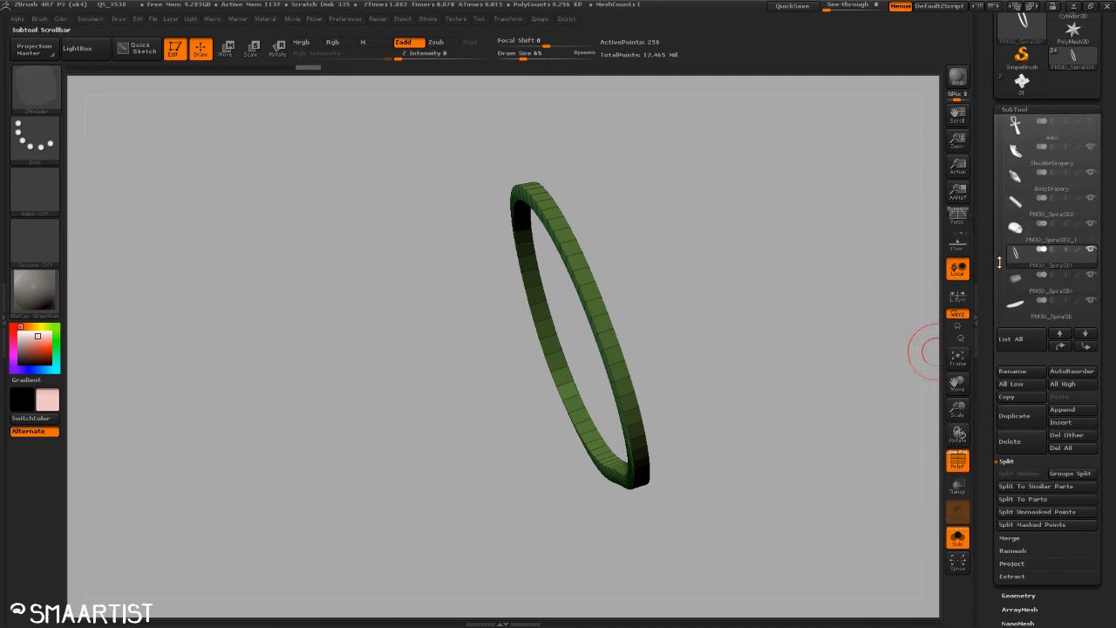
Step: Open the ZModeler edge actions for a cross edge on the rim's band
drag(925, 352, 593, 364)
alt+right_drag(593, 364, 512, 317)
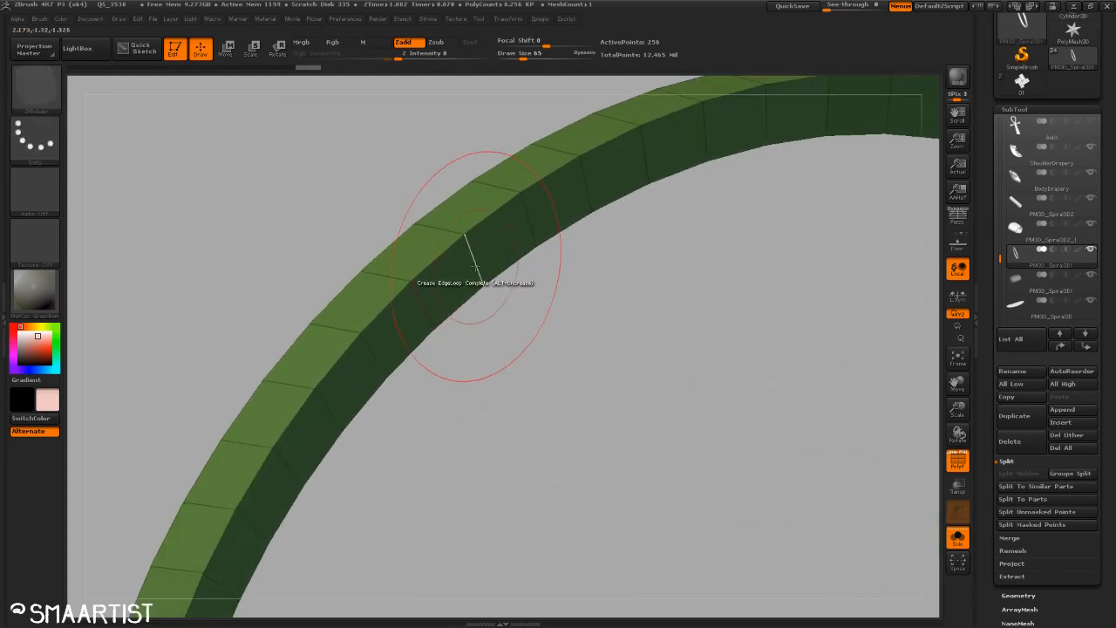
key(space)
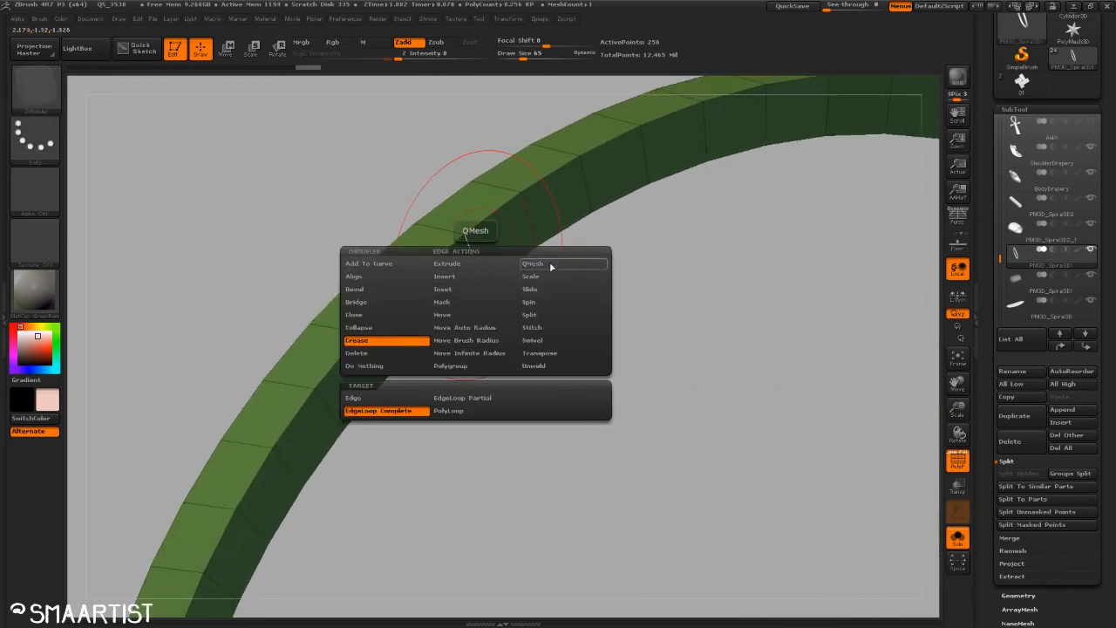